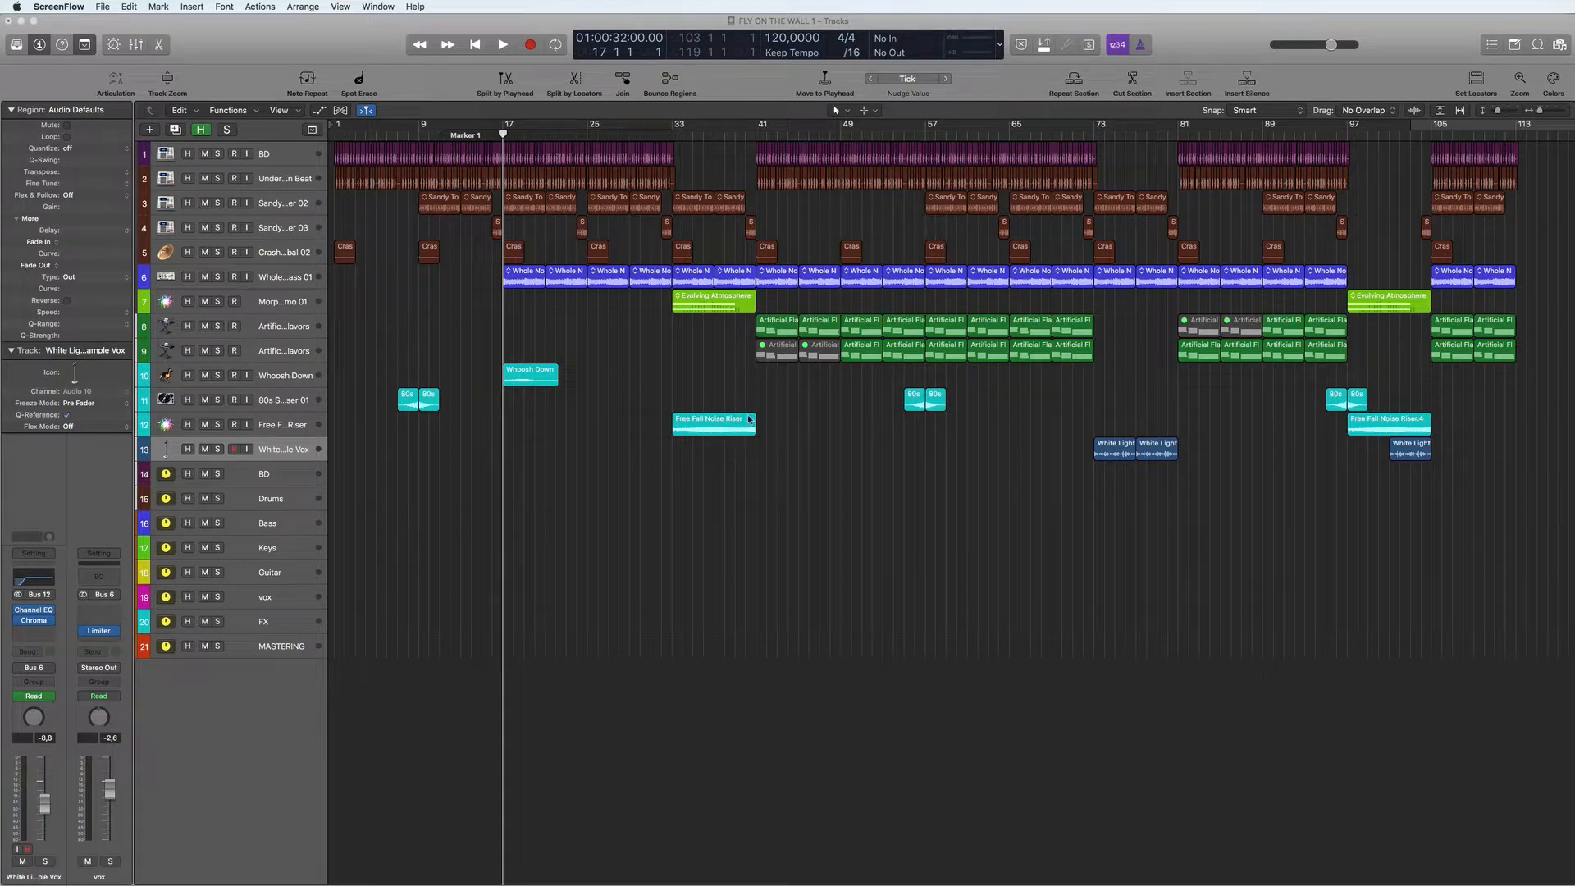
- Play the passage around bar 17 to audition the transition where the sub bass enters
{"action": "left_click", "coordinate": [545, 440]}
{"action": "key", "text": "space"}
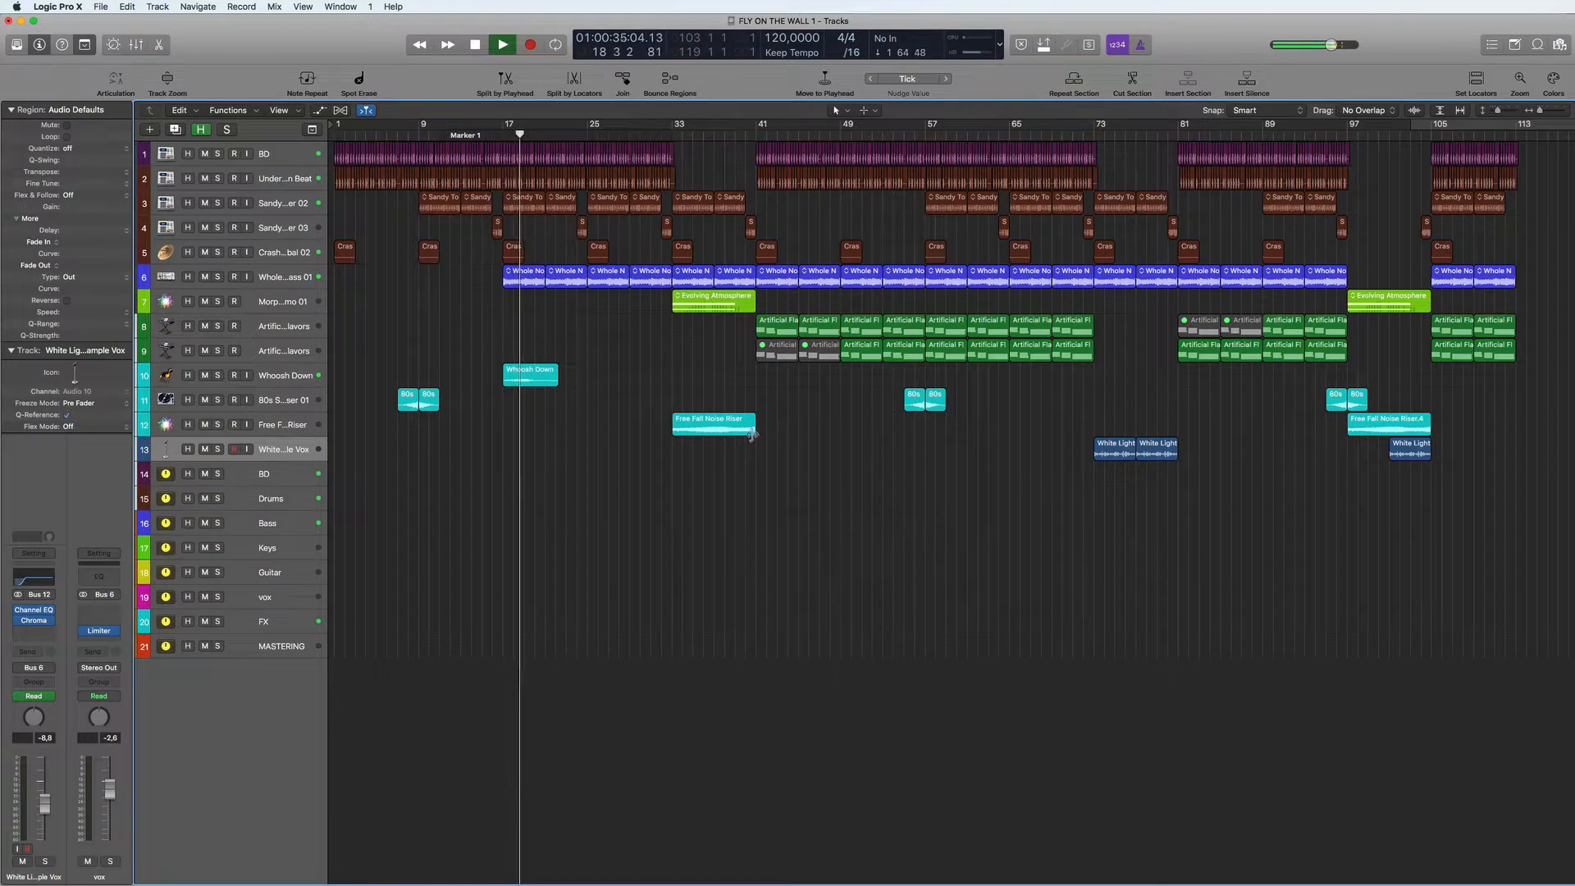
{"action": "key", "text": "space"}
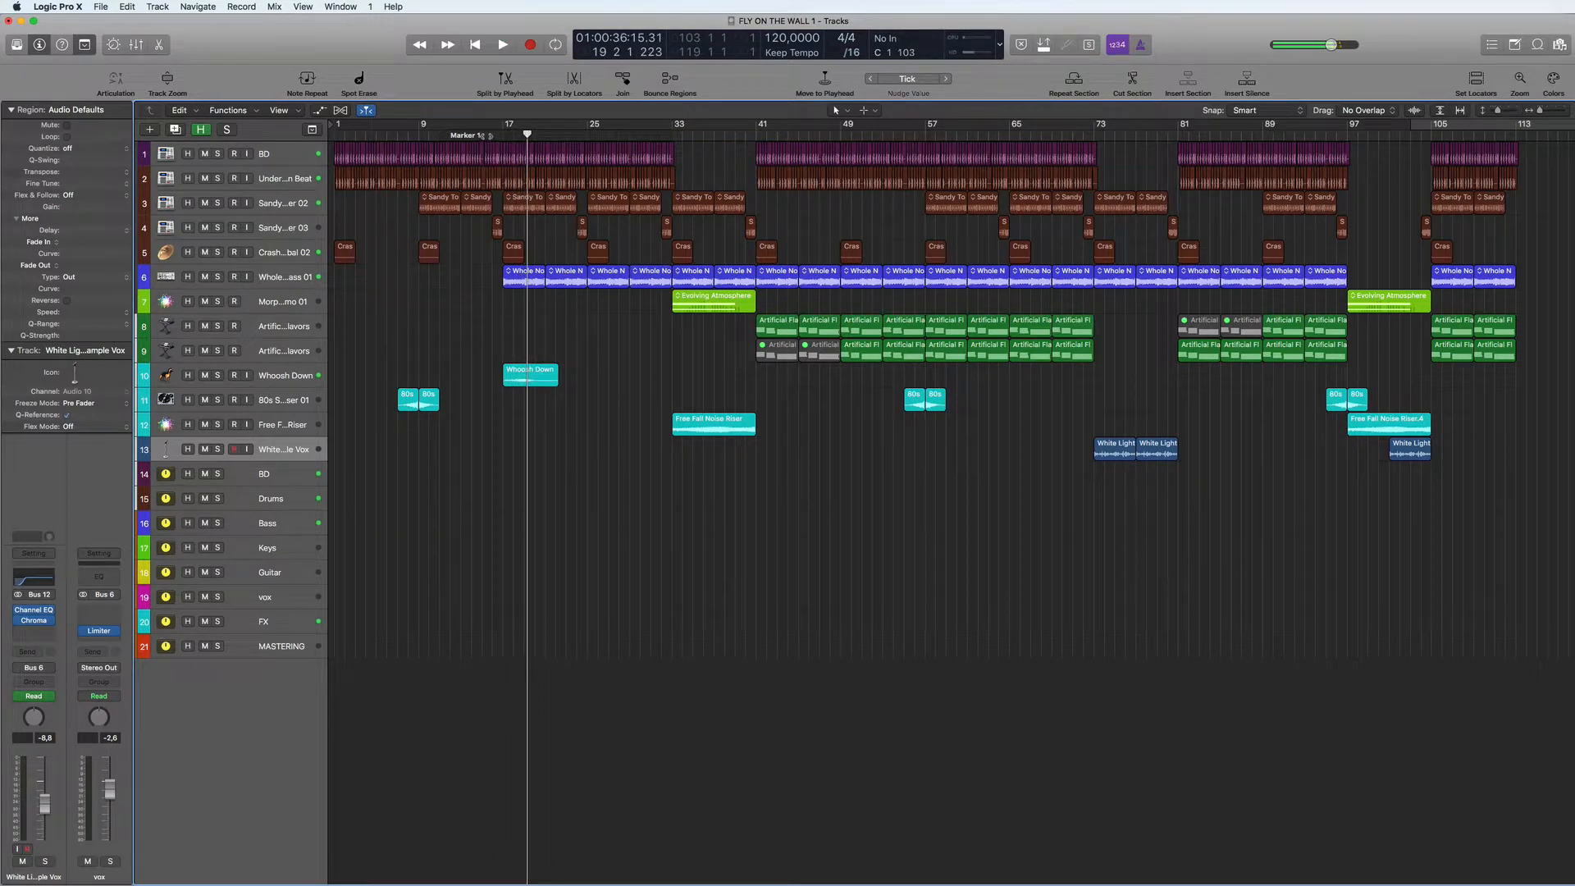
{"action": "left_click", "coordinate": [484, 135]}
{"action": "key", "text": "space"}
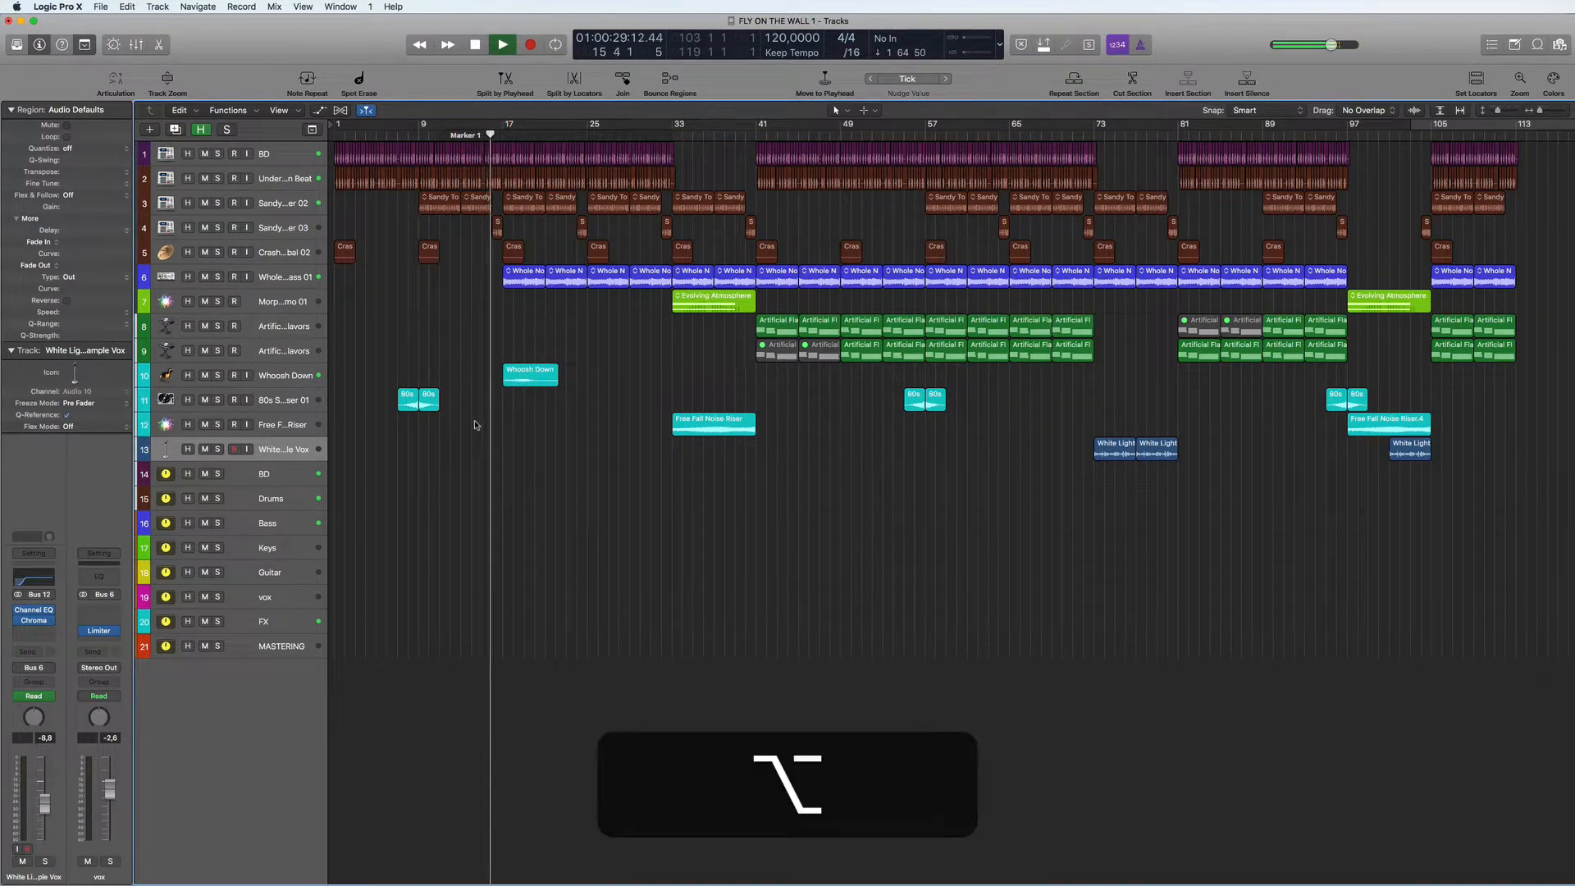
{"action": "scroll", "coordinate": [475, 425], "scroll_direction": "up", "scroll_amount": 3}
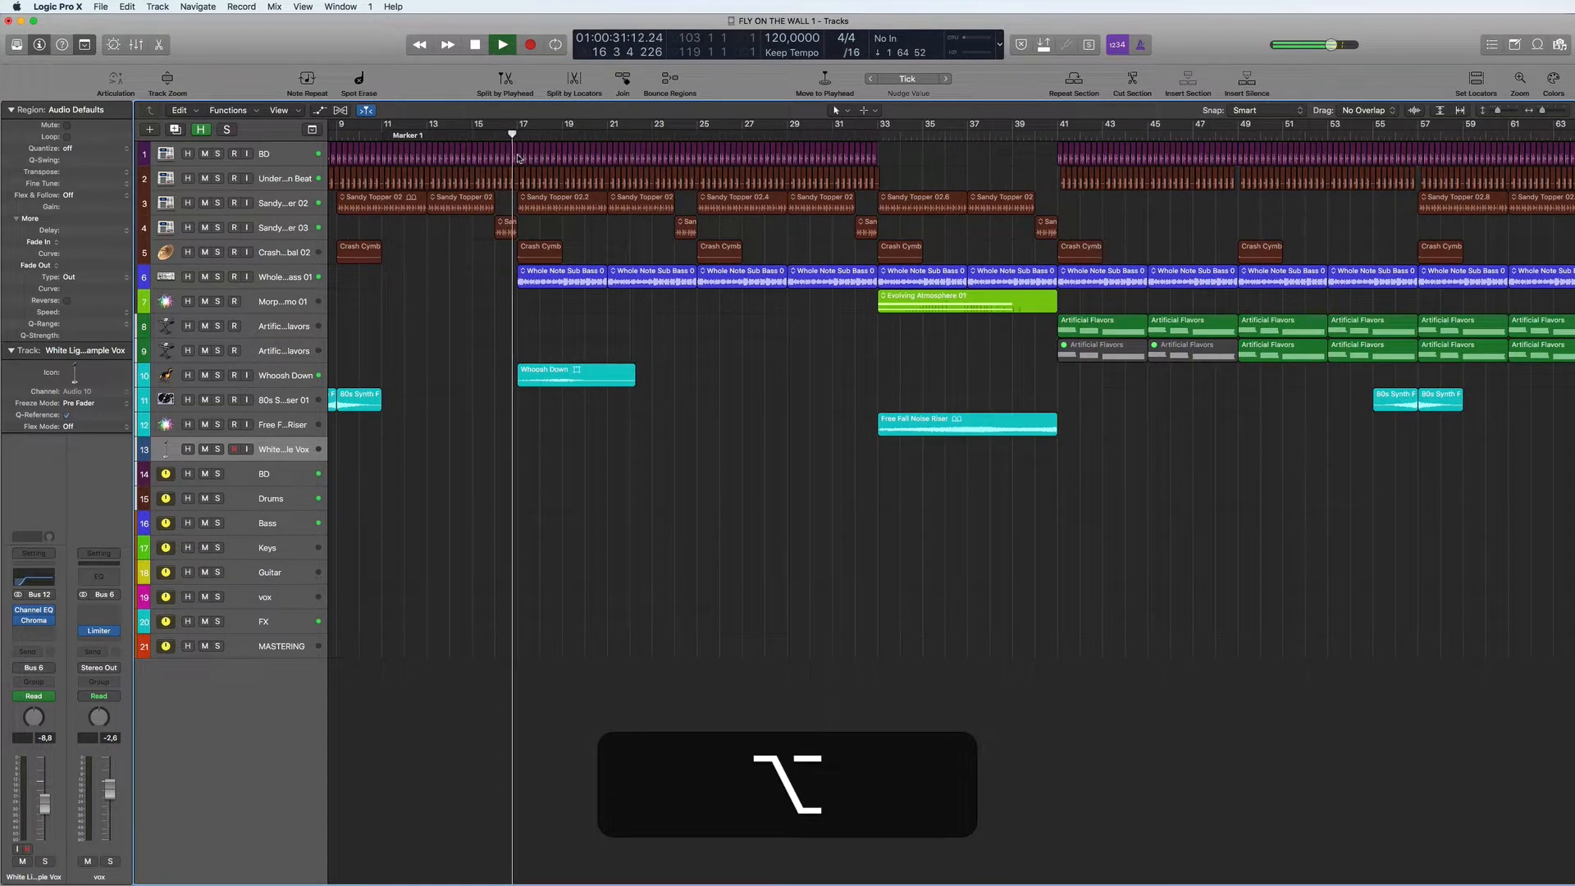
{"action": "scroll", "coordinate": [520, 482], "scroll_direction": "up", "scroll_amount": 3}
{"action": "scroll", "coordinate": [512, 488], "scroll_direction": "up", "scroll_amount": 2}
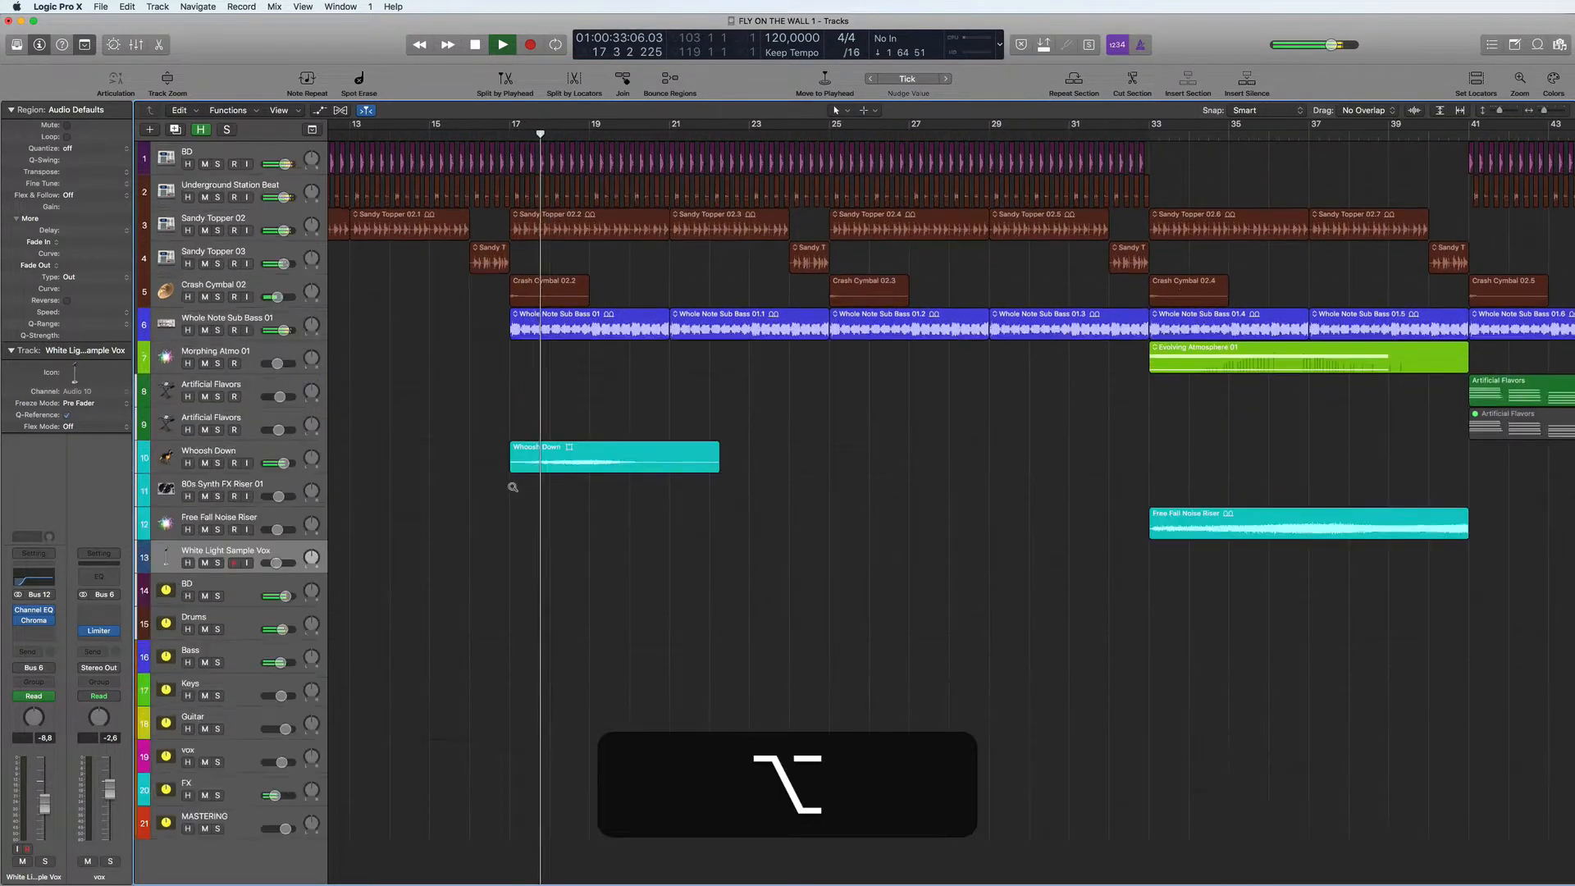
{"action": "scroll", "coordinate": [513, 488], "scroll_direction": "up", "scroll_amount": 3}
{"action": "key", "text": "alt+space"}
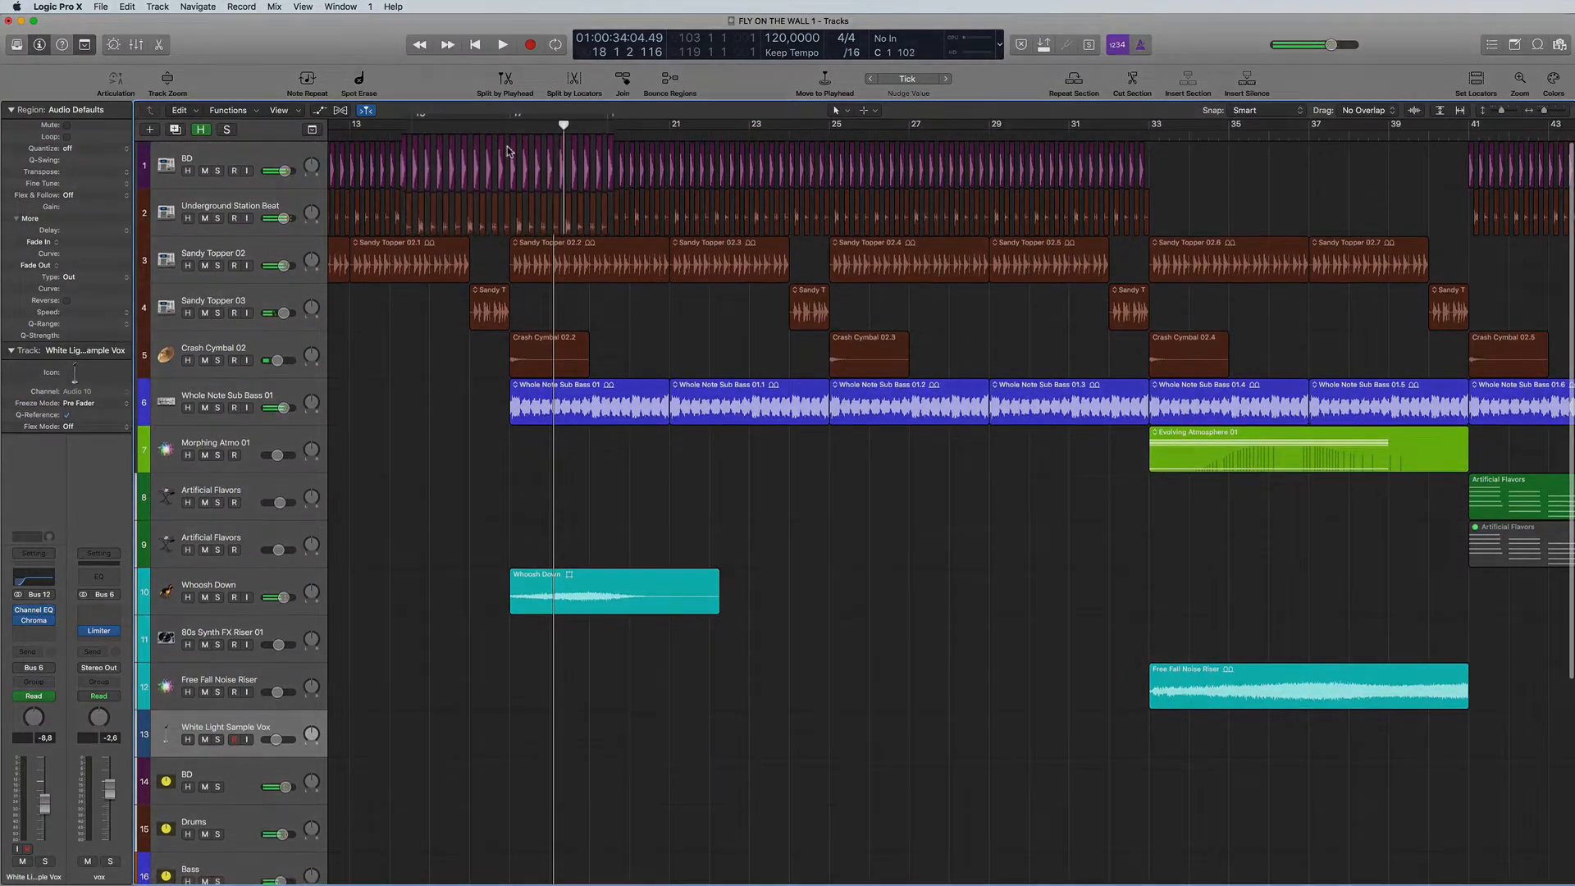
- Mute the two BD kick regions just before bar 17 and audition the gap, turning off cycle playback
{"action": "left_click", "coordinate": [503, 150]}
{"action": "left_click", "coordinate": [493, 150], "text": "shift"}
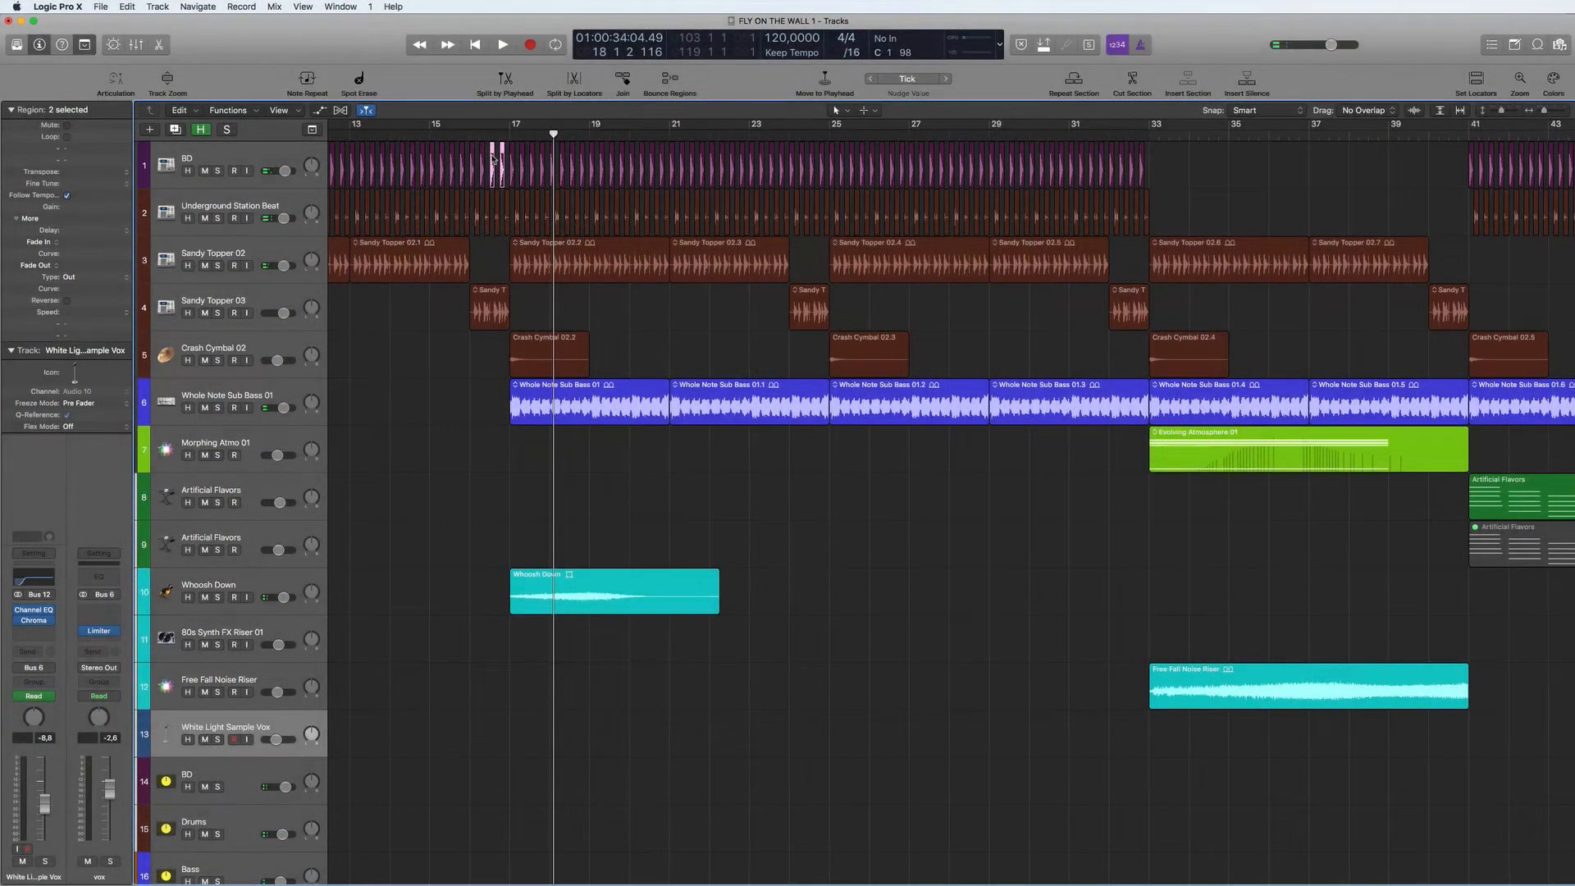
{"action": "key", "text": "ctrl+m"}
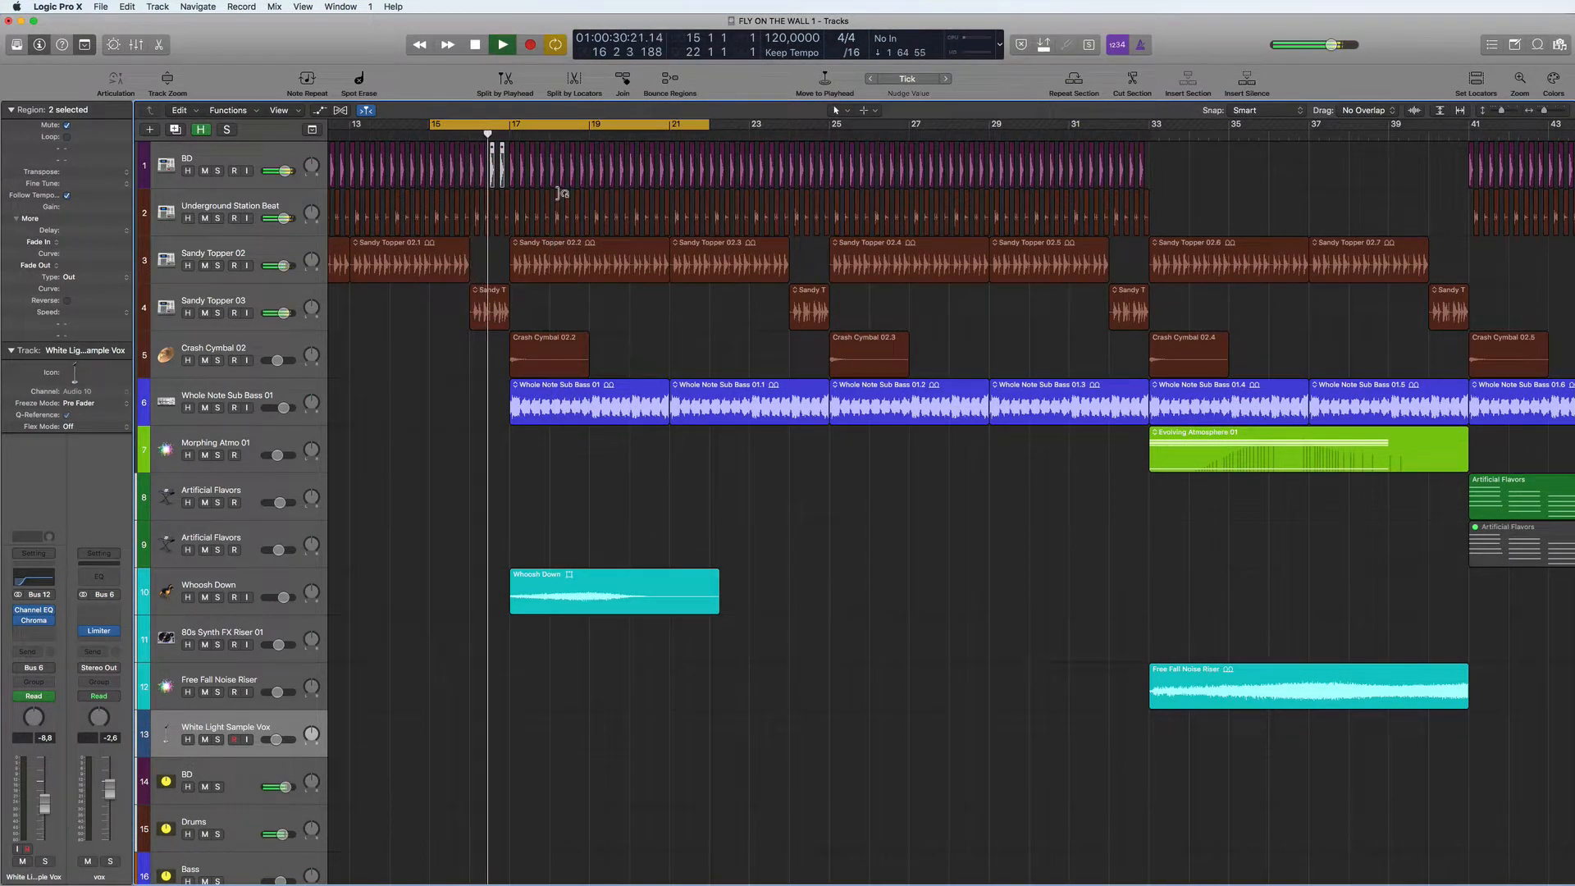
{"action": "left_click", "coordinate": [594, 124]}
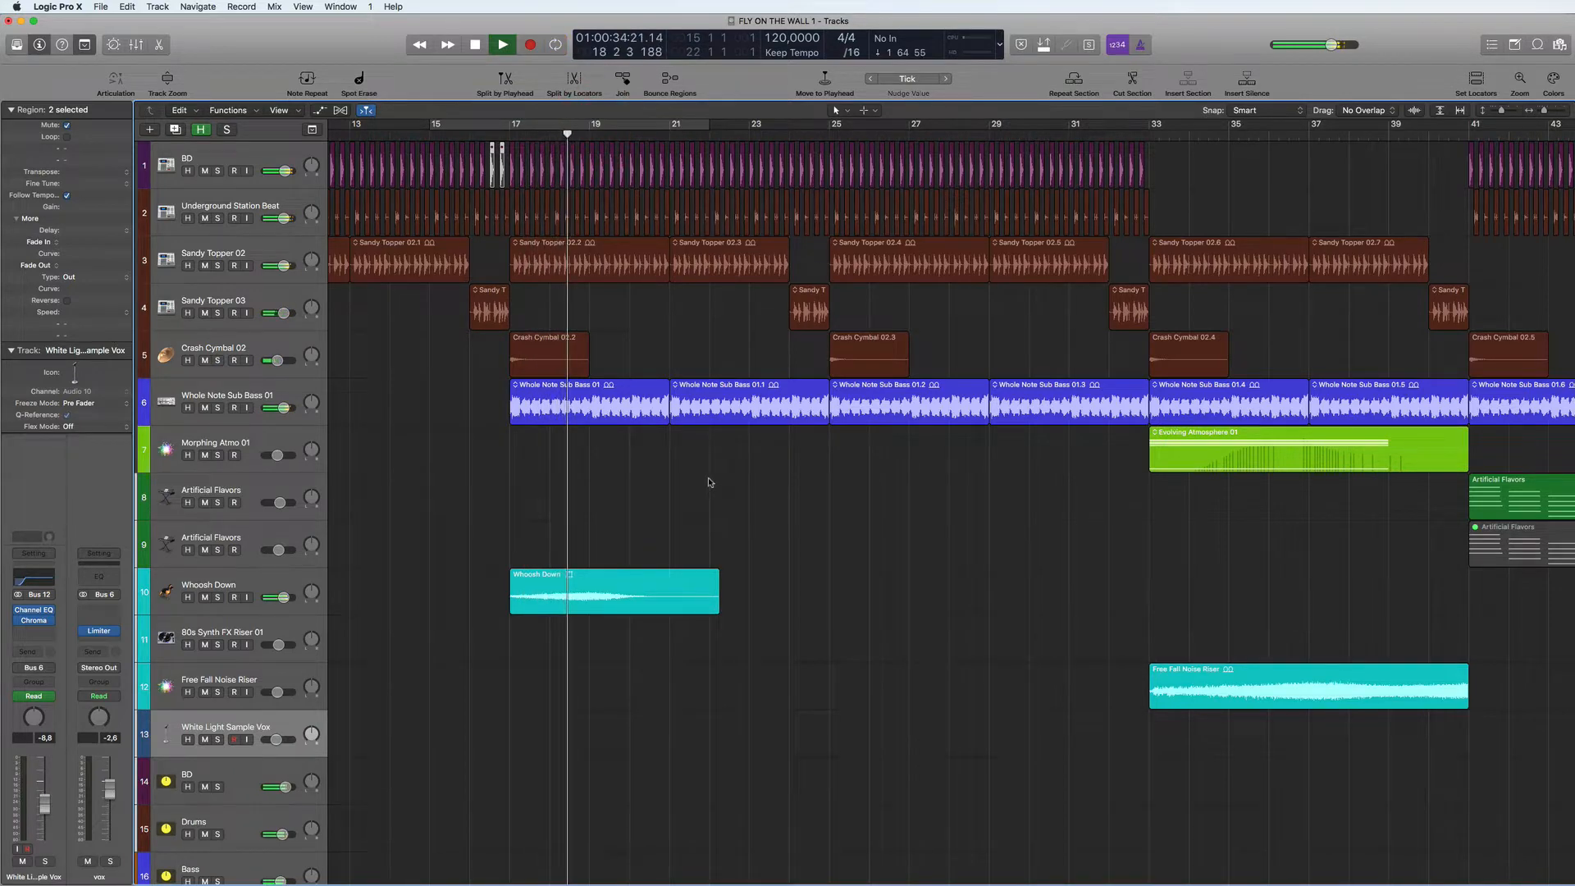
- Copy the two White Light vocal regions at bar 73 to bar 25, select their track and stop playback
{"action": "scroll", "coordinate": [710, 482], "scroll_direction": "down", "scroll_amount": 6, "text": "alt"}
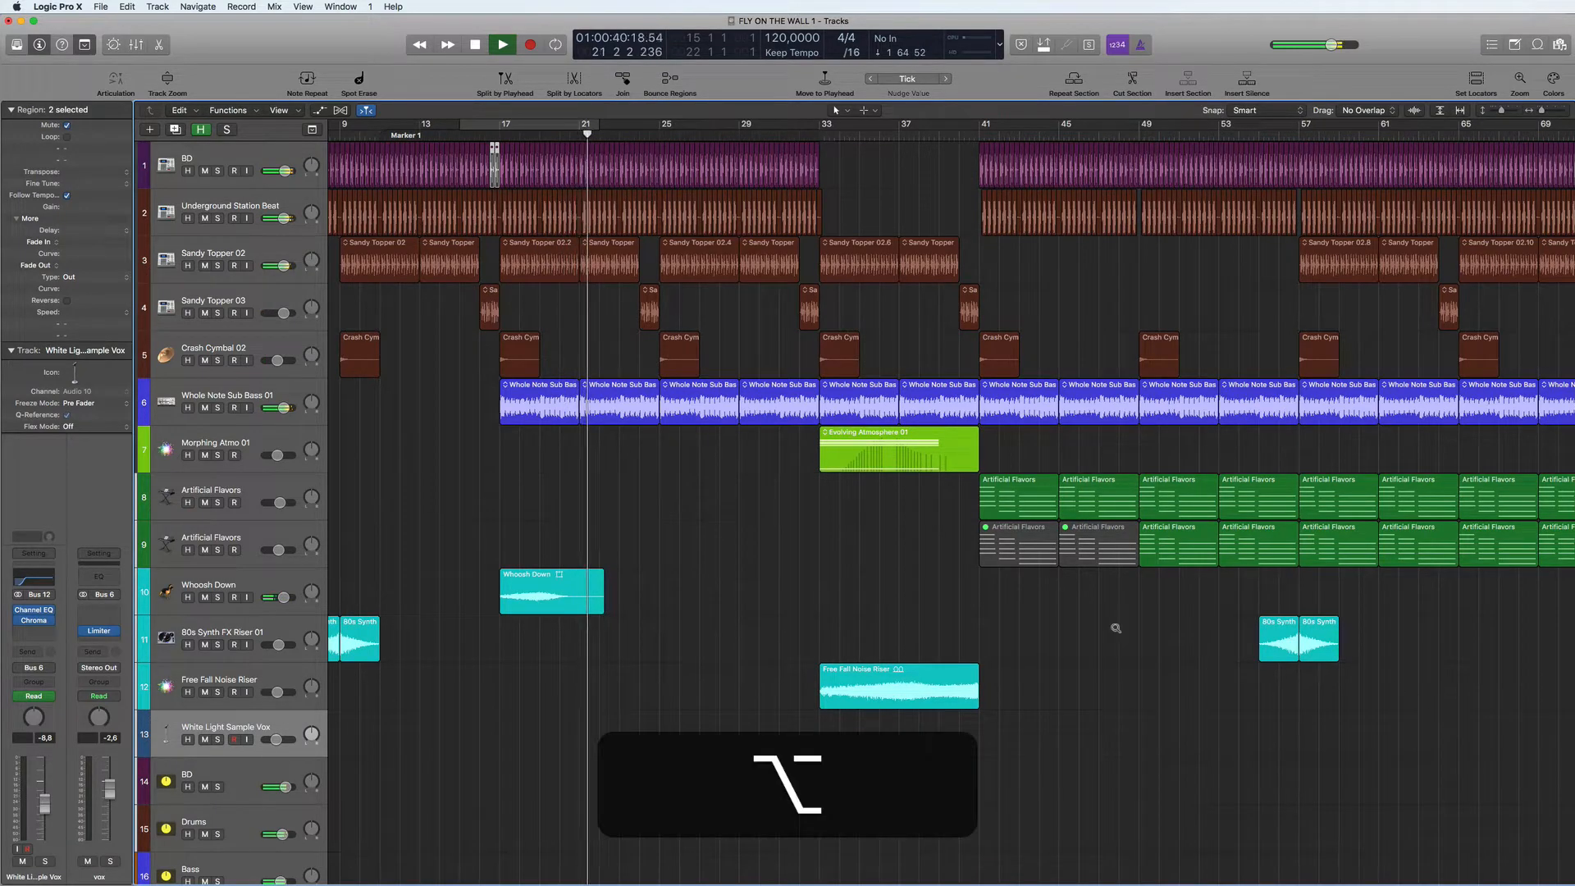
{"action": "scroll", "coordinate": [1115, 630], "scroll_direction": "down", "scroll_amount": 8, "text": "alt"}
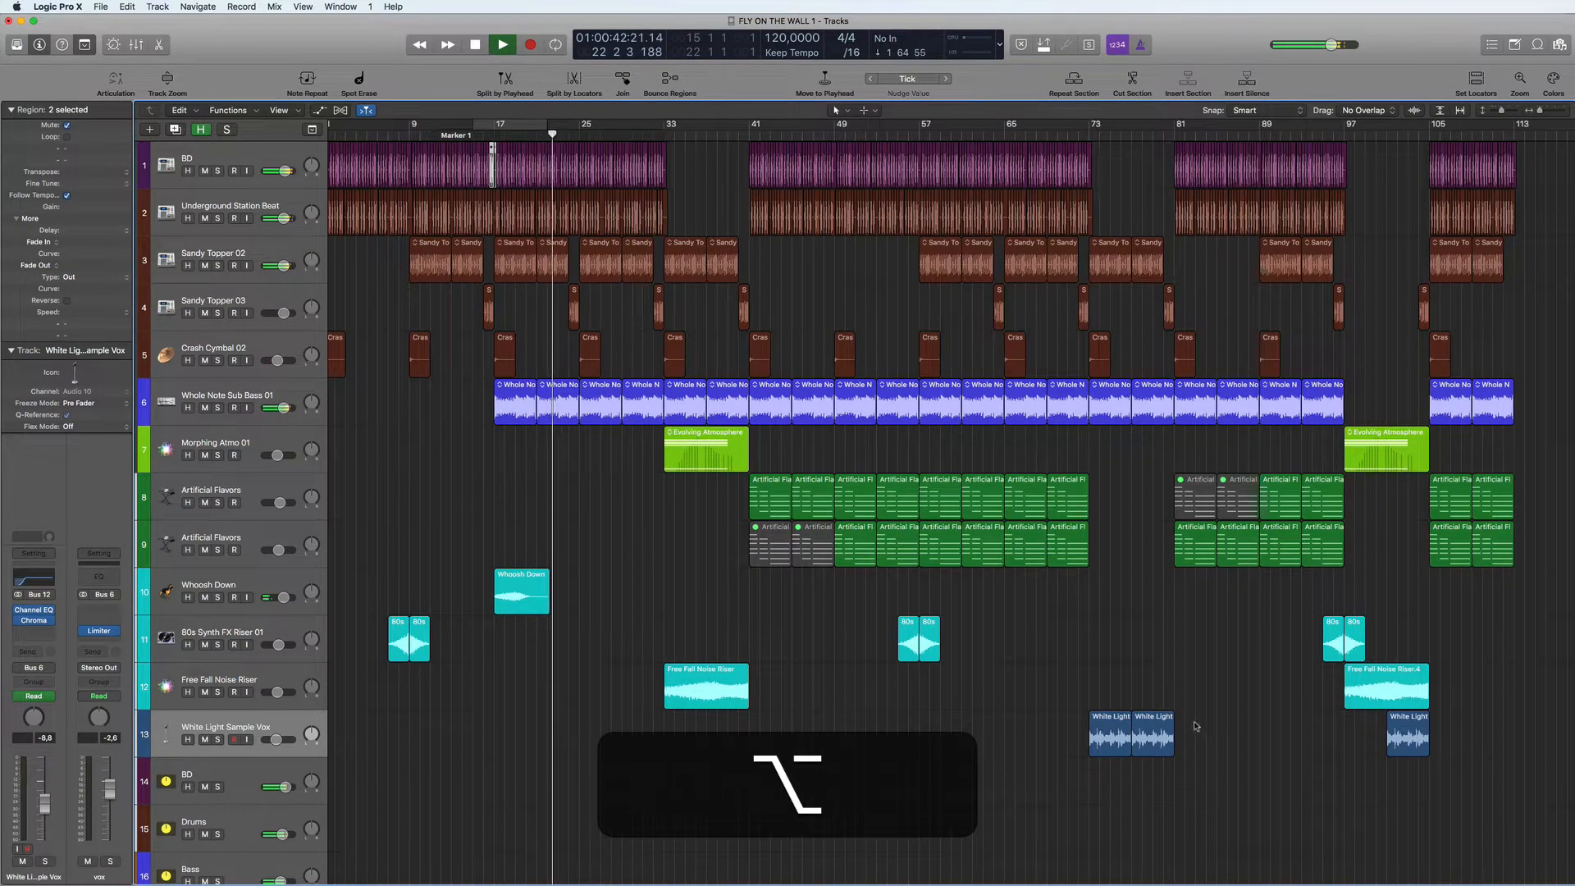
{"action": "left_click", "coordinate": [1099, 732]}
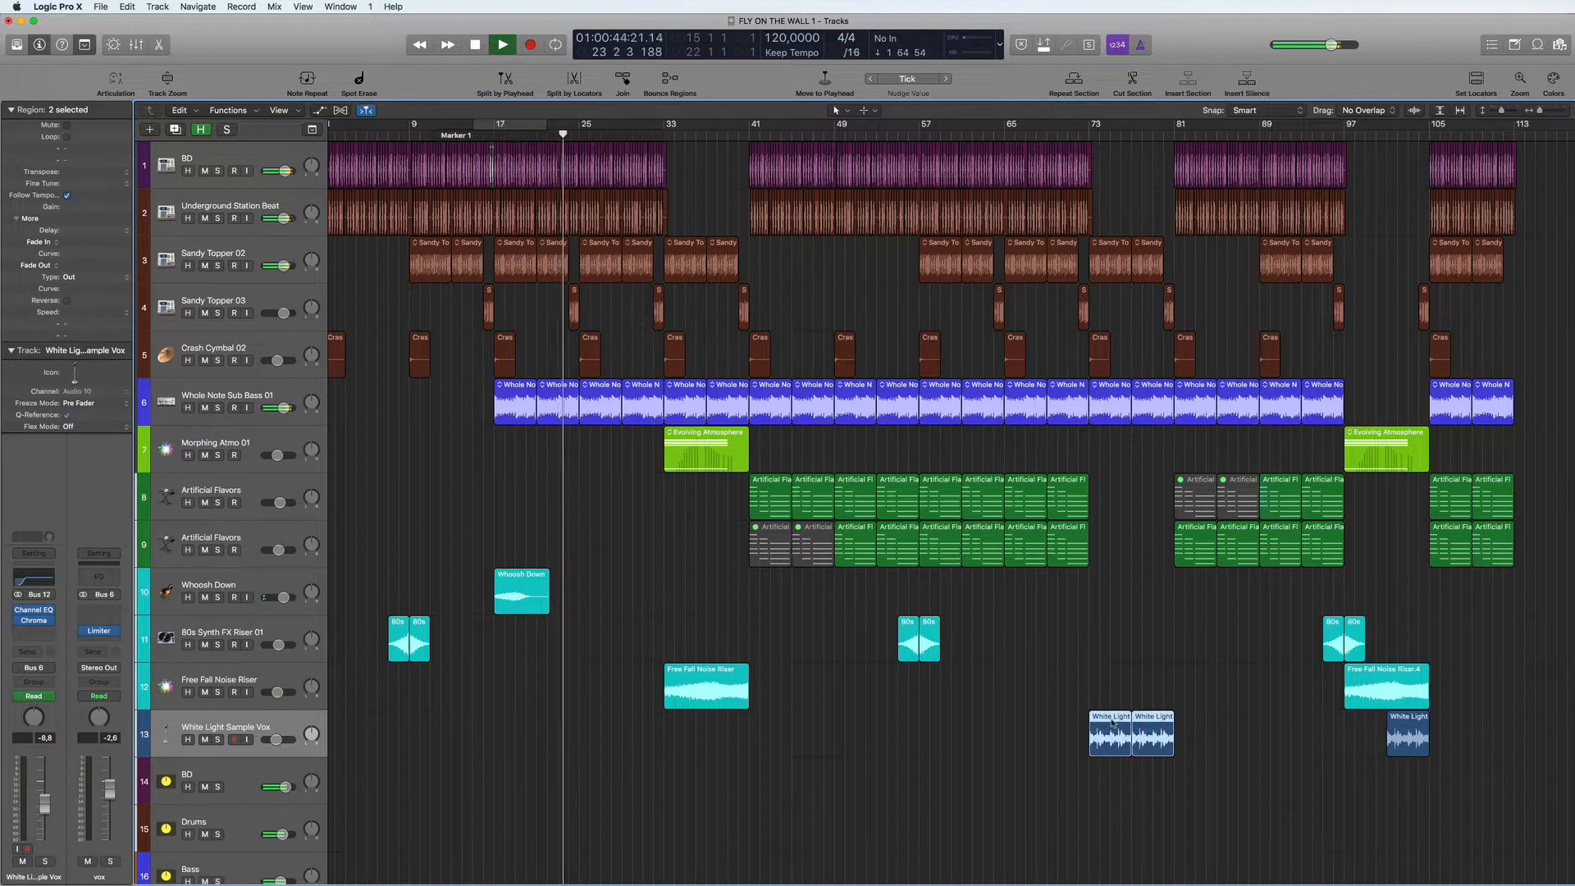
{"action": "left_click_drag", "start_coordinate": [1113, 723], "coordinate": [599, 758]}
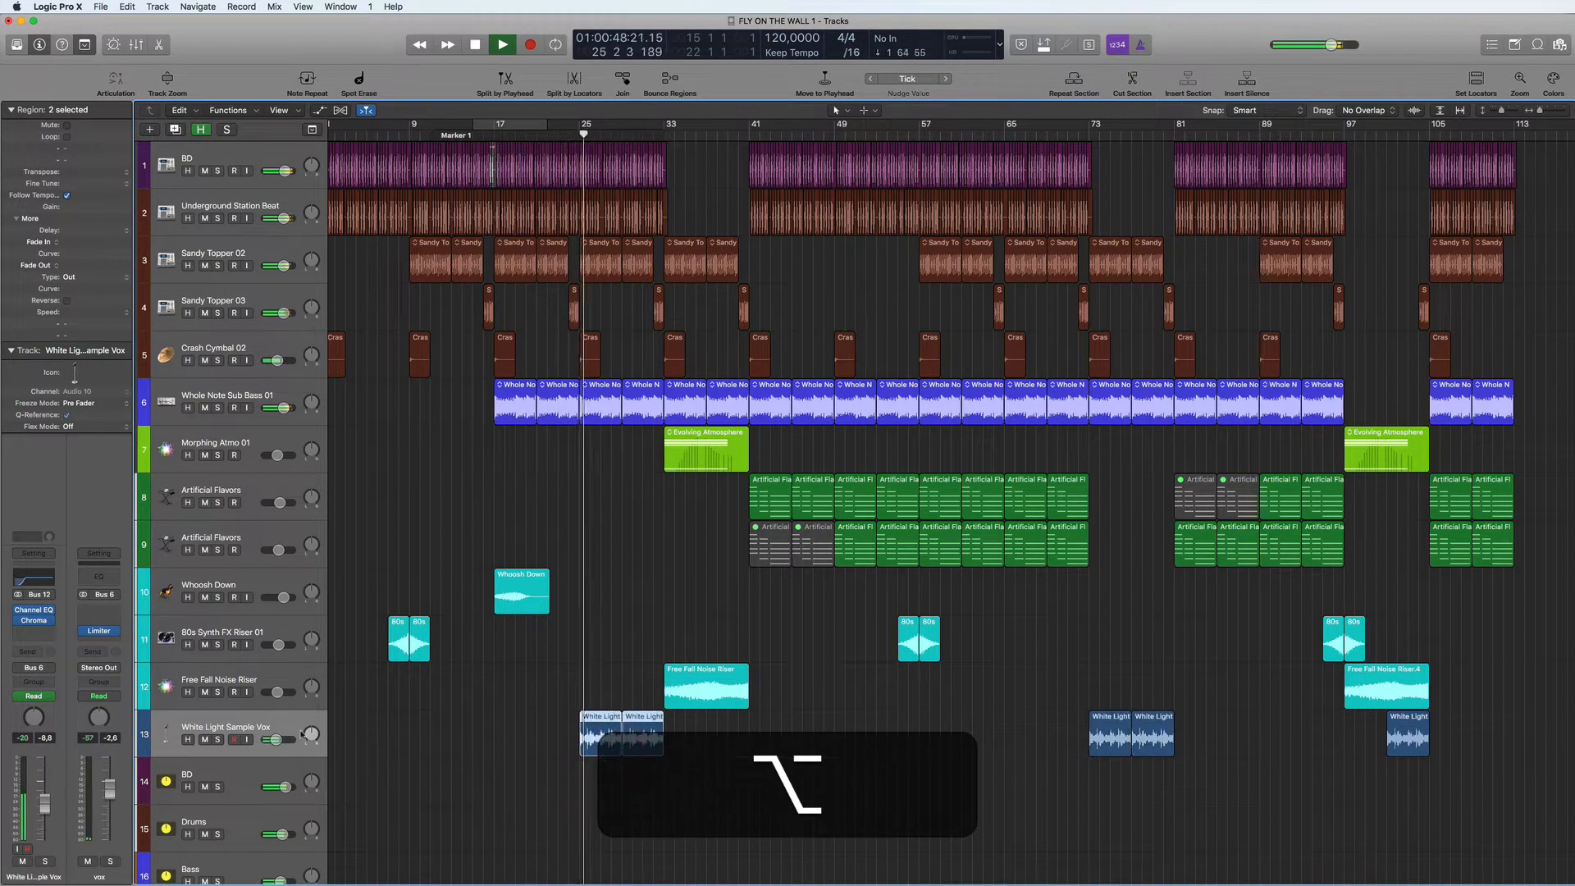
{"action": "left_click", "coordinate": [276, 723]}
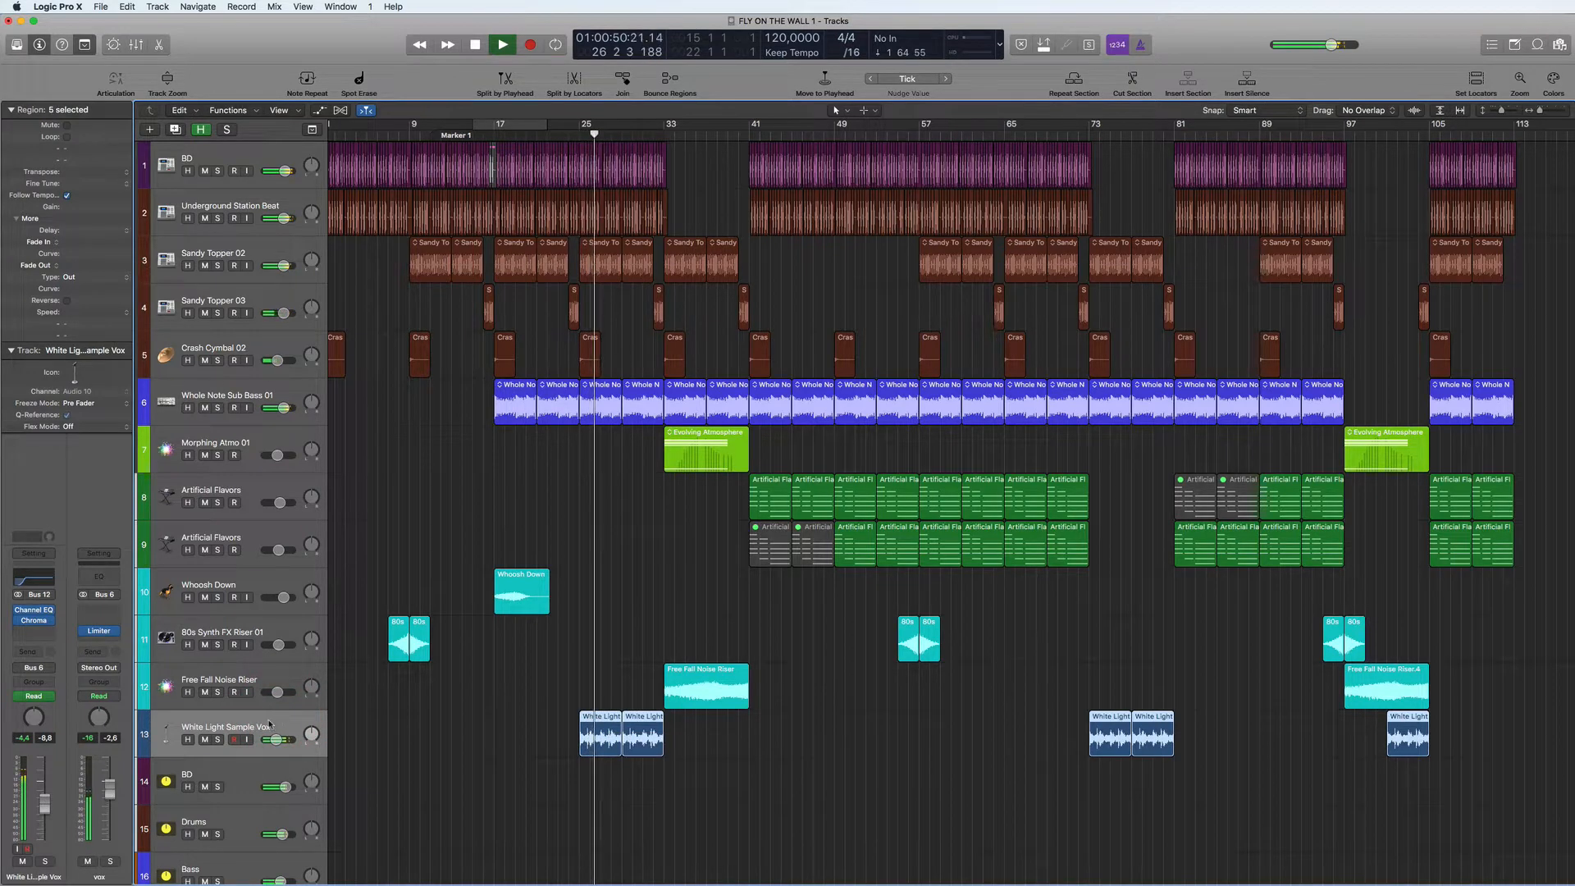
{"action": "key", "text": "space"}
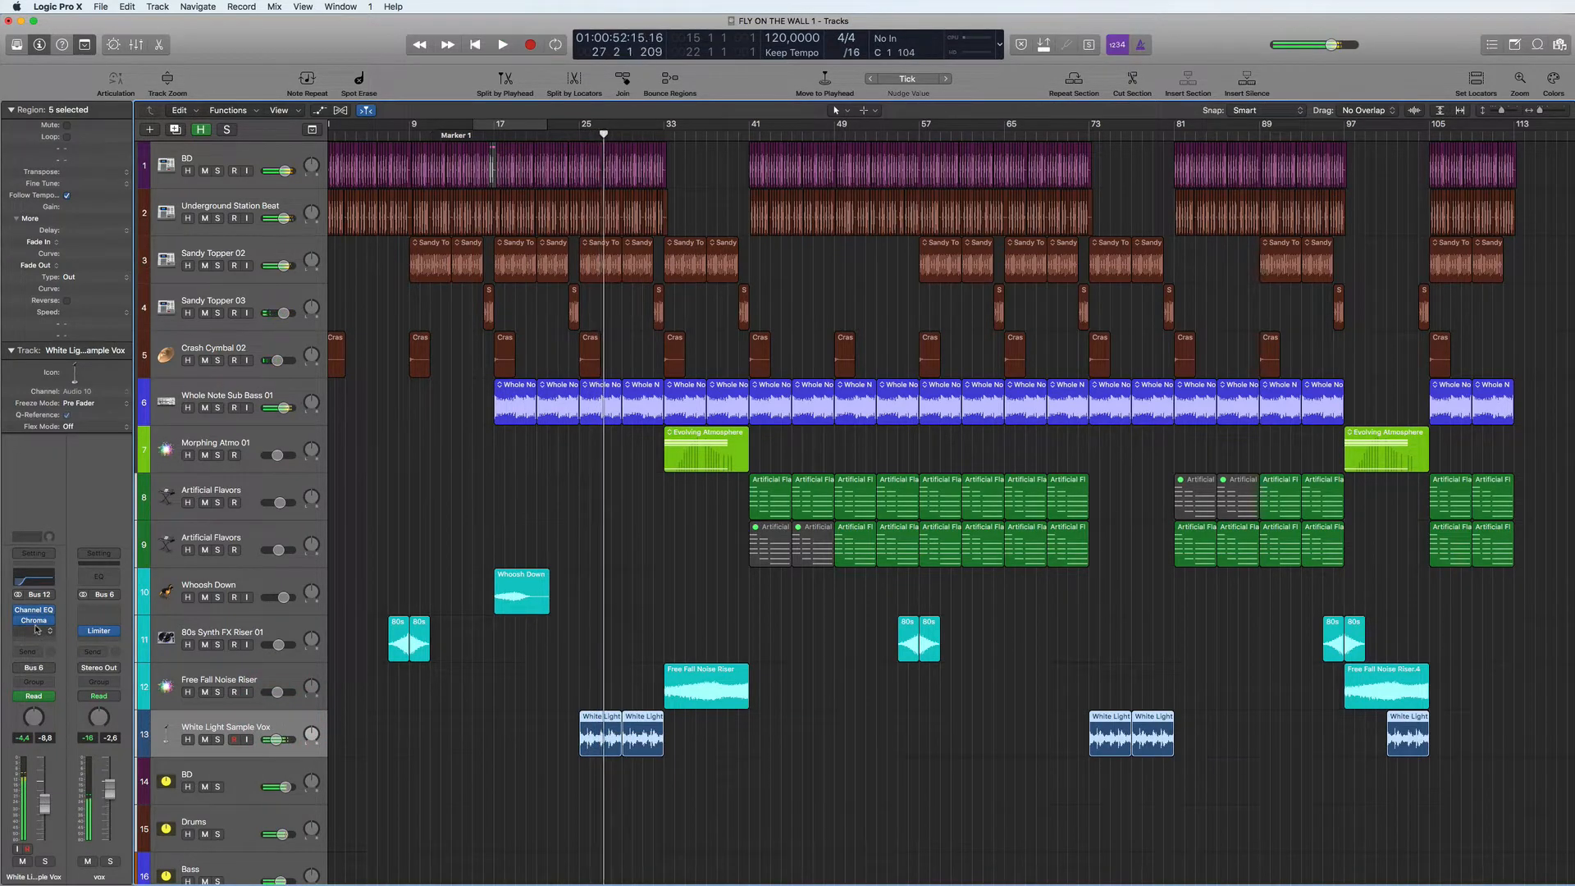
- Insert a stereo AutoFilter between Channel EQ and ChromaVerb on the White Light Sample Vox track and move its window clear
{"action": "left_click", "coordinate": [33, 632]}
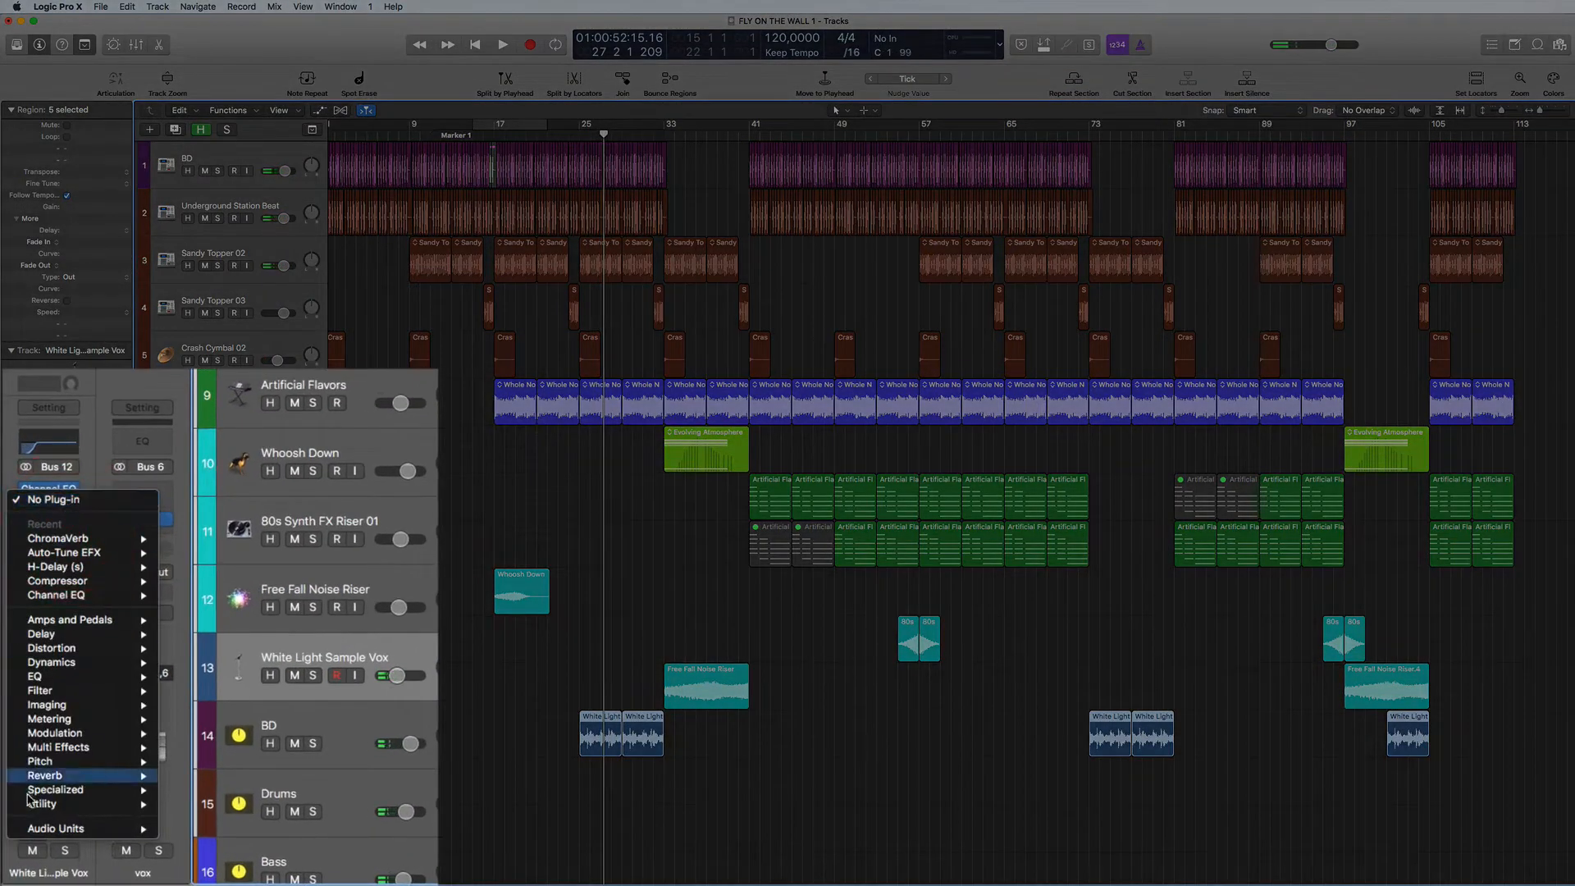
{"action": "mouse_move", "coordinate": [49, 691]}
{"action": "mouse_move", "coordinate": [189, 691]}
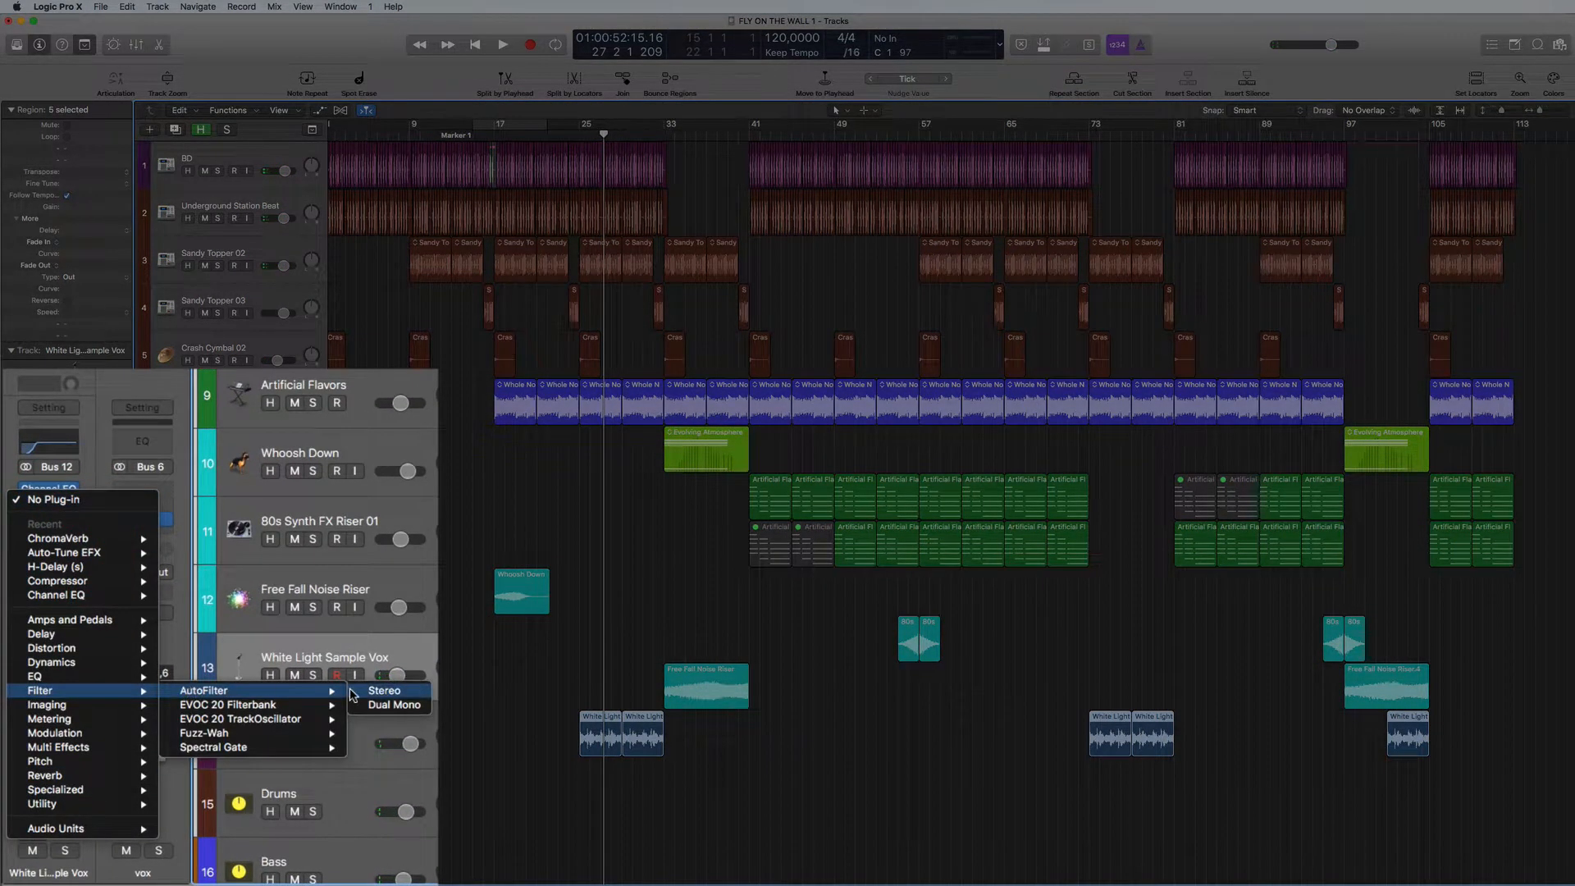
{"action": "left_click", "coordinate": [371, 693]}
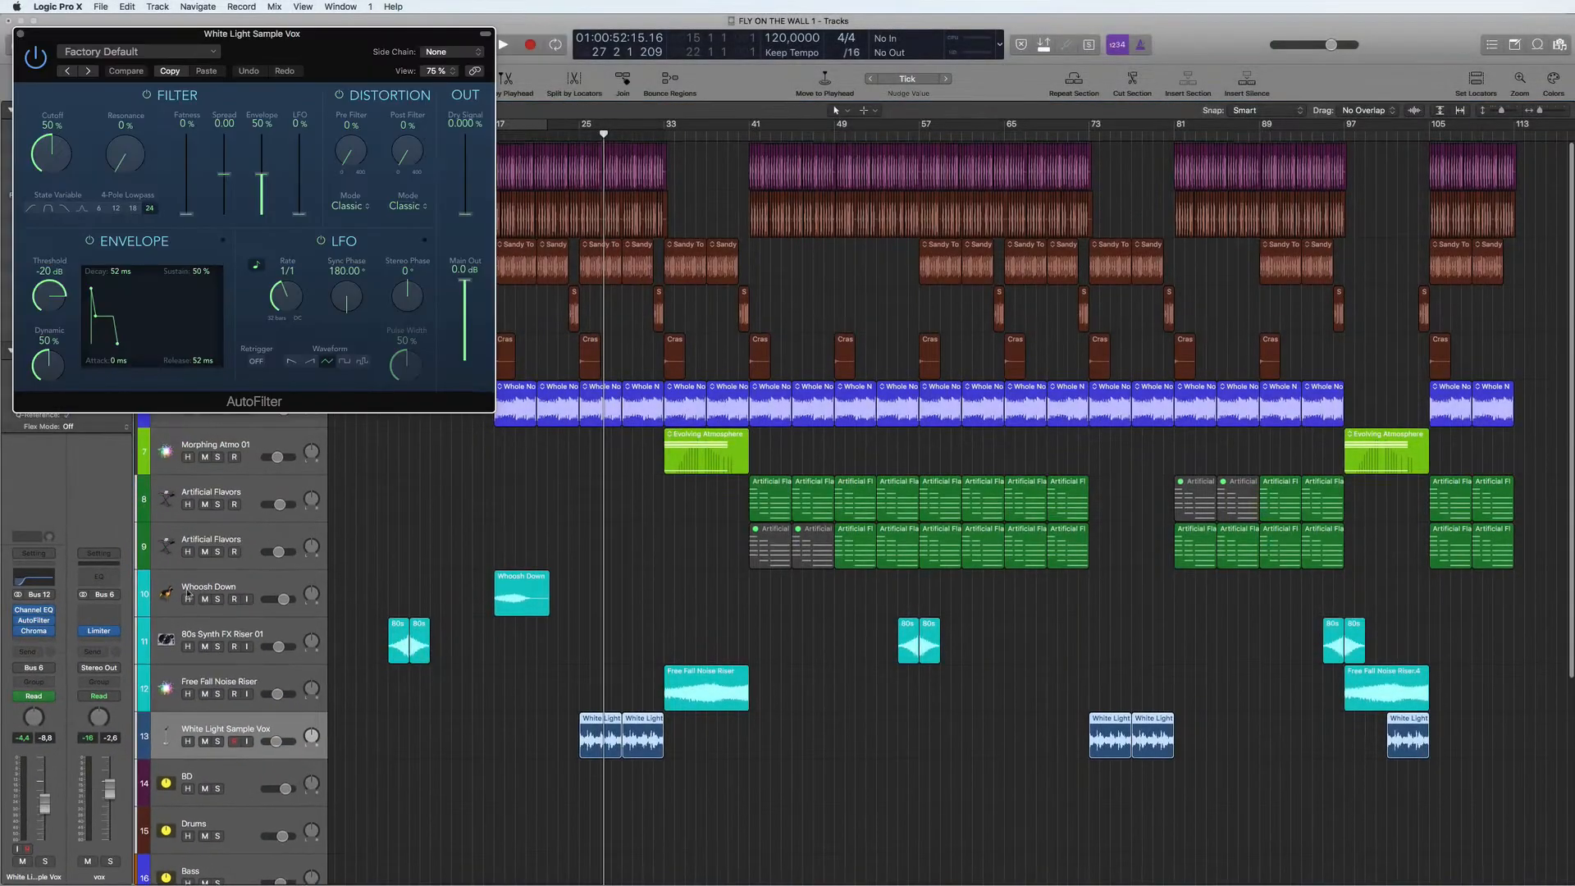
{"action": "left_click_drag", "start_coordinate": [302, 53], "coordinate": [610, 294]}
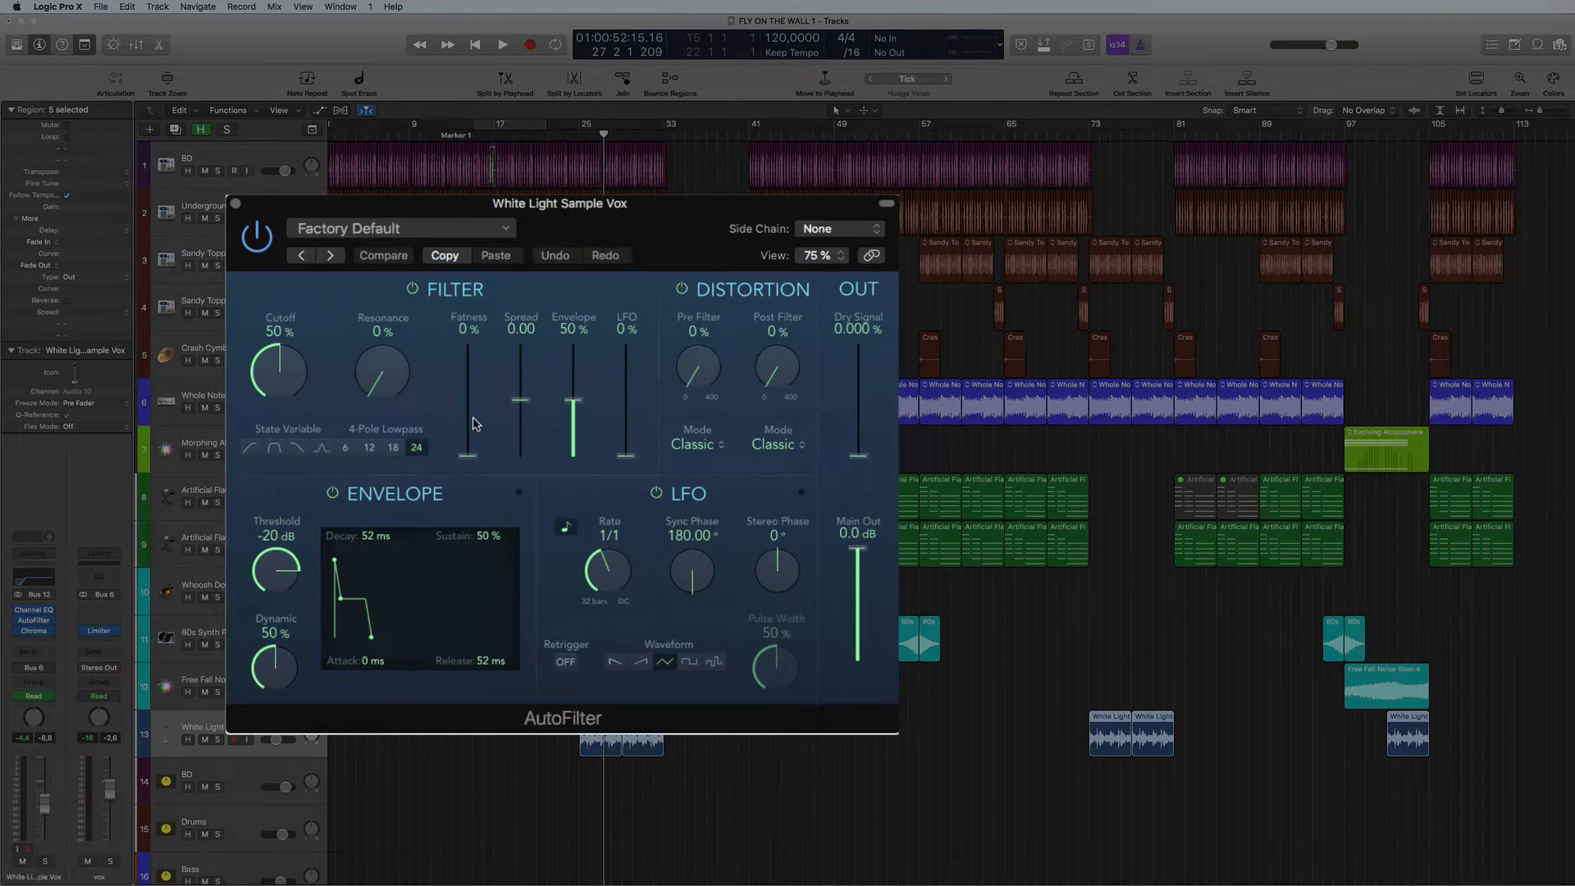
- While cycling bars 24 to 42, set the AutoFilter's cutoff to 34%, resonance to 10% and fatness to 56%
{"action": "key", "text": "space"}
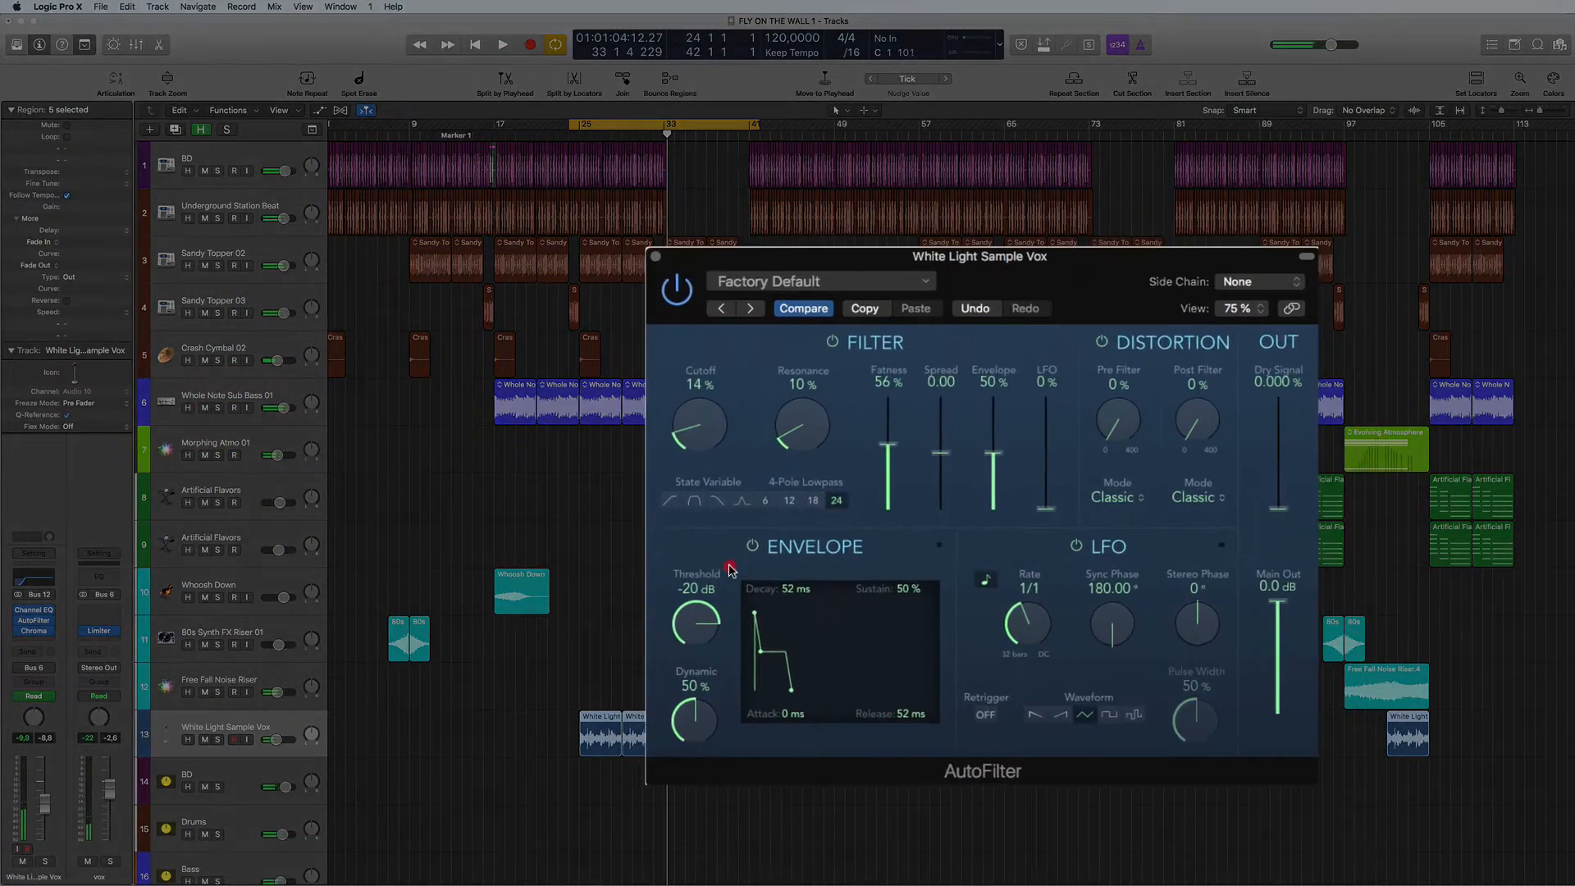
{"action": "key", "text": "space"}
{"action": "mouse_move", "coordinate": [688, 436]}
{"action": "left_mouse_down"}
{"action": "mouse_move", "coordinate": [693, 397]}
{"action": "mouse_move", "coordinate": [684, 412]}
{"action": "left_mouse_up"}
{"action": "key", "text": "space"}
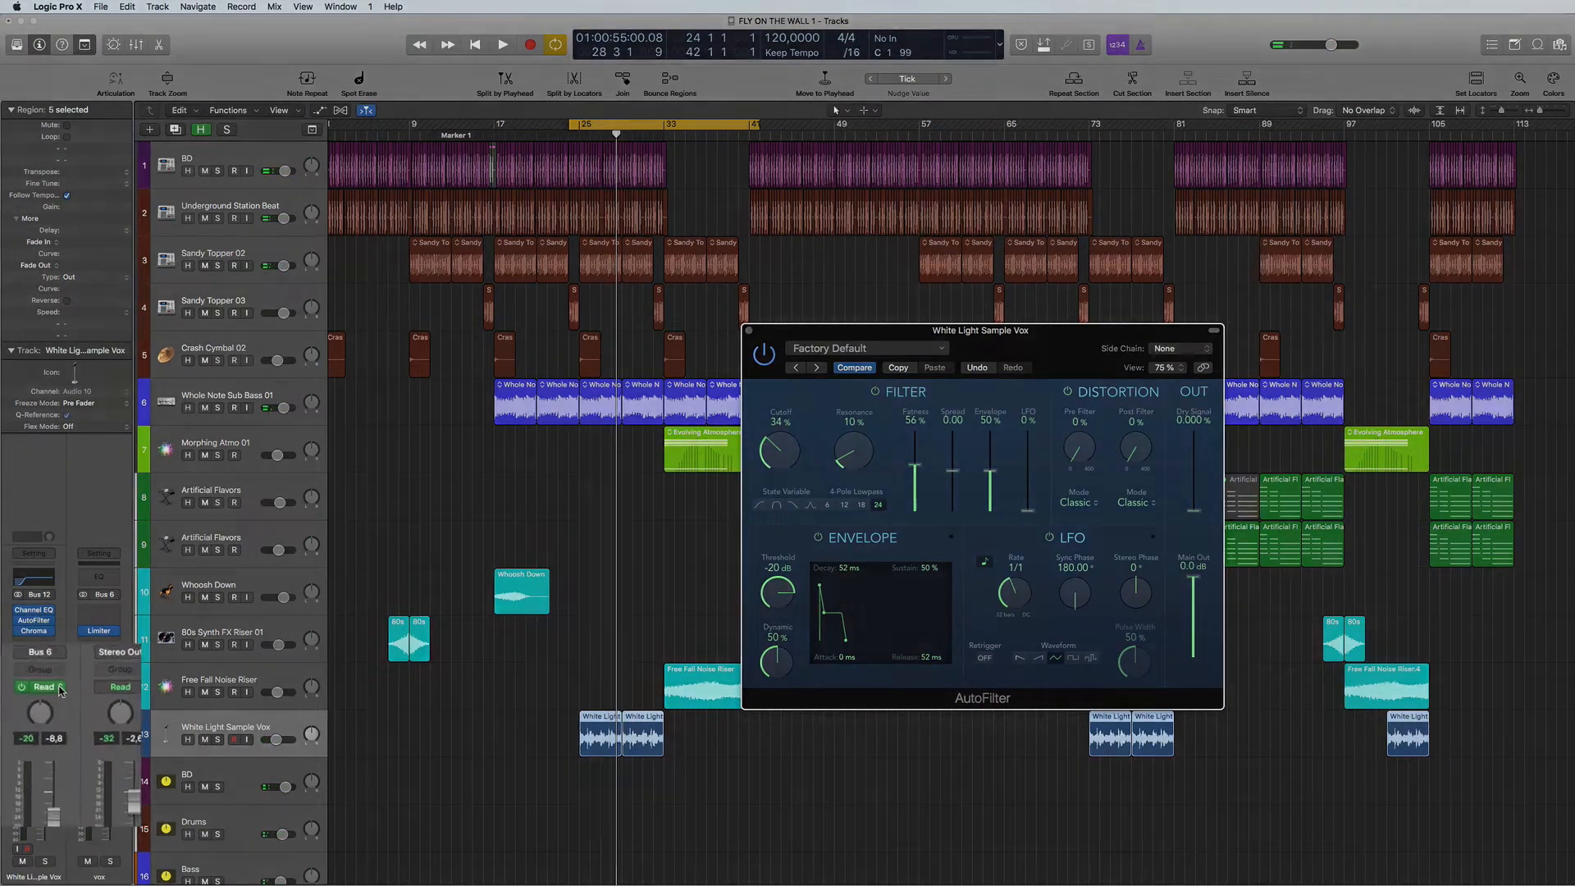
- Record a cutoff sweep from 34% up to 100% by bar 33 in Latch automation mode, and return the vocal track to Read
{"action": "left_click", "coordinate": [34, 696]}
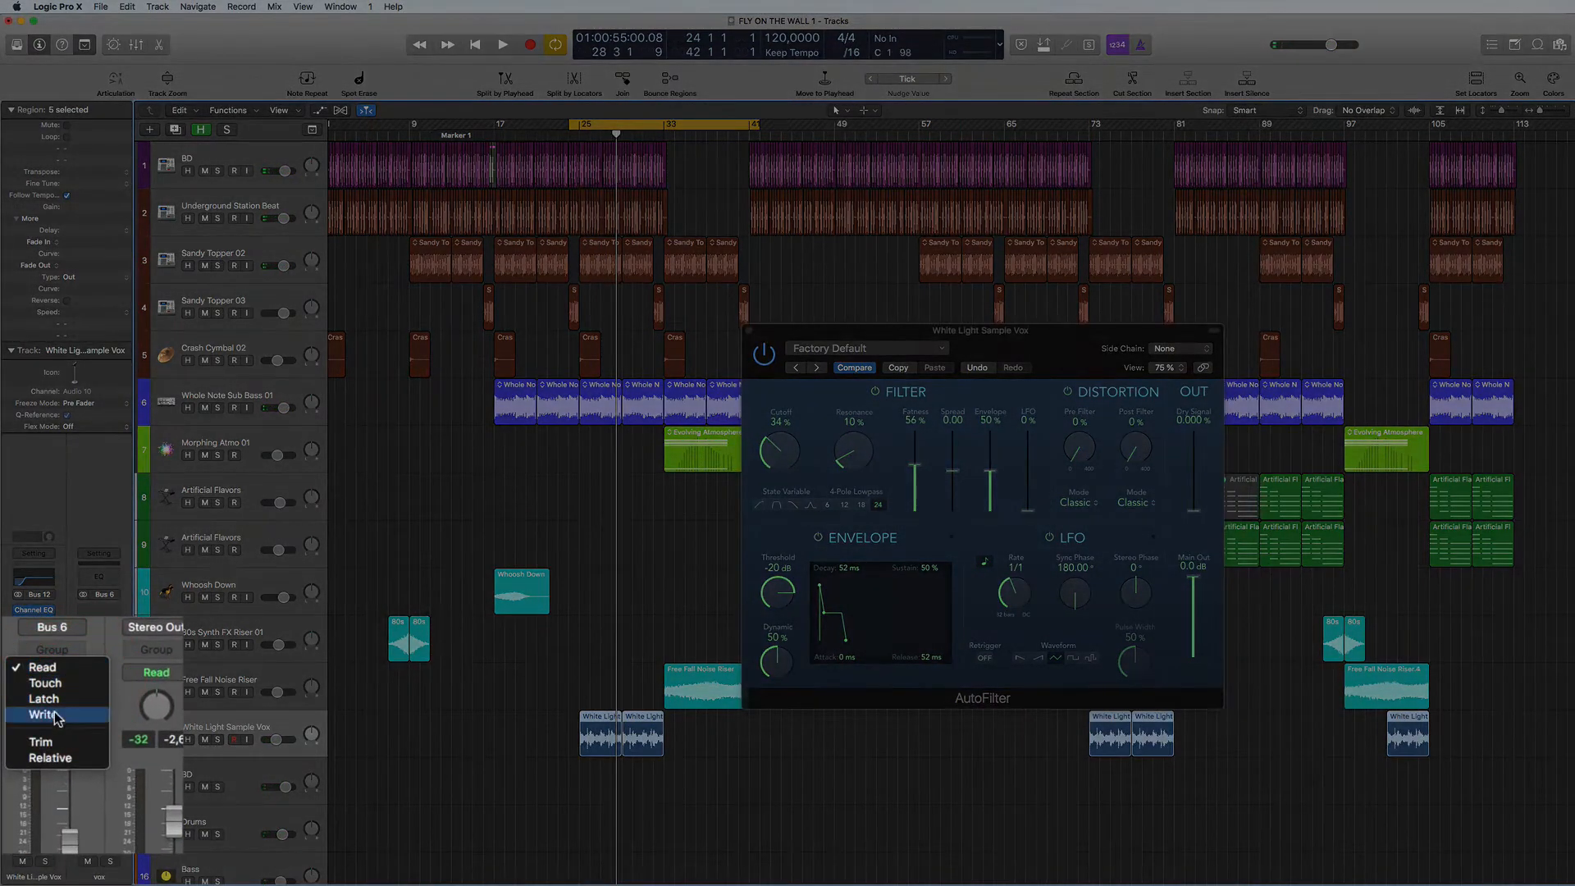
{"action": "left_click", "coordinate": [53, 701]}
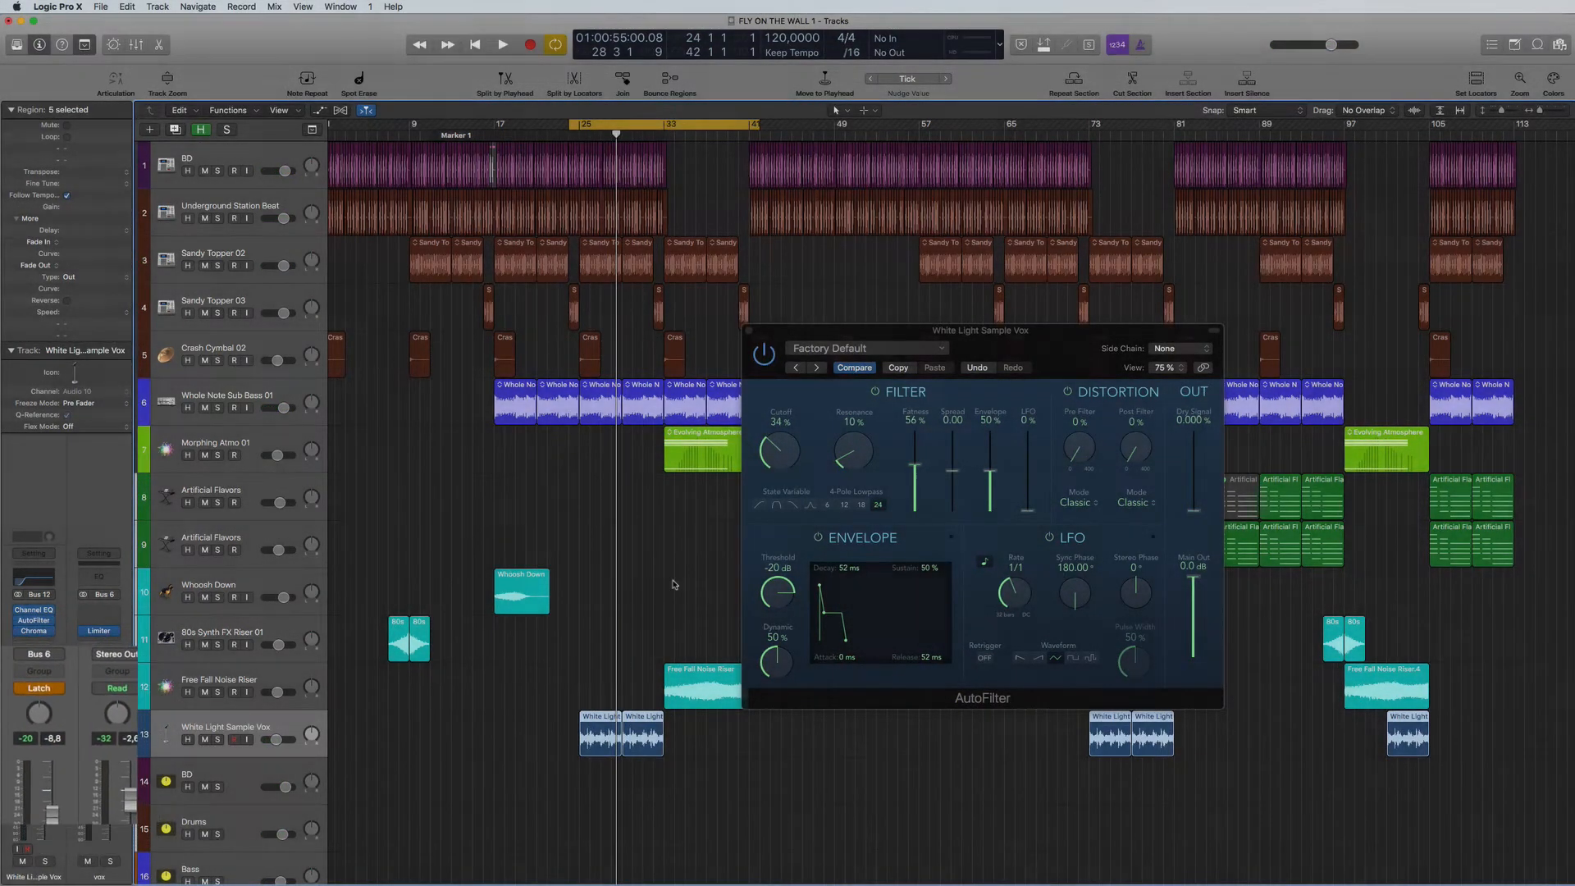
{"action": "key", "text": "space"}
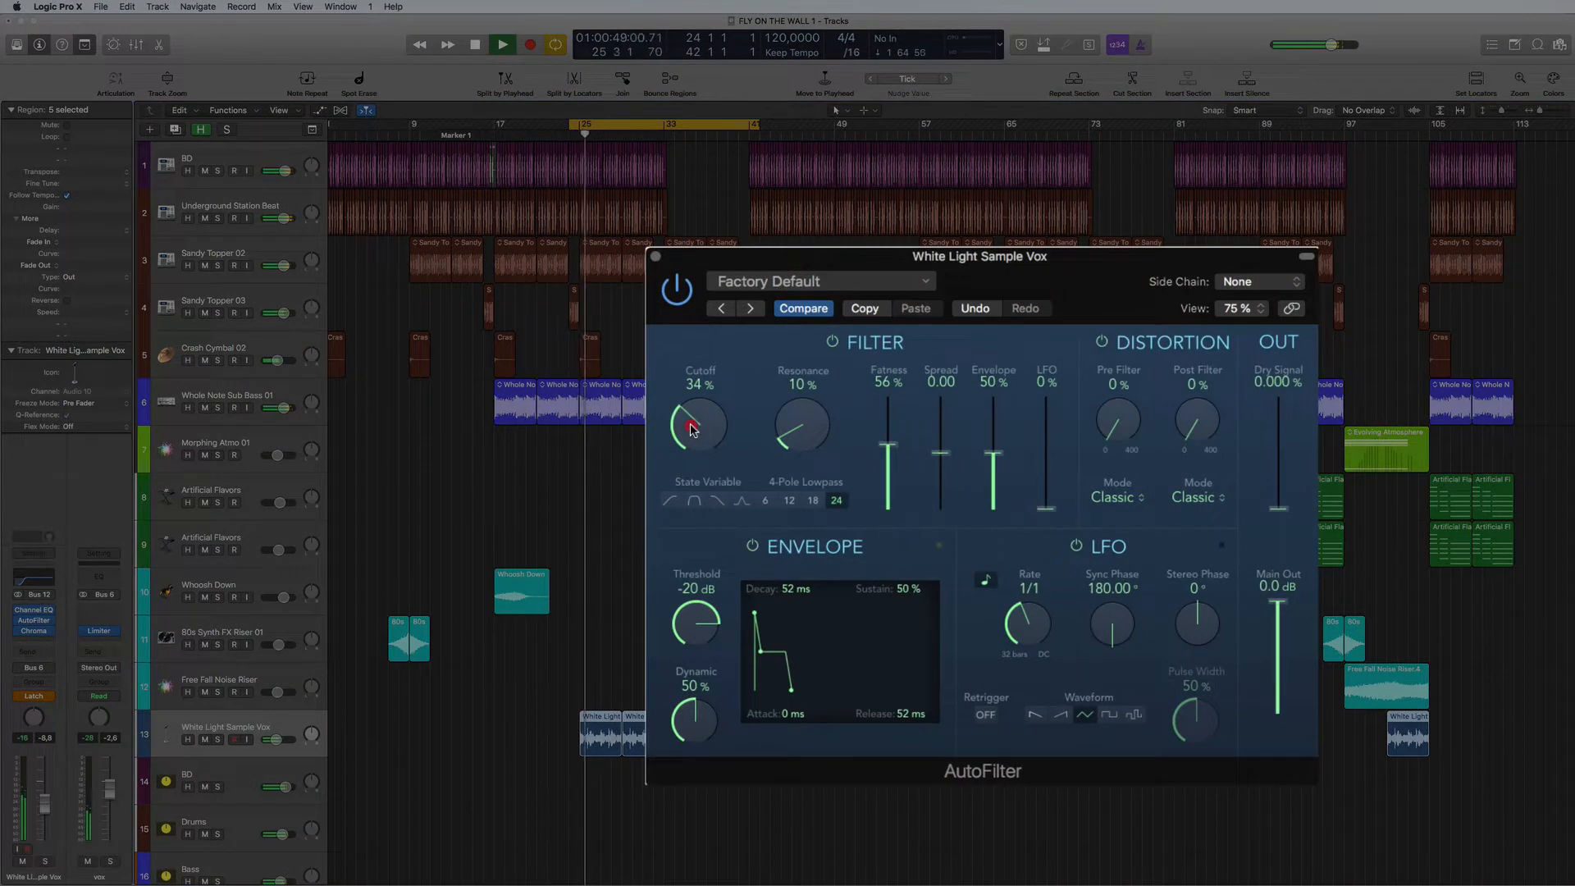
{"action": "left_click_drag", "start_coordinate": [690, 429], "coordinate": [691, 408]}
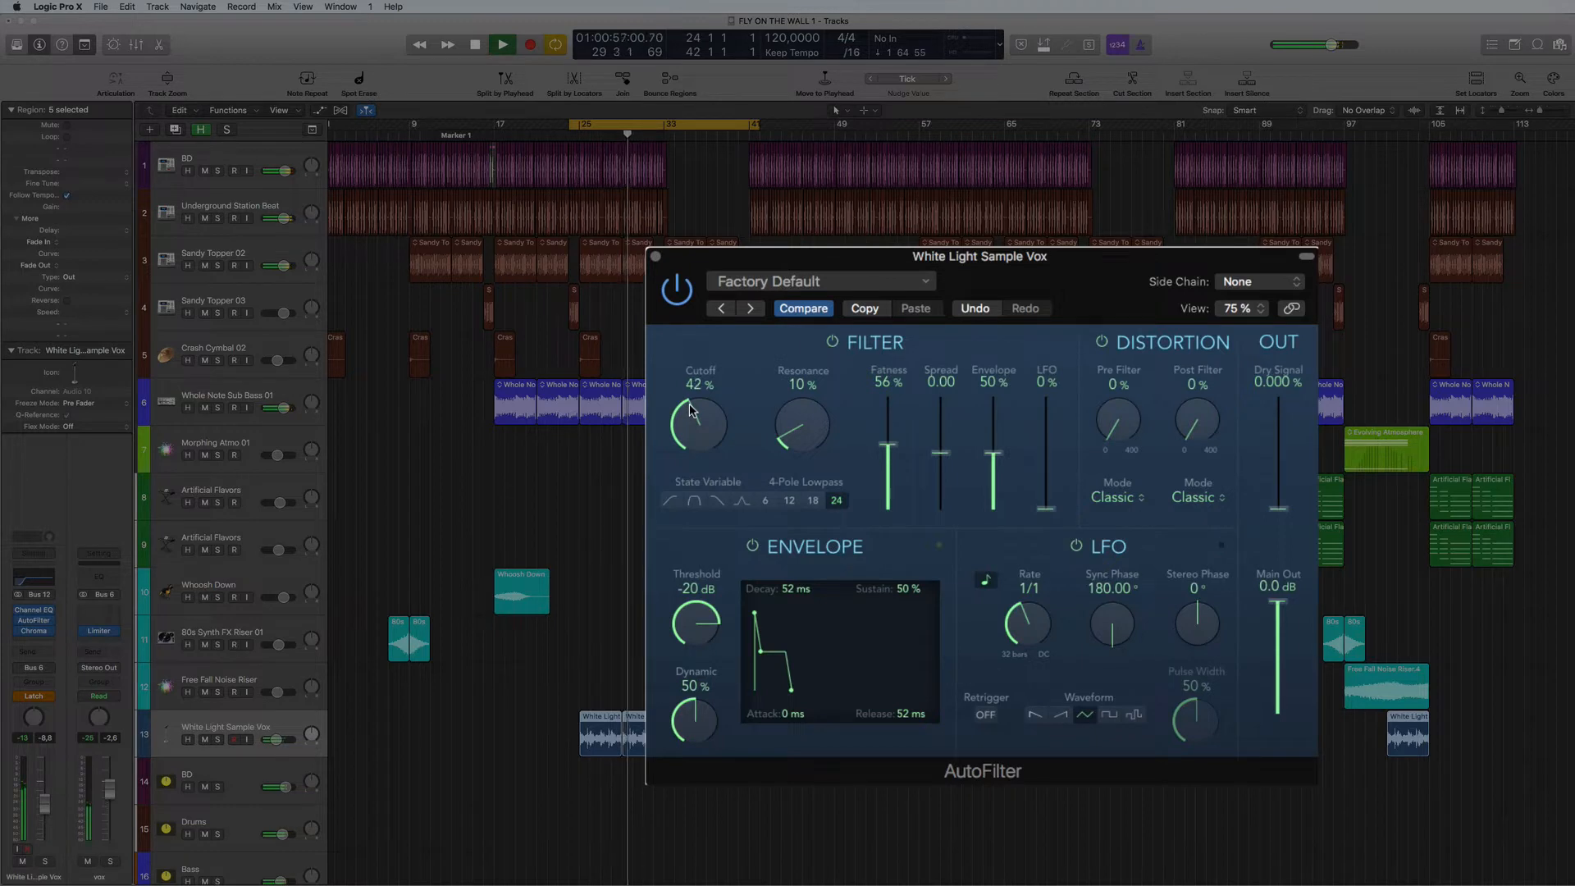
{"action": "left_click_drag", "start_coordinate": [689, 408], "coordinate": [694, 435]}
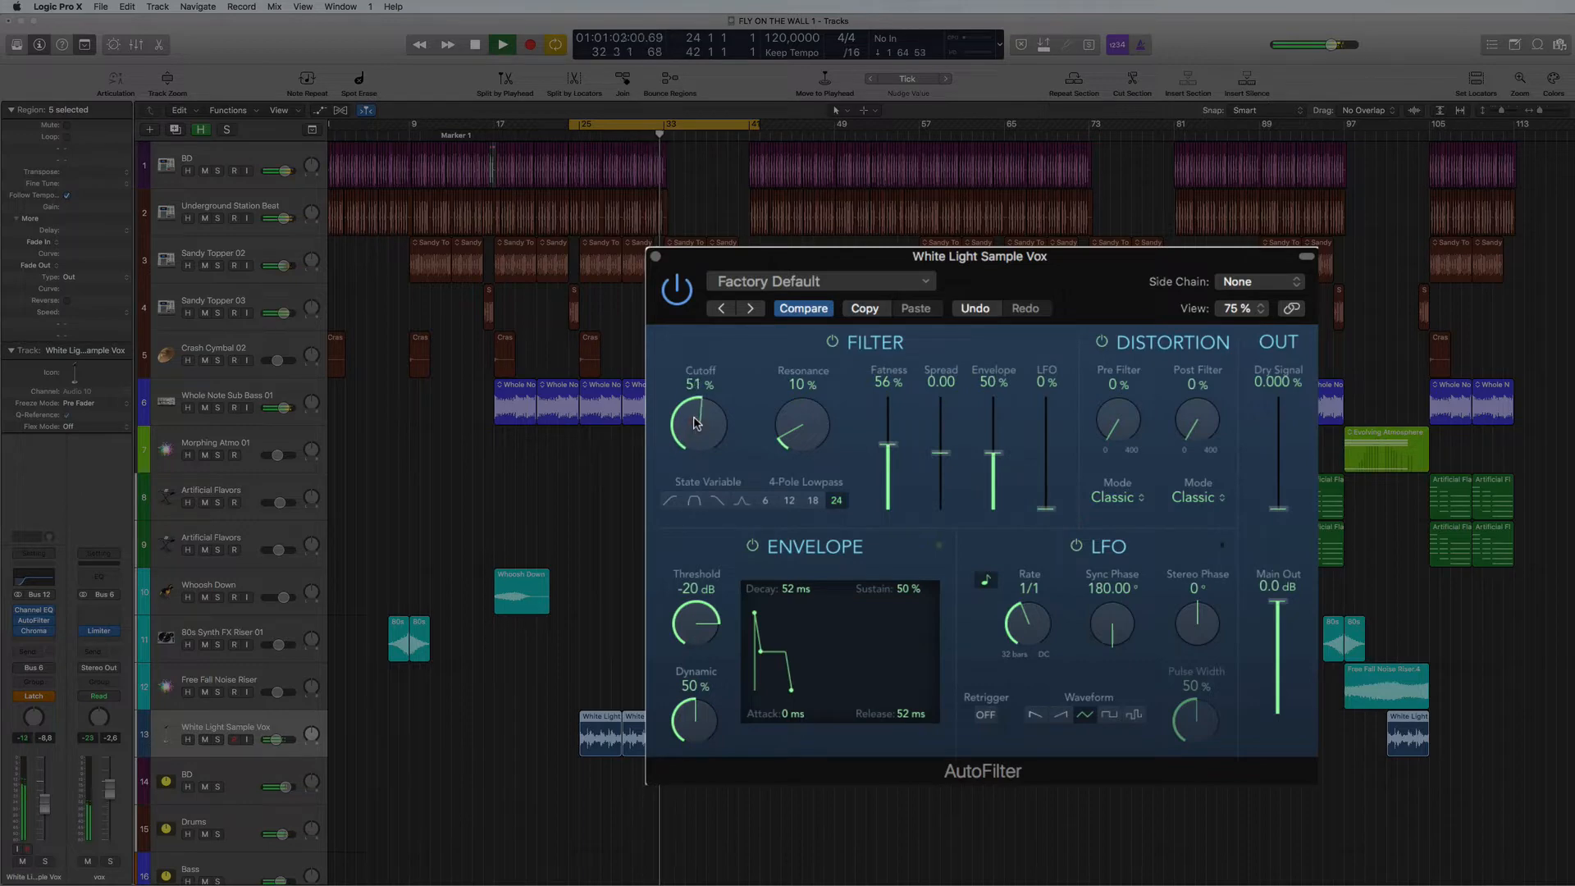
{"action": "left_click_drag", "start_coordinate": [699, 302], "coordinate": [699, 296]}
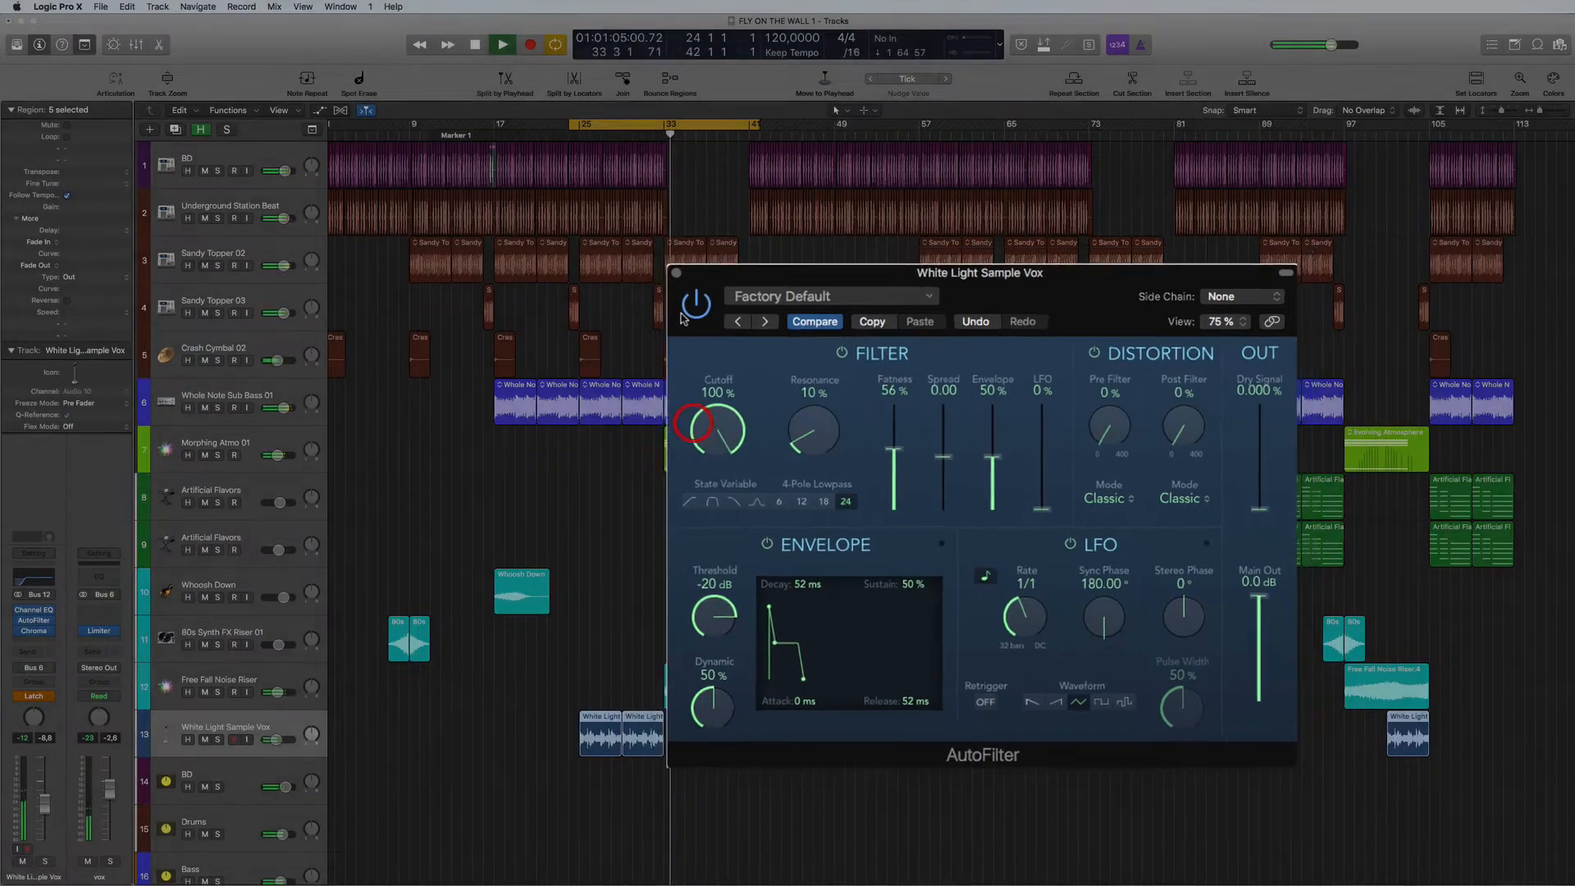
{"action": "key", "text": "space"}
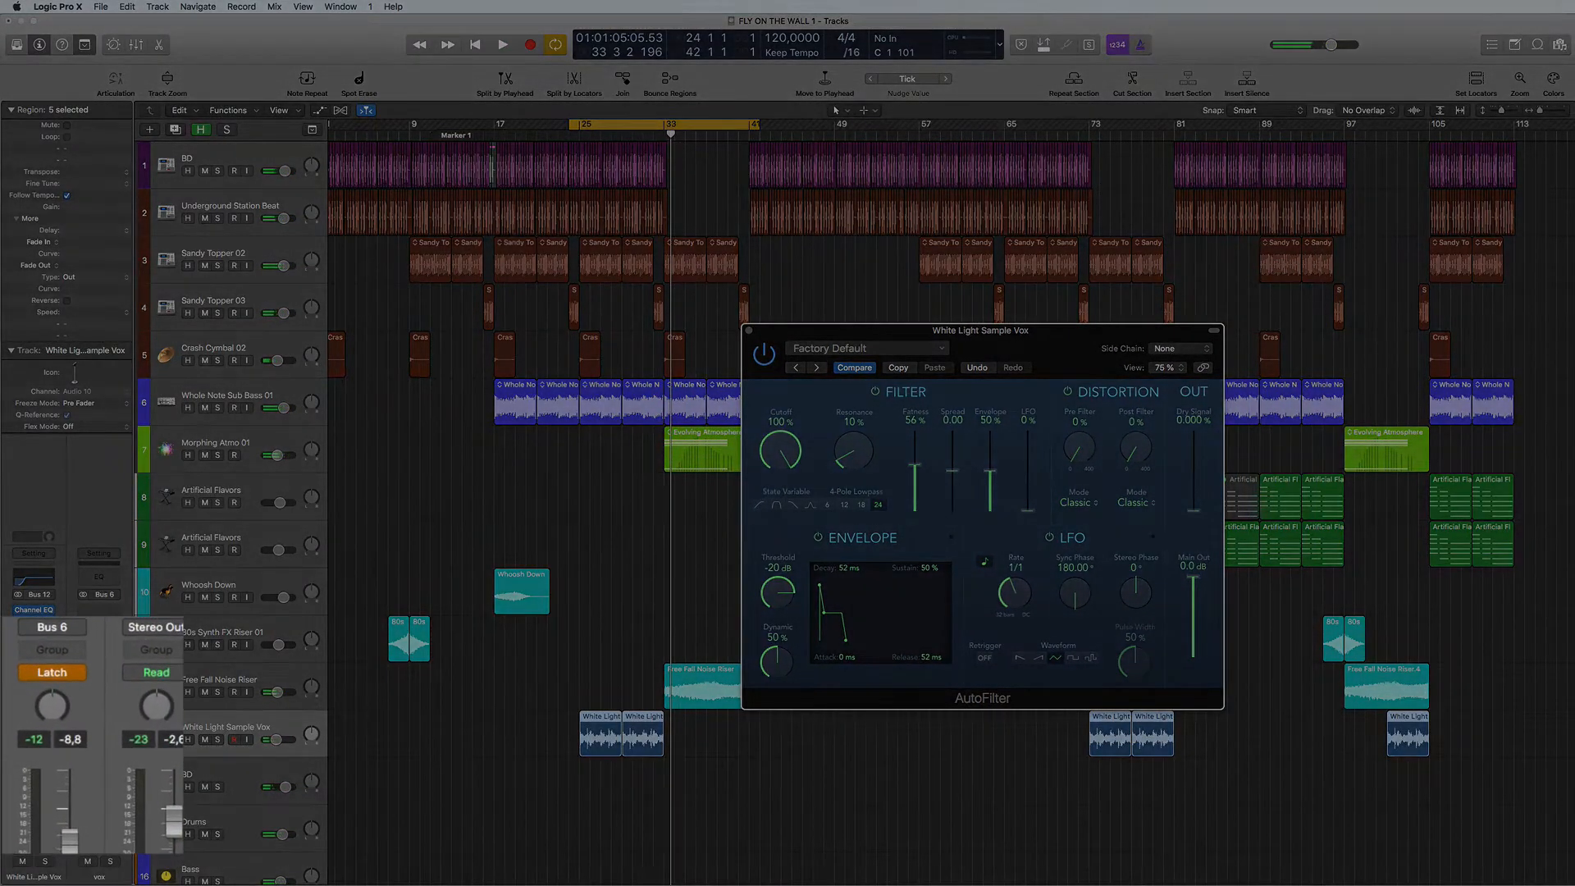
{"action": "left_click", "coordinate": [78, 672]}
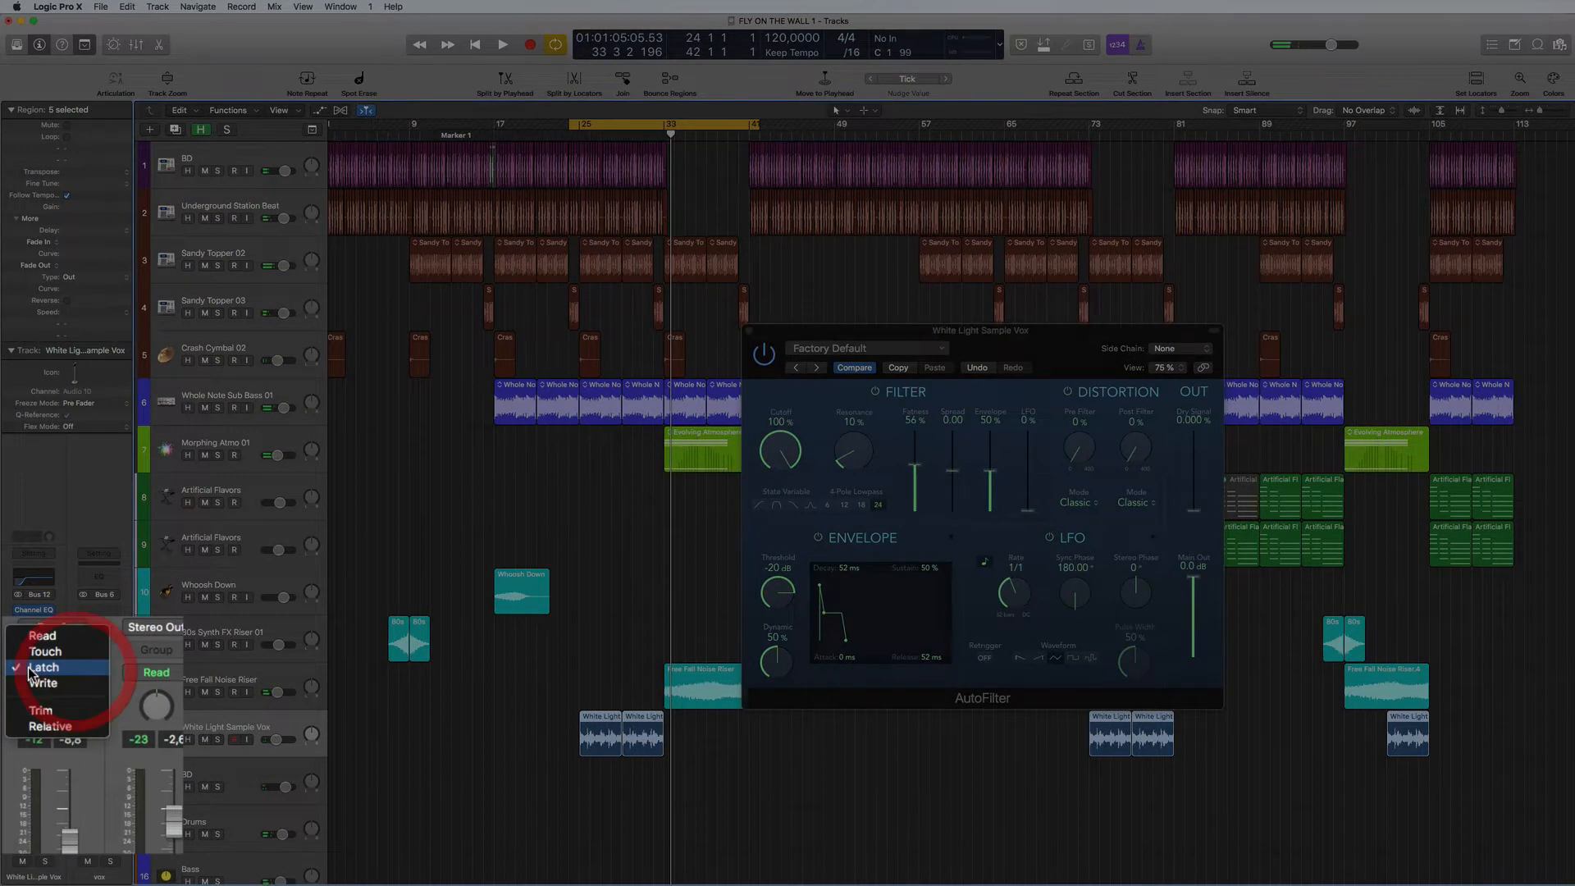
{"action": "left_click", "coordinate": [52, 638]}
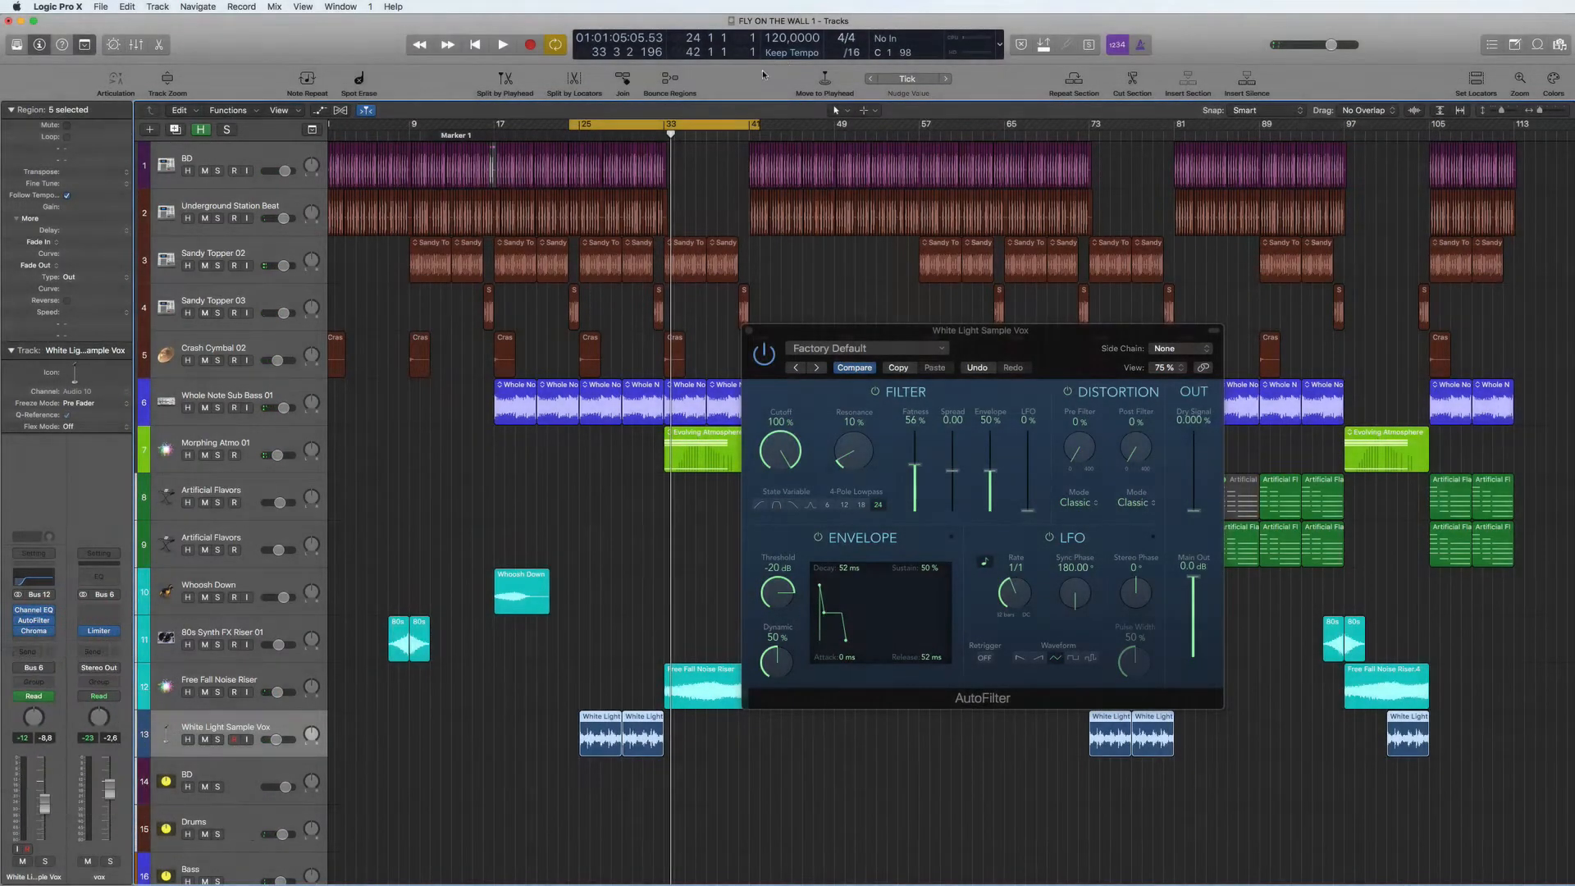
- Play the automated vocal section, raise the AutoFilter's resonance to 36% and deselect the vocal regions
{"action": "key", "text": "space"}
{"action": "left_click", "coordinate": [801, 421]}
{"action": "left_click_drag", "start_coordinate": [801, 422], "coordinate": [773, 374]}
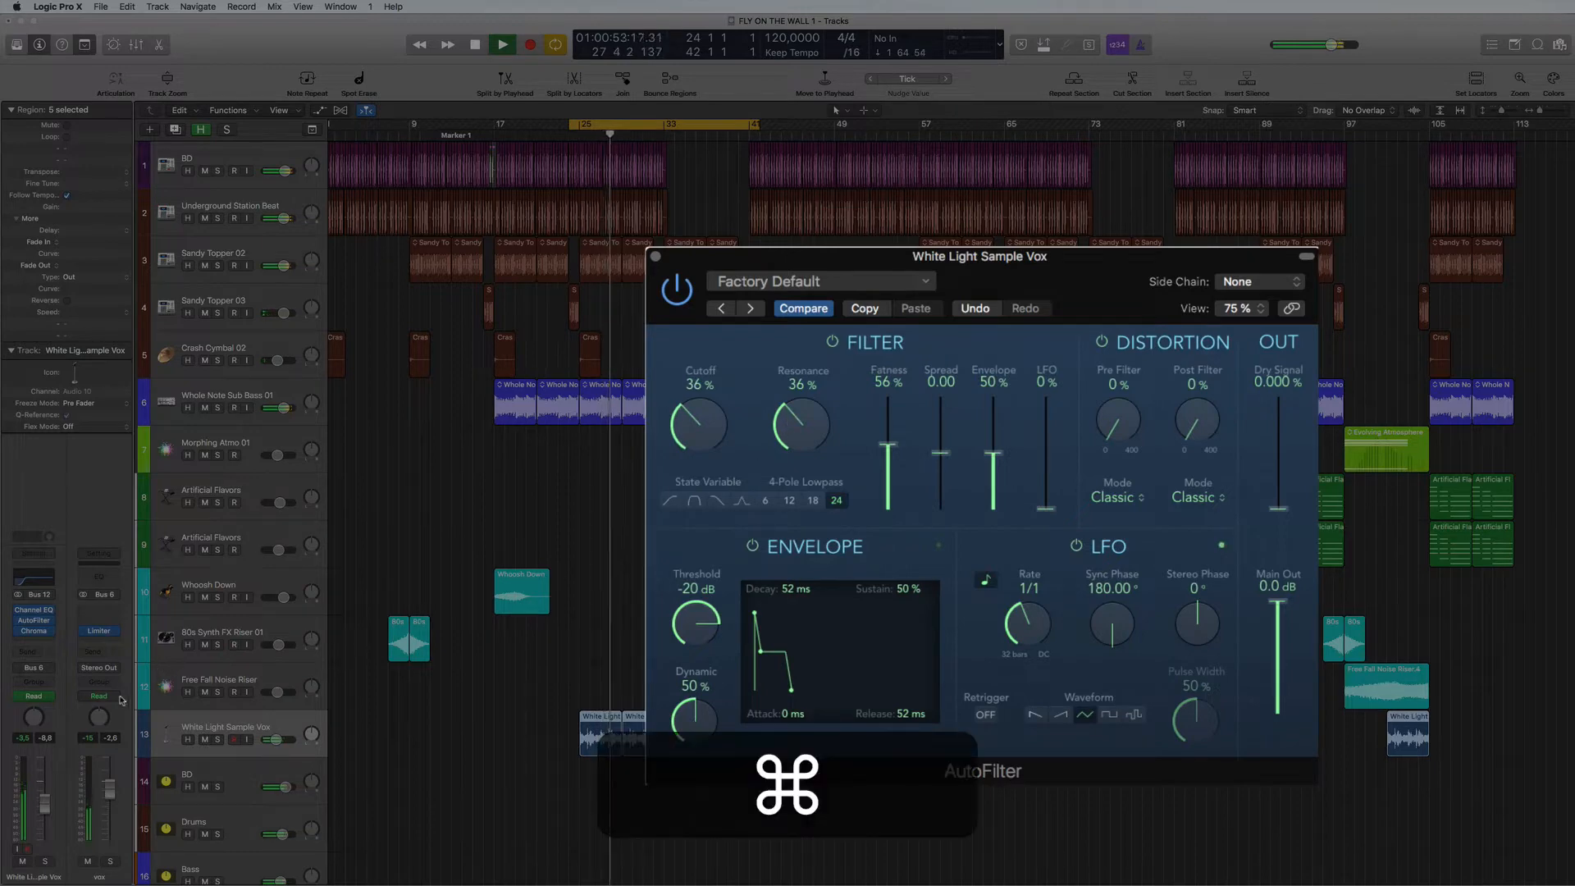
{"action": "left_click", "coordinate": [388, 777], "text": "super"}
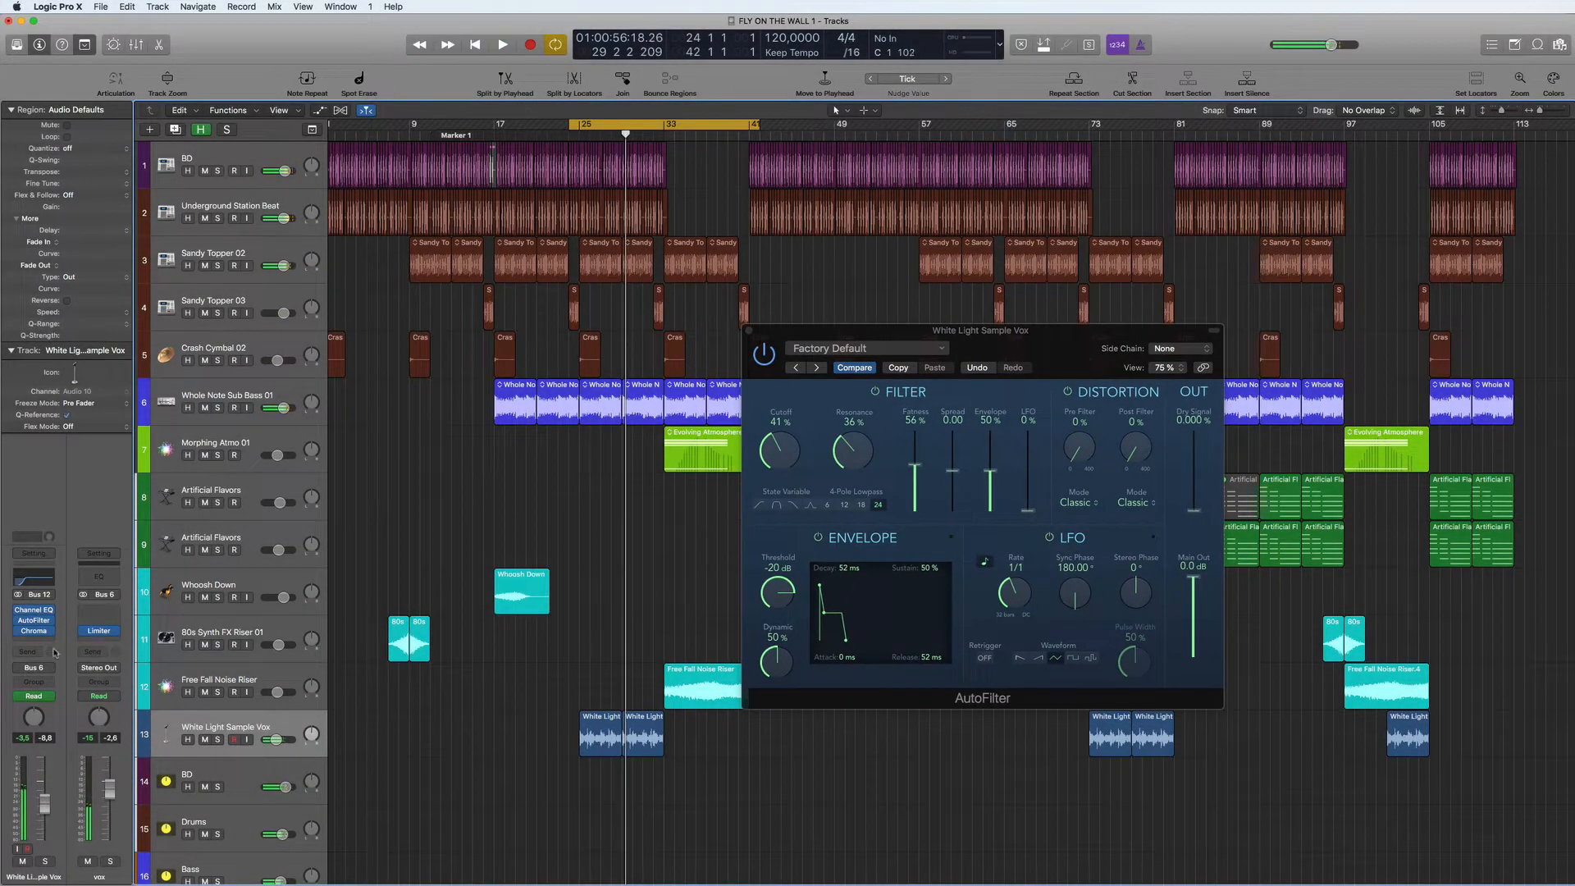
- Record an AutoFilter resonance sweep from 36% down to 0% on the vocal track in Latch mode, then return it to Read
{"action": "left_click", "coordinate": [52, 697]}
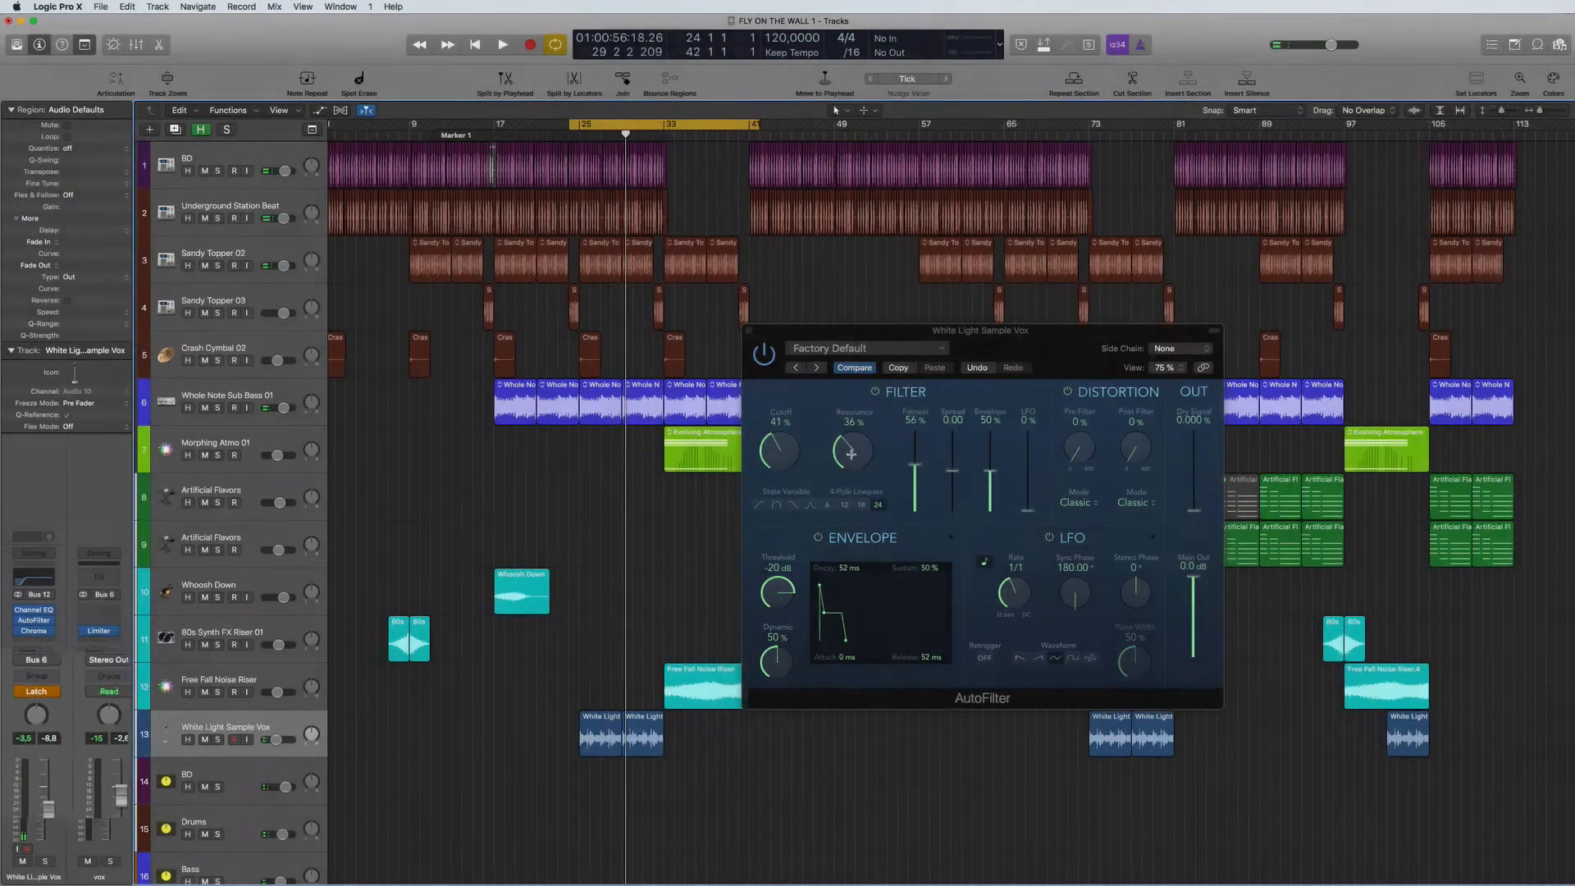
{"action": "key", "text": "space"}
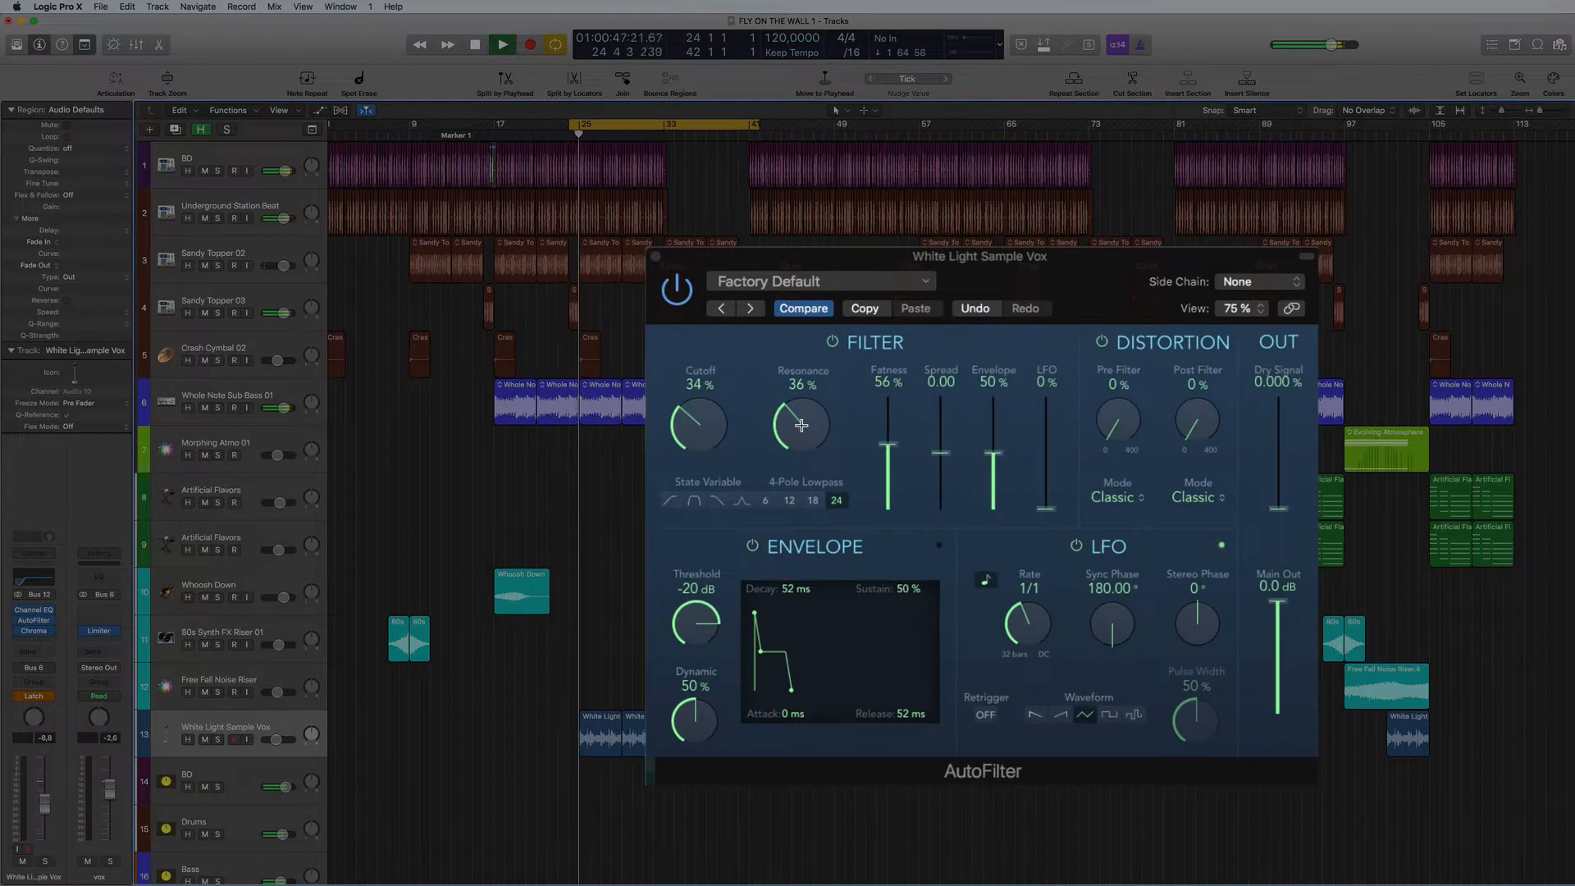
{"action": "left_click_drag", "start_coordinate": [802, 425], "coordinate": [775, 468]}
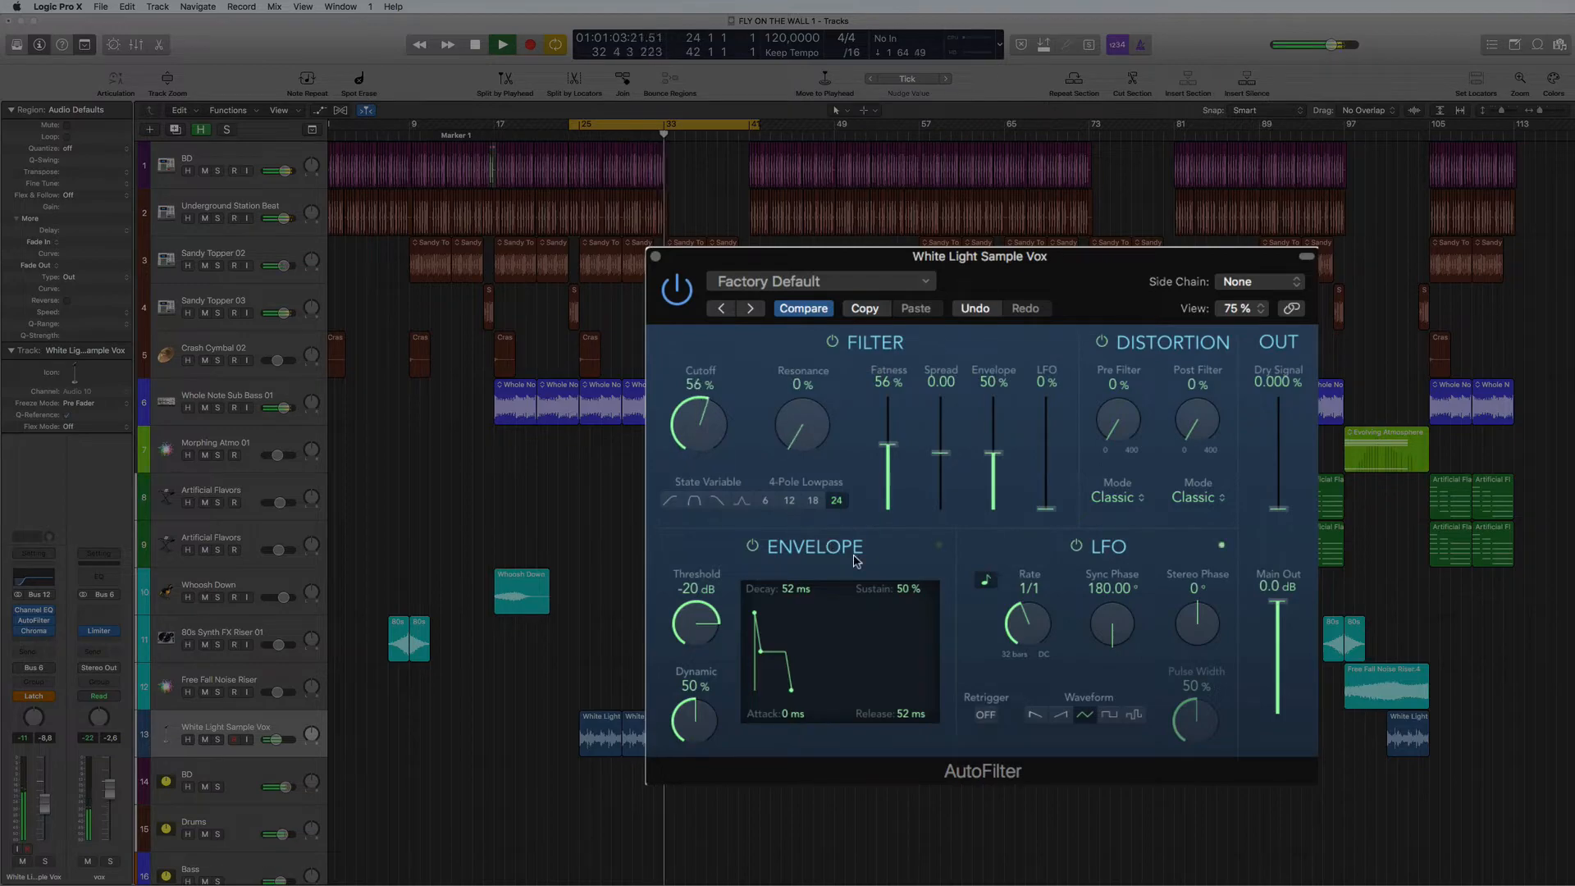
{"action": "key", "text": "space"}
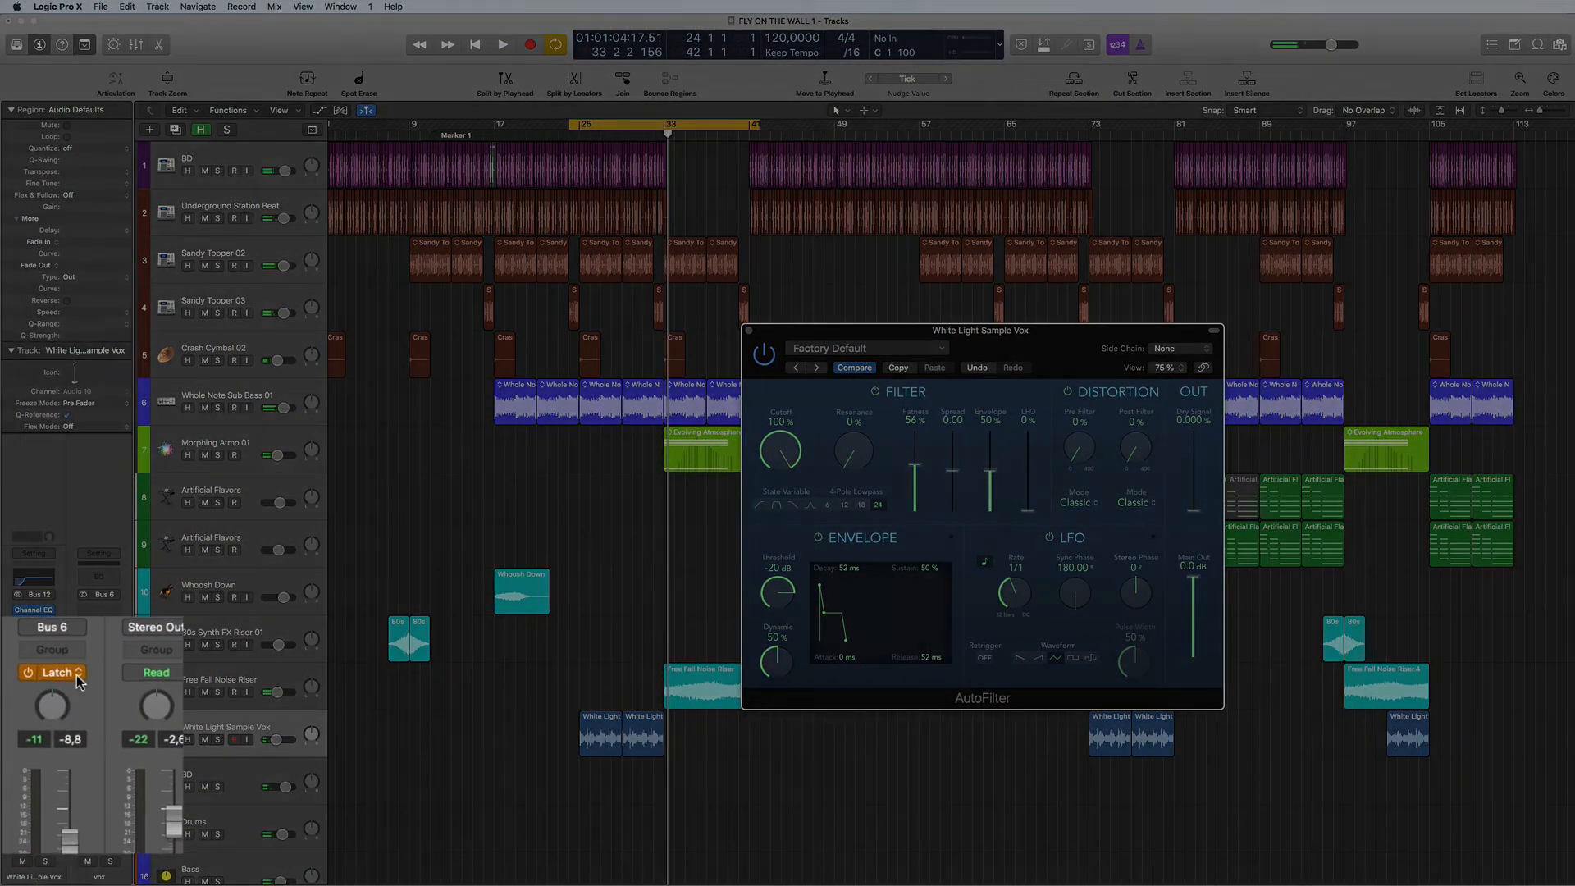
{"action": "left_click", "coordinate": [34, 696]}
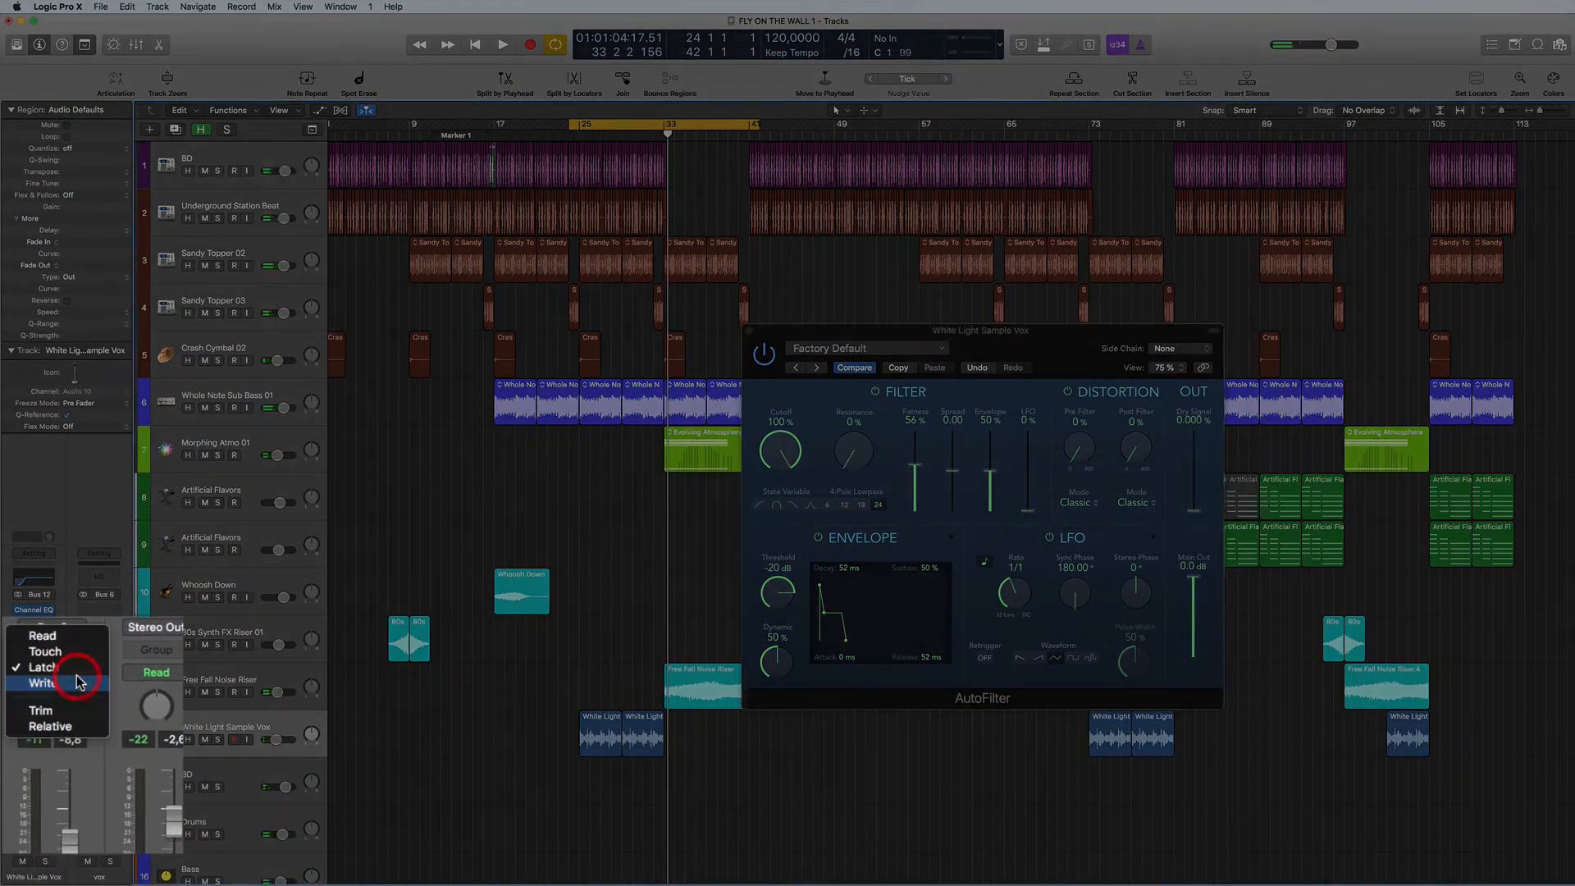
{"action": "left_click", "coordinate": [43, 636]}
- Save the project and close the AutoFilter window
{"action": "left_click", "coordinate": [491, 784]}
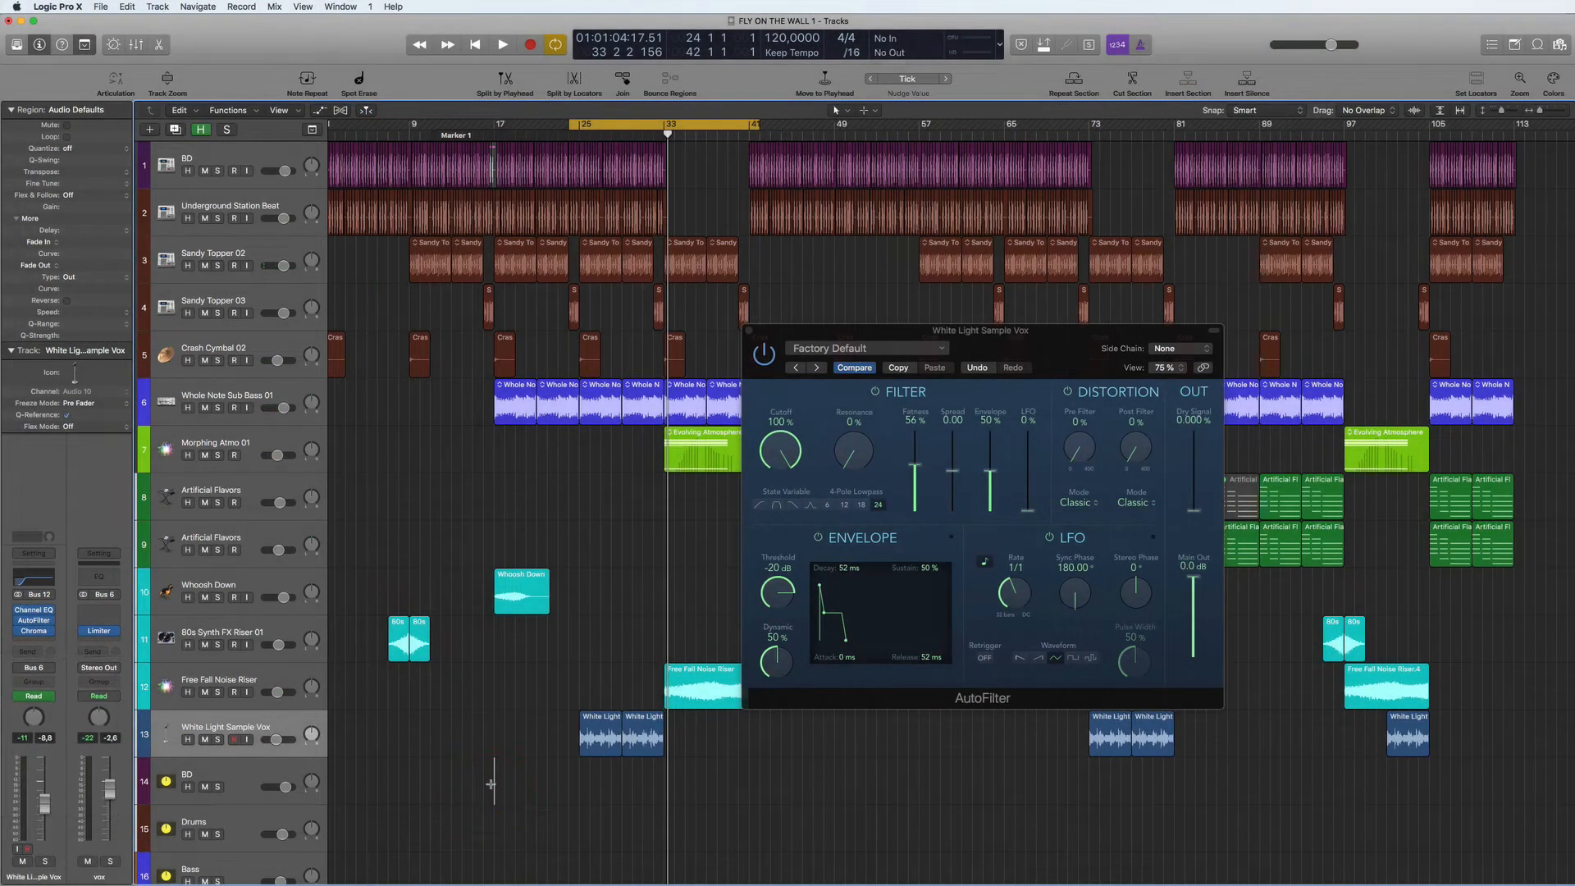
{"action": "key", "text": "super+s"}
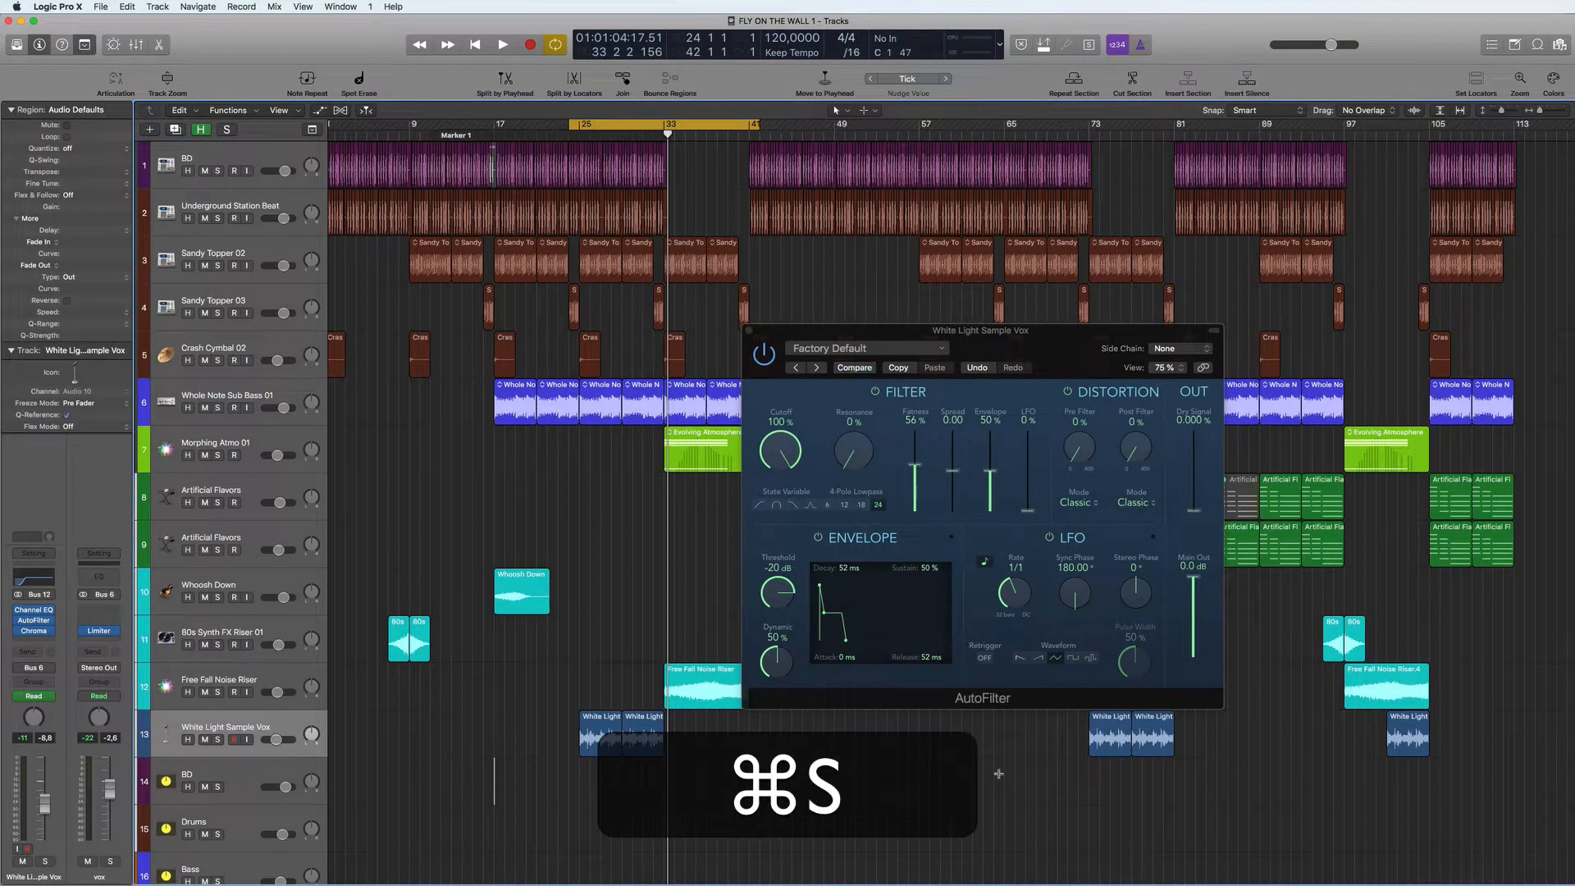
{"action": "left_click", "coordinate": [748, 331]}
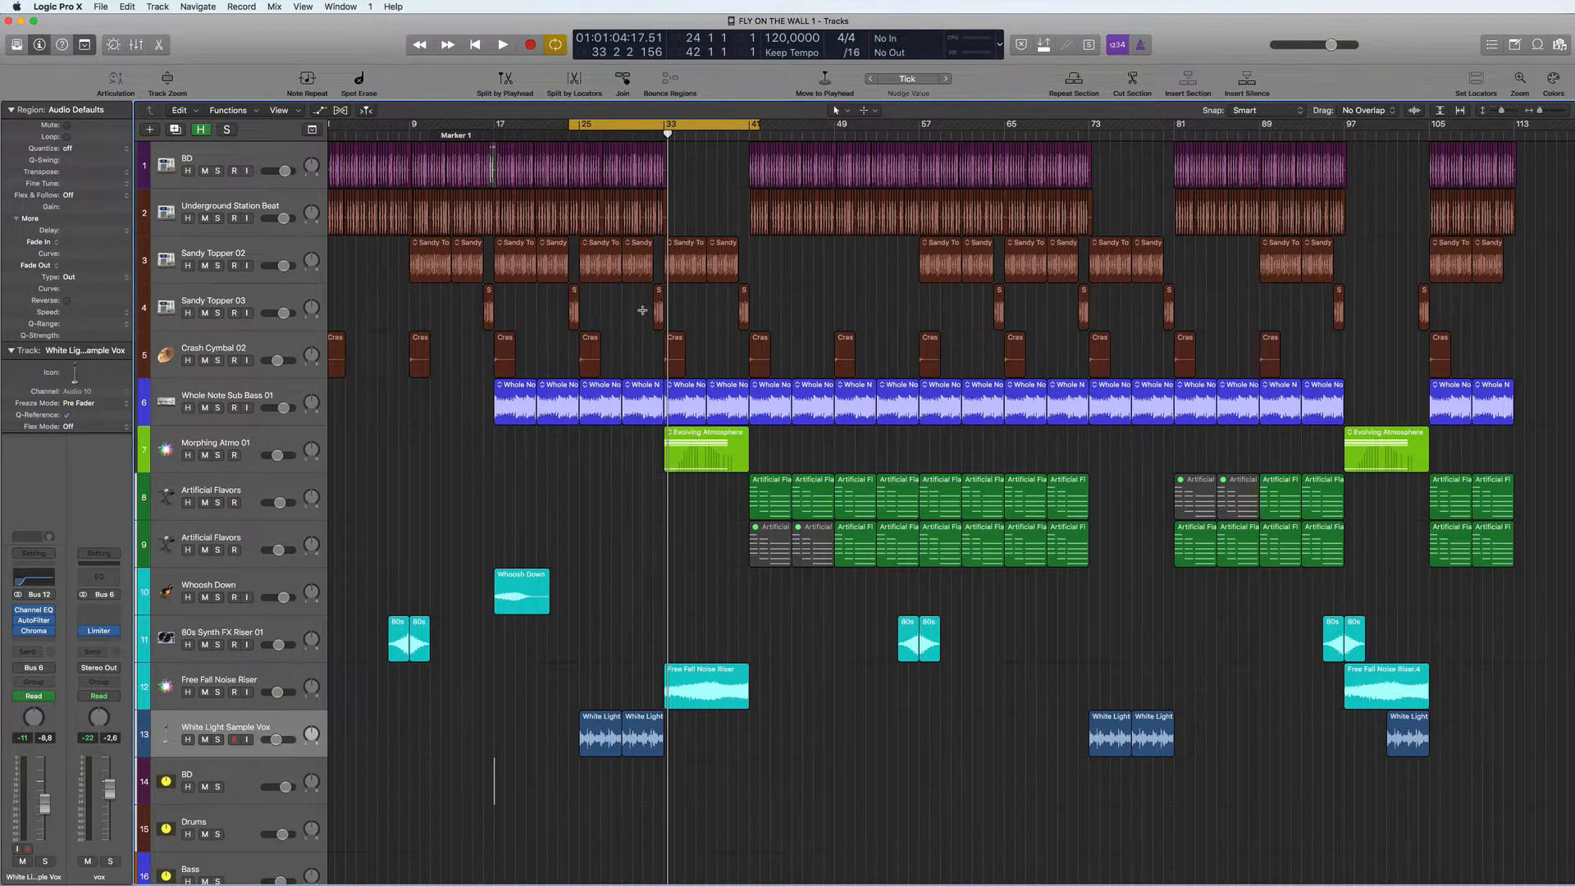
- While cycling bars 55 to 64, copy the Sandy Topper 03 fill from bar 64 to bar 56
{"action": "left_click", "coordinate": [659, 124]}
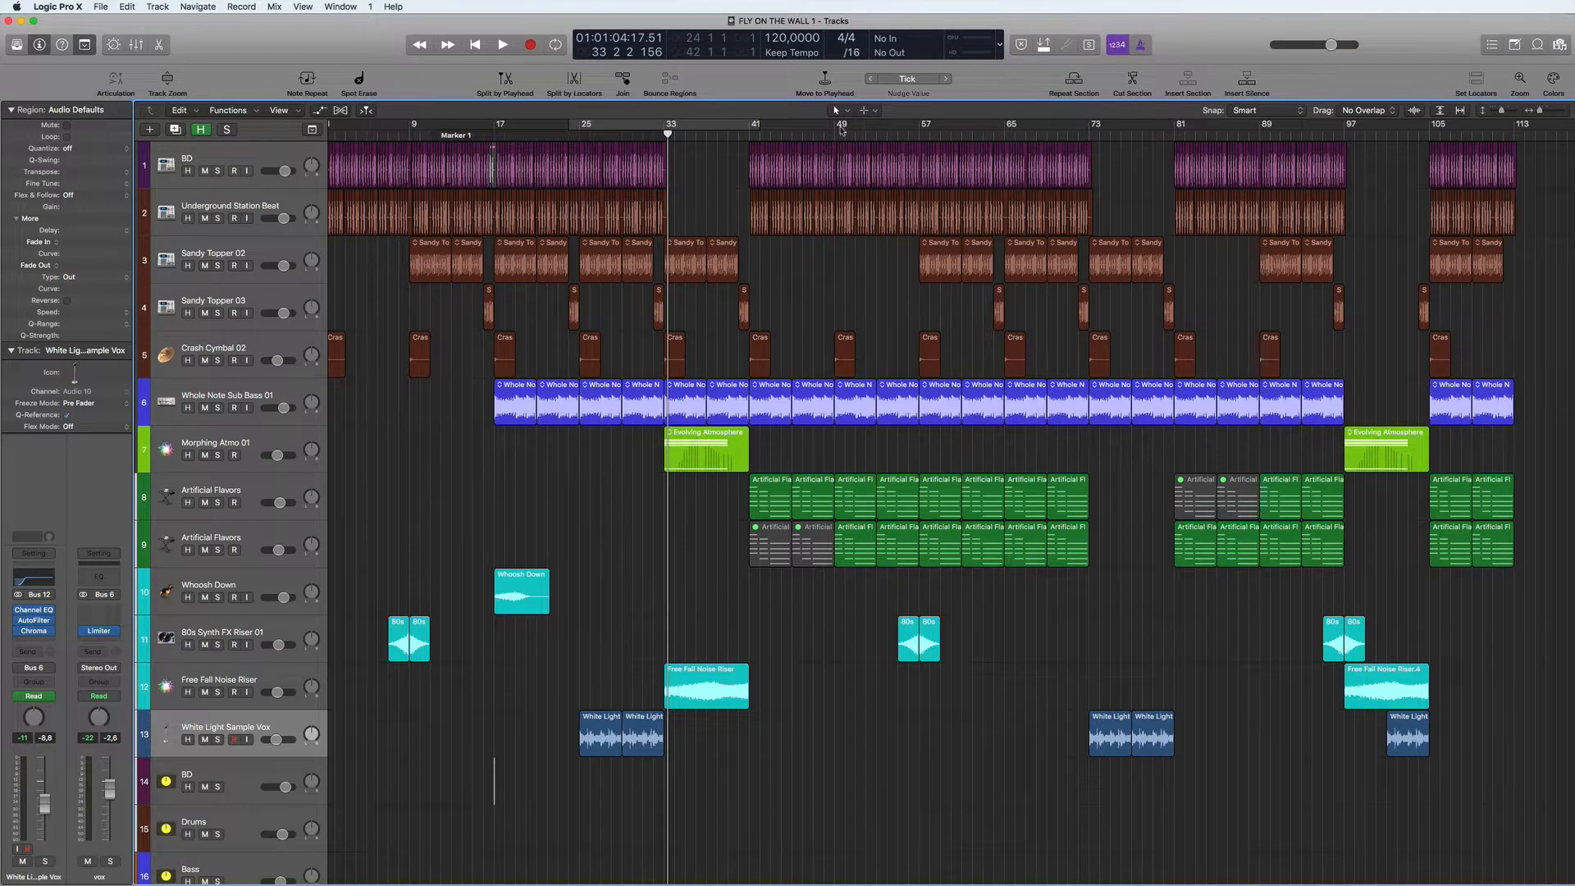
{"action": "left_click_drag", "start_coordinate": [896, 125], "coordinate": [994, 127]}
{"action": "key", "text": "space"}
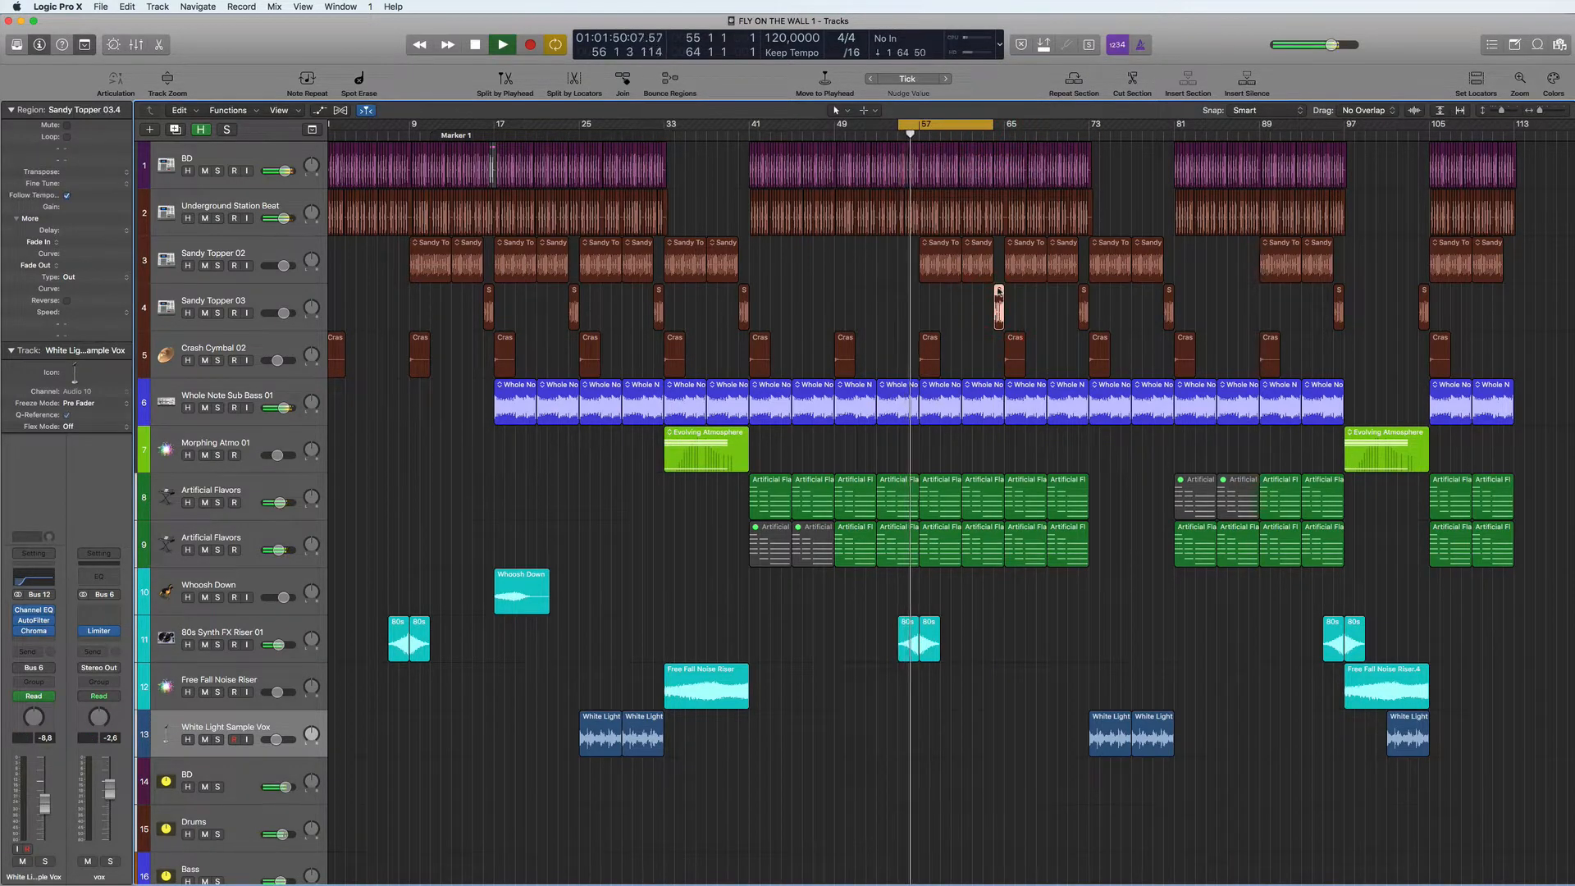
{"action": "left_click_drag", "start_coordinate": [1001, 309], "coordinate": [913, 292]}
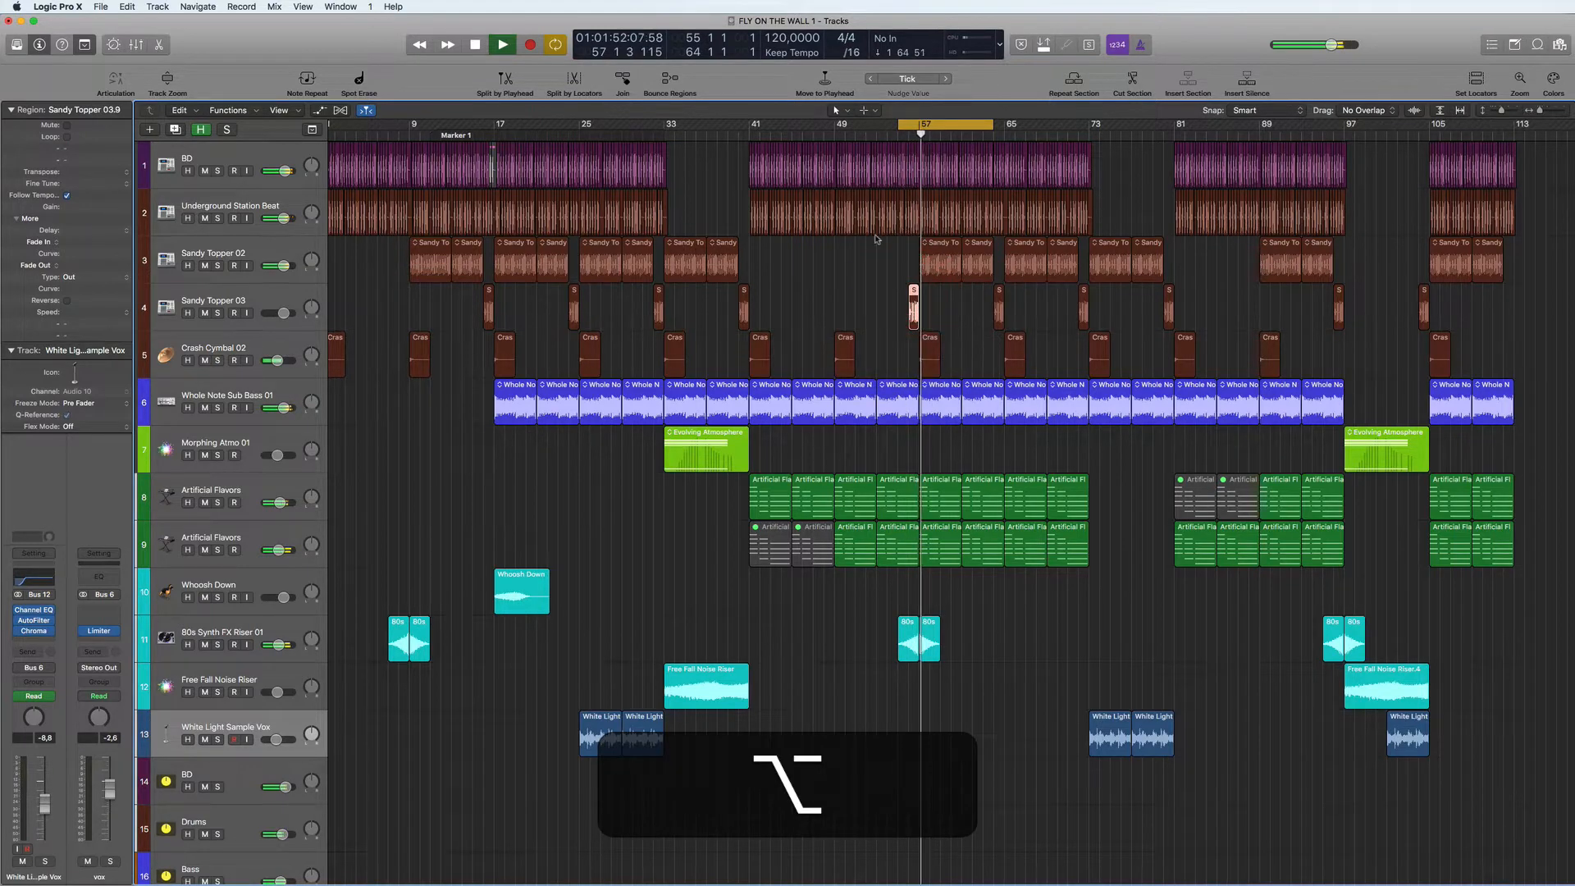
- Delete the BD regions in bar 56 under the copied fill, and play the transition into bar 57
{"action": "scroll", "coordinate": [837, 253], "scroll_direction": "right", "scroll_amount": 2}
{"action": "scroll", "coordinate": [837, 252], "scroll_direction": "up", "scroll_amount": 3}
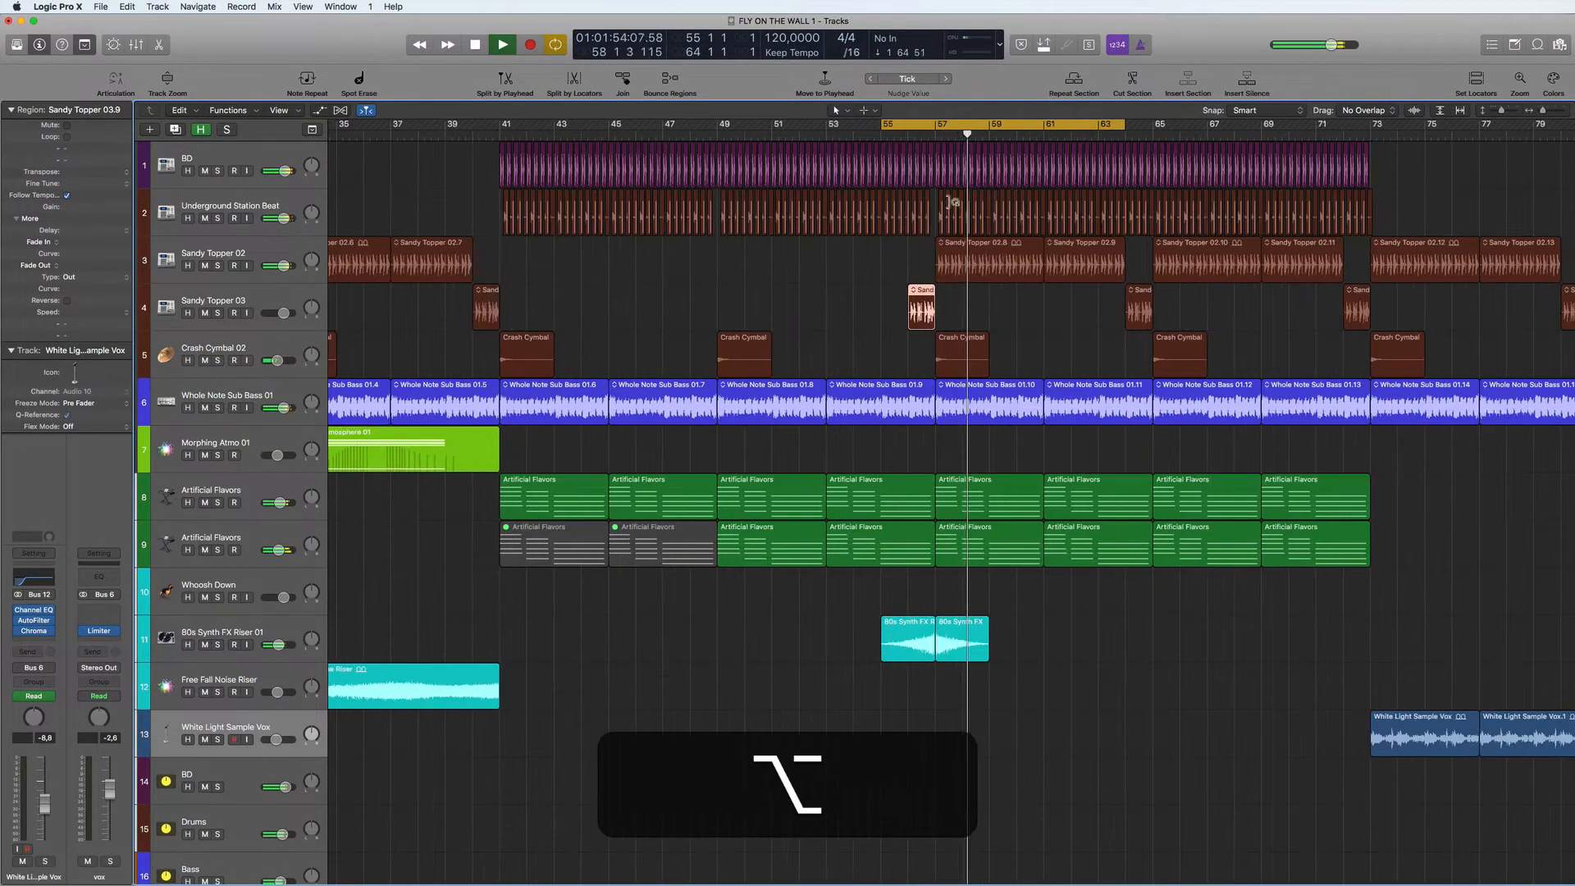
{"action": "left_click", "coordinate": [929, 152]}
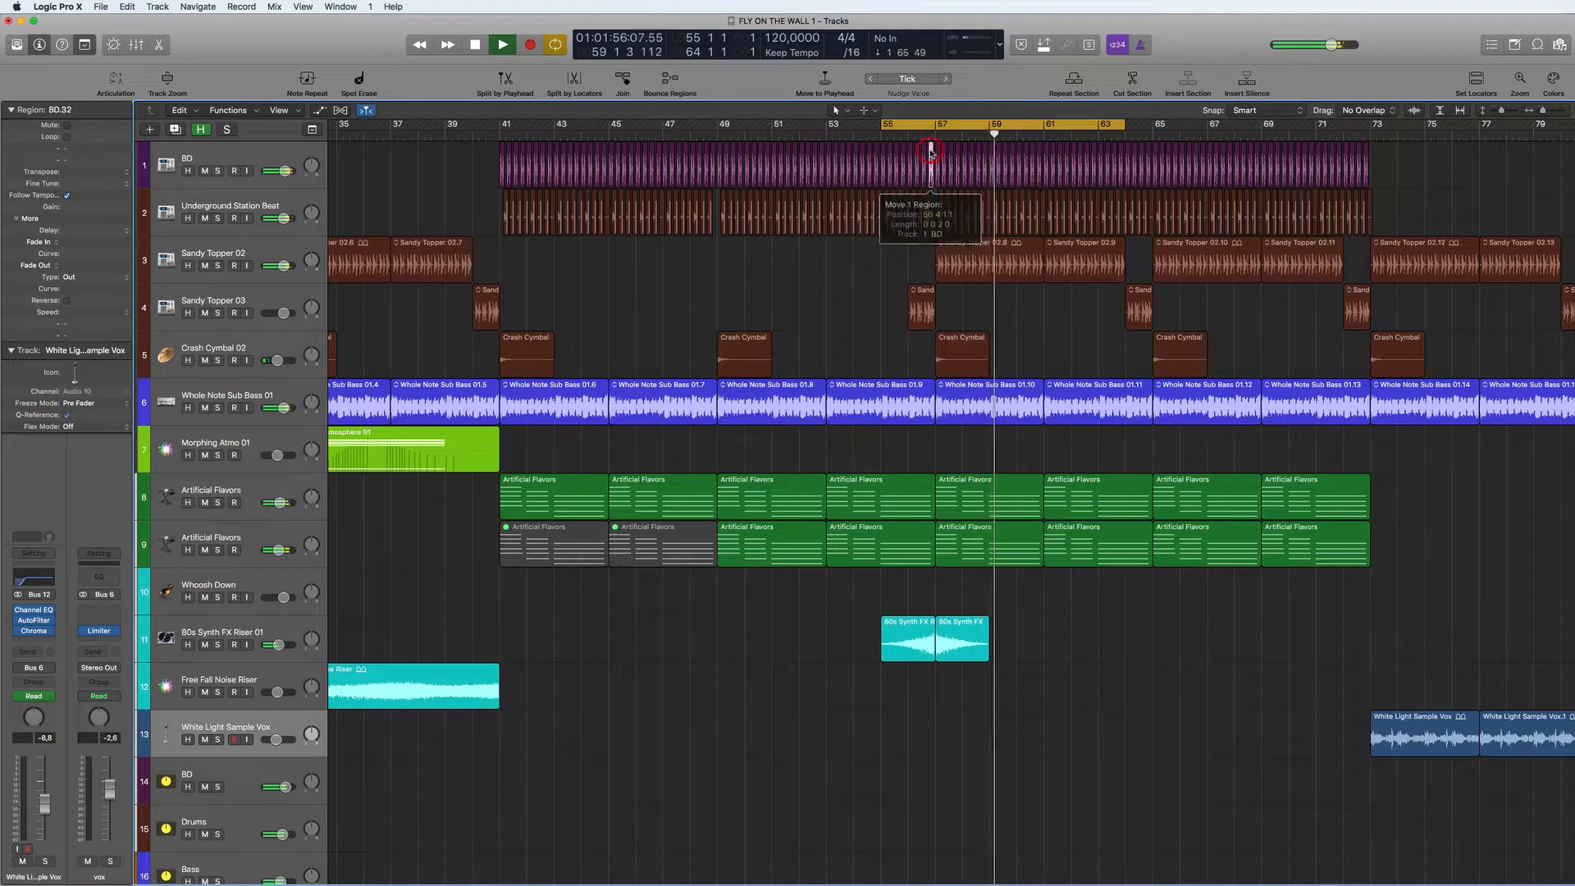
{"action": "key", "text": "Delete"}
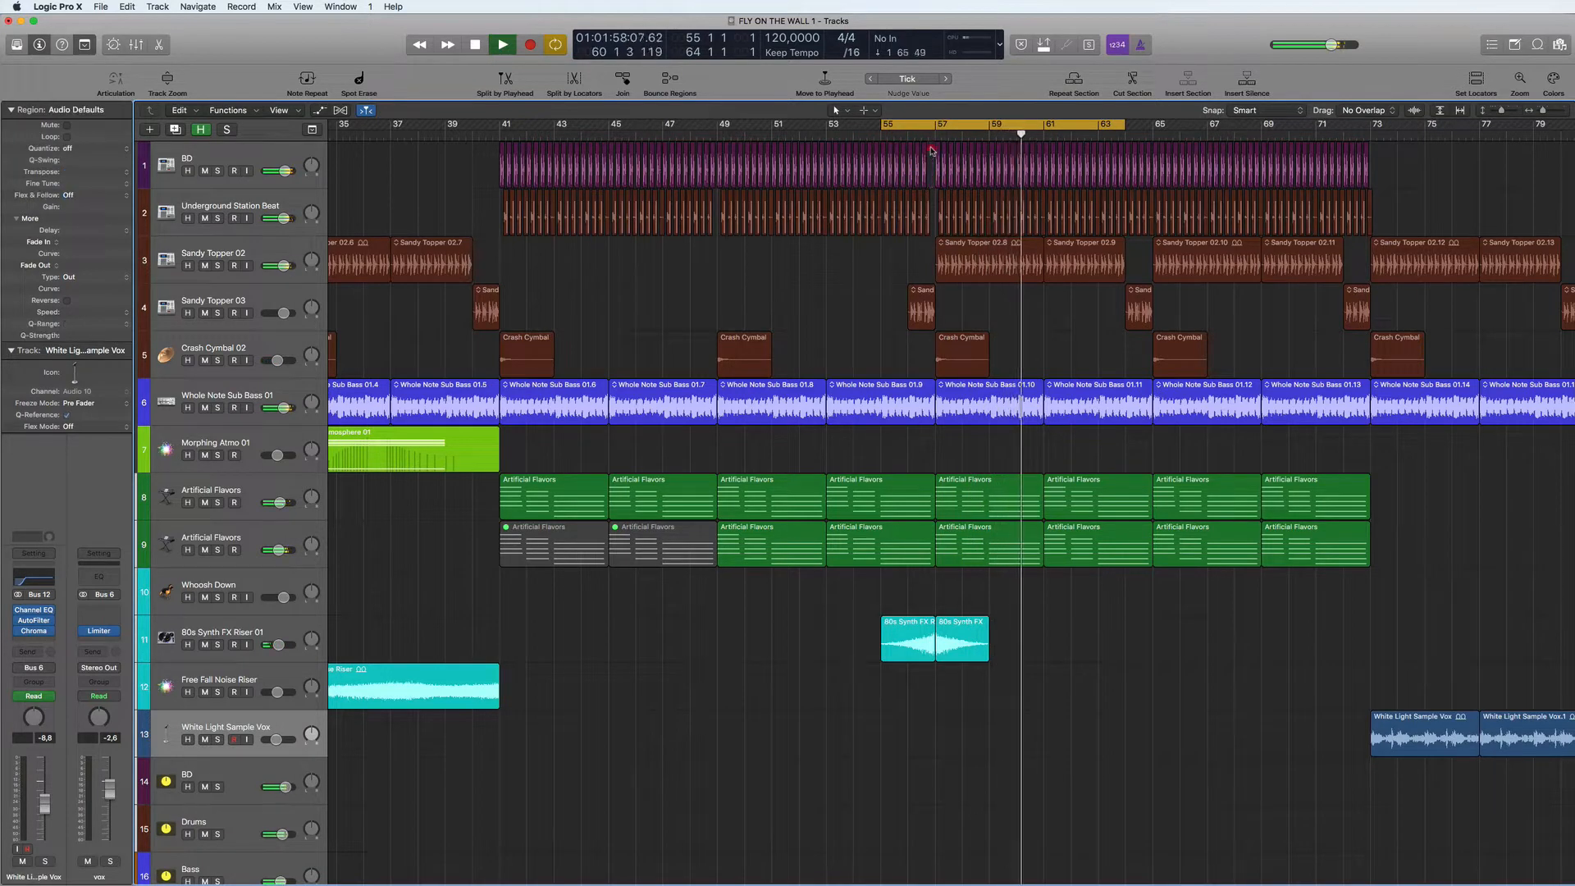
{"action": "left_click_drag", "start_coordinate": [932, 149], "coordinate": [912, 155]}
{"action": "key", "text": "Delete"}
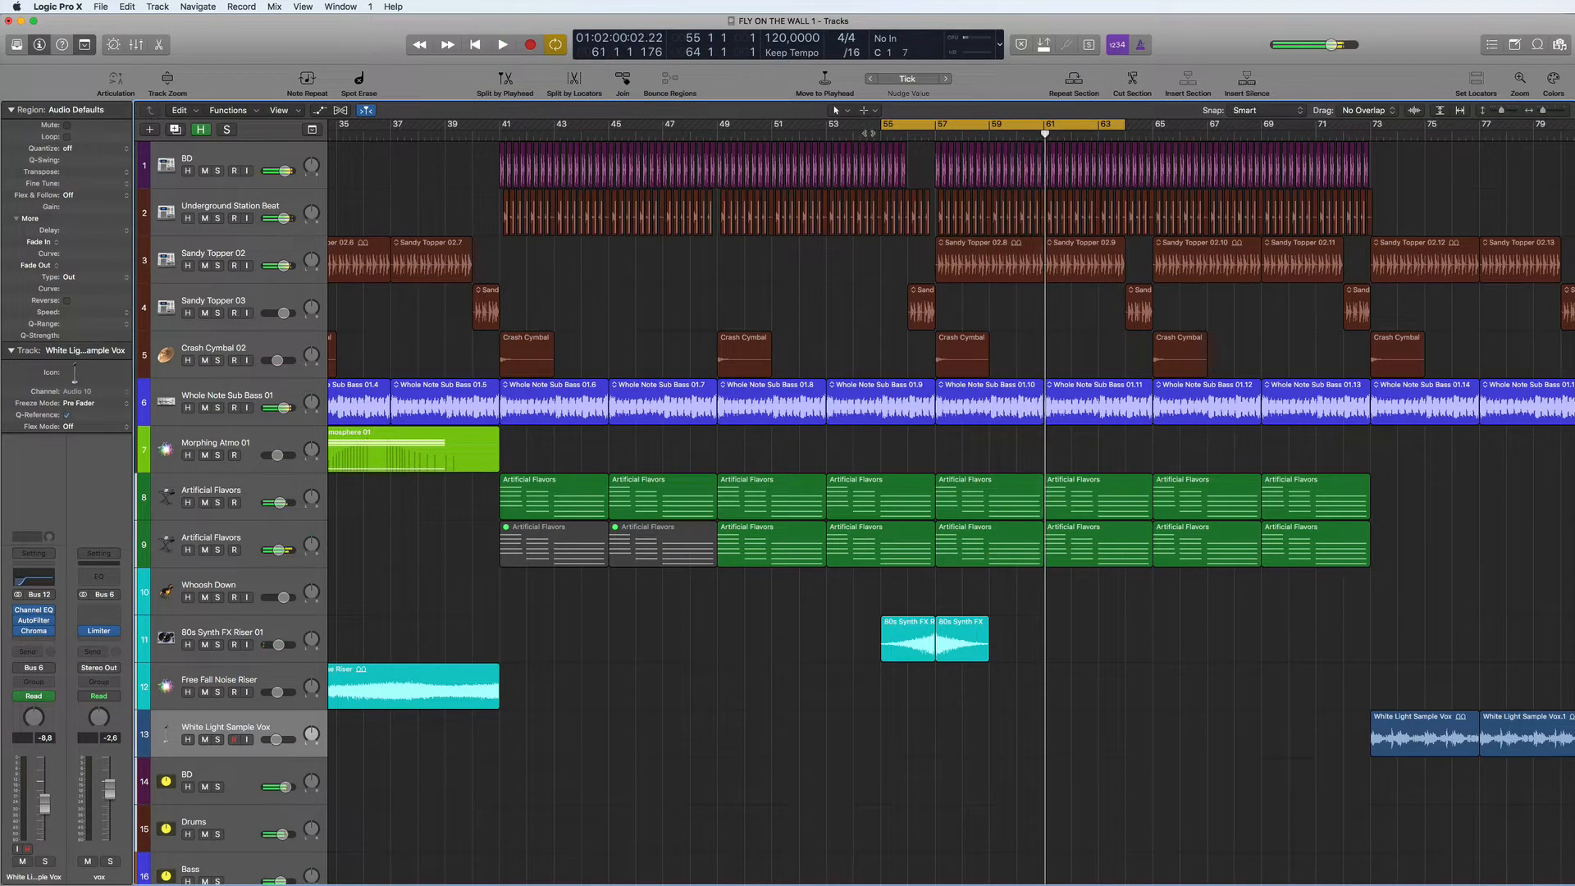
{"action": "key", "text": "alt+space"}
{"action": "scroll", "coordinate": [877, 313], "scroll_direction": "down", "scroll_amount": 10}
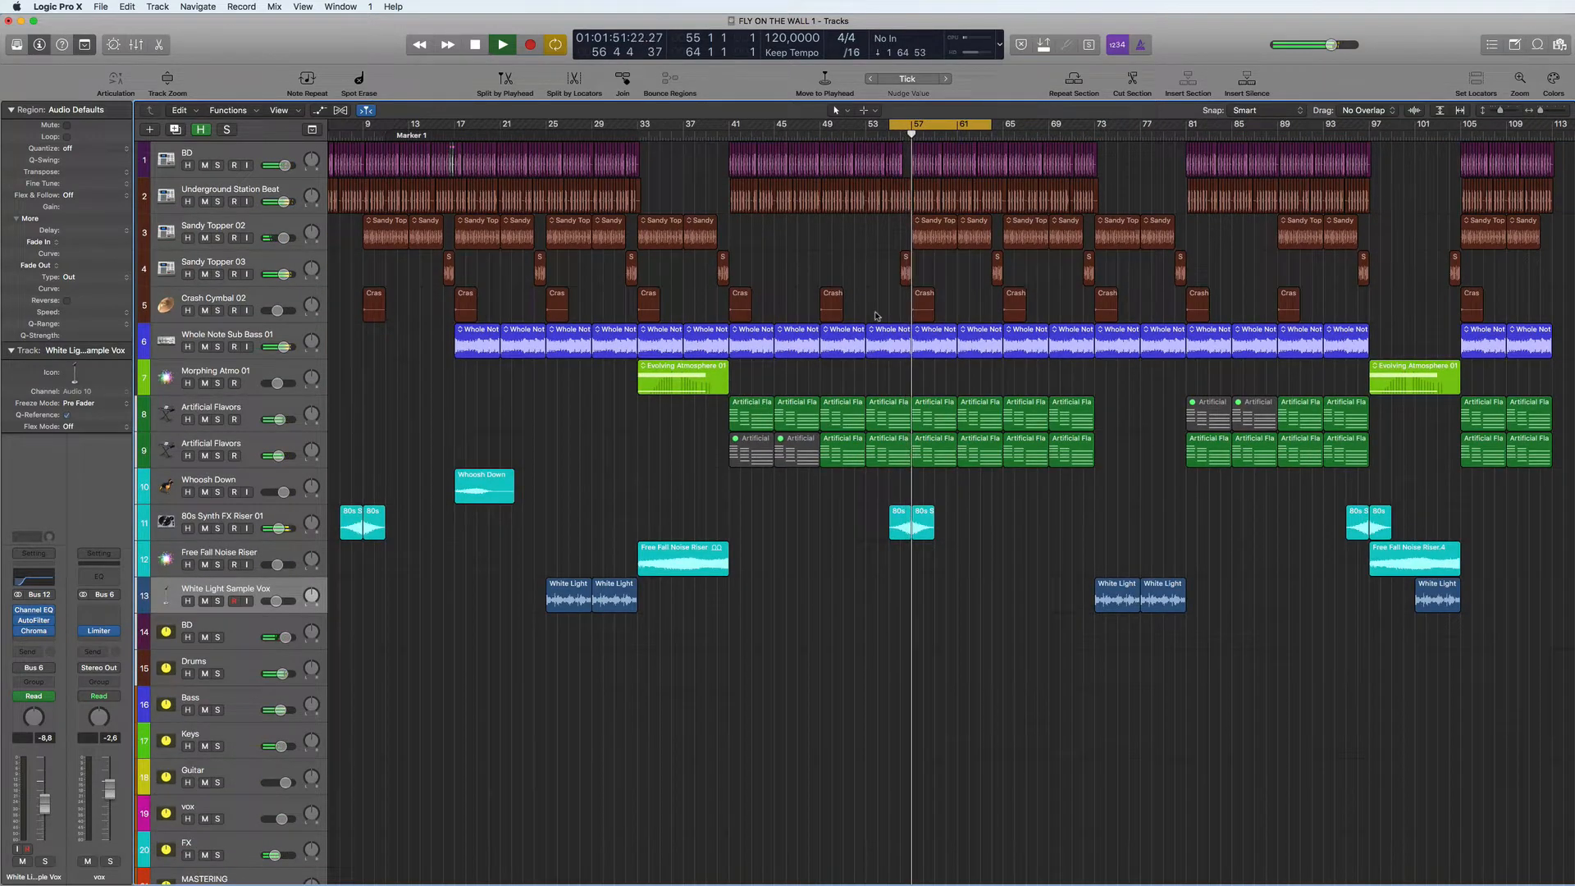
- Turn off cycling and copy the Sandy Topper 03 fill from bar 96 to bar 88
{"action": "left_click", "coordinate": [970, 125]}
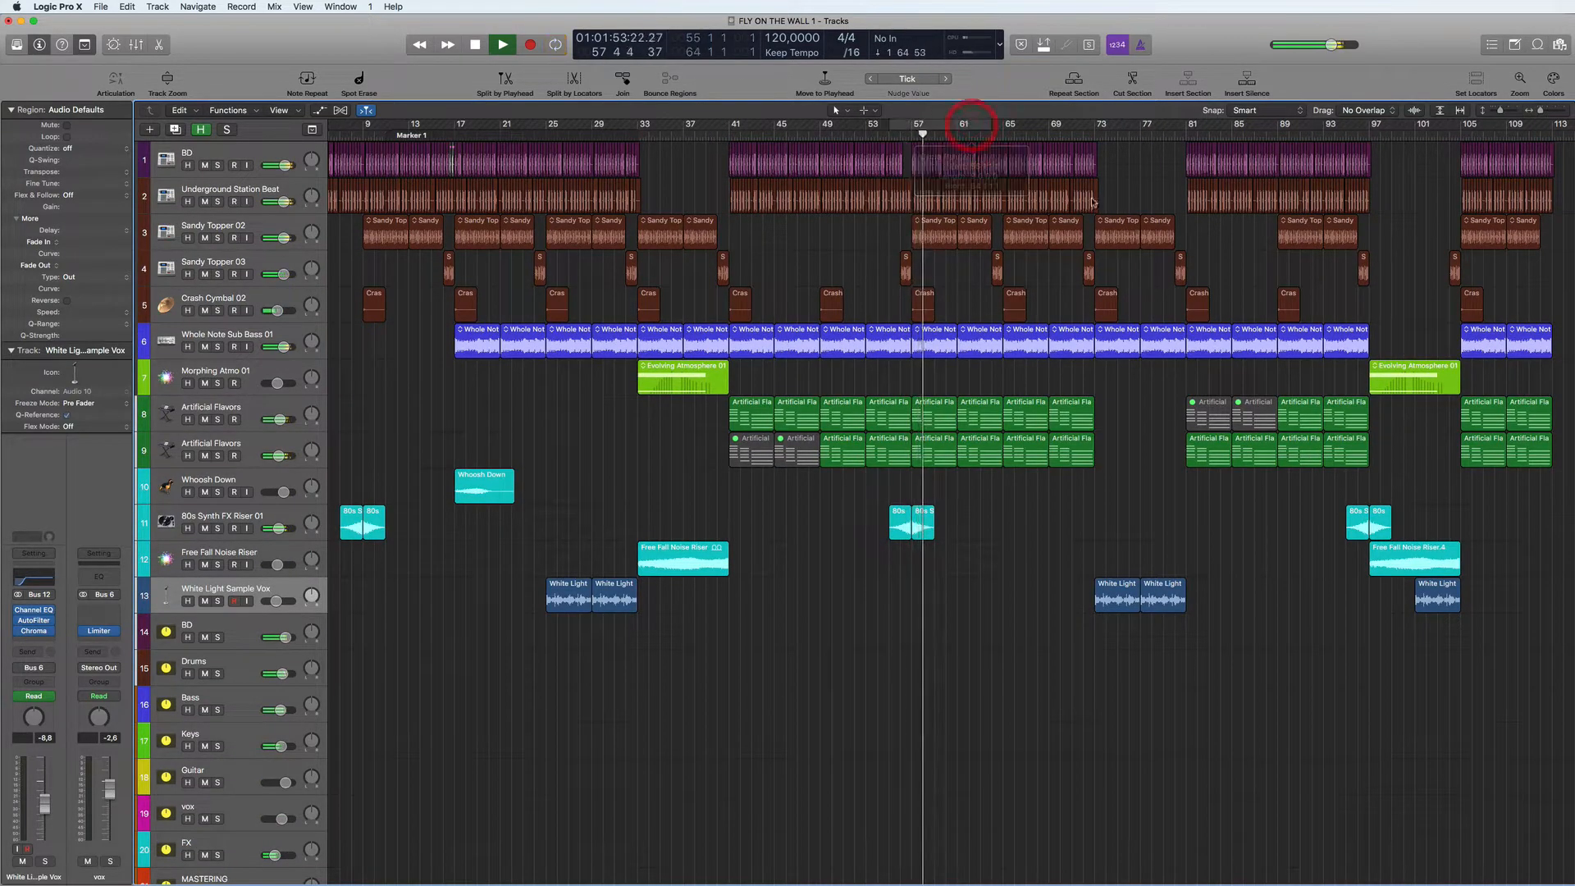
{"action": "left_click", "coordinate": [1362, 260]}
{"action": "key", "text": "alt"}
{"action": "left_click_drag", "start_coordinate": [1362, 260], "coordinate": [1271, 259]}
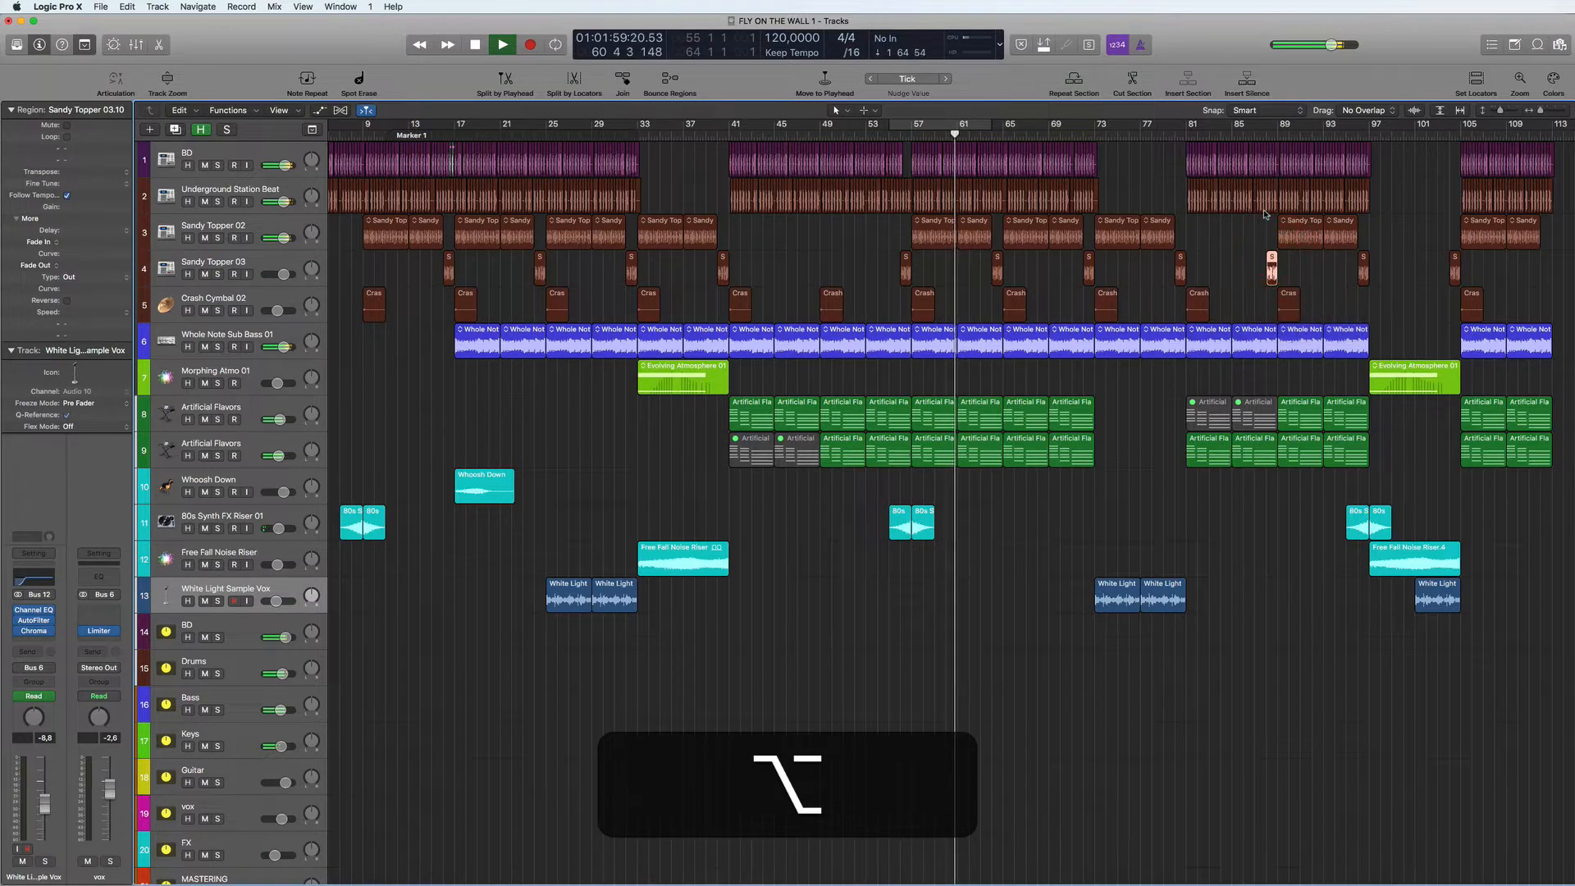
- Delete the last BD regions just before bar 89, alongside the copied fill
{"action": "scroll", "coordinate": [1265, 215], "scroll_direction": "up", "scroll_amount": 5}
{"action": "scroll", "coordinate": [1266, 215], "scroll_direction": "up", "scroll_amount": 2}
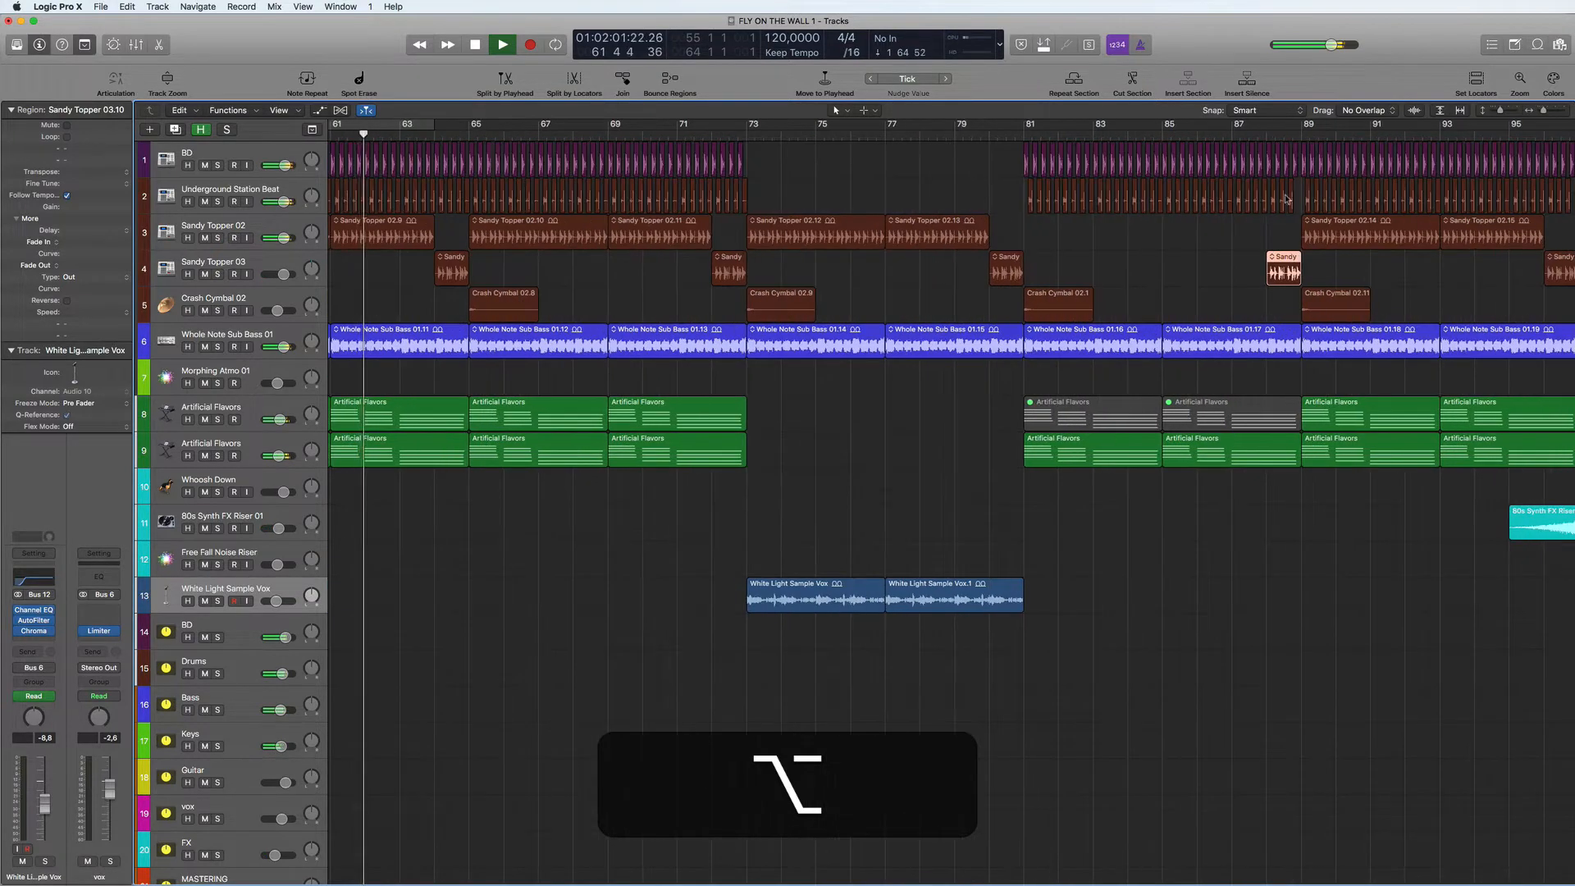
{"action": "left_click", "coordinate": [1296, 155]}
{"action": "left_click_drag", "start_coordinate": [1296, 155], "coordinate": [1288, 160]}
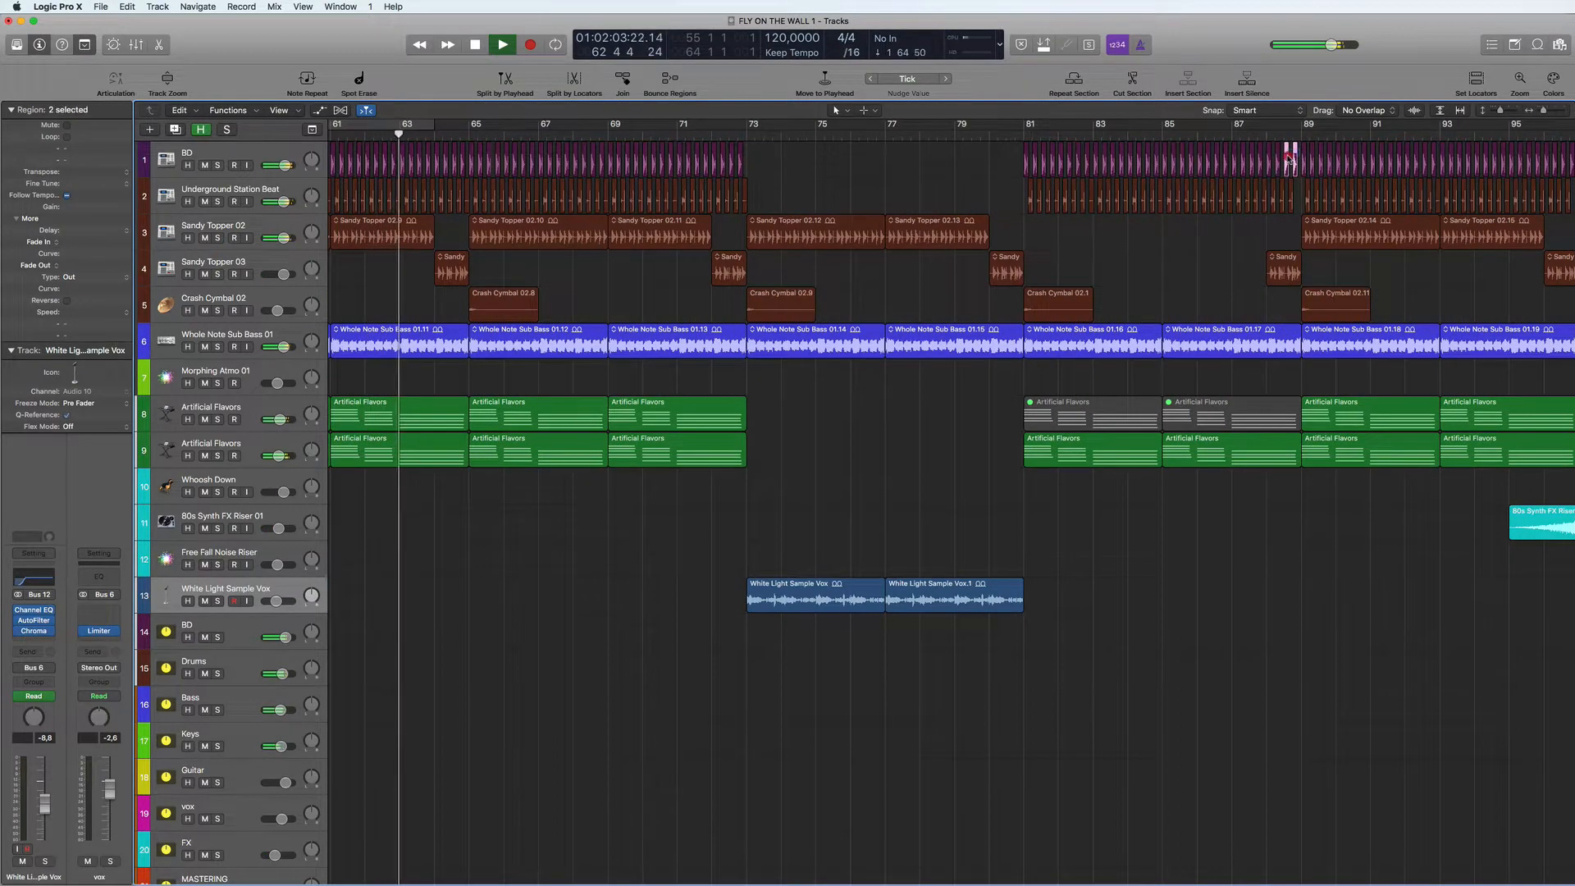
{"action": "key", "text": "Delete"}
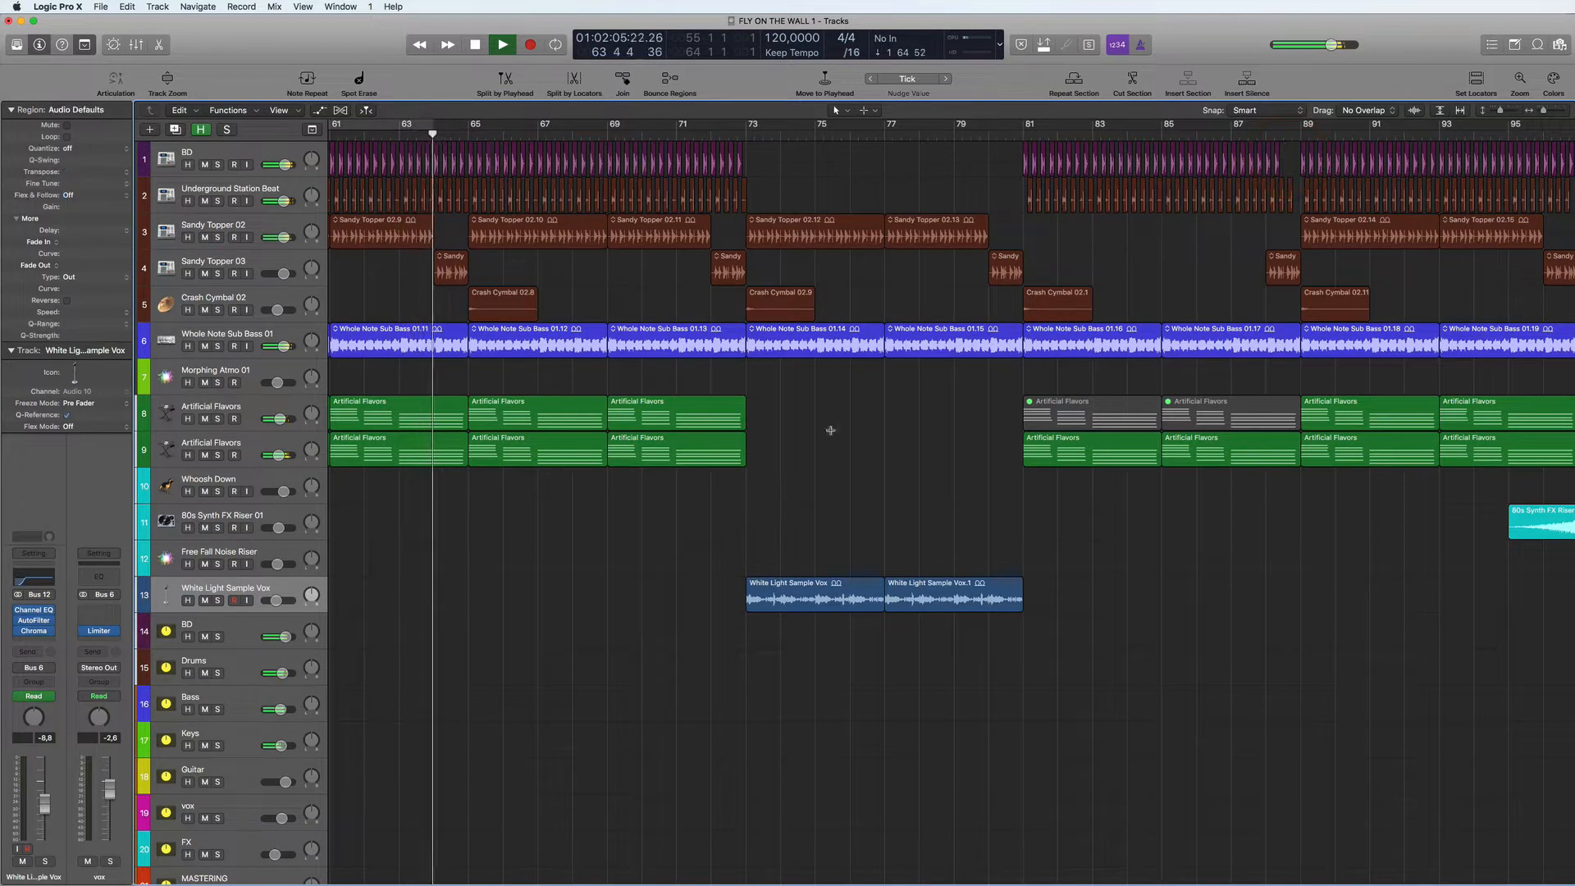
- Select all regions from bar 105 to 113 and repeat them three times to extend the arrangement to bar 137
{"action": "scroll", "coordinate": [882, 466], "scroll_direction": "down", "scroll_amount": 3}
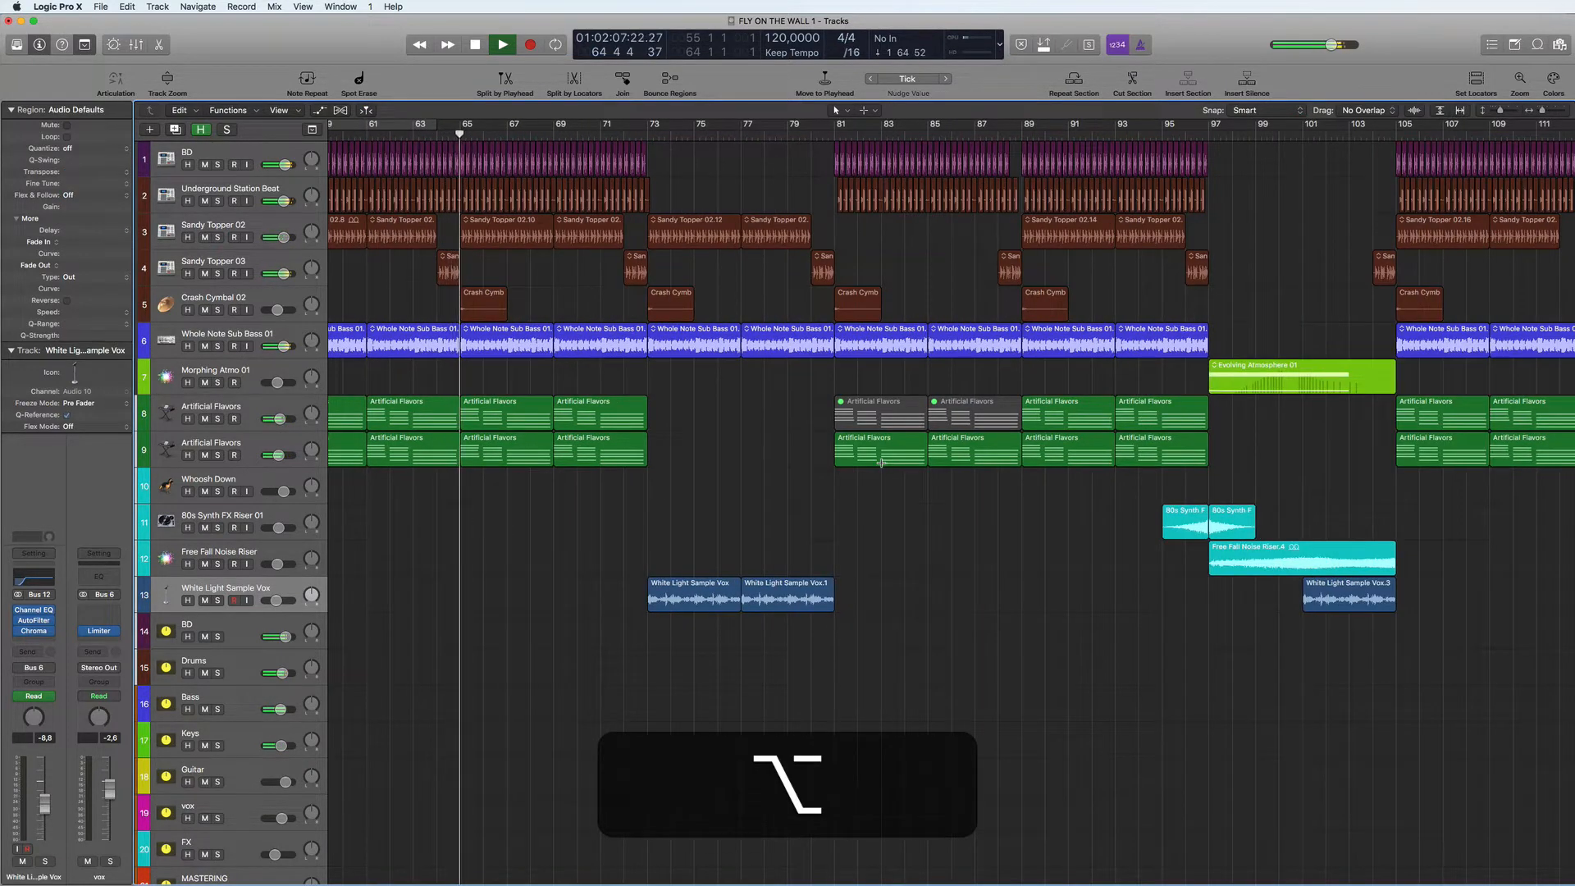
{"action": "scroll", "coordinate": [882, 463], "scroll_direction": "left", "scroll_amount": 10}
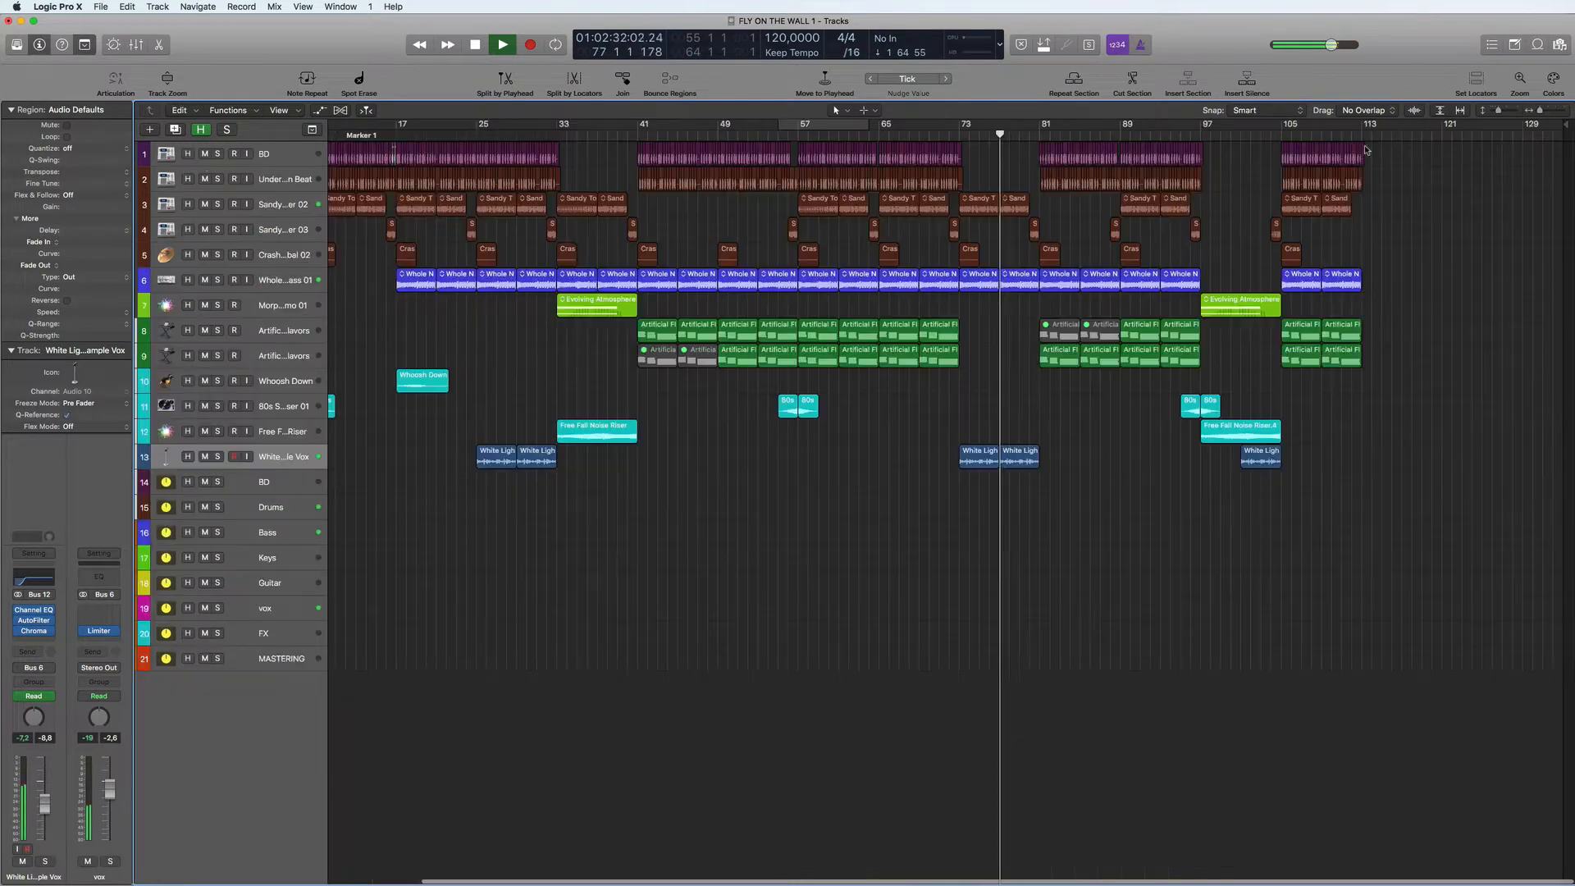
{"action": "left_click_drag", "start_coordinate": [1366, 146], "coordinate": [1286, 361]}
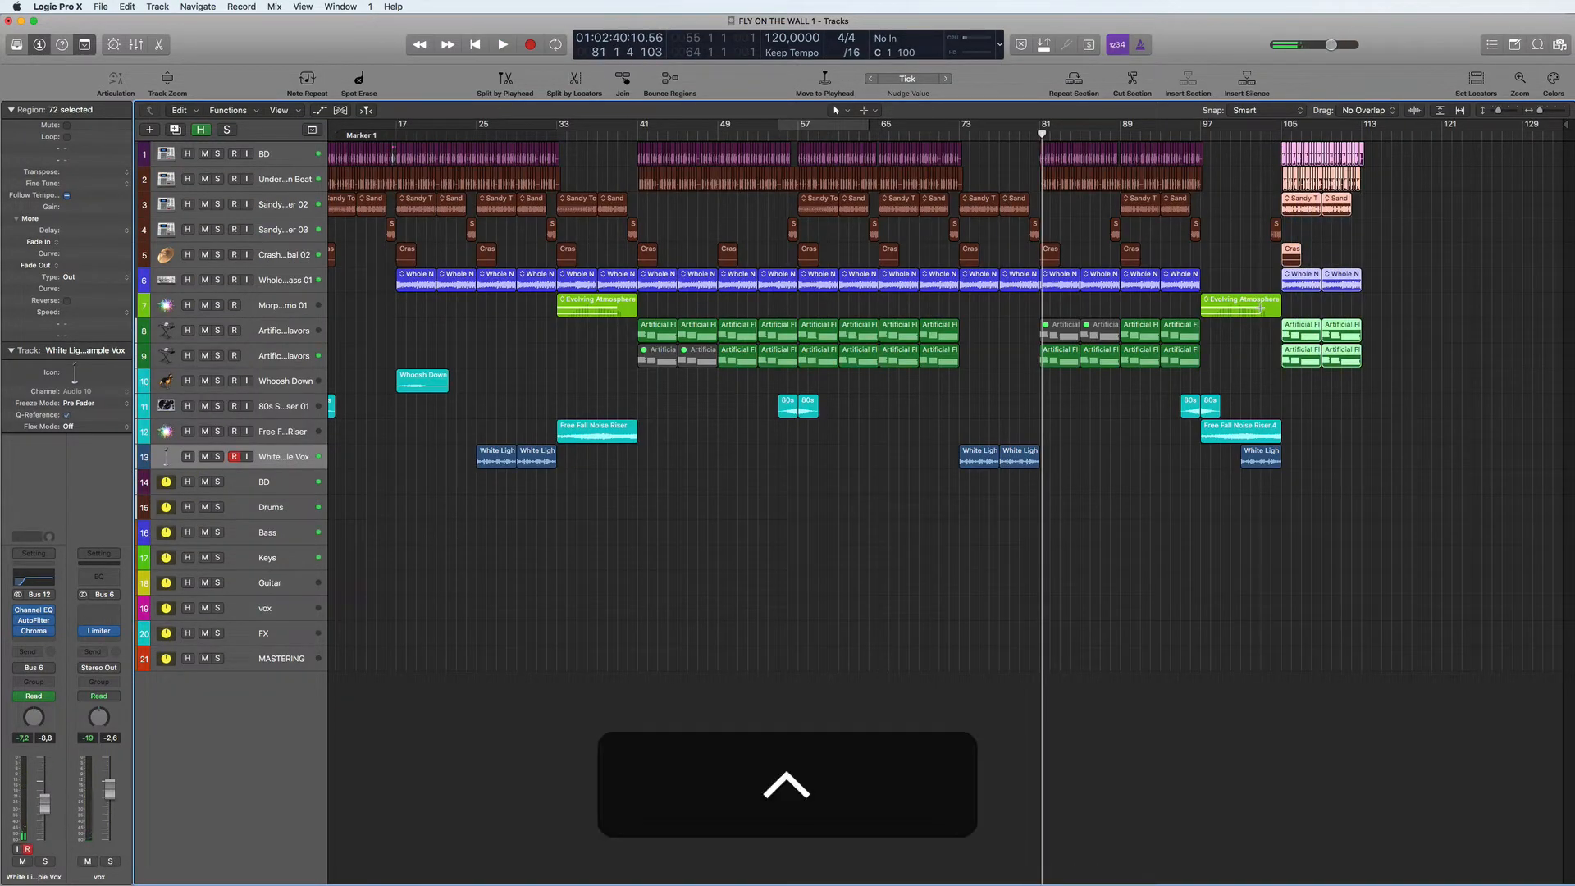
{"action": "key", "text": "super+r"}
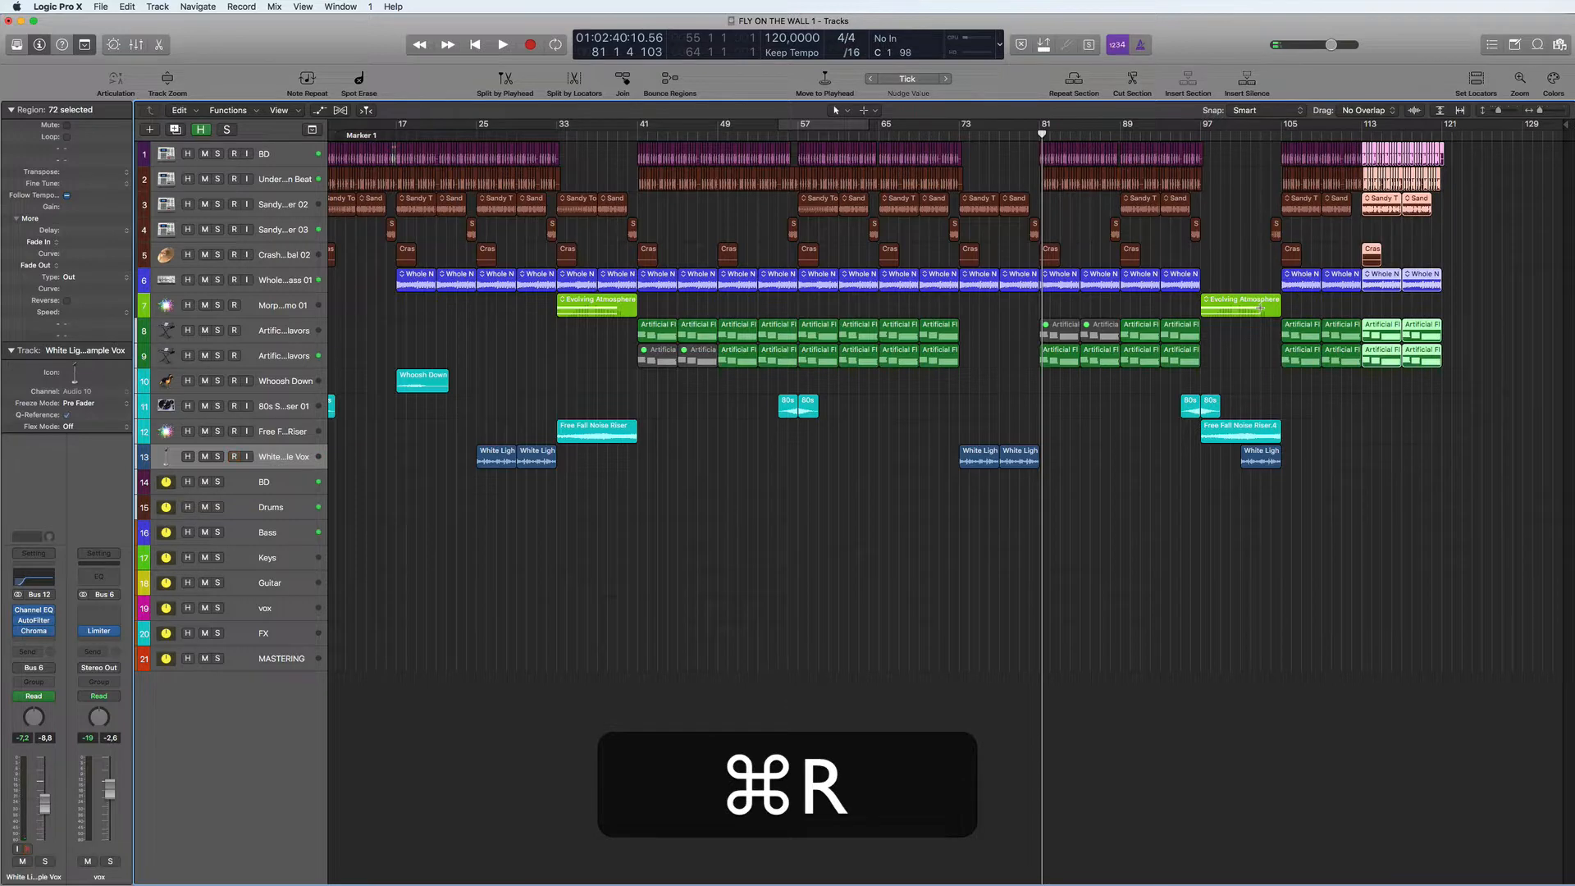
{"action": "key", "text": "super+r"}
{"action": "key", "text": "super+r"}
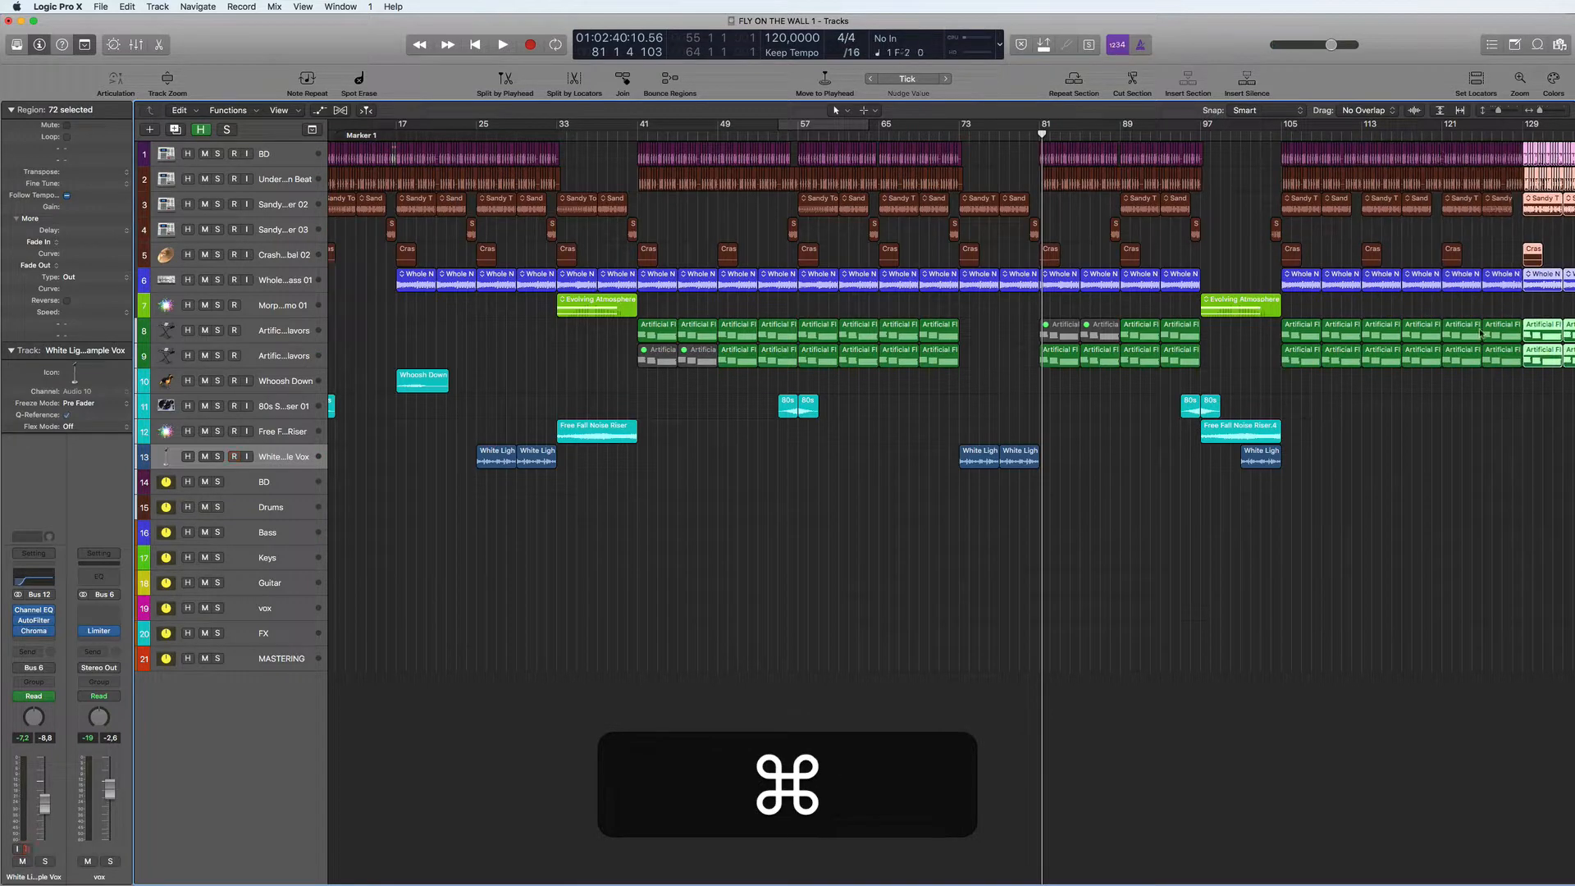
- Play the extended ending with the cycle range set to bars 118 to 137, and stop playback
{"action": "scroll", "coordinate": [1260, 308], "scroll_direction": "right", "scroll_amount": 2}
{"action": "left_click", "coordinate": [1553, 135]}
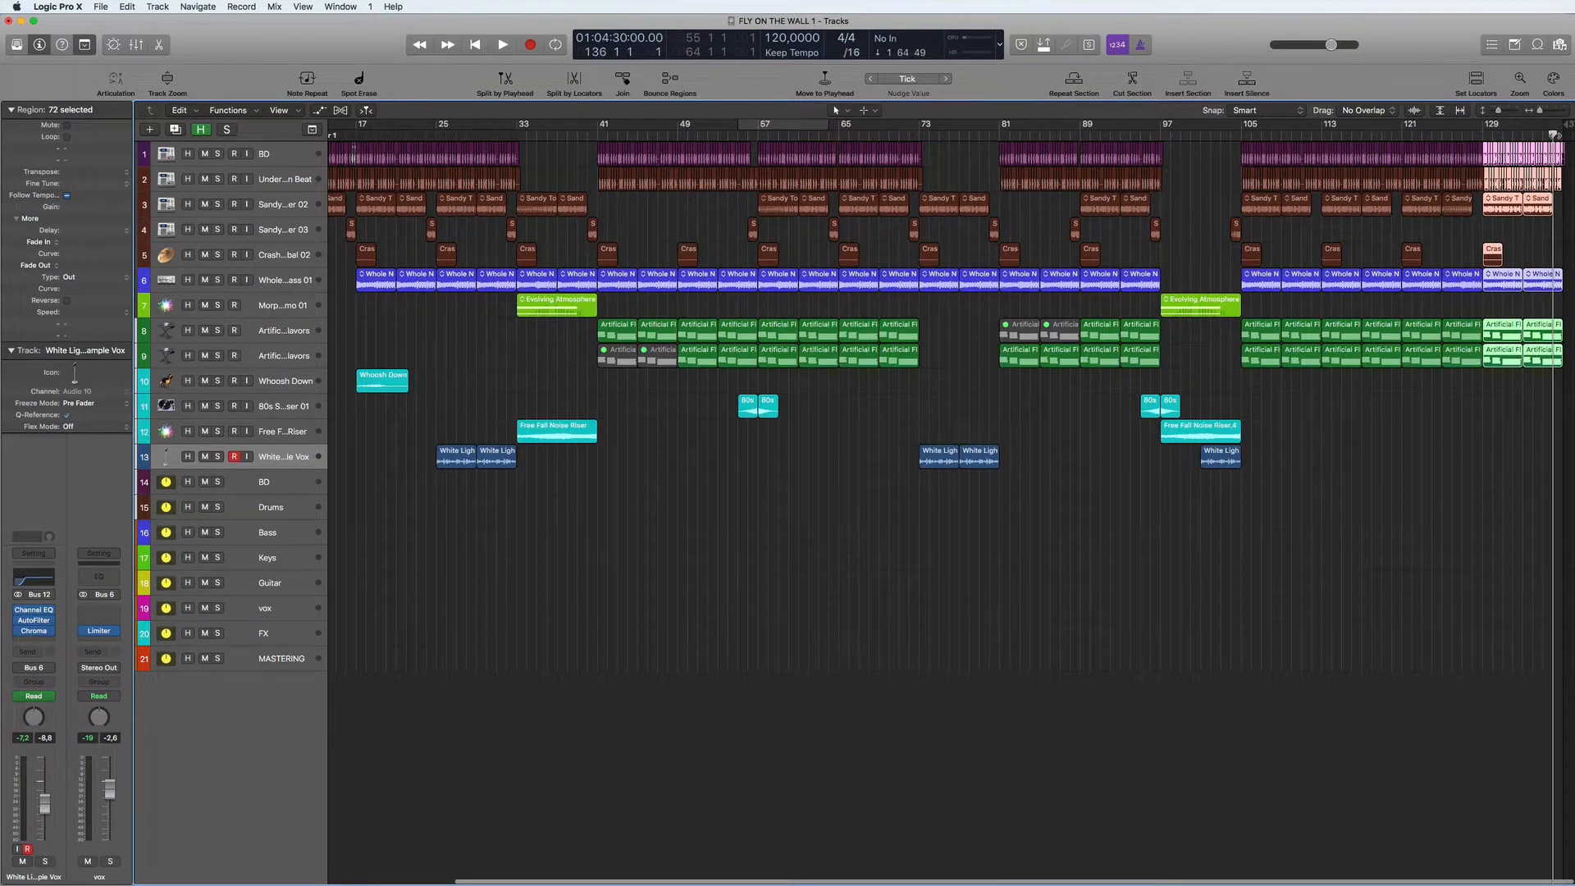
{"action": "scroll", "coordinate": [985, 513], "scroll_direction": "right", "scroll_amount": 1}
{"action": "scroll", "coordinate": [985, 514], "scroll_direction": "left", "scroll_amount": 1}
{"action": "key", "text": "r"}
{"action": "key", "text": "space"}
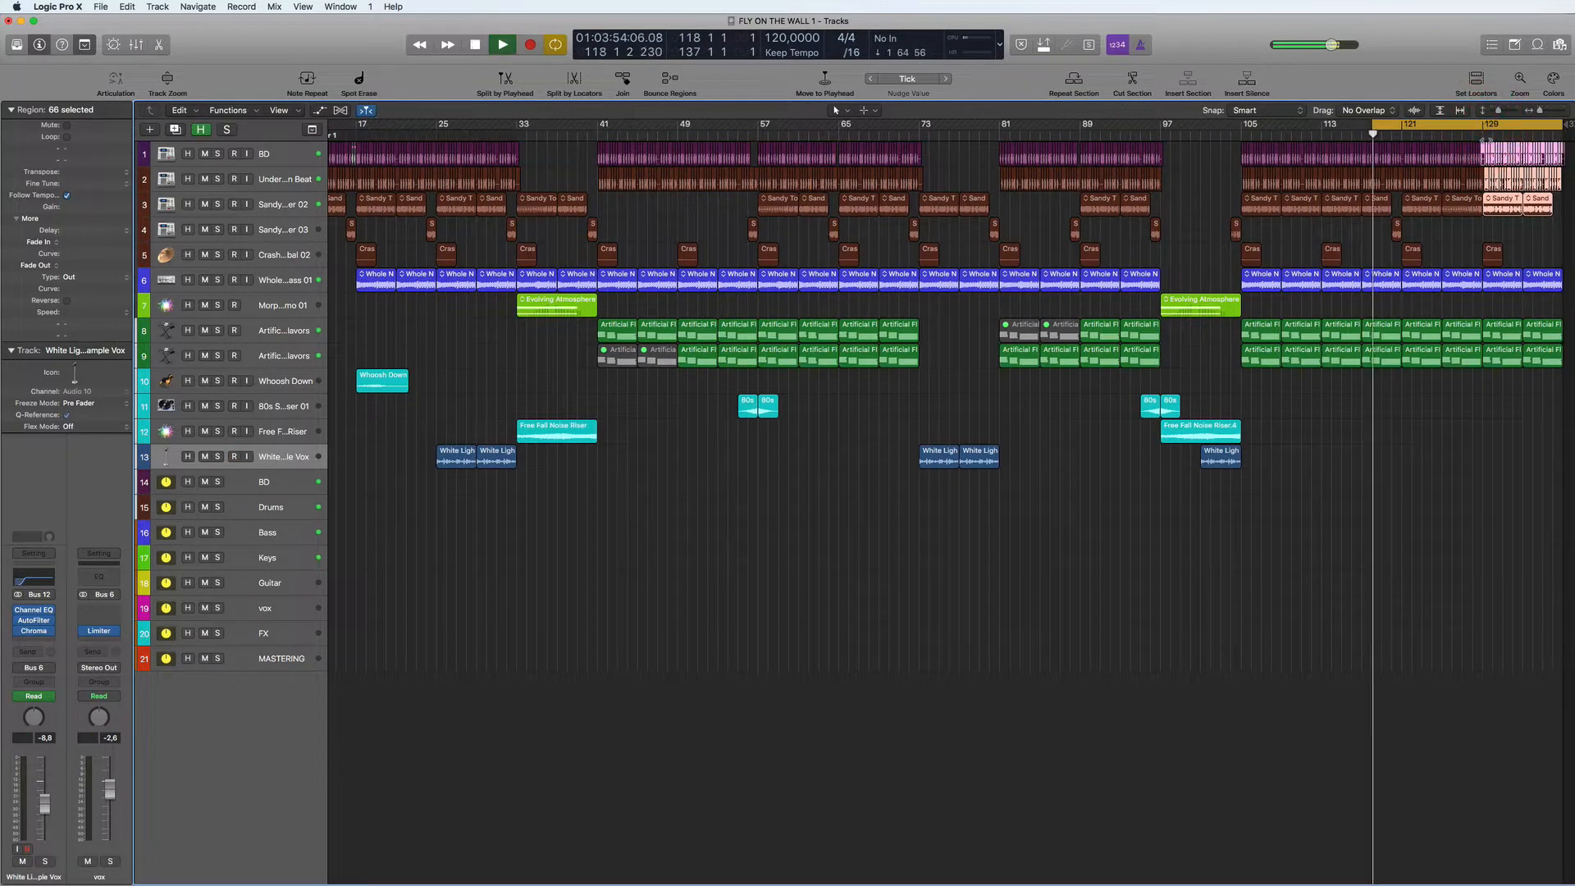
{"action": "scroll", "coordinate": [952, 508], "scroll_direction": "right", "scroll_amount": 1}
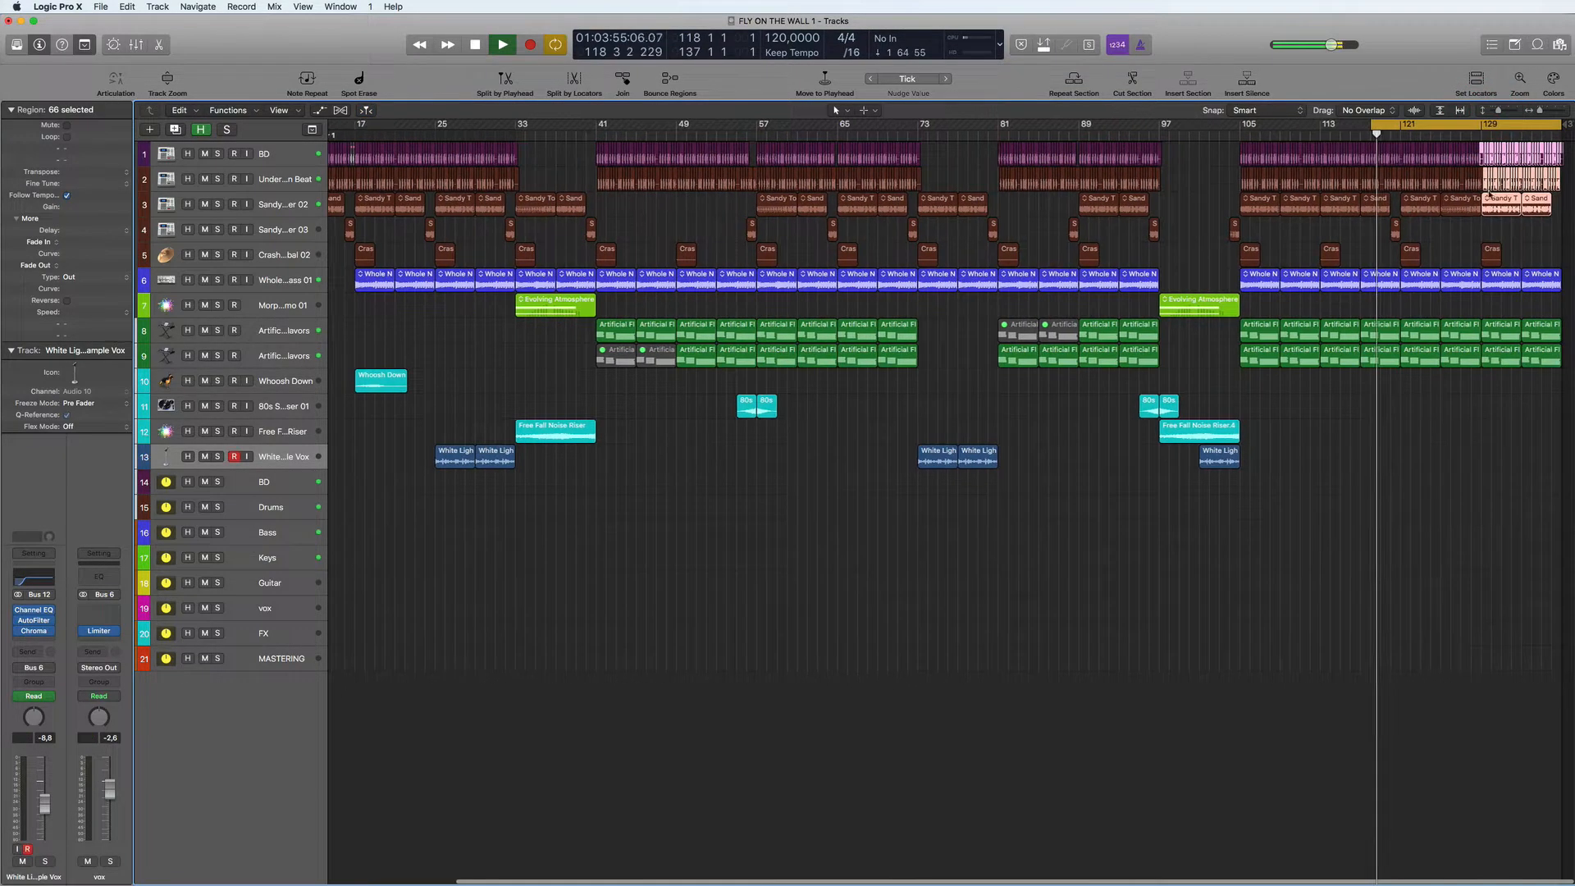
{"action": "left_click", "coordinate": [1569, 154]}
{"action": "key", "text": "space"}
- Repeat the BD regions of bars 129 to 137 once past the ending and start playback
{"action": "left_click_drag", "start_coordinate": [1568, 153], "coordinate": [1483, 156]}
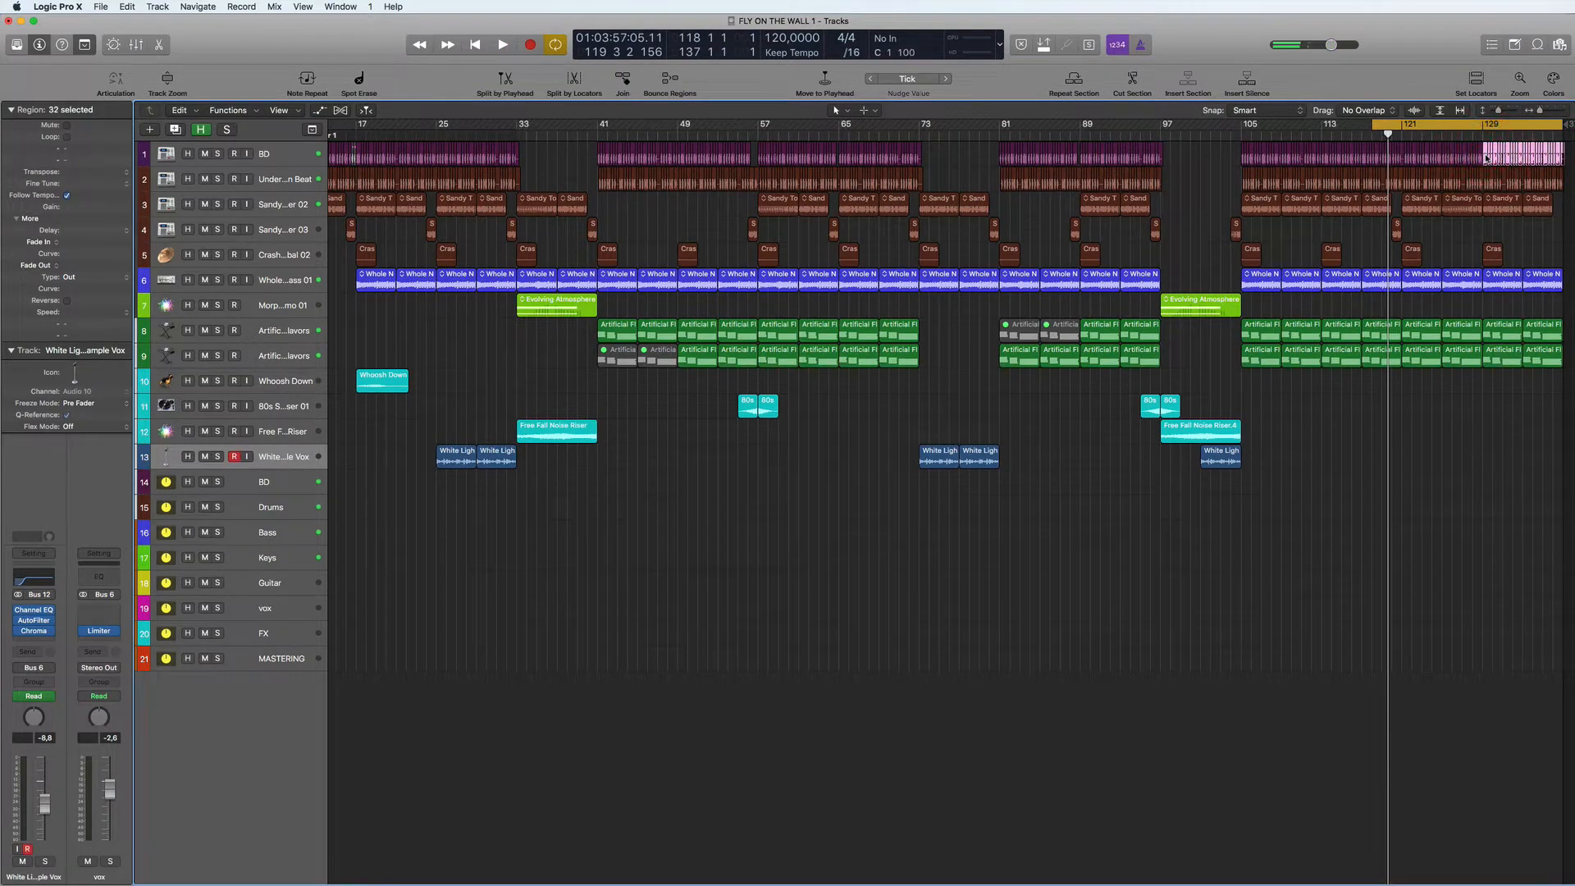
{"action": "key", "text": "super+r"}
{"action": "key", "text": "super+space"}
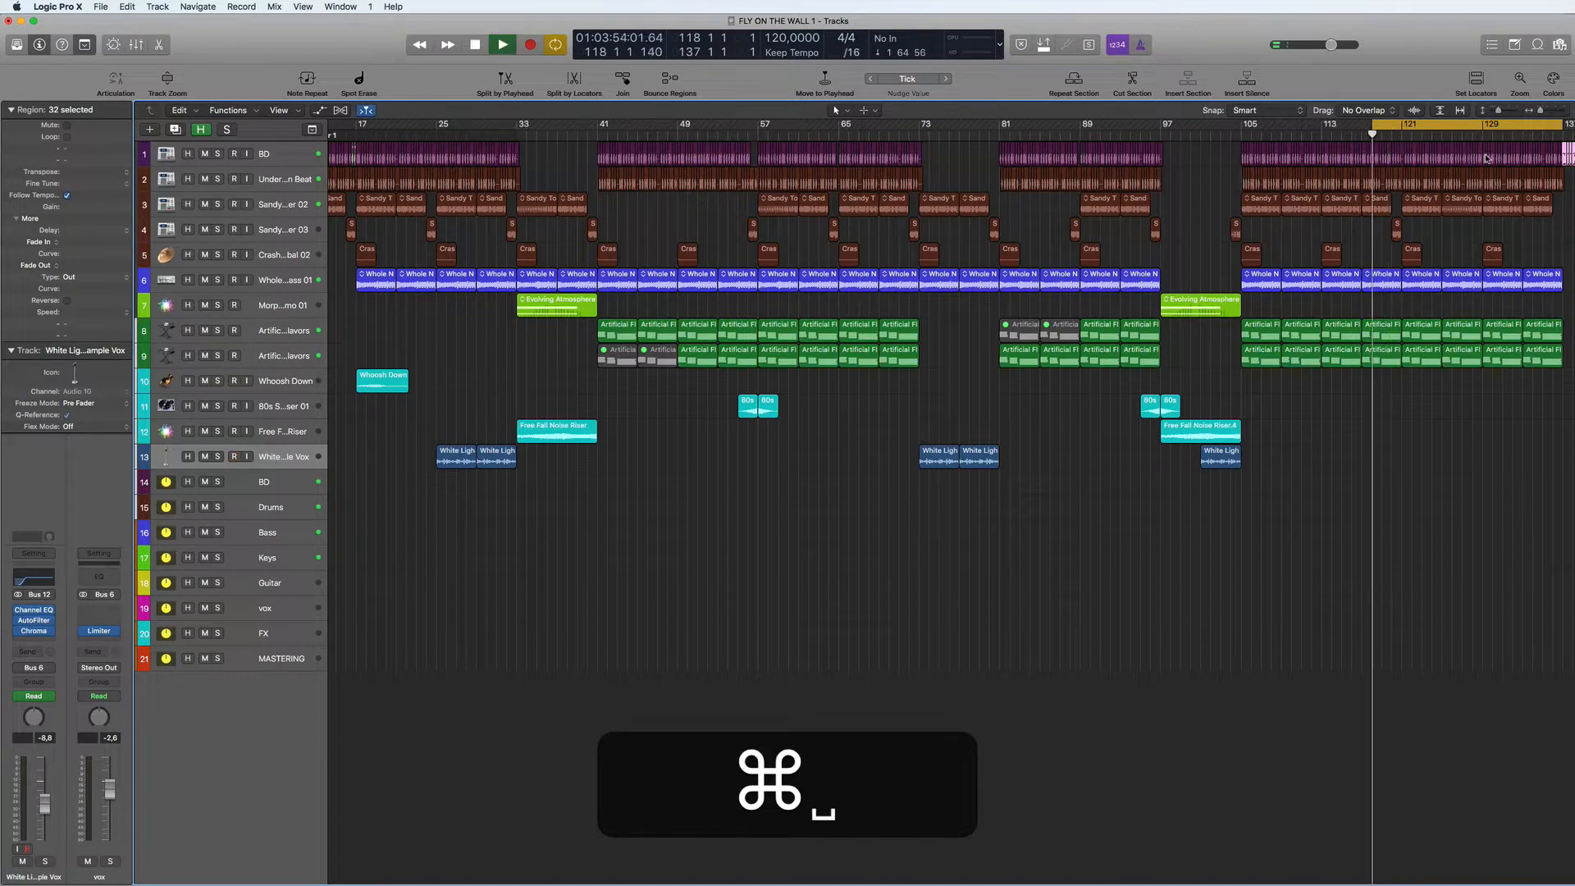
- Turn off cycling and move the repeated BD regions so that they start at bar 137
{"action": "left_click", "coordinate": [1477, 125]}
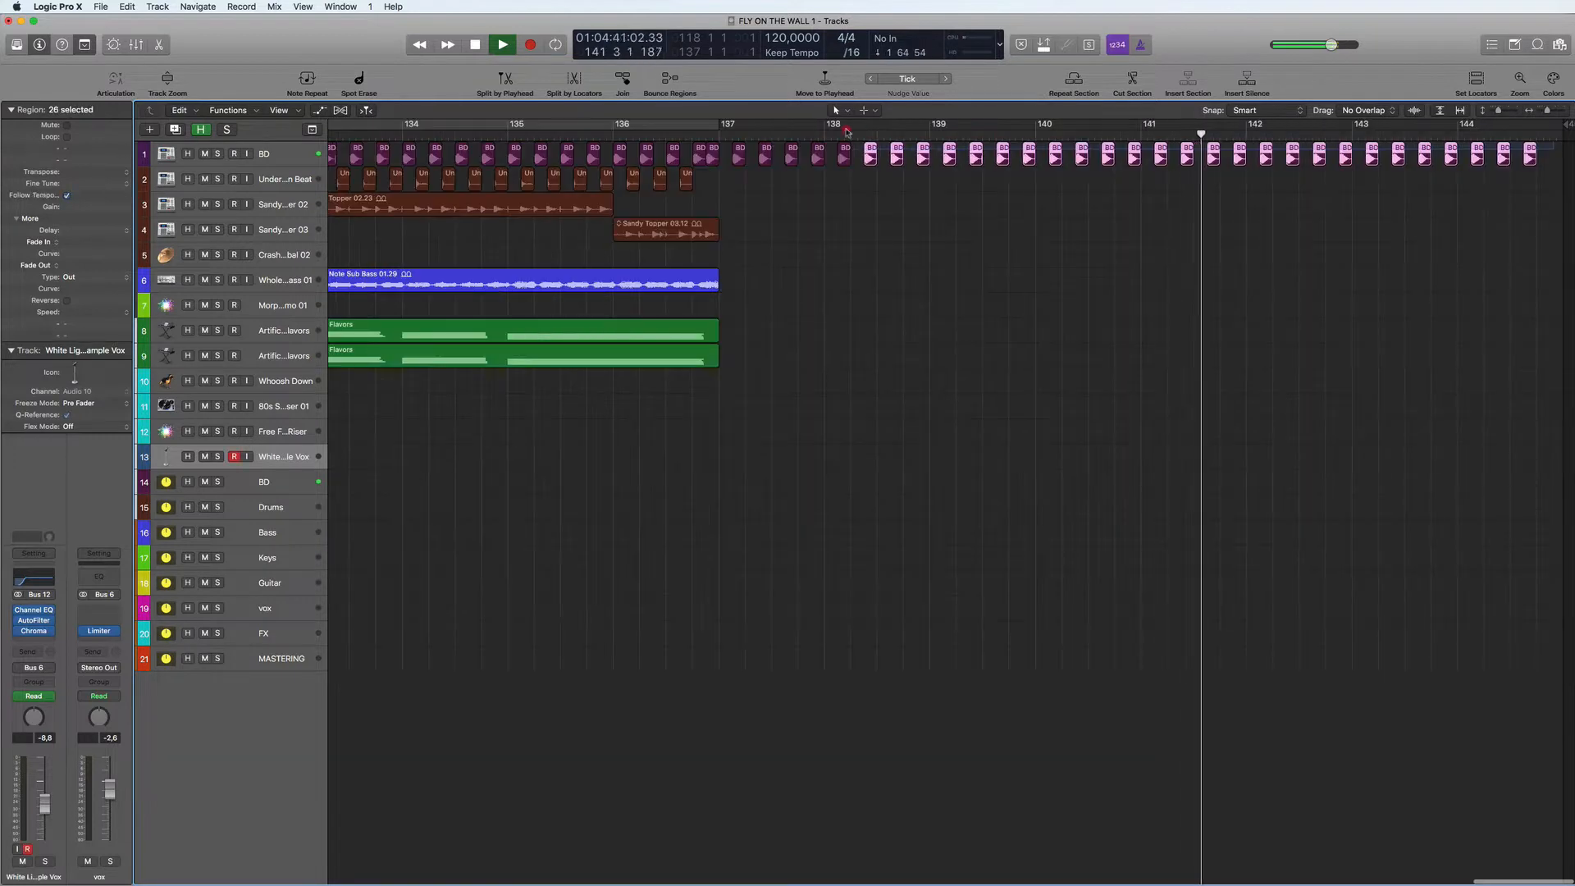
{"action": "left_click", "coordinate": [712, 150], "text": "shift"}
{"action": "left_click_drag", "start_coordinate": [712, 150], "coordinate": [724, 148]}
{"action": "left_click", "coordinate": [796, 283]}
{"action": "key", "text": "space"}
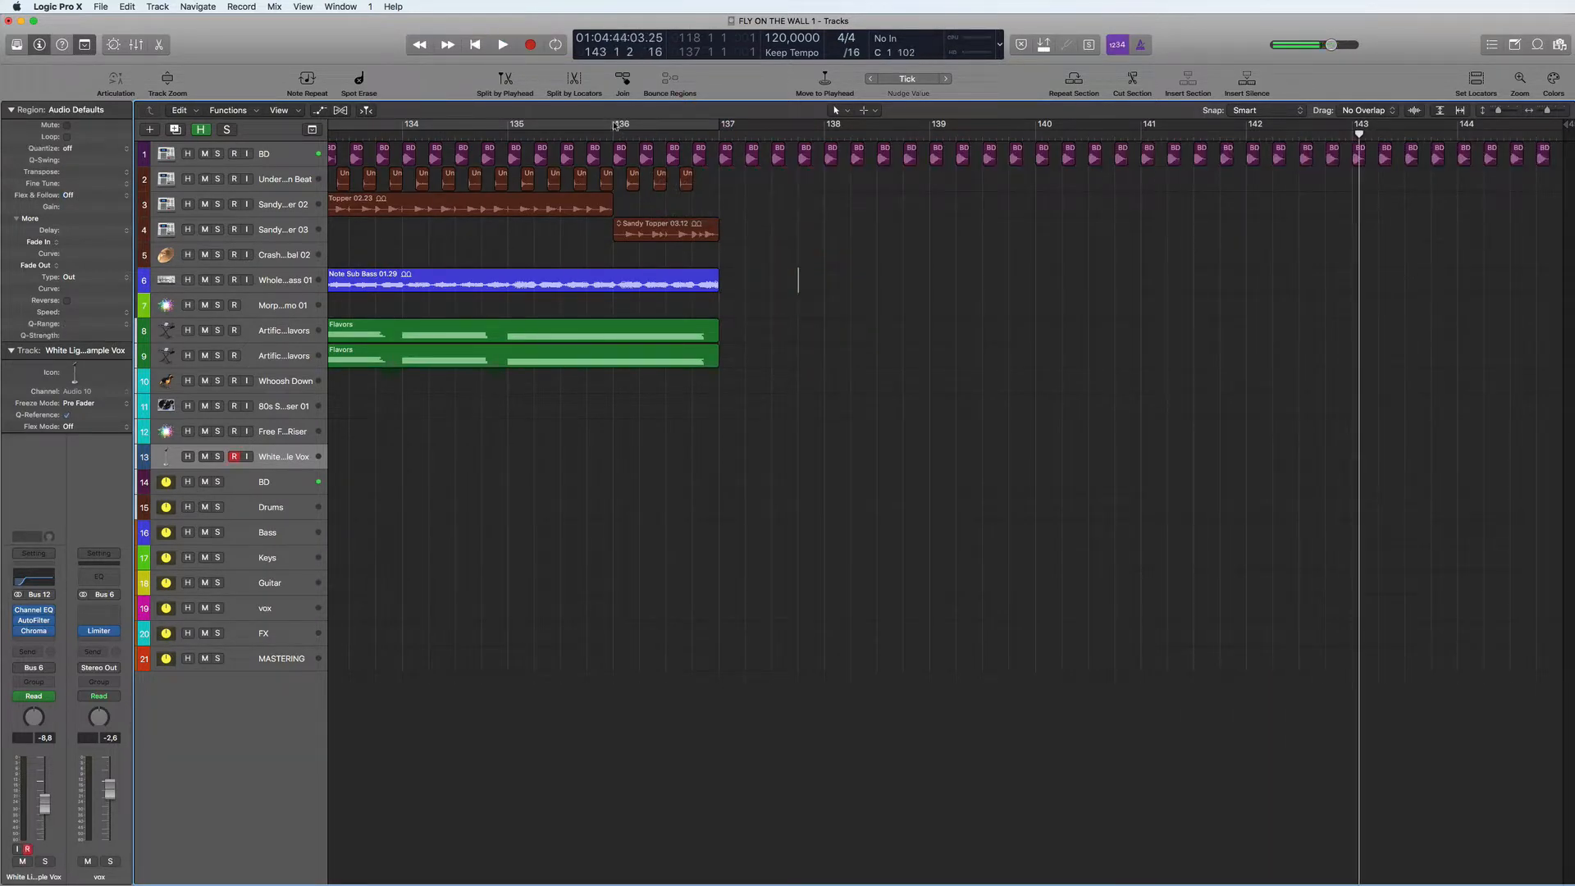
- Set the cycle range to bars 136 to 145 and play the kick-only ending
{"action": "left_click_drag", "start_coordinate": [616, 125], "coordinate": [1564, 125]}
{"action": "key", "text": "space"}
{"action": "scroll", "coordinate": [1089, 395], "scroll_direction": "left", "scroll_amount": 8}
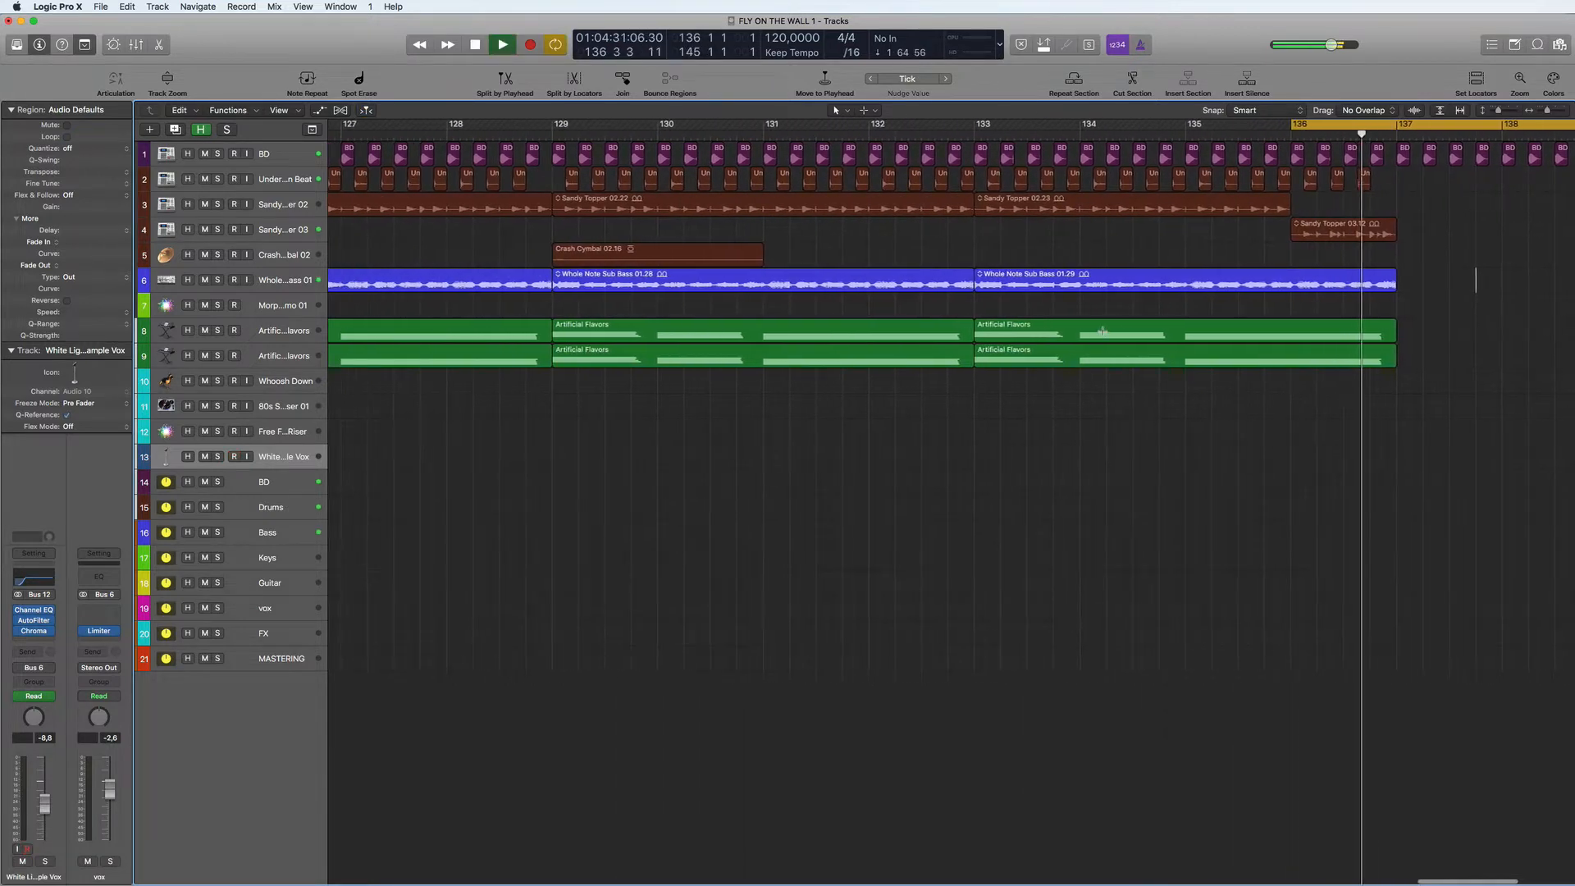
{"action": "scroll", "coordinate": [1103, 331], "scroll_direction": "right", "scroll_amount": 10}
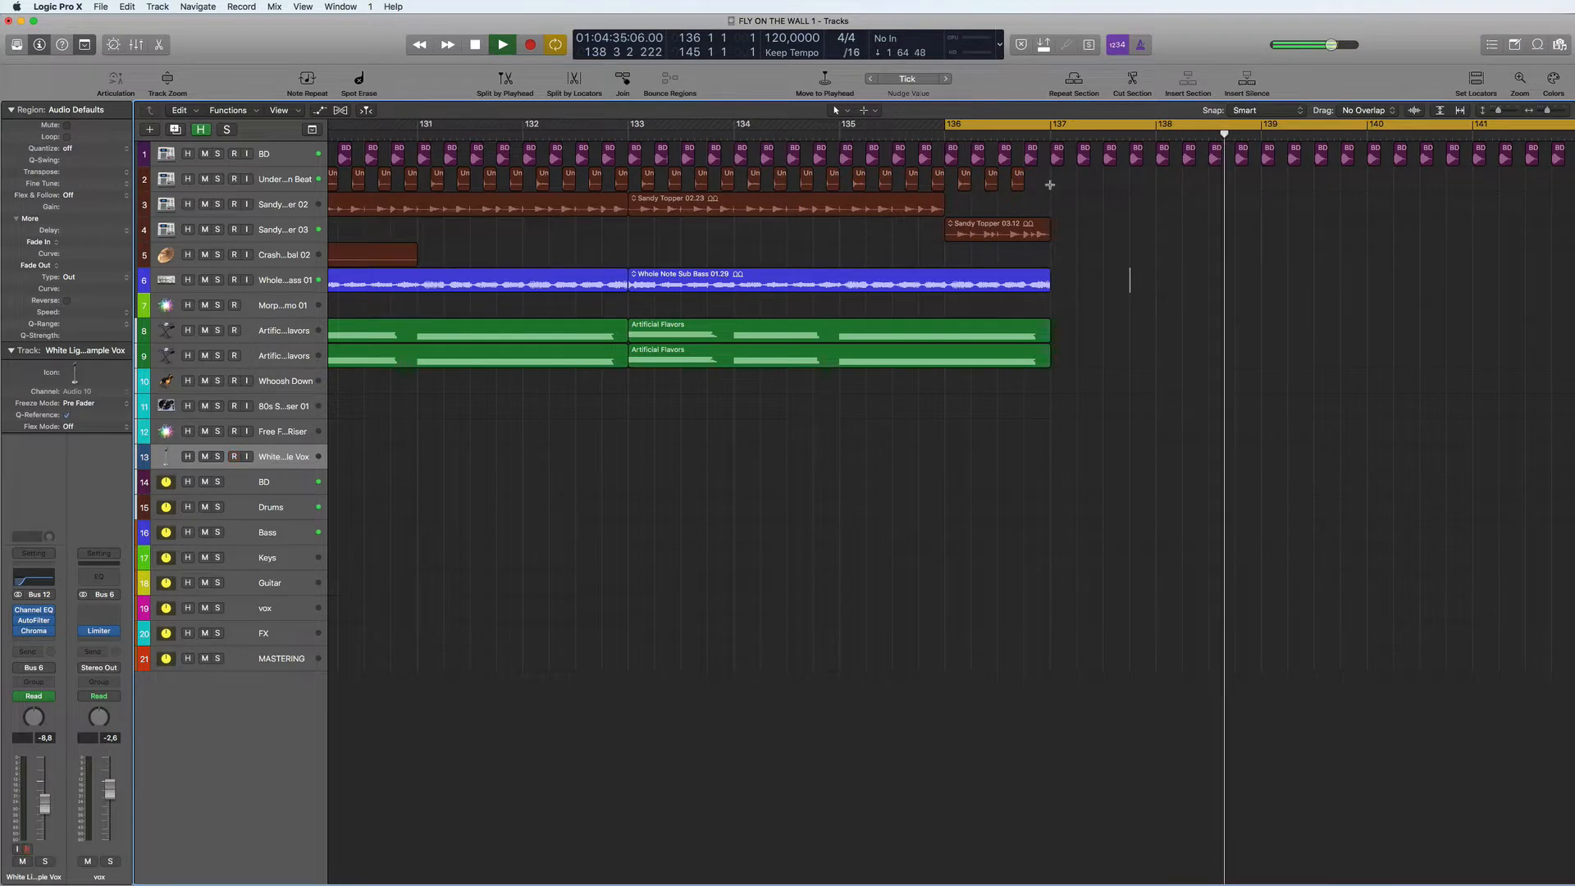
- Repeat the Under Beat and Sandy Topper 02 regions of bars 133 to 137 once from bar 137, and restart playback
{"action": "left_click_drag", "start_coordinate": [1050, 184], "coordinate": [629, 196]}
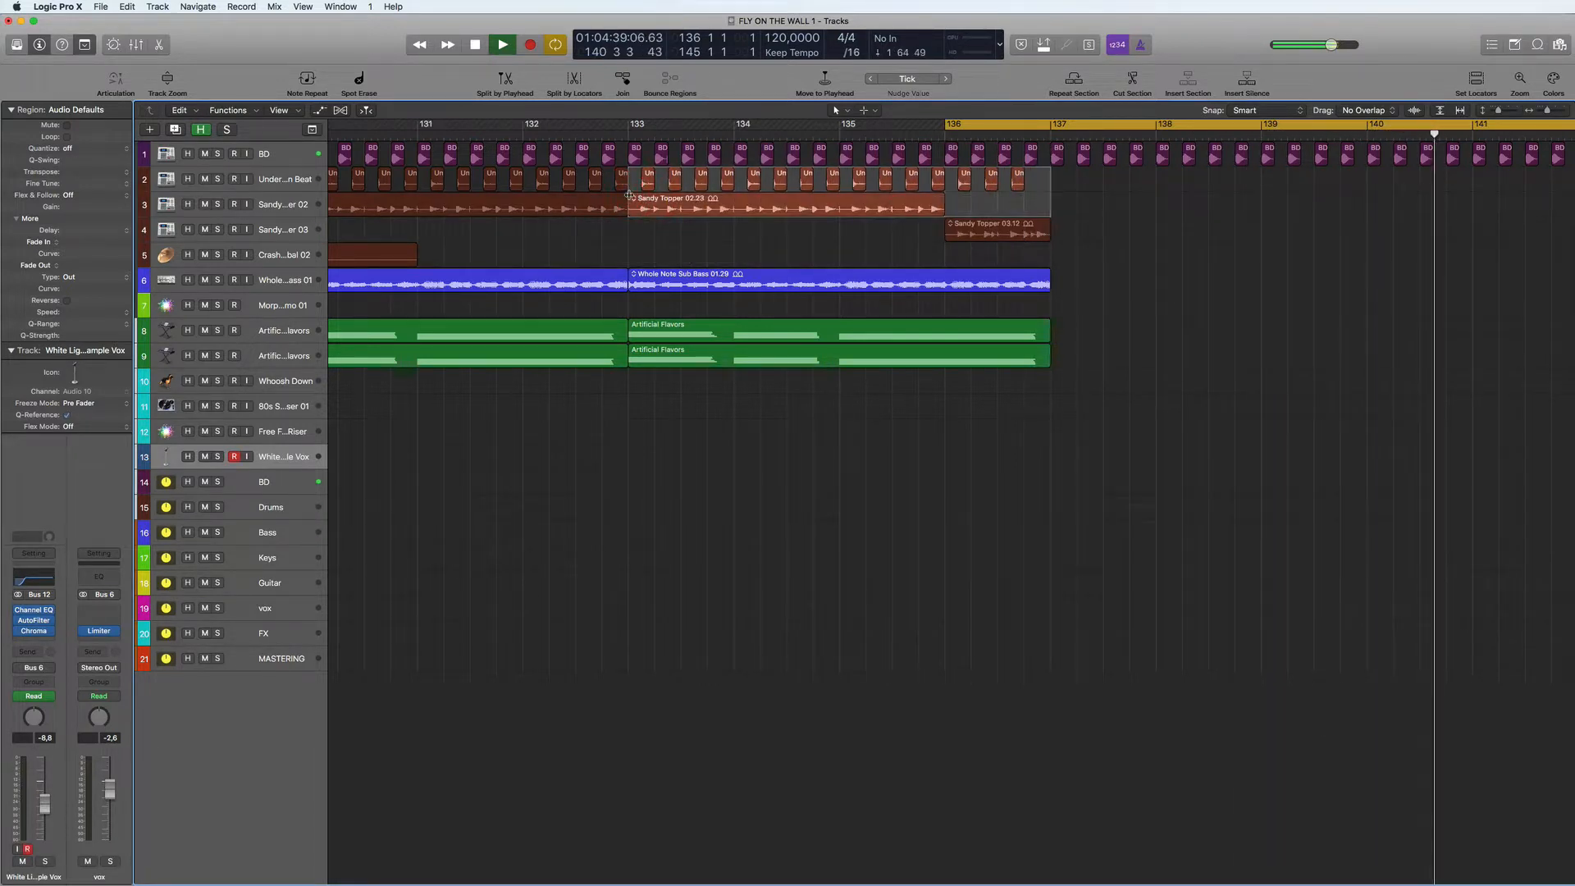
{"action": "key", "text": "super+r"}
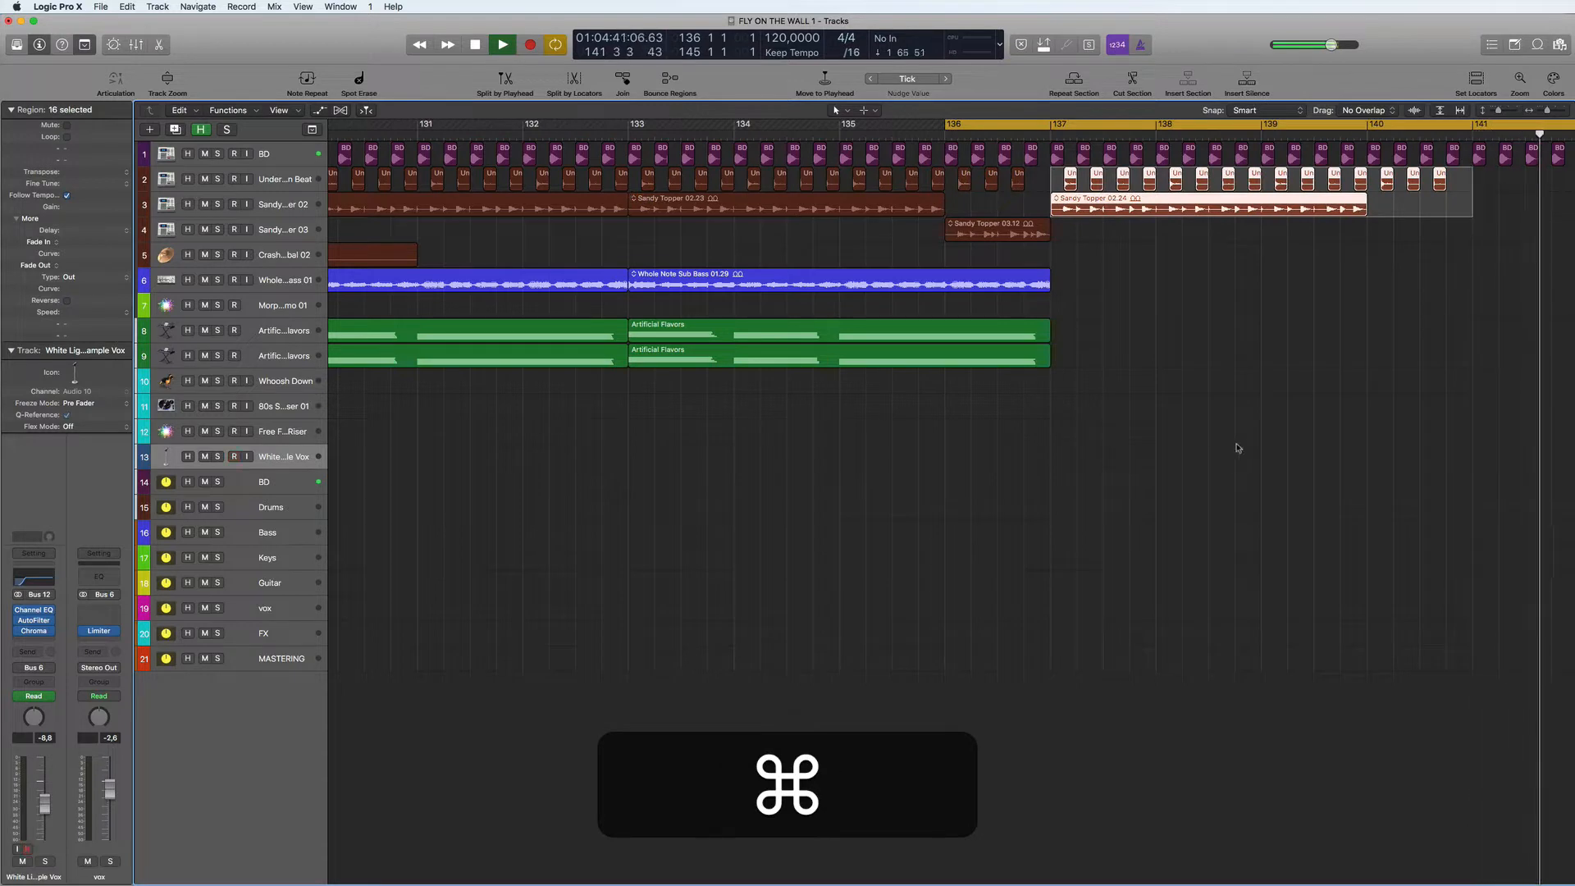
{"action": "key", "text": "space"}
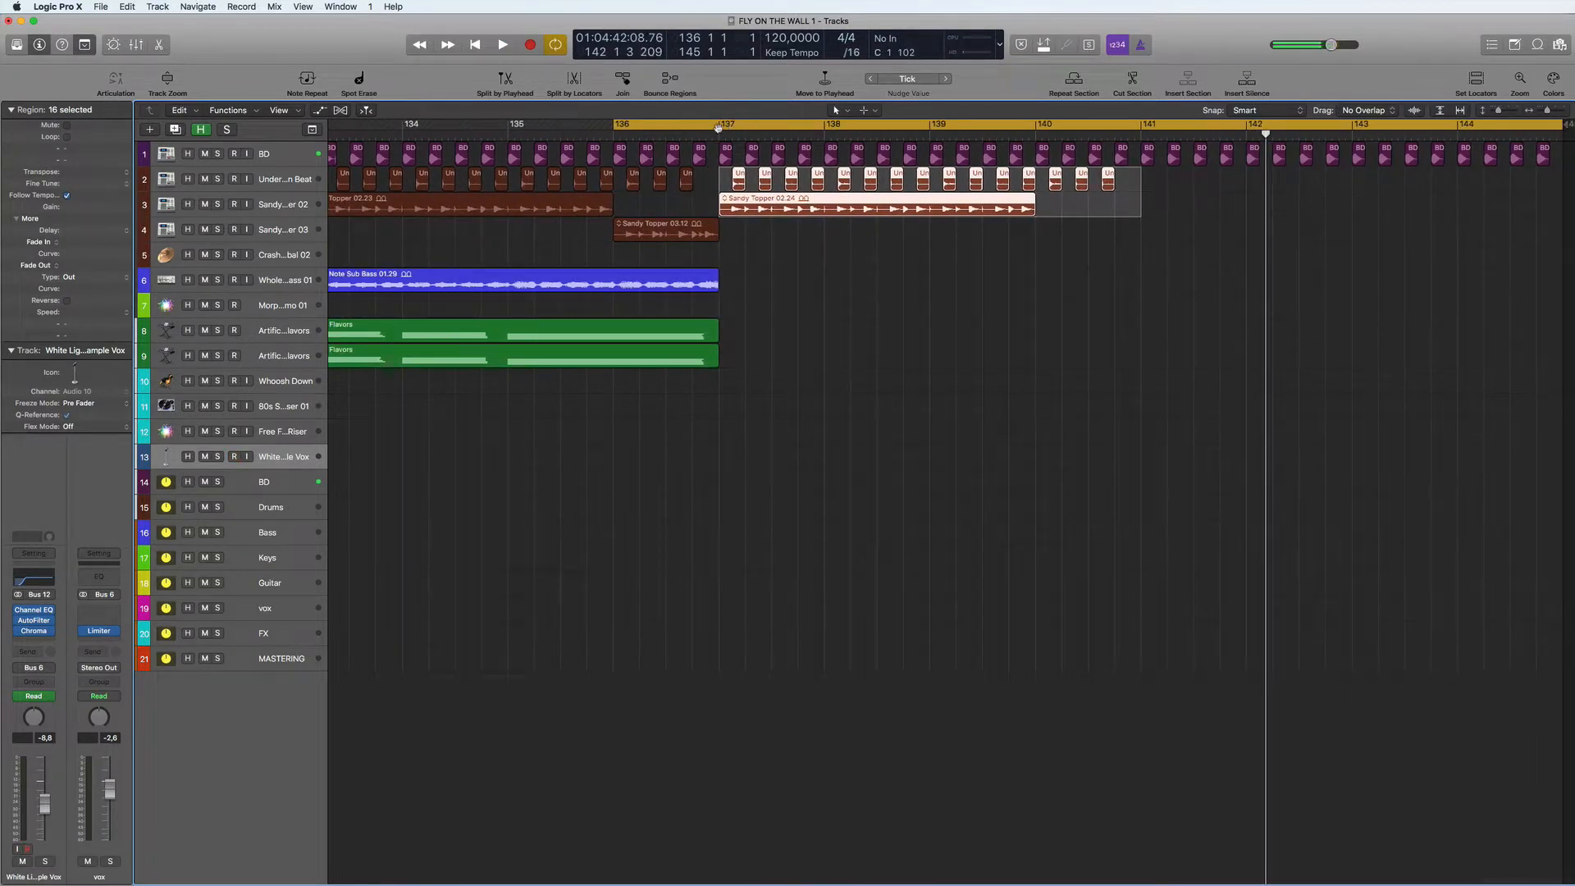
{"action": "key", "text": "space"}
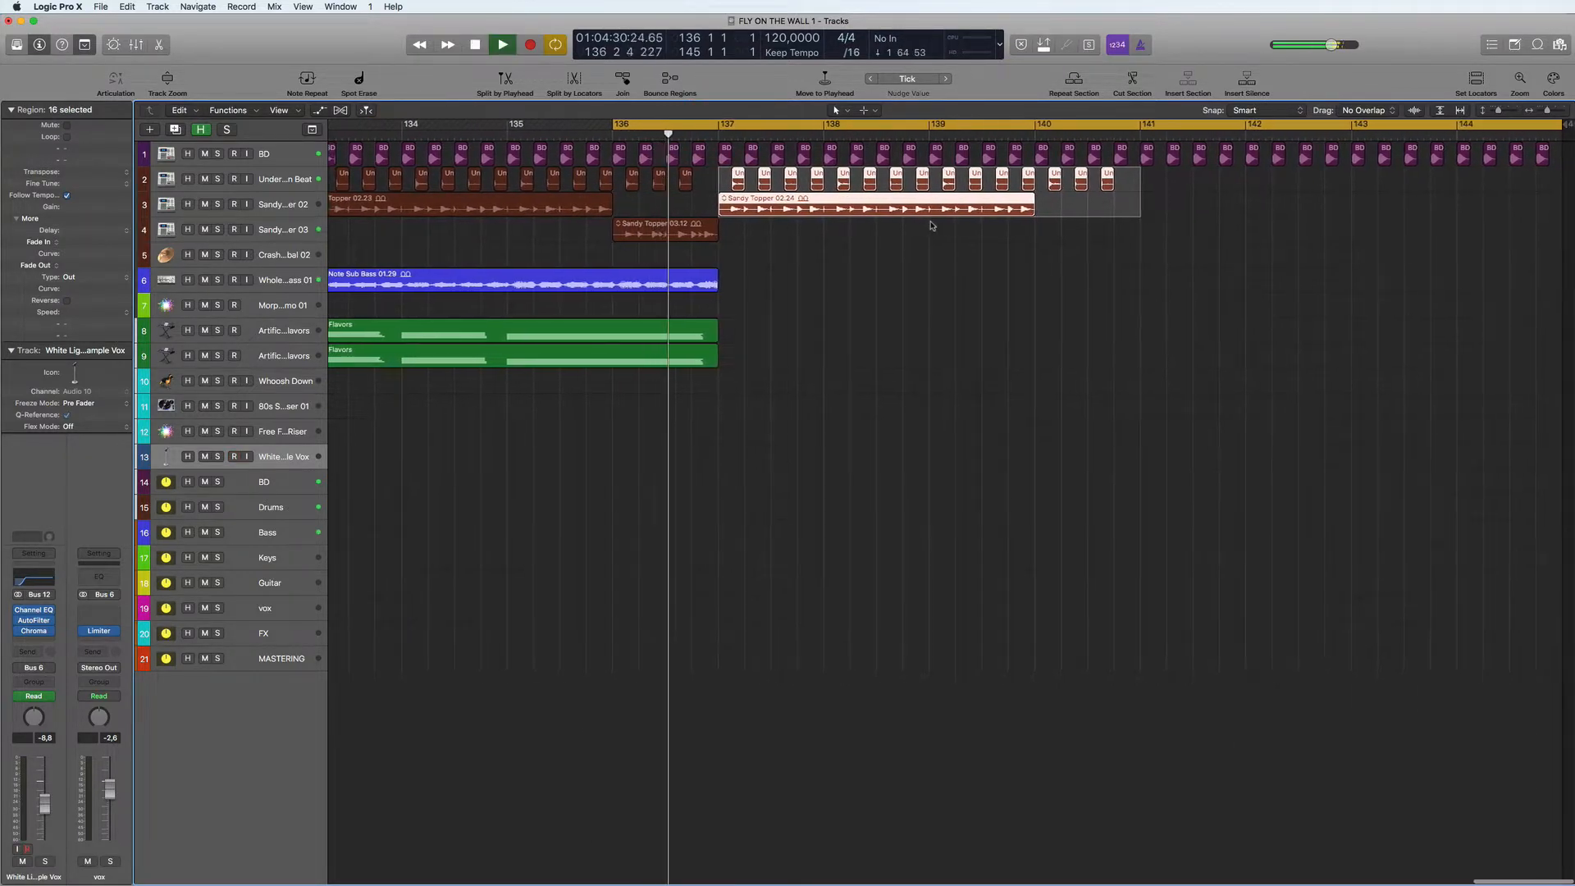
- Extend the Sandy Topper 02 region at bar 137 to bar 141 and copy it to bar 141
{"action": "left_click", "coordinate": [894, 253]}
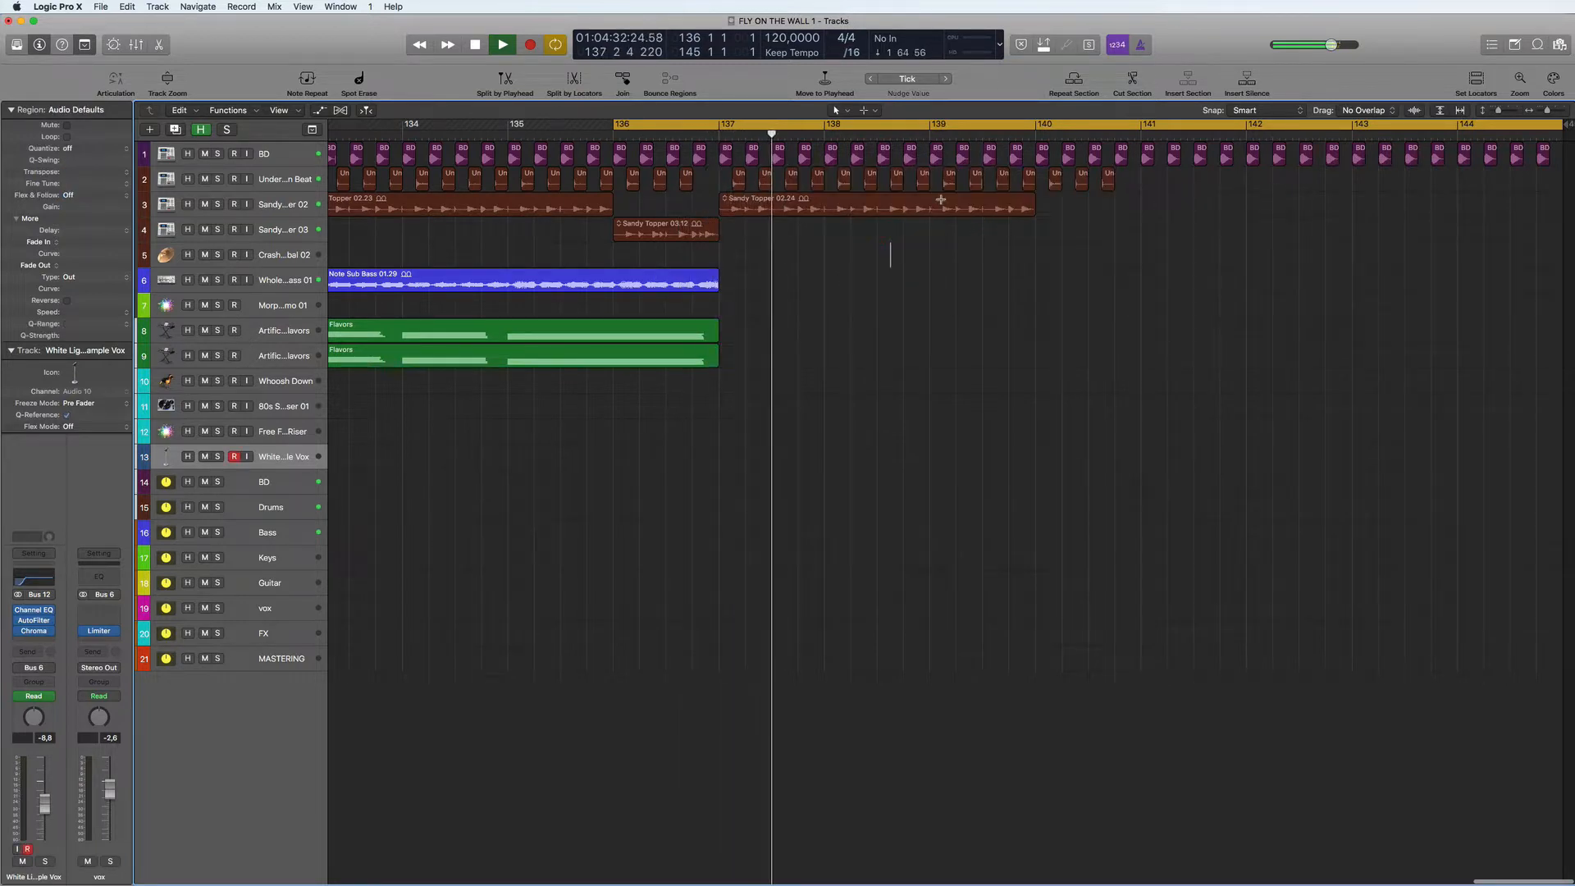
{"action": "left_click_drag", "start_coordinate": [1034, 210], "coordinate": [1165, 226]}
{"action": "left_click_drag", "start_coordinate": [751, 207], "coordinate": [1174, 214]}
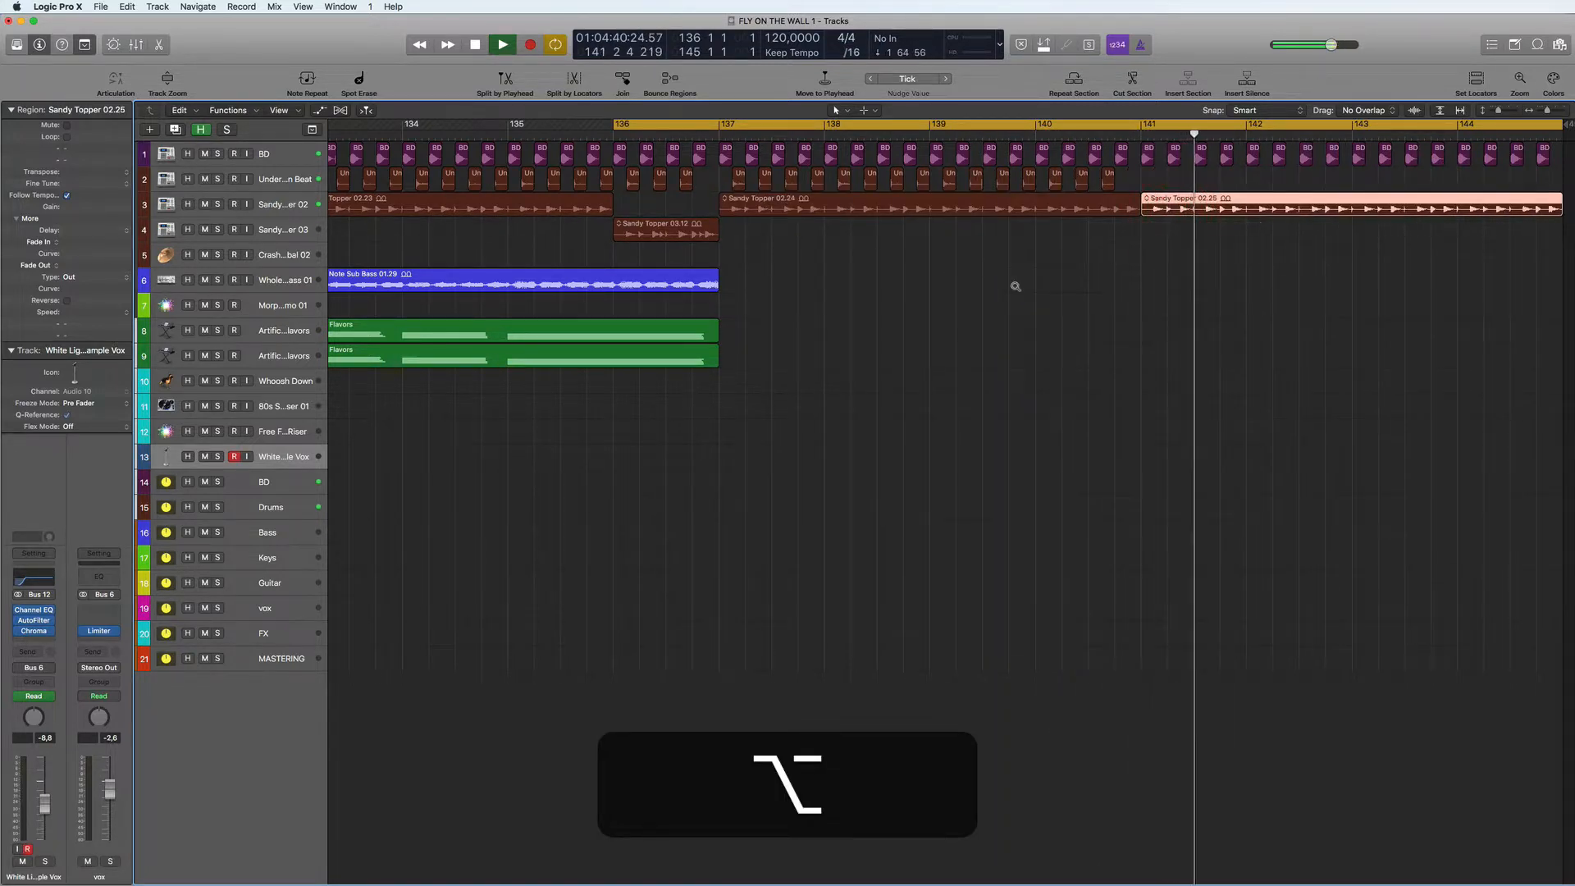
{"action": "scroll", "coordinate": [1015, 286], "scroll_direction": "down", "scroll_amount": 5}
{"action": "scroll", "coordinate": [1016, 286], "scroll_direction": "down", "scroll_amount": 5}
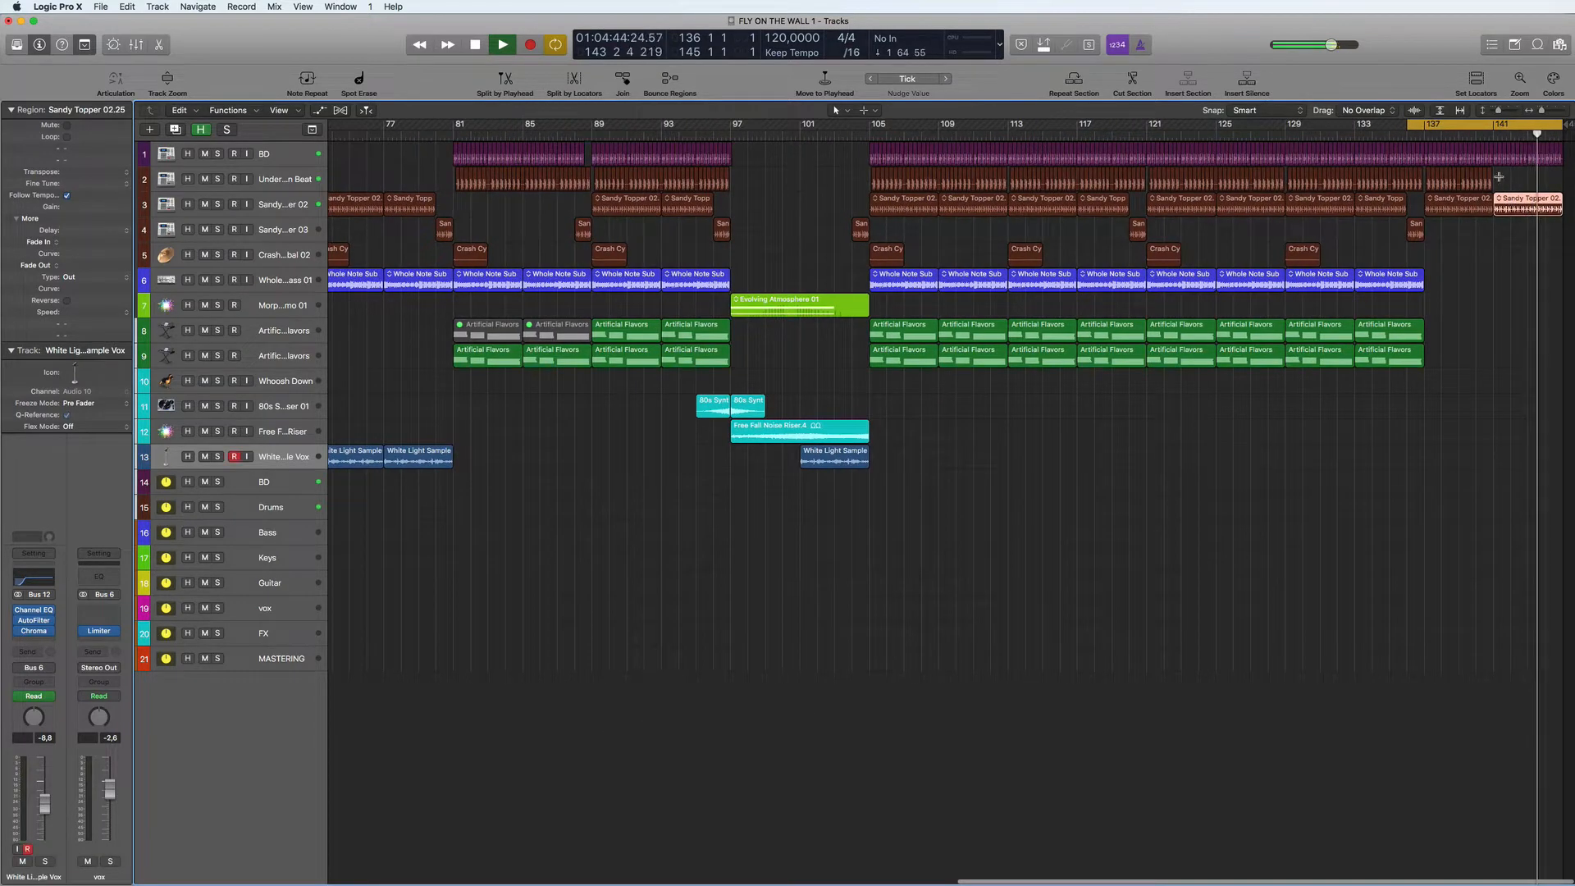
{"action": "double_click", "coordinate": [1524, 131]}
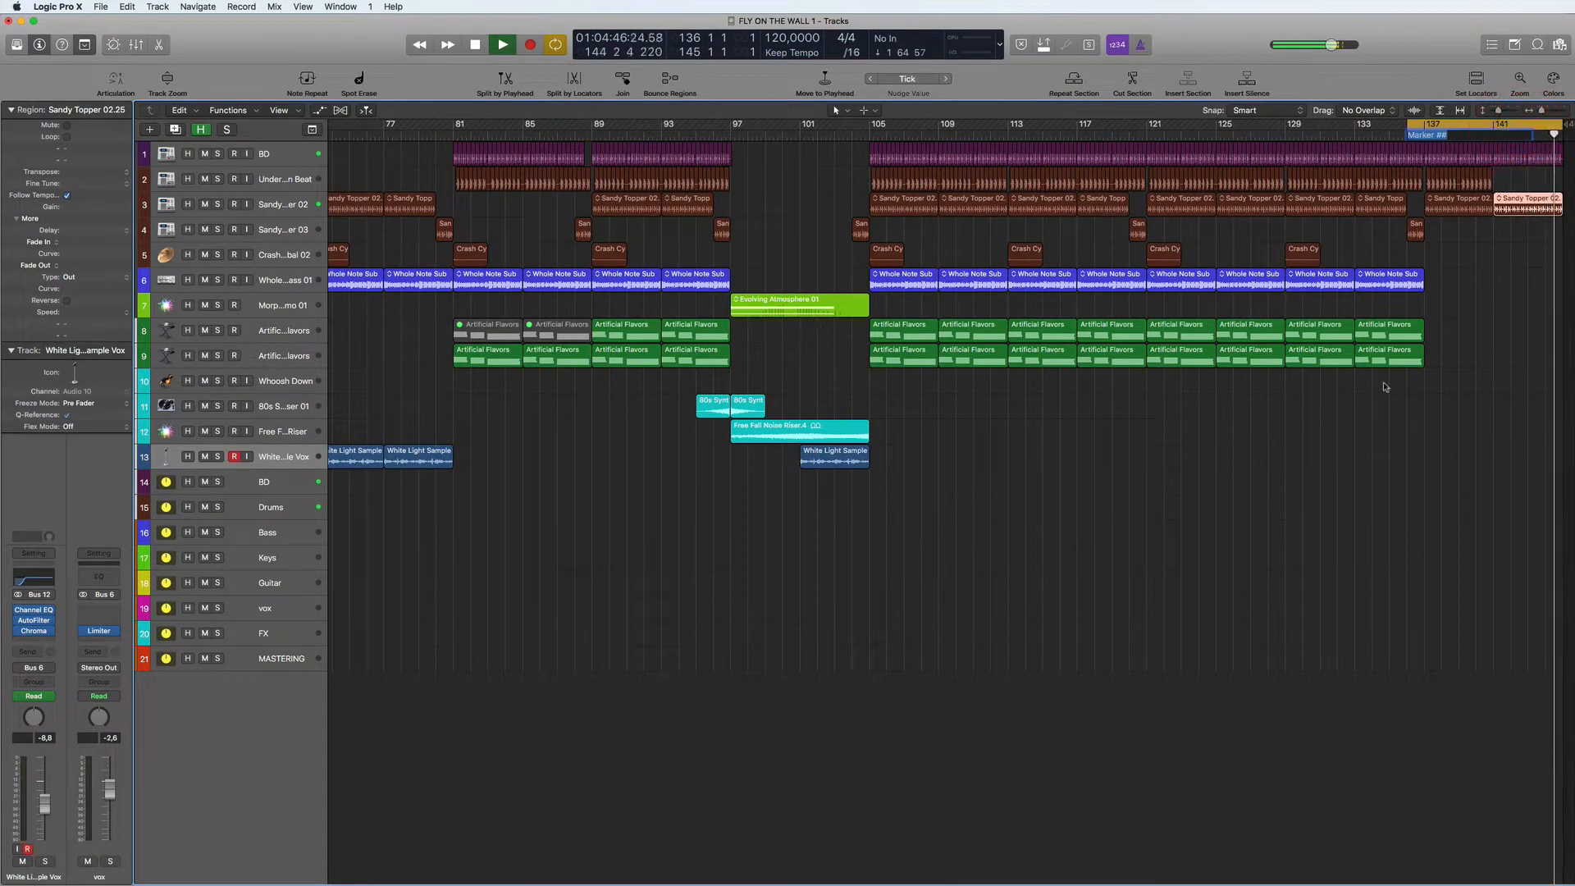
{"action": "left_click", "coordinate": [1485, 364]}
{"action": "key", "text": "space"}
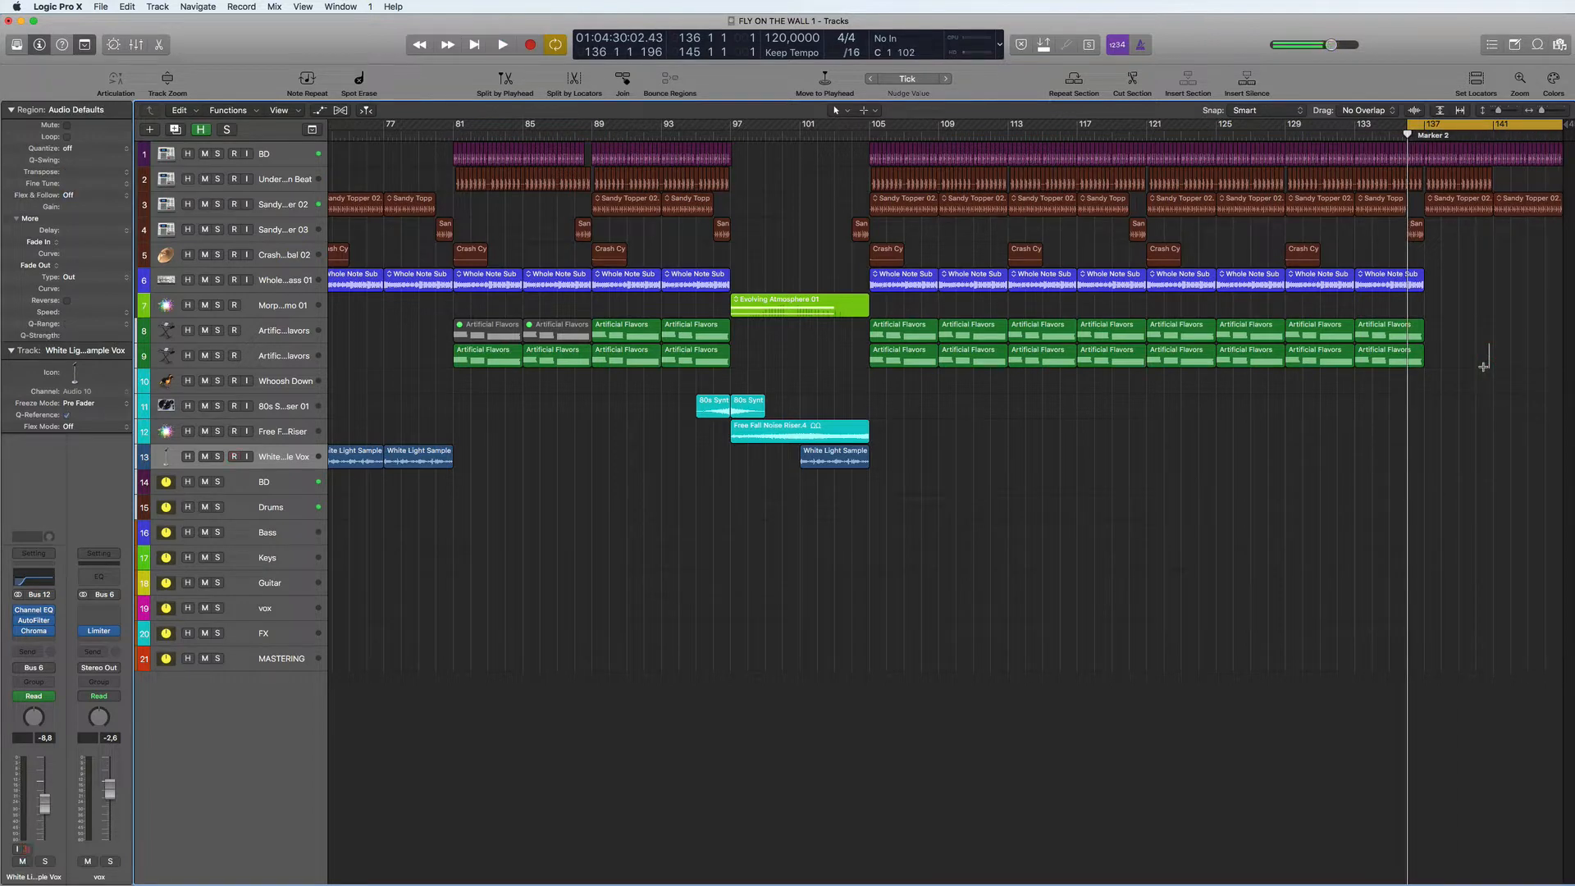
{"action": "key", "text": "super+z"}
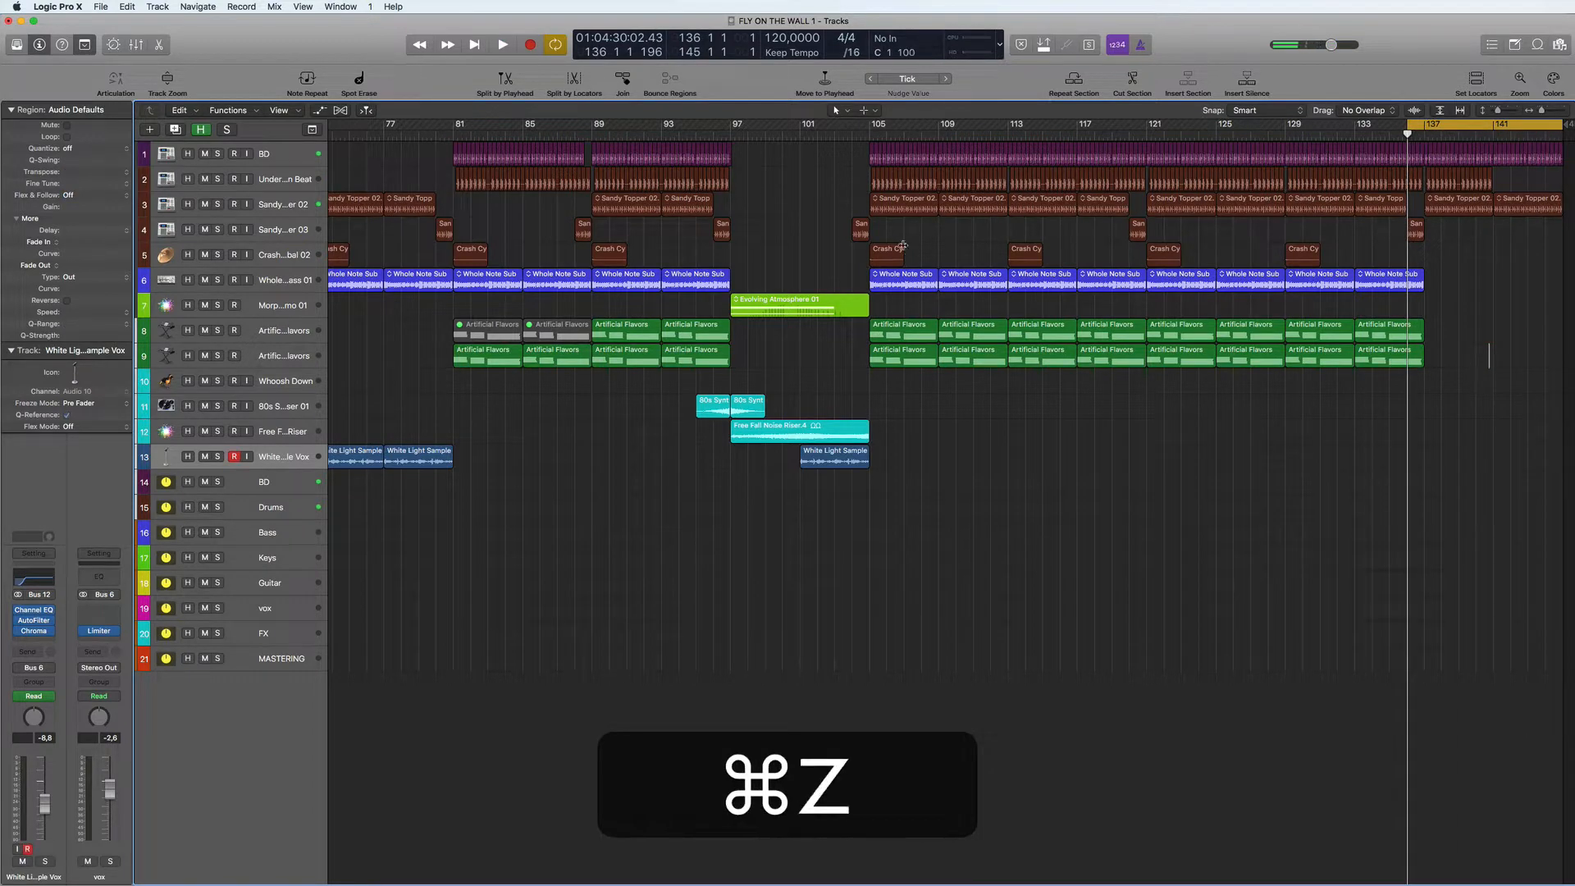
- Copy the last Crash Cymbal region to bars 137 and 145, and save the project
{"action": "left_click_drag", "start_coordinate": [1307, 255], "coordinate": [1433, 249]}
{"action": "scroll", "coordinate": [1446, 253], "scroll_direction": "right", "scroll_amount": 4}
{"action": "key", "text": "alt+space"}
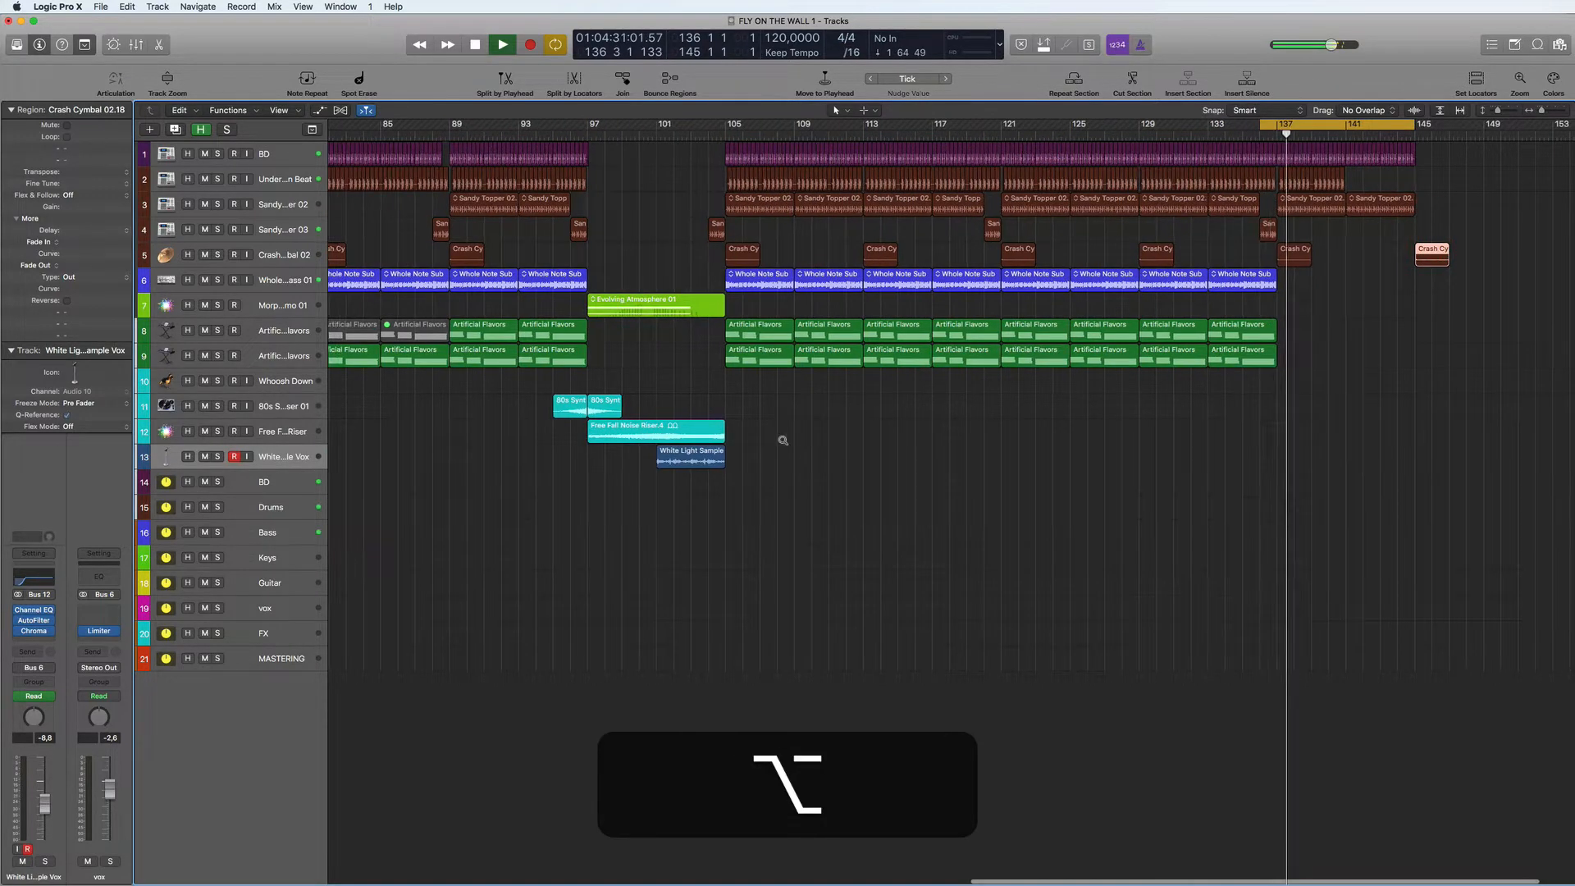
{"action": "scroll", "coordinate": [783, 440], "scroll_direction": "down", "scroll_amount": 3}
{"action": "key", "text": "alt+space"}
{"action": "key", "text": "super+s"}
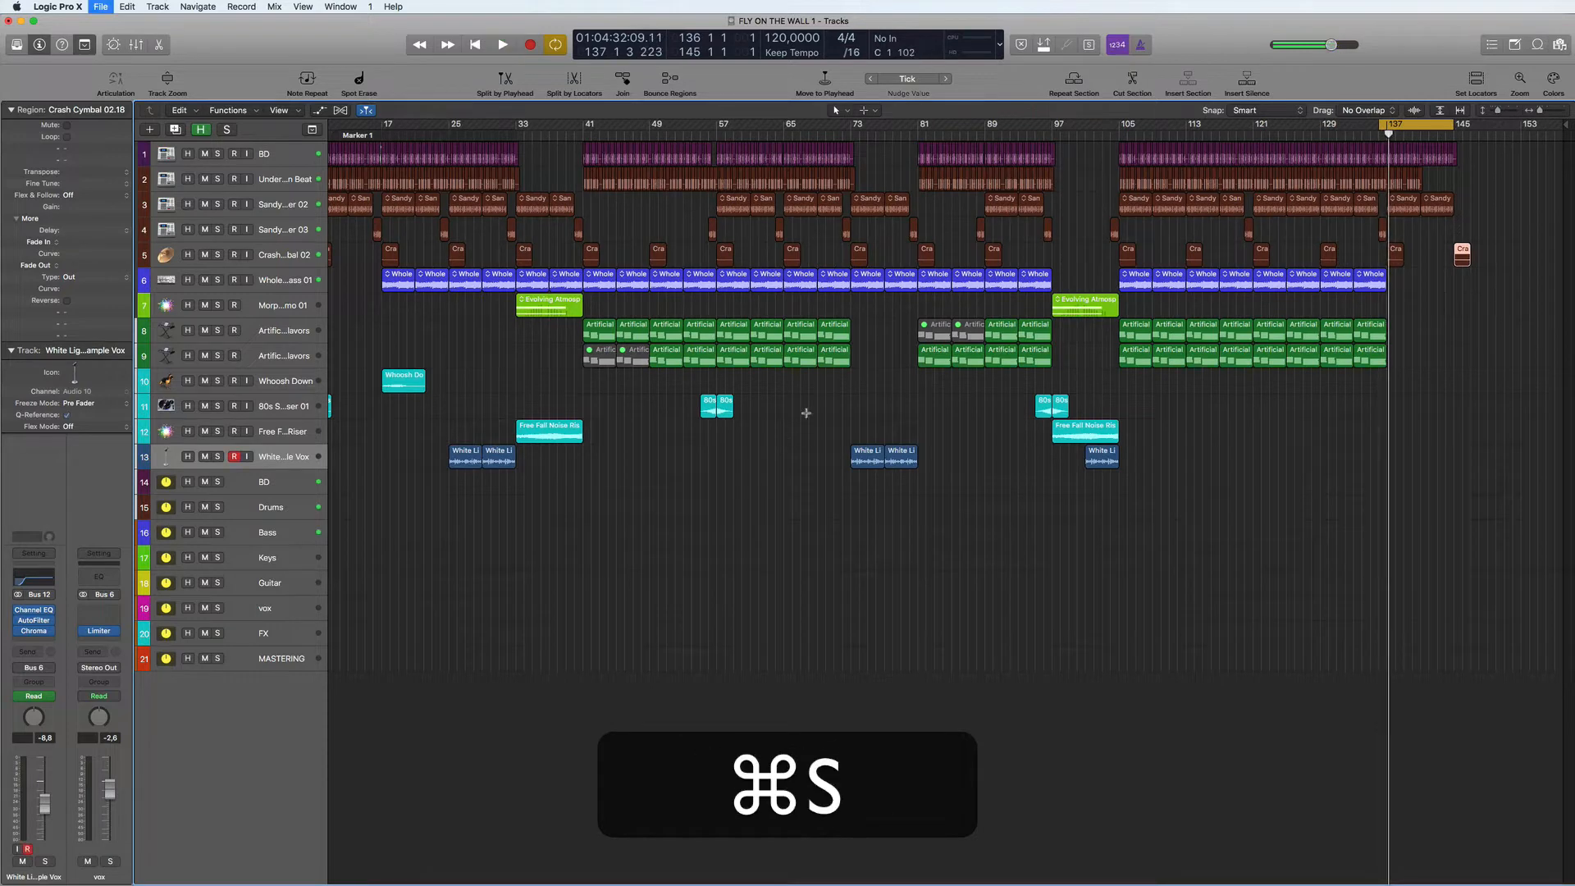
- Set the cycle range to bars 41 to 78 and start playback
{"action": "scroll", "coordinate": [840, 435], "scroll_direction": "left", "scroll_amount": 1}
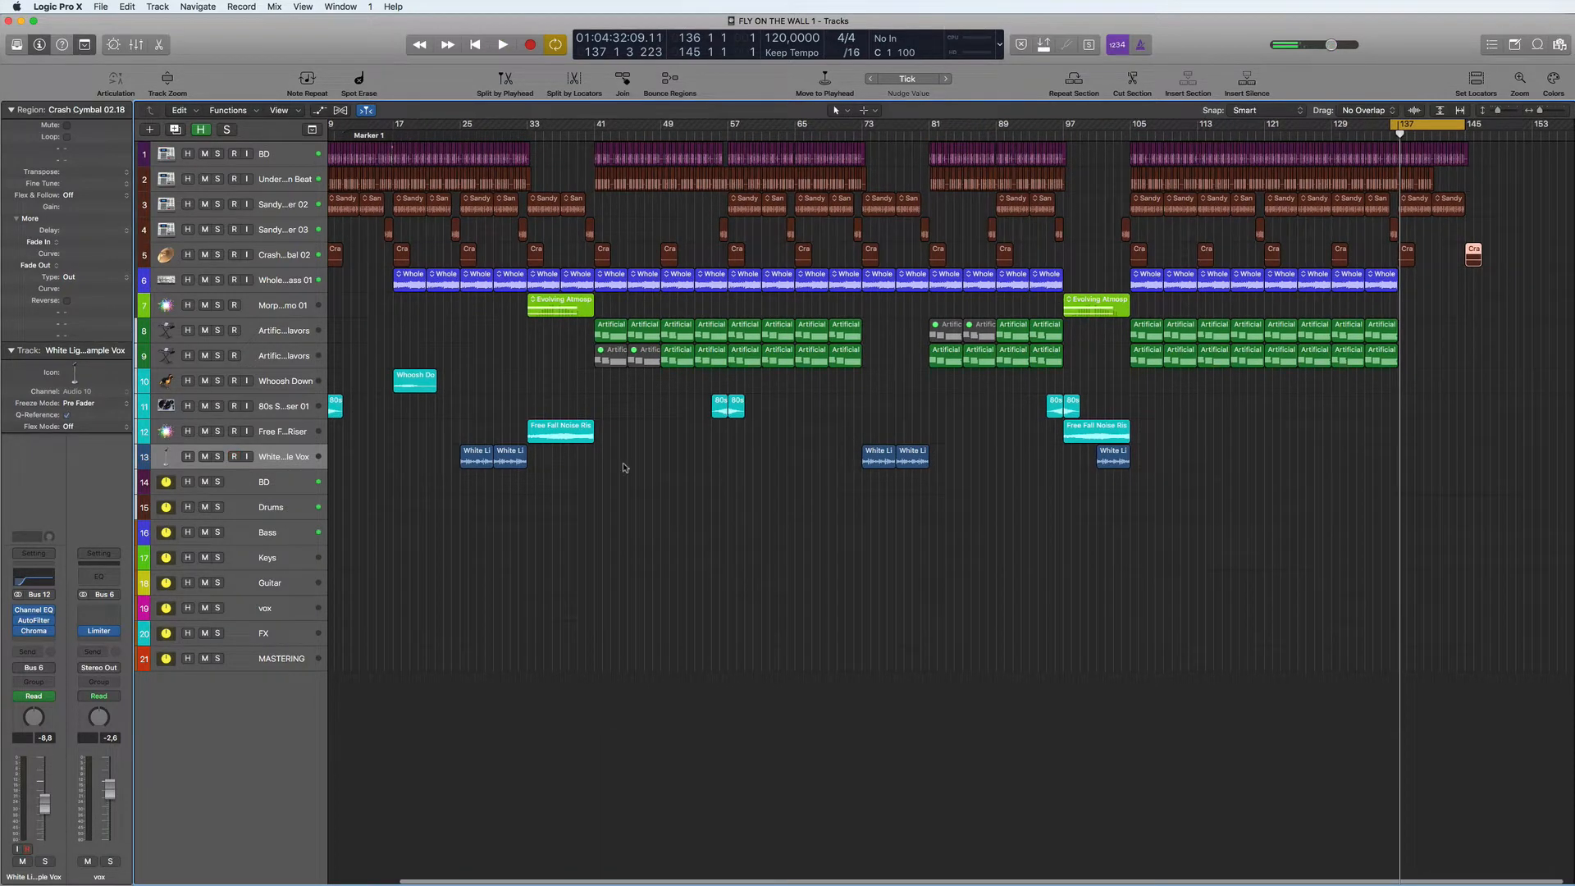
{"action": "left_click_drag", "start_coordinate": [598, 128], "coordinate": [904, 146]}
{"action": "key", "text": "space"}
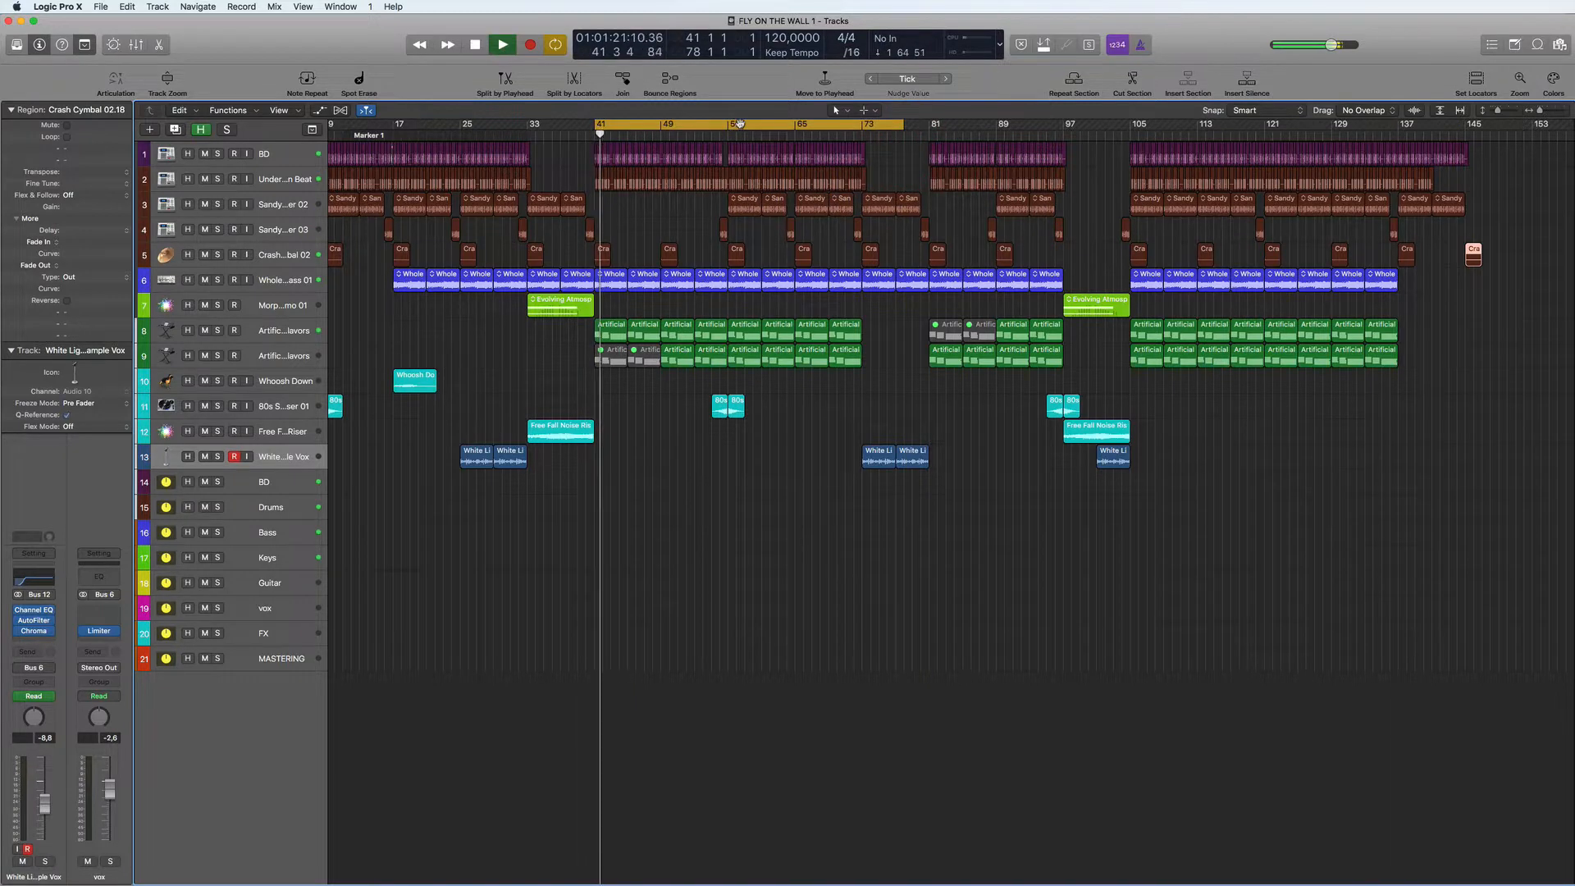
- Set the cycle range to bars 57 to 74 and stop playback
{"action": "left_click", "coordinate": [734, 128]}
{"action": "left_click", "coordinate": [734, 127]}
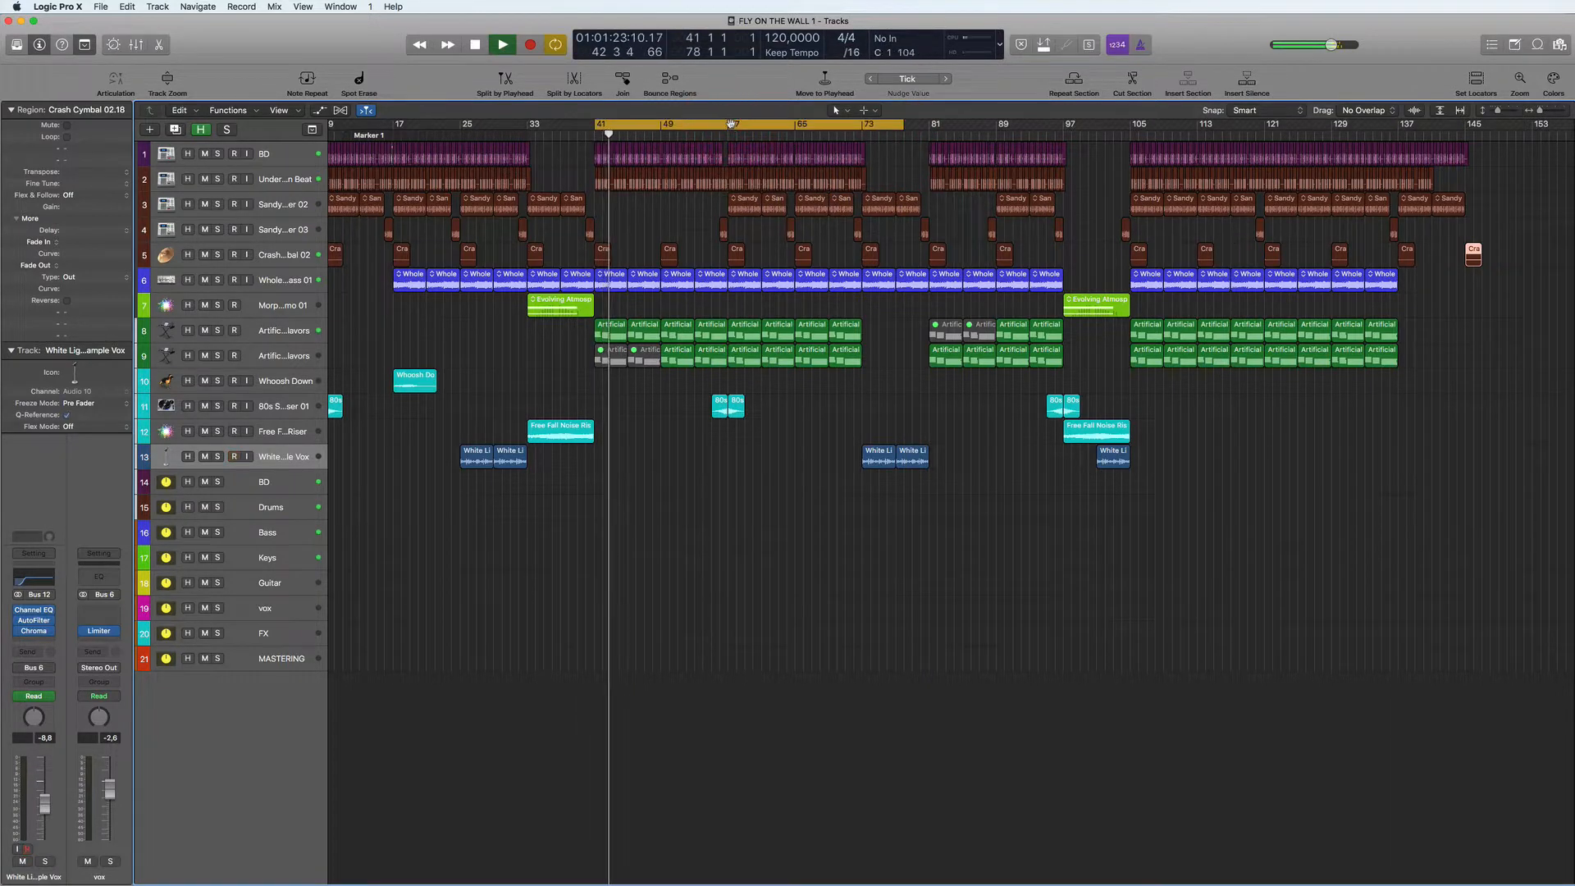
{"action": "left_click", "coordinate": [733, 127]}
{"action": "left_click_drag", "start_coordinate": [732, 127], "coordinate": [869, 128]}
{"action": "key", "text": "space"}
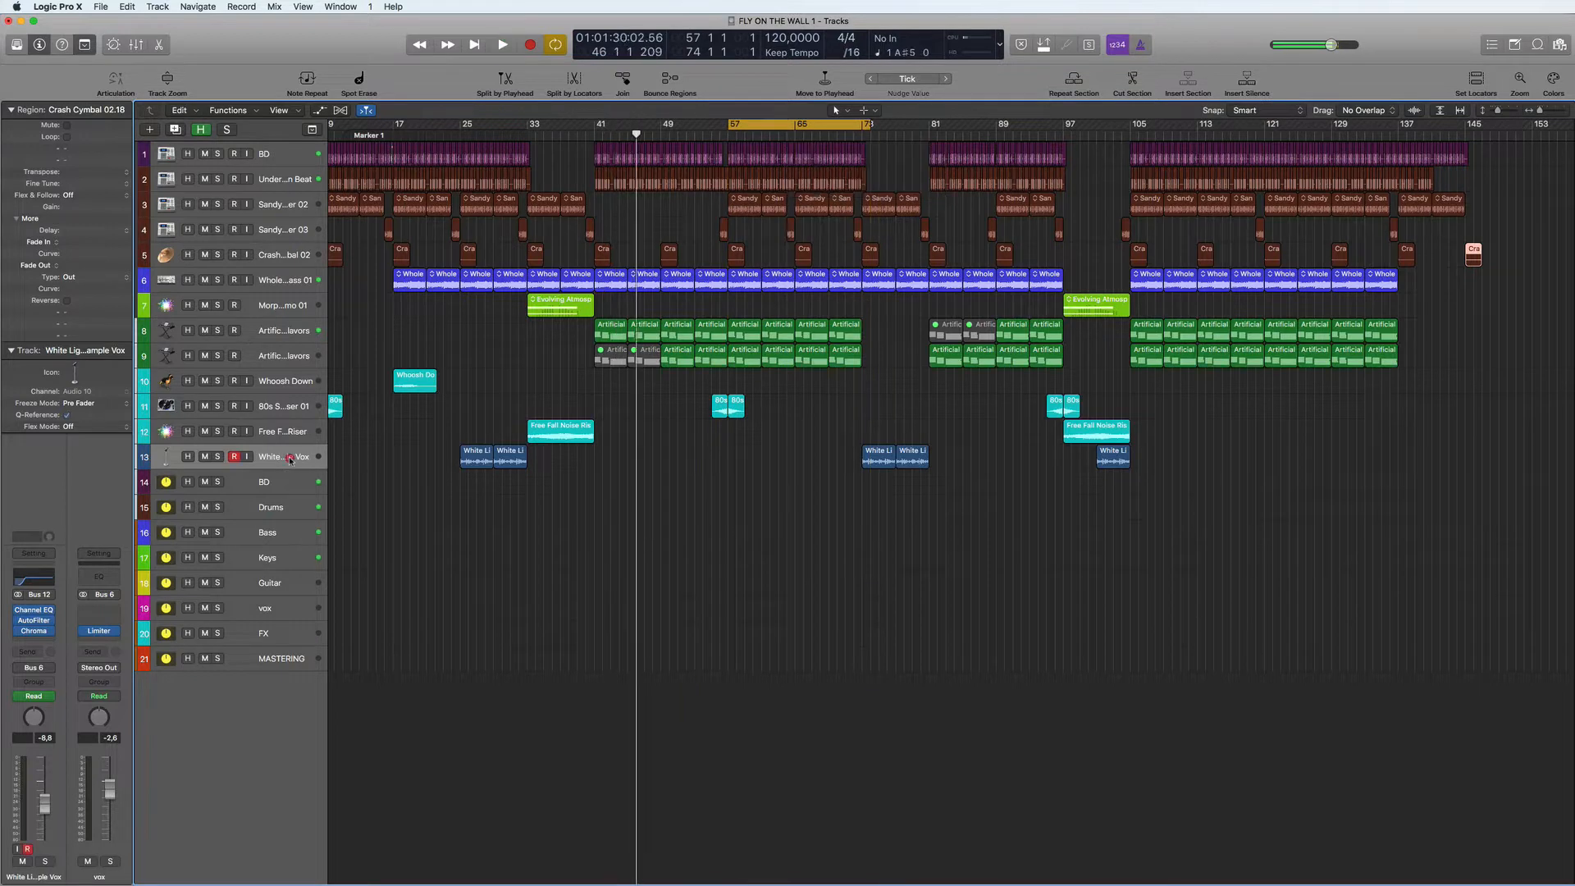
- Color the White Light Simple Vox track and all its regions bright magenta
{"action": "left_click", "coordinate": [289, 457]}
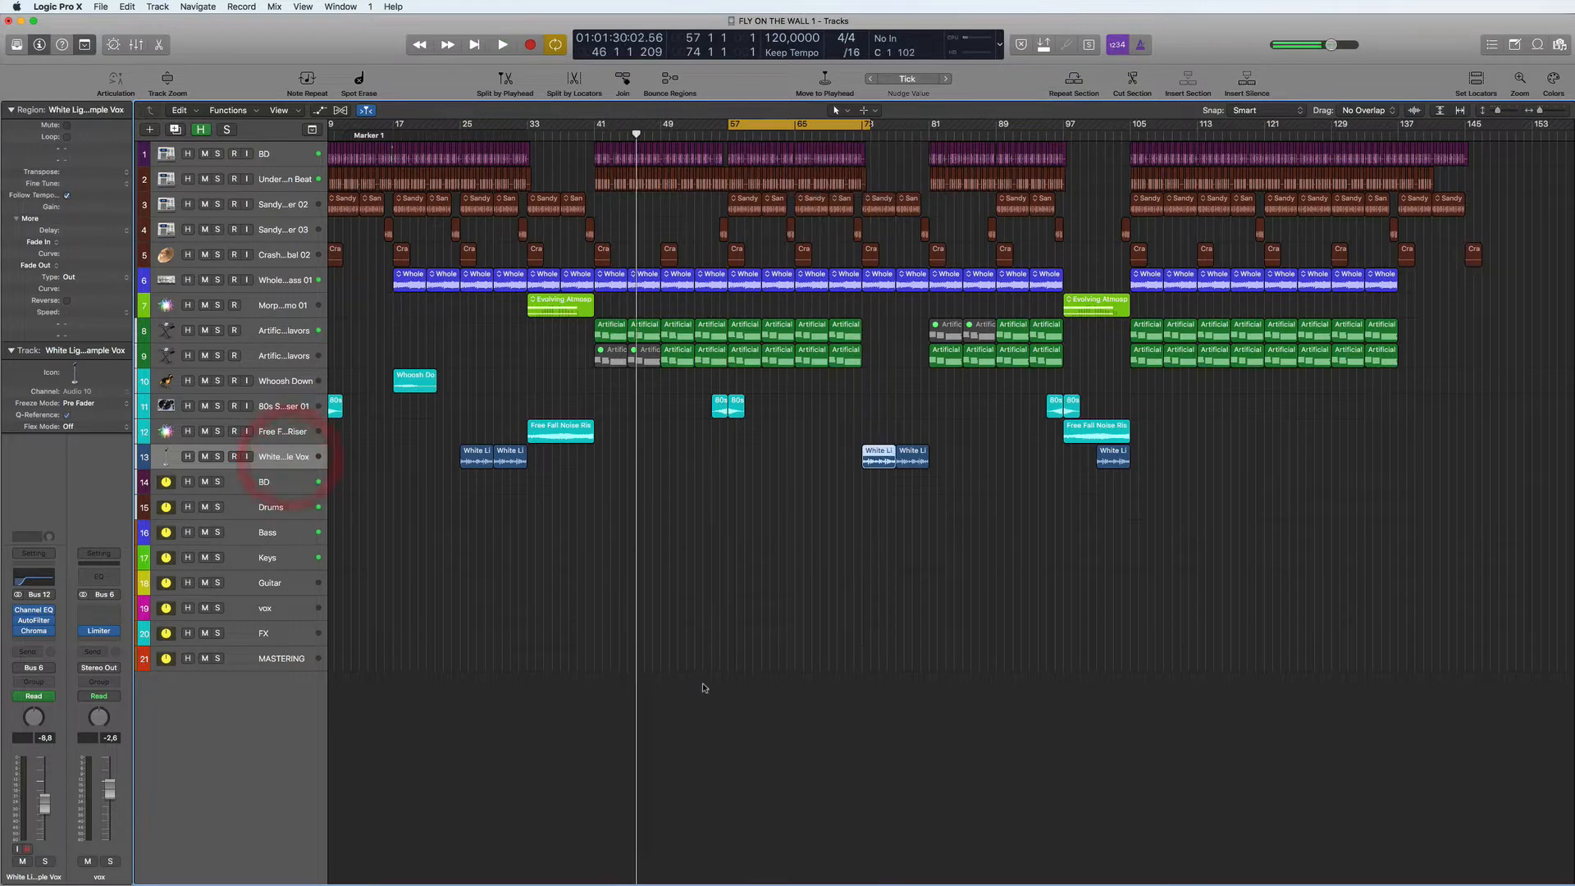
{"action": "left_click", "coordinate": [1554, 79]}
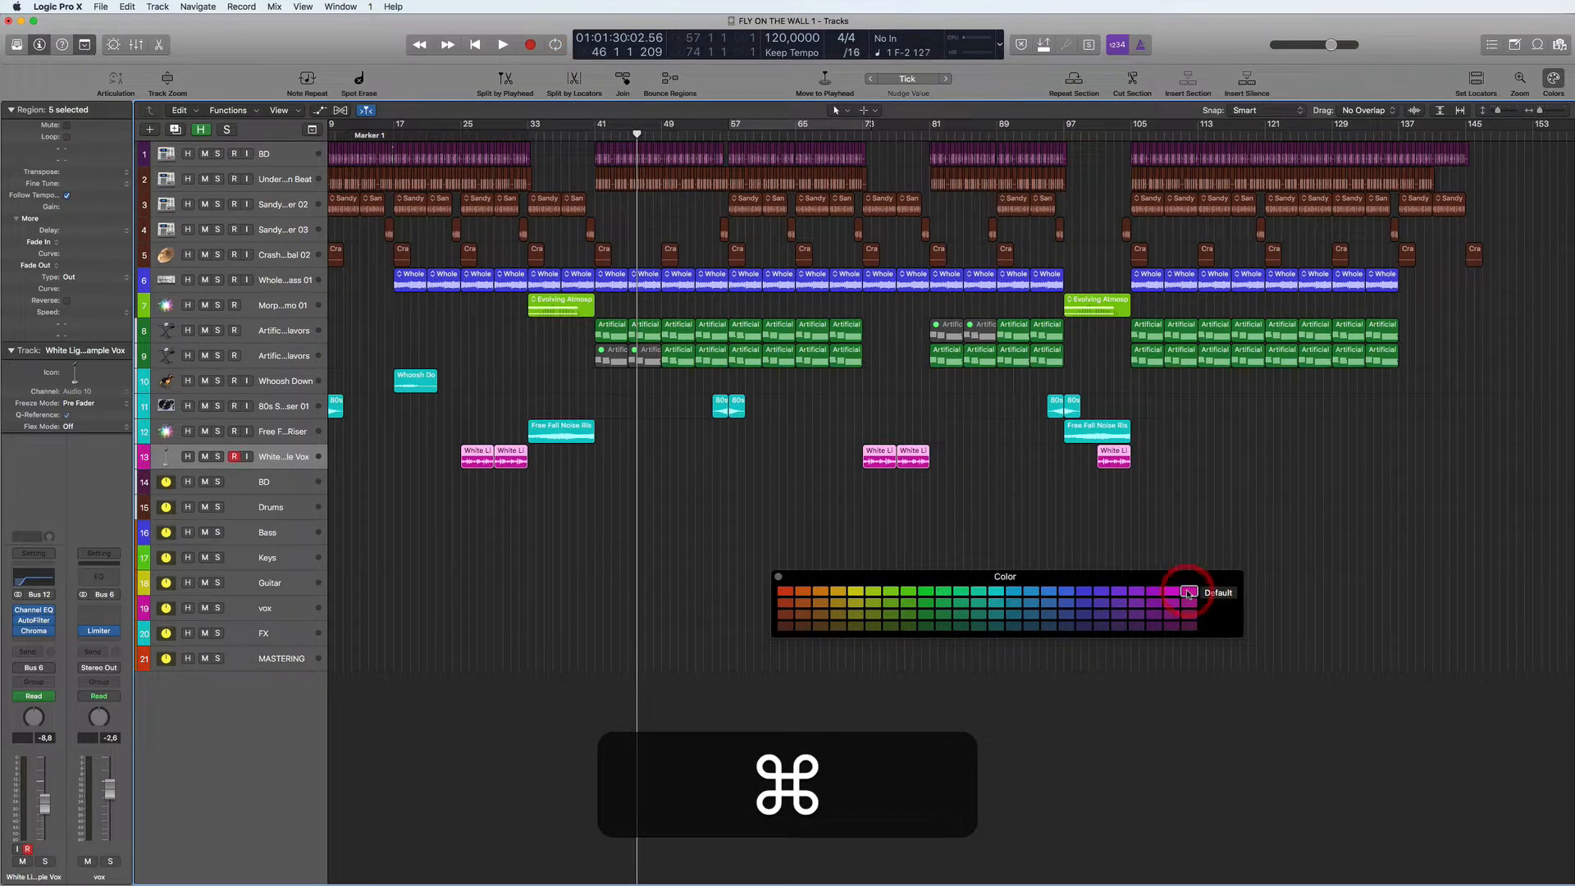
{"action": "left_click", "coordinate": [657, 577]}
- Color both Artificial Flavors tracks and all their regions yellow-green
{"action": "left_click", "coordinate": [275, 354]}
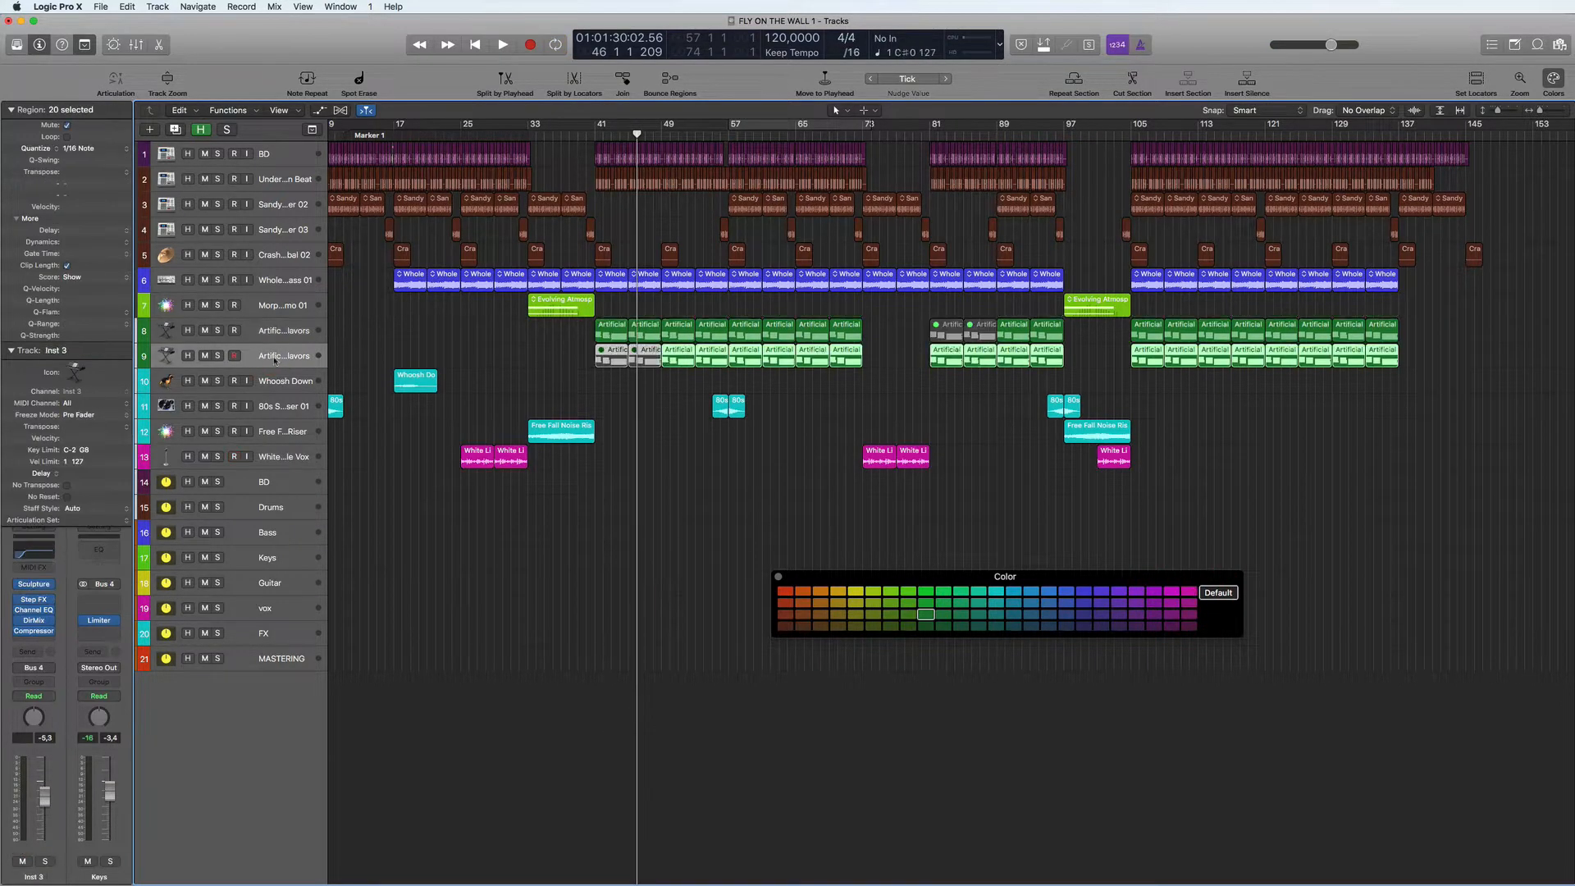
{"action": "left_click", "coordinate": [279, 336], "text": "shift"}
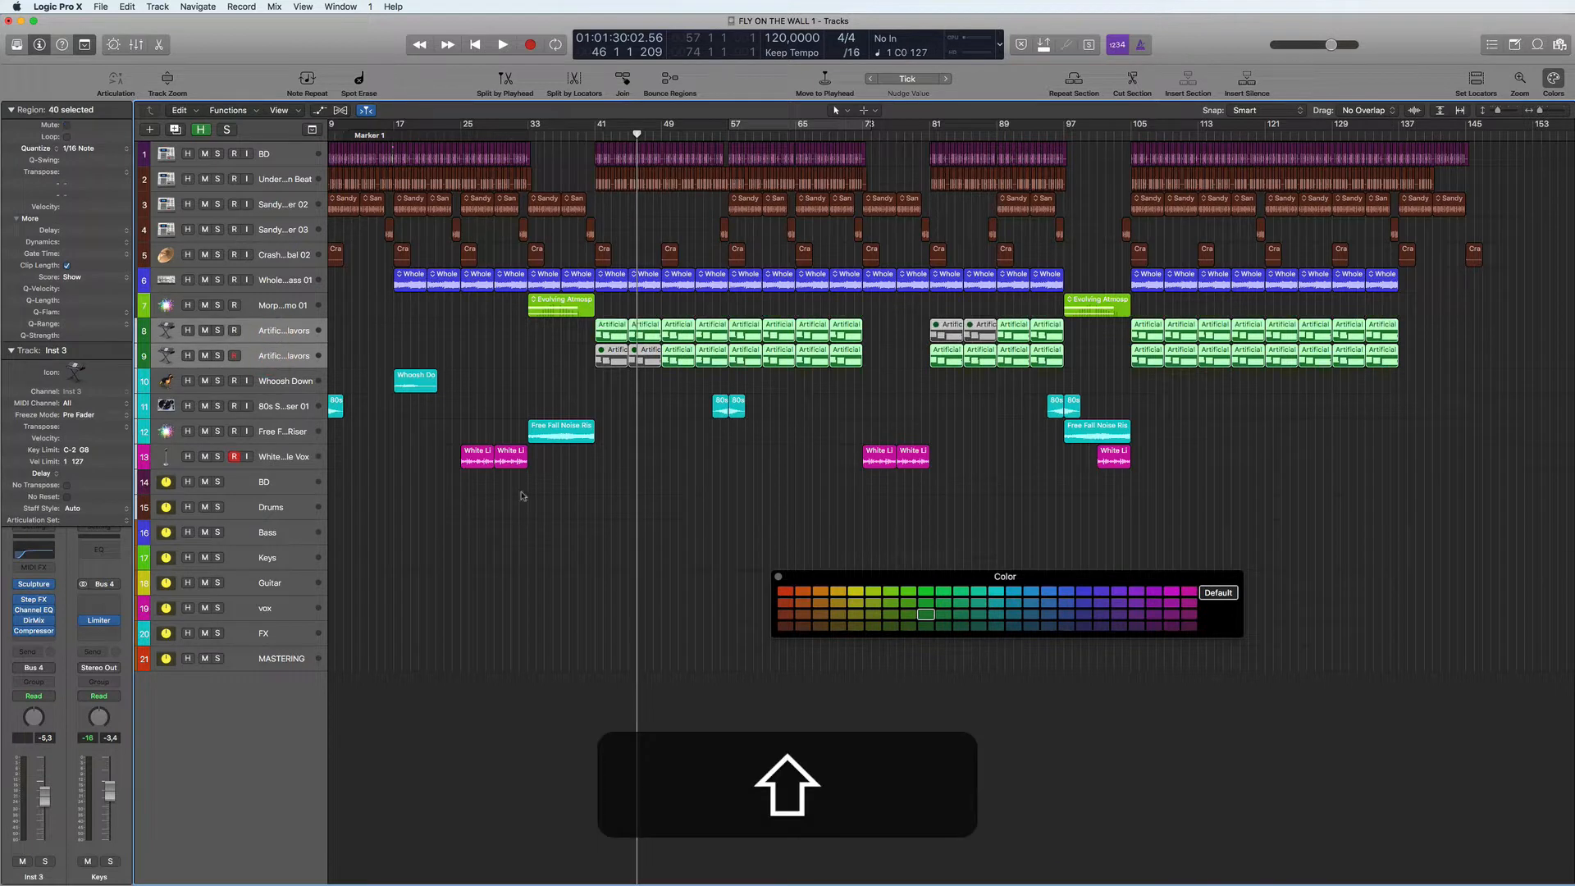
{"action": "left_click", "coordinate": [892, 591]}
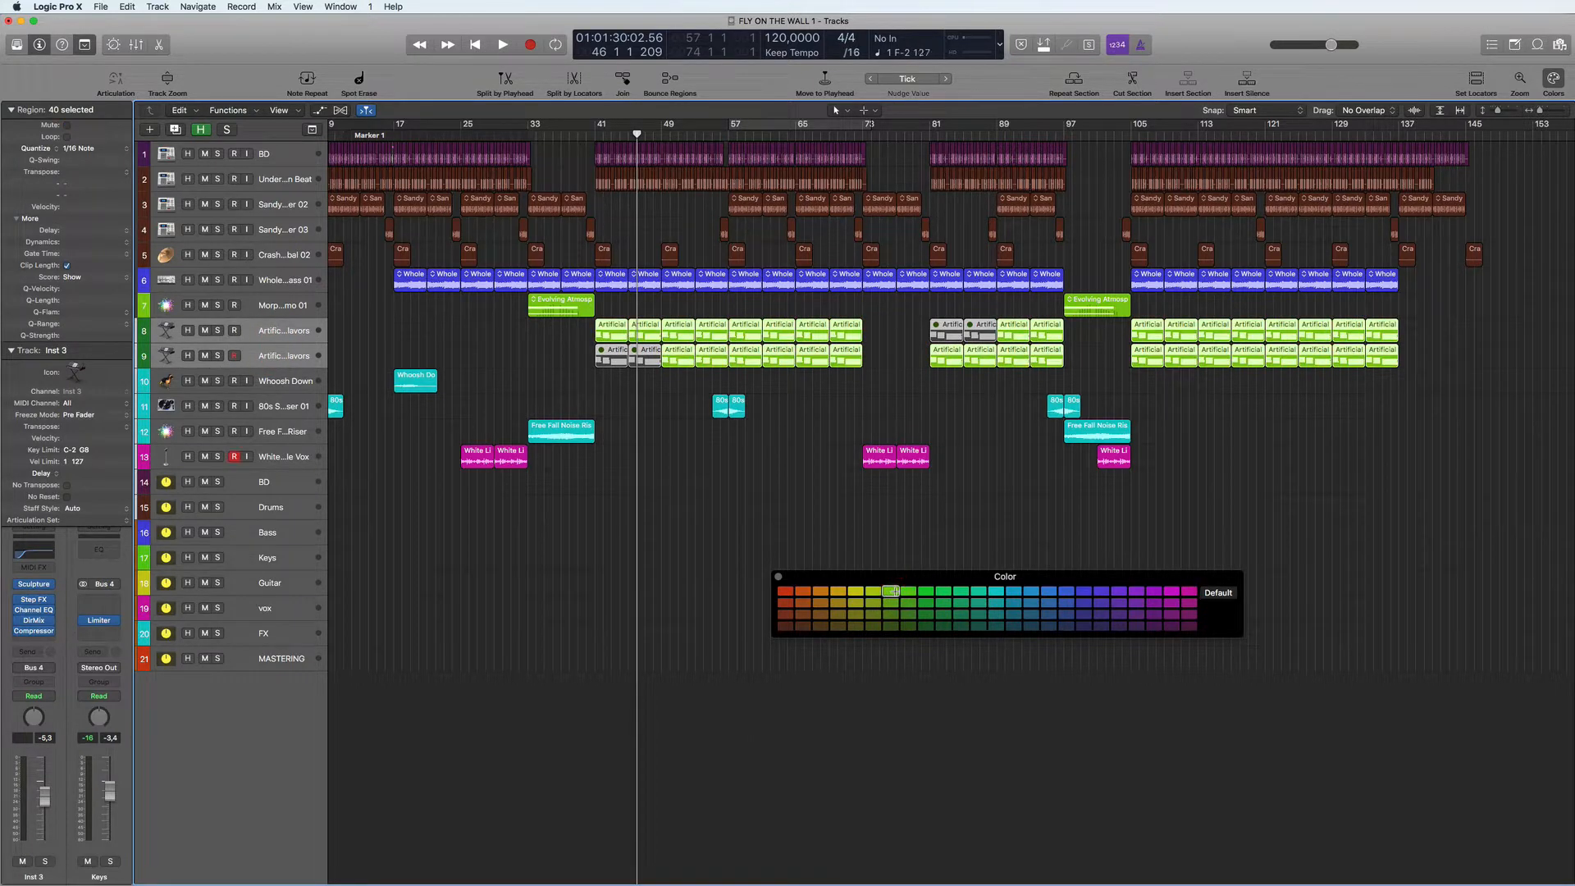
{"action": "key", "text": "super"}
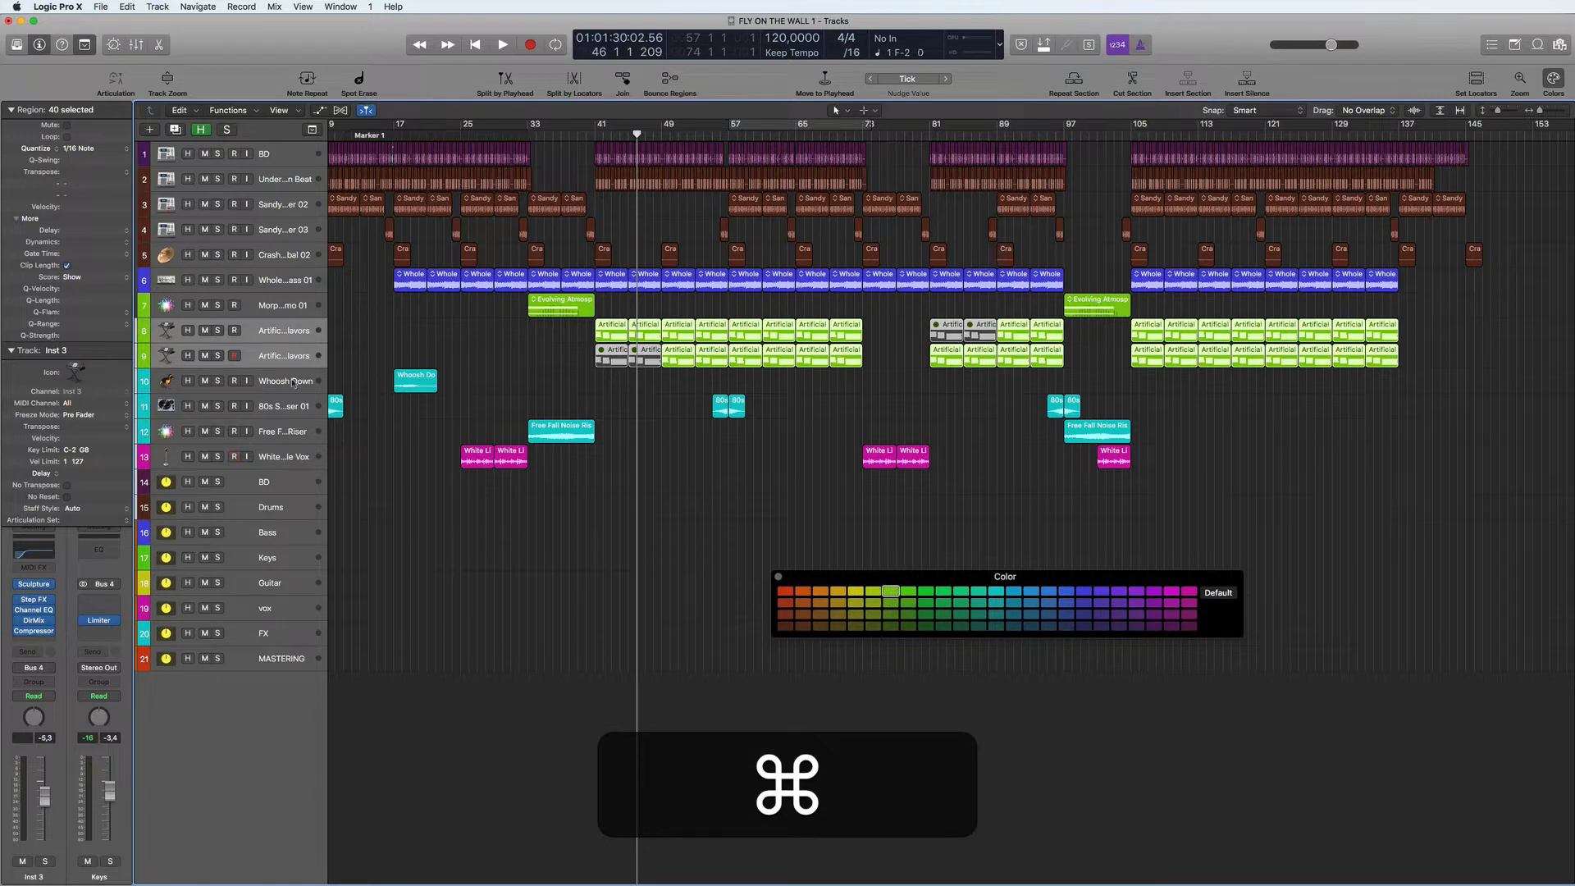
- Create one Retro Synth software instrument track below the second Artificial Flavors track, with its output on Bus 4 (Keys)
{"action": "left_click", "coordinate": [285, 306]}
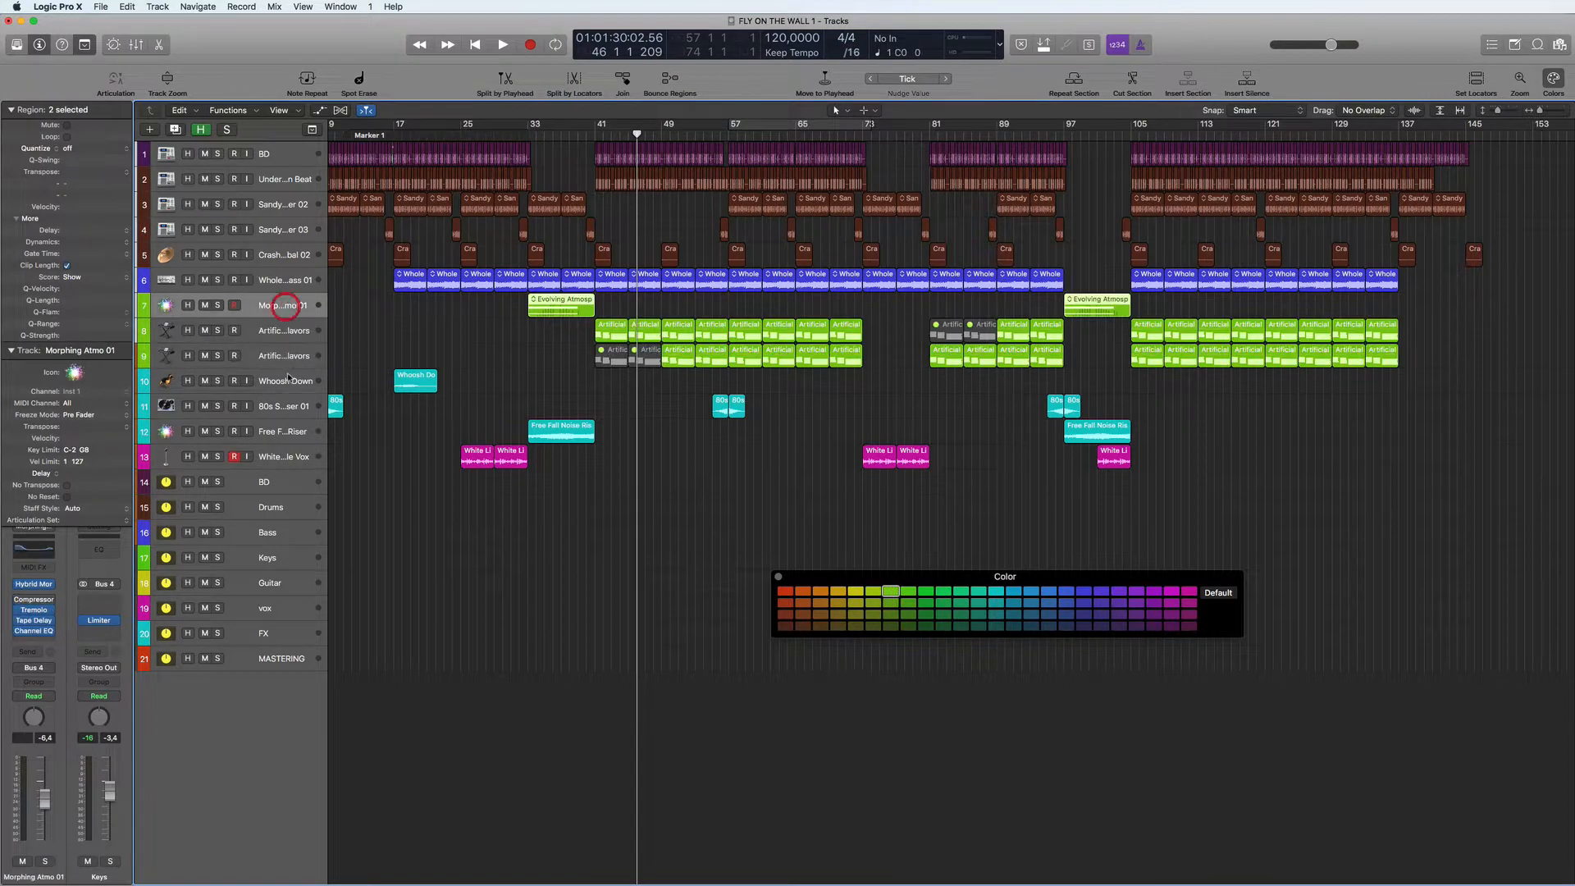
{"action": "left_click", "coordinate": [287, 363]}
{"action": "key", "text": "alt+super+n"}
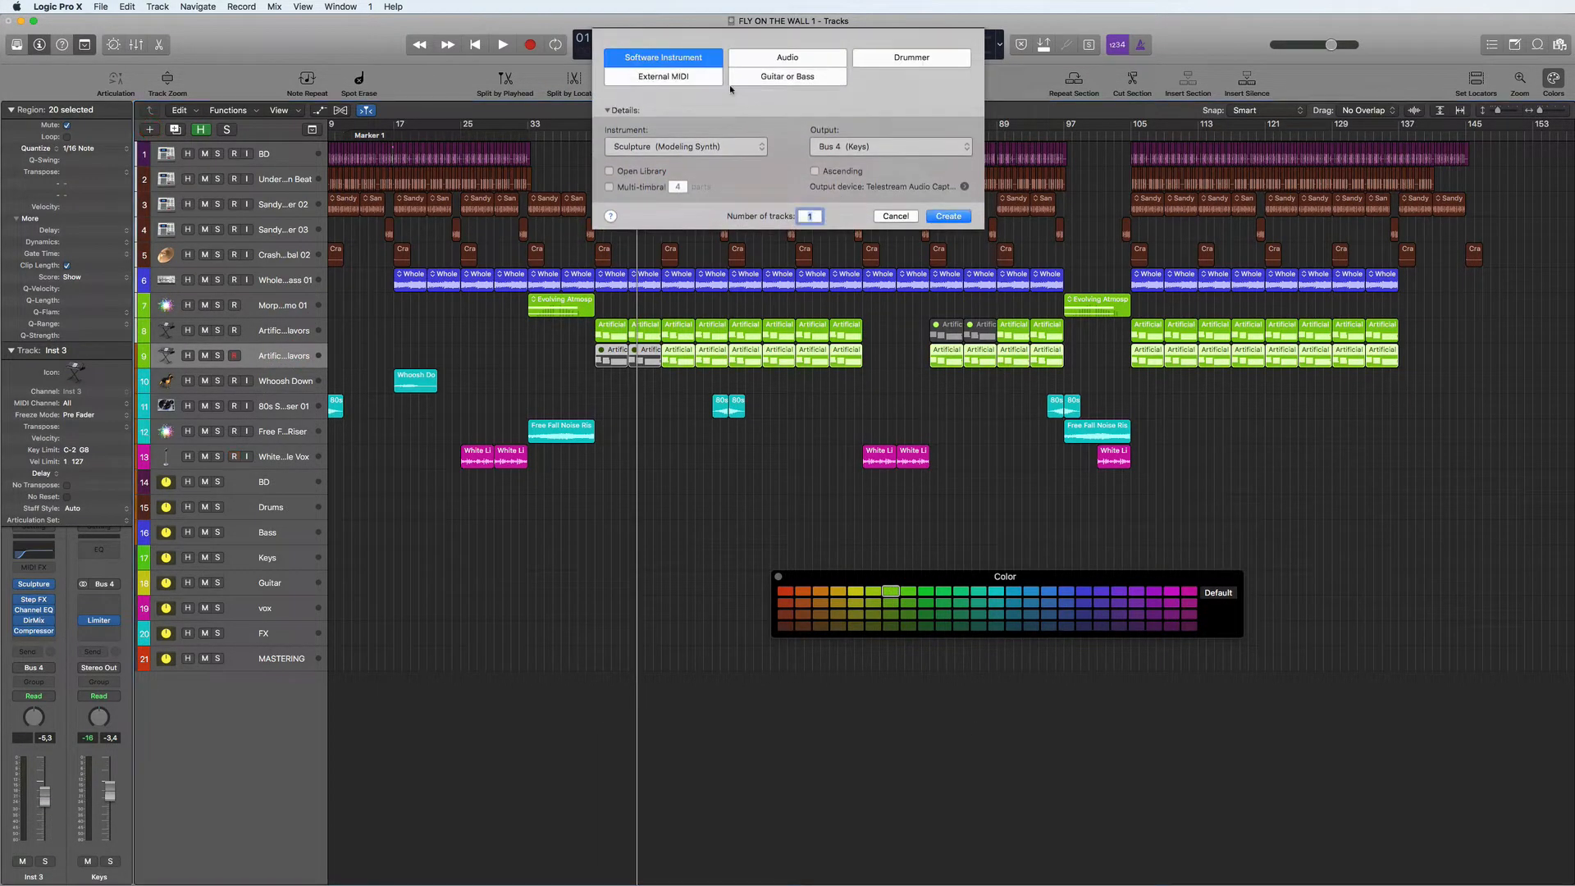
{"action": "left_click", "coordinate": [762, 151]}
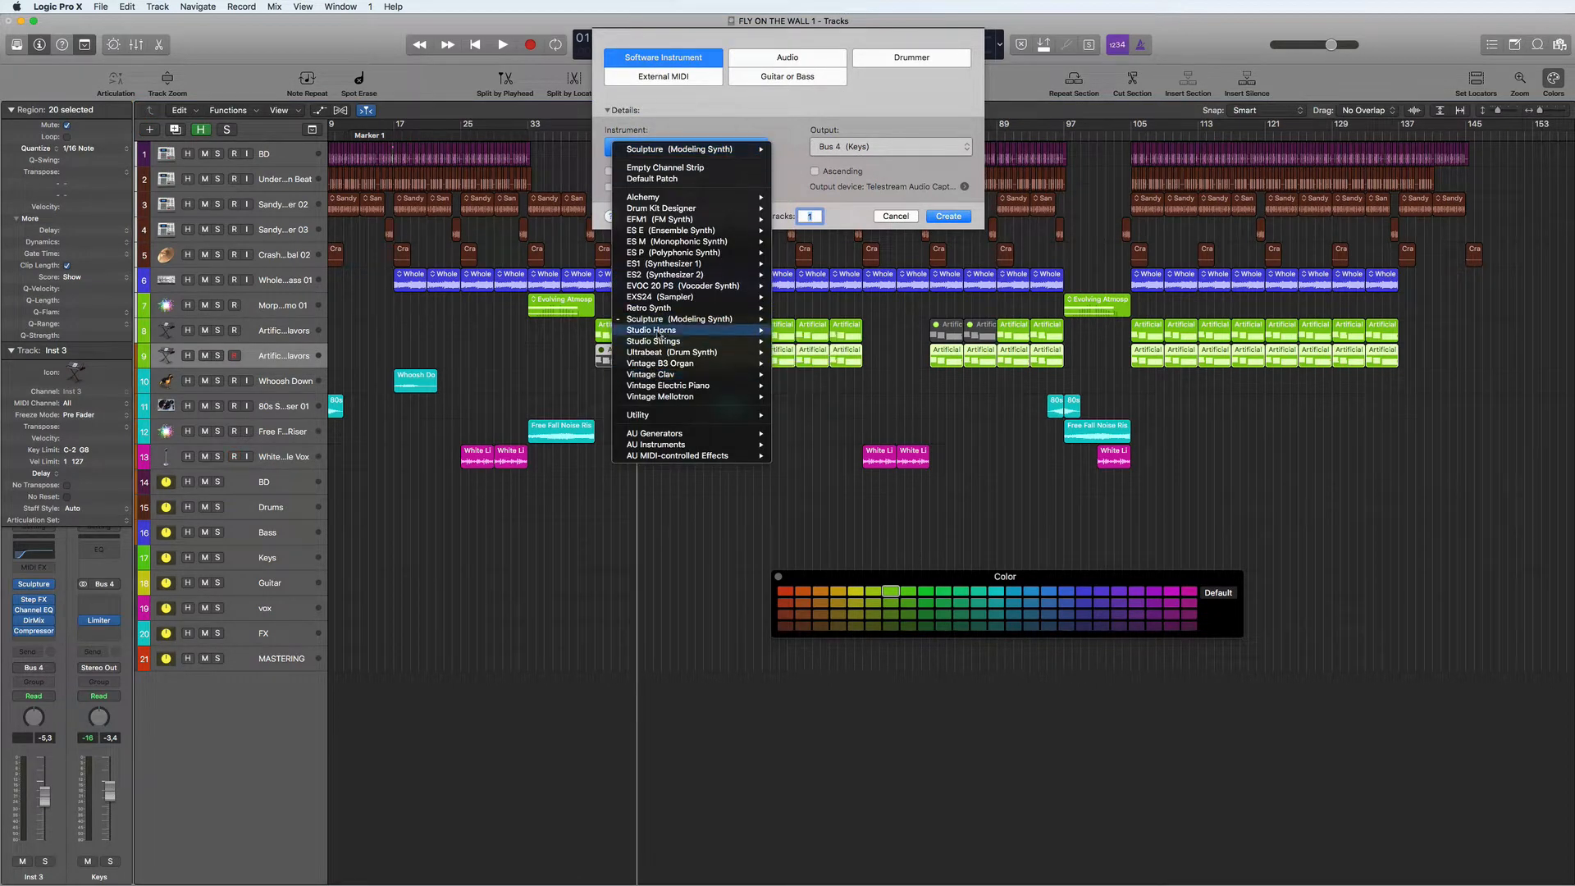
{"action": "mouse_move", "coordinate": [660, 310]}
{"action": "left_click", "coordinate": [802, 309]}
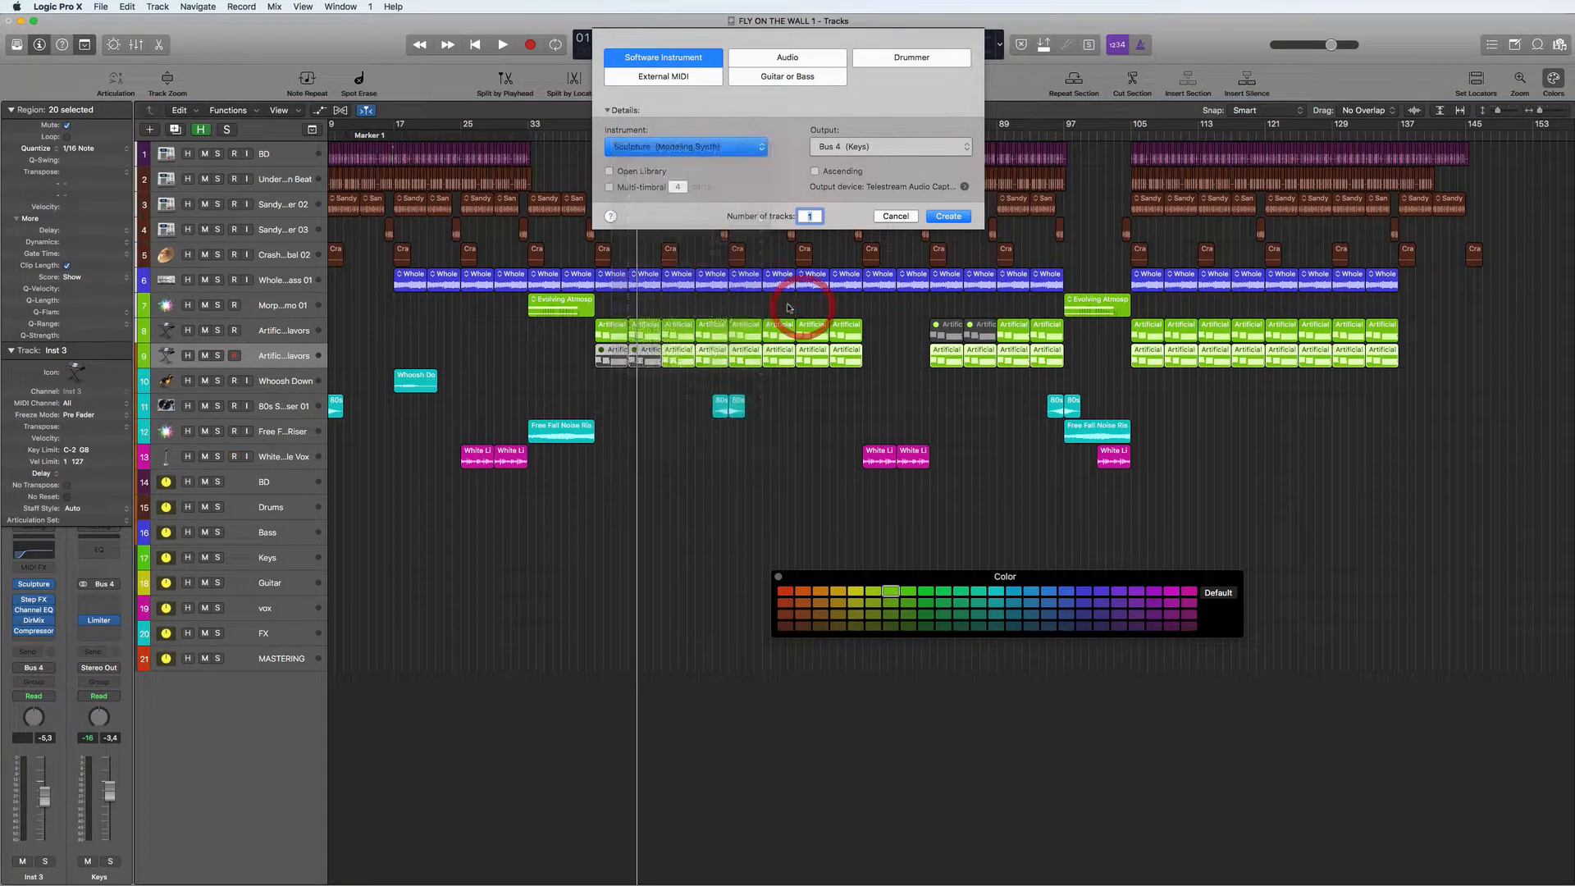
{"action": "left_click", "coordinate": [947, 216]}
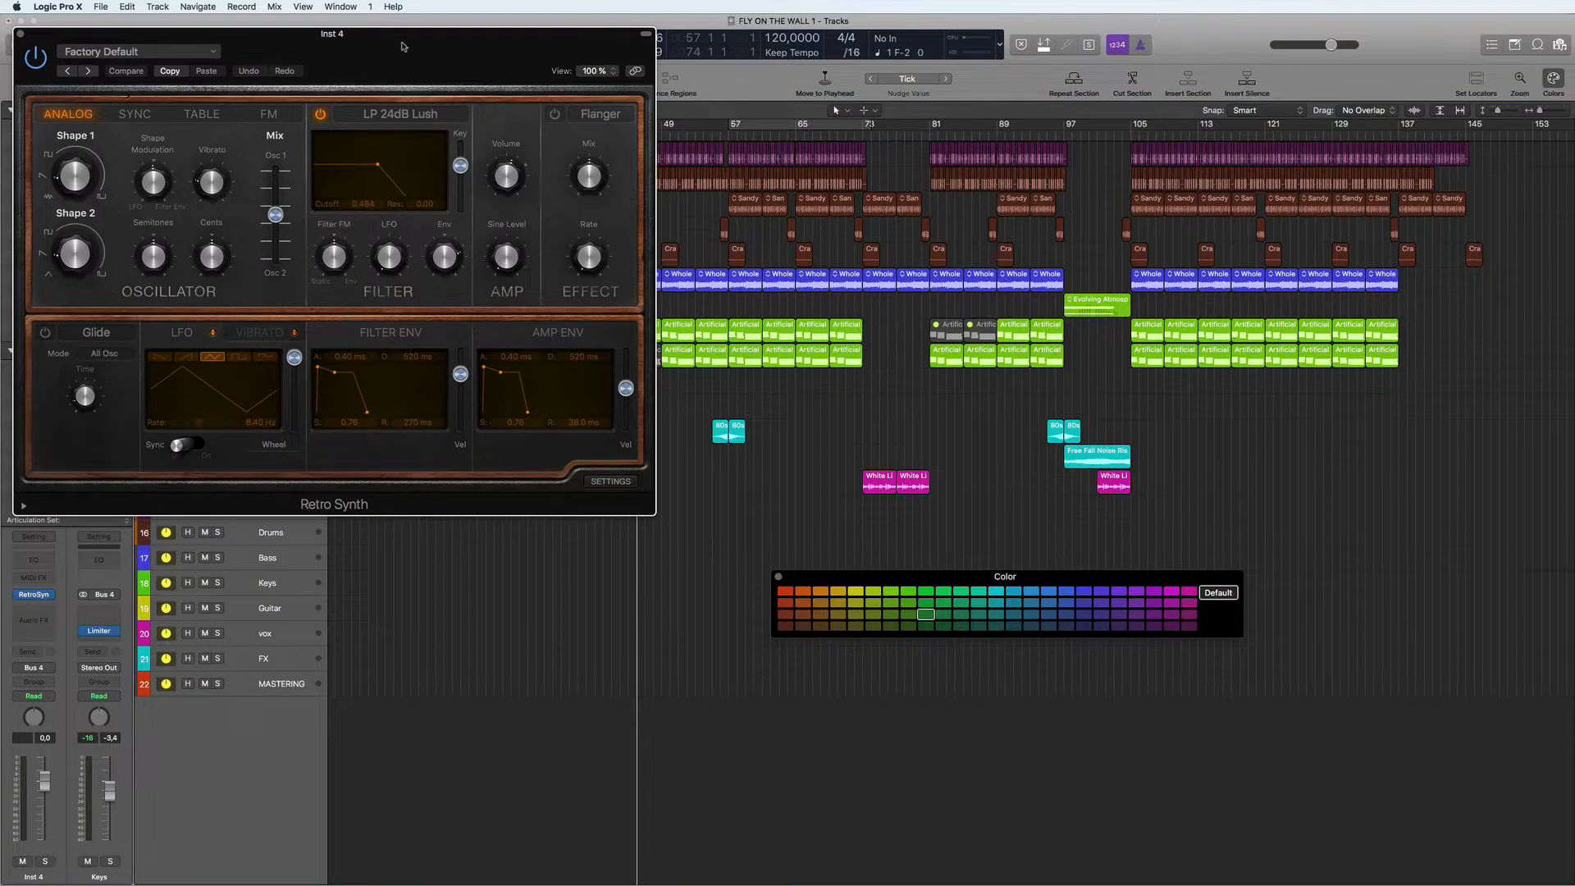
- Try the Modulator synth lead preset in Retro Synth, switch to Simple Analog Lead, and close the plug-in window
{"action": "left_click_drag", "start_coordinate": [401, 46], "coordinate": [614, 165]}
{"action": "left_click", "coordinate": [350, 174]}
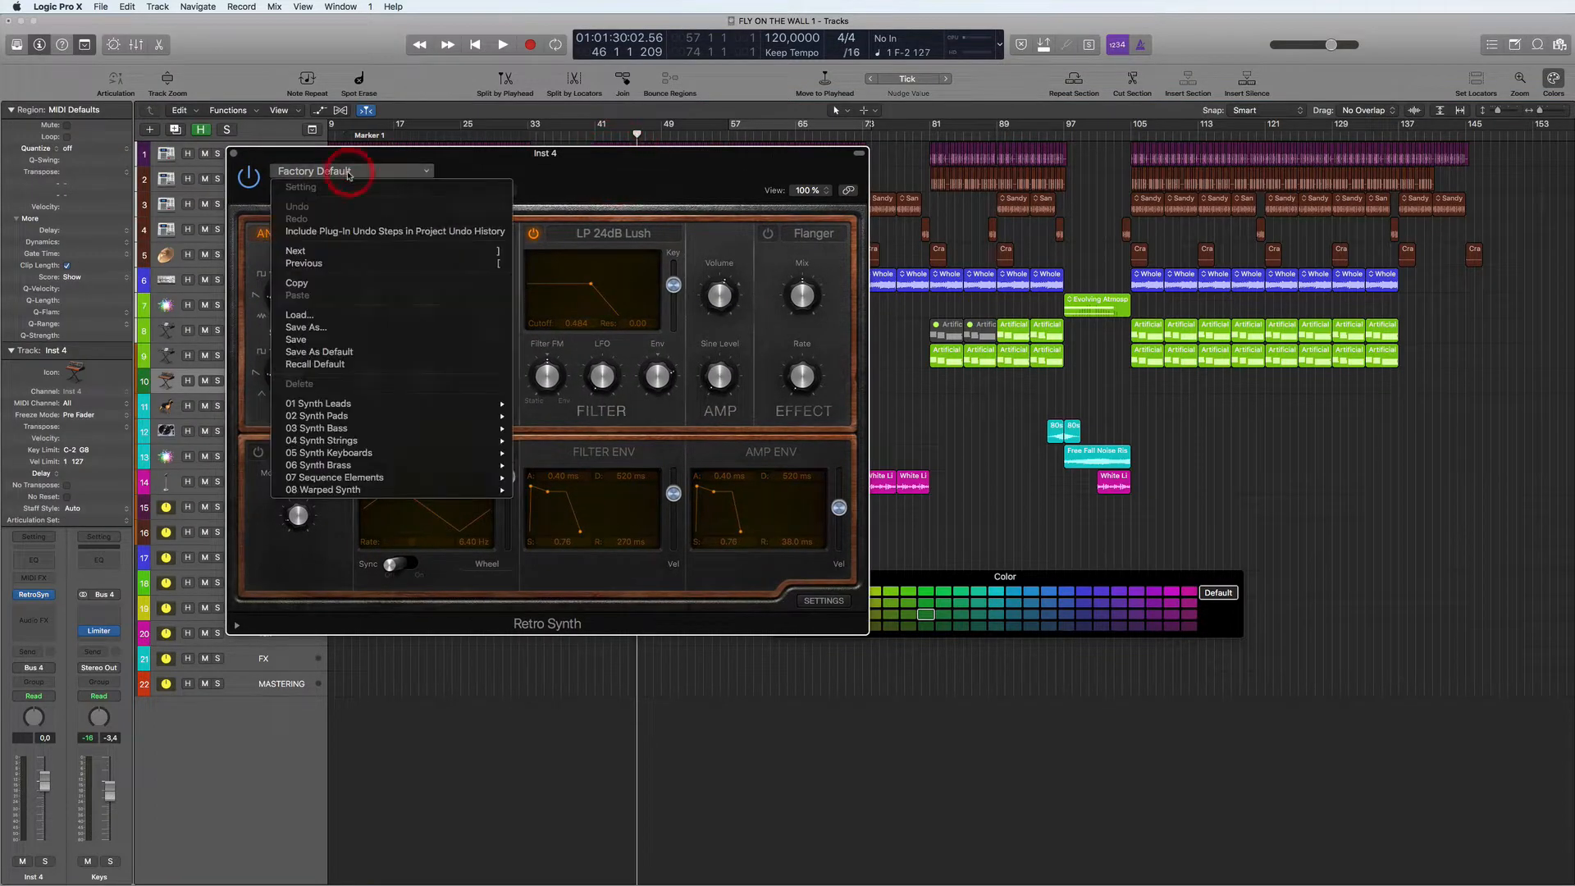
{"action": "mouse_move", "coordinate": [345, 404]}
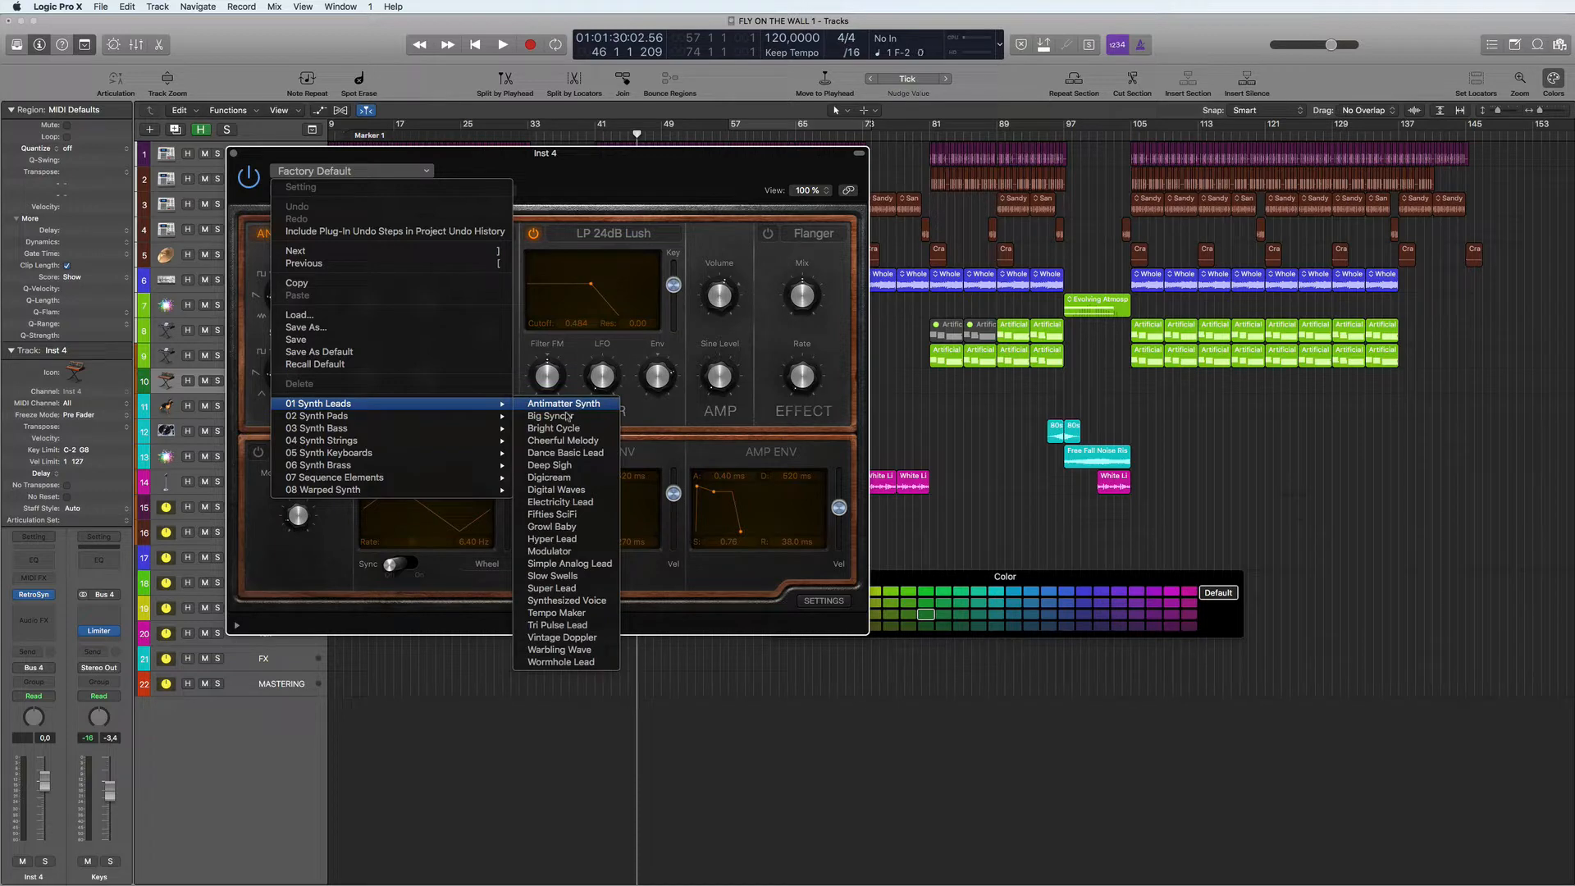
{"action": "left_click", "coordinate": [565, 552]}
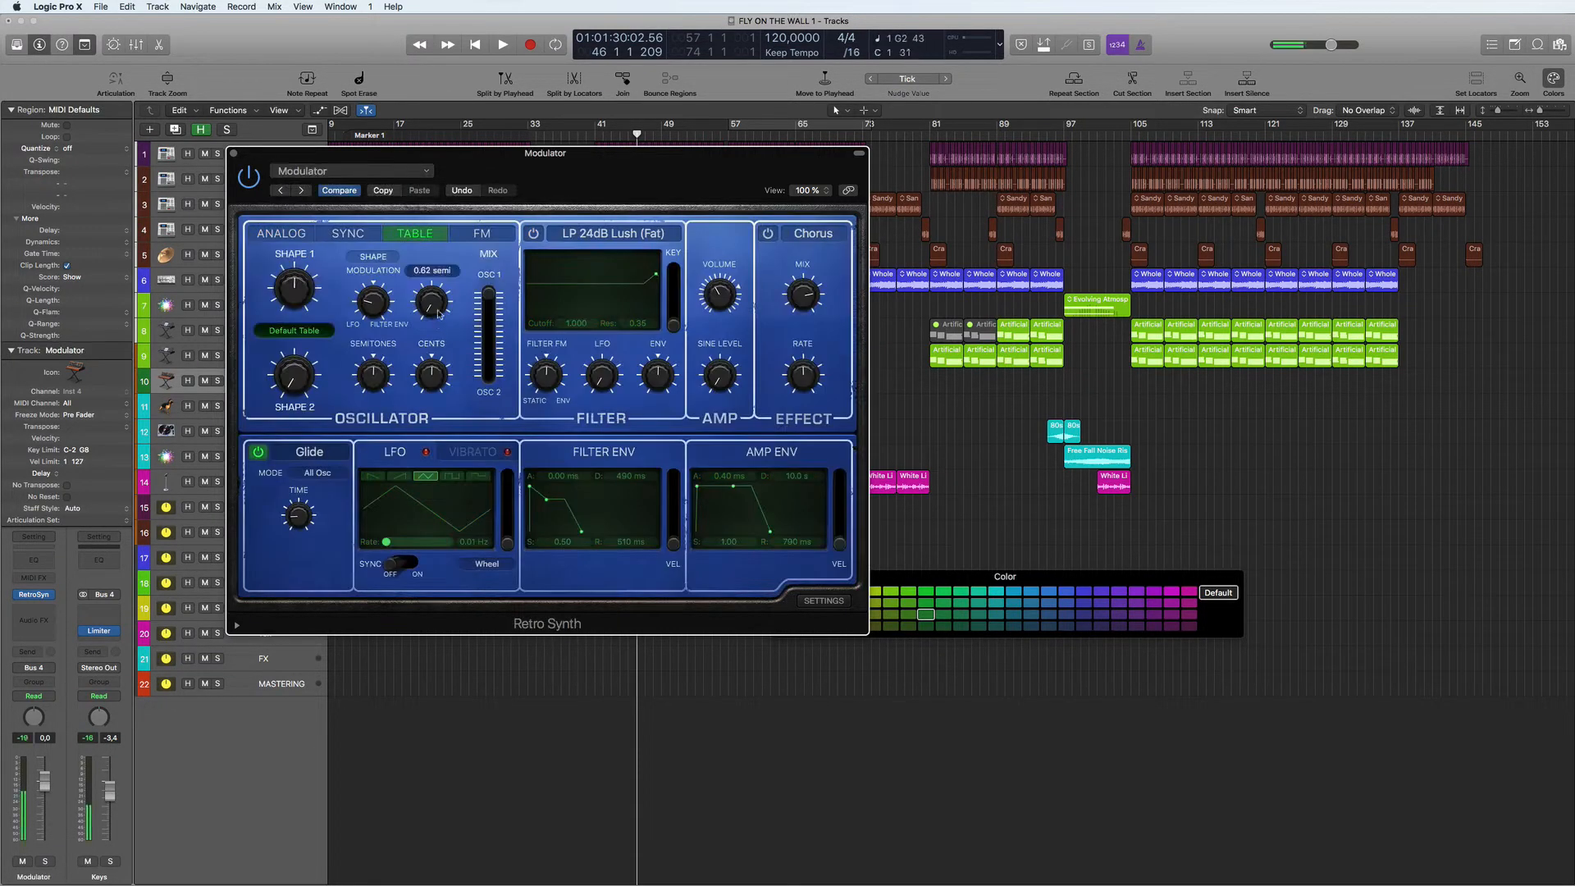
{"action": "left_click", "coordinate": [300, 192]}
{"action": "left_click", "coordinate": [234, 153]}
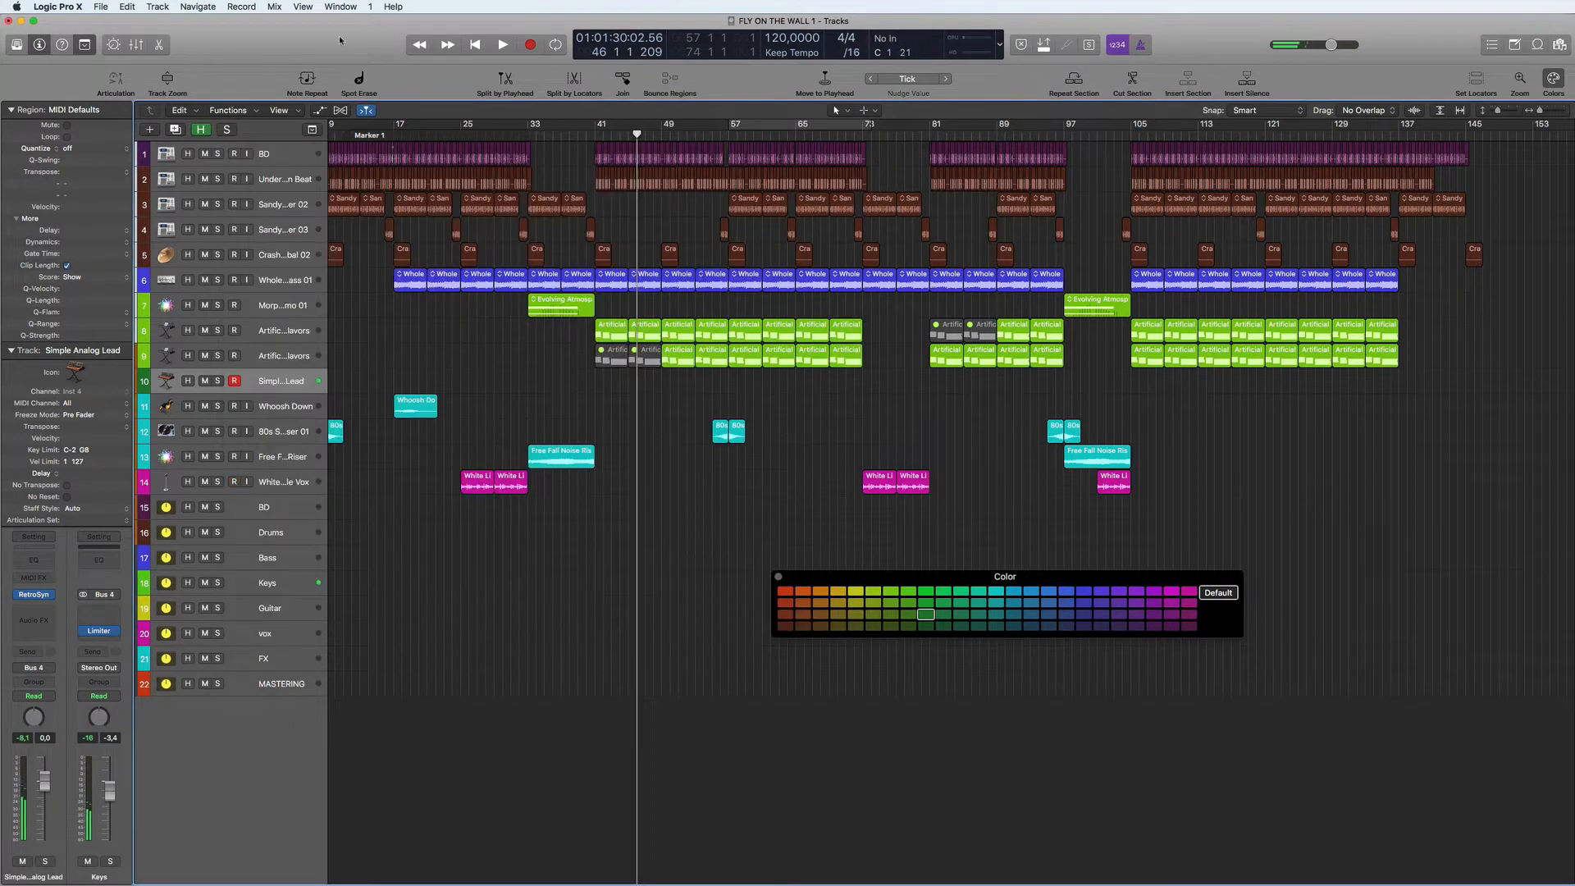
- Set the audio I/O buffer size to 256 samples in the preferences, apply the change and close the preferences window
{"action": "left_click", "coordinate": [101, 8]}
{"action": "mouse_move", "coordinate": [79, 6]}
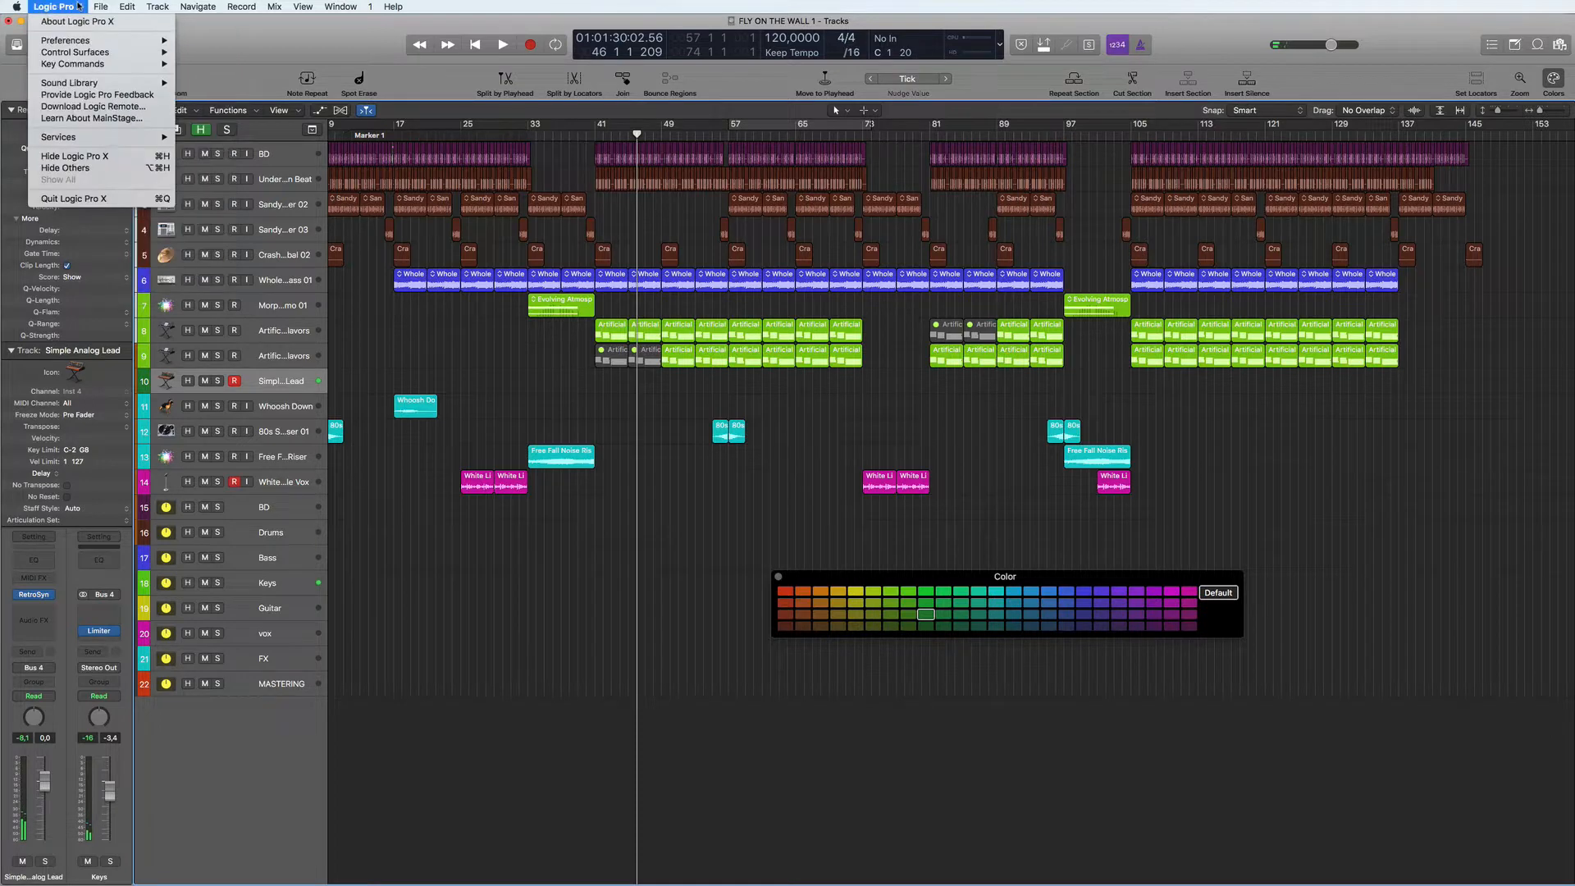
{"action": "mouse_move", "coordinate": [75, 39]}
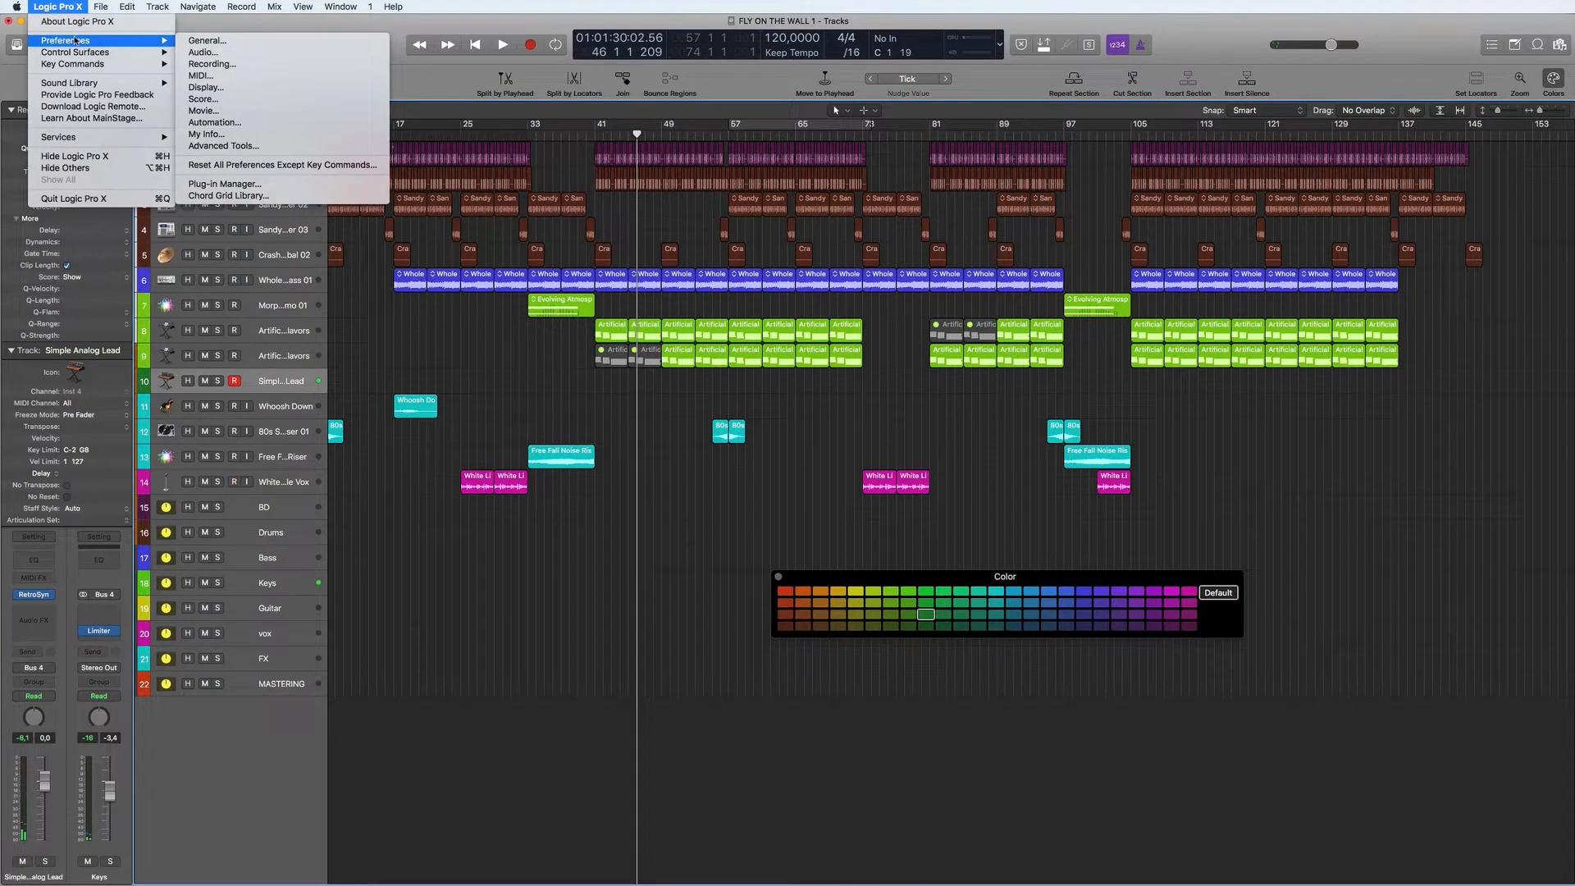
{"action": "left_click", "coordinate": [259, 53]}
{"action": "left_click", "coordinate": [1387, 473]}
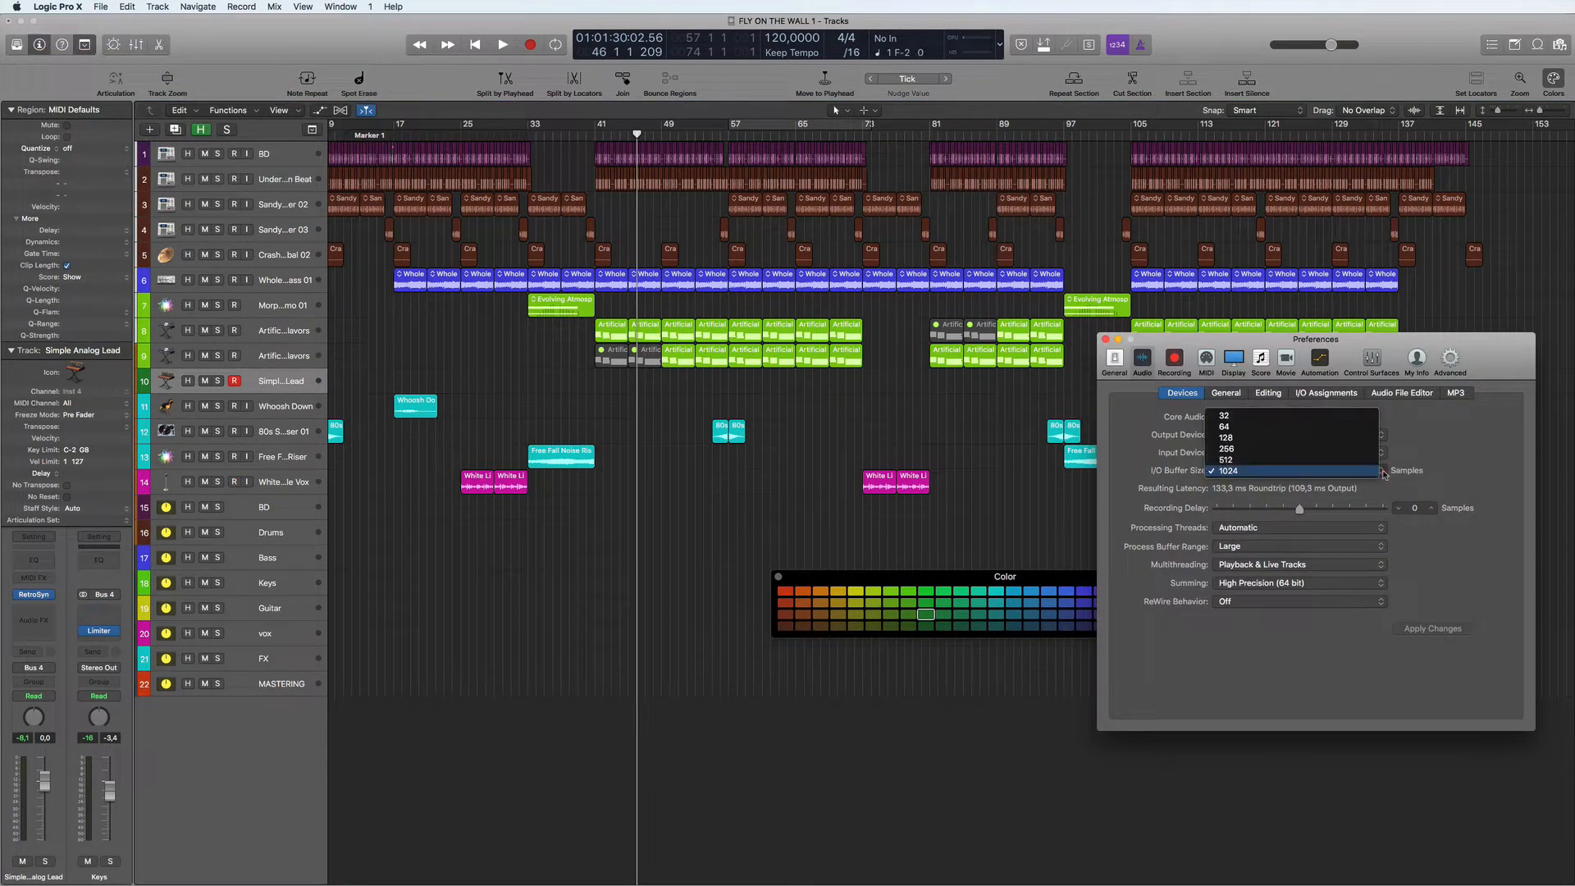
{"action": "left_click", "coordinate": [1235, 450]}
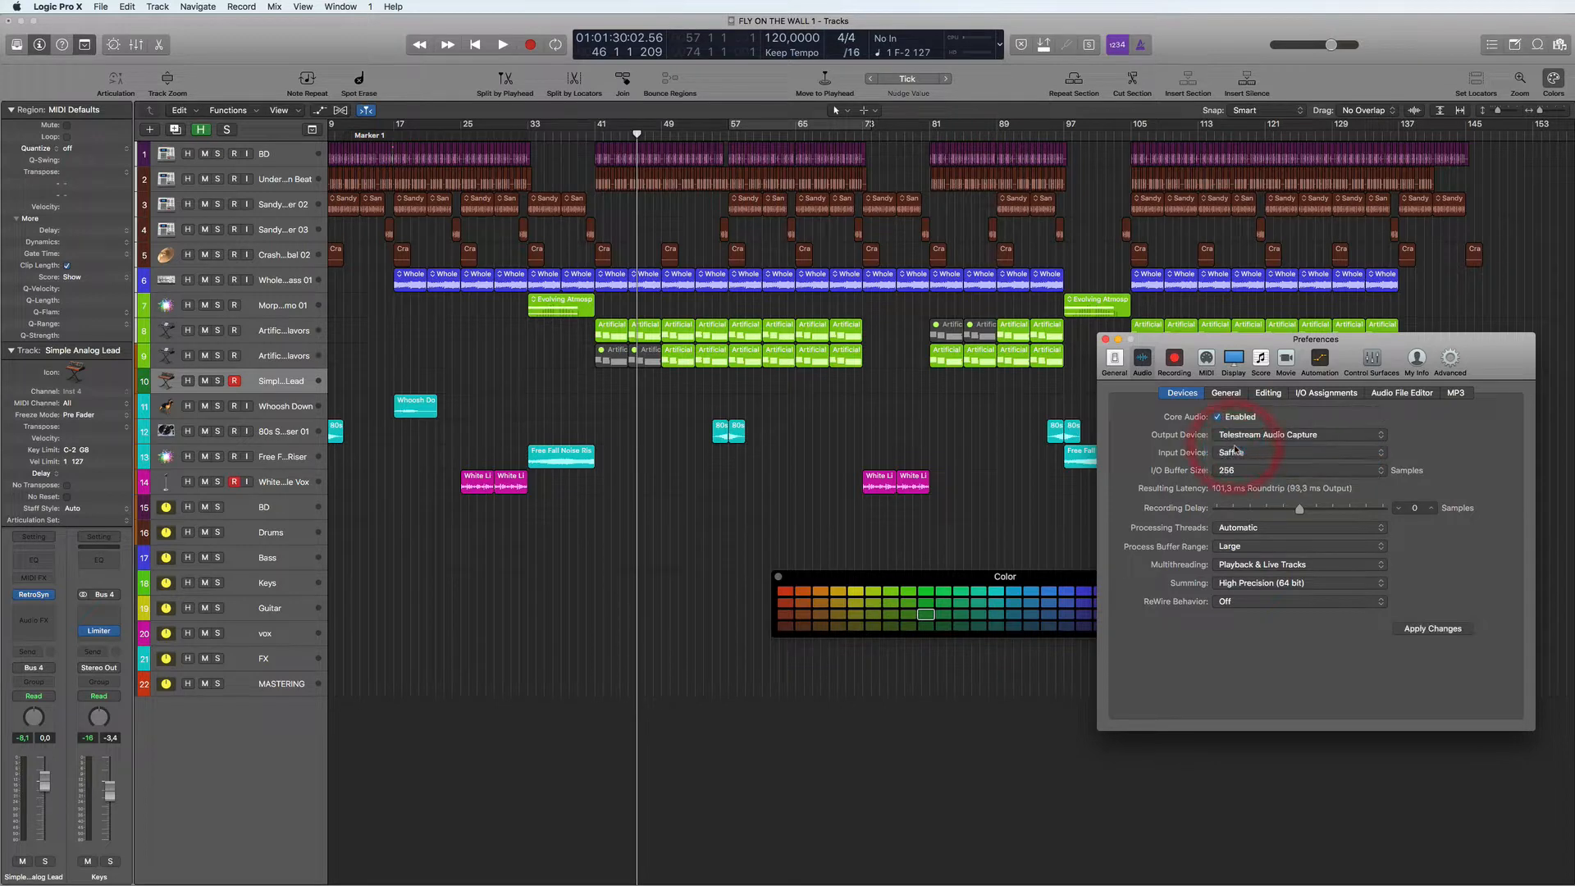
{"action": "left_click", "coordinate": [1434, 629]}
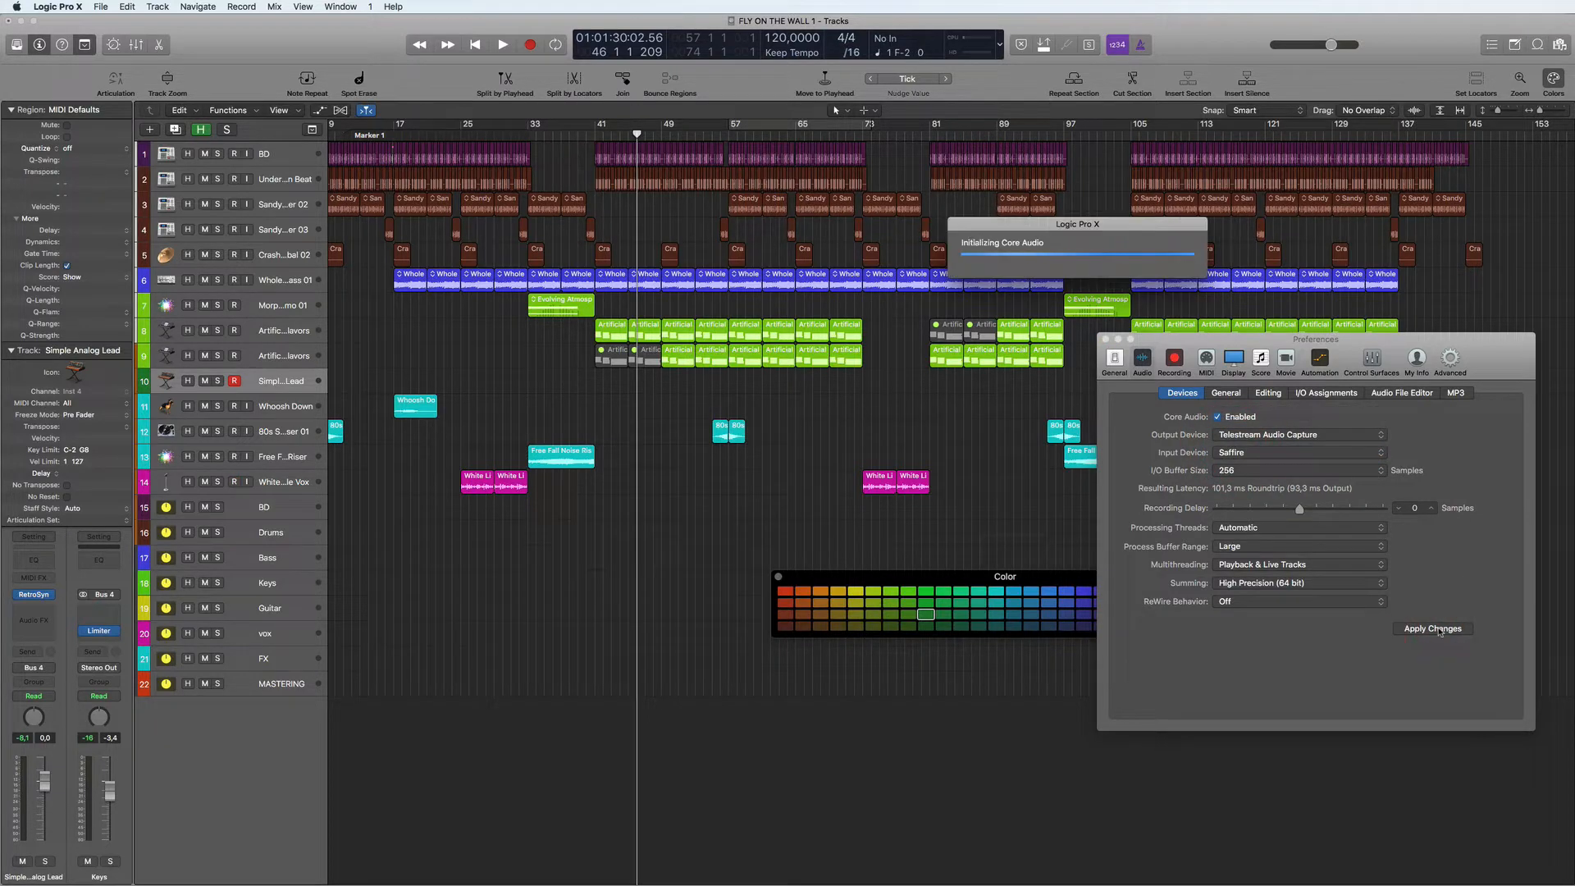
{"action": "key", "text": "super+w"}
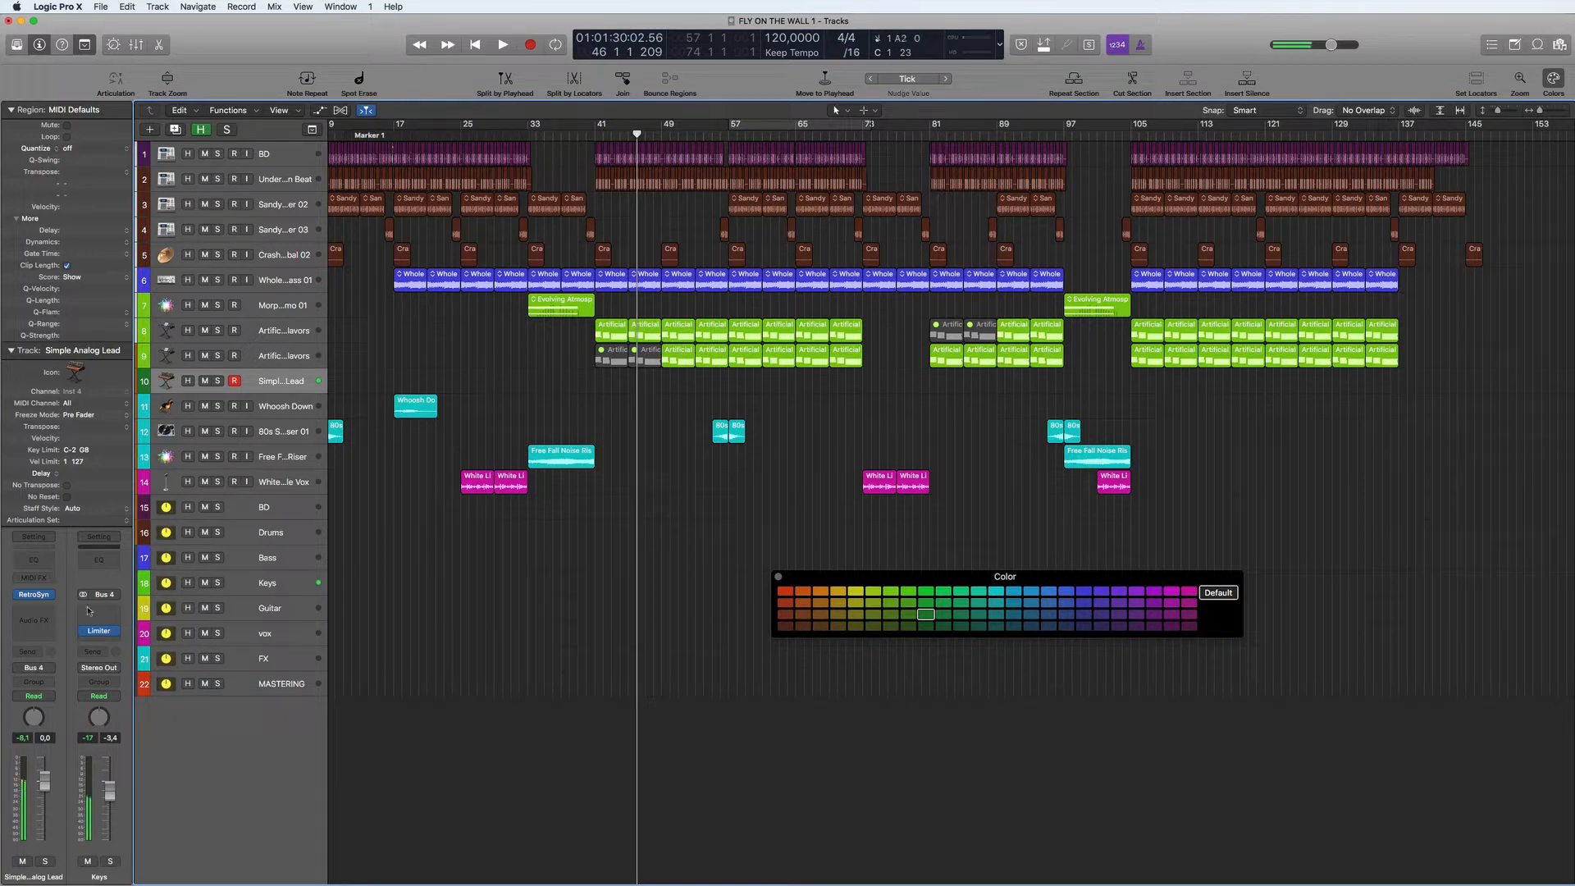
- Insert ChromaVerb as an audio effect on the Simple Analog Lead track and raise its decay to 2.20 s
{"action": "left_click", "coordinate": [49, 612]}
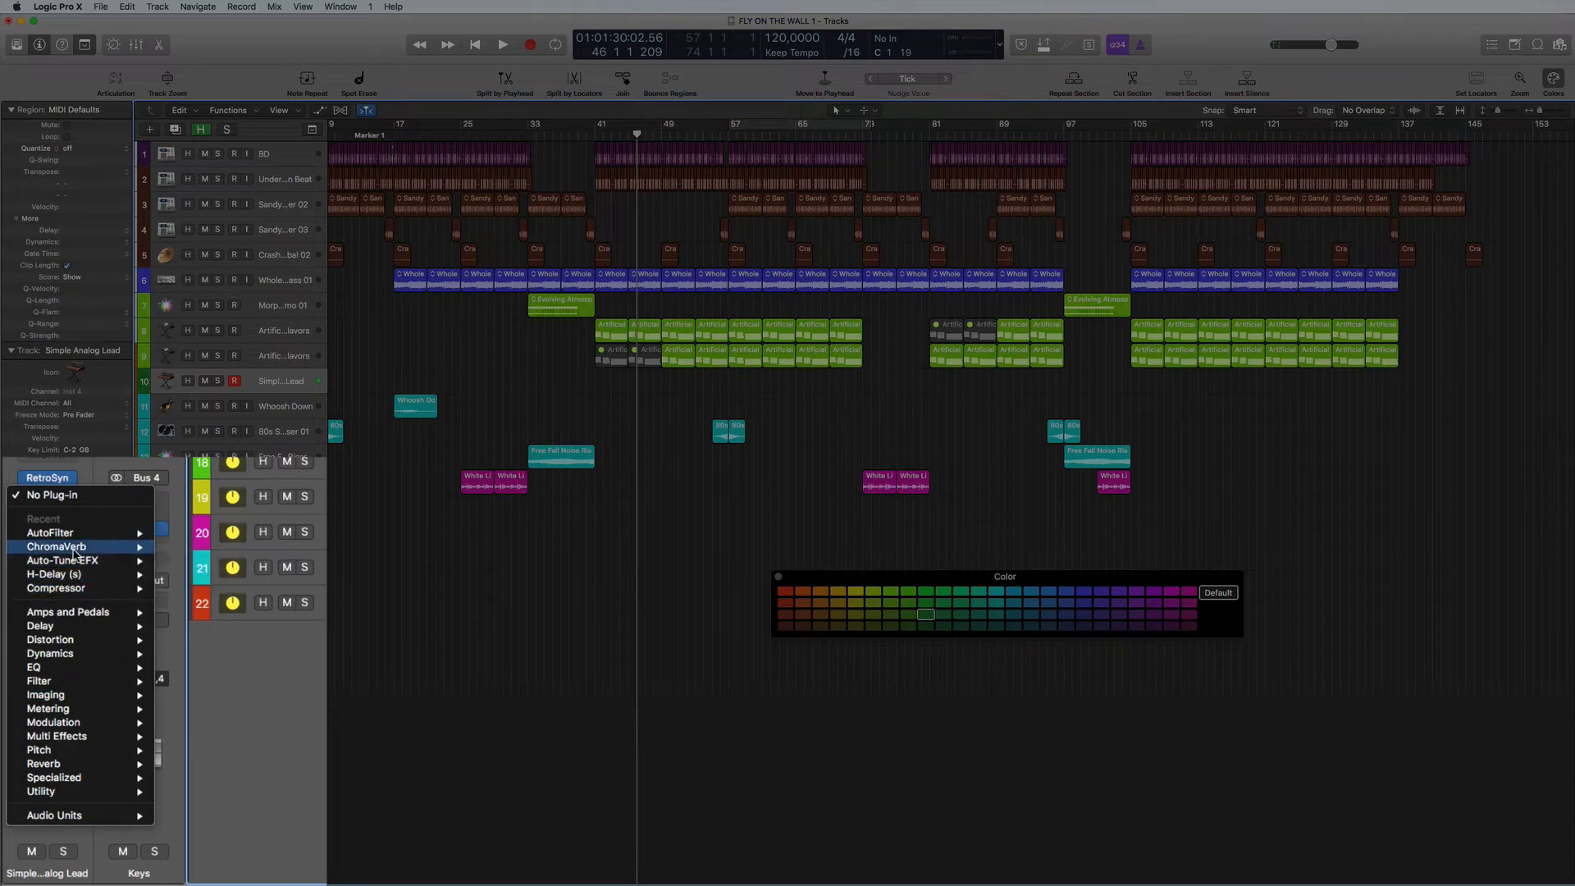
{"action": "mouse_move", "coordinate": [94, 548]}
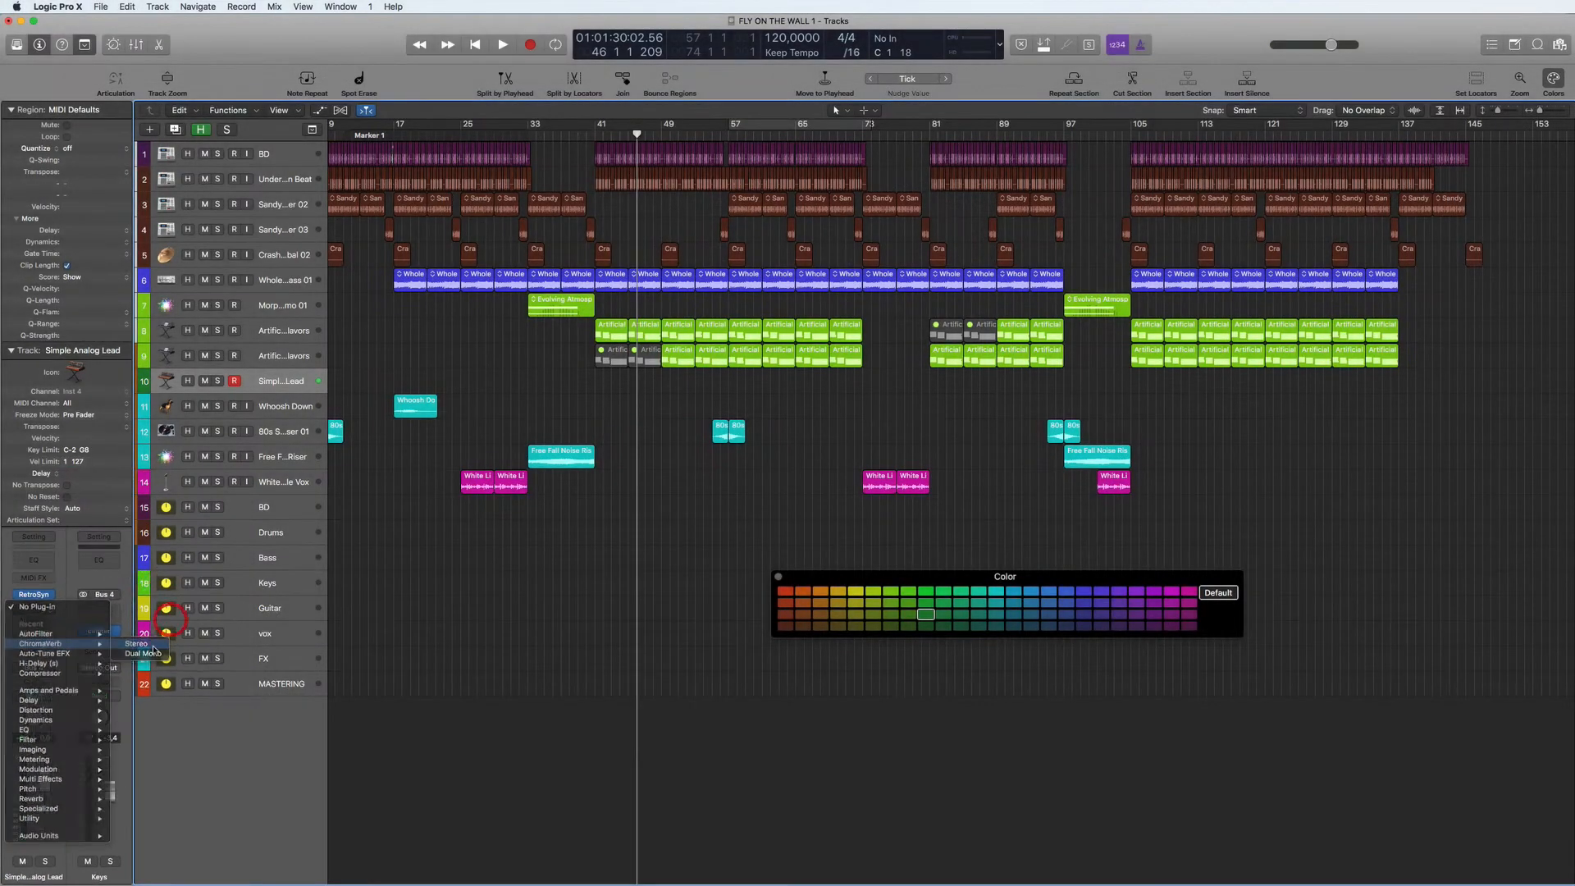
{"action": "left_click", "coordinate": [152, 650]}
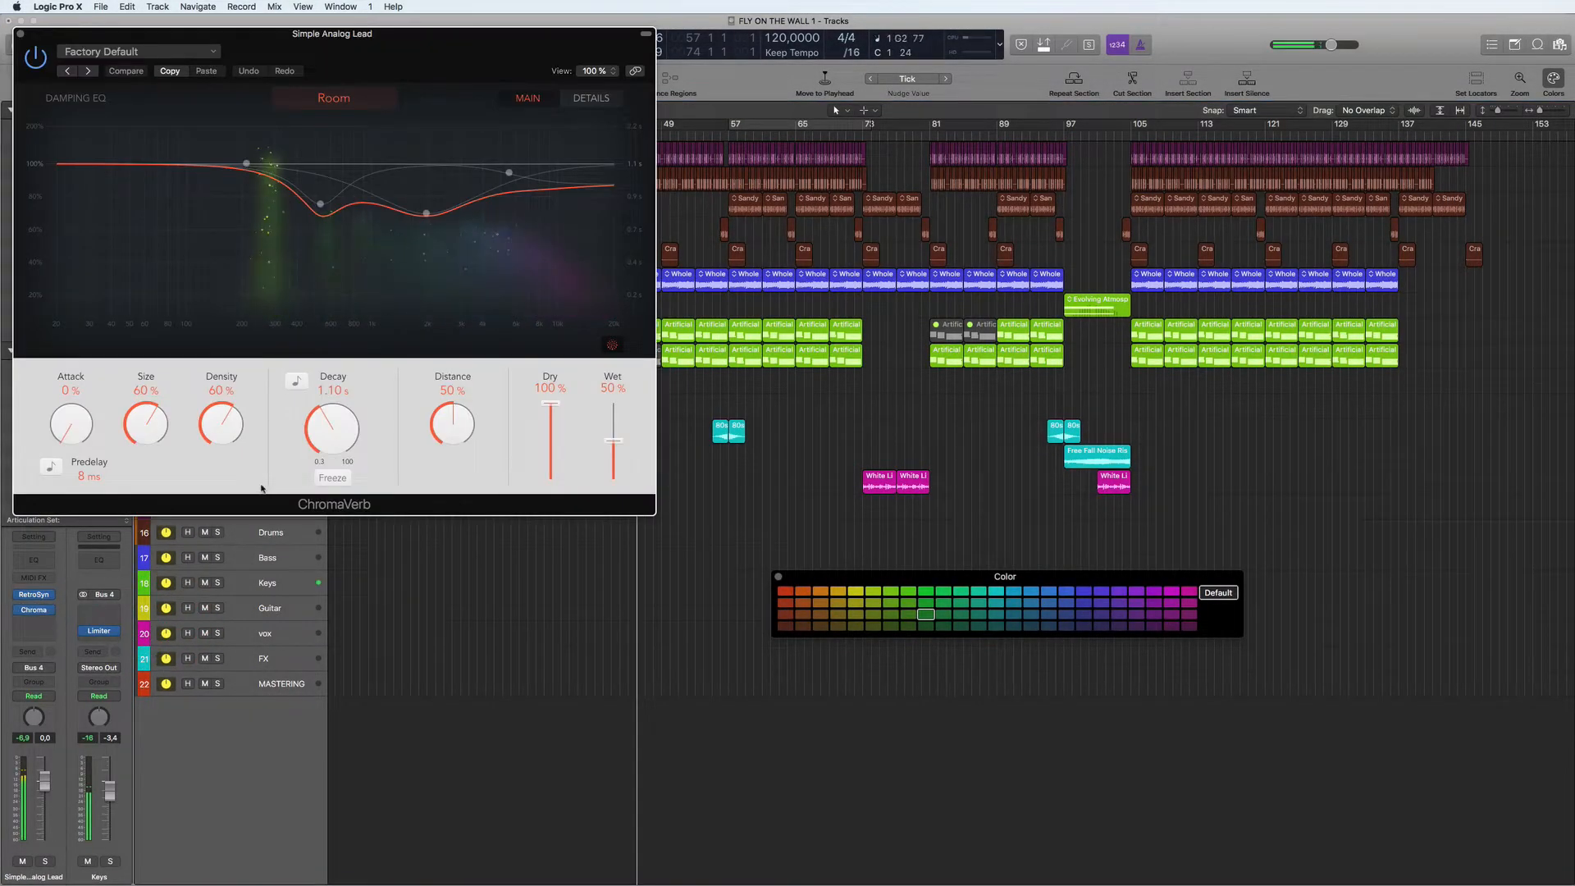
{"action": "left_click_drag", "start_coordinate": [324, 428], "coordinate": [323, 403]}
- Load ChromaVerb's Piano Concert hall preset, set its decay to 3.80 s and close the plug-in window
{"action": "left_click", "coordinate": [139, 50]}
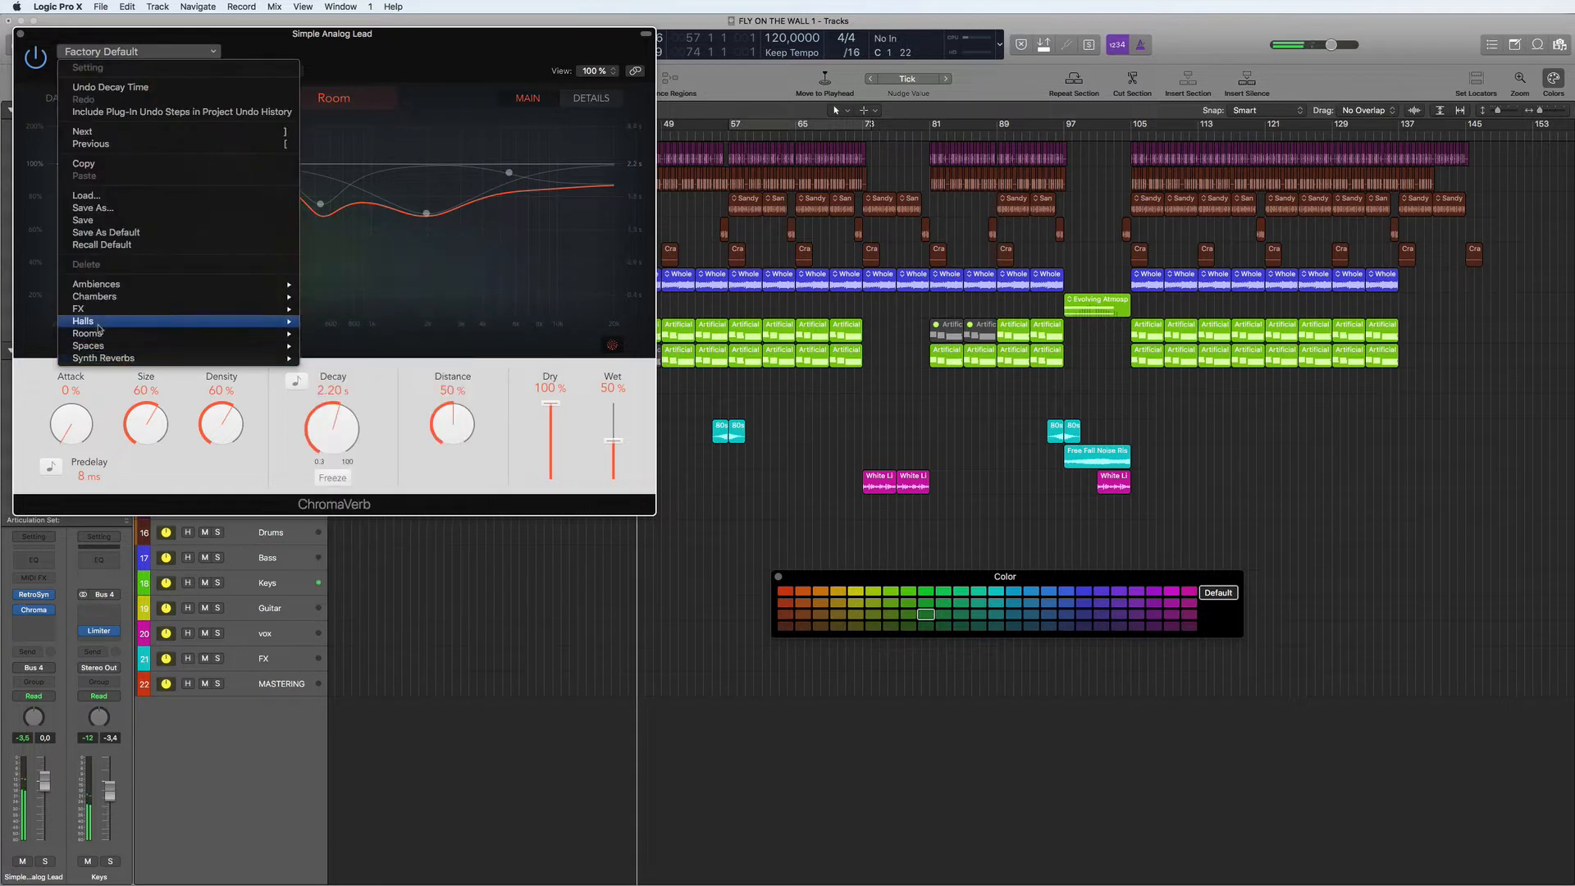
{"action": "mouse_move", "coordinate": [123, 321]}
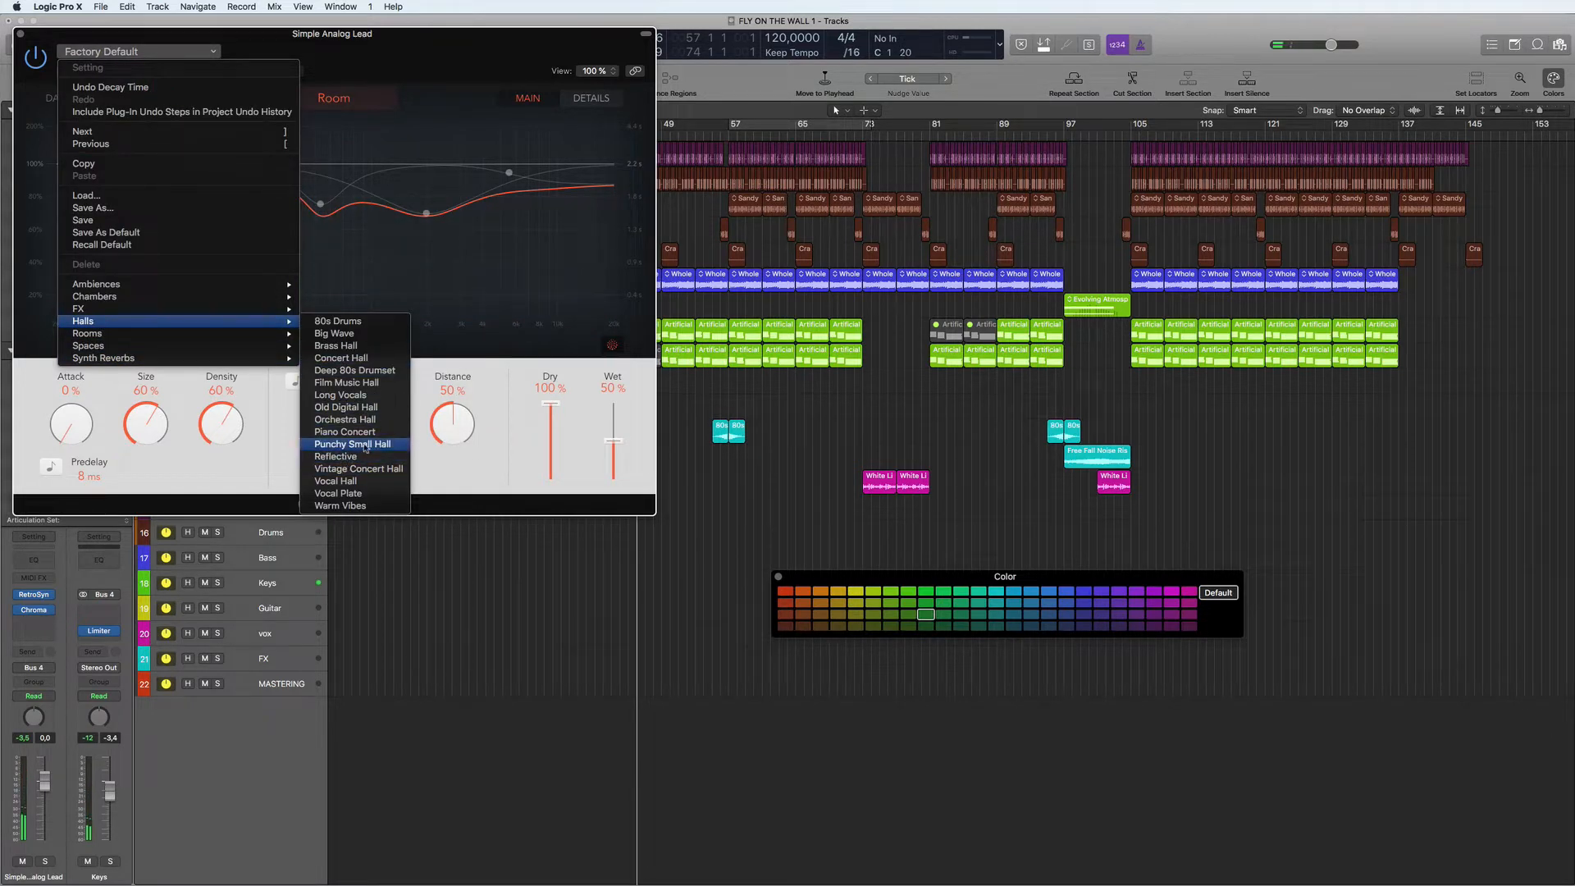
{"action": "left_click", "coordinate": [356, 432]}
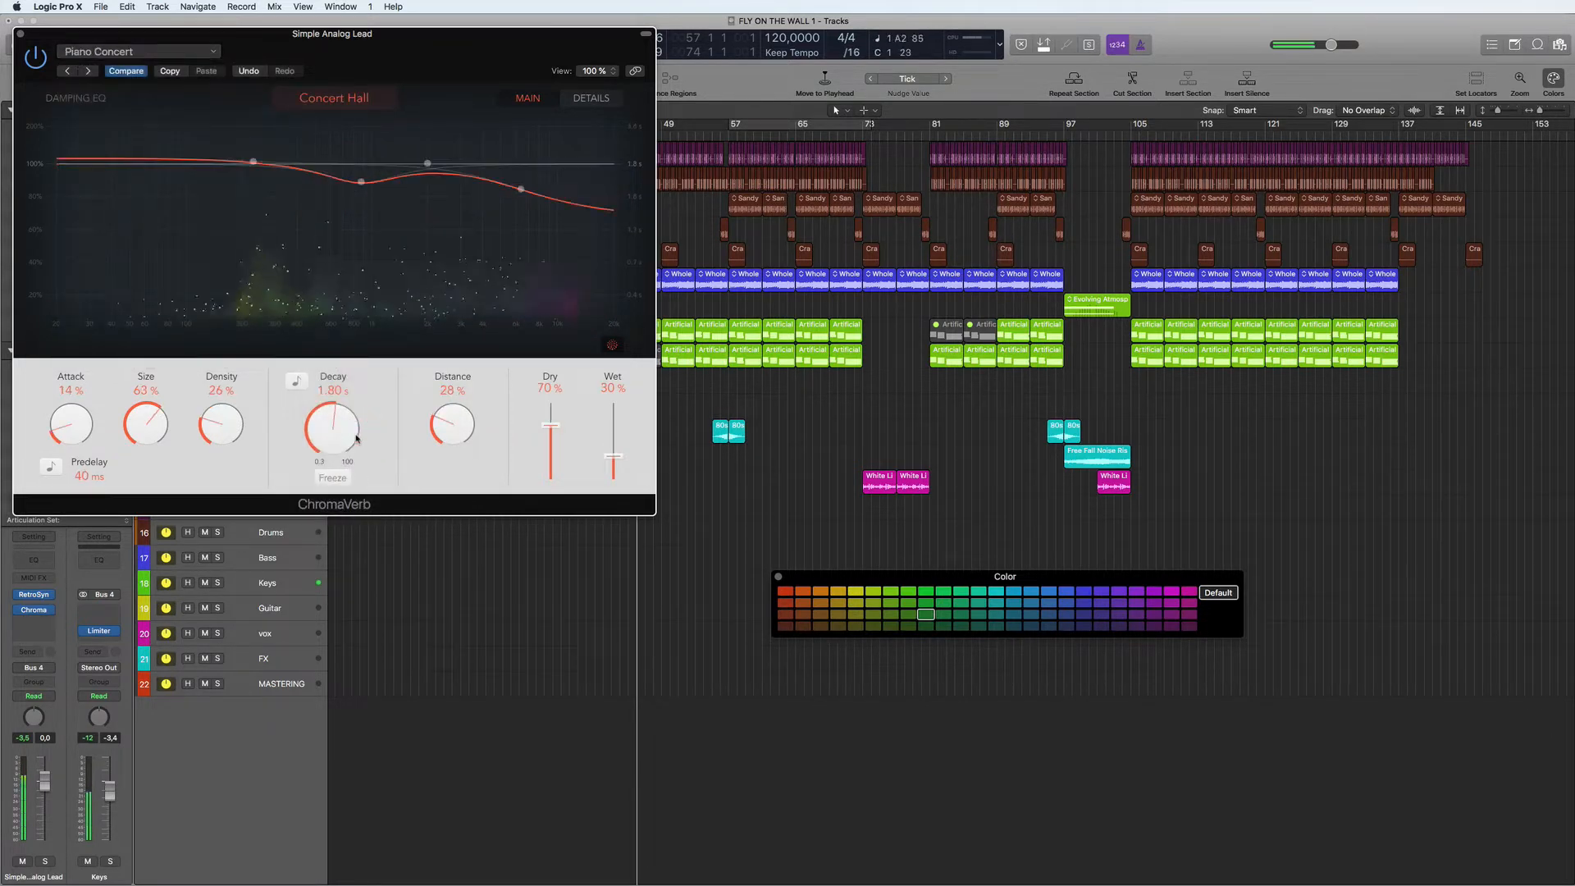
{"action": "left_click_drag", "start_coordinate": [333, 431], "coordinate": [331, 417]}
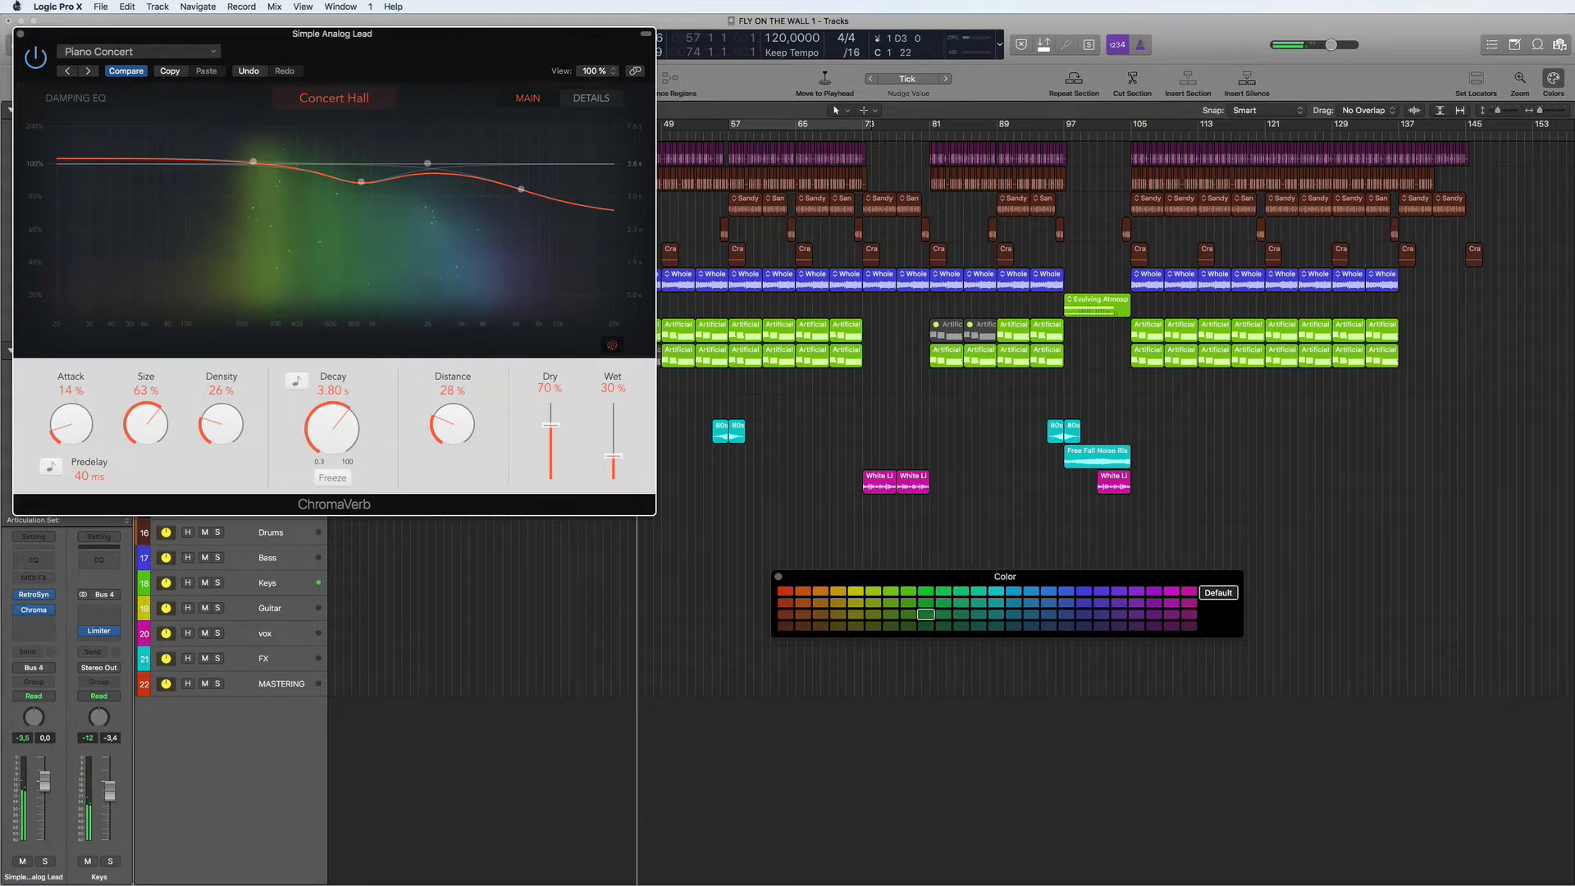
{"action": "key", "text": "super+w"}
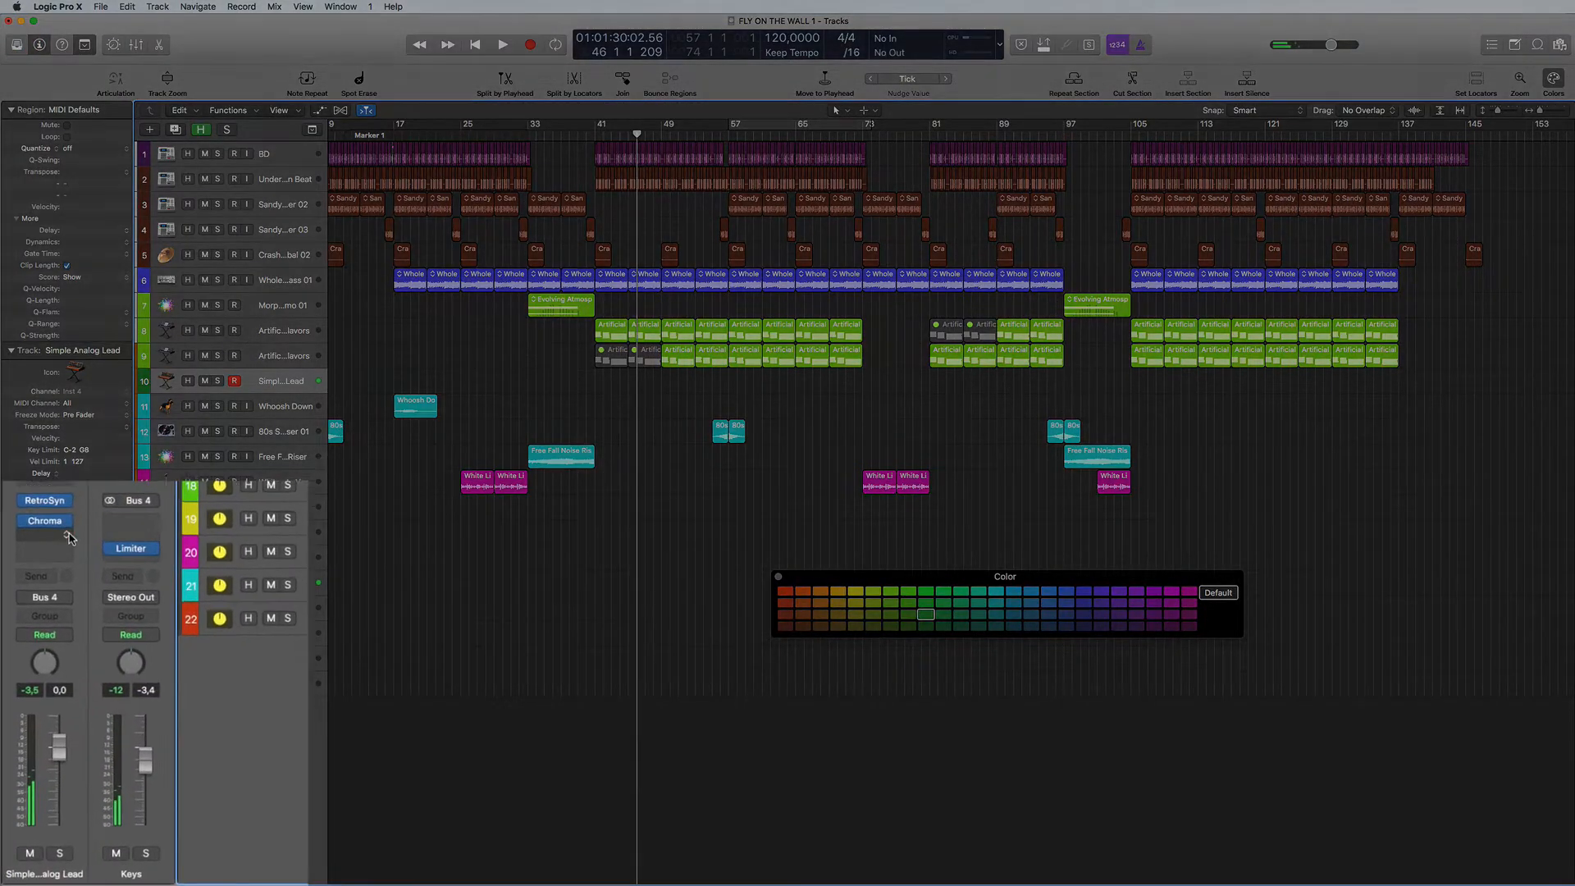
- Insert a stereo Stereo Delay after ChromaVerb on the lead track, load its Dual 1/8 Note preset and close the plug-in window
{"action": "left_click", "coordinate": [53, 622]}
{"action": "mouse_move", "coordinate": [39, 710]}
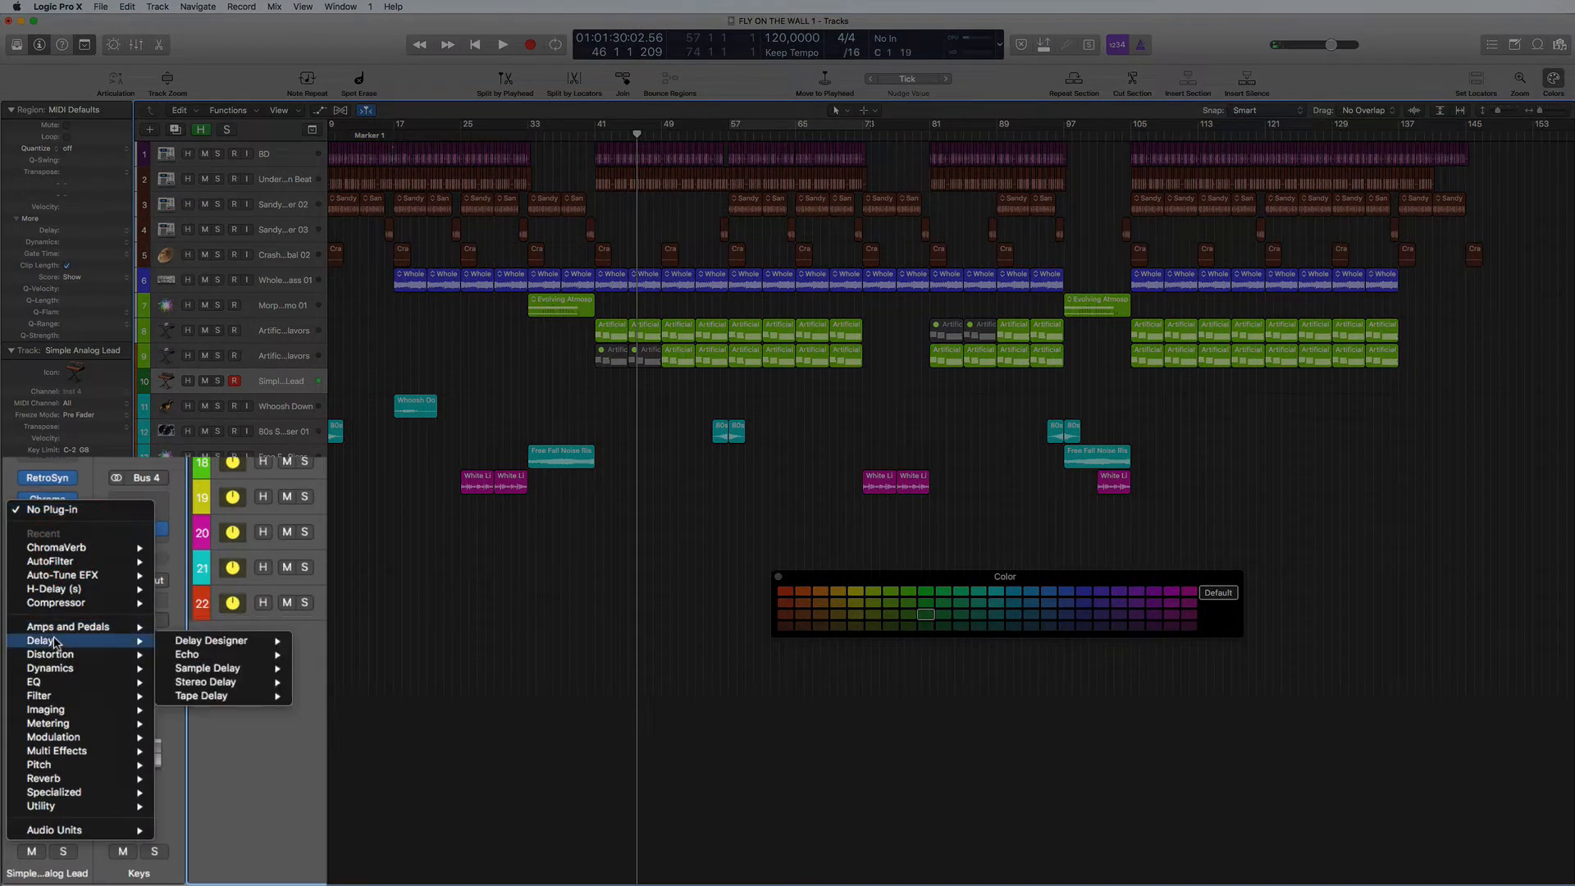
{"action": "mouse_move", "coordinate": [234, 683]}
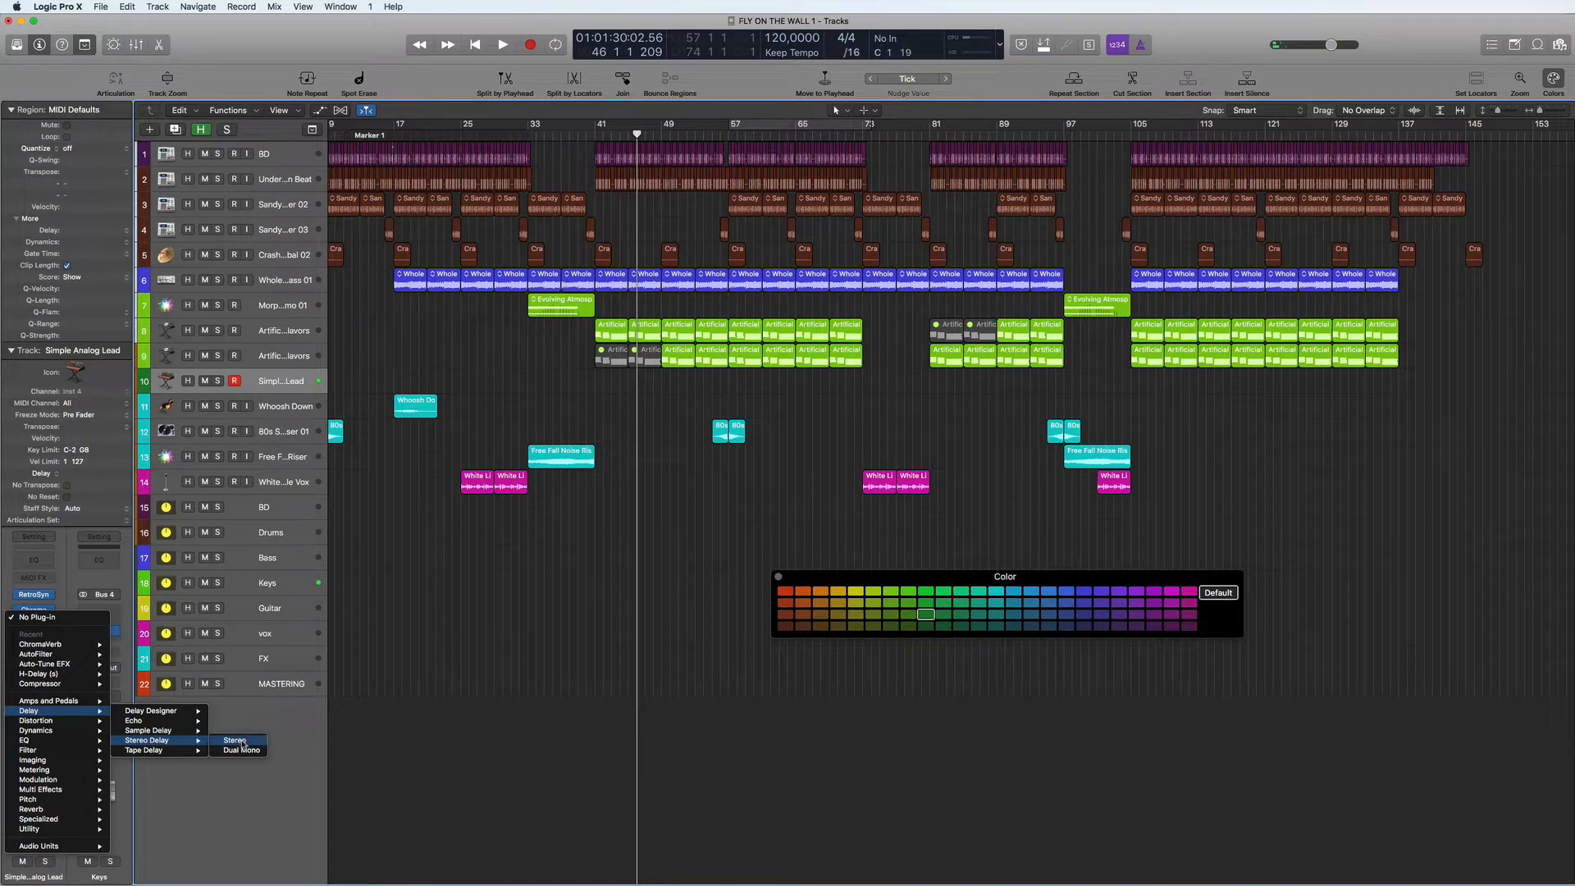
{"action": "left_click", "coordinate": [236, 741]}
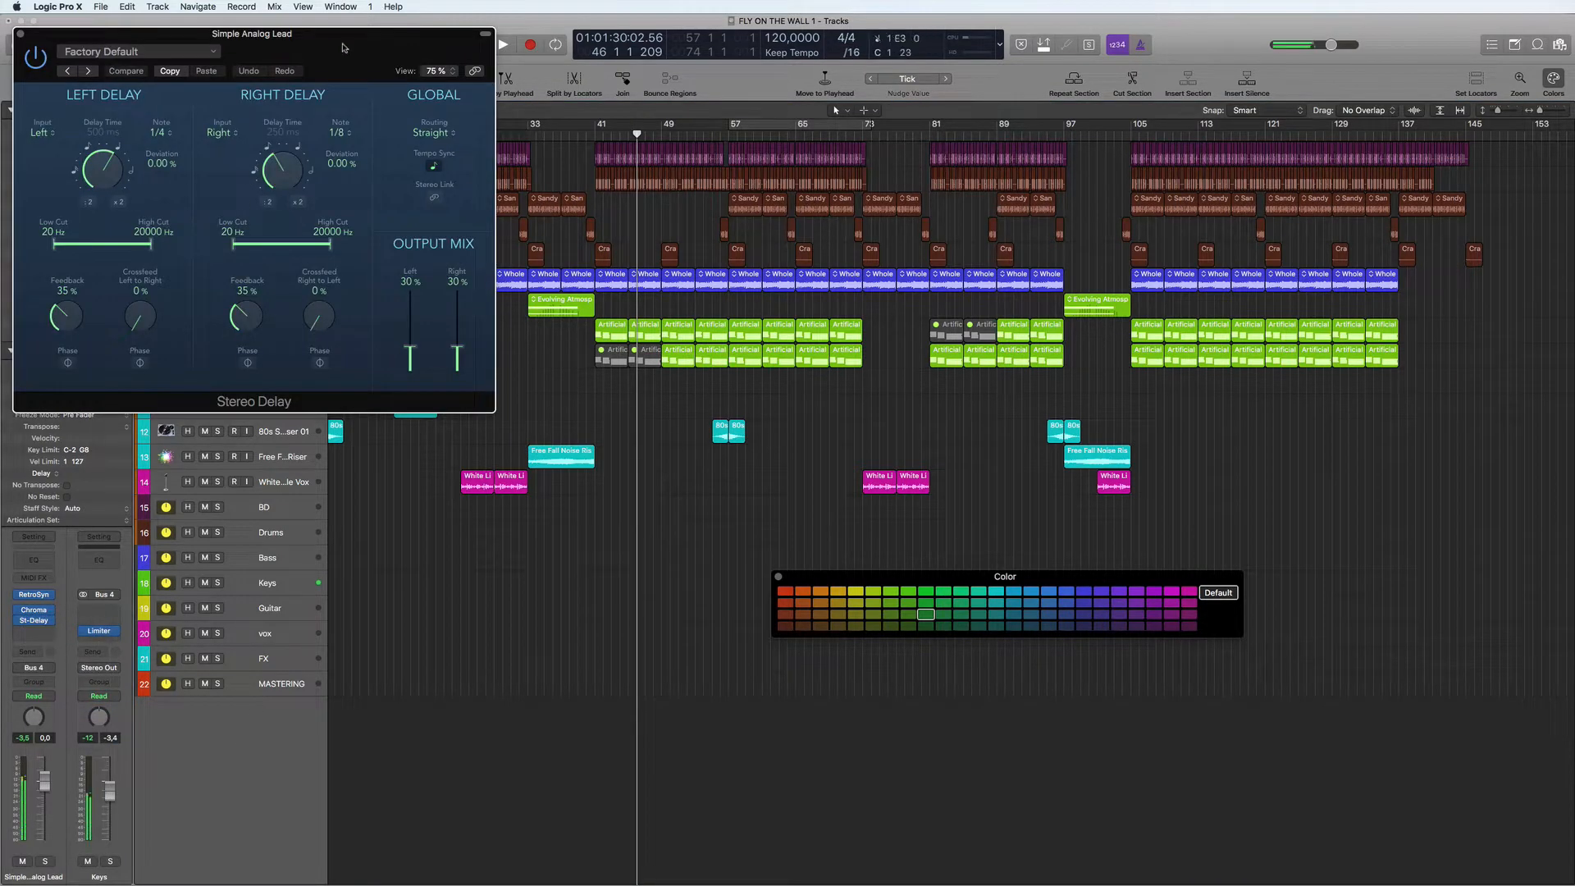
{"action": "left_click_drag", "start_coordinate": [343, 48], "coordinate": [504, 177]}
{"action": "left_click", "coordinate": [378, 179]}
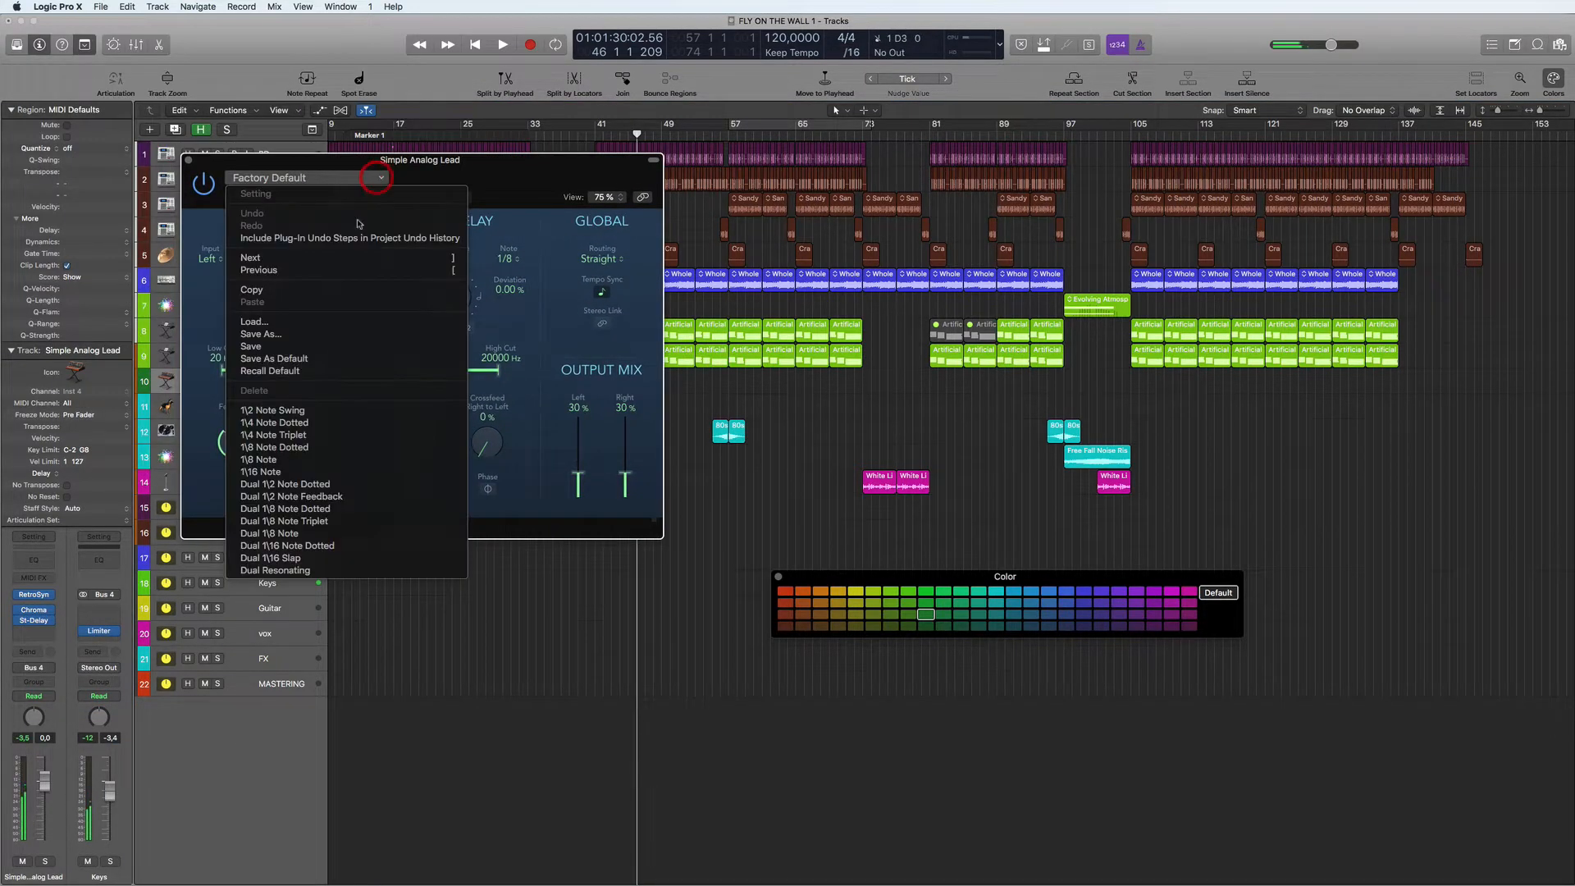
{"action": "left_click", "coordinate": [293, 533]}
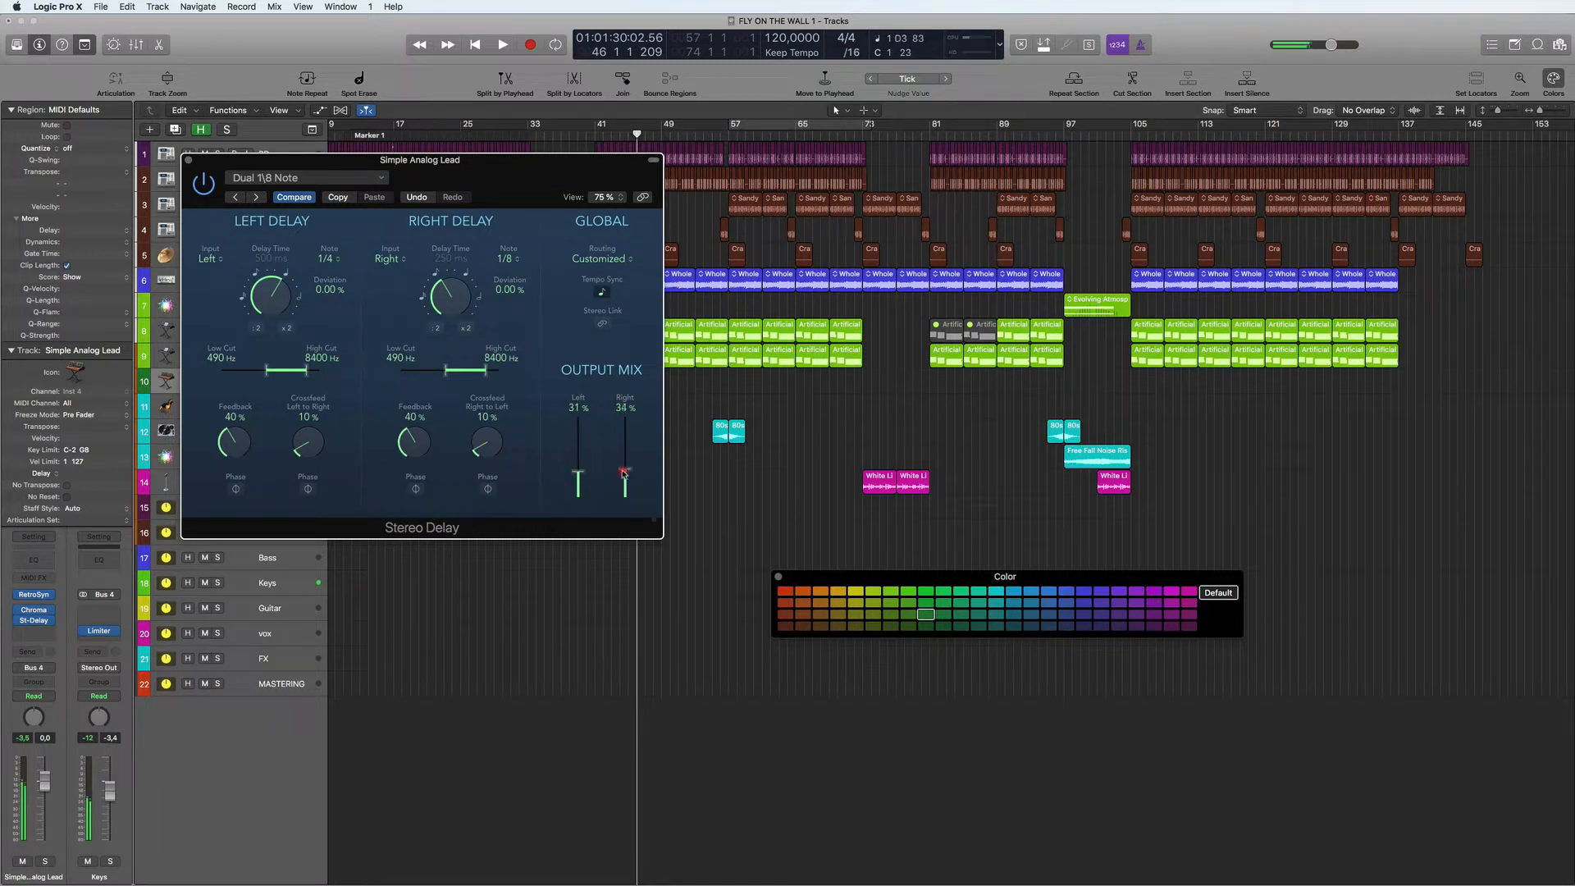
{"action": "left_click", "coordinate": [189, 163]}
- Lengthen the amp envelope attack in the lead track's Retro Synth and close the plug-in window
{"action": "left_click", "coordinate": [35, 596]}
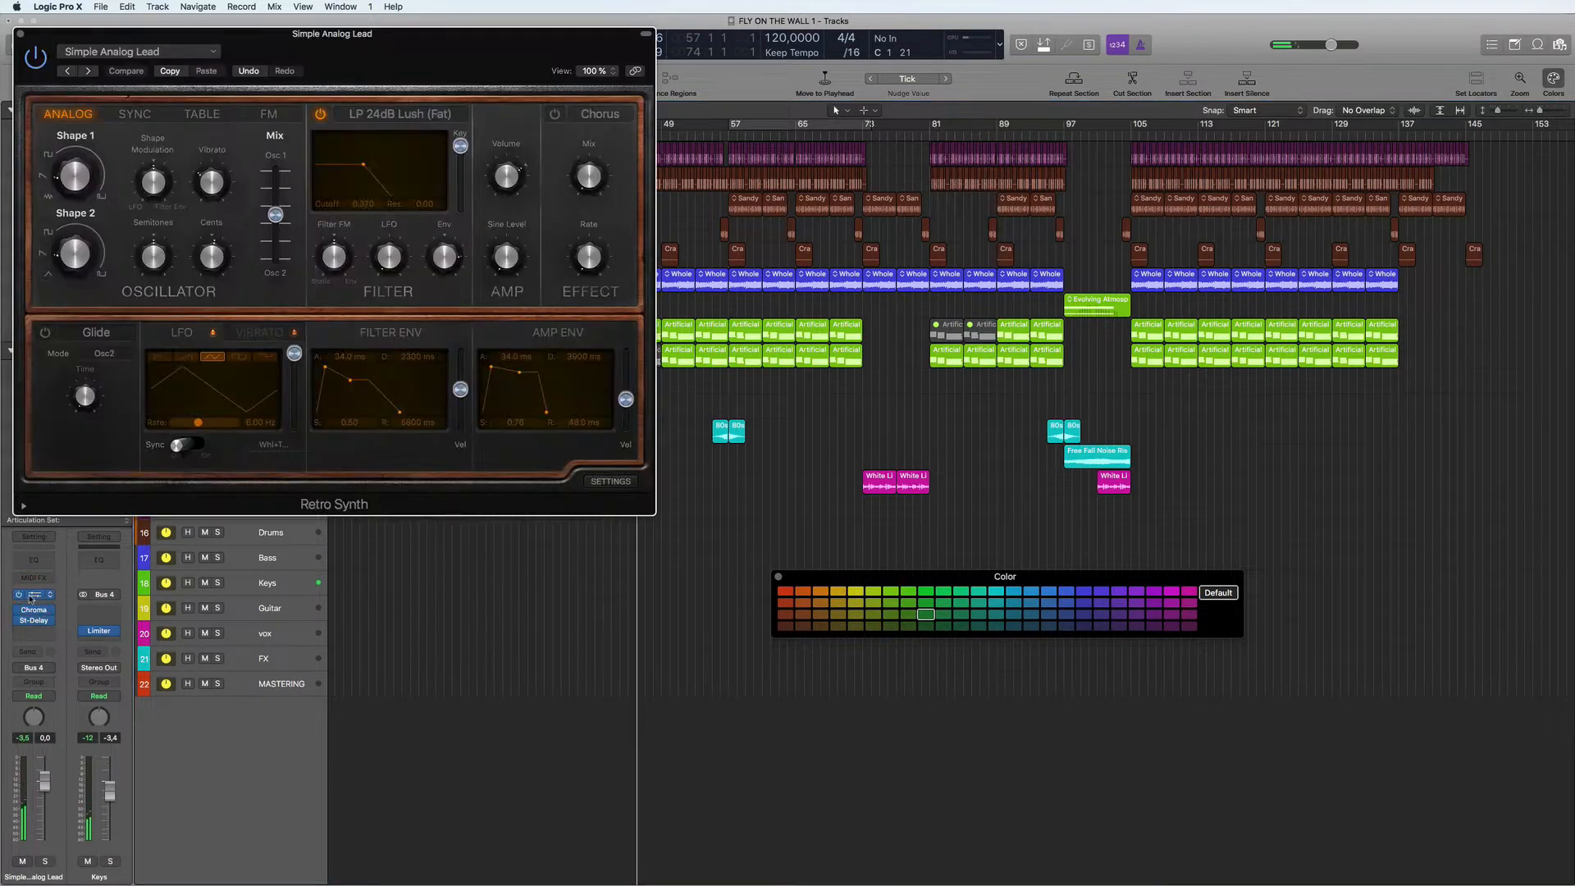
{"action": "left_click_drag", "start_coordinate": [572, 41], "coordinate": [1090, 211]}
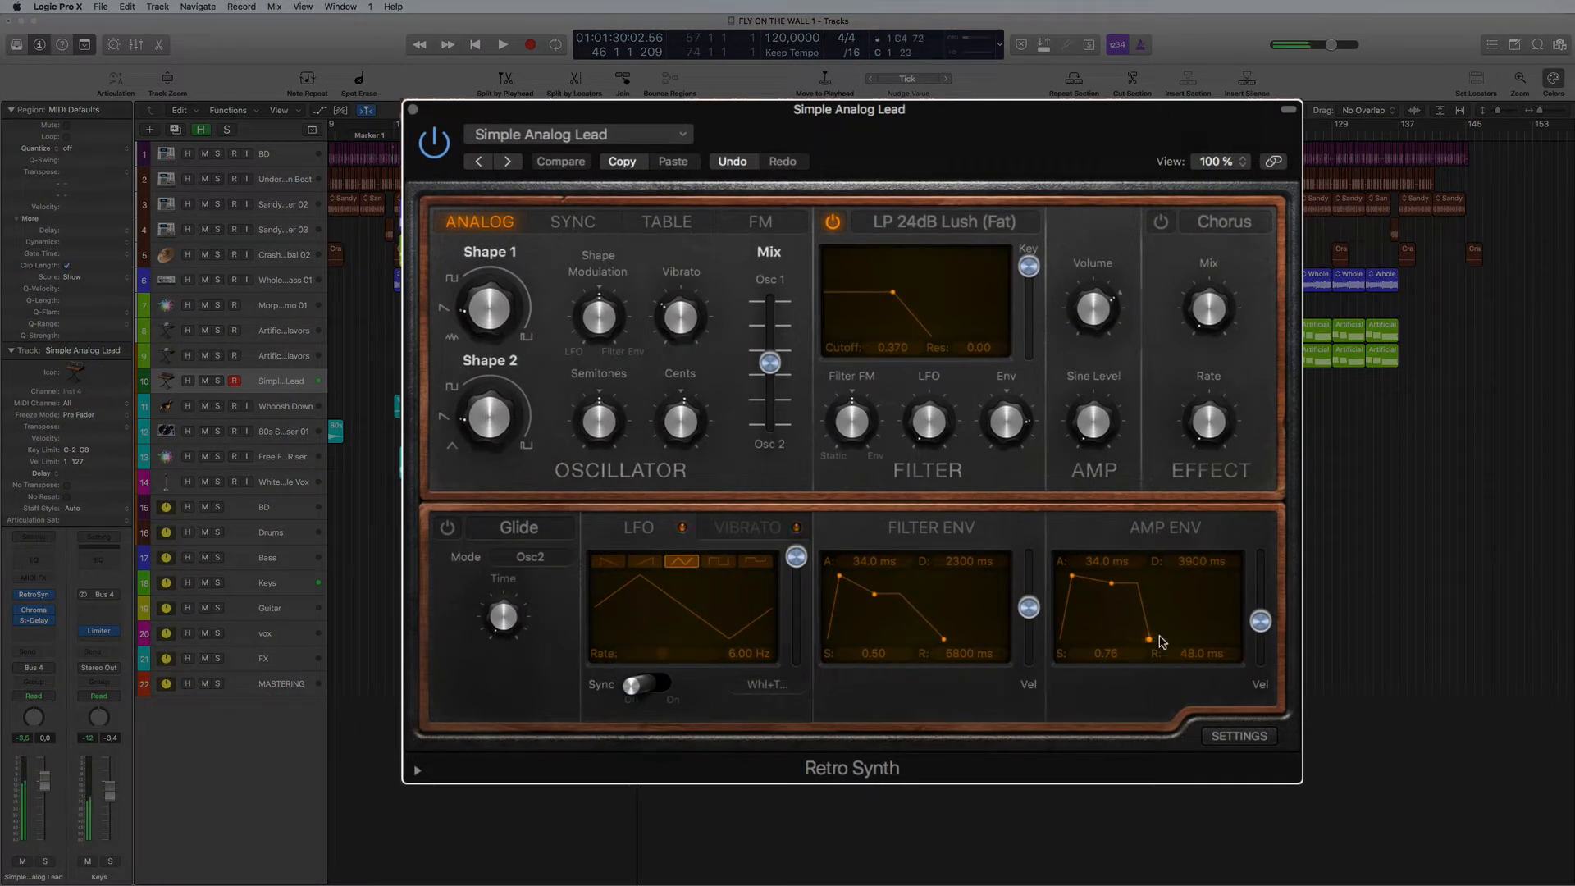
{"action": "mouse_move", "coordinate": [1077, 581]}
{"action": "left_mouse_down"}
{"action": "mouse_move", "coordinate": [1100, 581]}
{"action": "mouse_move", "coordinate": [1080, 583]}
{"action": "left_mouse_up"}
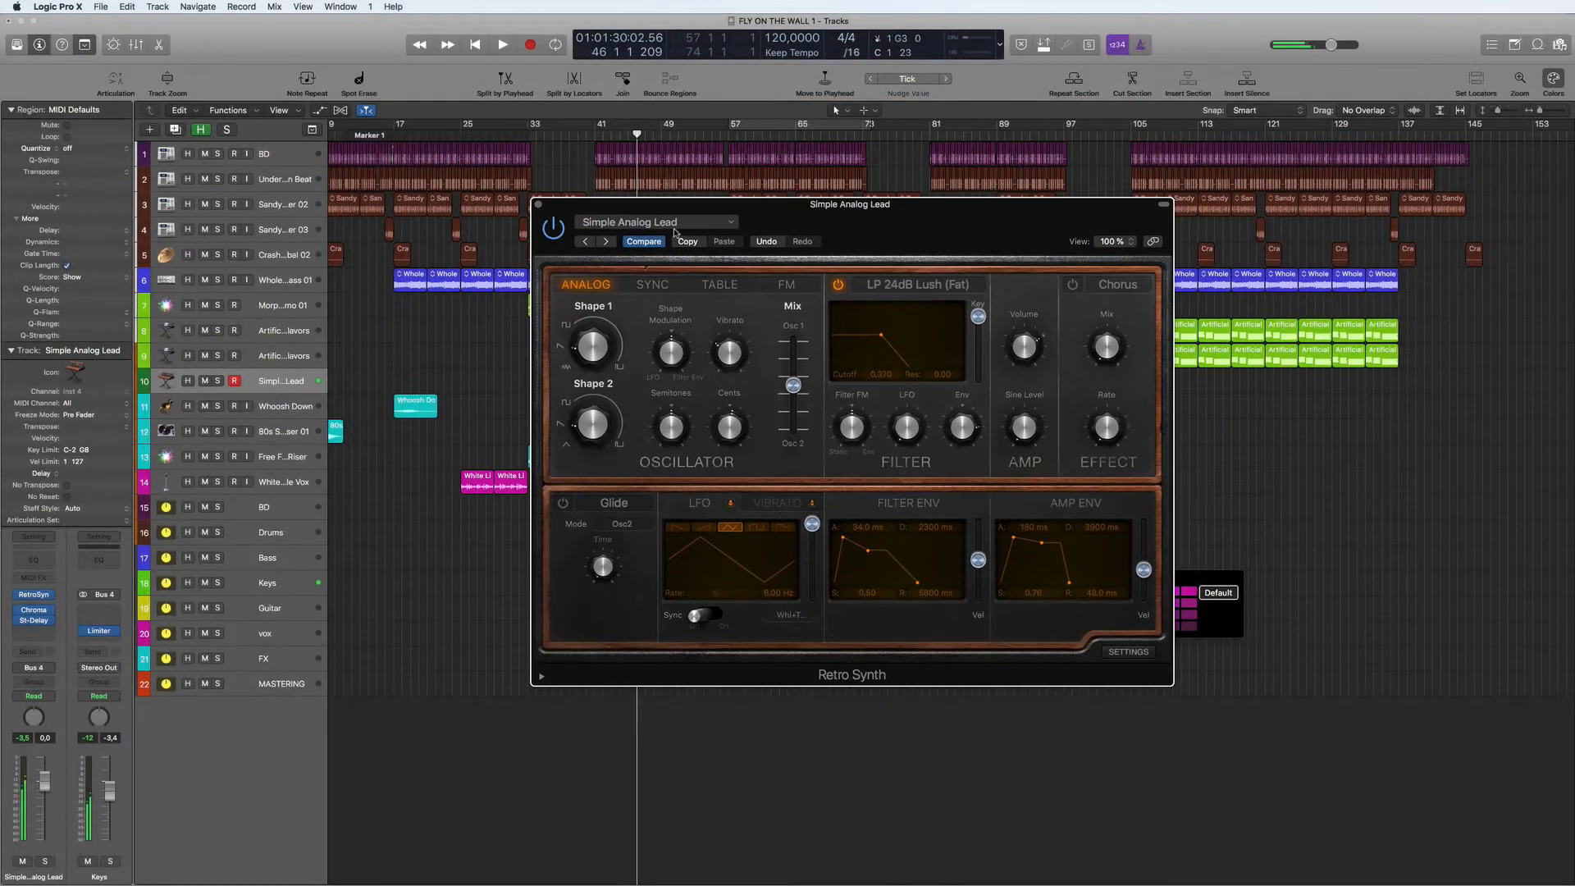
{"action": "left_click", "coordinate": [539, 205]}
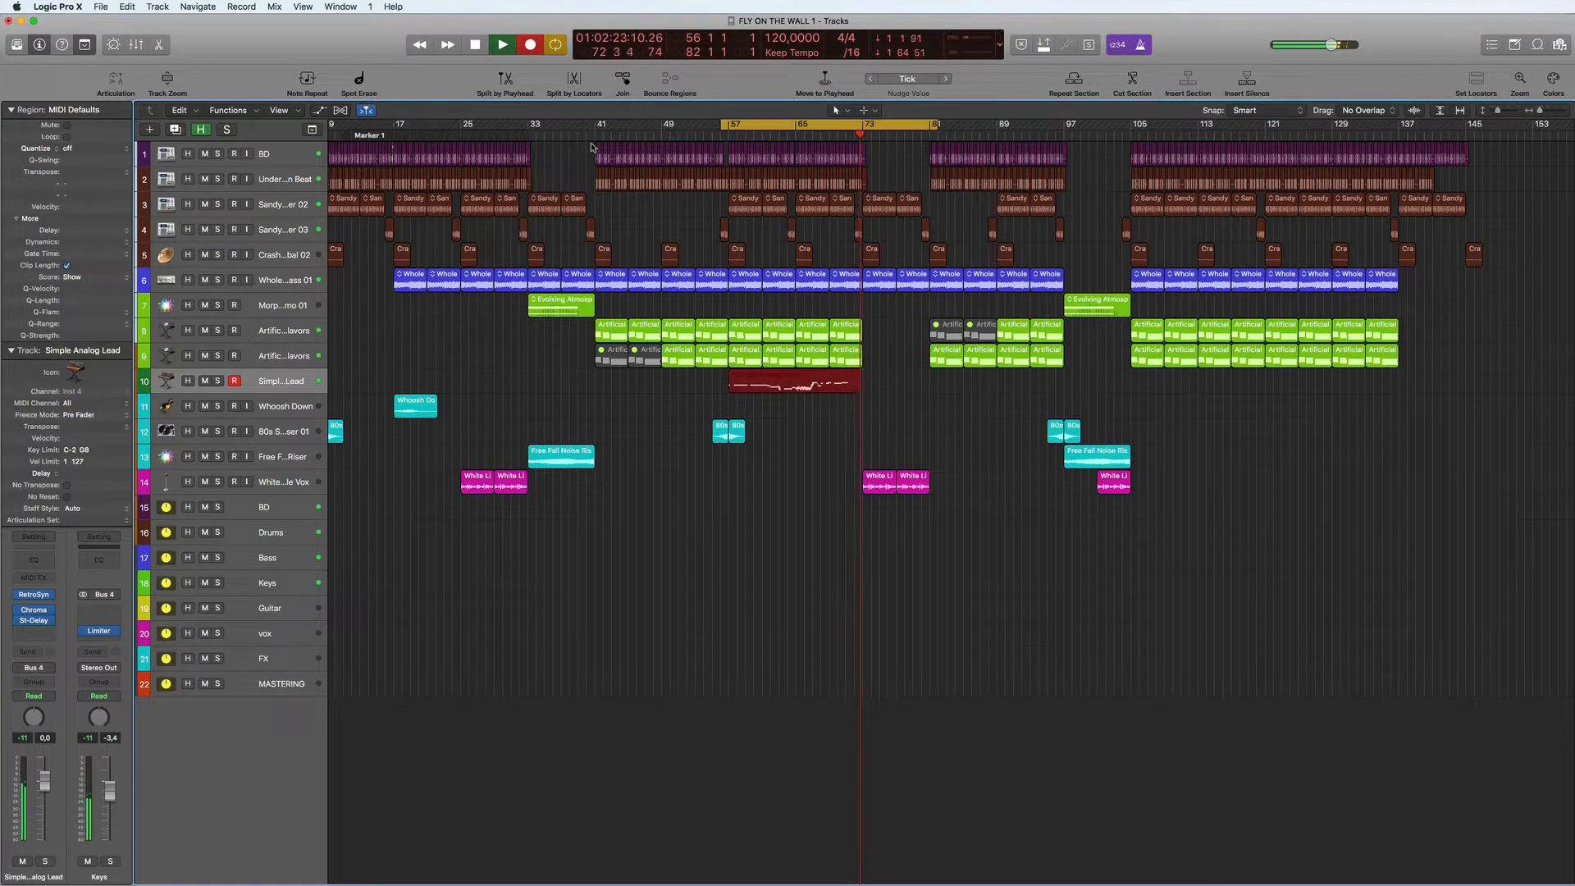
- Stop the lead recording just after bar 73 and open the recorded Simple Analog Lead region in the Piano Roll
{"action": "key", "text": "space"}
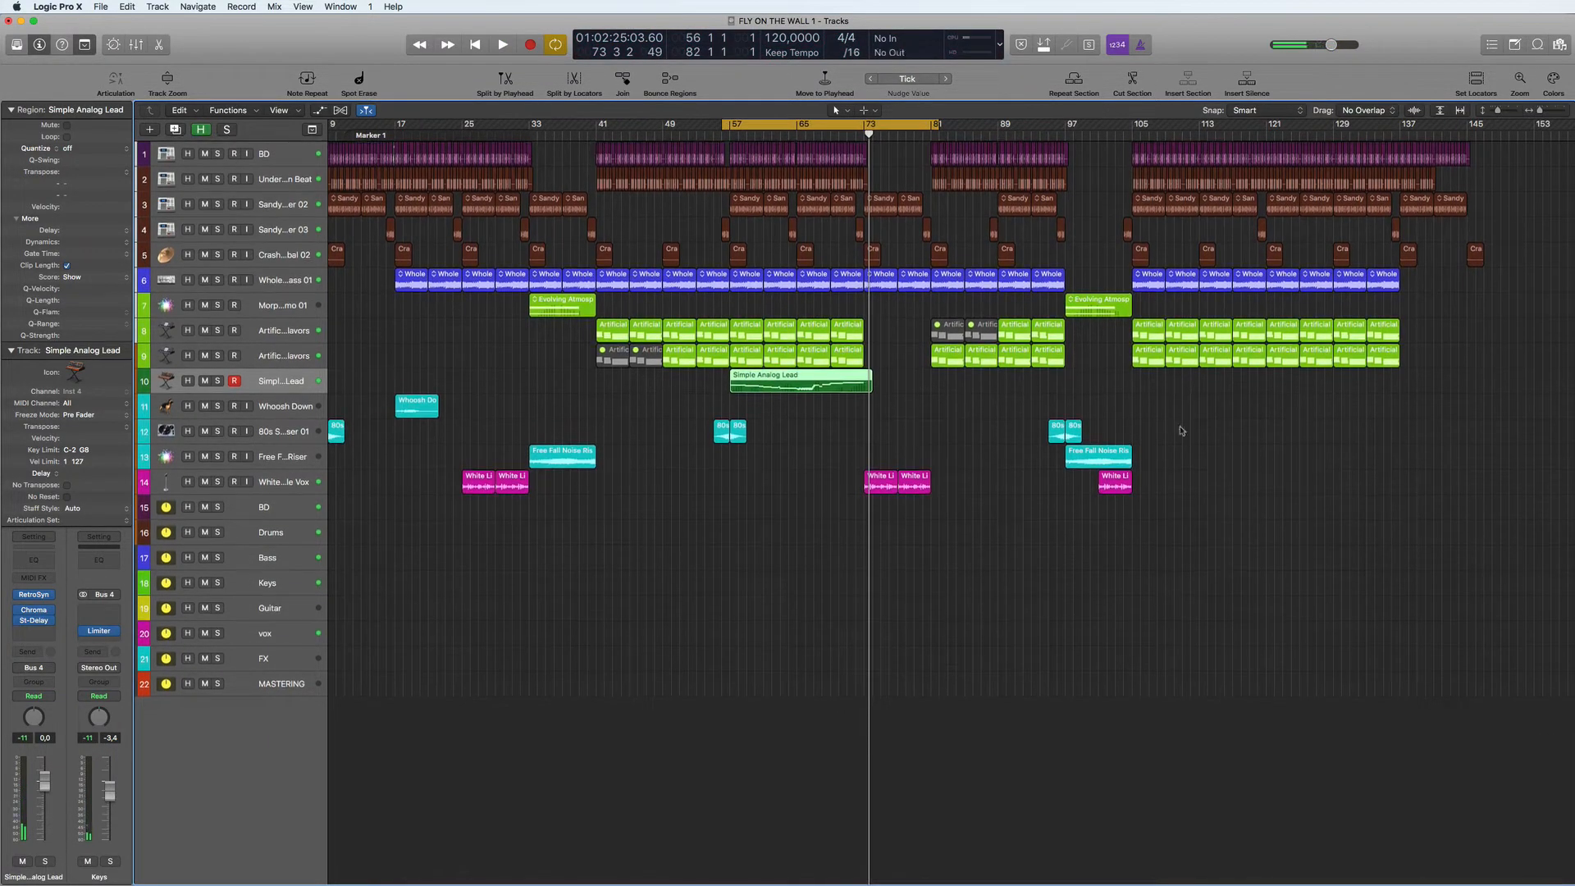
{"action": "double_click", "coordinate": [795, 381]}
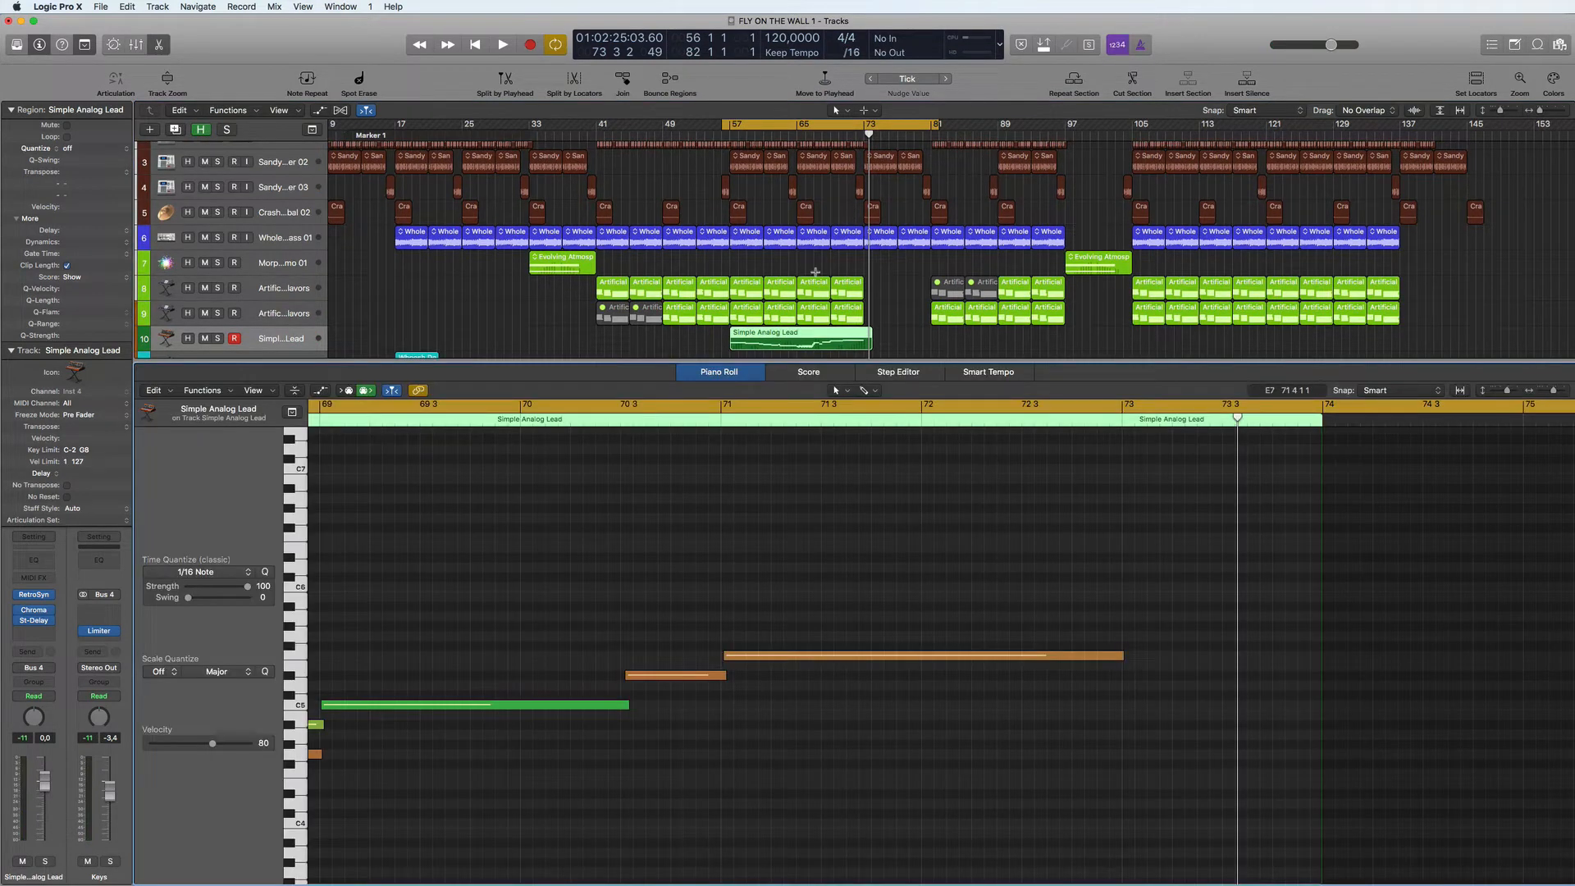
{"action": "scroll", "coordinate": [804, 526], "scroll_direction": "down", "scroll_amount": 10, "text": "alt"}
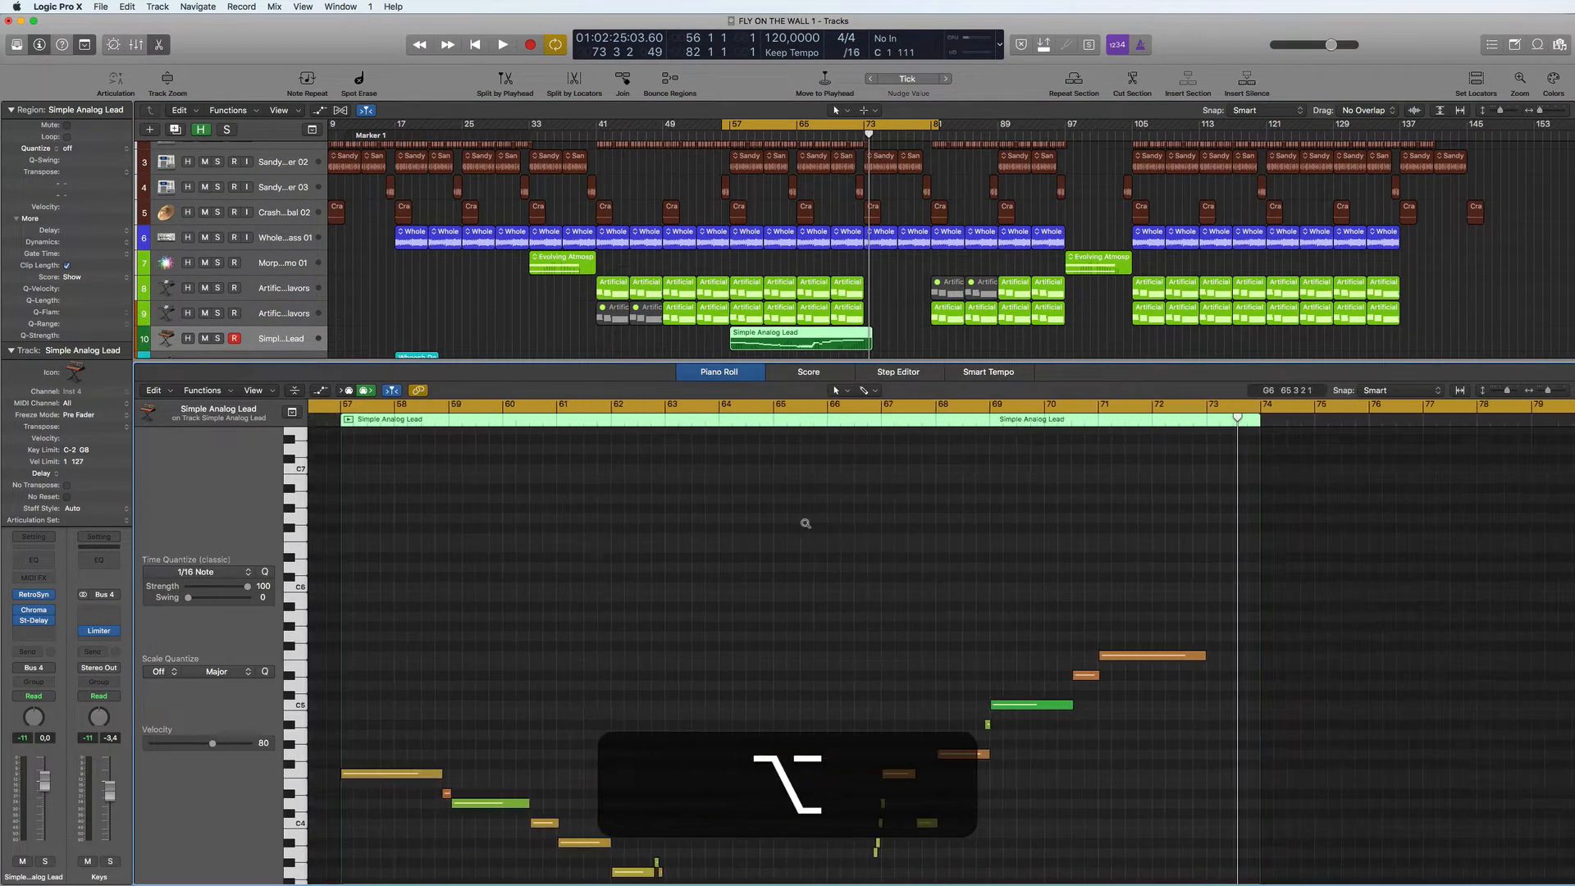
{"action": "scroll", "coordinate": [806, 523], "scroll_direction": "up", "scroll_amount": 10, "text": "alt"}
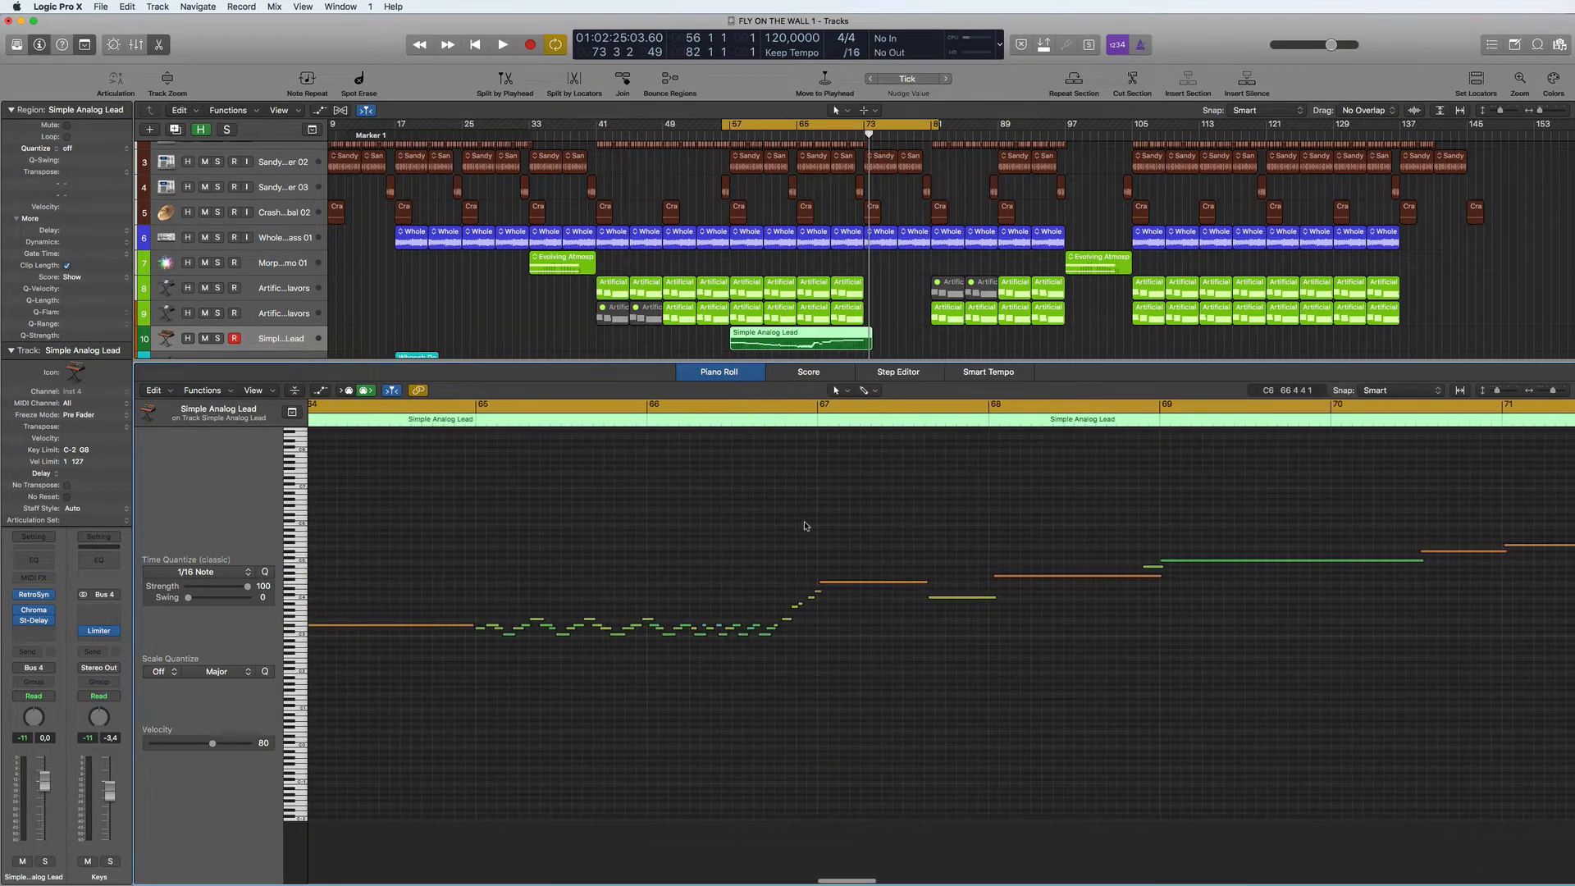
{"action": "scroll", "coordinate": [805, 525], "scroll_direction": "up", "scroll_amount": 4, "text": "alt"}
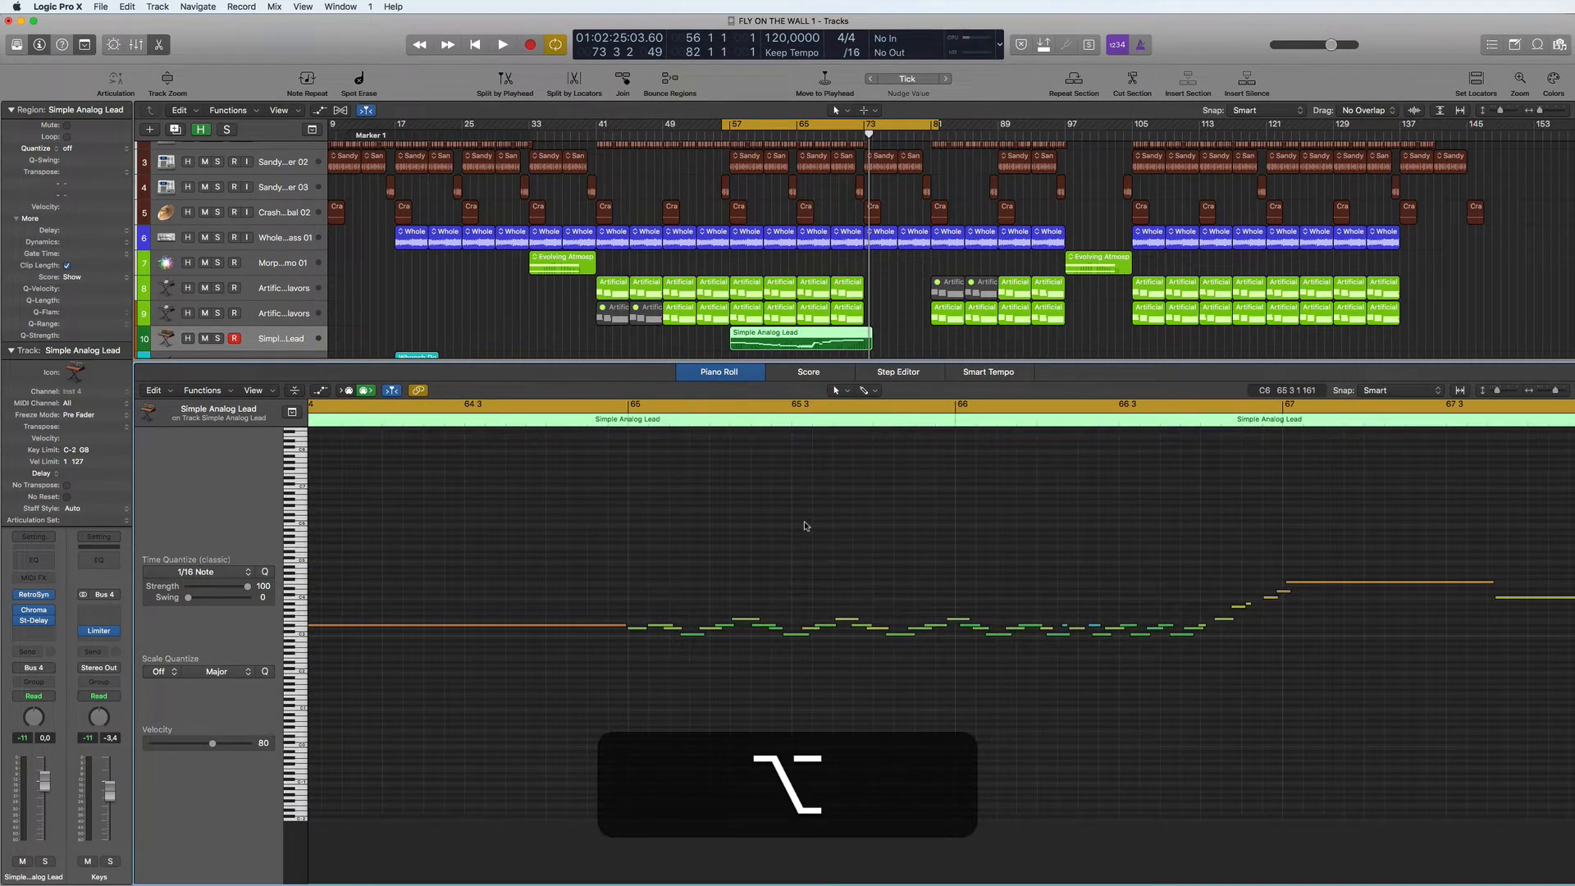
{"action": "scroll", "coordinate": [805, 525], "scroll_direction": "left", "scroll_amount": 10}
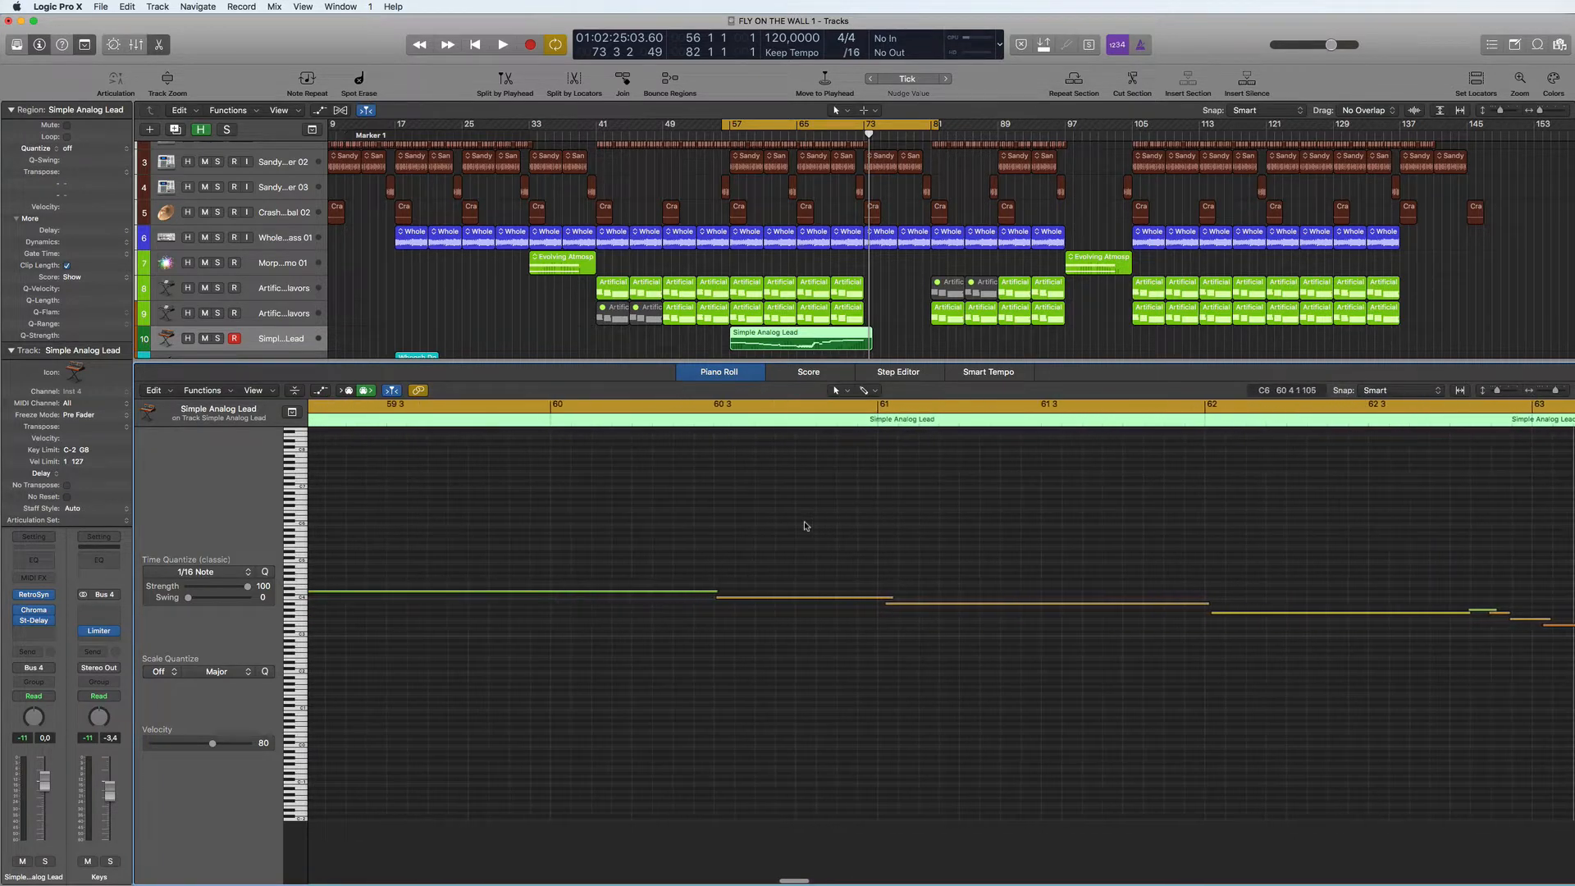
{"action": "scroll", "coordinate": [800, 526], "scroll_direction": "down", "scroll_amount": 5, "text": "alt"}
- Play back the recorded lead region from bar 57 and follow its notes in the Piano Roll
{"action": "key", "text": "alt+space"}
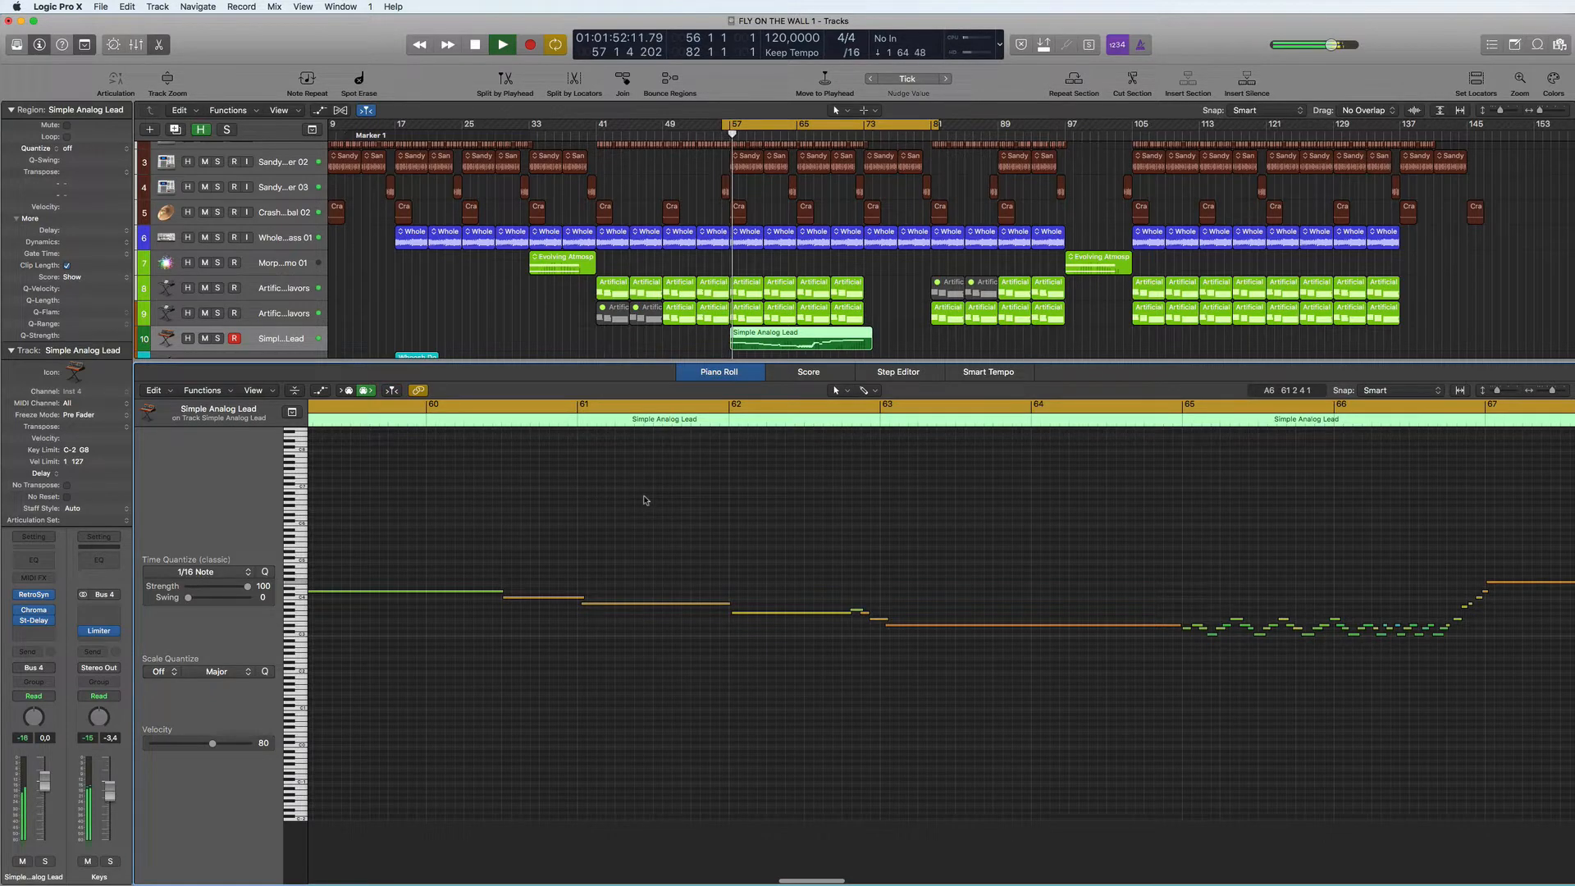
{"action": "scroll", "coordinate": [649, 498], "scroll_direction": "left", "scroll_amount": 5}
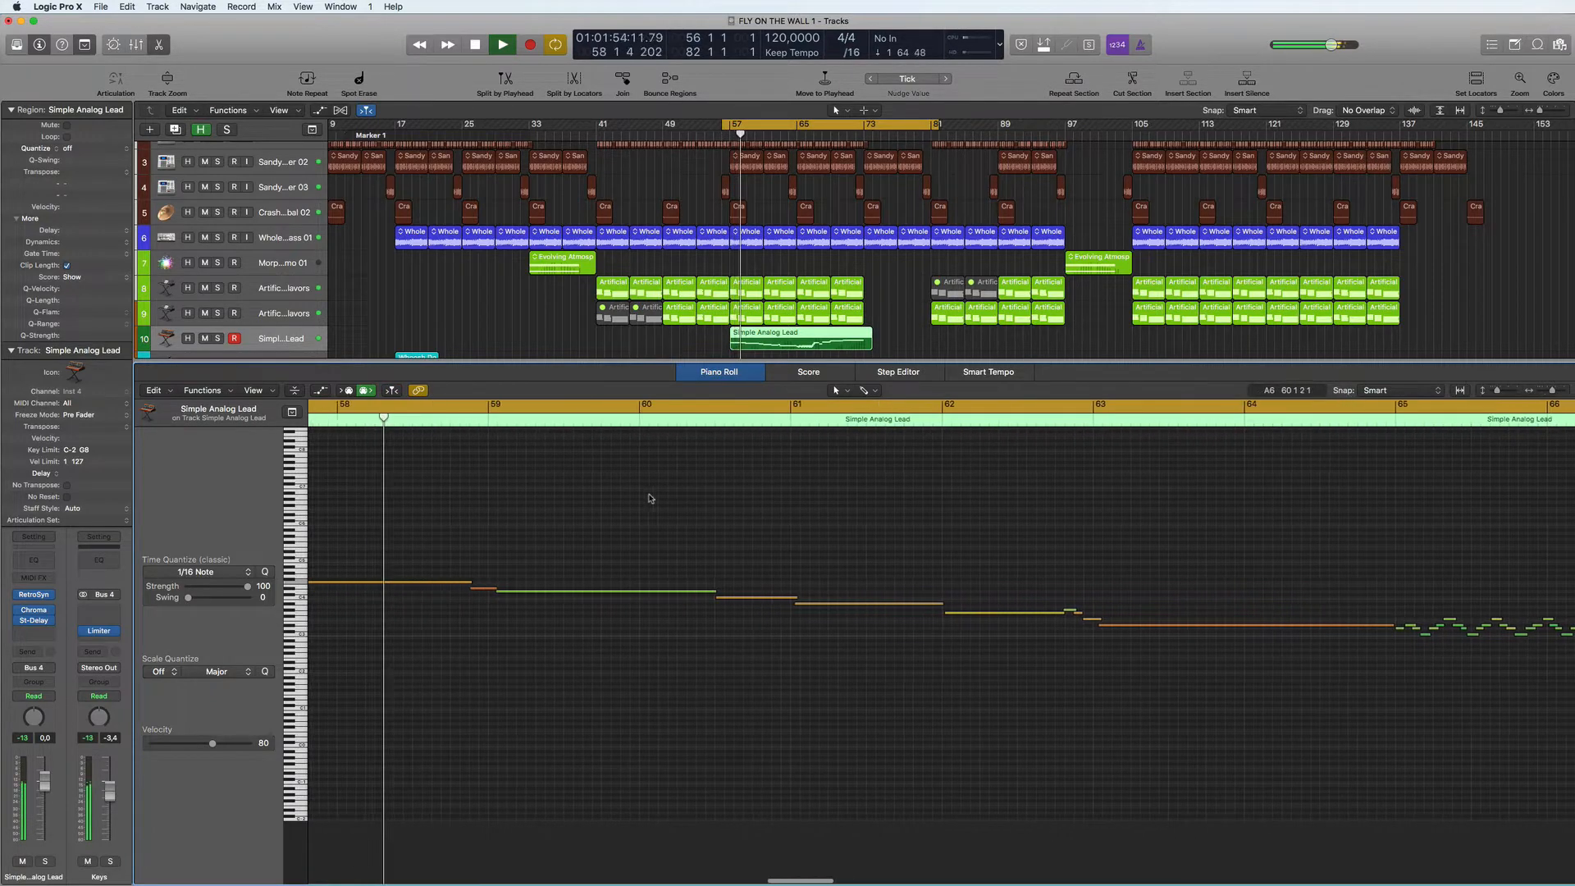
{"action": "scroll", "coordinate": [649, 496], "scroll_direction": "down", "scroll_amount": 3, "text": "alt"}
{"action": "scroll", "coordinate": [650, 495], "scroll_direction": "up", "scroll_amount": 1, "text": "alt"}
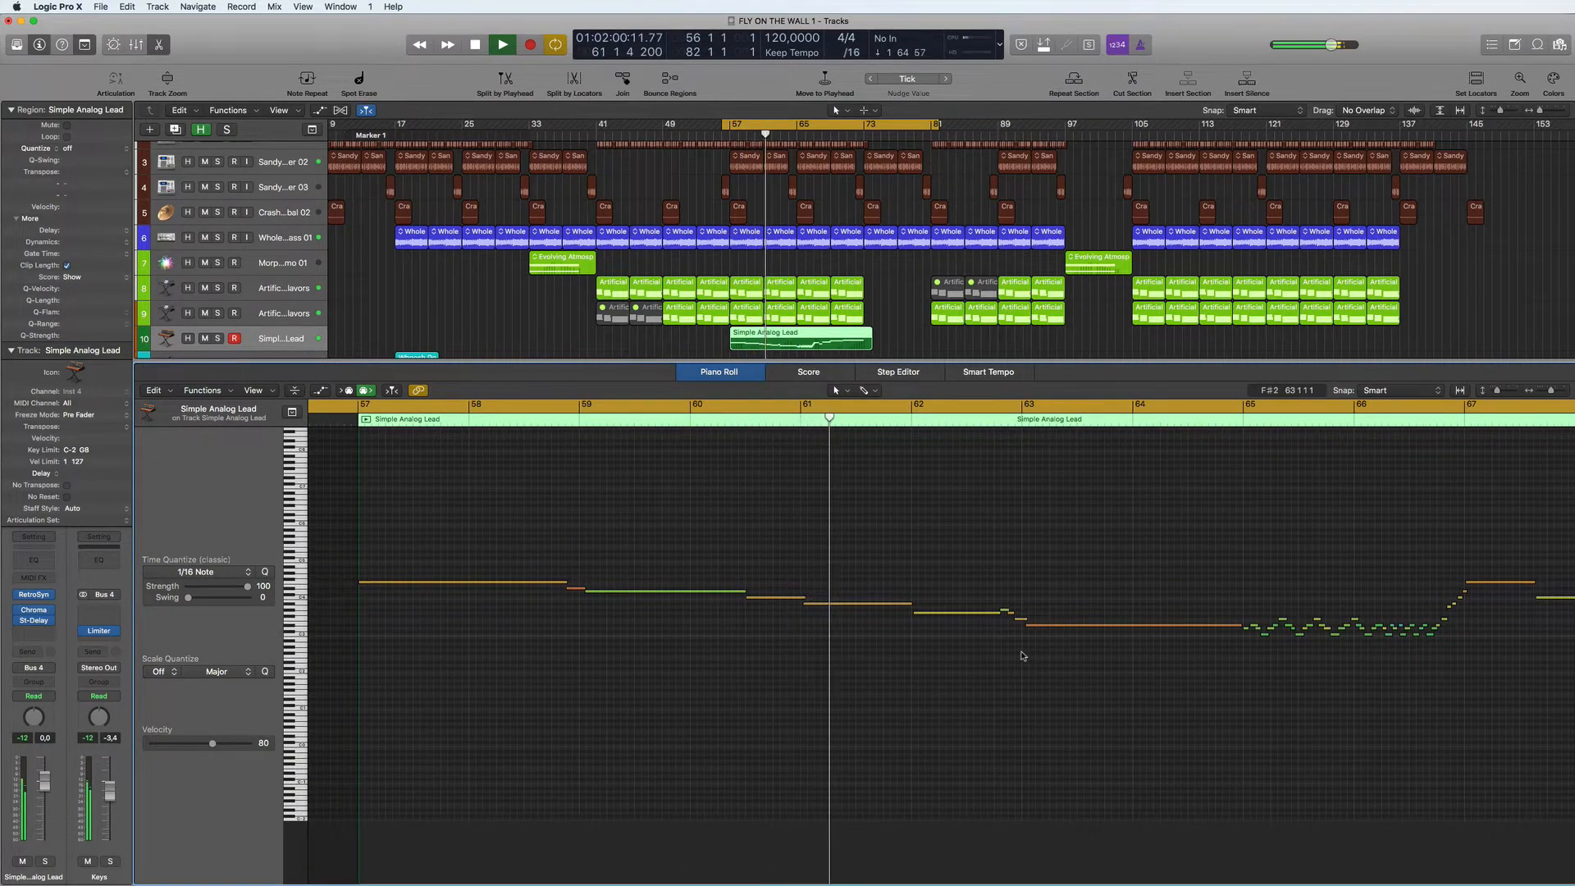
{"action": "key", "text": "alt"}
{"action": "scroll", "coordinate": [925, 484], "scroll_direction": "down", "scroll_amount": 1, "text": "alt"}
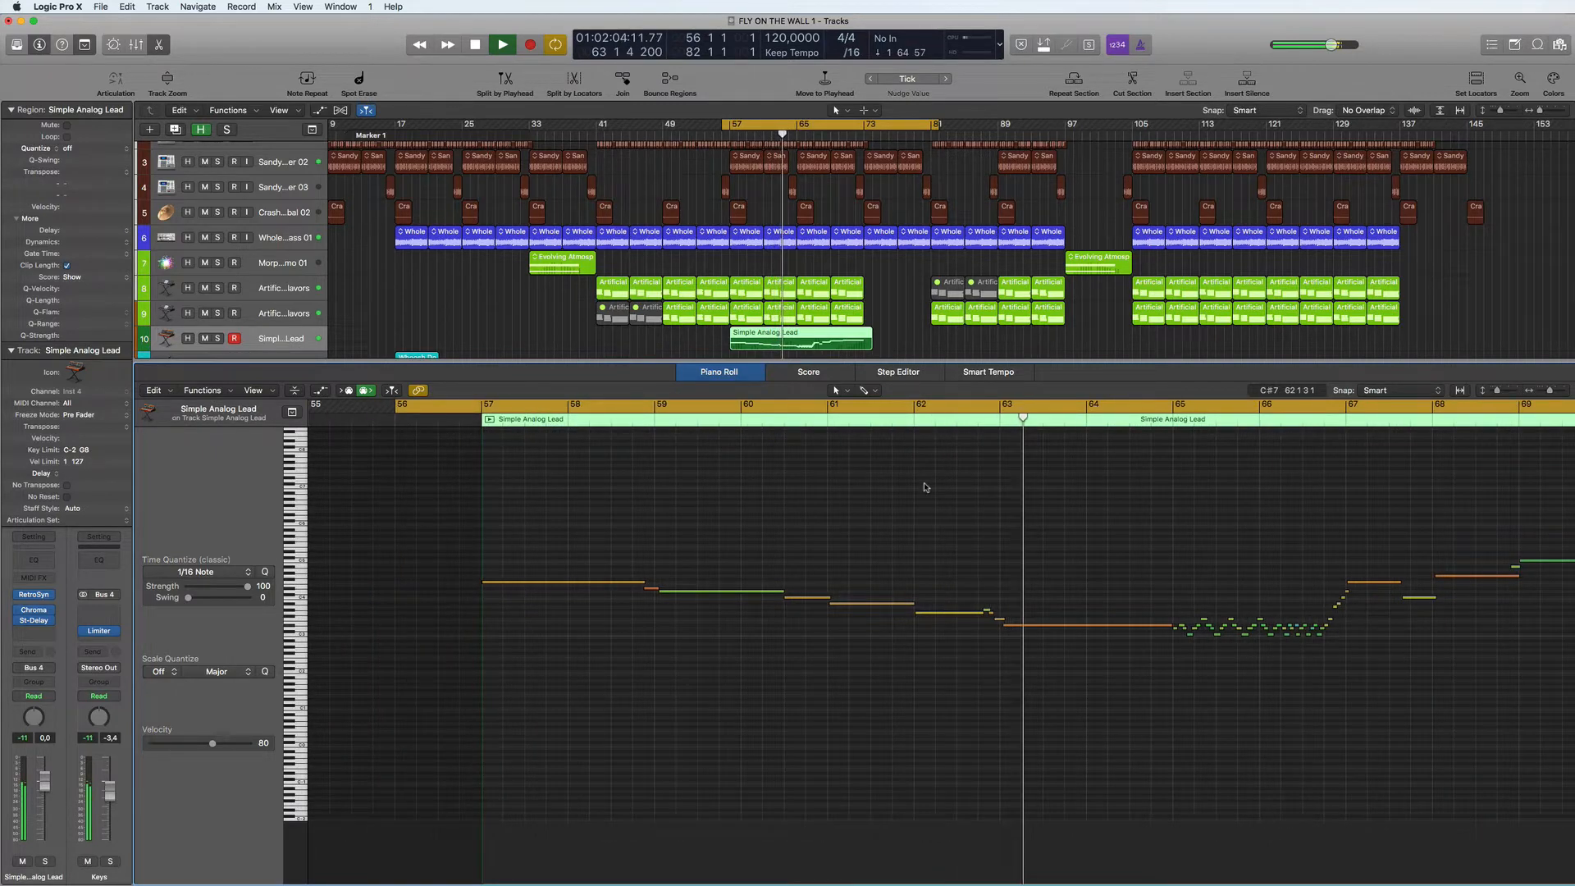
{"action": "scroll", "coordinate": [925, 488], "scroll_direction": "right", "scroll_amount": 4}
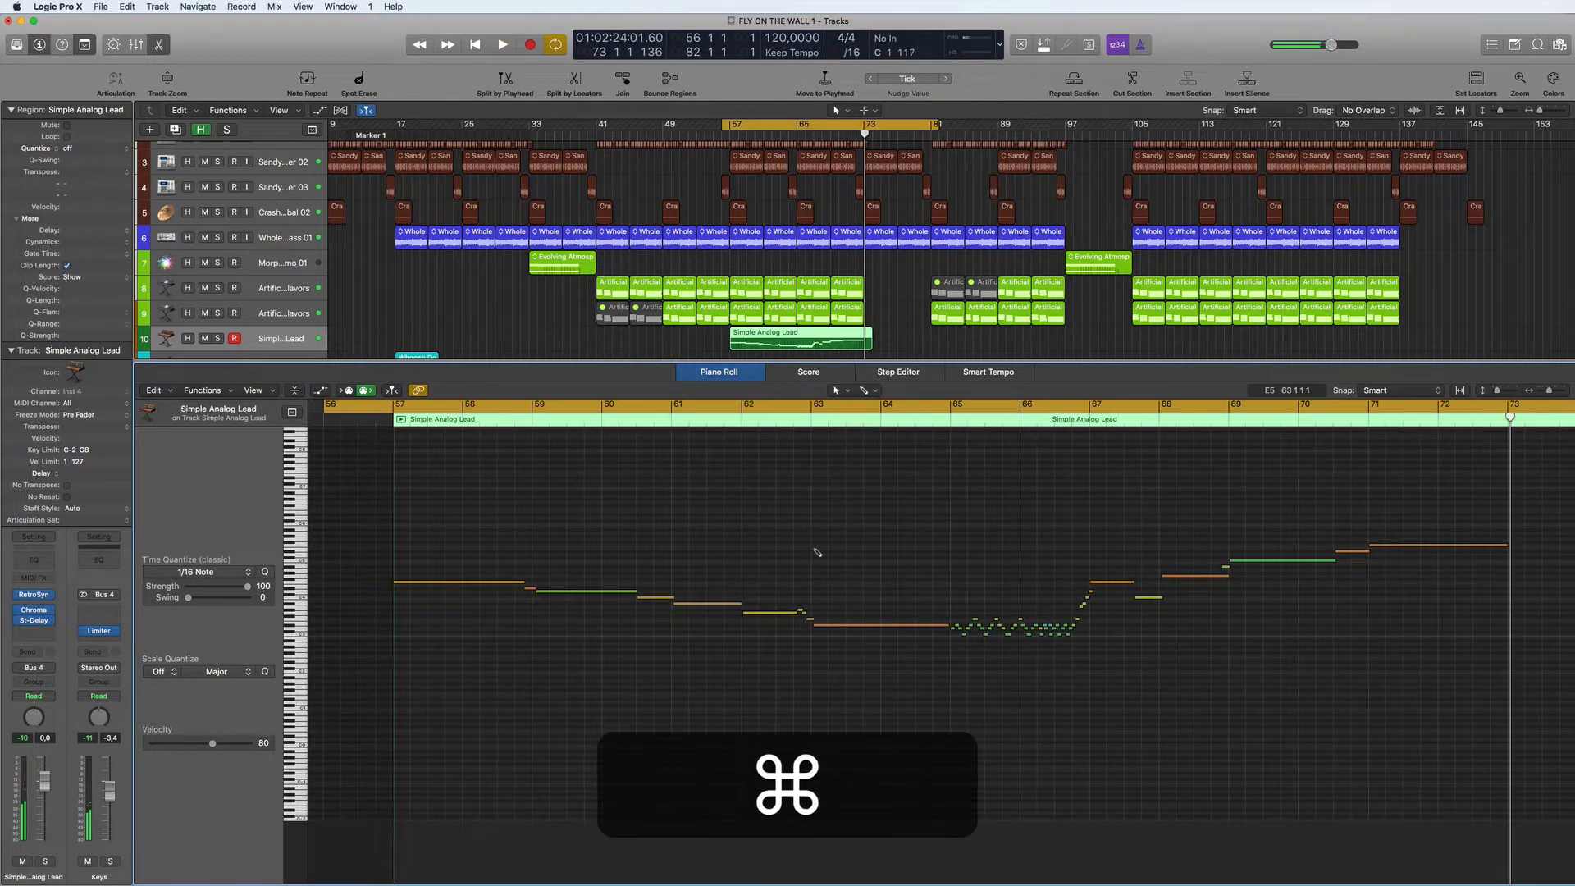
- Save the project and raise the velocities of the short fast notes in bars 65 and 66 of the lead region together, to a velocity of 45
{"action": "key", "text": "super+s"}
{"action": "left_click_drag", "start_coordinate": [1406, 433], "coordinate": [503, 657]}
{"action": "left_click", "coordinate": [1096, 633]}
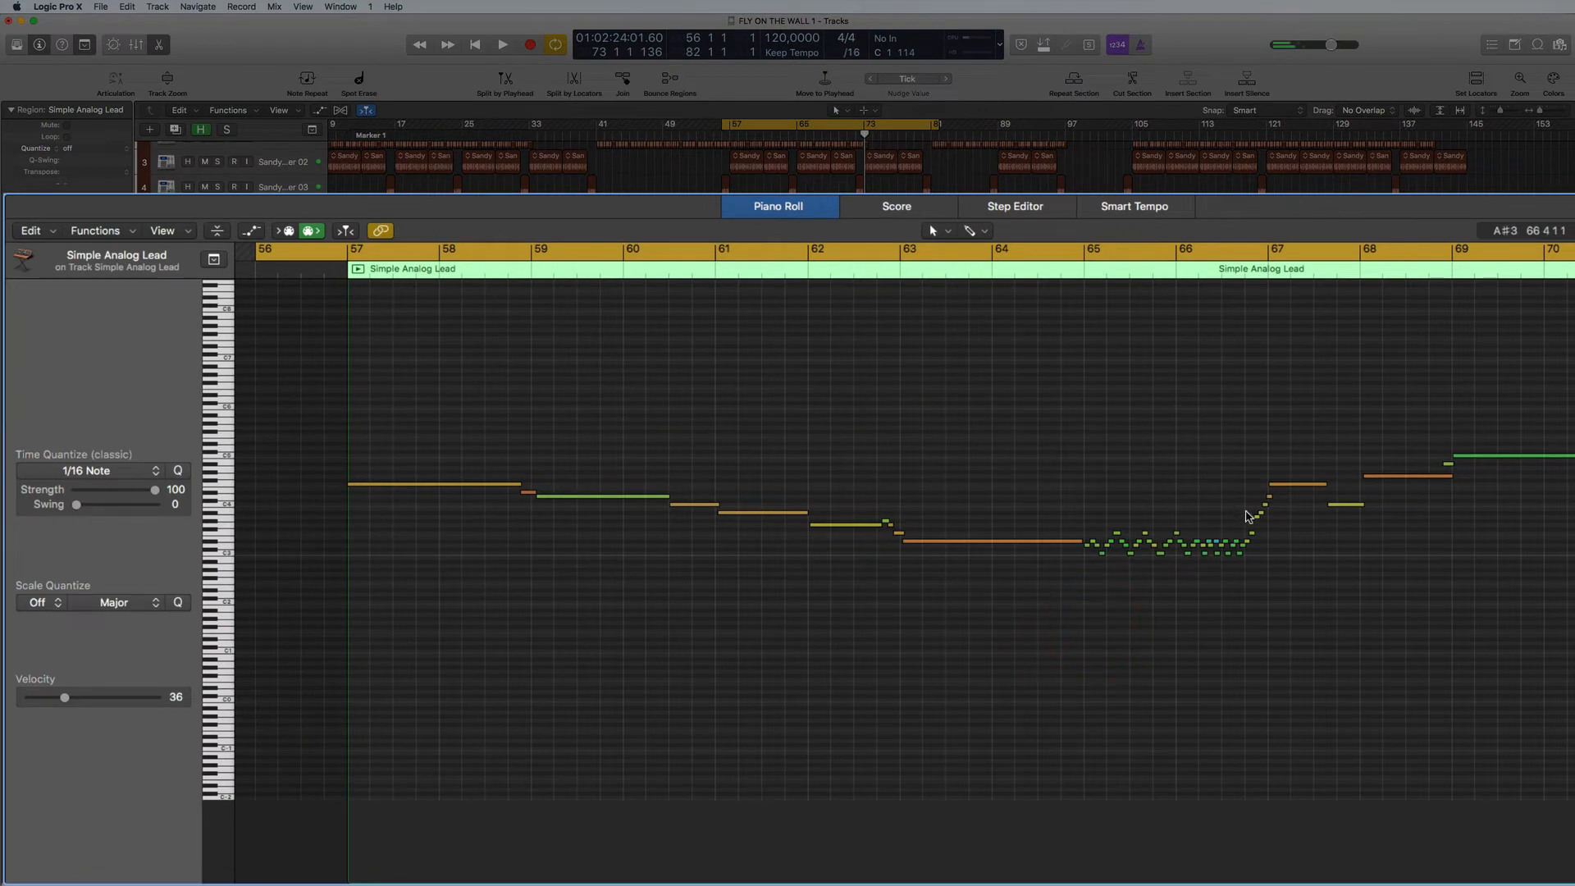
{"action": "left_click_drag", "start_coordinate": [1247, 514], "coordinate": [1085, 592]}
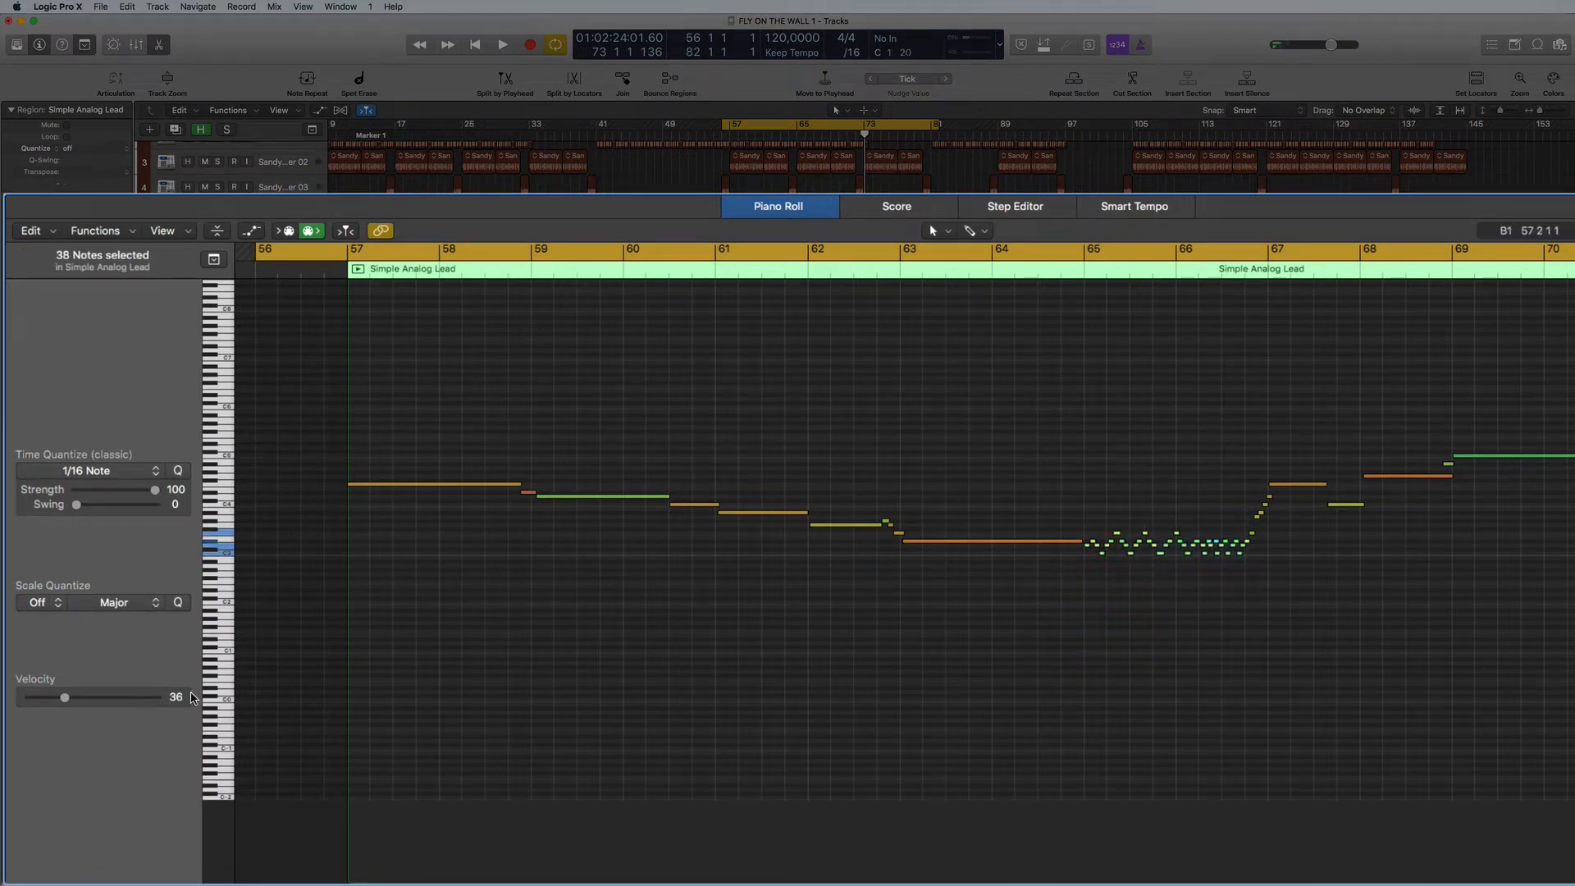
{"action": "left_click", "coordinate": [251, 231]}
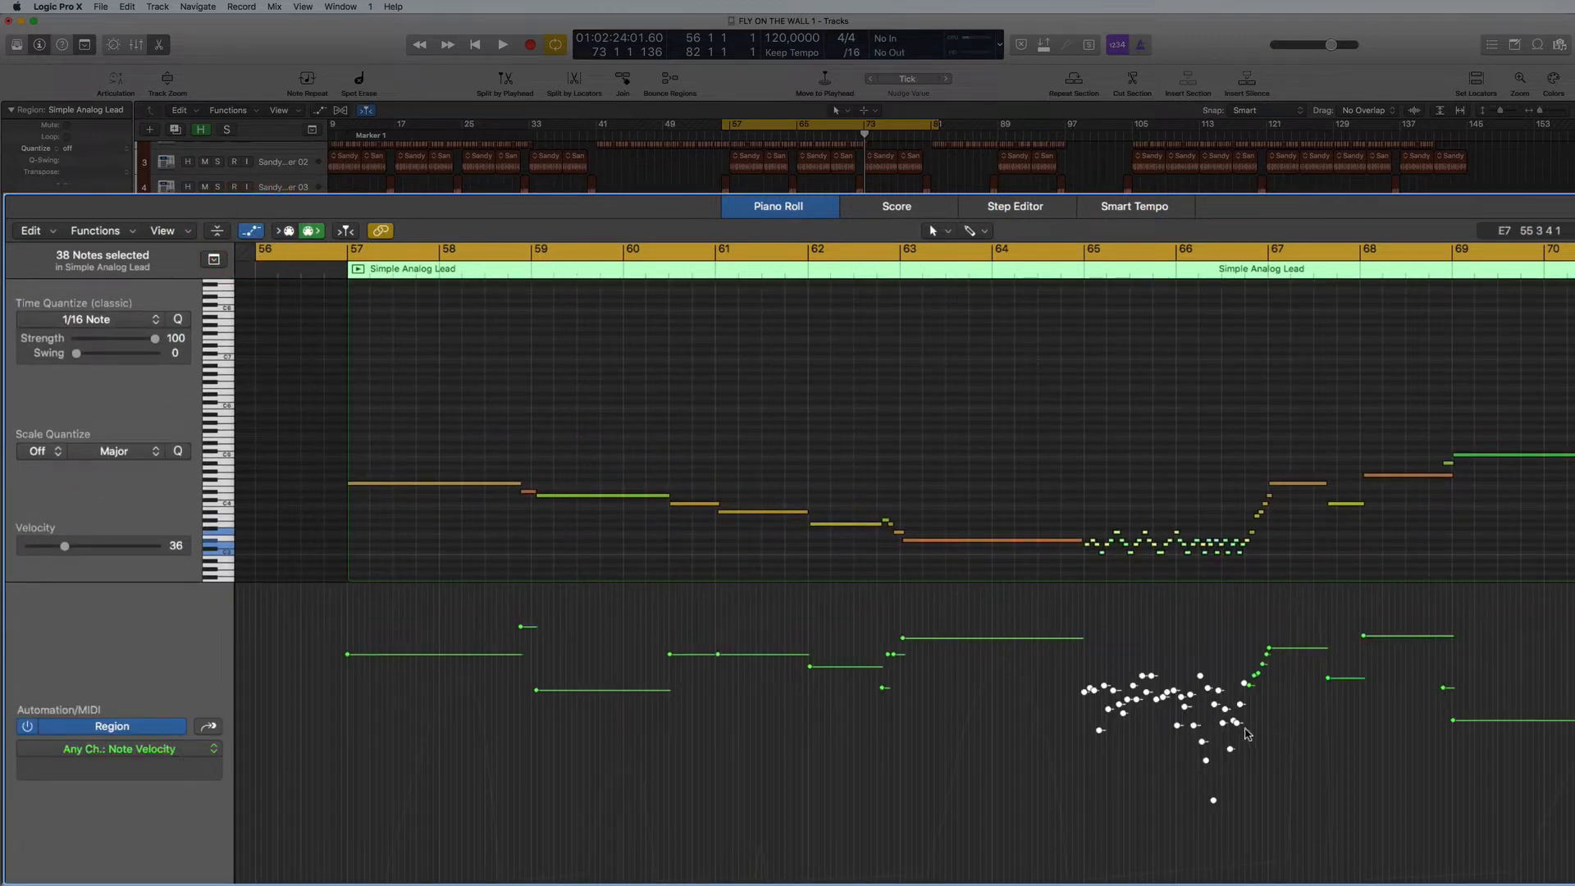
{"action": "left_click_drag", "start_coordinate": [1213, 804], "coordinate": [1234, 697]}
{"action": "left_click", "coordinate": [1272, 751]}
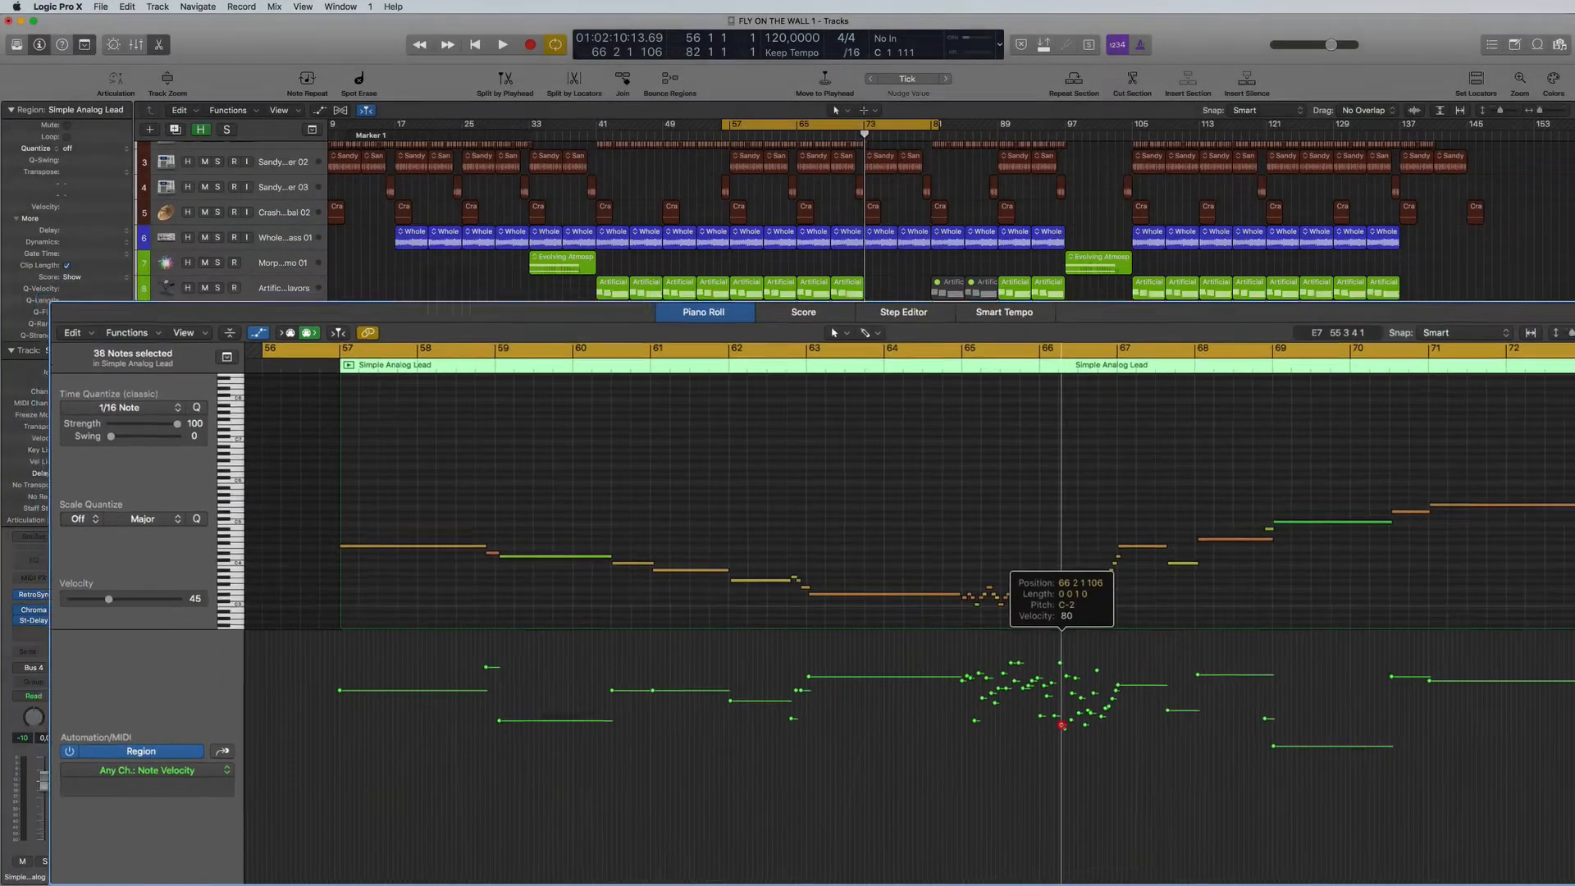
{"action": "left_click", "coordinate": [1055, 731]}
- Play back the lead from before bar 57 and raise the velocity of the long note starting at bar 69
{"action": "key", "text": "space"}
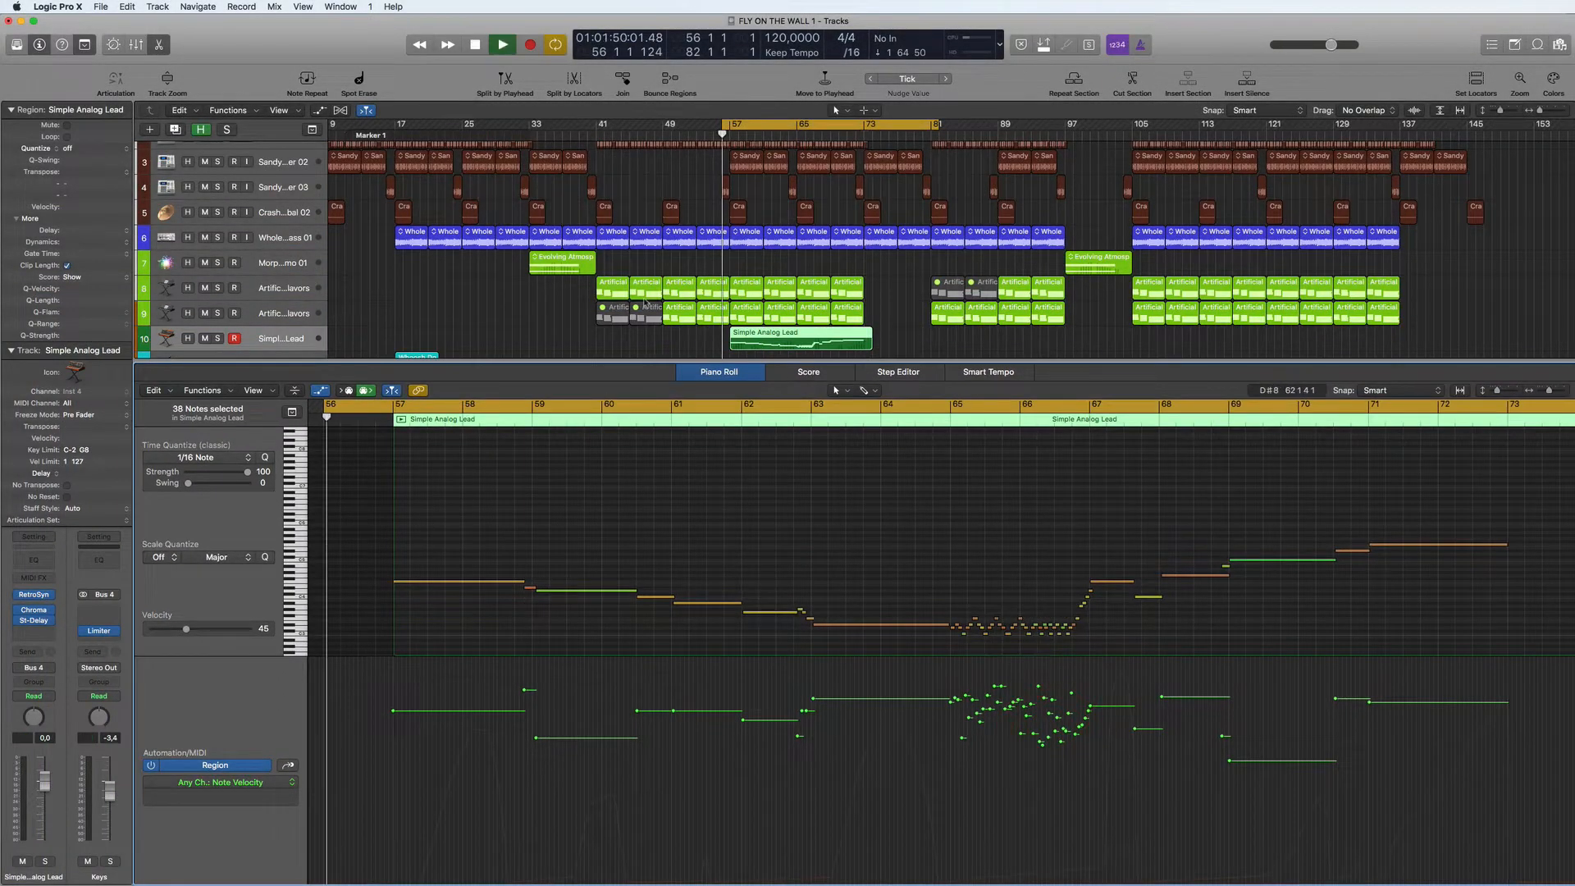
{"action": "left_click_drag", "start_coordinate": [1231, 763], "coordinate": [1222, 707]}
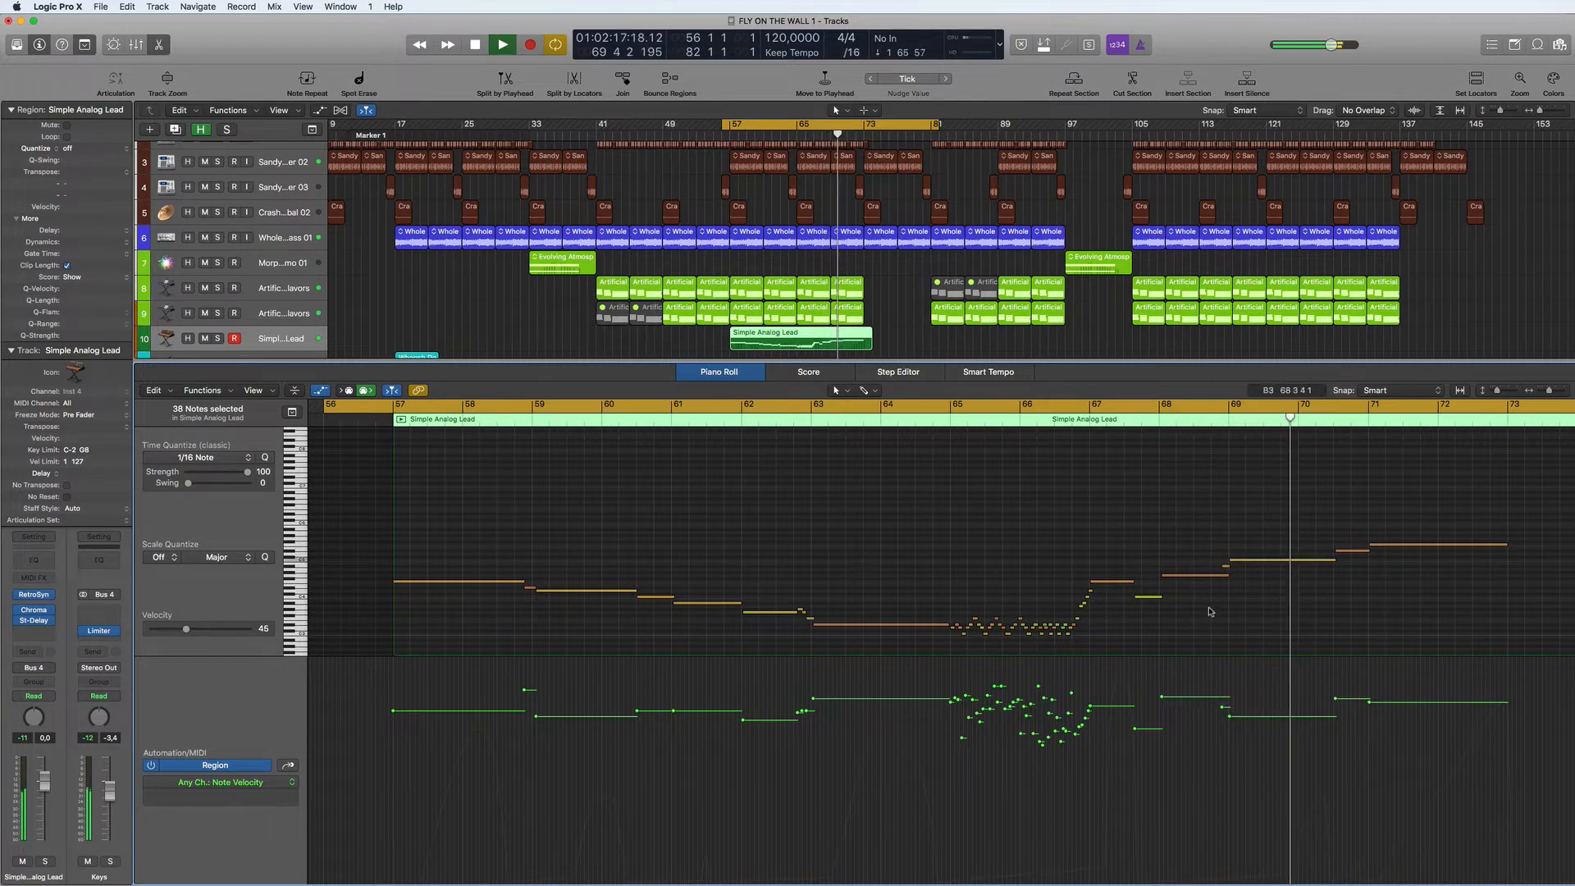
{"action": "scroll", "coordinate": [1170, 509], "scroll_direction": "down", "scroll_amount": 5}
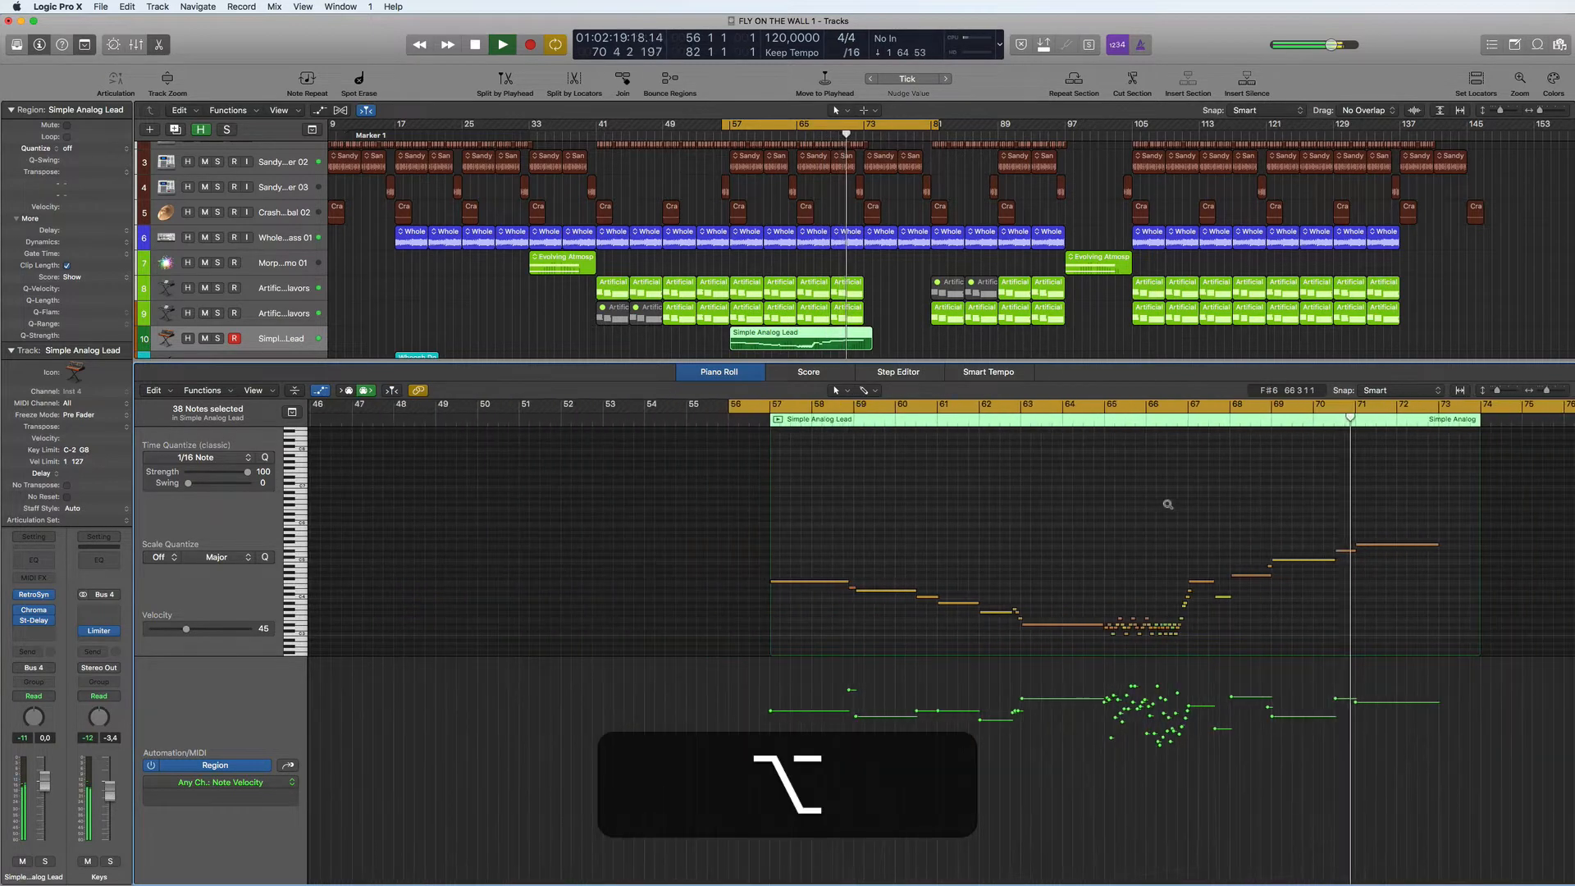
{"action": "key", "text": "space"}
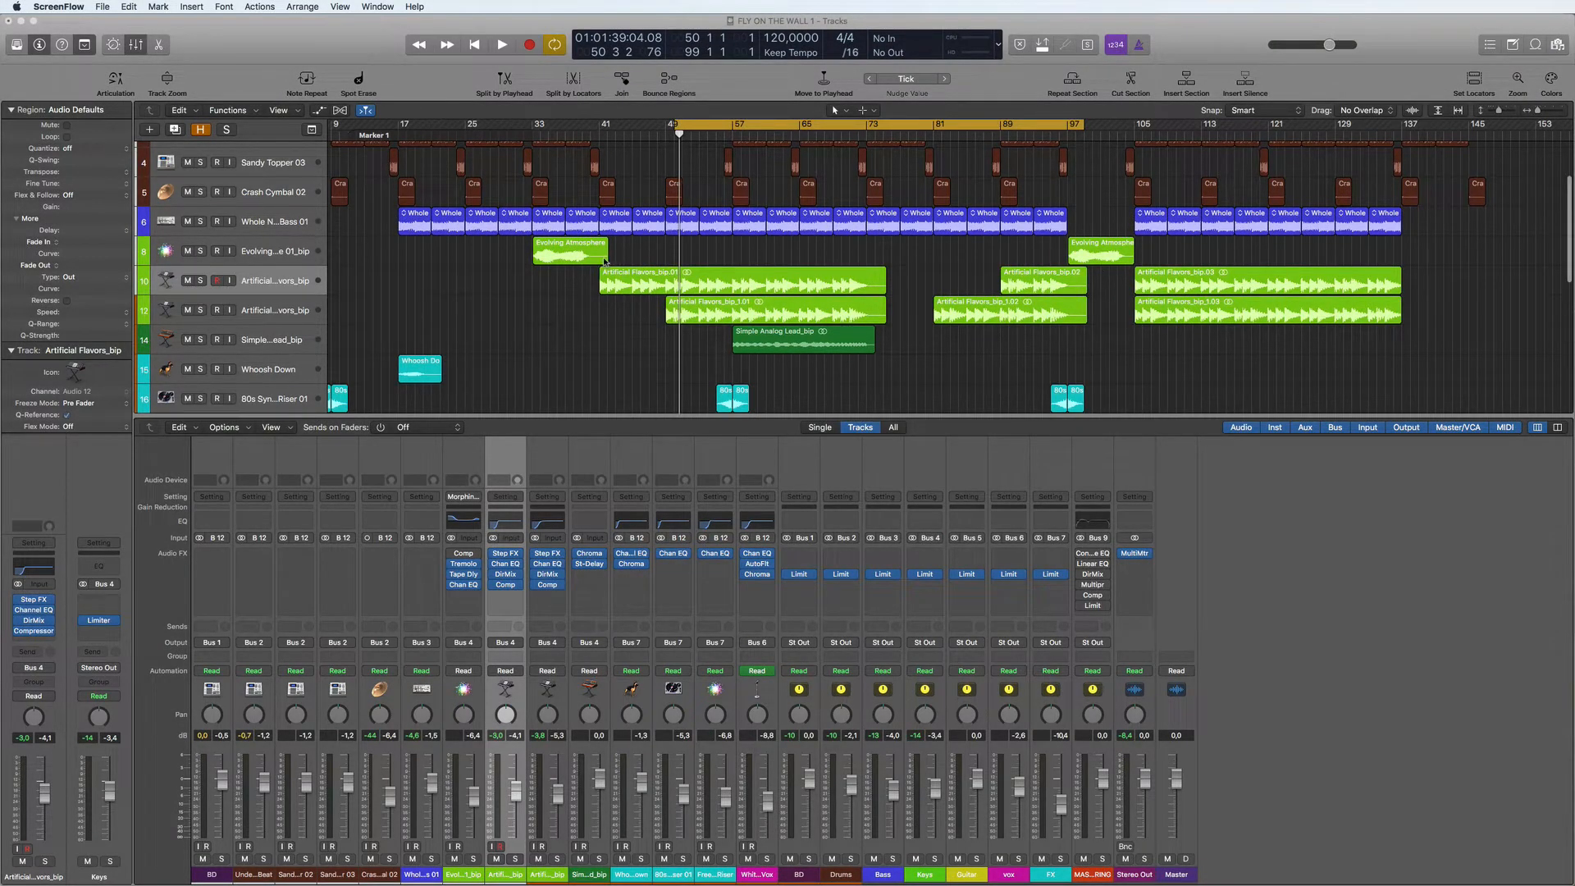
- Trim the end of the first Evolving Atmosphere audio region back to bar 41
{"action": "left_click", "coordinate": [1132, 258]}
{"action": "left_click_drag", "start_coordinate": [1132, 259], "coordinate": [1502, 259]}
{"action": "mouse_move", "coordinate": [606, 257]}
{"action": "left_mouse_down"}
{"action": "mouse_move", "coordinate": [1059, 267]}
{"action": "mouse_move", "coordinate": [599, 256]}
{"action": "left_mouse_up"}
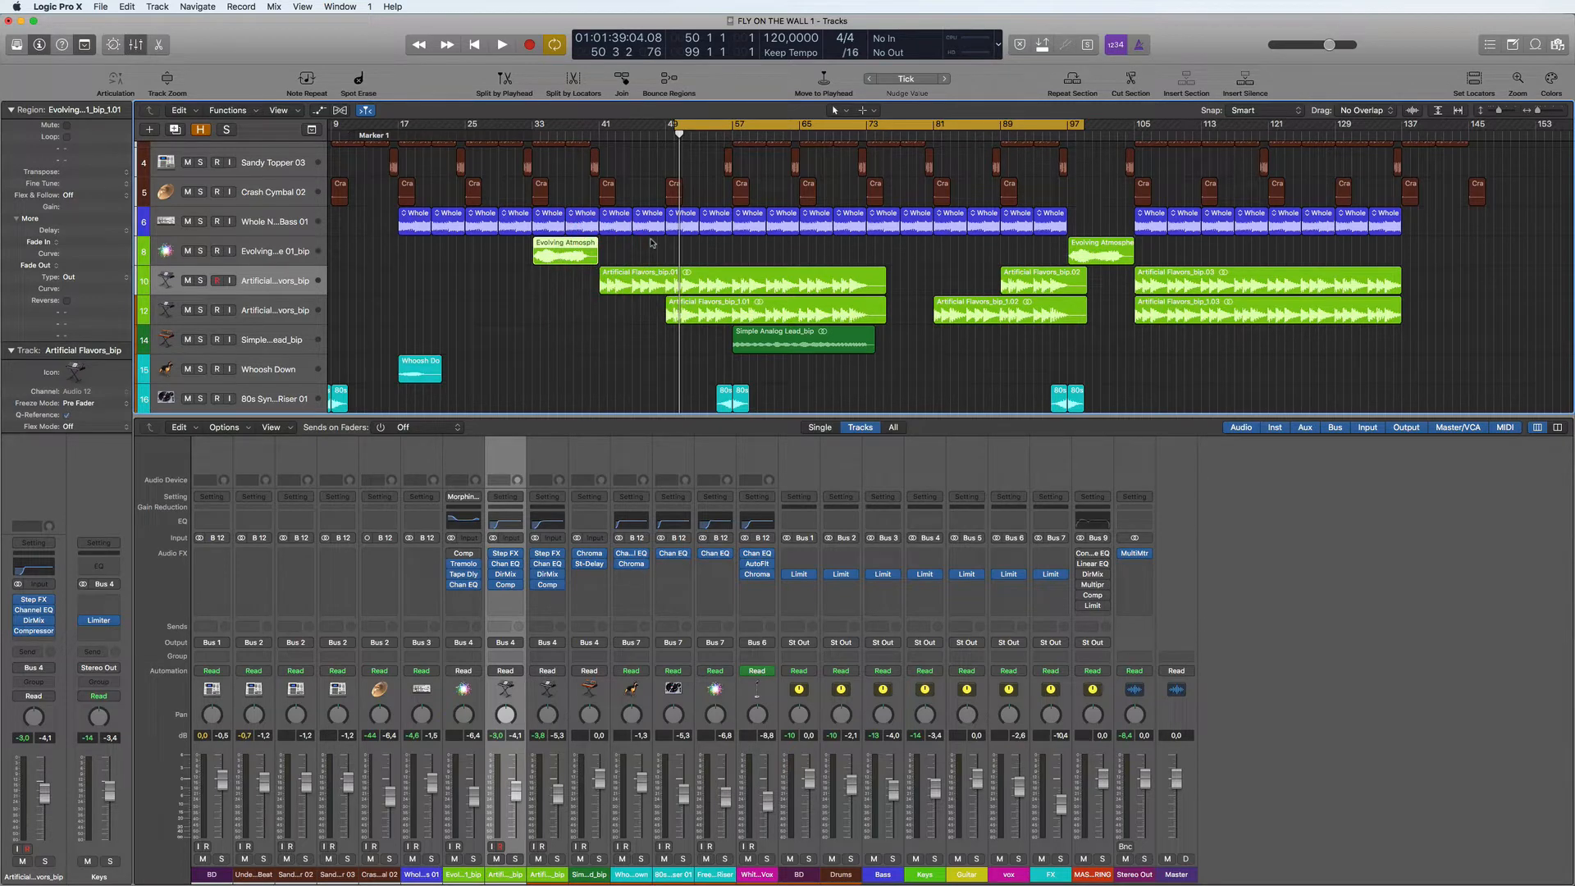
{"action": "scroll", "coordinate": [771, 281], "scroll_direction": "right", "scroll_amount": 1}
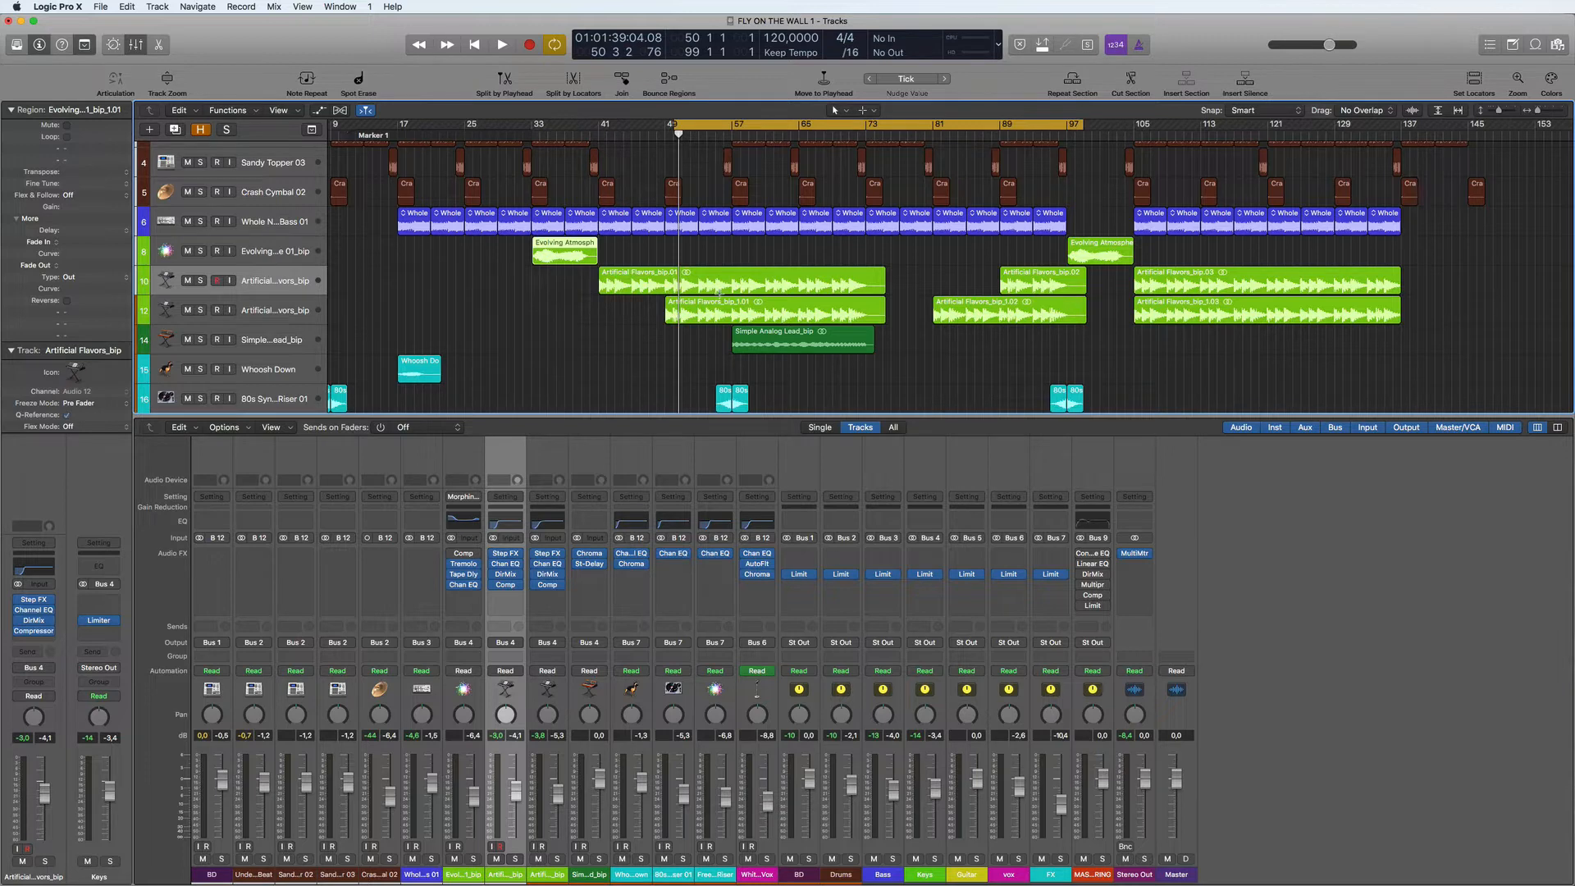
- Set the cycle range from bar 41 to bar 144 and start playback
{"action": "scroll", "coordinate": [719, 292], "scroll_direction": "up", "scroll_amount": 3}
{"action": "left_click_drag", "start_coordinate": [603, 125], "coordinate": [1467, 216]}
{"action": "key", "text": "space"}
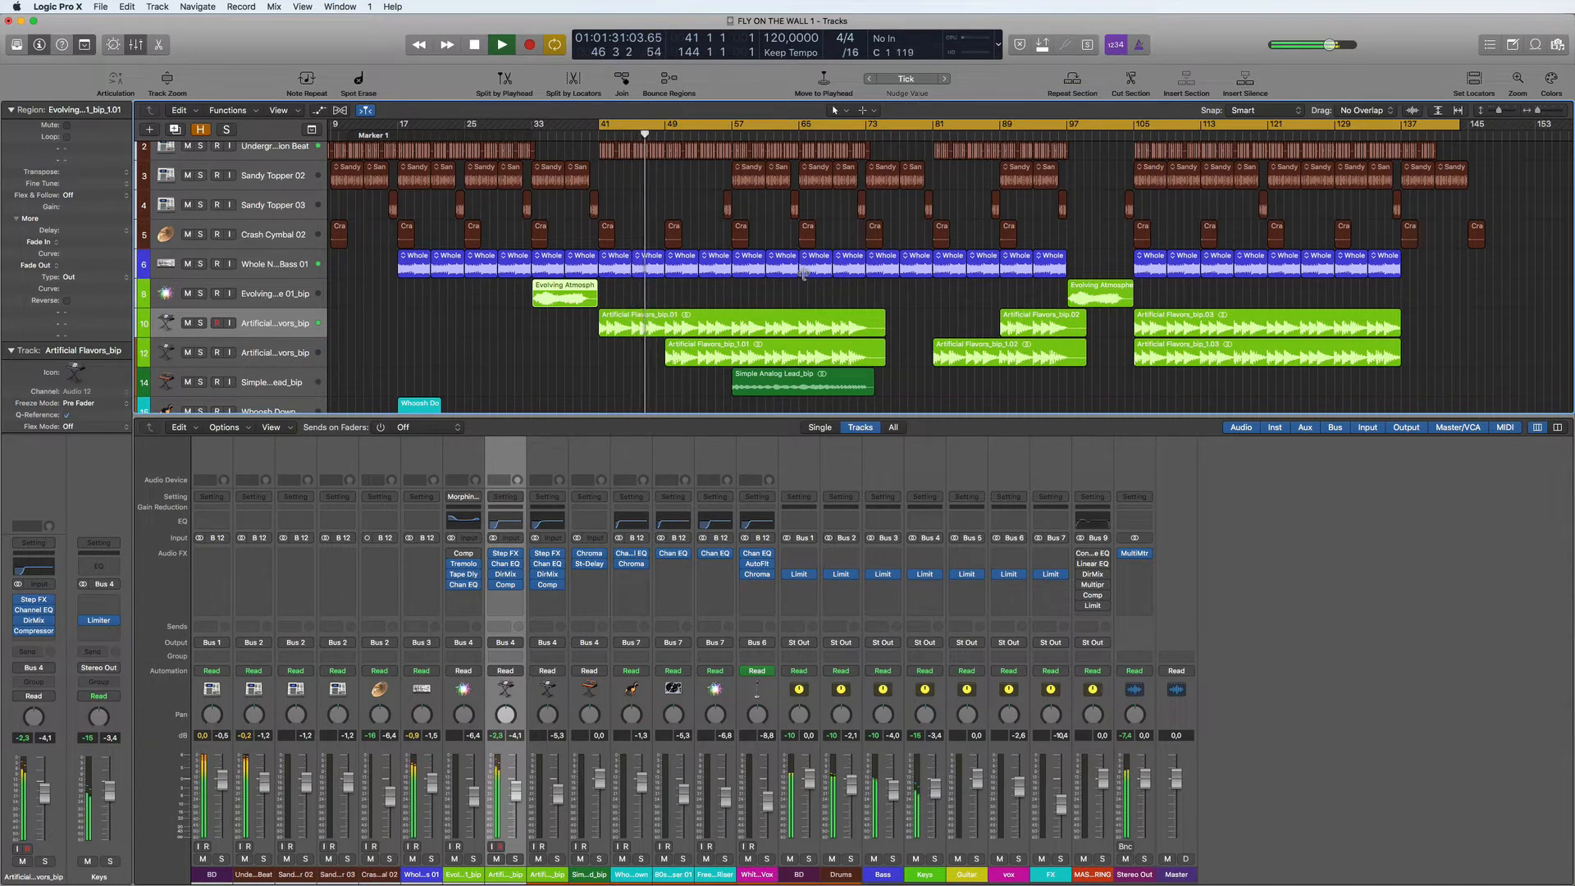
- Open the MultiMeter on the Stereo Out channel and check the spectrum and levels of the mix during playback
{"action": "scroll", "coordinate": [804, 274], "scroll_direction": "down", "scroll_amount": 5}
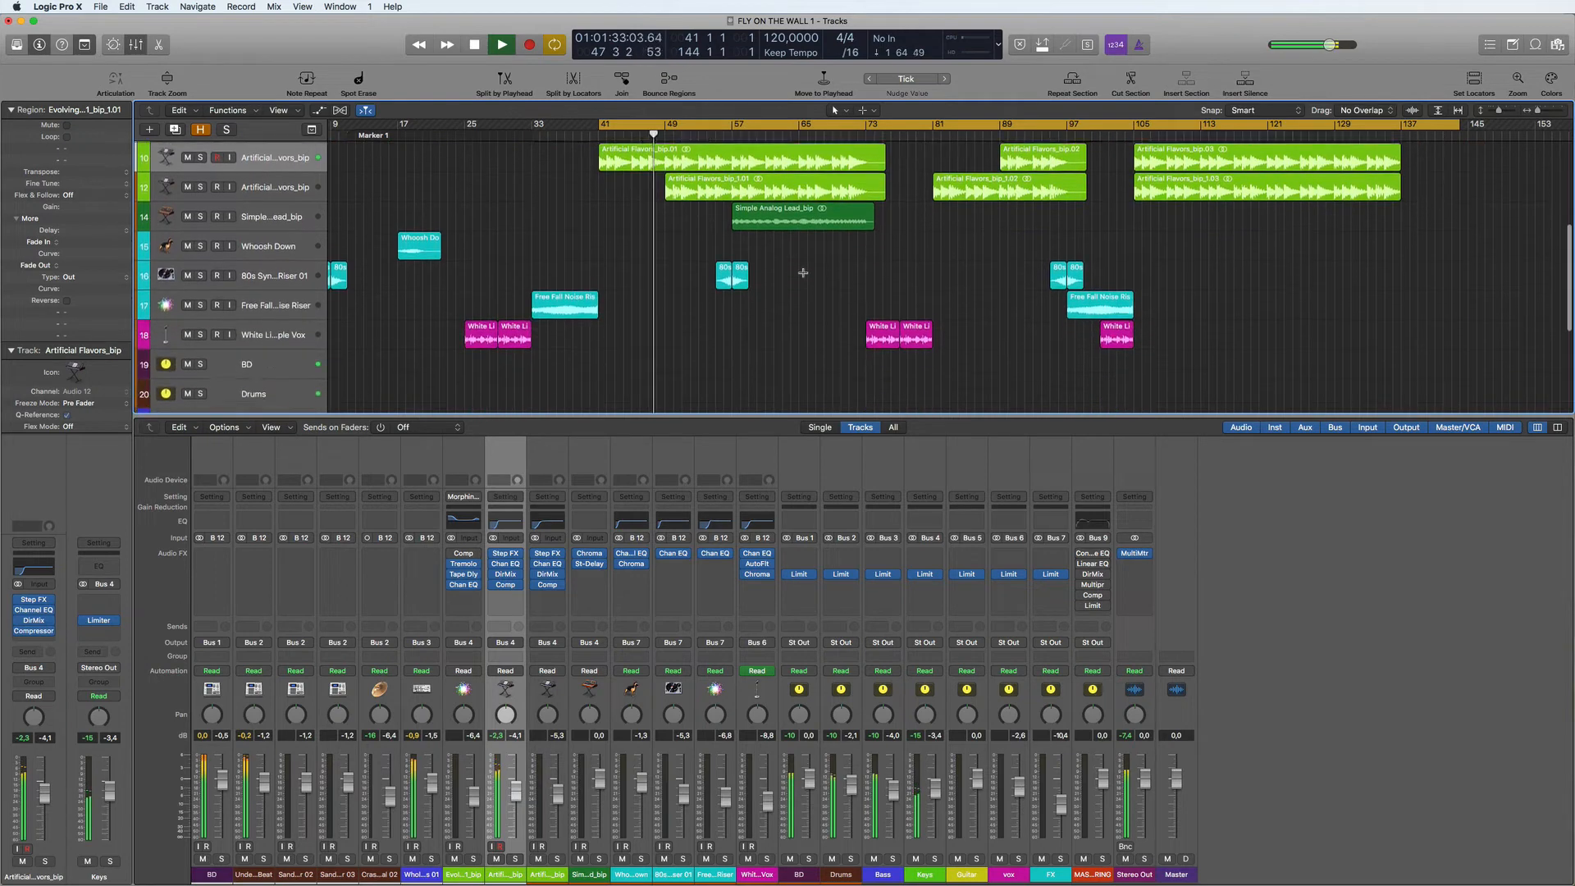
{"action": "left_click", "coordinate": [1132, 556]}
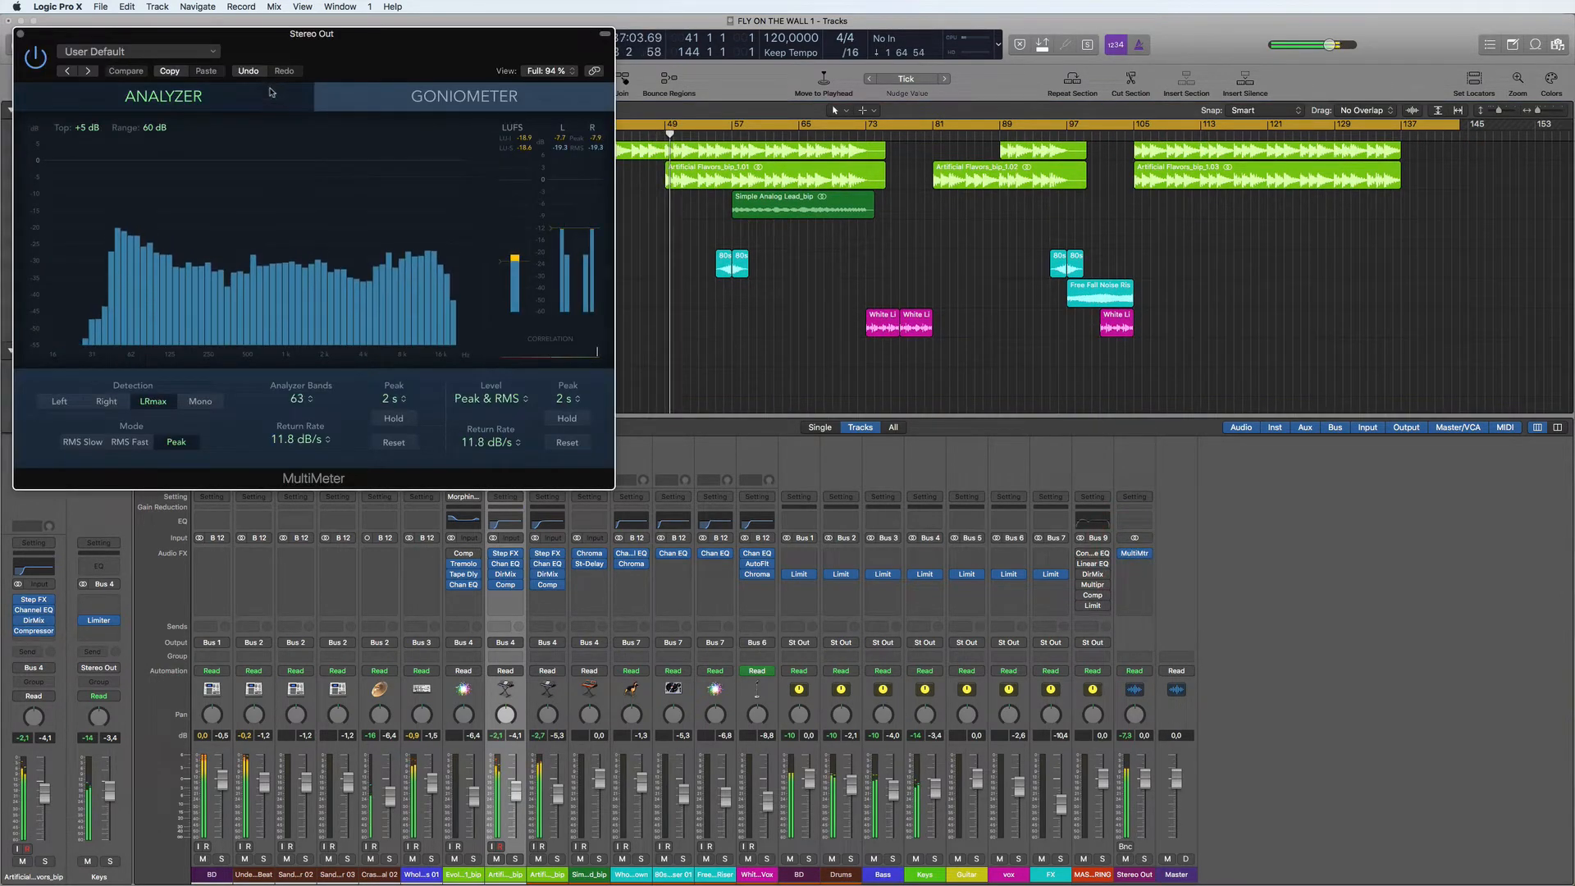
{"action": "left_click_drag", "start_coordinate": [453, 72], "coordinate": [1413, 274]}
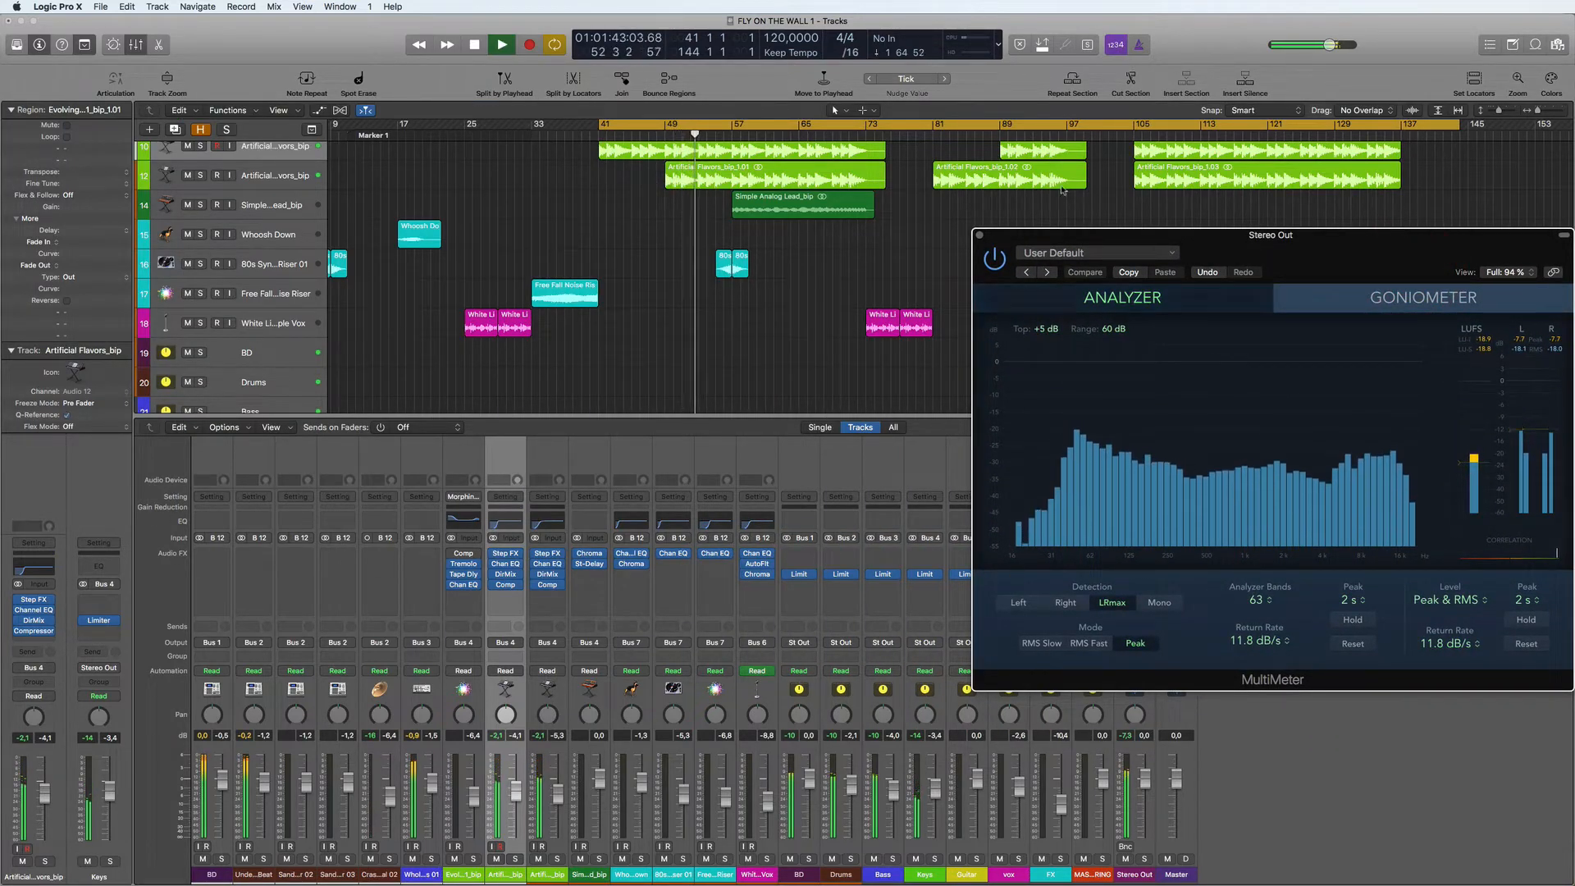
{"action": "left_click_drag", "start_coordinate": [1107, 238], "coordinate": [1130, 173]}
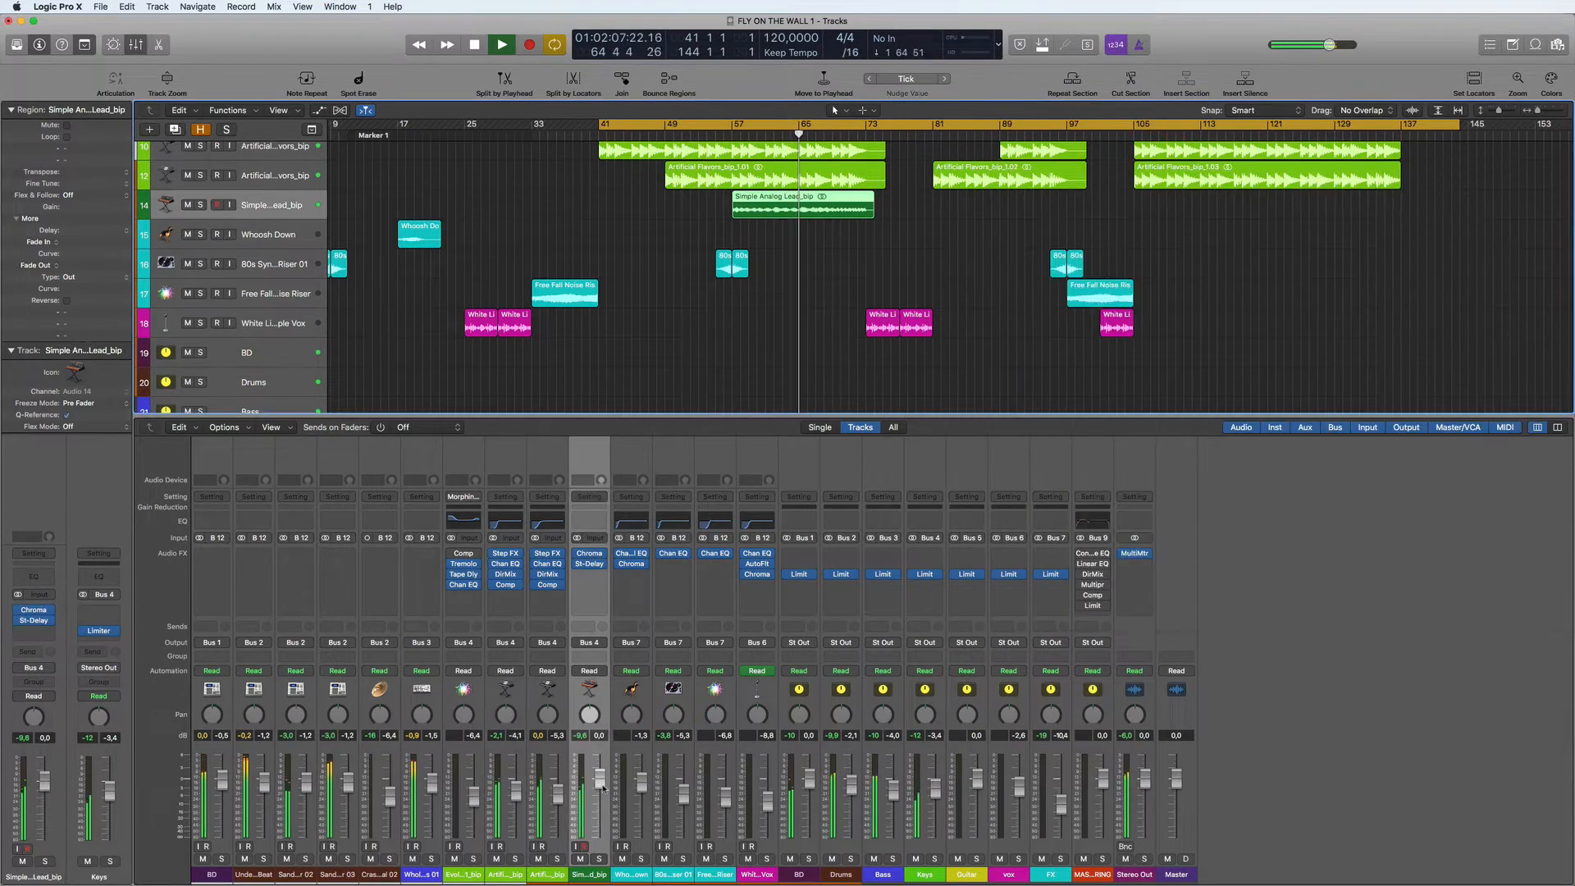
- Add a Channel EQ to the Simple Analog Lead_bip track with a 48 dB/Oct low cut at 275 Hz and Q 0.60, and close its window
{"action": "left_click", "coordinate": [589, 523]}
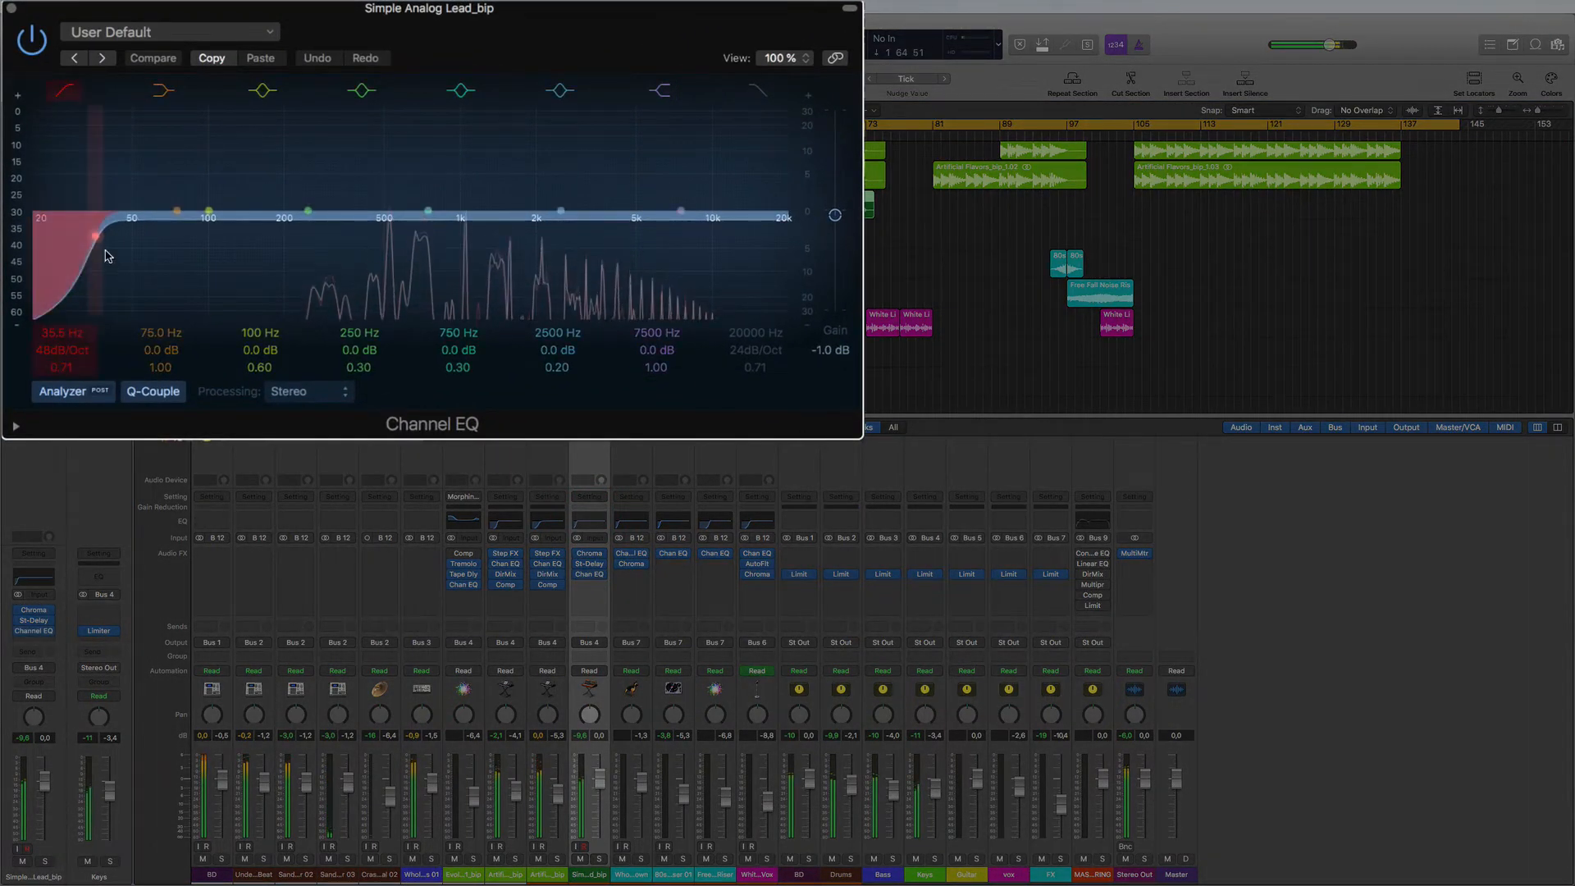
{"action": "left_click_drag", "start_coordinate": [105, 254], "coordinate": [320, 246]}
{"action": "left_click_drag", "start_coordinate": [331, 246], "coordinate": [342, 246]}
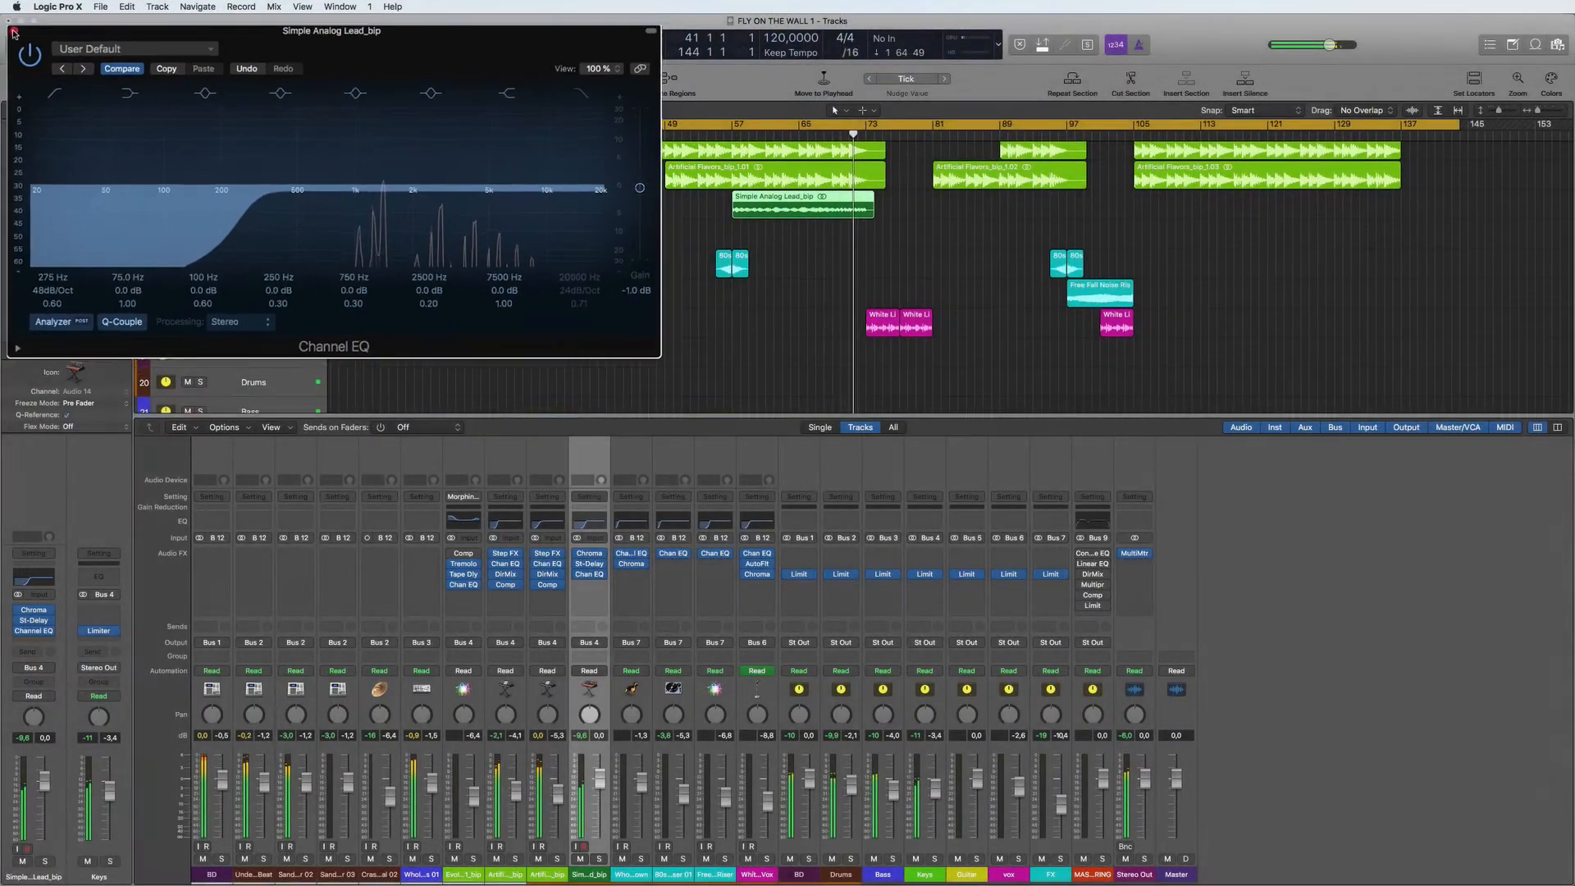
{"action": "left_click", "coordinate": [13, 33]}
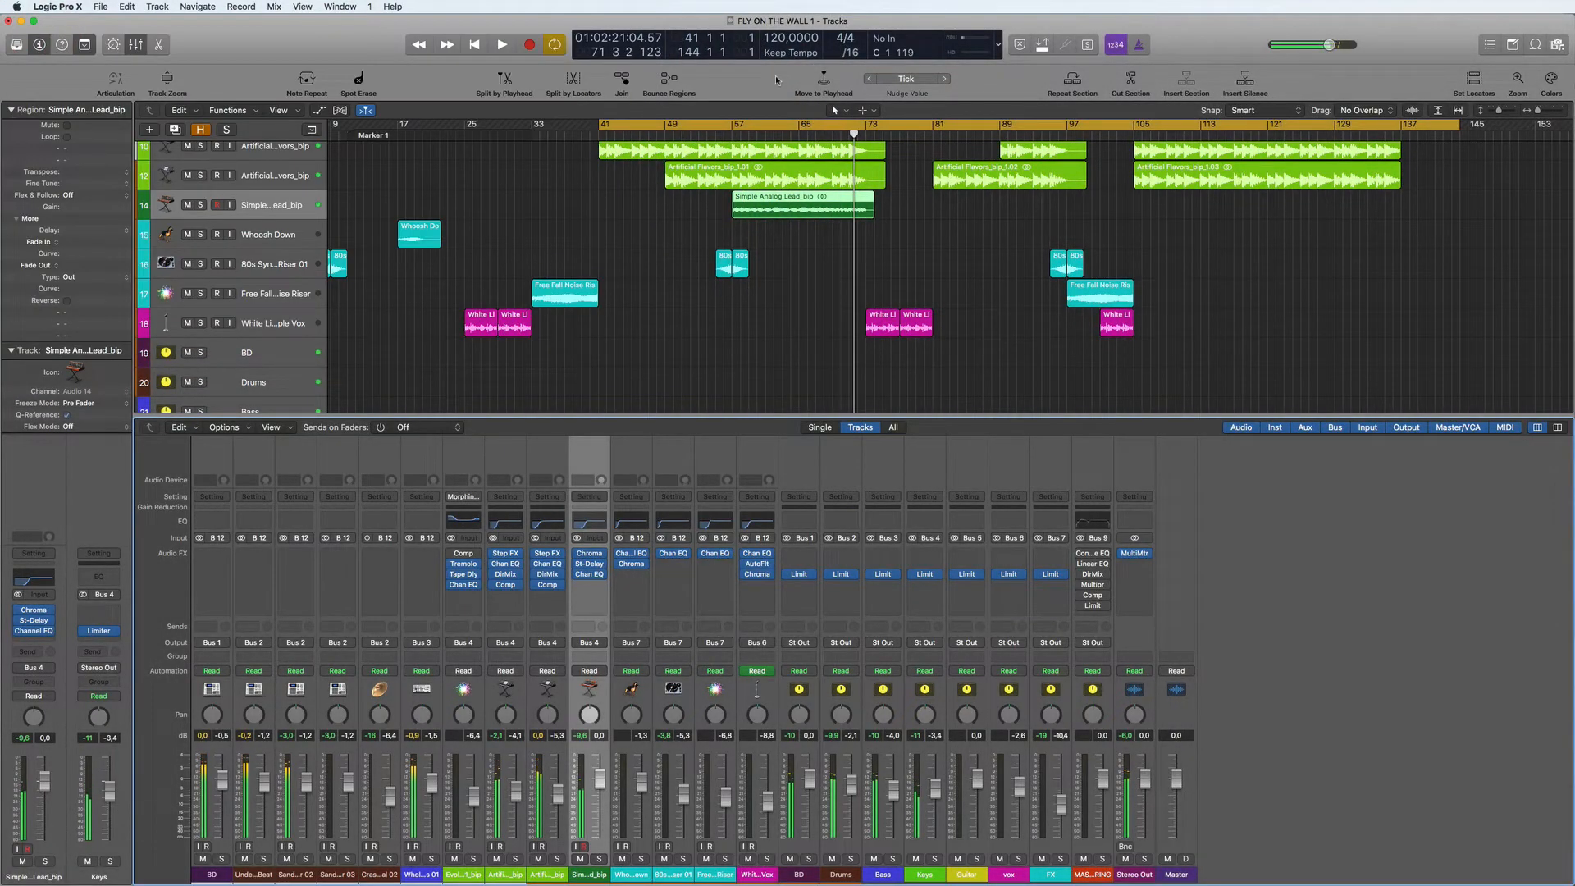
- Set the cycle range from bar 57 to bar 75 and play its beginning
{"action": "left_click", "coordinate": [739, 122]}
{"action": "left_click_drag", "start_coordinate": [739, 121], "coordinate": [889, 134]}
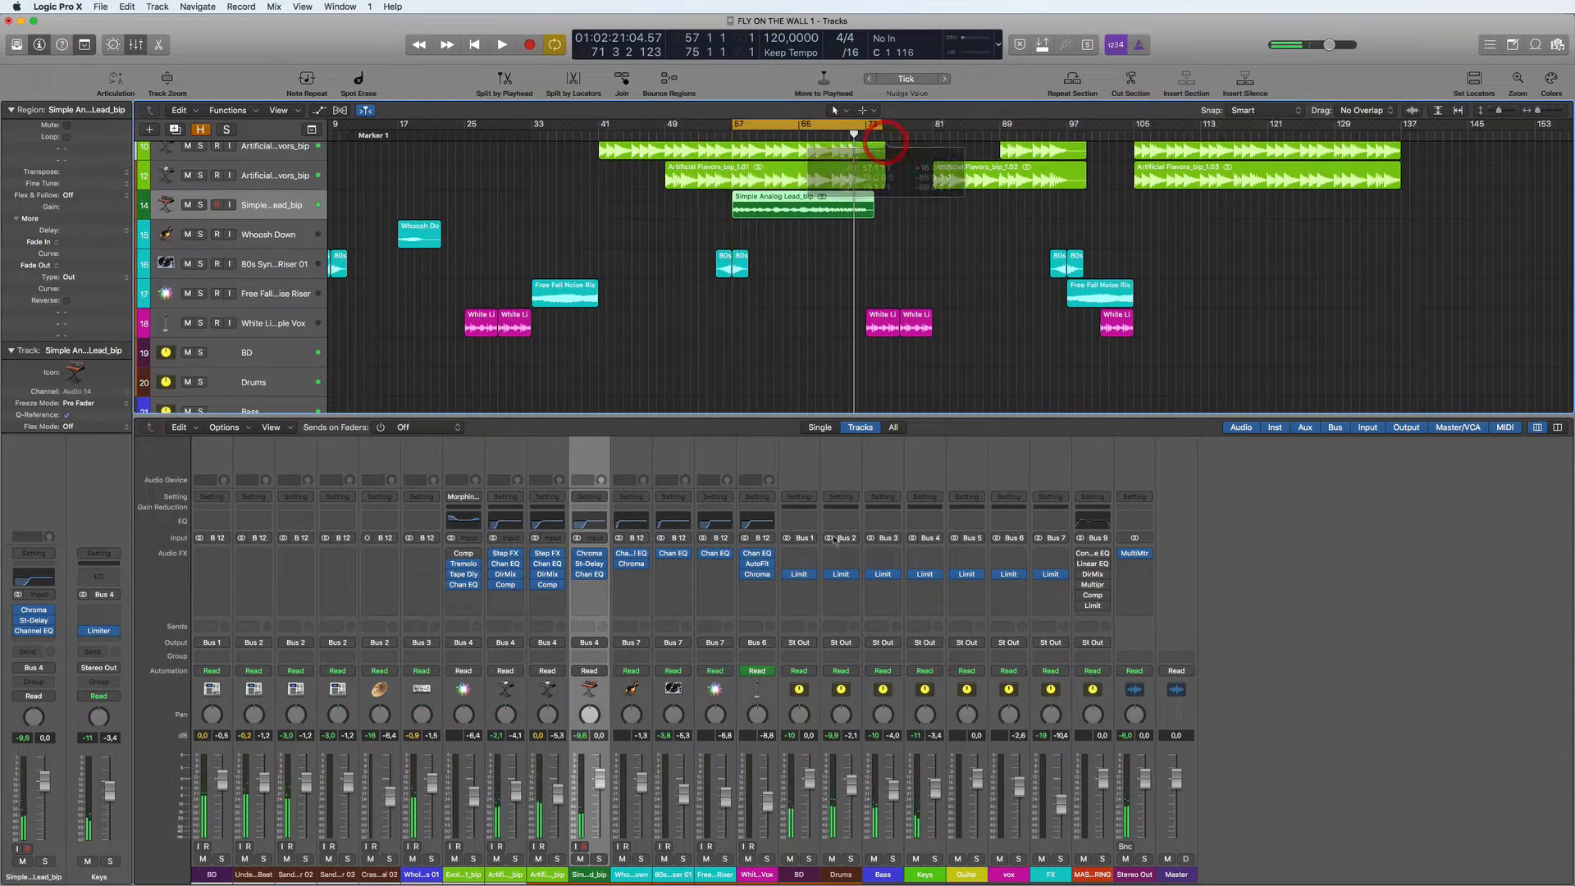
{"action": "key", "text": "space"}
{"action": "key", "text": "space"}
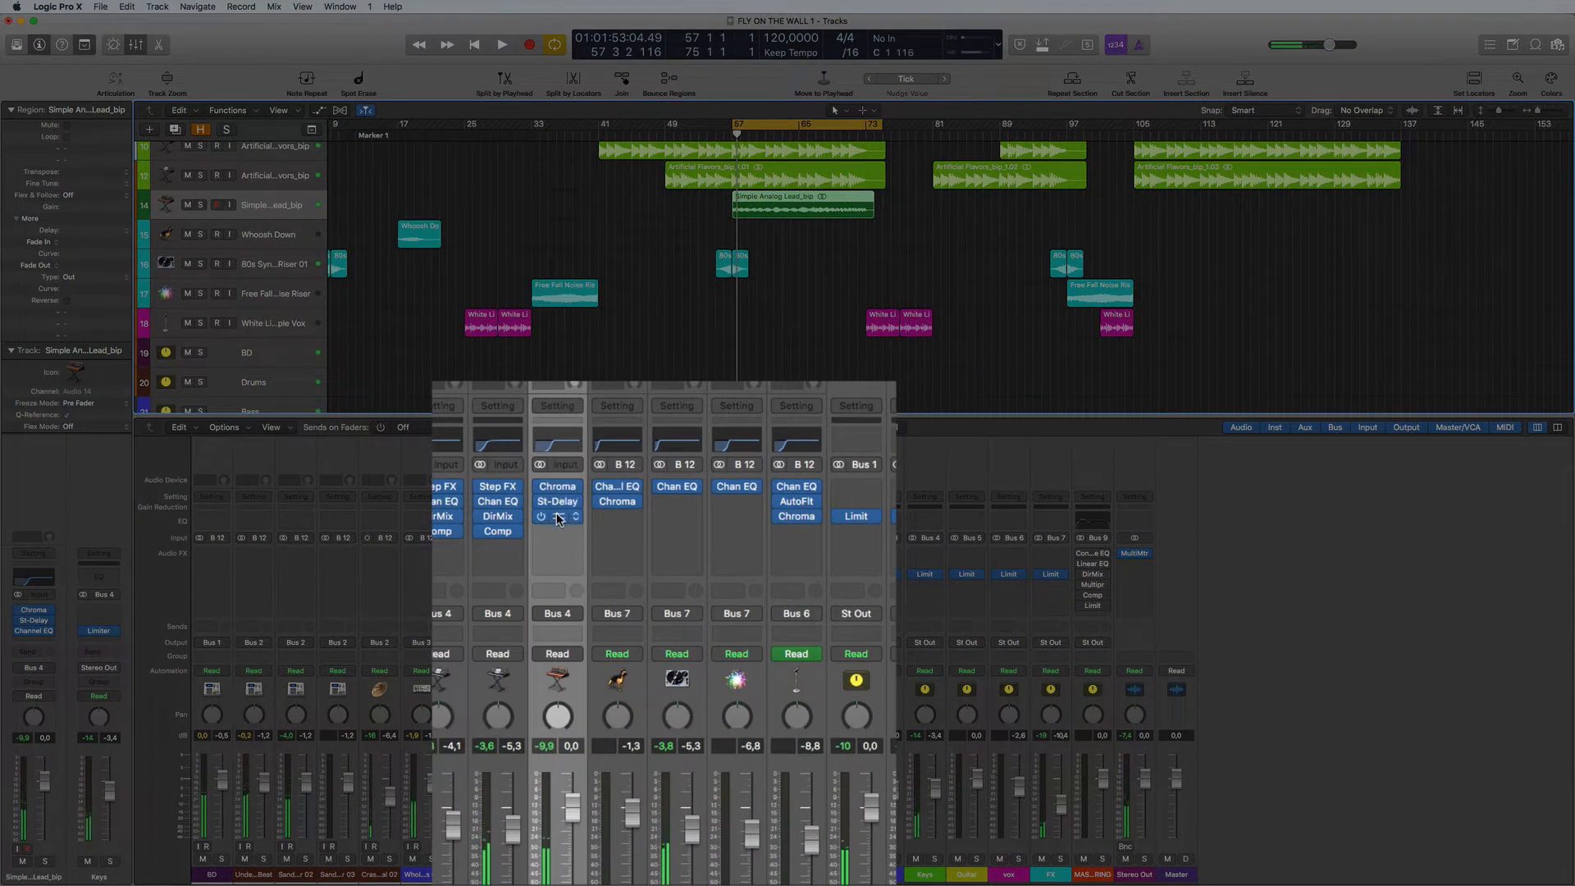
- Move the lead track's Channel EQ to the first effect slot and insert Sausage Fattener directly after it
{"action": "mouse_move", "coordinate": [557, 531]}
{"action": "left_mouse_down"}
{"action": "mouse_move", "coordinate": [557, 488]}
{"action": "mouse_move", "coordinate": [560, 527]}
{"action": "mouse_move", "coordinate": [548, 515]}
{"action": "left_mouse_up"}
{"action": "left_click", "coordinate": [574, 502]}
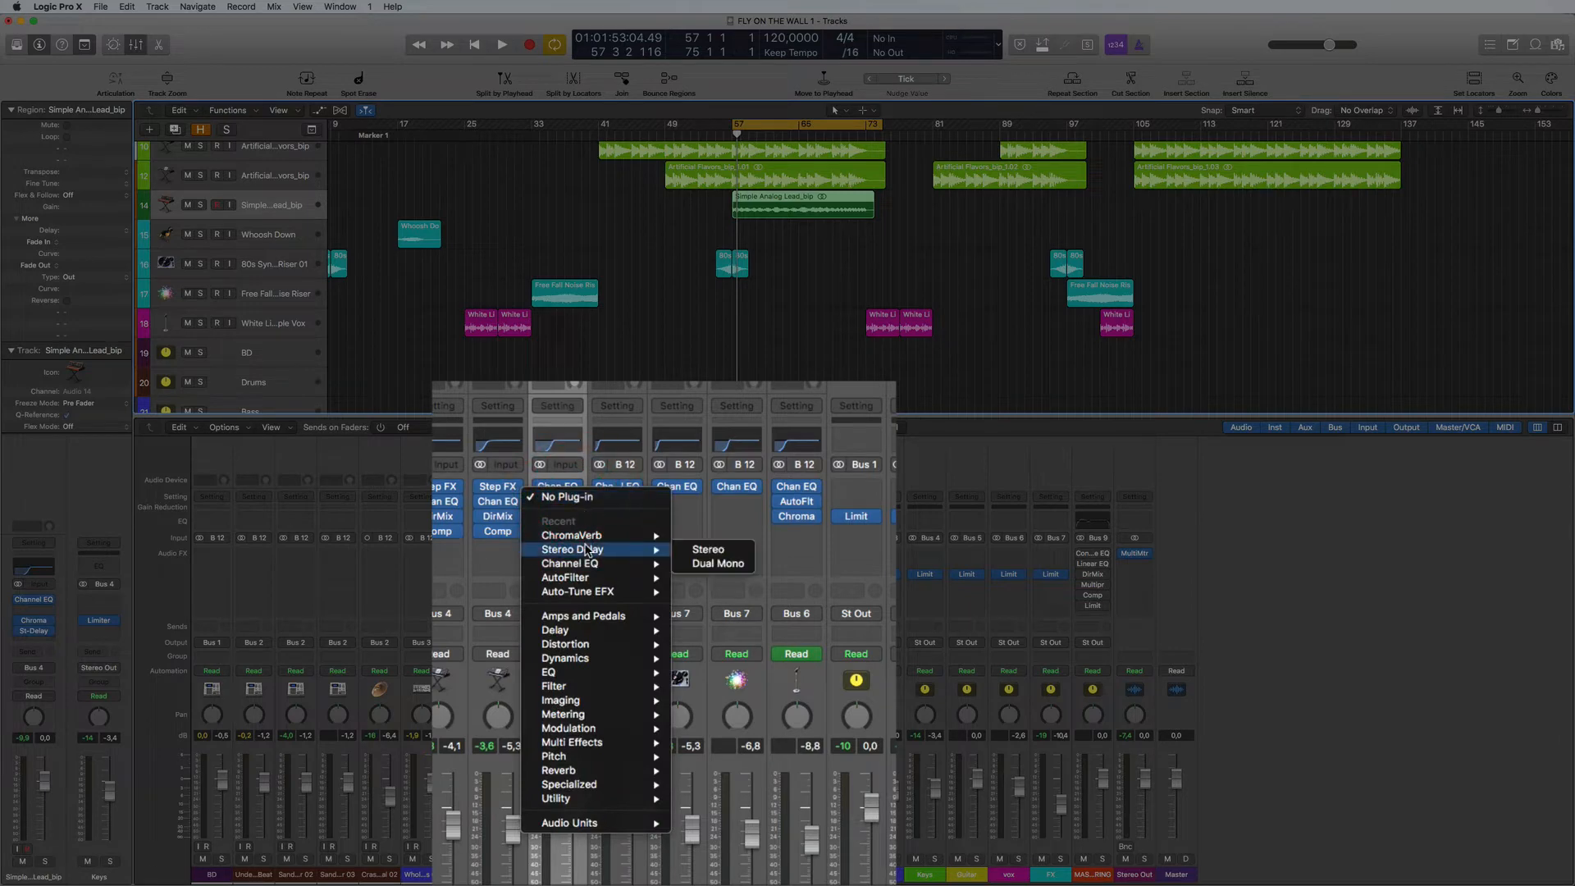
{"action": "left_click", "coordinate": [919, 691]}
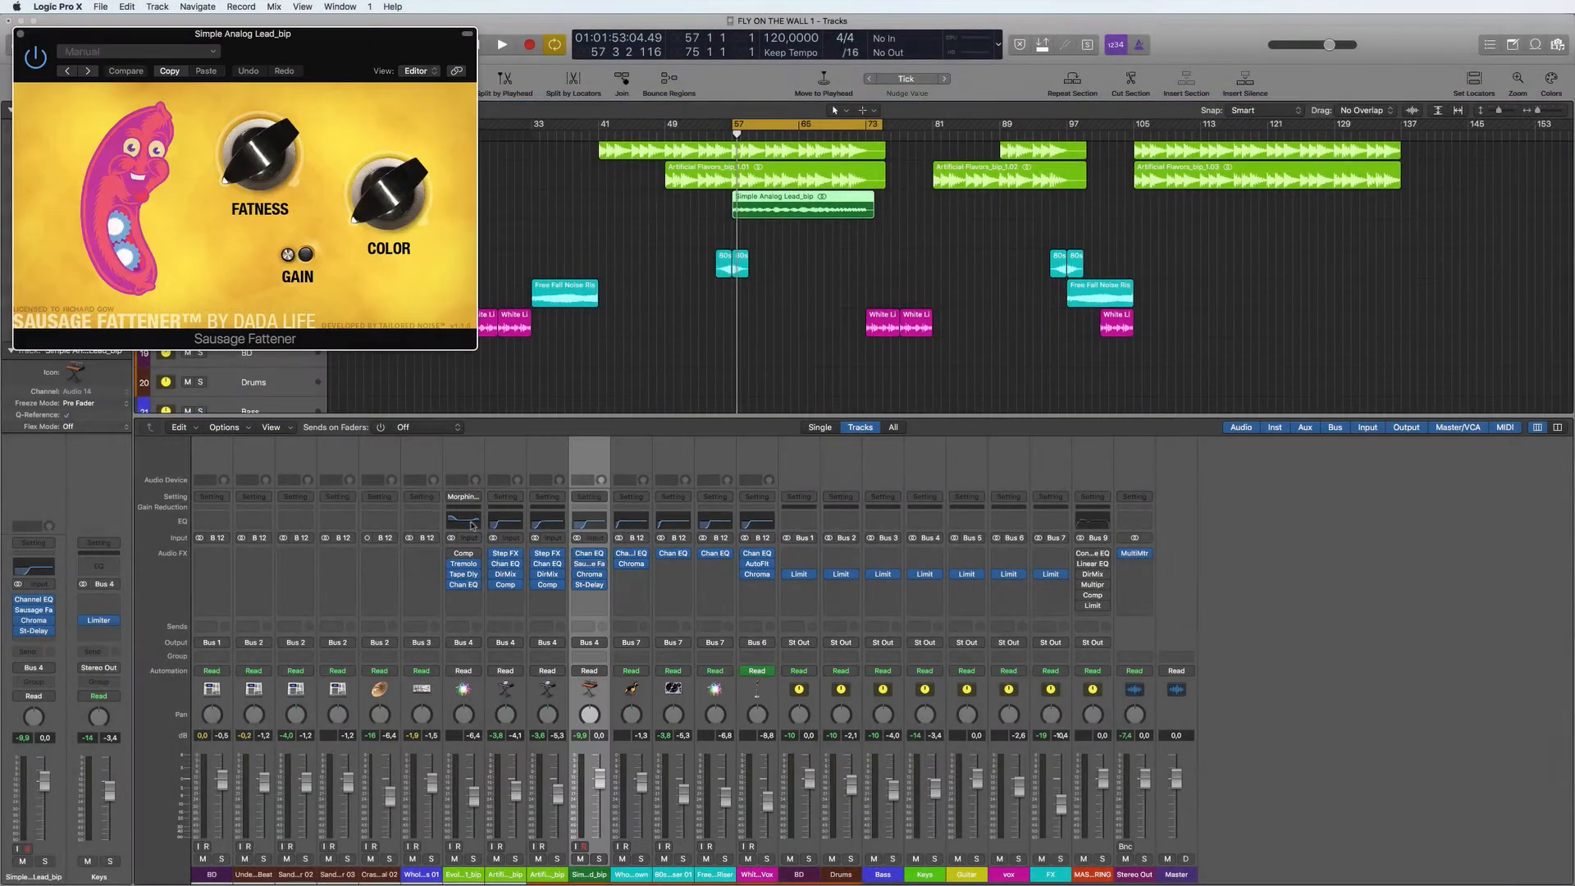
- Set Sausage Fattener's Fatness to 5.0% and increase its Color during playback, and lower the lead track's volume to -3.3 dB
{"action": "left_click_drag", "start_coordinate": [345, 47], "coordinate": [1117, 320]}
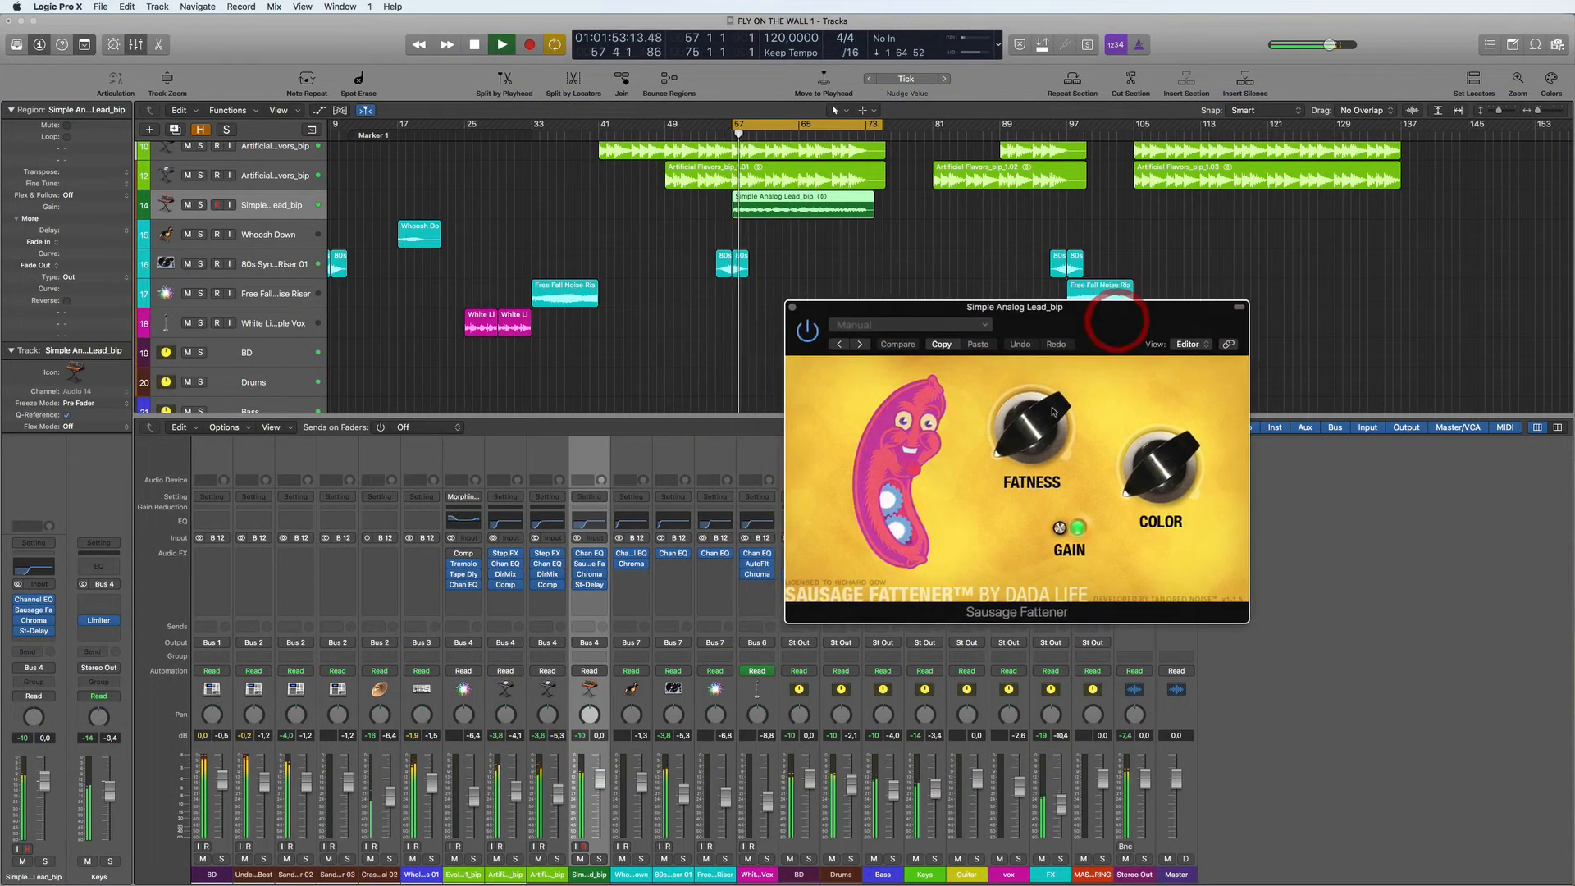
{"action": "left_click_drag", "start_coordinate": [1029, 411], "coordinate": [1028, 409]}
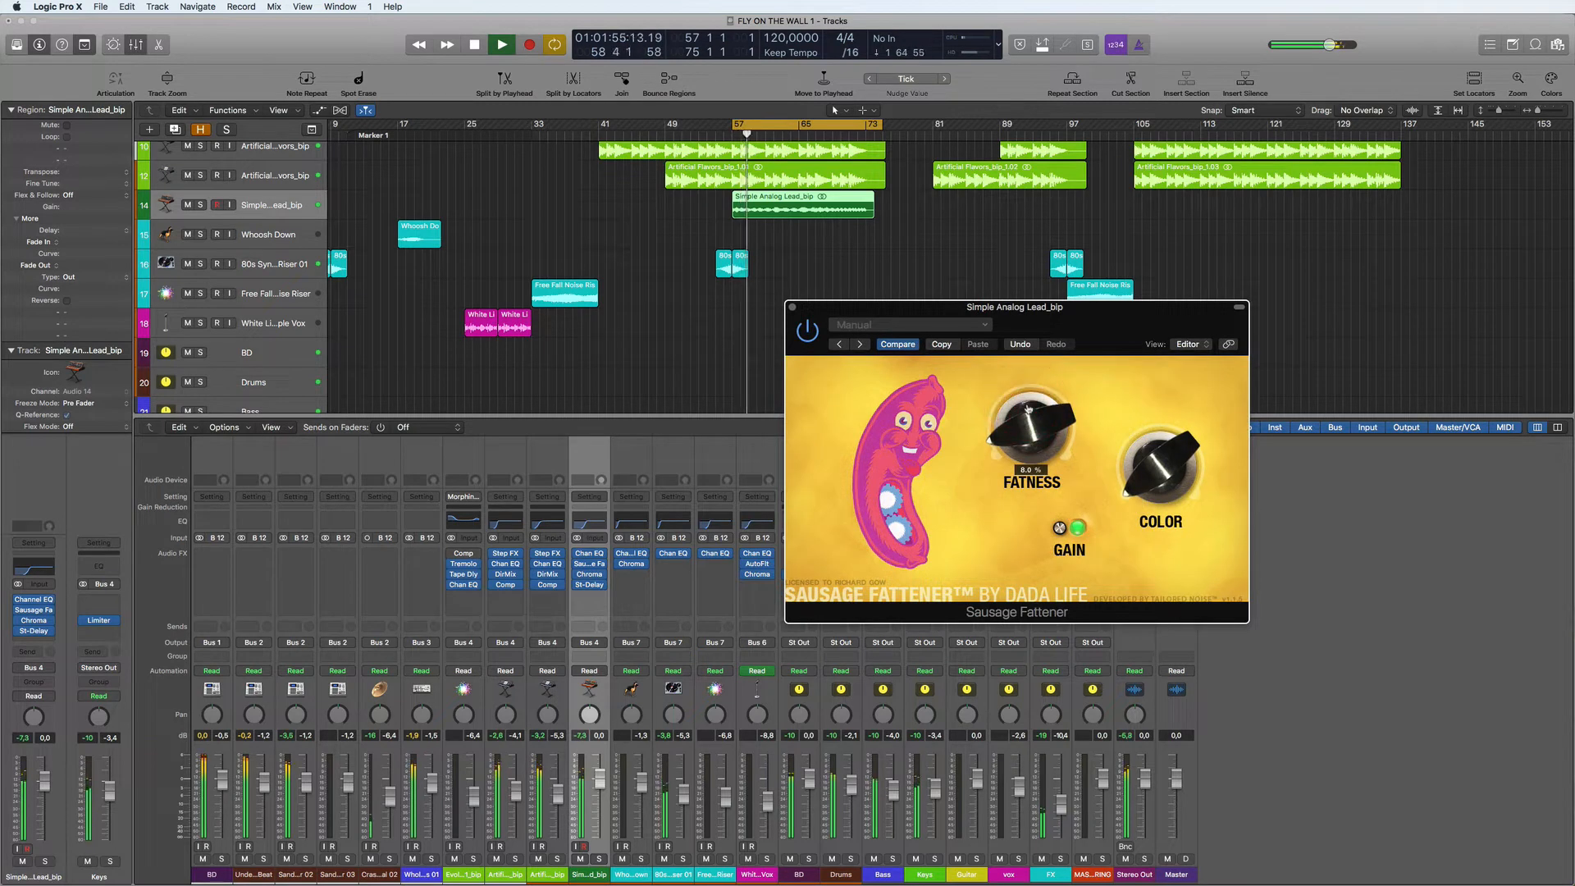
{"action": "left_click_drag", "start_coordinate": [1158, 466], "coordinate": [1019, 436]}
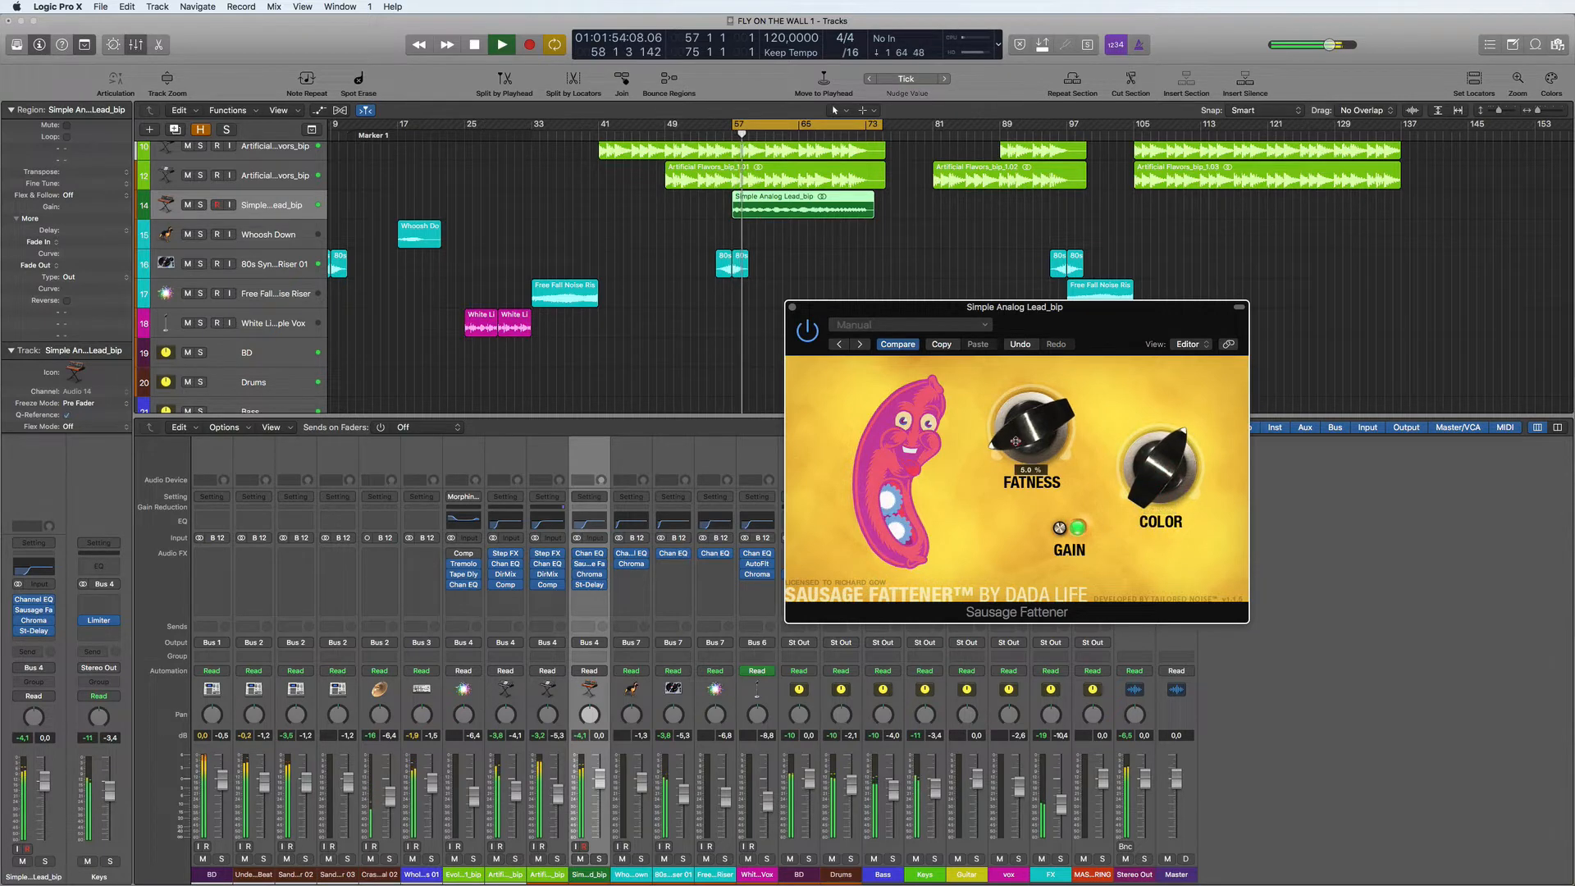
{"action": "left_click_drag", "start_coordinate": [1145, 485], "coordinate": [1143, 485]}
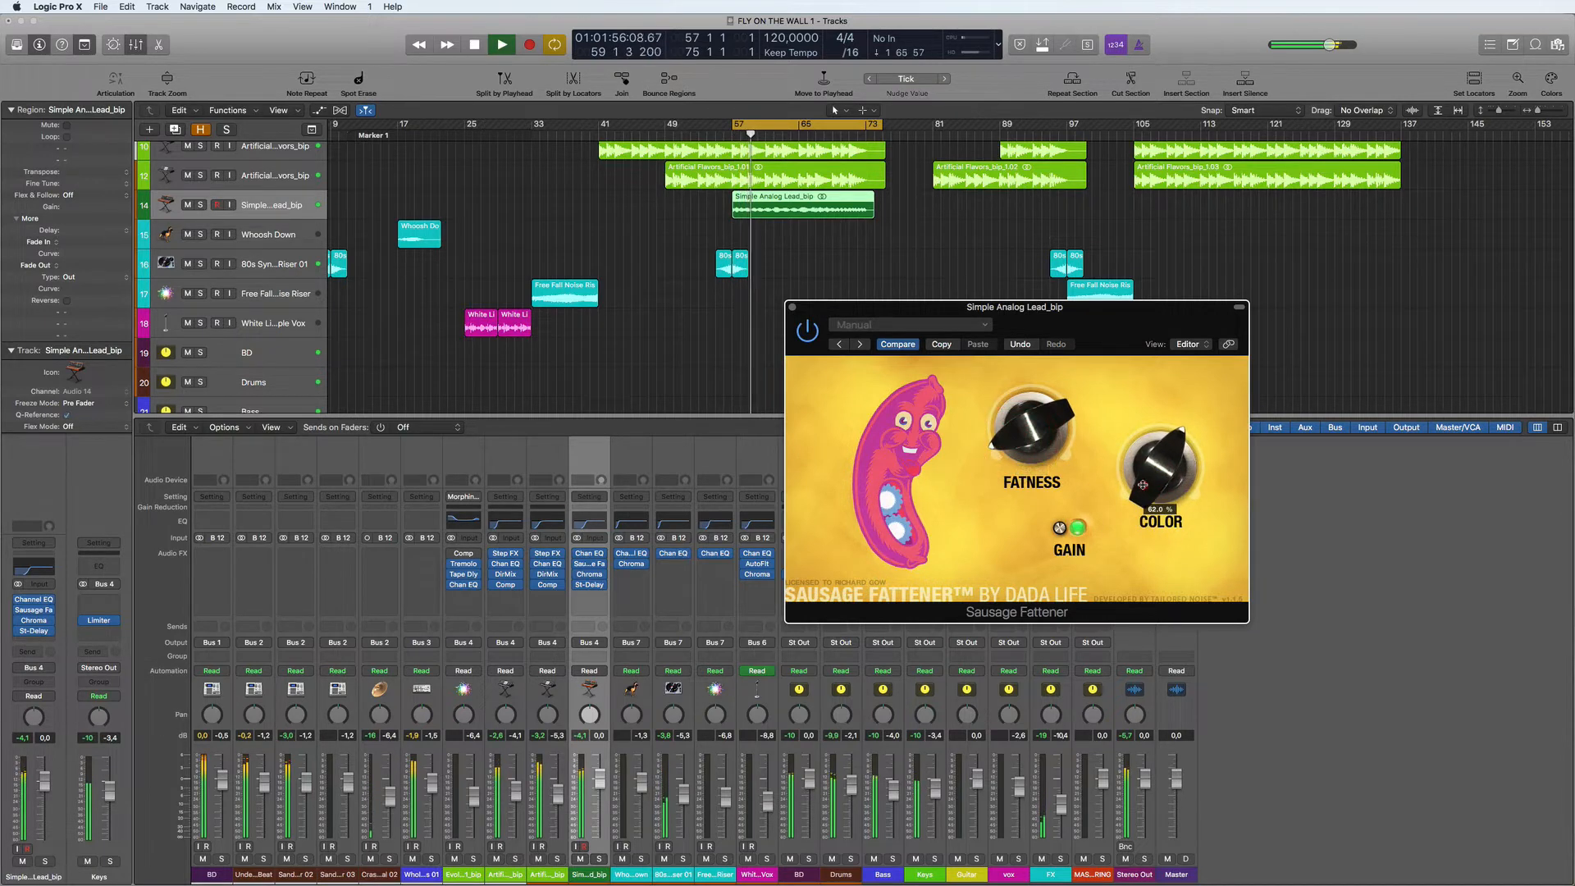
{"action": "left_click", "coordinate": [600, 797]}
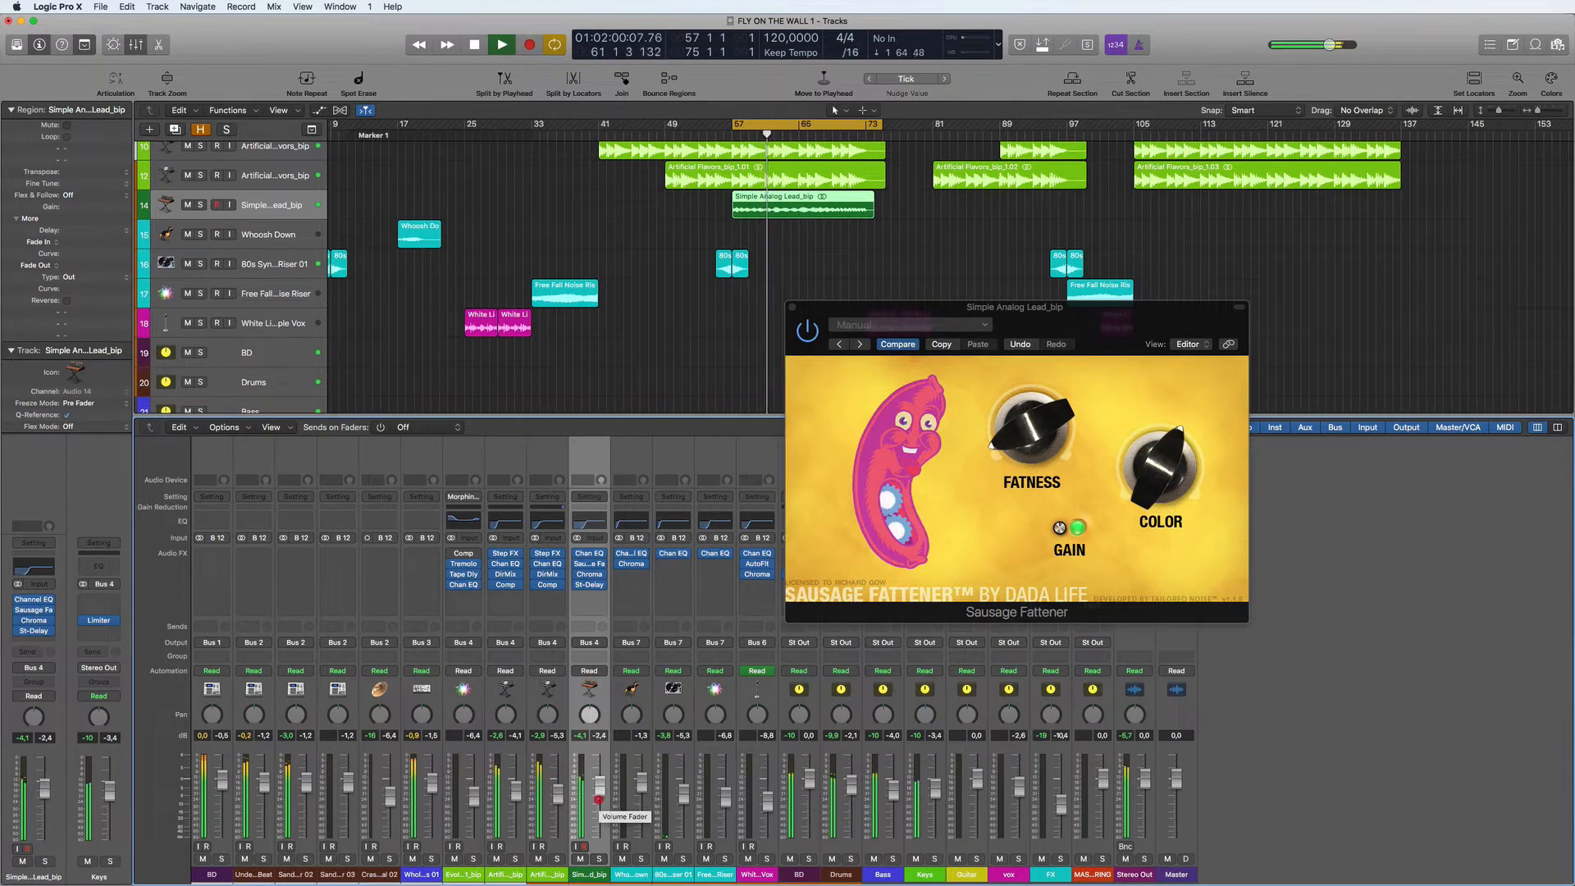
{"action": "key", "text": "super+w"}
- Copy the Compressor from the neighbouring Artificial Flavors_bip track to the end of the lead's effect chain and adjust its input gain
{"action": "left_click_drag", "start_coordinate": [547, 584], "coordinate": [590, 596]}
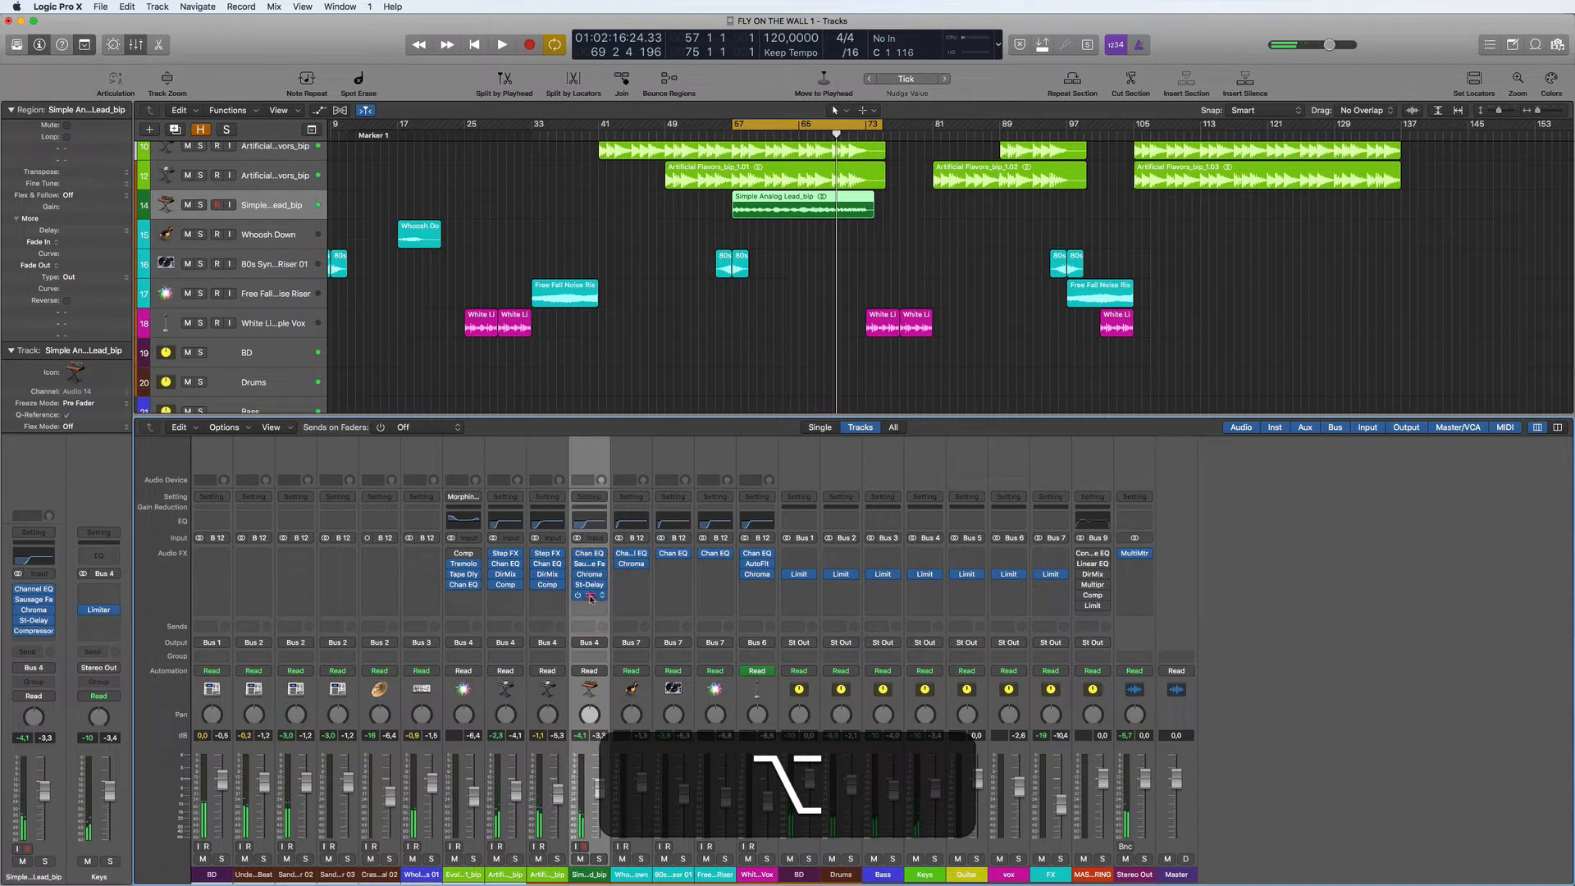
{"action": "left_click", "coordinate": [590, 596]}
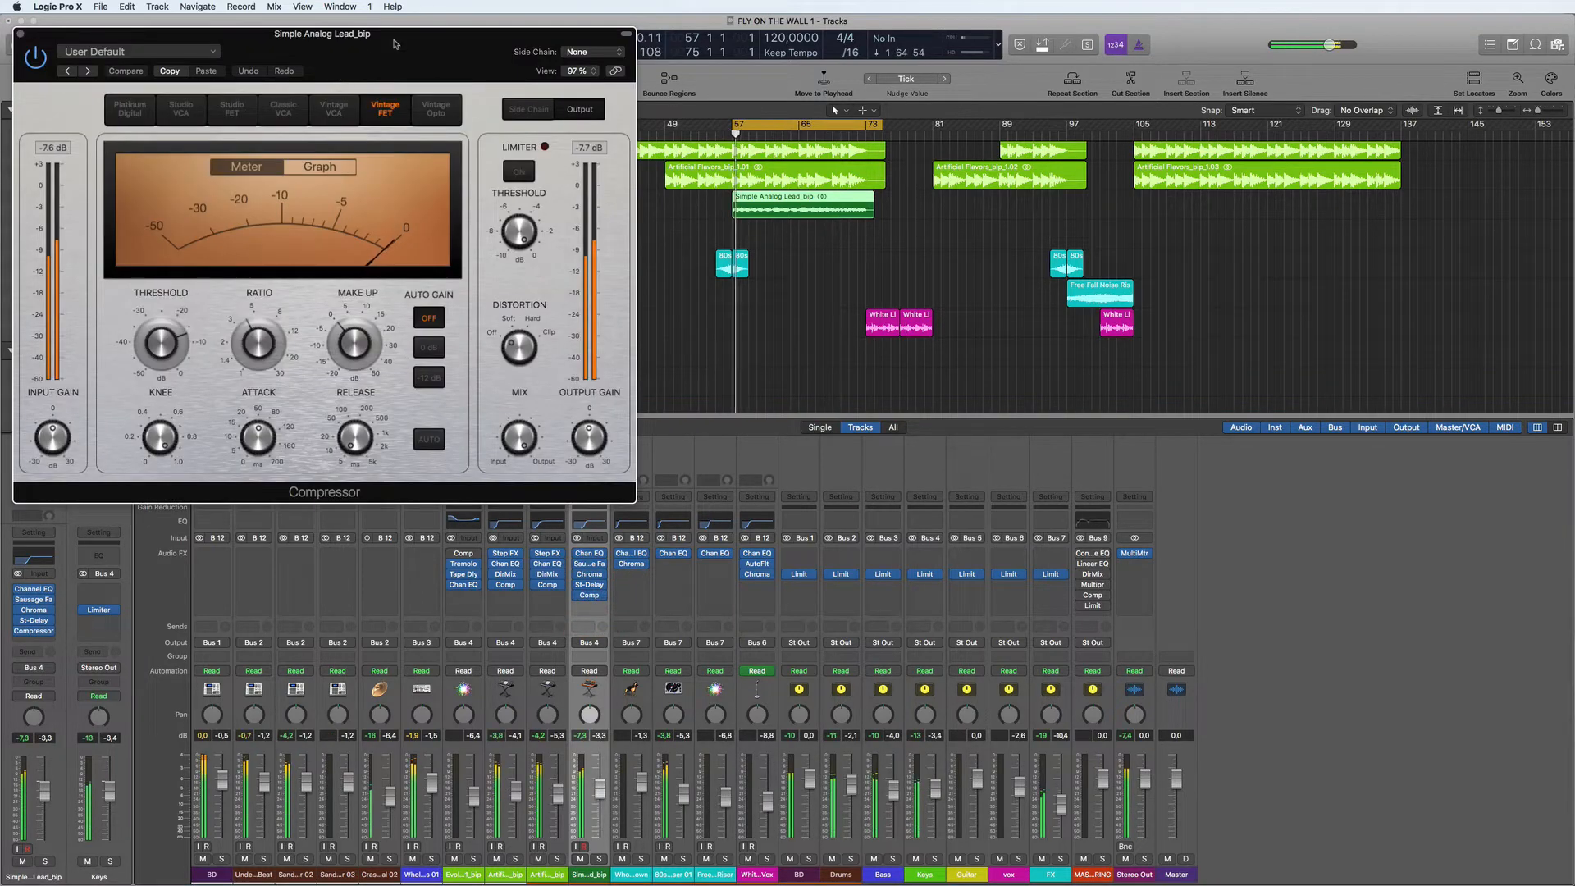
{"action": "left_click_drag", "start_coordinate": [395, 43], "coordinate": [1065, 145]}
{"action": "left_click_drag", "start_coordinate": [724, 535], "coordinate": [726, 533]}
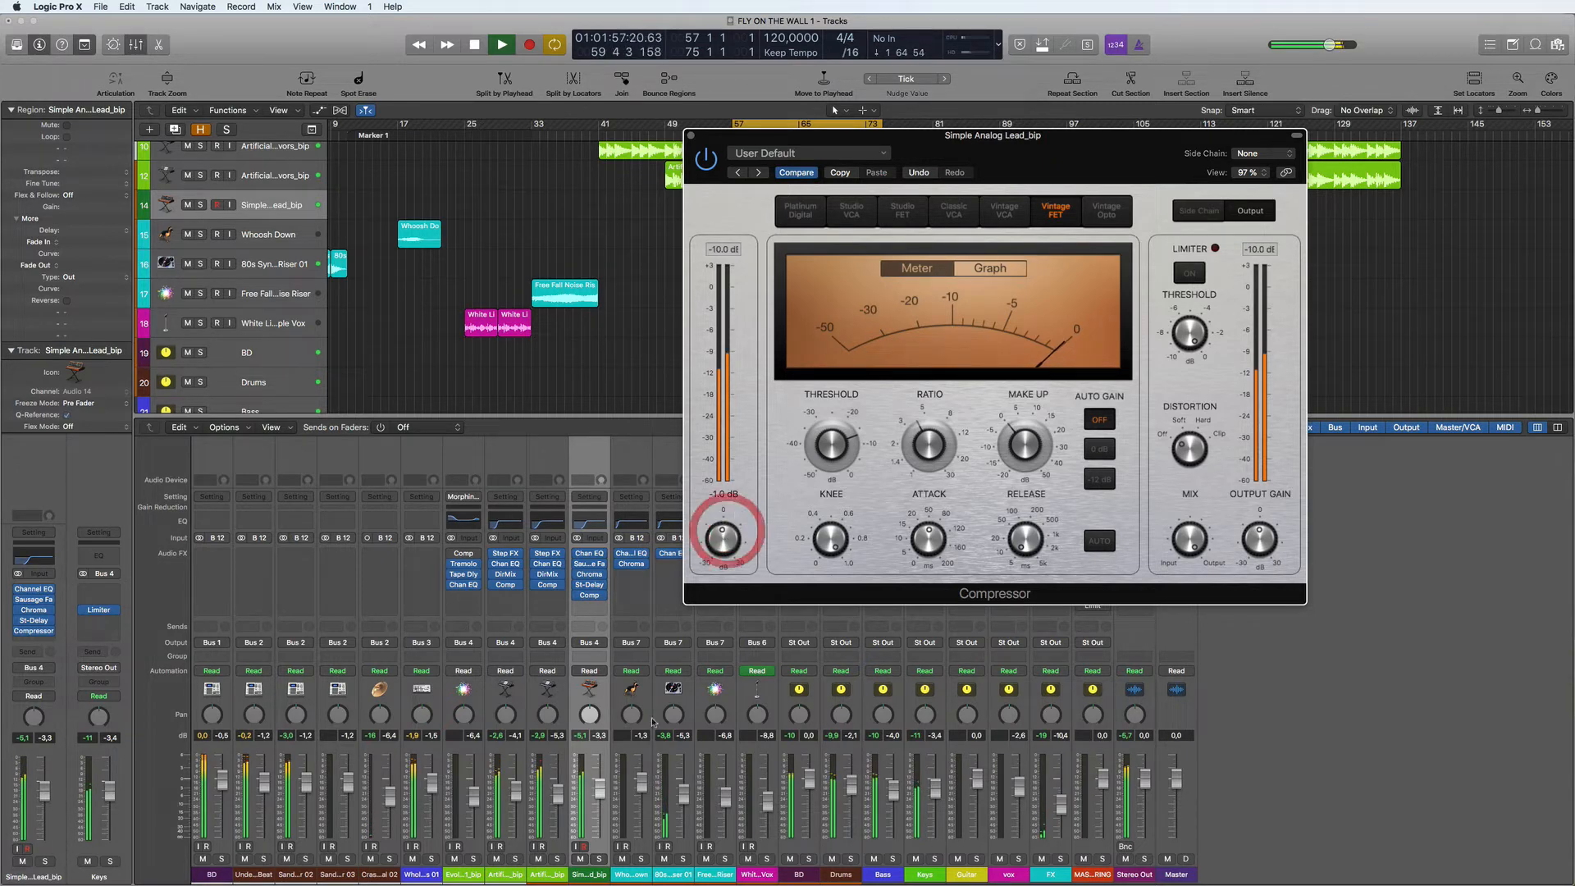
- Raise the lead track's volume to -2.4 dB, stop playback and close the Compressor window
{"action": "left_click", "coordinate": [600, 790]}
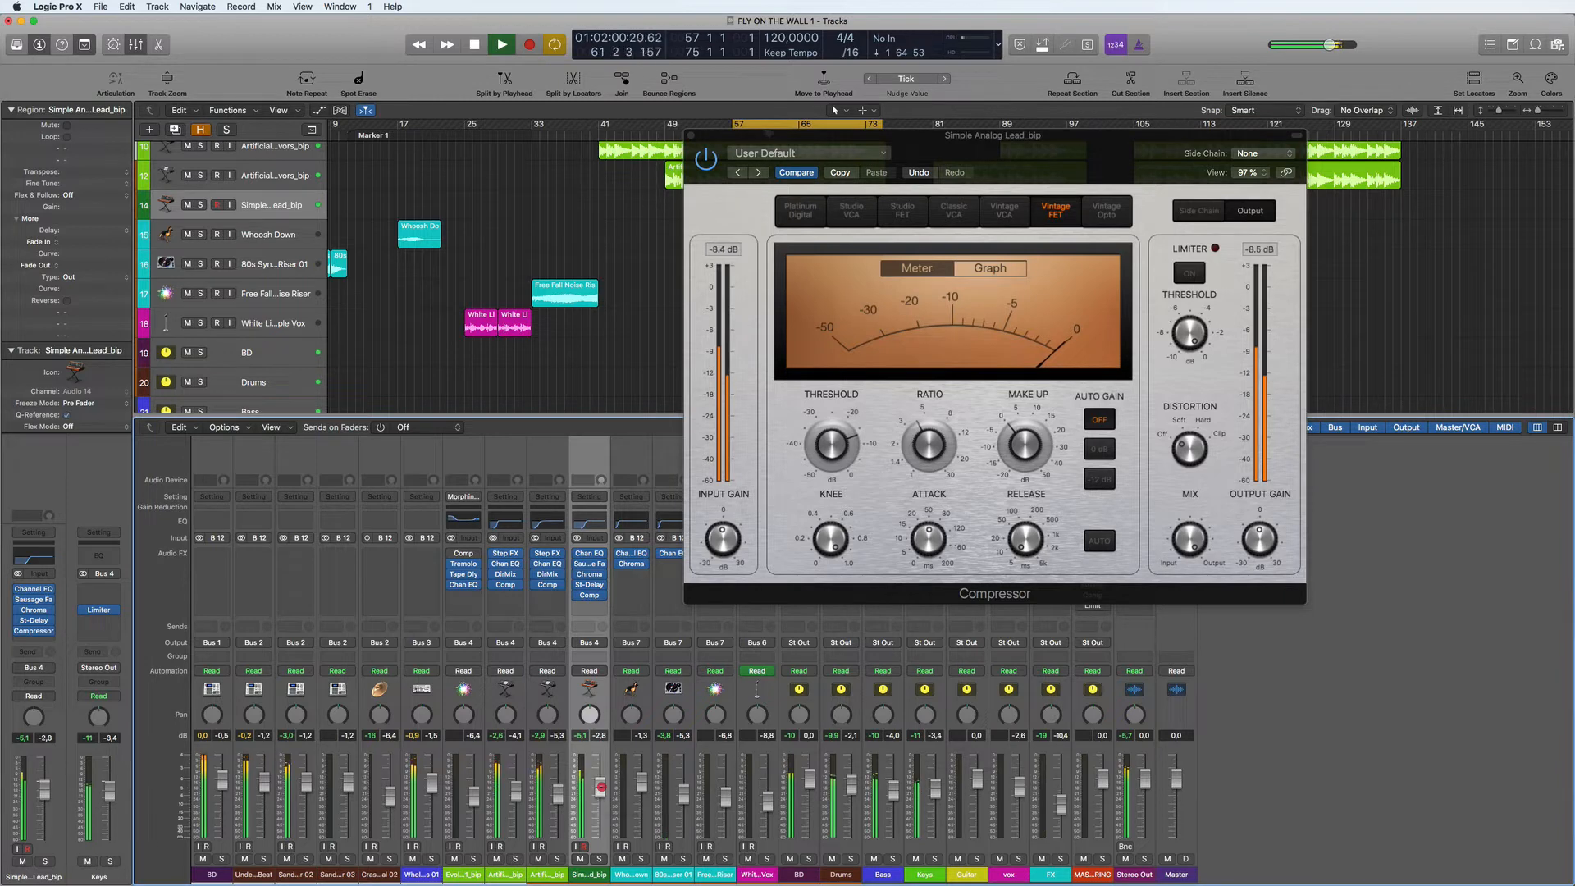
{"action": "key", "text": "space"}
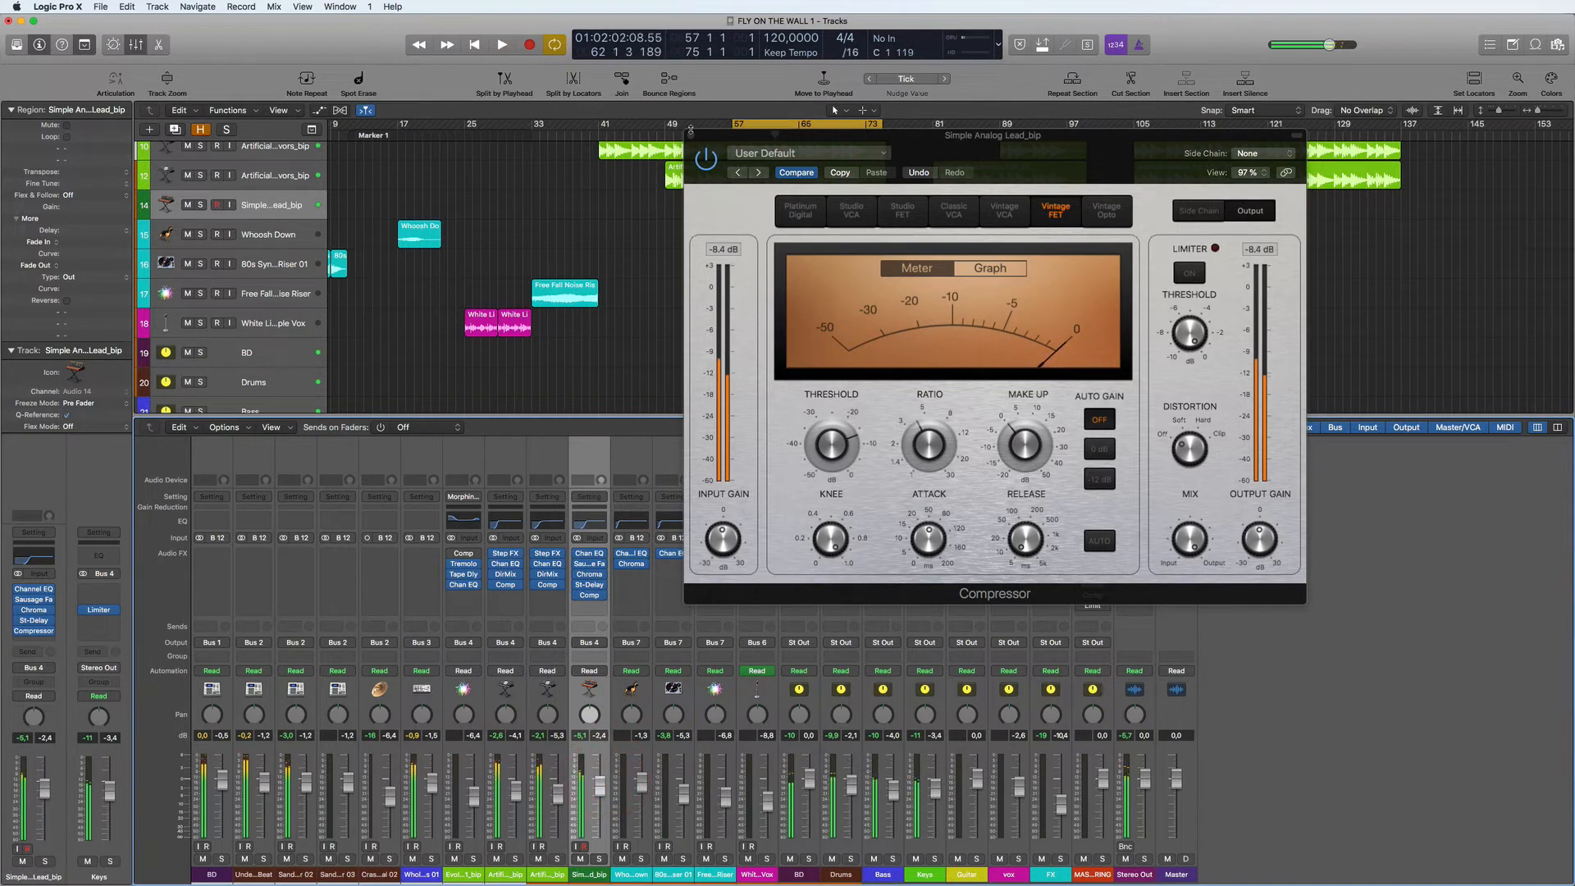
{"action": "left_click", "coordinate": [690, 135]}
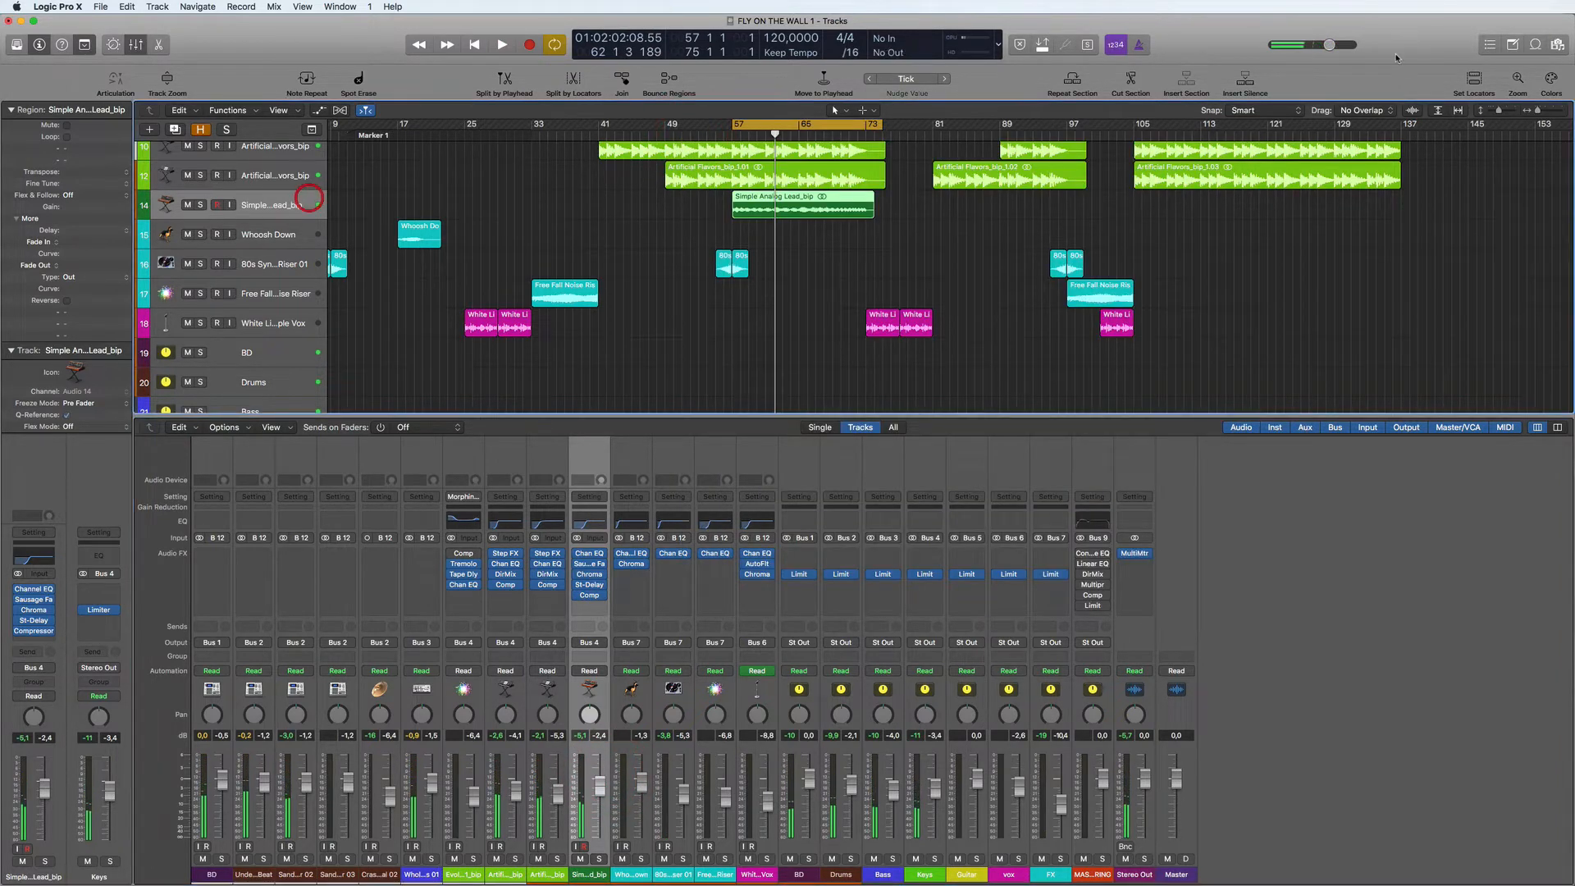
- Recolor the Simple Analog Lead_bip track and region bright yellow-green to match the Artificial Flavors tracks
{"action": "left_click", "coordinate": [1553, 78]}
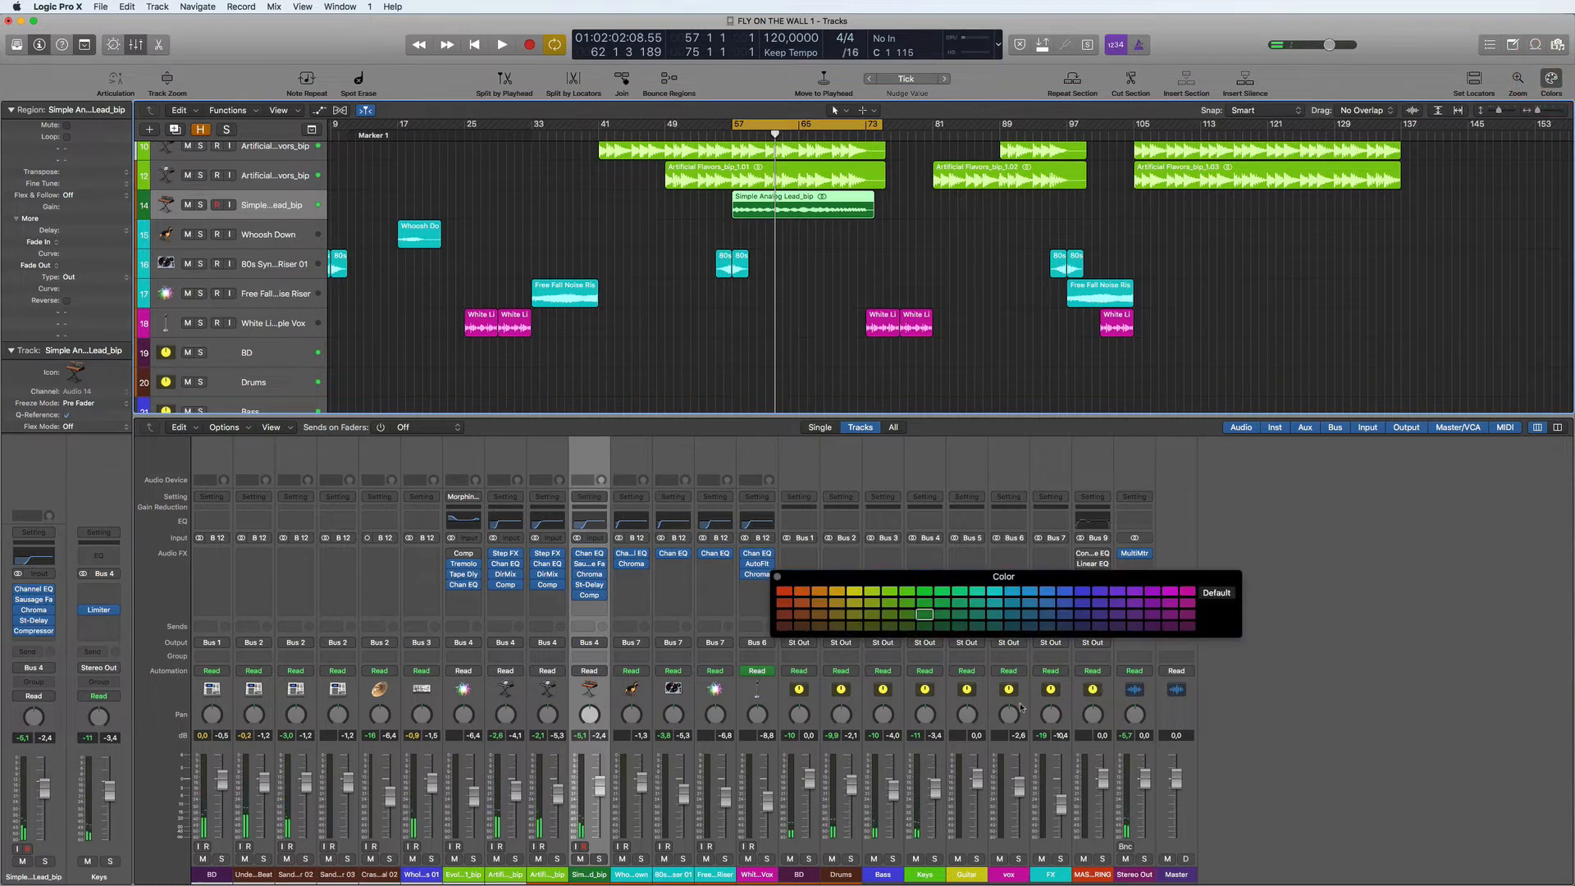
{"action": "left_click", "coordinate": [893, 594]}
{"action": "scroll", "coordinate": [899, 224], "scroll_direction": "up", "scroll_amount": 1}
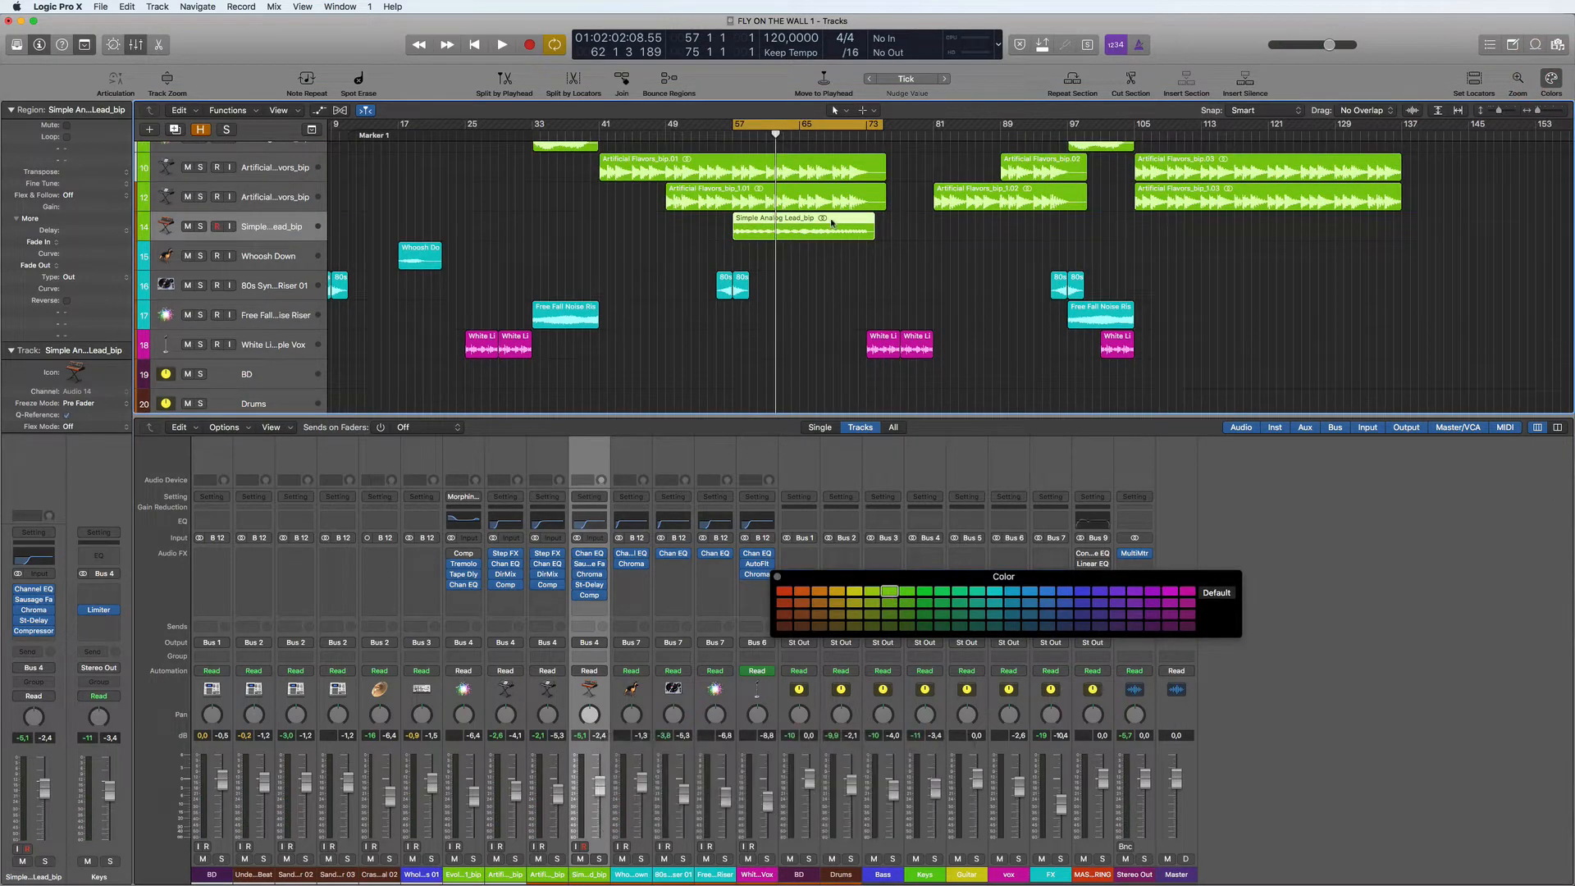
- Copy the Simple Analog Lead_bip region to bar 121 on the same track and turn off the cycle range
{"action": "left_click_drag", "start_coordinate": [828, 230], "coordinate": [1367, 232]}
{"action": "scroll", "coordinate": [1354, 256], "scroll_direction": "up", "scroll_amount": 4}
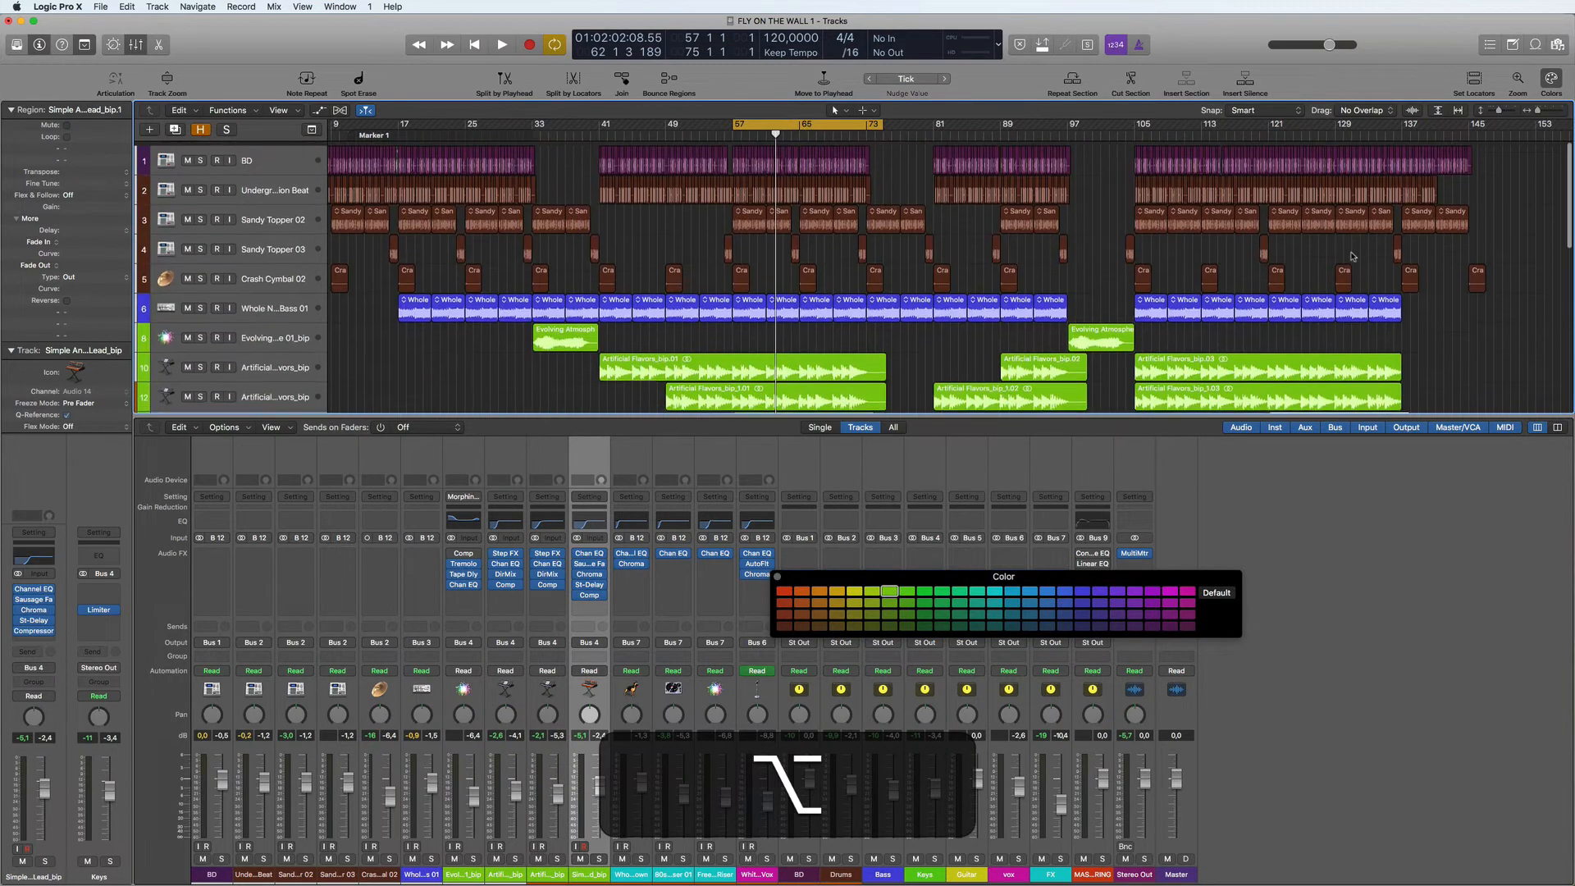
{"action": "scroll", "coordinate": [1351, 253], "scroll_direction": "down", "scroll_amount": 5}
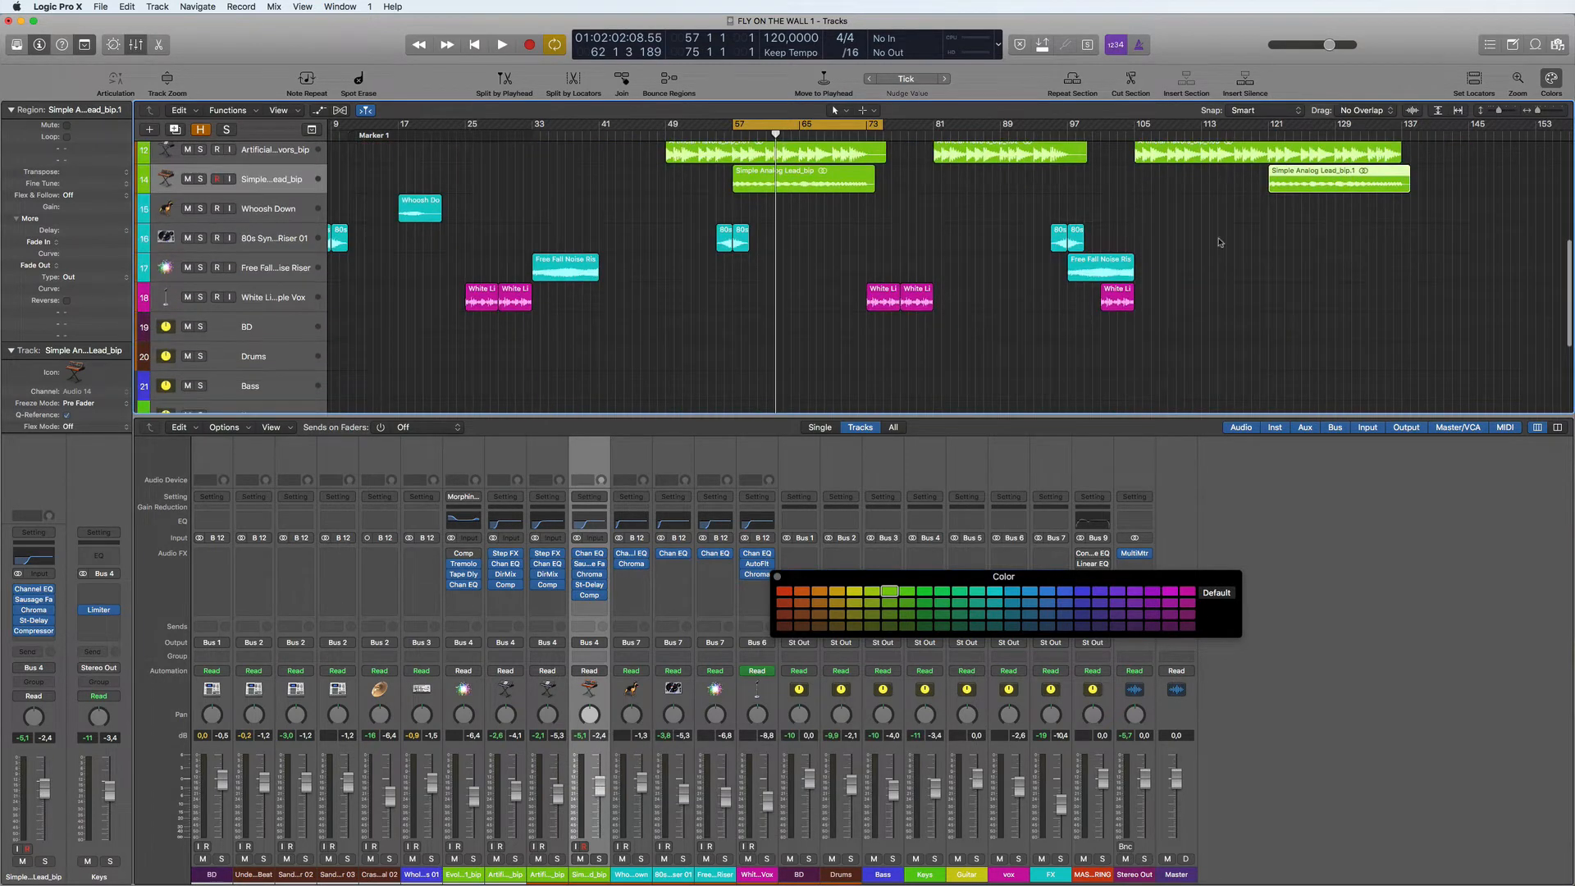
{"action": "left_click", "coordinate": [861, 127]}
{"action": "scroll", "coordinate": [707, 298], "scroll_direction": "down", "scroll_amount": 2}
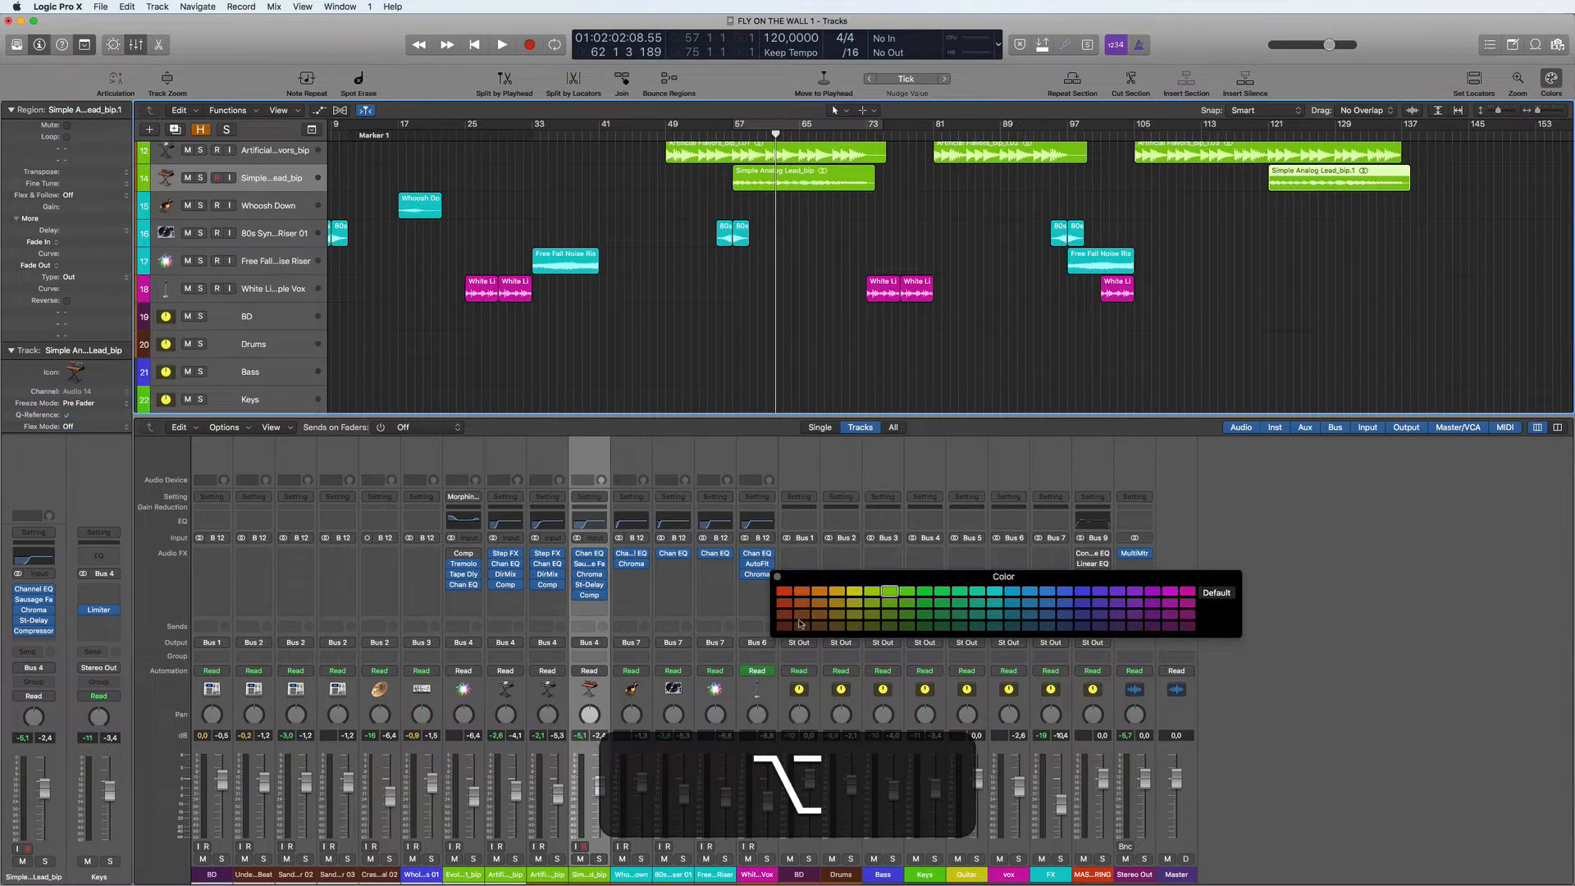
- Open the Stereo Out MultiMeter during playback and briefly solo the BD bus to check its level
{"action": "key", "text": "space"}
{"action": "left_click", "coordinate": [1134, 553]}
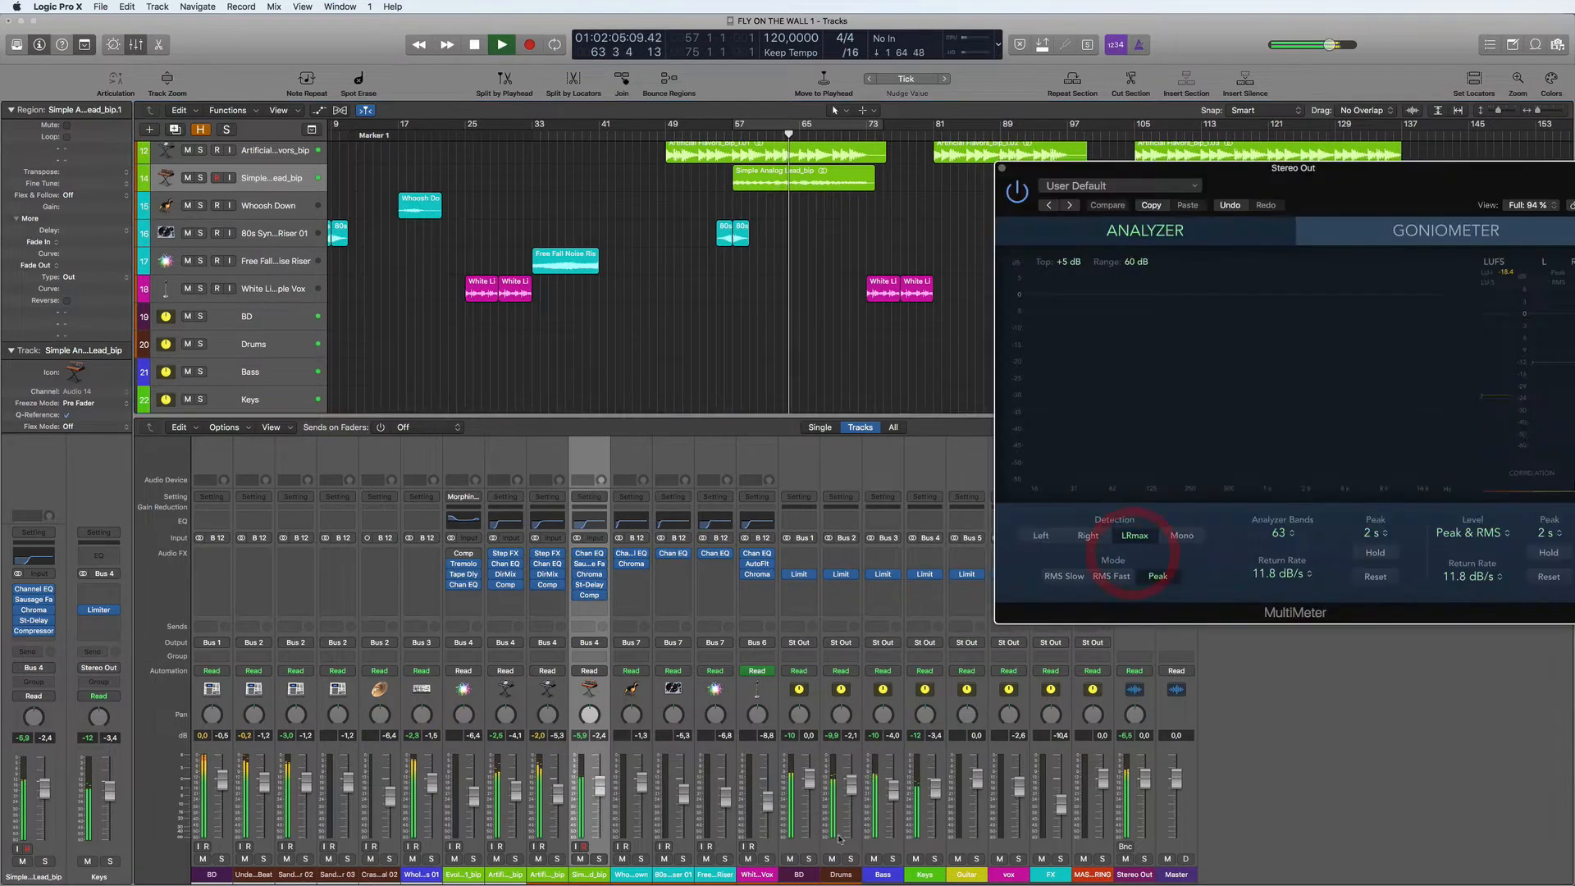
{"action": "left_click", "coordinate": [809, 859]}
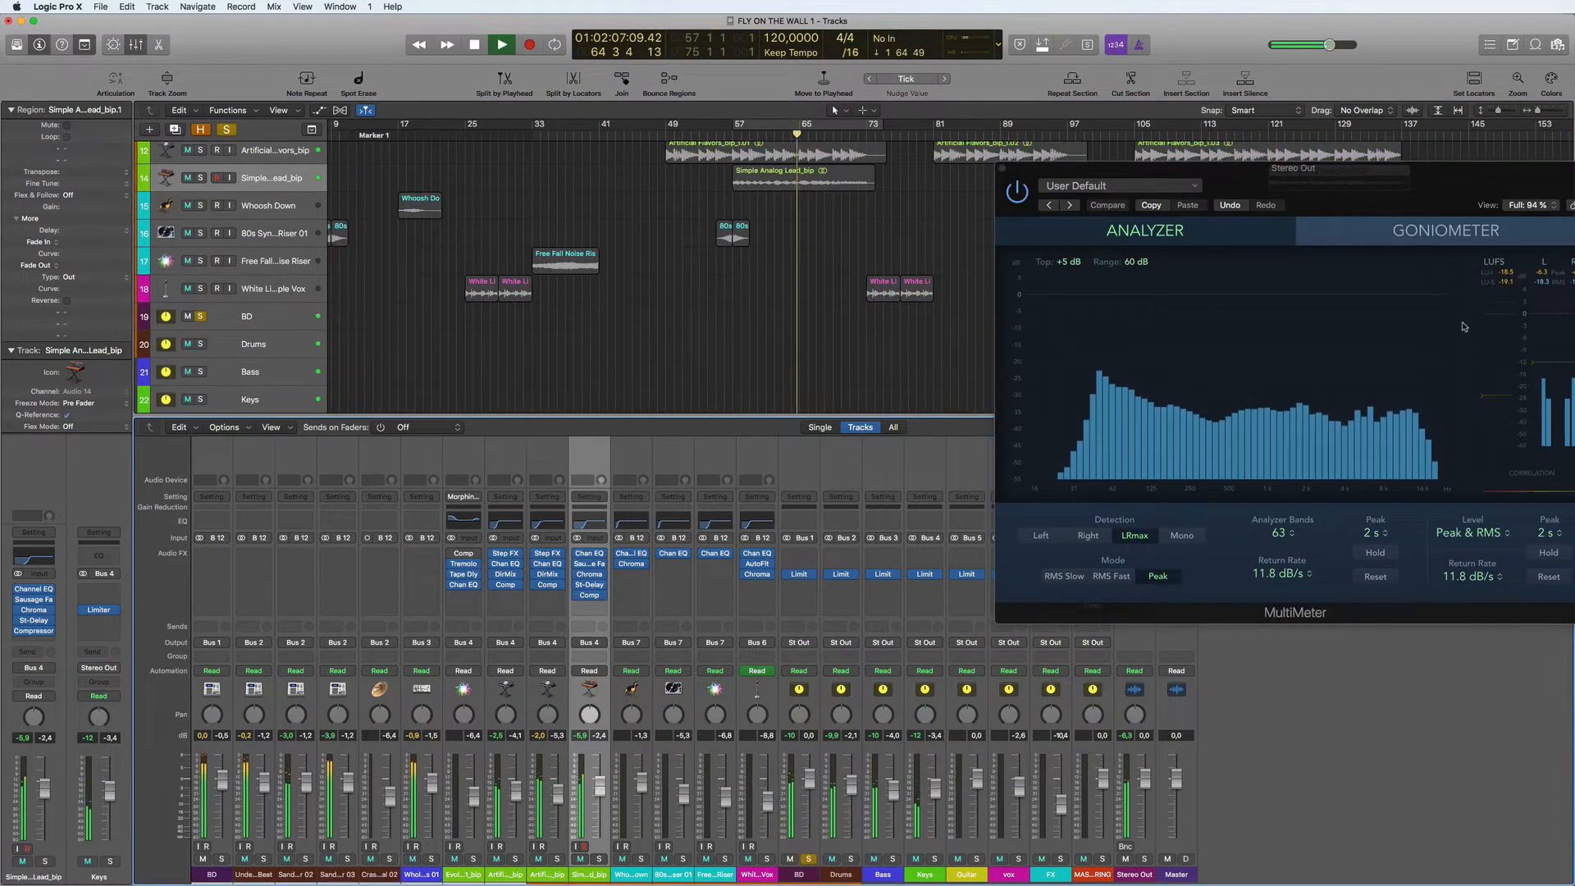
{"action": "left_click", "coordinate": [1544, 289]}
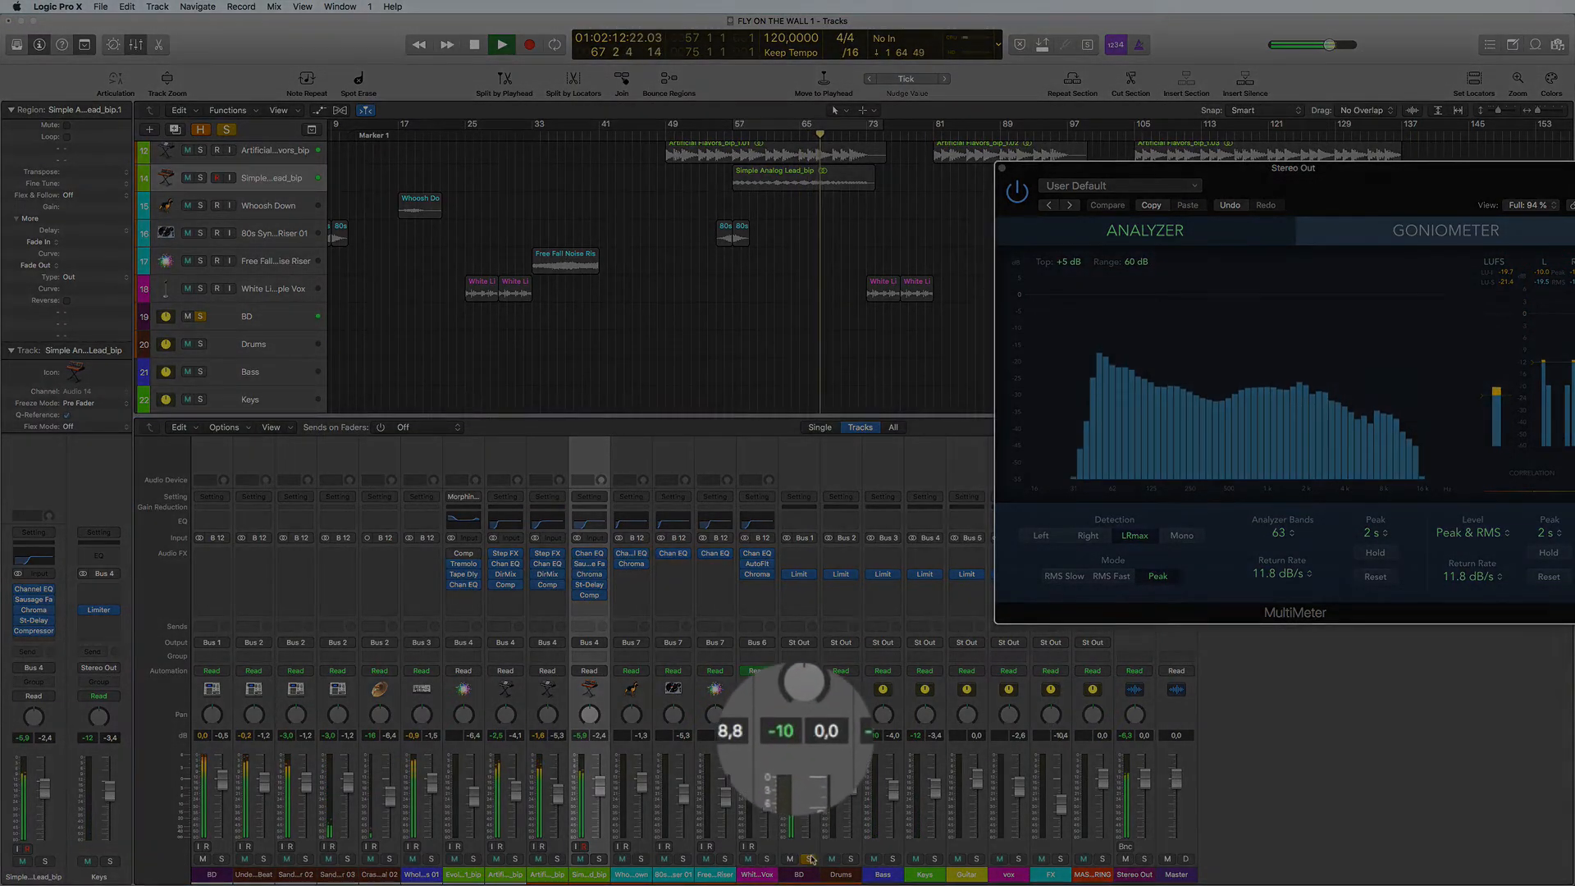
{"action": "left_click", "coordinate": [809, 860]}
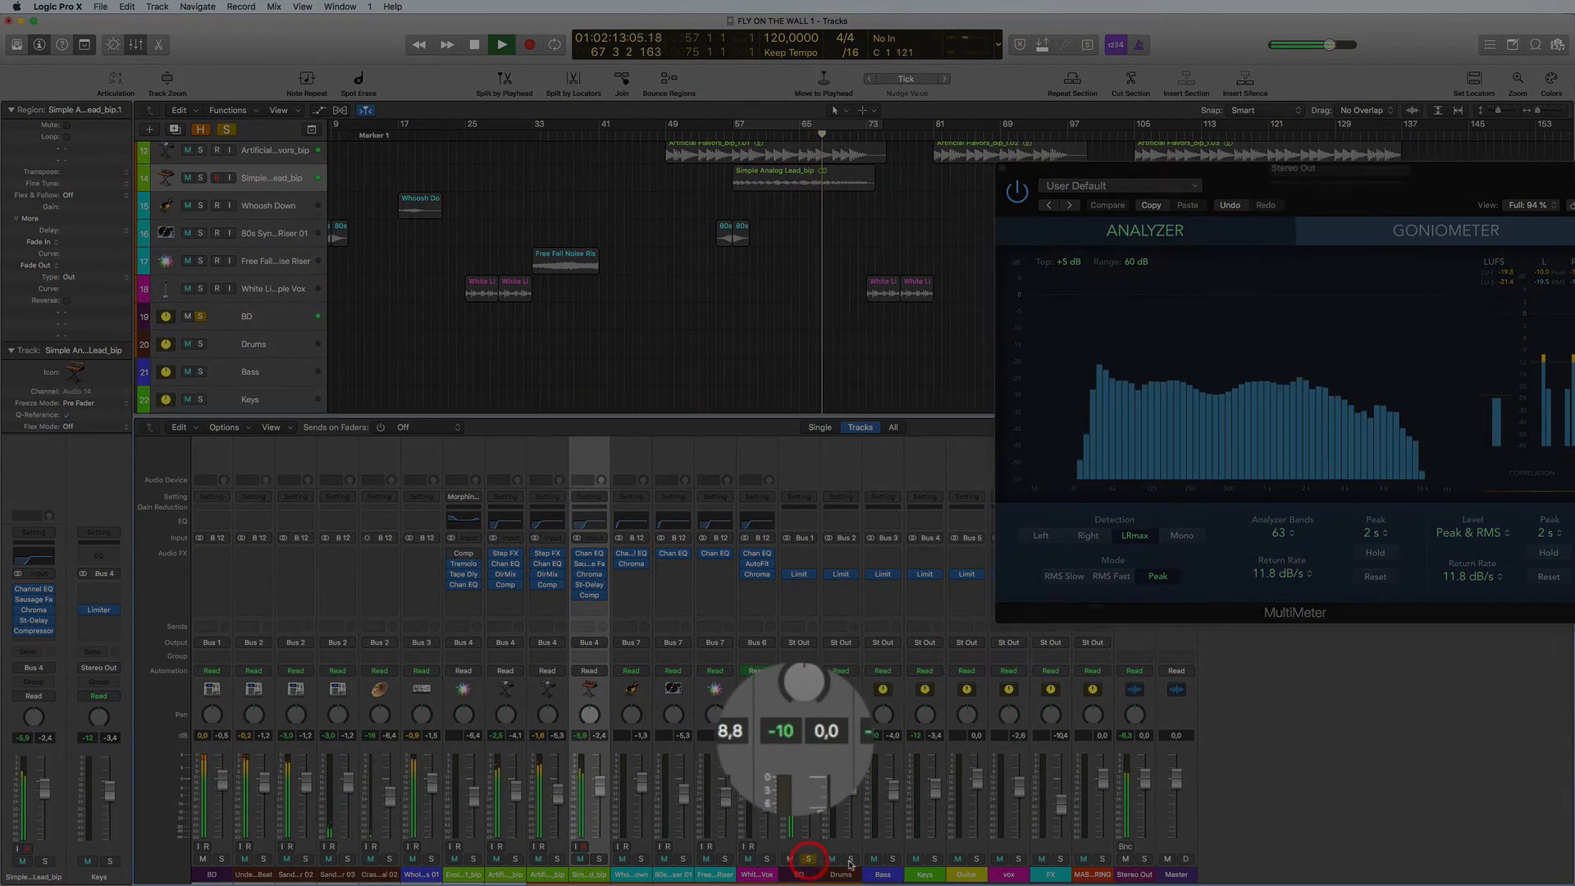
- Solo the Drums and Bass buses in turn to check their levels, closing the MultiMeter and stopping playback at the end
{"action": "left_click", "coordinate": [851, 859]}
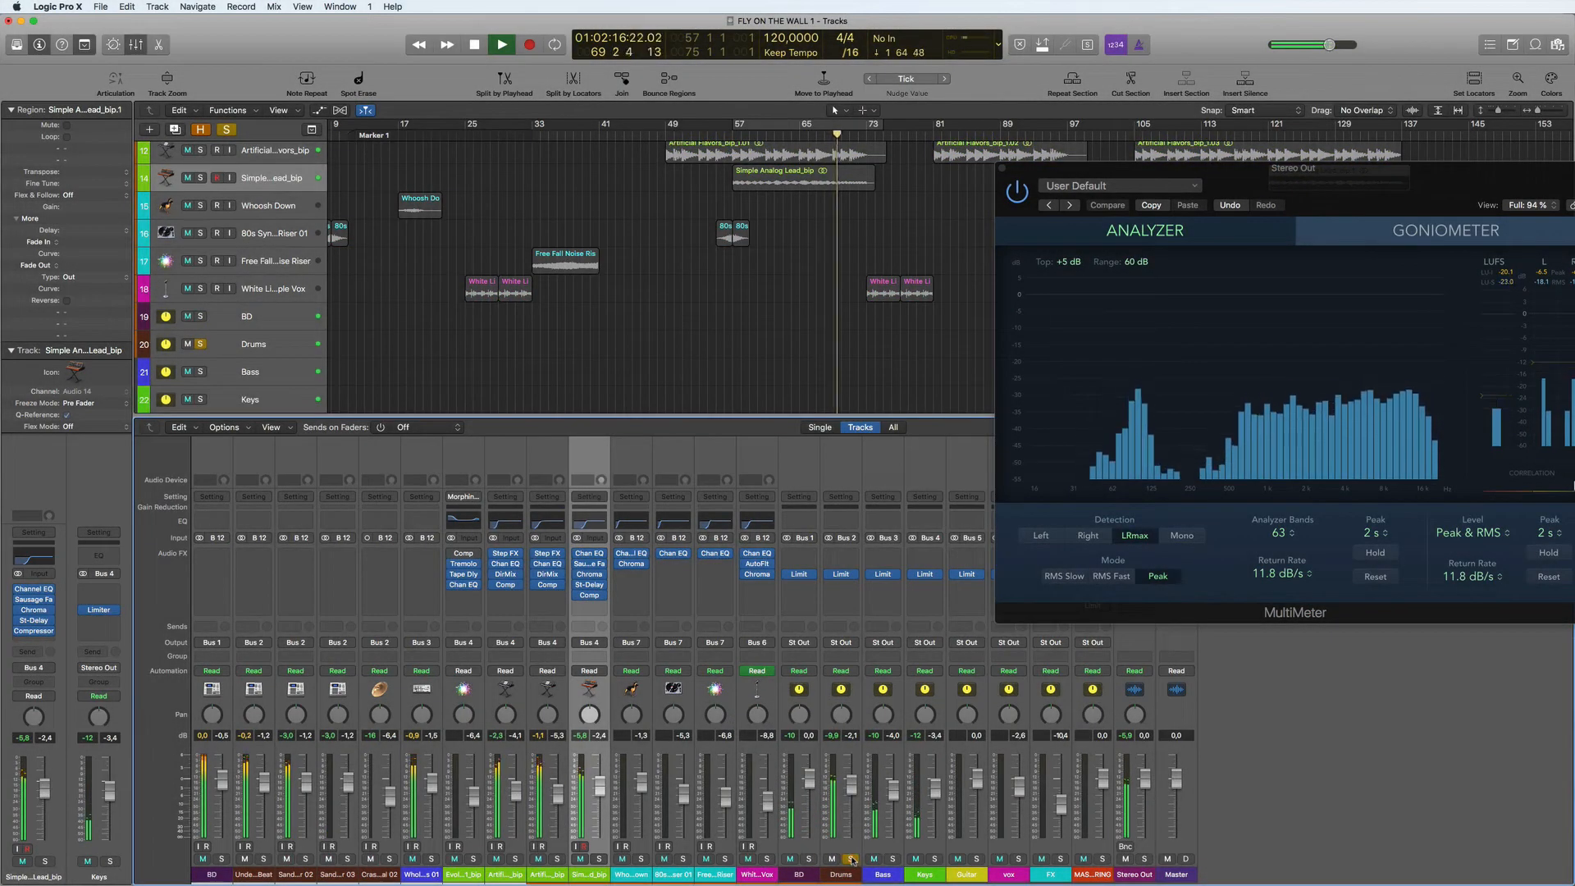
{"action": "left_click", "coordinate": [852, 862]}
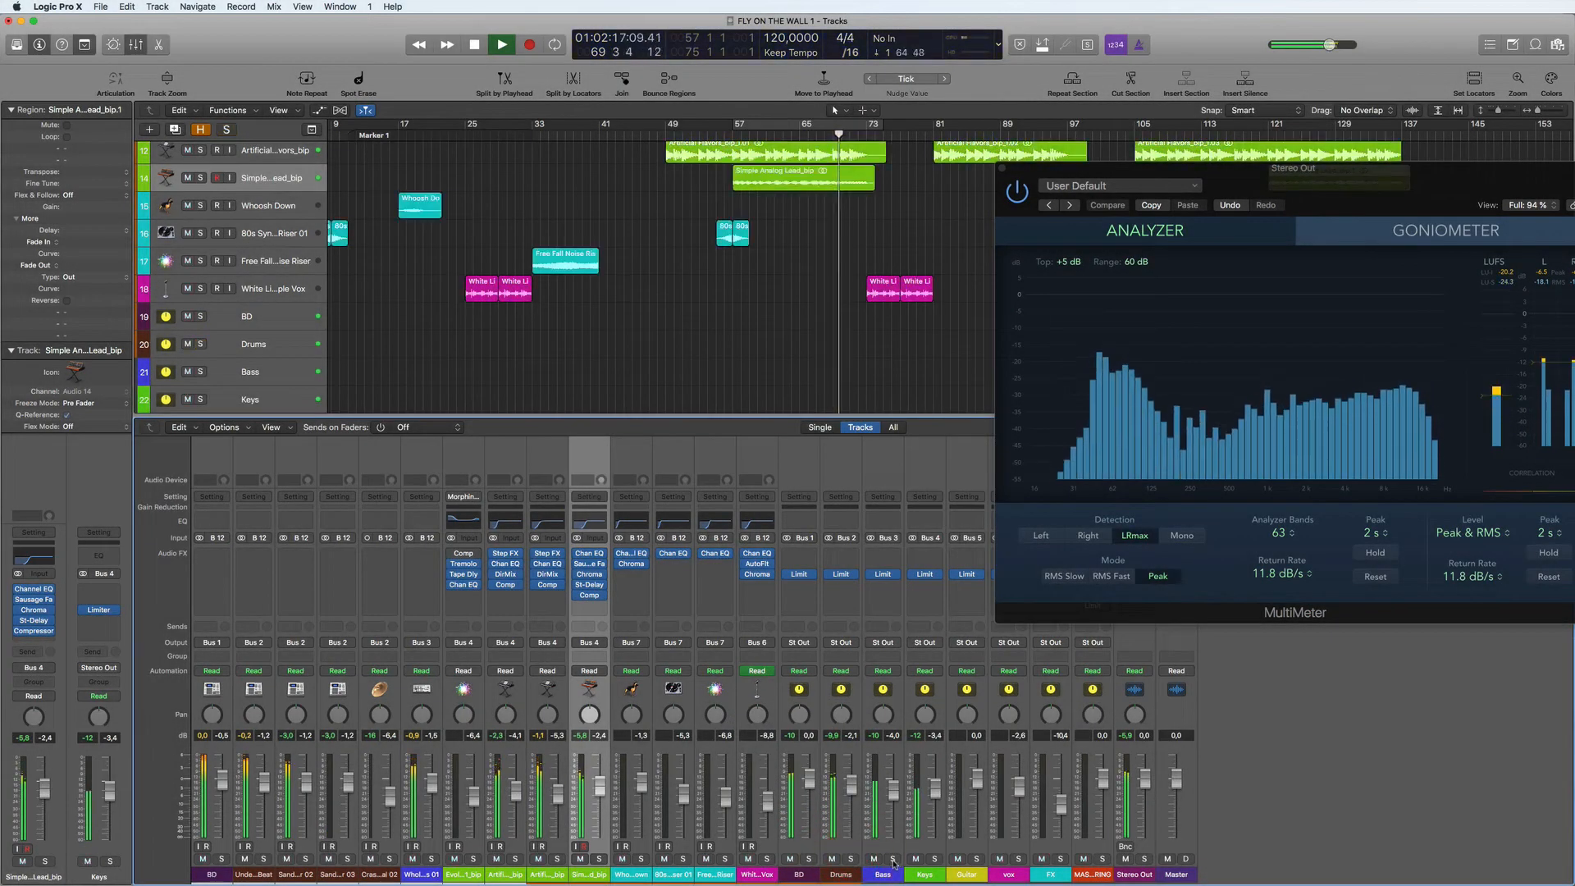
{"action": "left_click", "coordinate": [893, 860]}
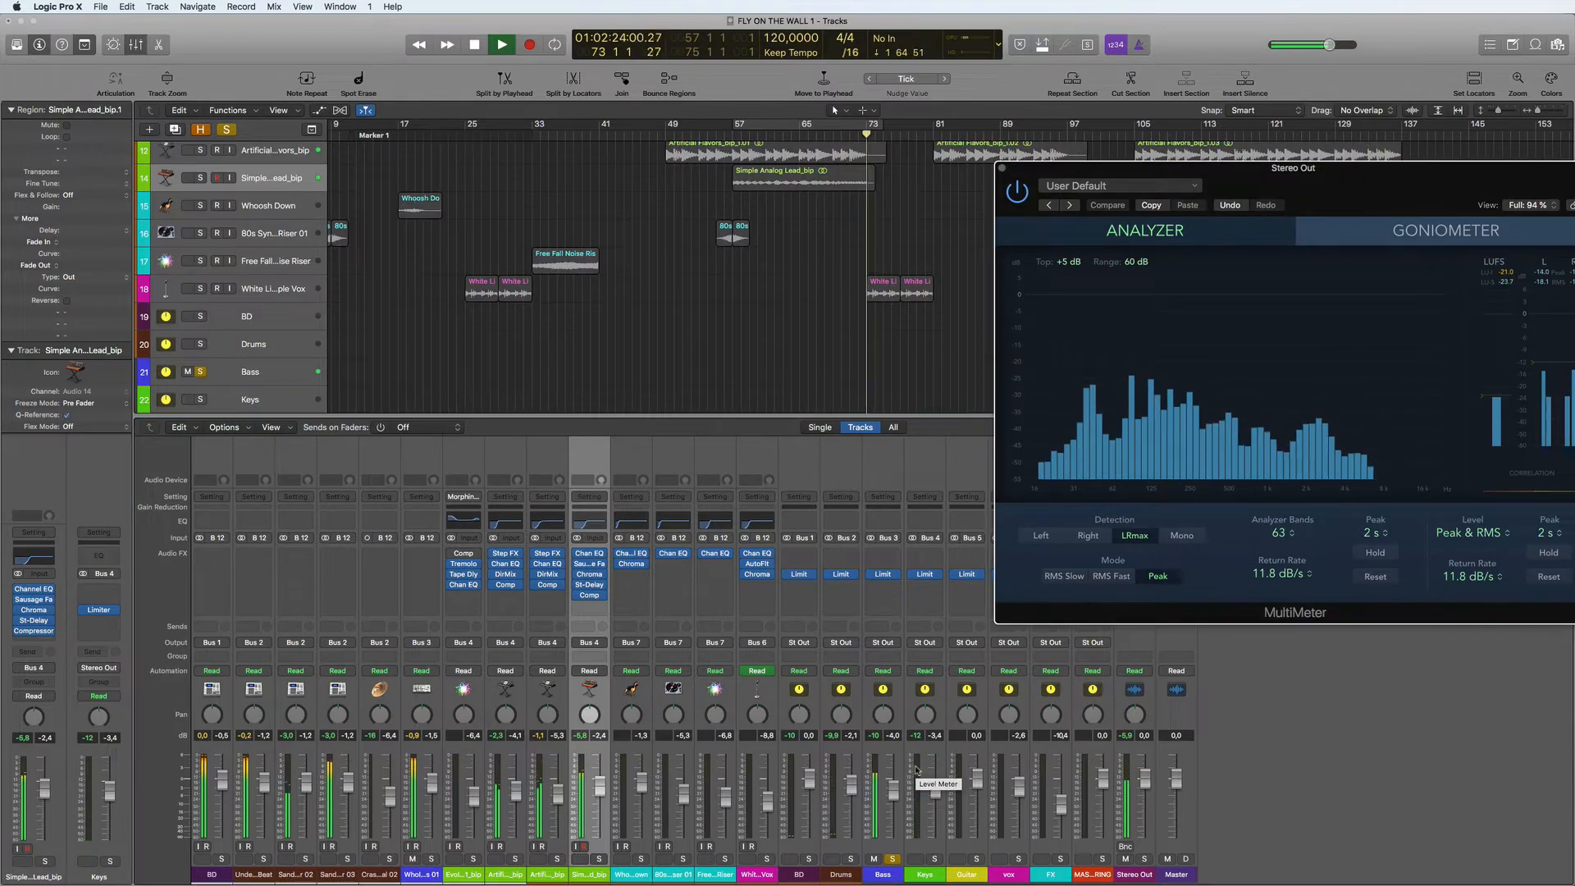
{"action": "left_click", "coordinate": [892, 860]}
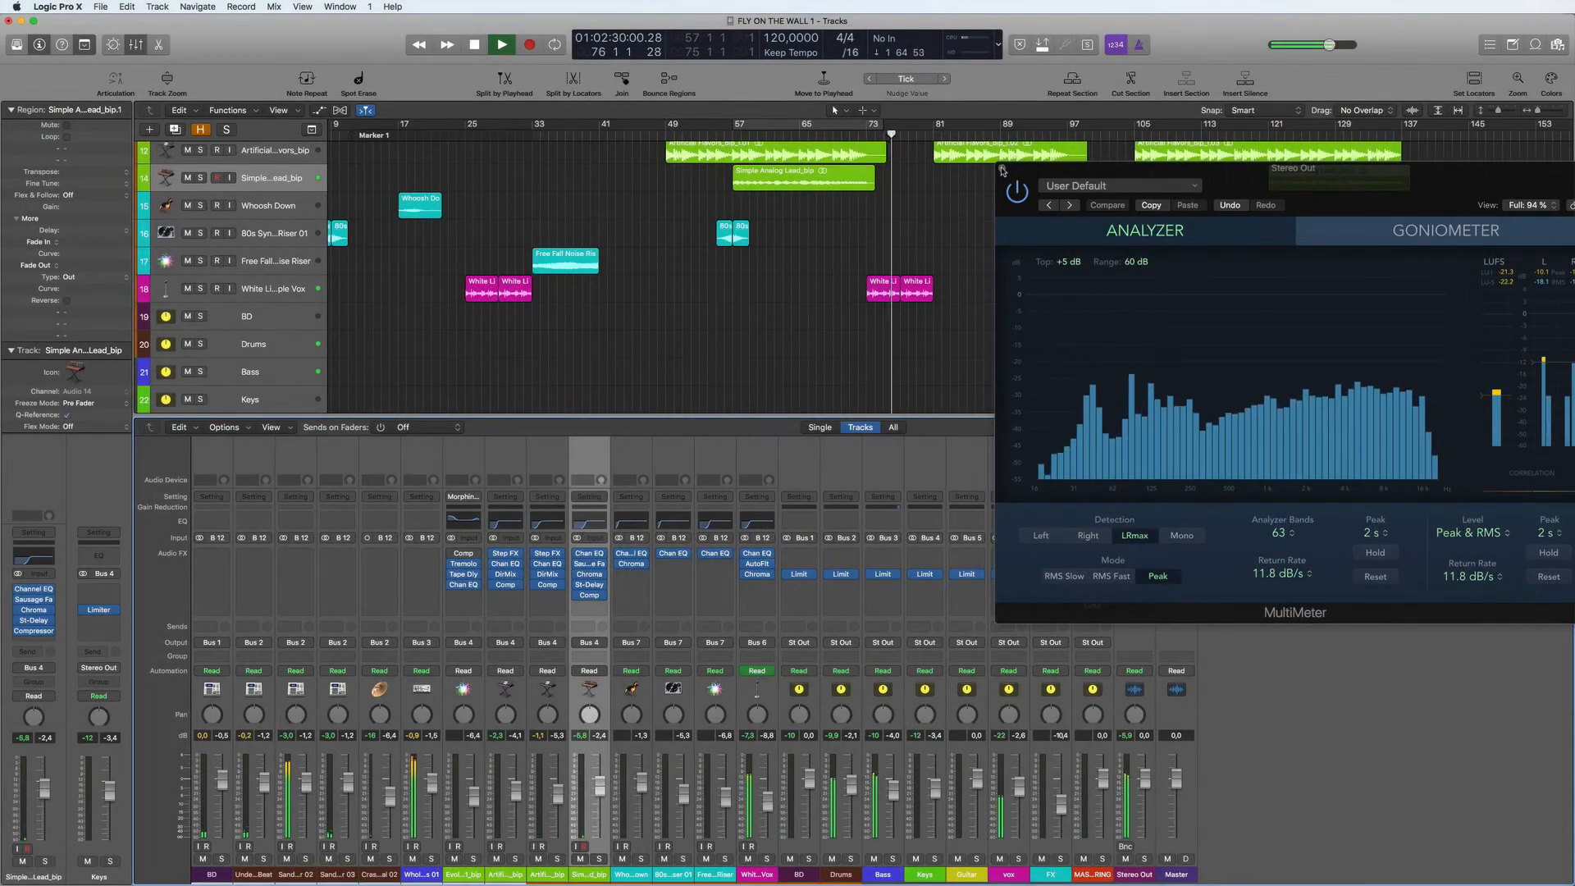
{"action": "left_click", "coordinate": [1002, 169]}
{"action": "key", "text": "space"}
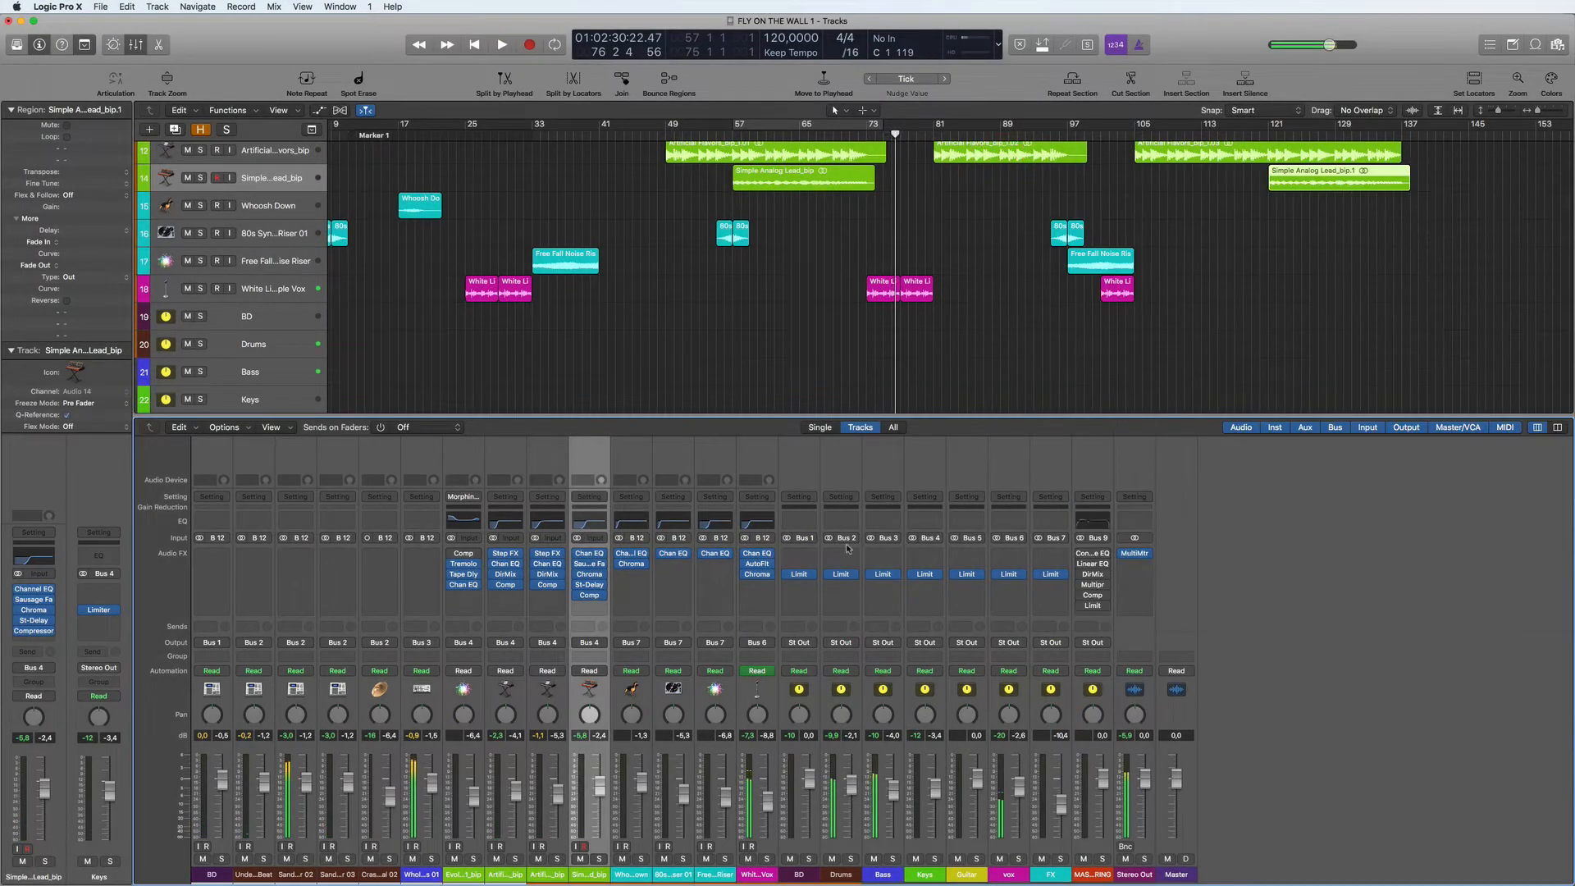
- Insert TrackSpacer on the Bass bus and set its side chain to Bus 1, the BD bus
{"action": "left_click", "coordinate": [898, 554]}
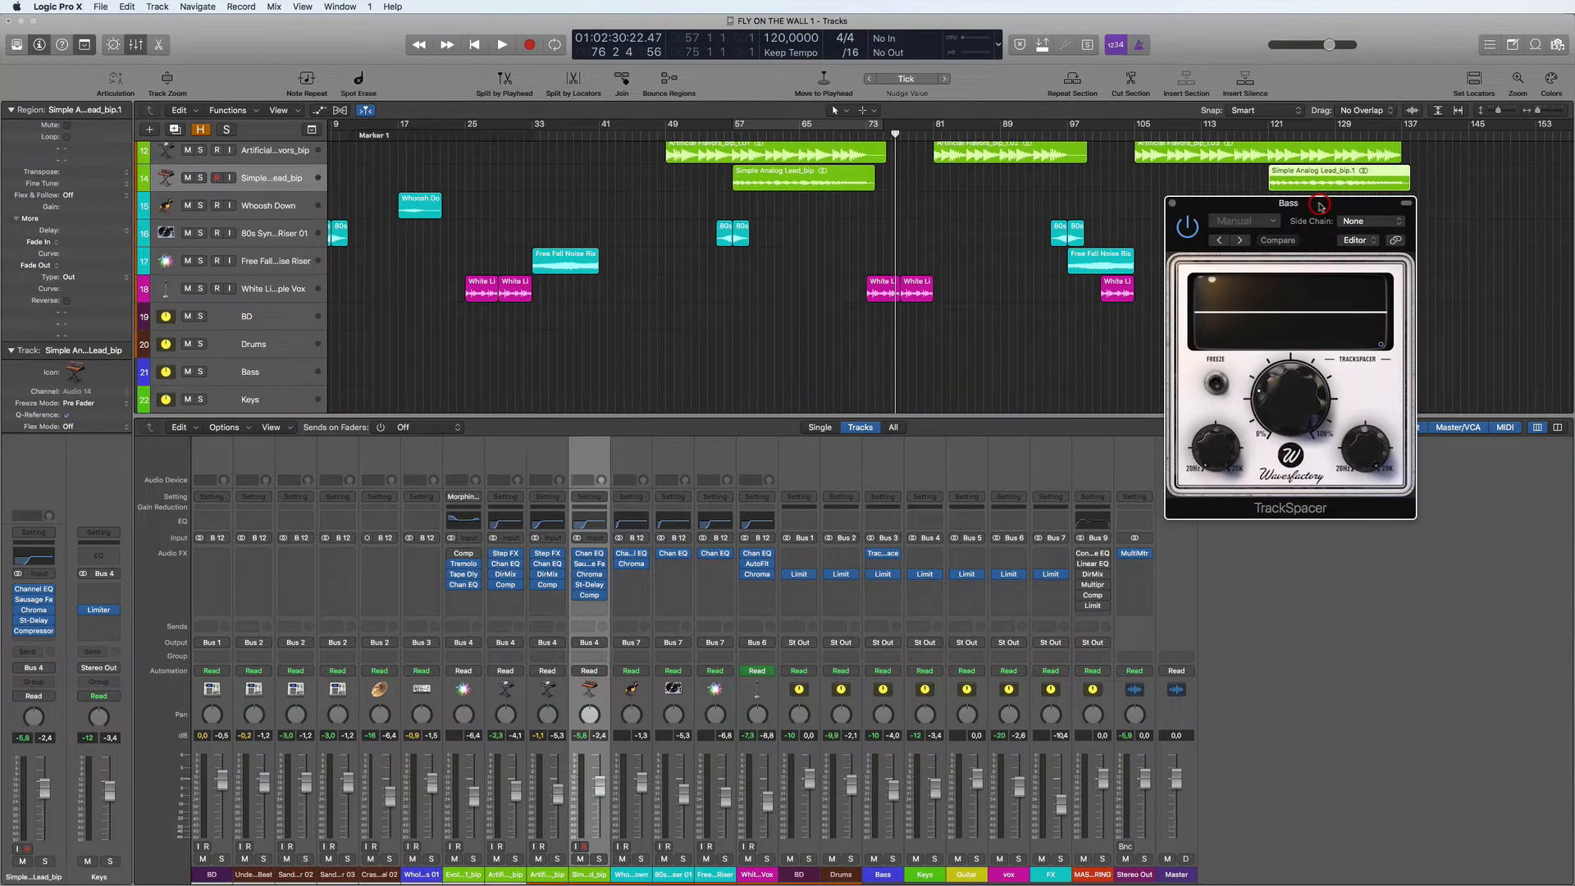
{"action": "key", "text": "space"}
{"action": "key", "text": "space"}
{"action": "left_click", "coordinate": [1376, 224]}
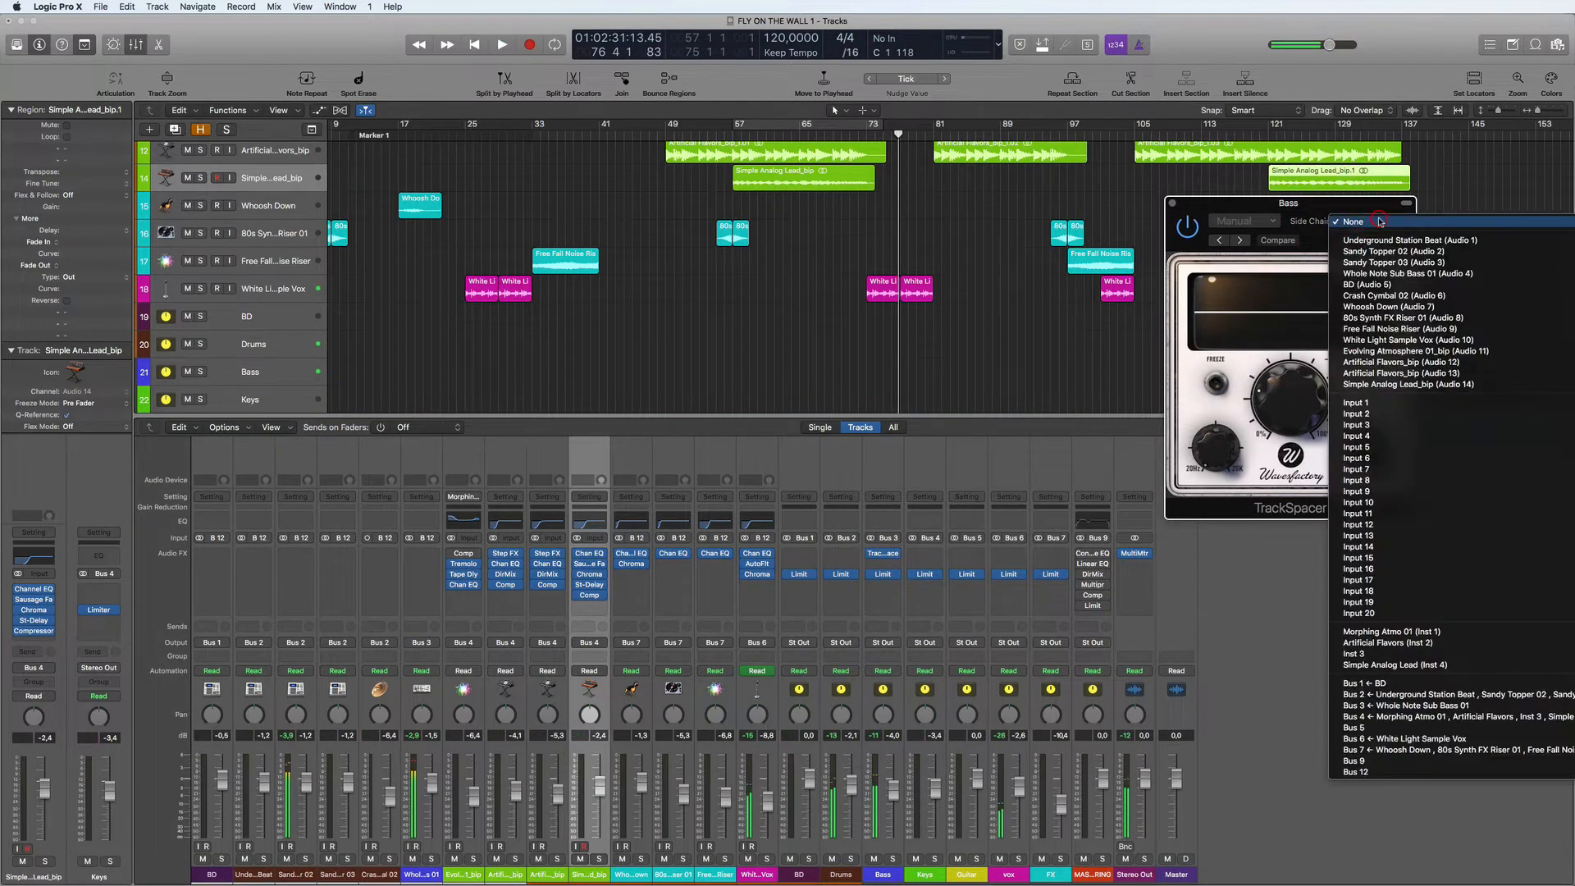
{"action": "left_click", "coordinate": [1383, 682]}
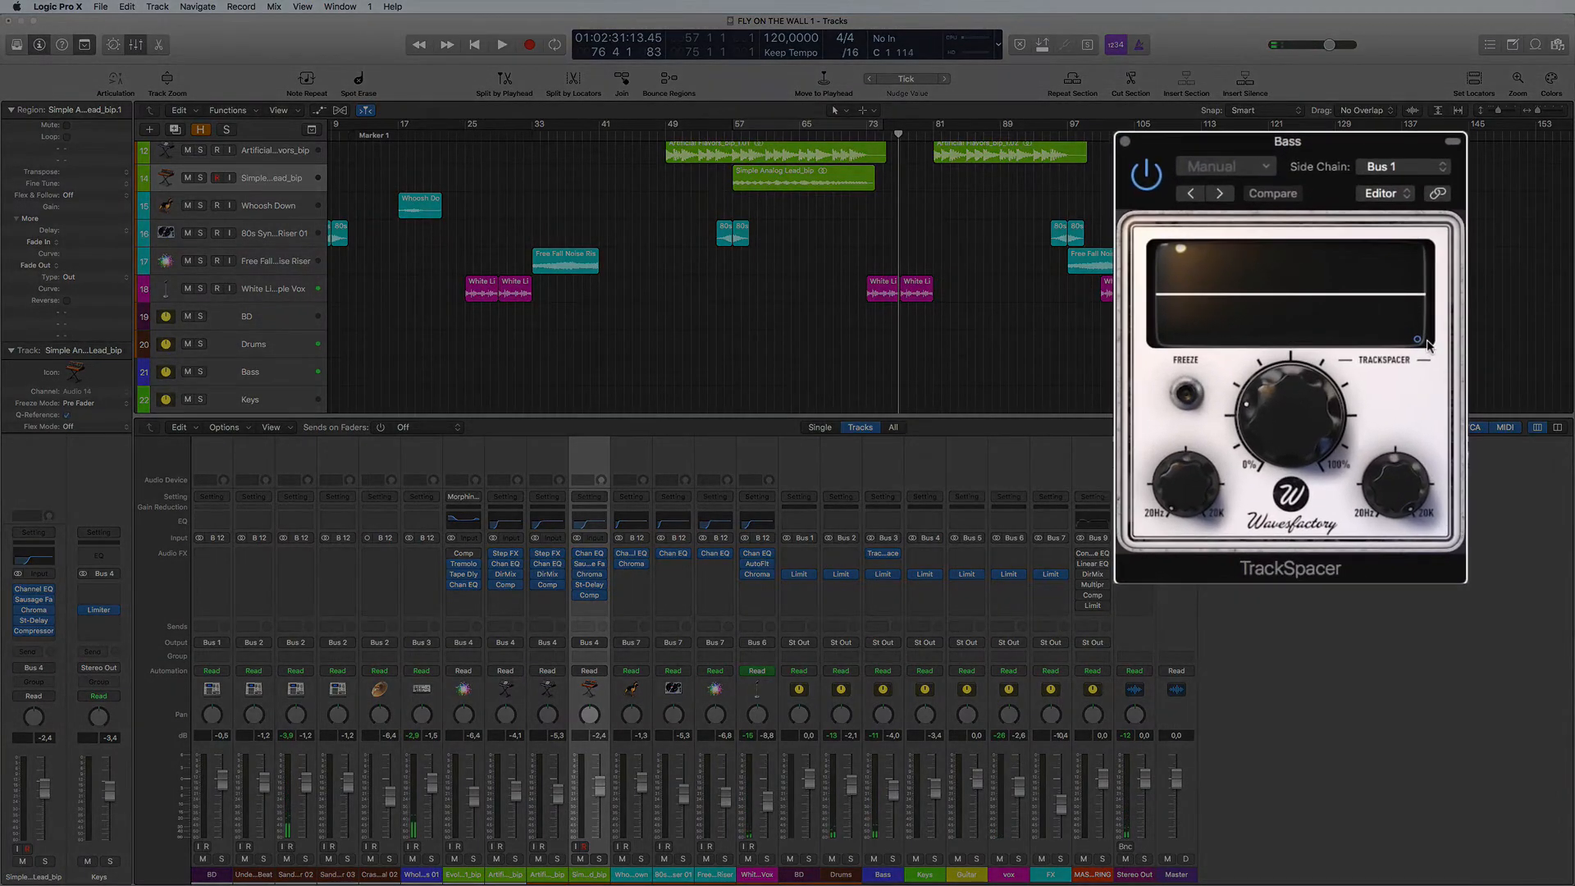
- Adjust the attack and release in TrackSpacer's Advanced Panel, with the release at about 5.20 ms, and start playback
{"action": "left_click", "coordinate": [1417, 339]}
{"action": "left_click_drag", "start_coordinate": [1293, 324], "coordinate": [1326, 336]}
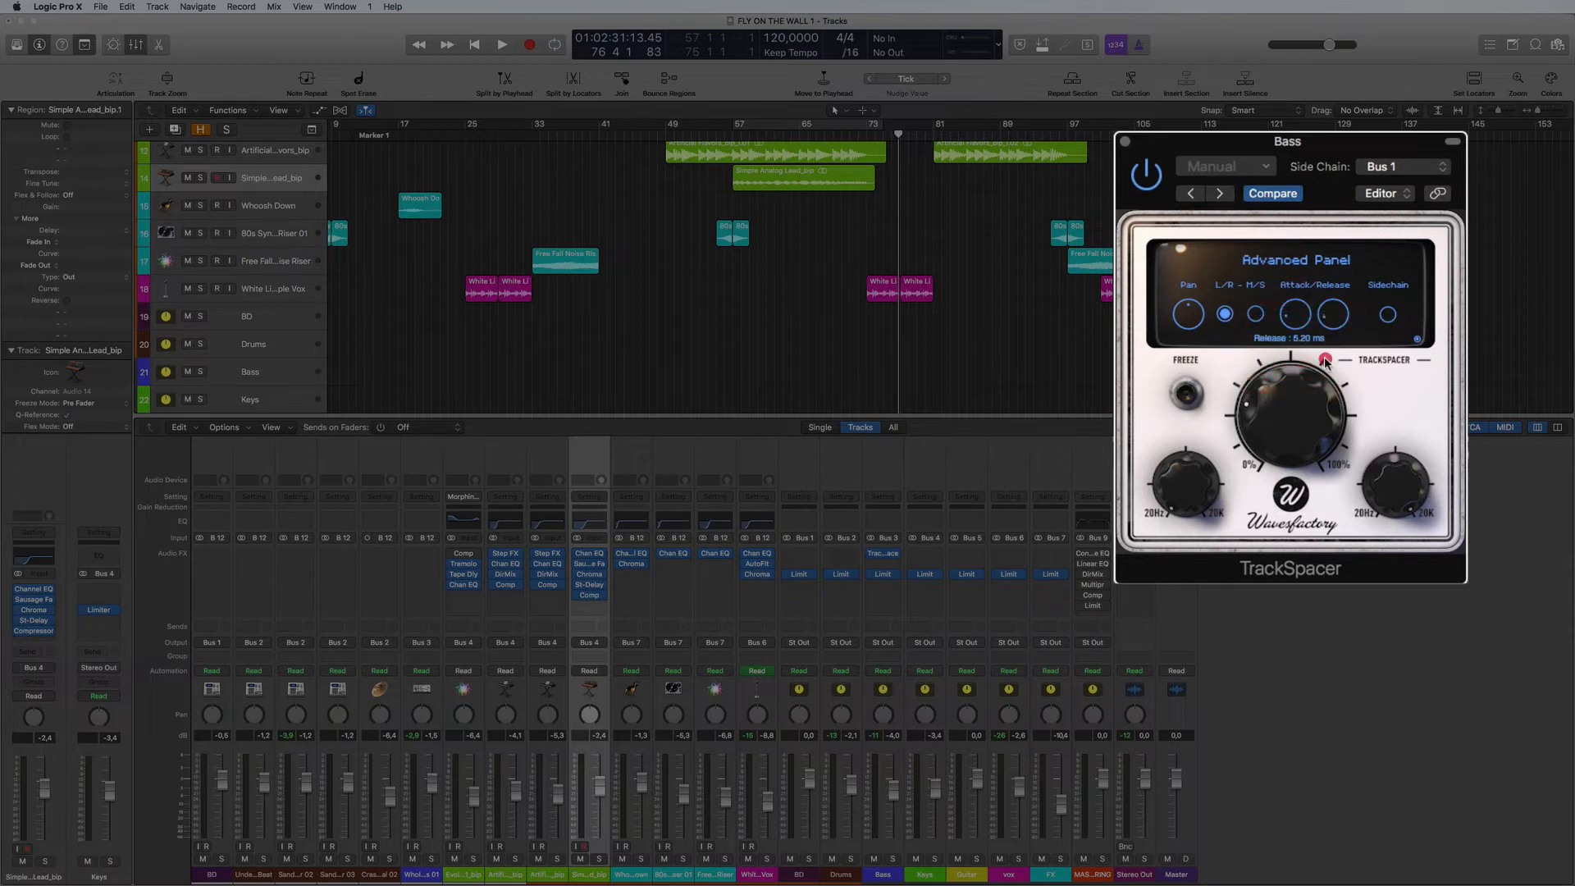
{"action": "left_click_drag", "start_coordinate": [1353, 422], "coordinate": [1283, 390]}
{"action": "left_click", "coordinate": [1287, 313]}
{"action": "key", "text": "space"}
{"action": "left_click", "coordinate": [1279, 427]}
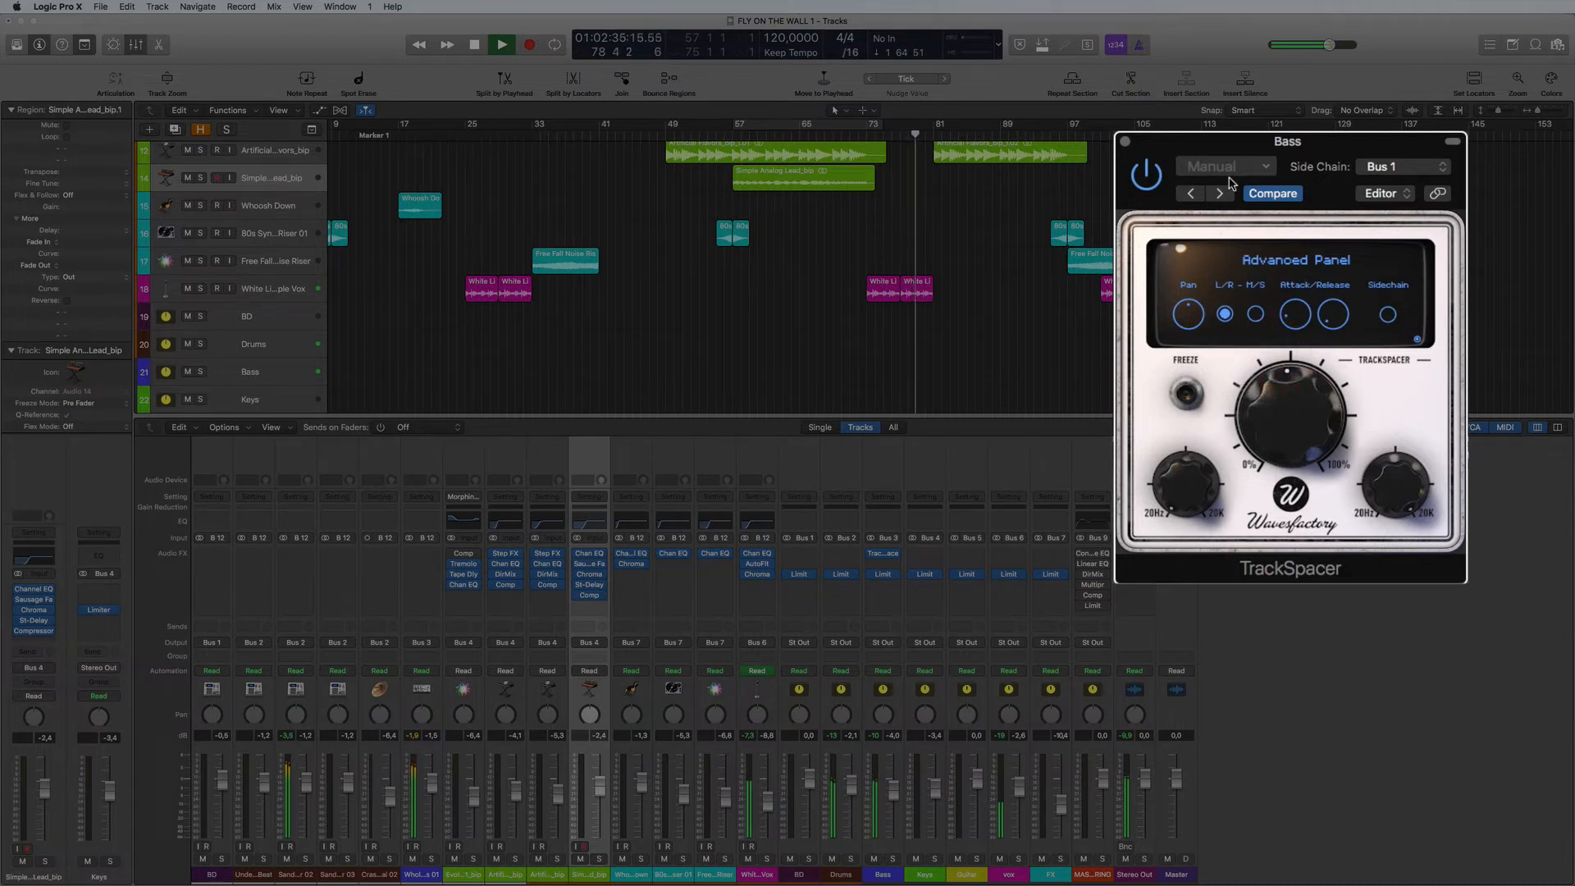
- Set TrackSpacer's ratio to 18.50% during playback, close its window and stop playback
{"action": "left_click", "coordinate": [1417, 339]}
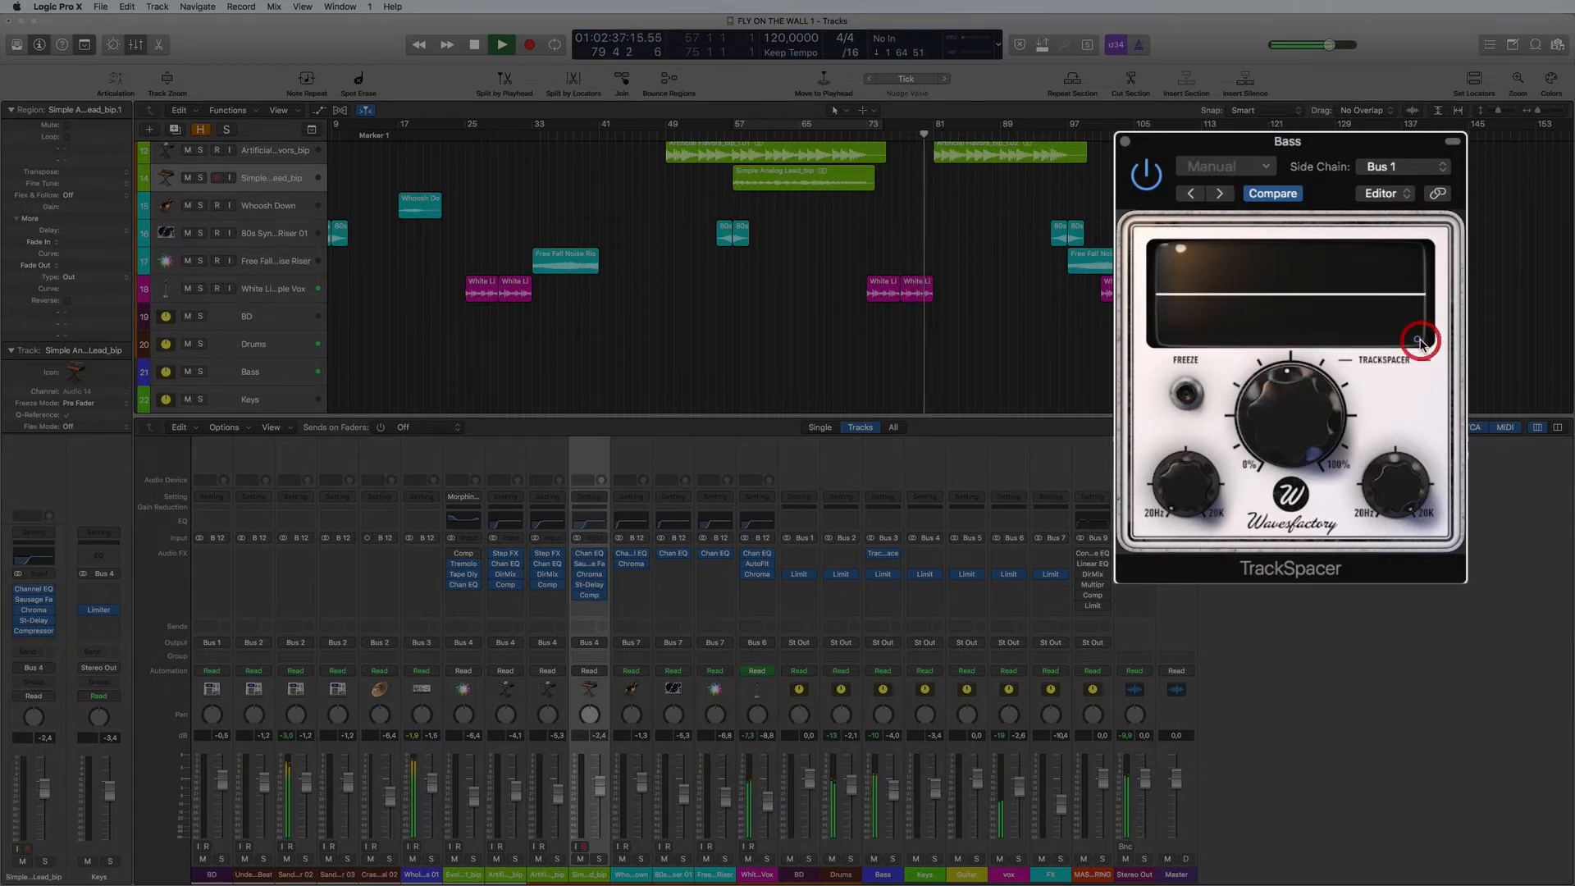
{"action": "left_click_drag", "start_coordinate": [1309, 397], "coordinate": [1254, 420]}
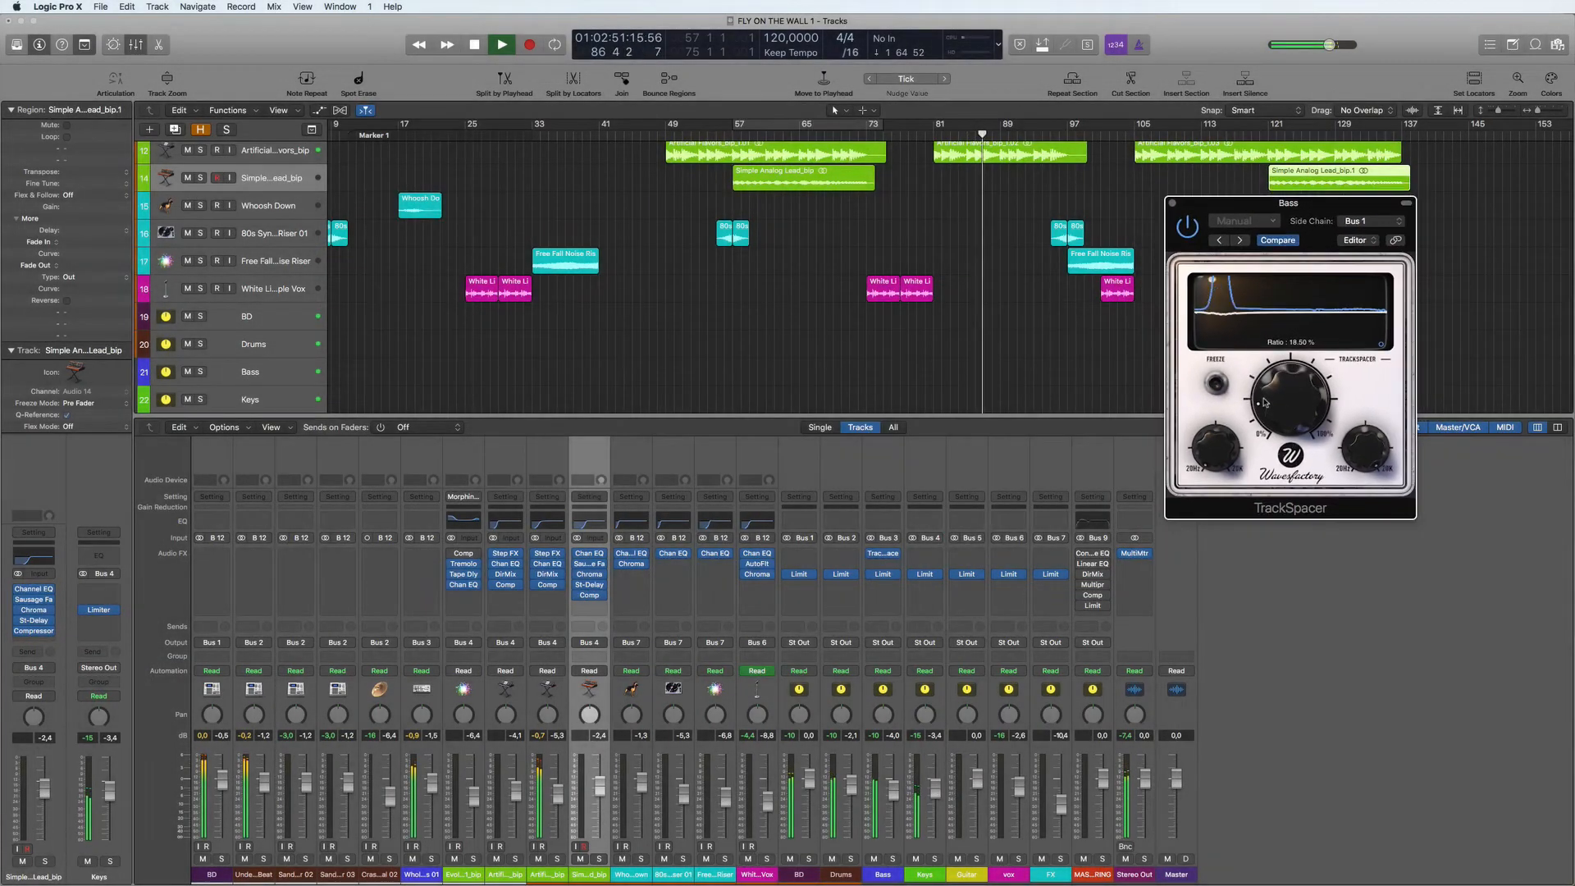
{"action": "left_click", "coordinate": [1171, 204]}
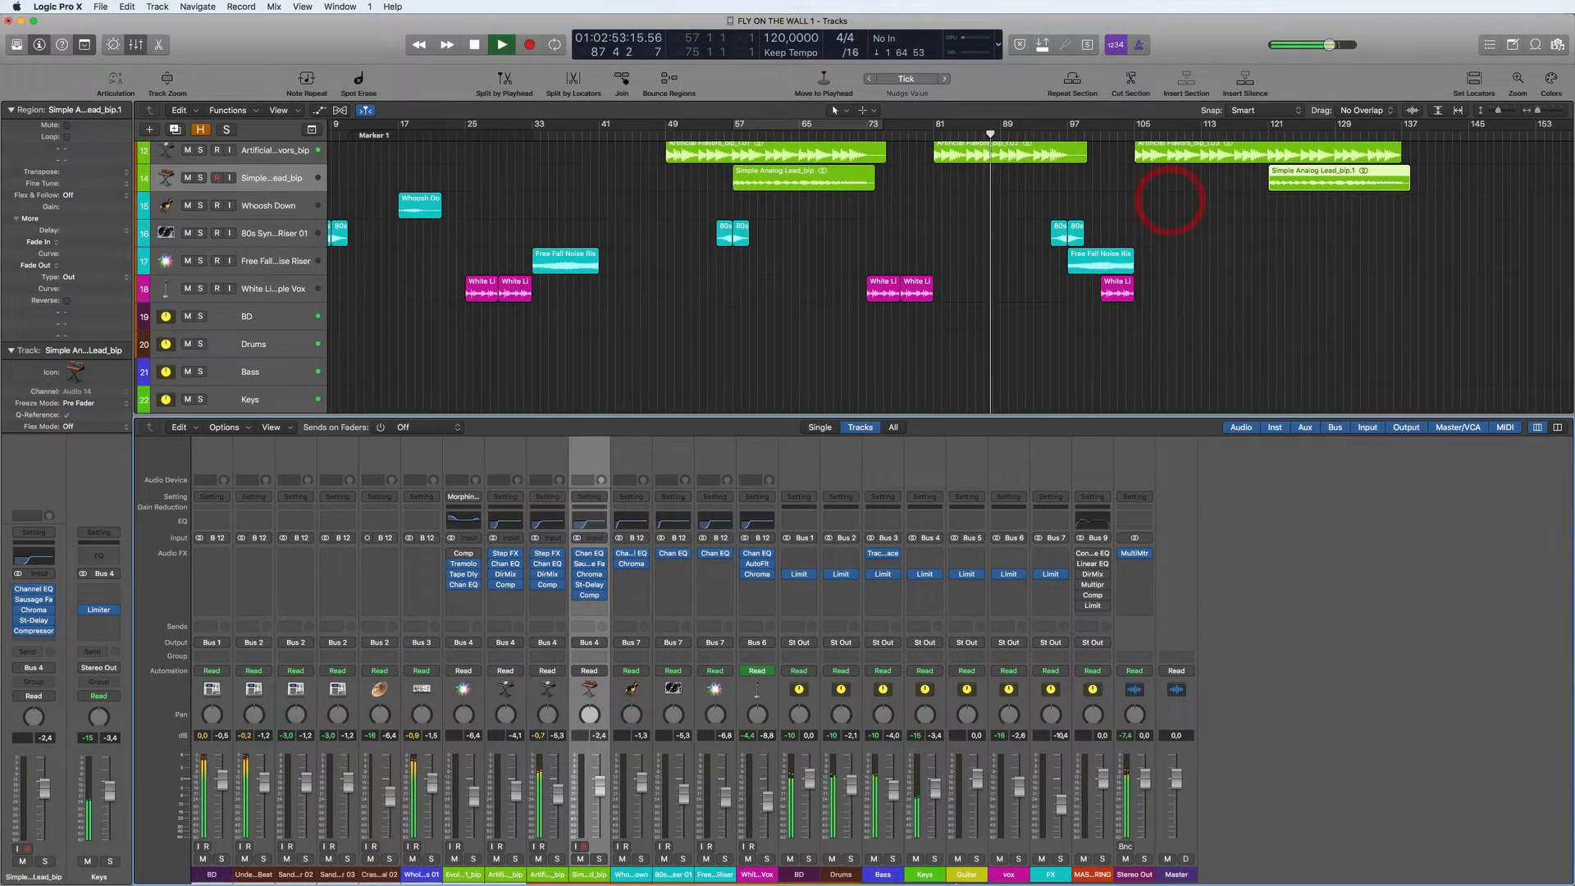
{"action": "key", "text": "space"}
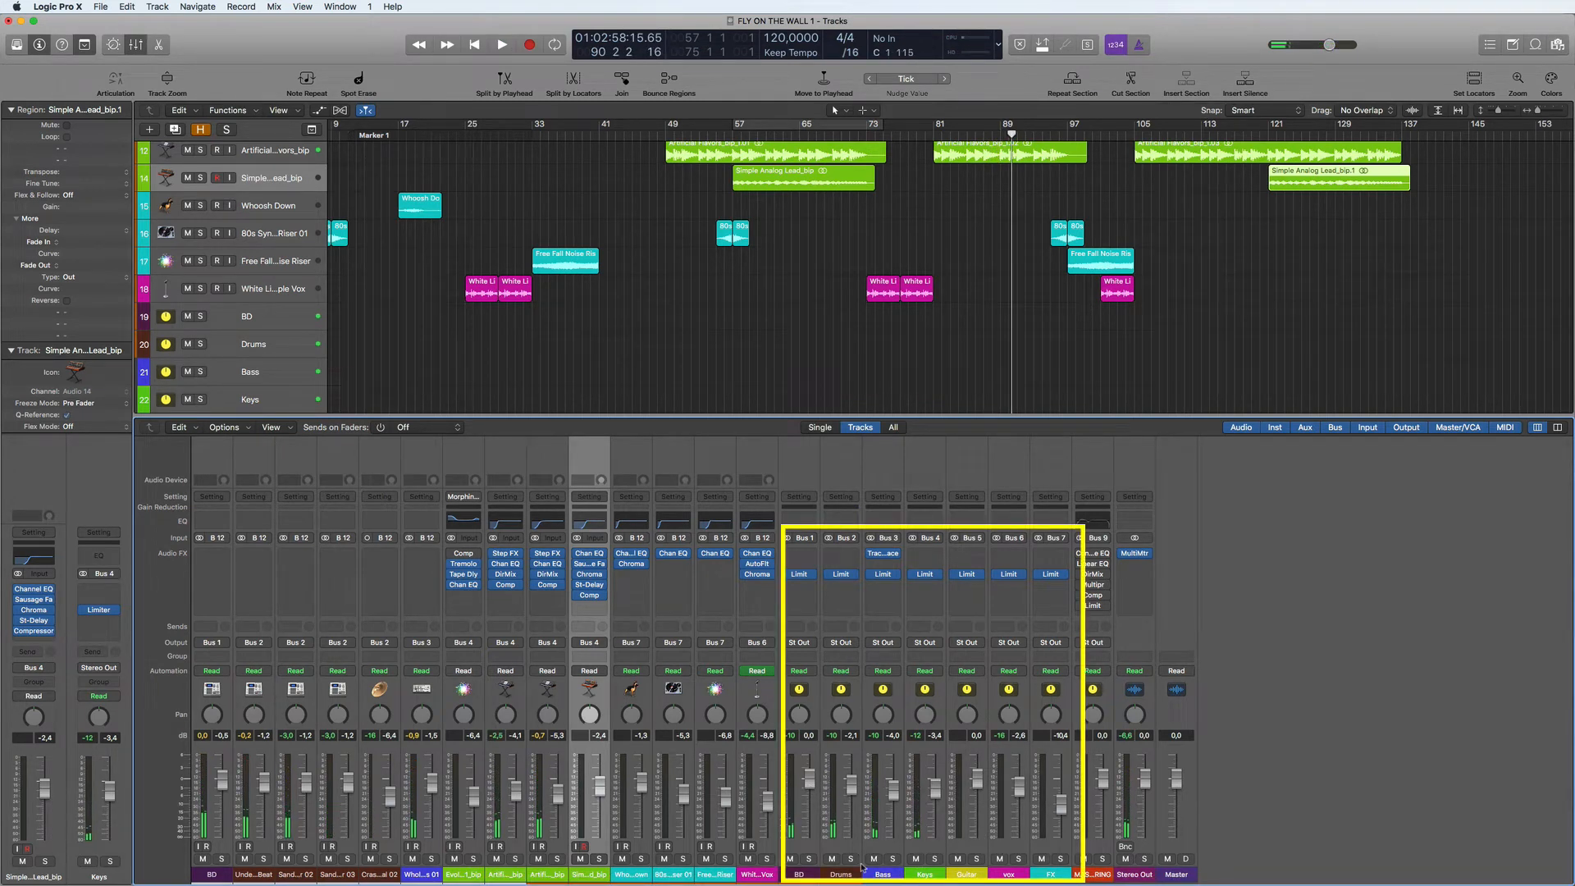
- Route the outputs of all seven group buses from BD to FX to Bus 9, the MASTERING channel's input
{"action": "left_click_drag", "start_coordinate": [799, 875], "coordinate": [1064, 883]}
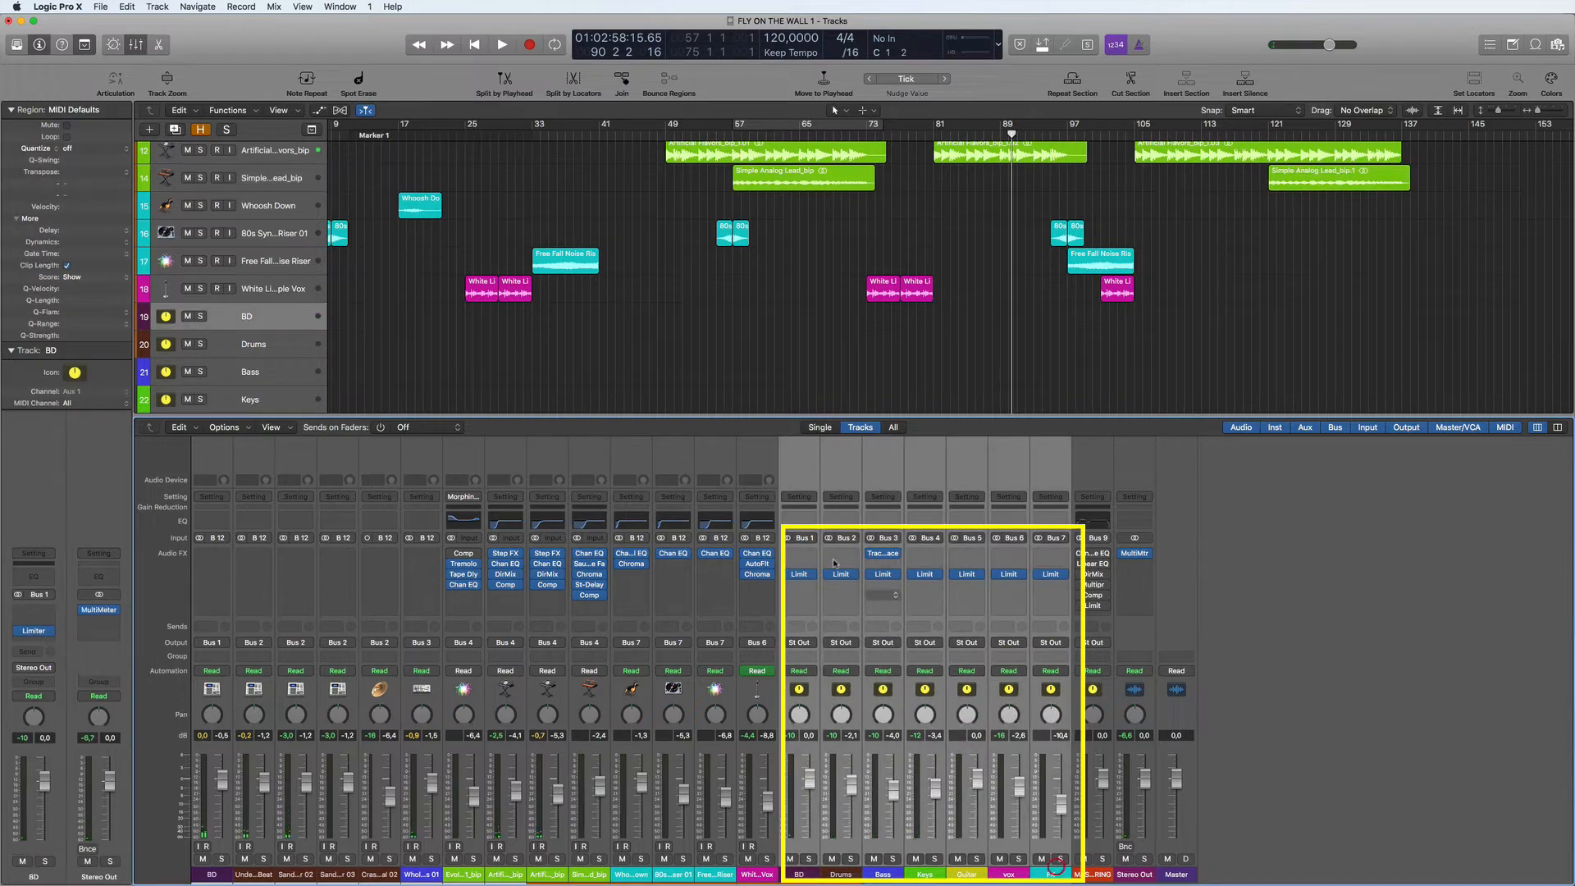
{"action": "left_click", "coordinate": [808, 644]}
{"action": "left_click", "coordinate": [829, 453]}
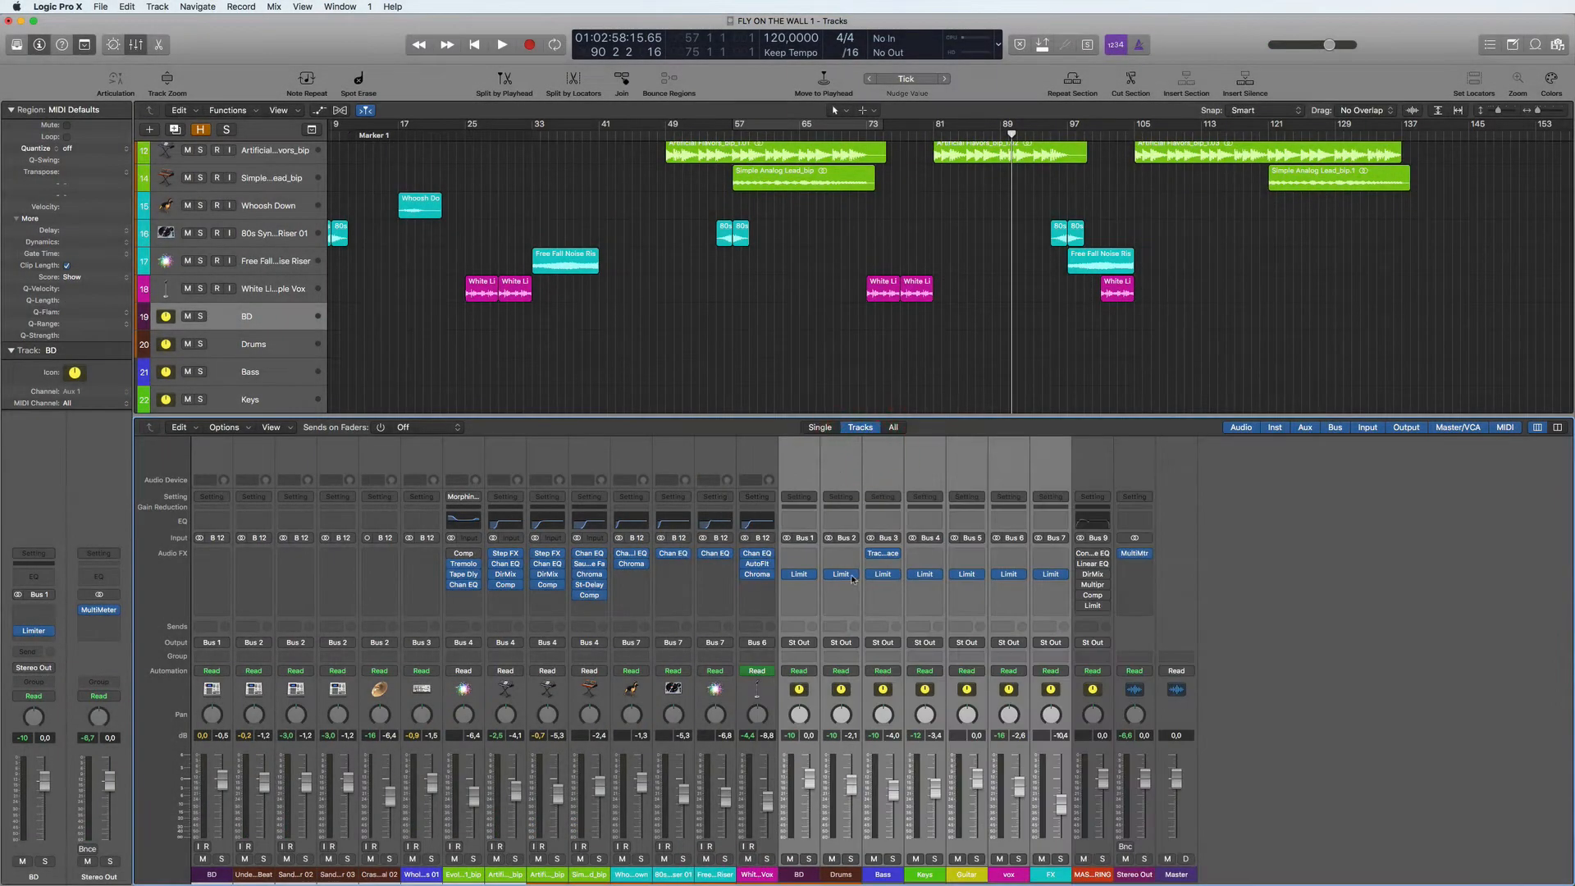
- Enable the Vintage Console EQ on the MASTERING channel while cycling bars 121 to 137, and link its plug-in window
{"action": "key", "text": "space"}
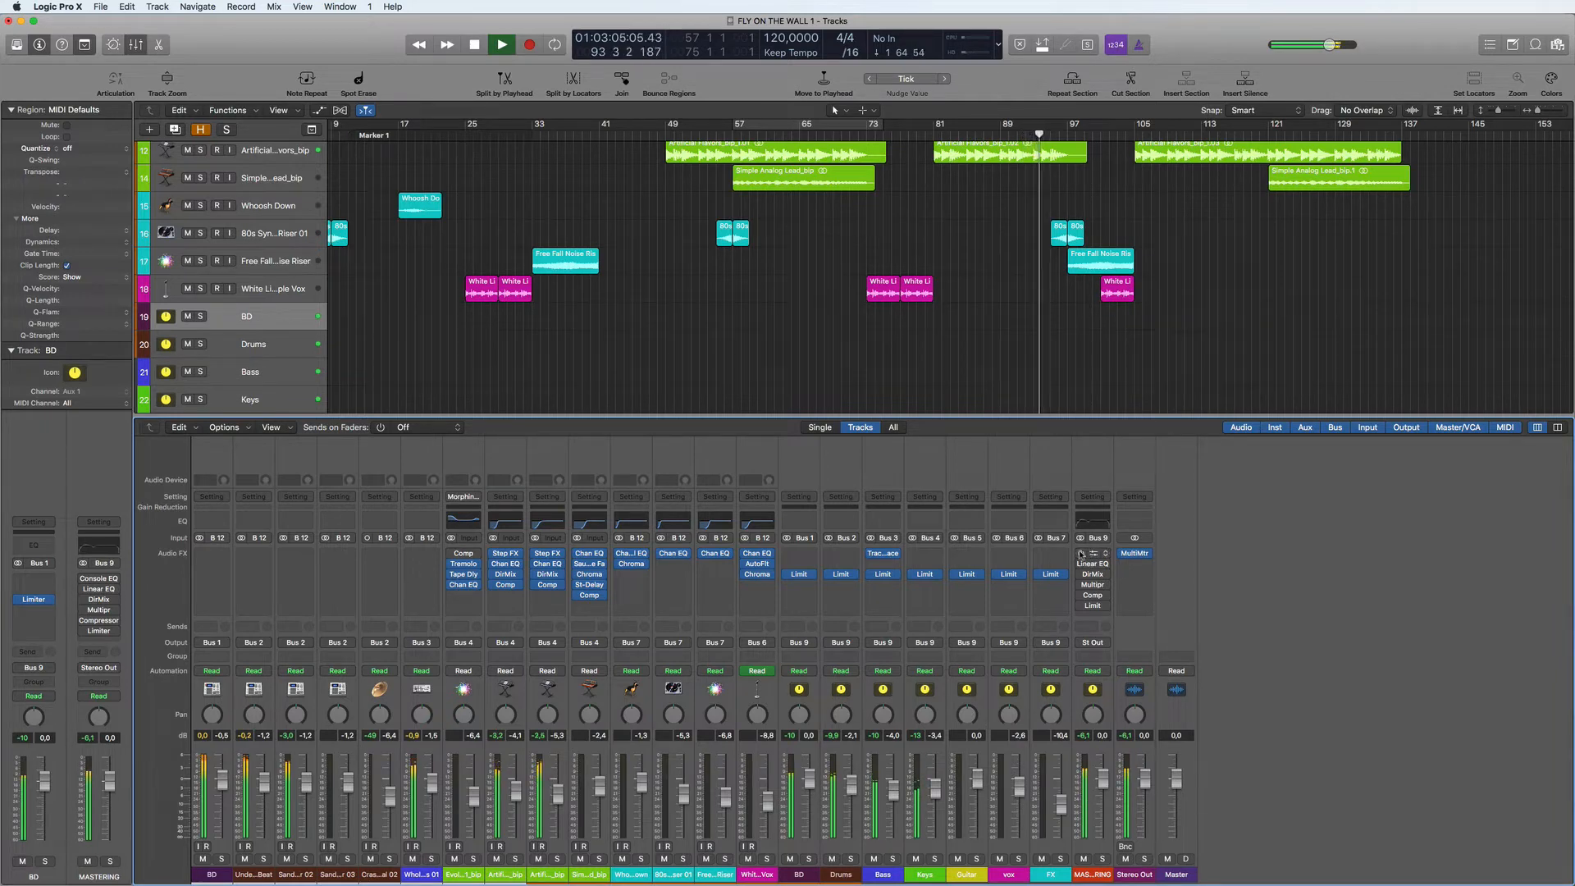
{"action": "left_click", "coordinate": [1091, 554]}
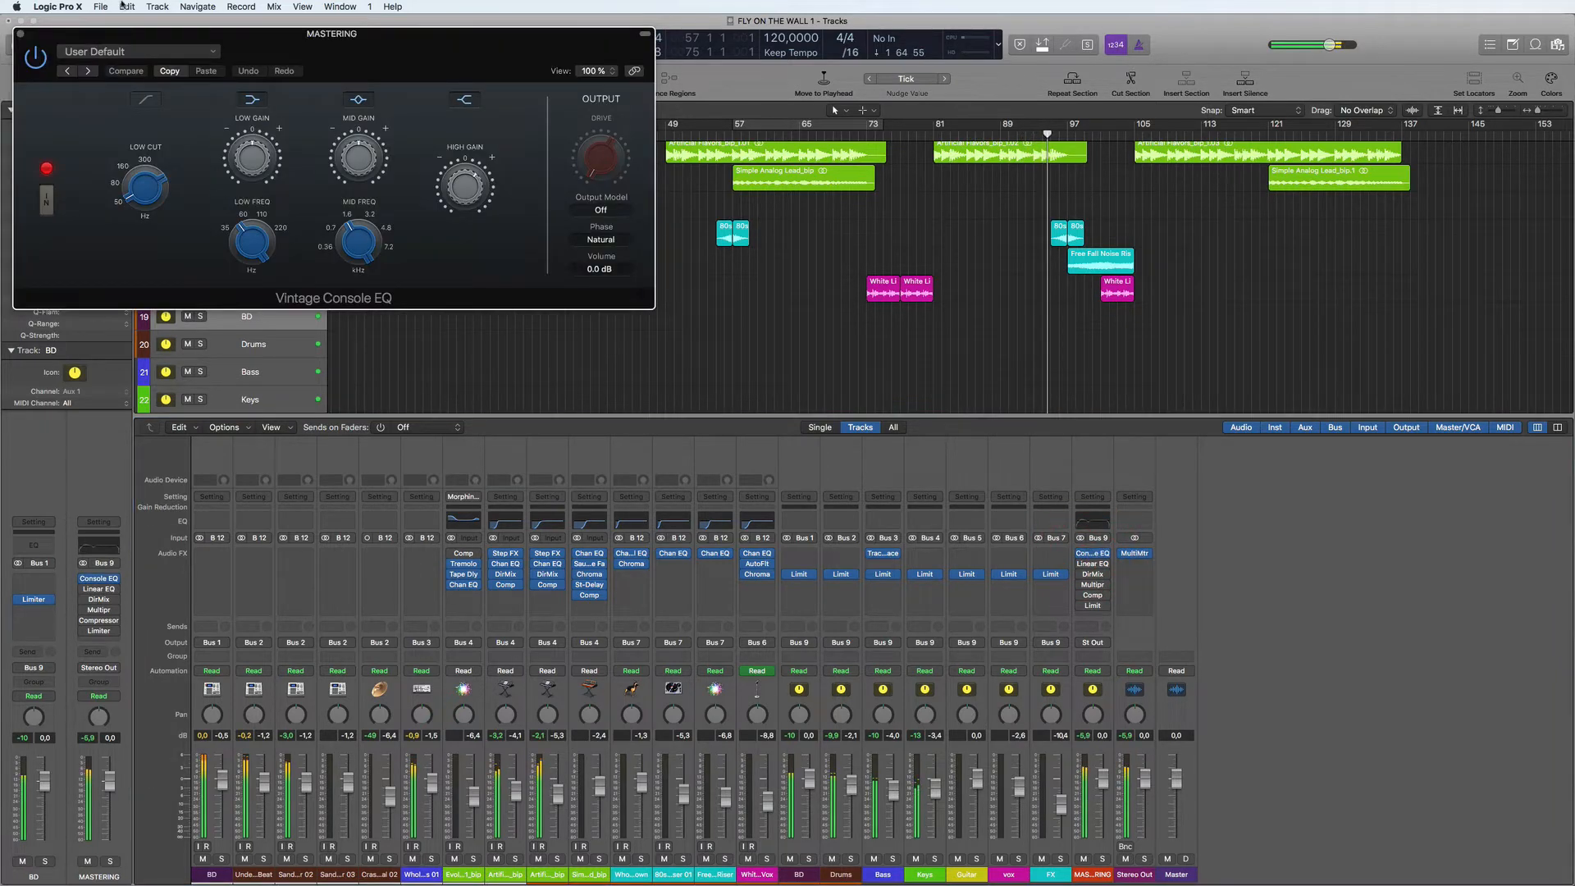
{"action": "left_click_drag", "start_coordinate": [427, 34], "coordinate": [1052, 136]}
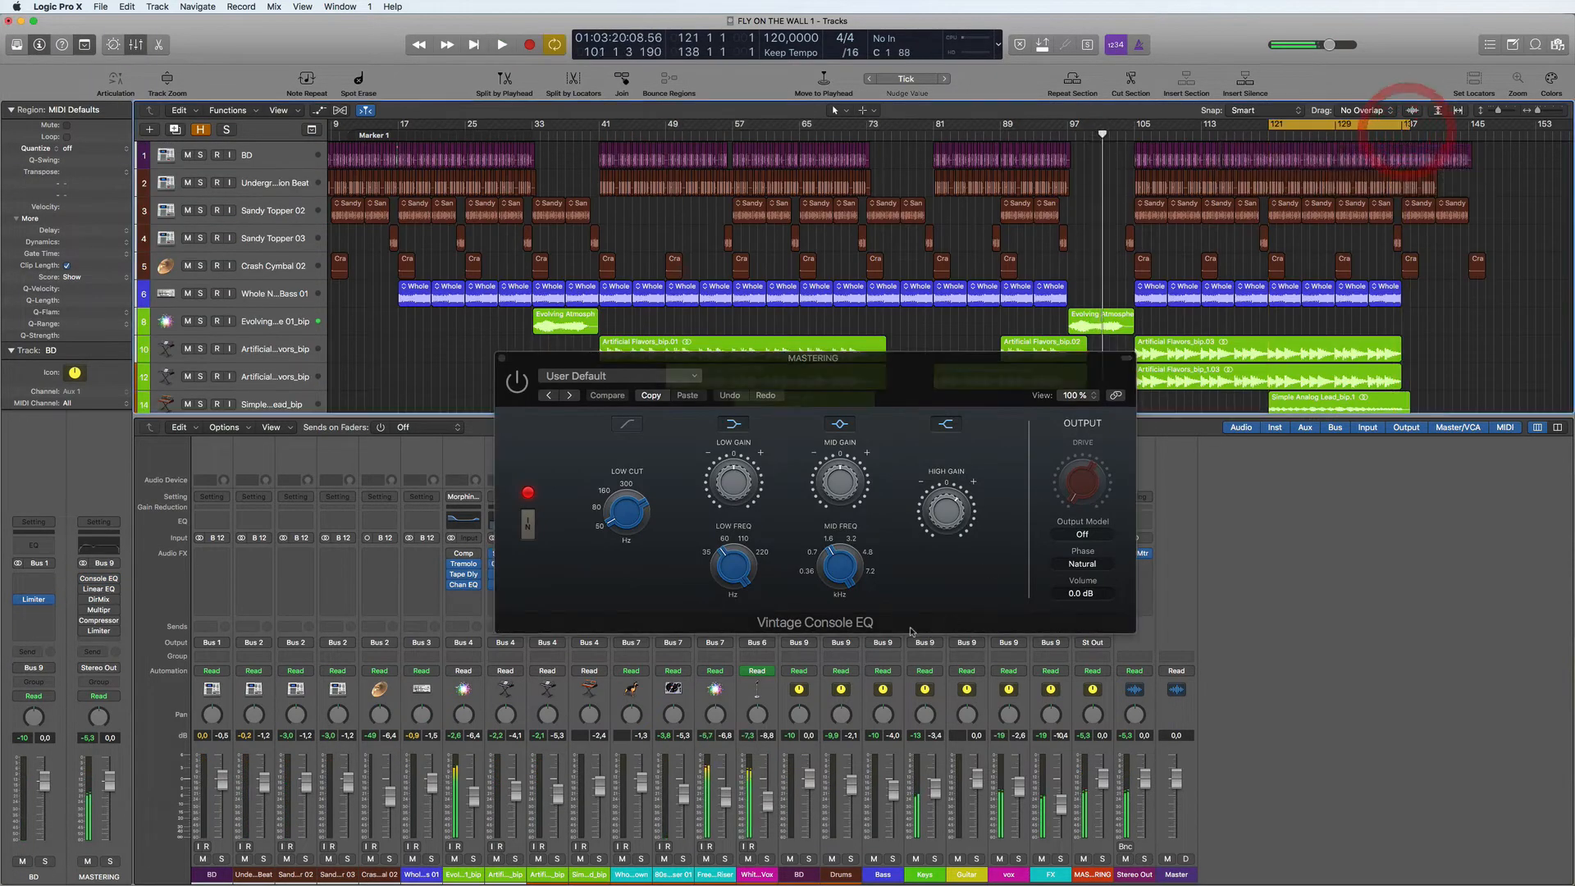
{"action": "key", "text": "space"}
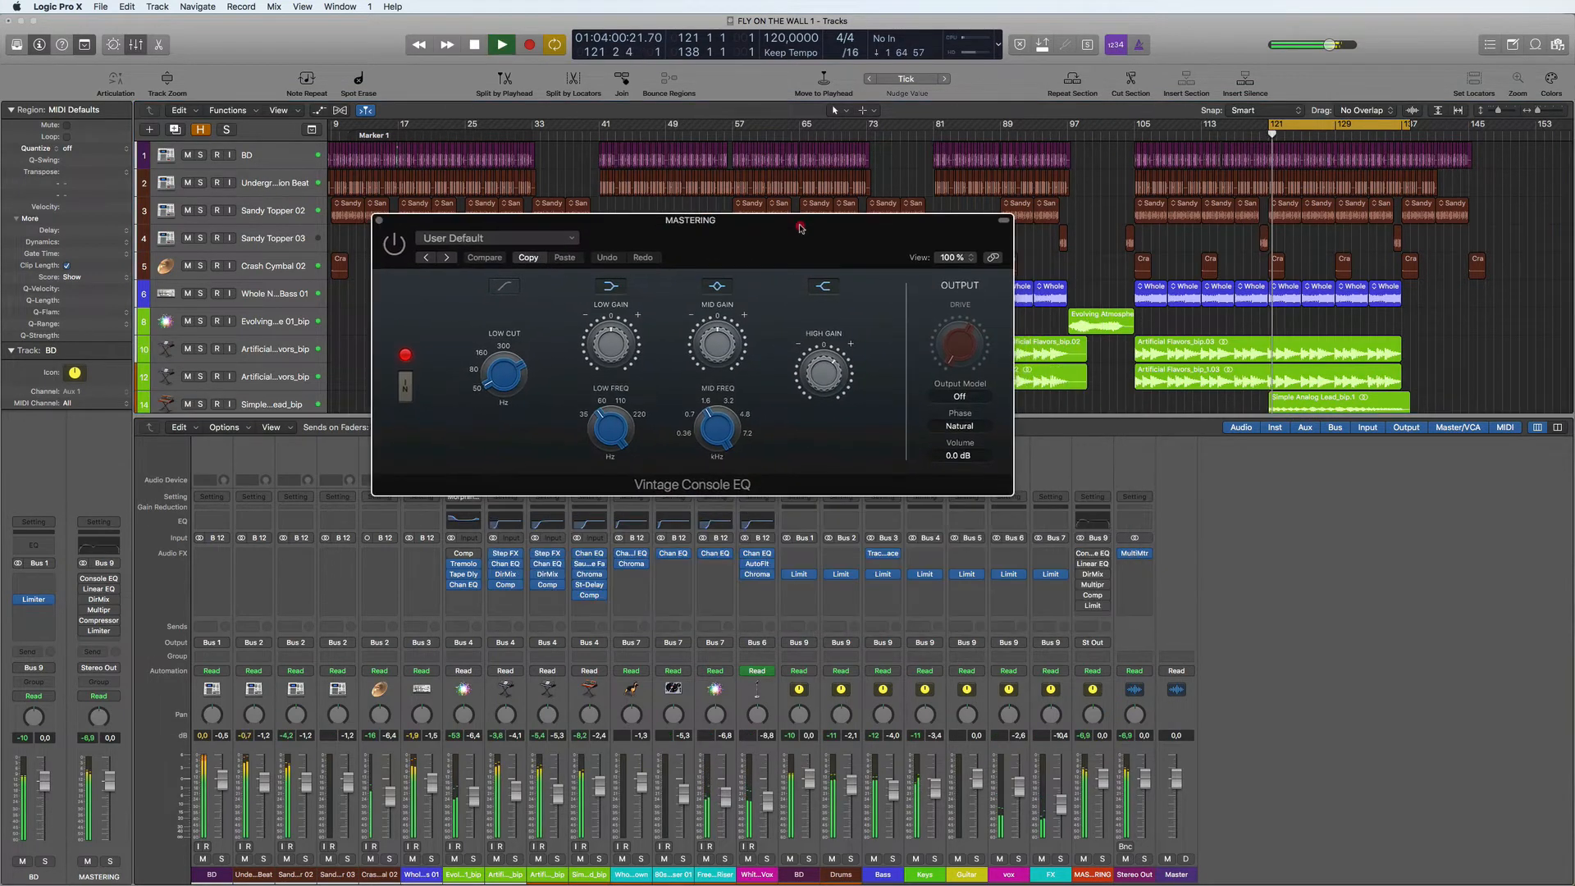
{"action": "left_click", "coordinate": [390, 245]}
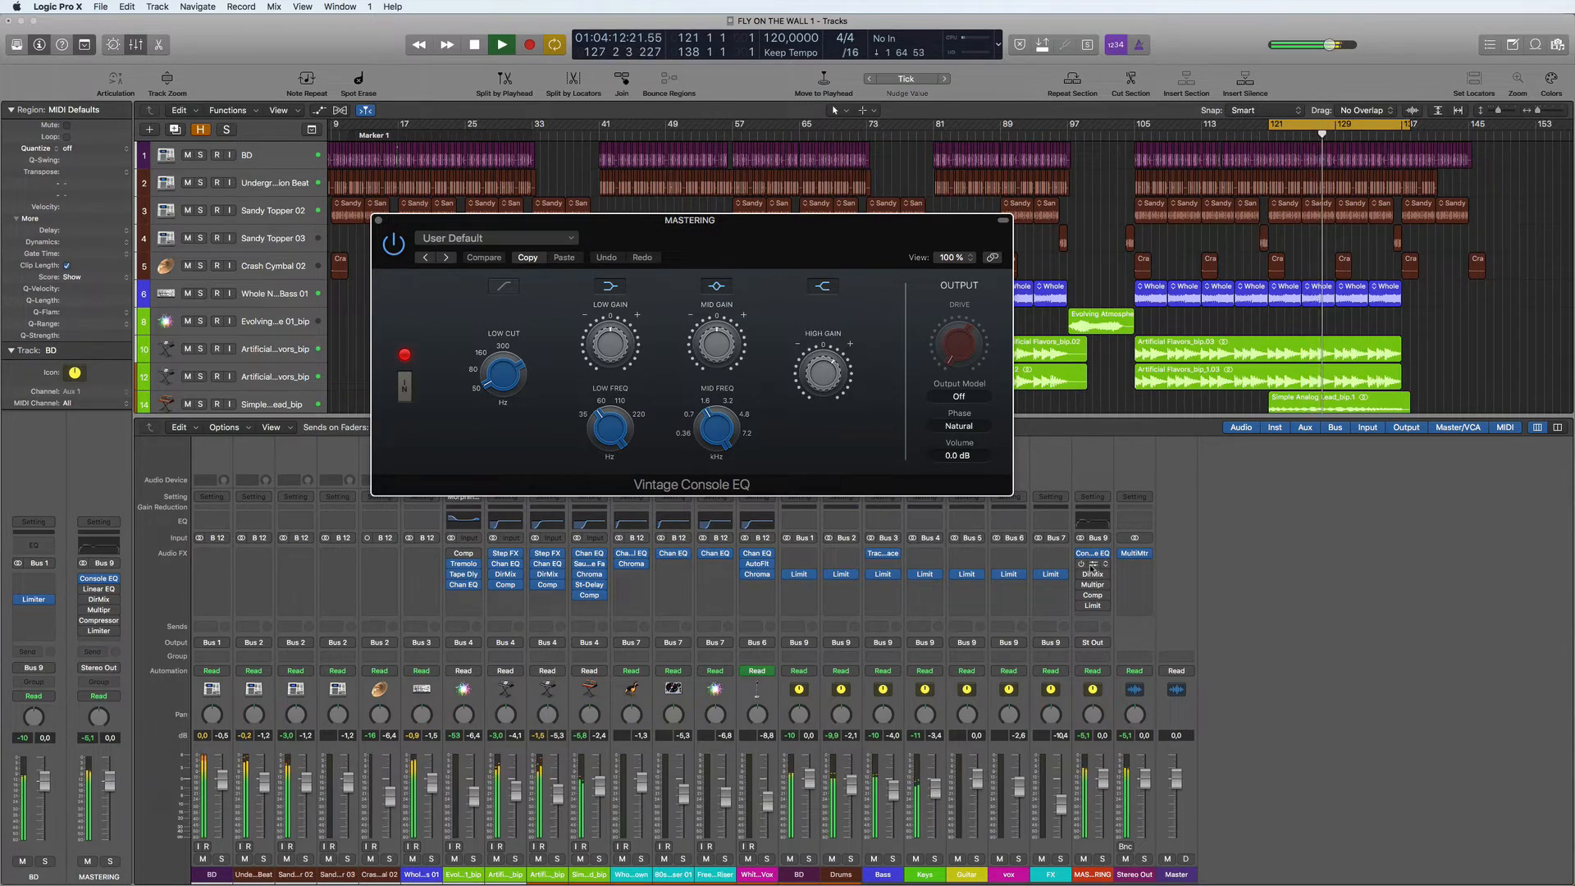
{"action": "left_click", "coordinate": [993, 259]}
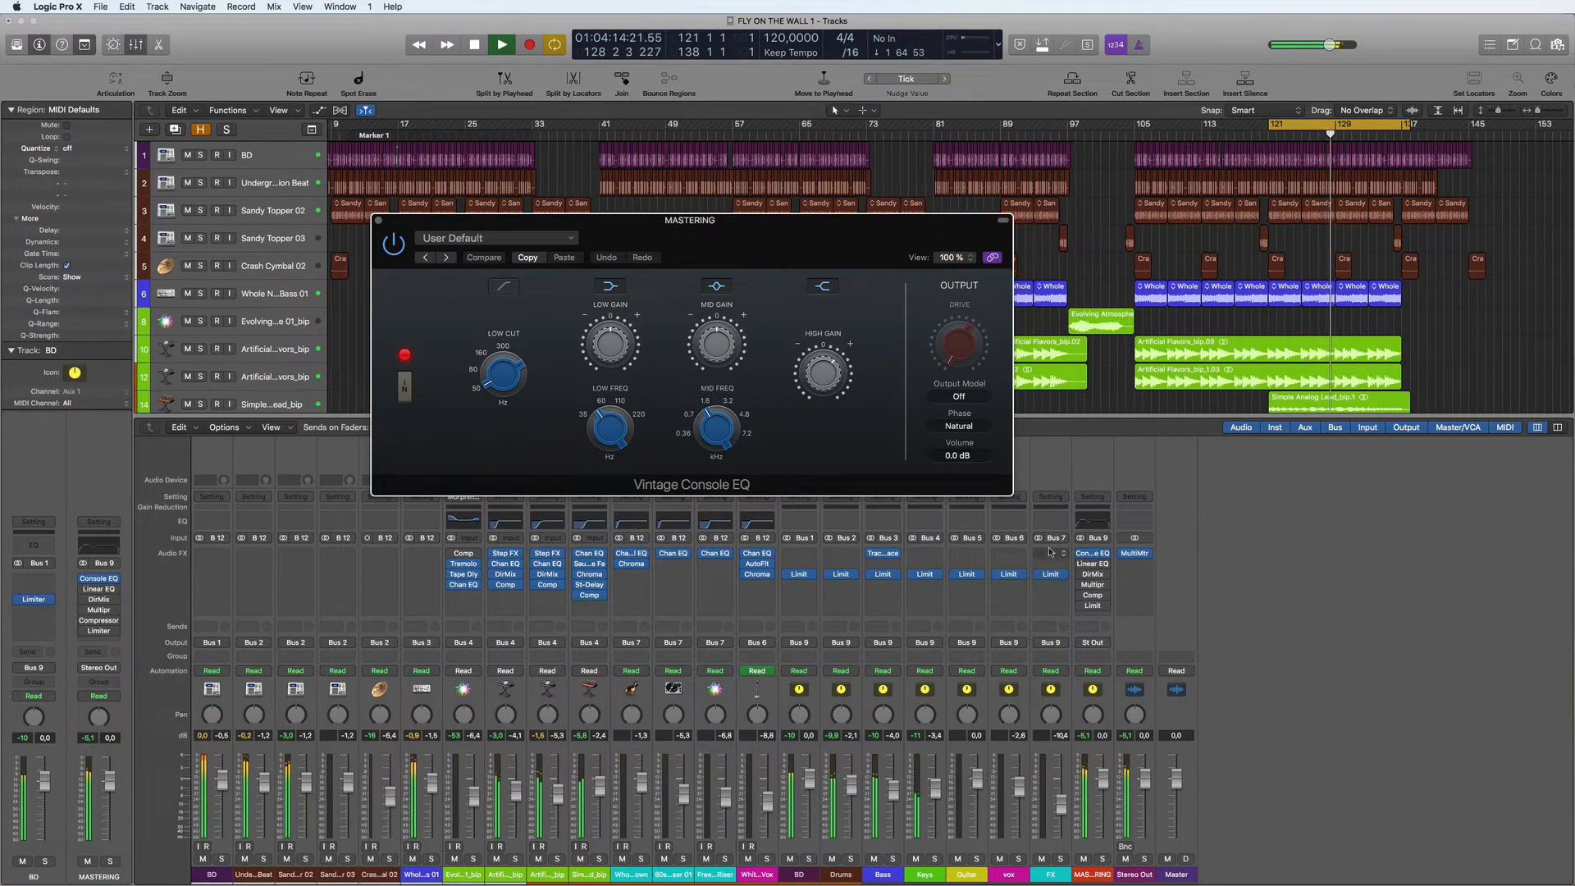
- Turn on the Linear Phase EQ on the MASTERING channel and open the Stereo Out MultiMeter
{"action": "left_click", "coordinate": [1093, 564]}
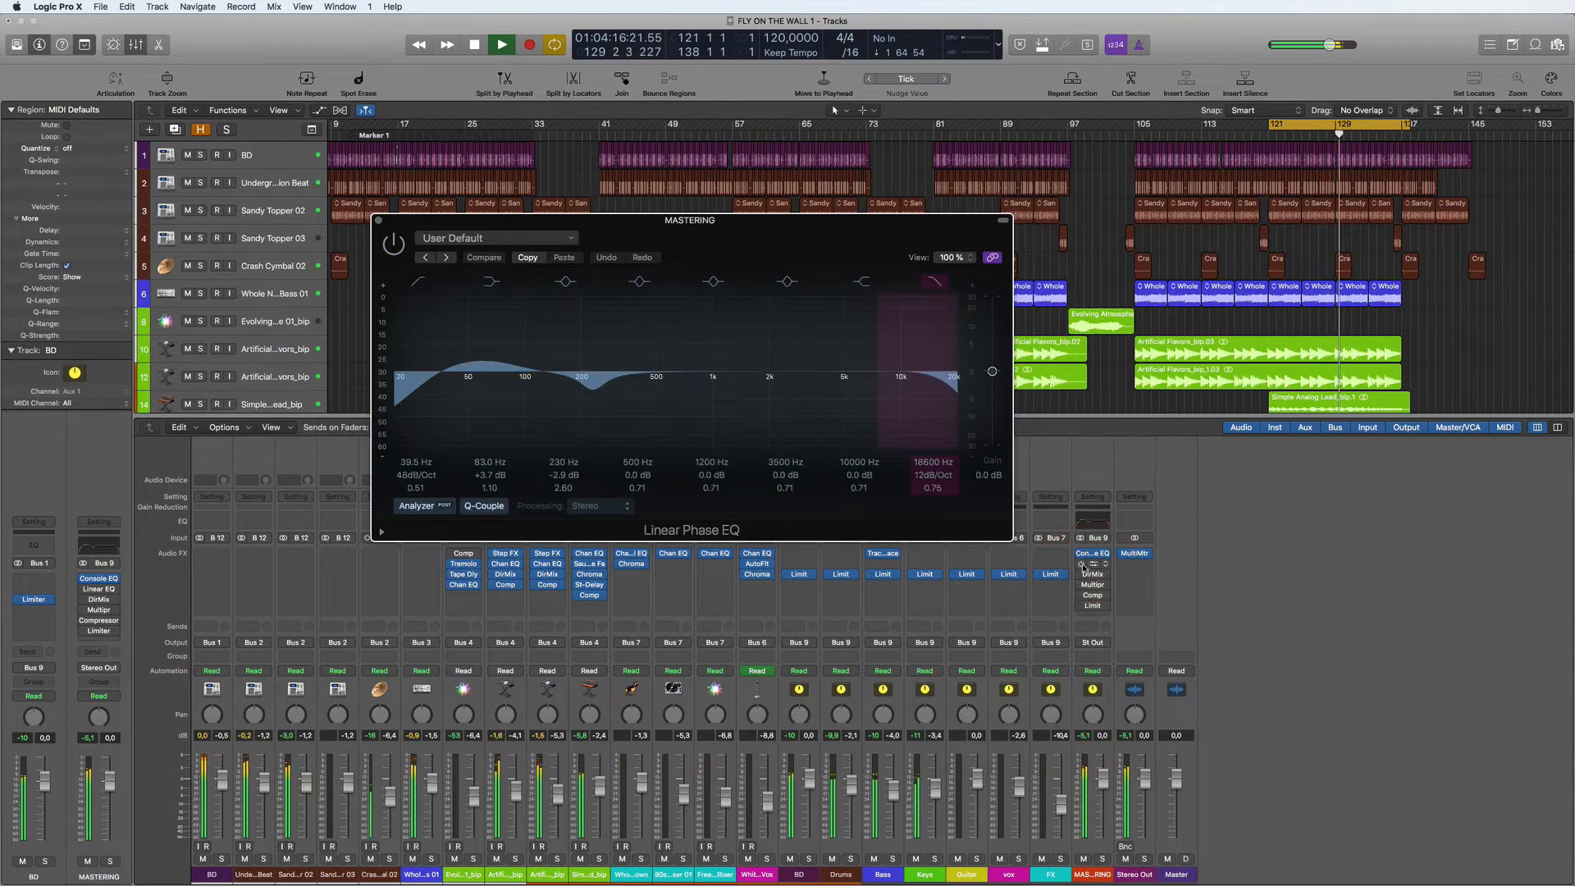
{"action": "left_click", "coordinate": [393, 246]}
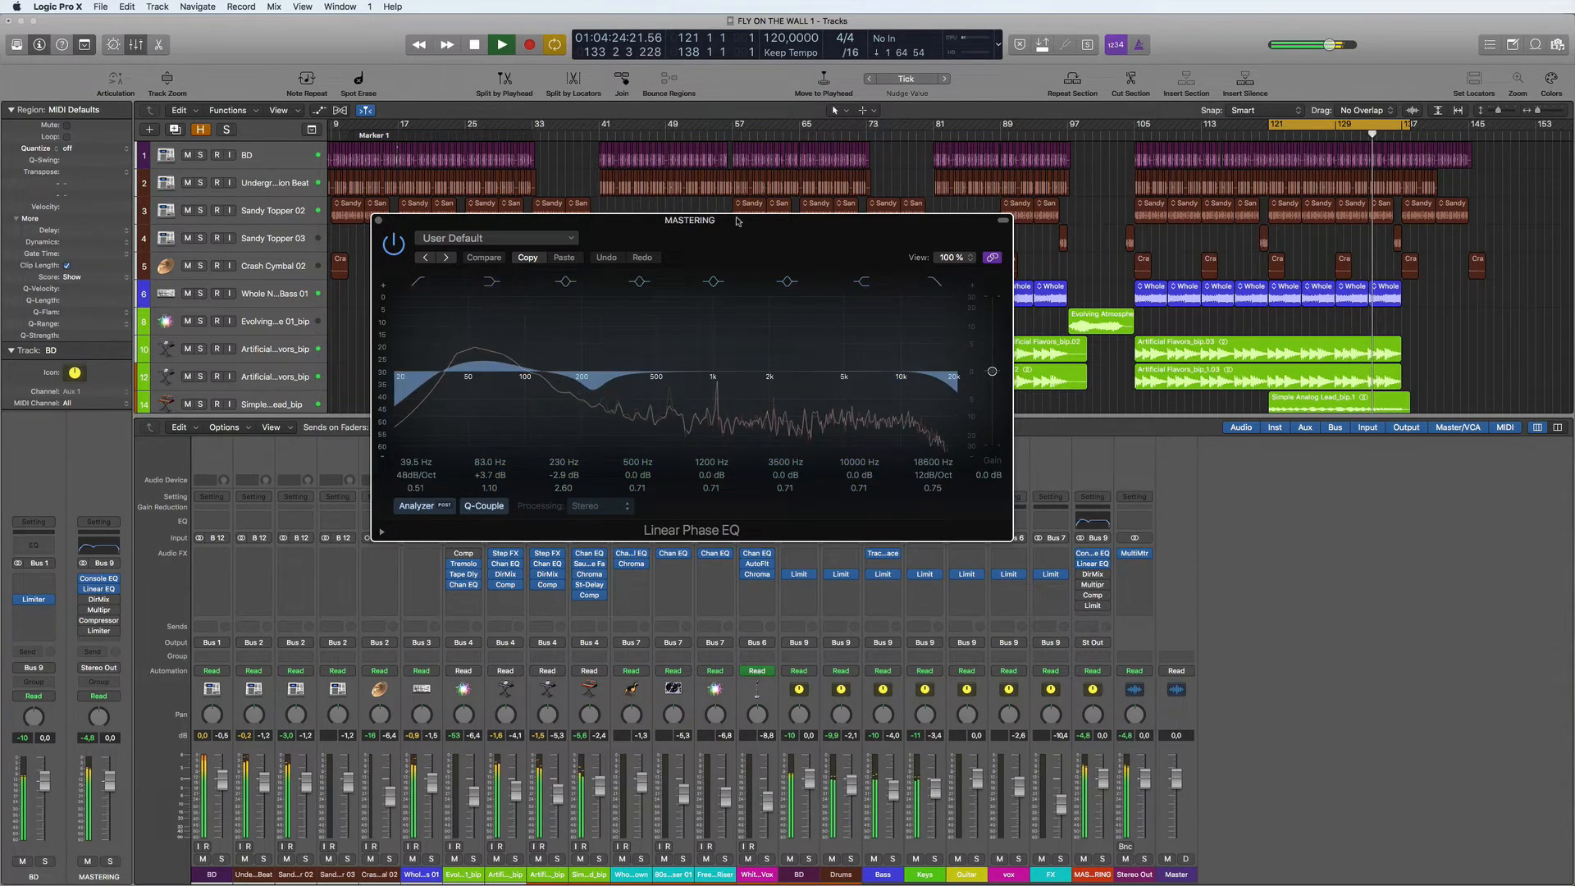
{"action": "left_click_drag", "start_coordinate": [737, 221], "coordinate": [465, 113]}
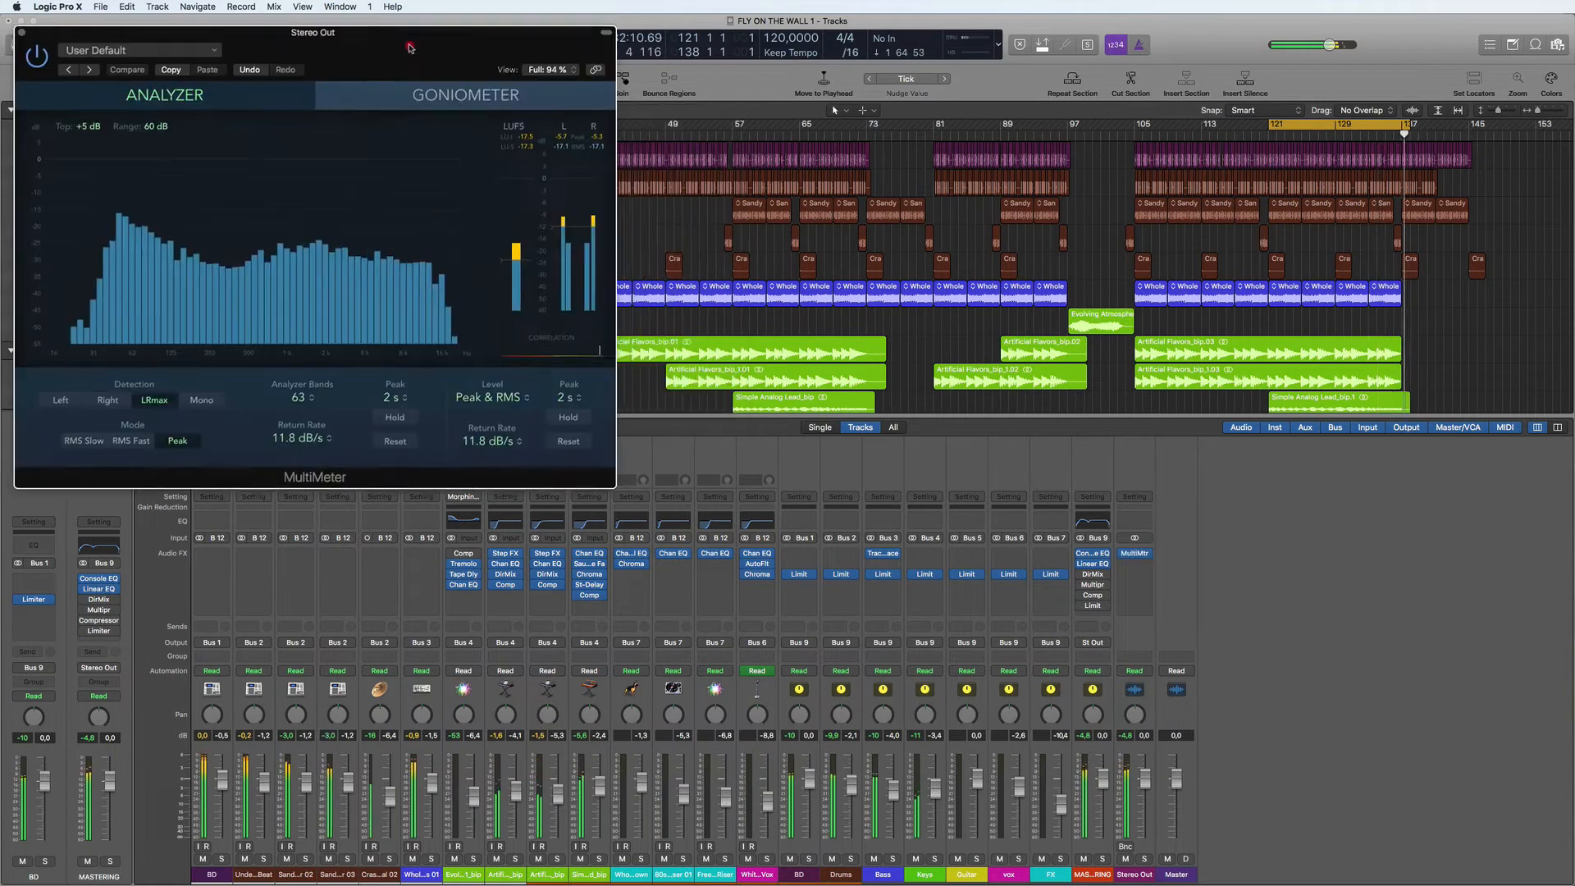
{"action": "left_click_drag", "start_coordinate": [410, 47], "coordinate": [423, 47]}
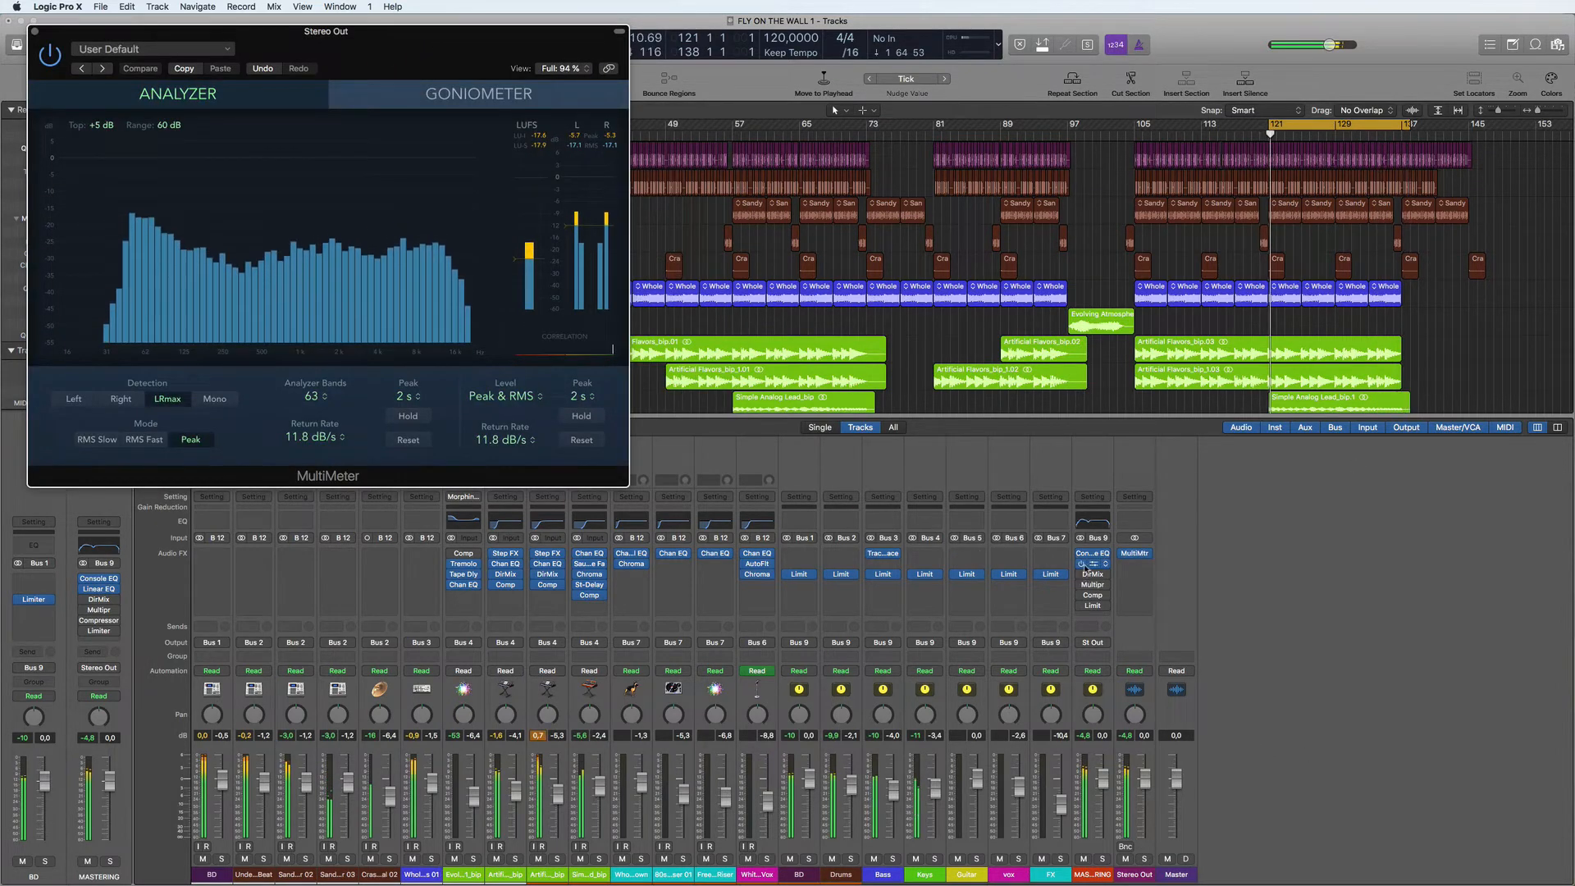
- Set the MASTERING Linear Phase EQ's 83 Hz band to +1.9 dB and its low cut to 43.0 Hz with a Q of 0.48
{"action": "left_click", "coordinate": [1091, 563]}
{"action": "left_click", "coordinate": [1375, 105]}
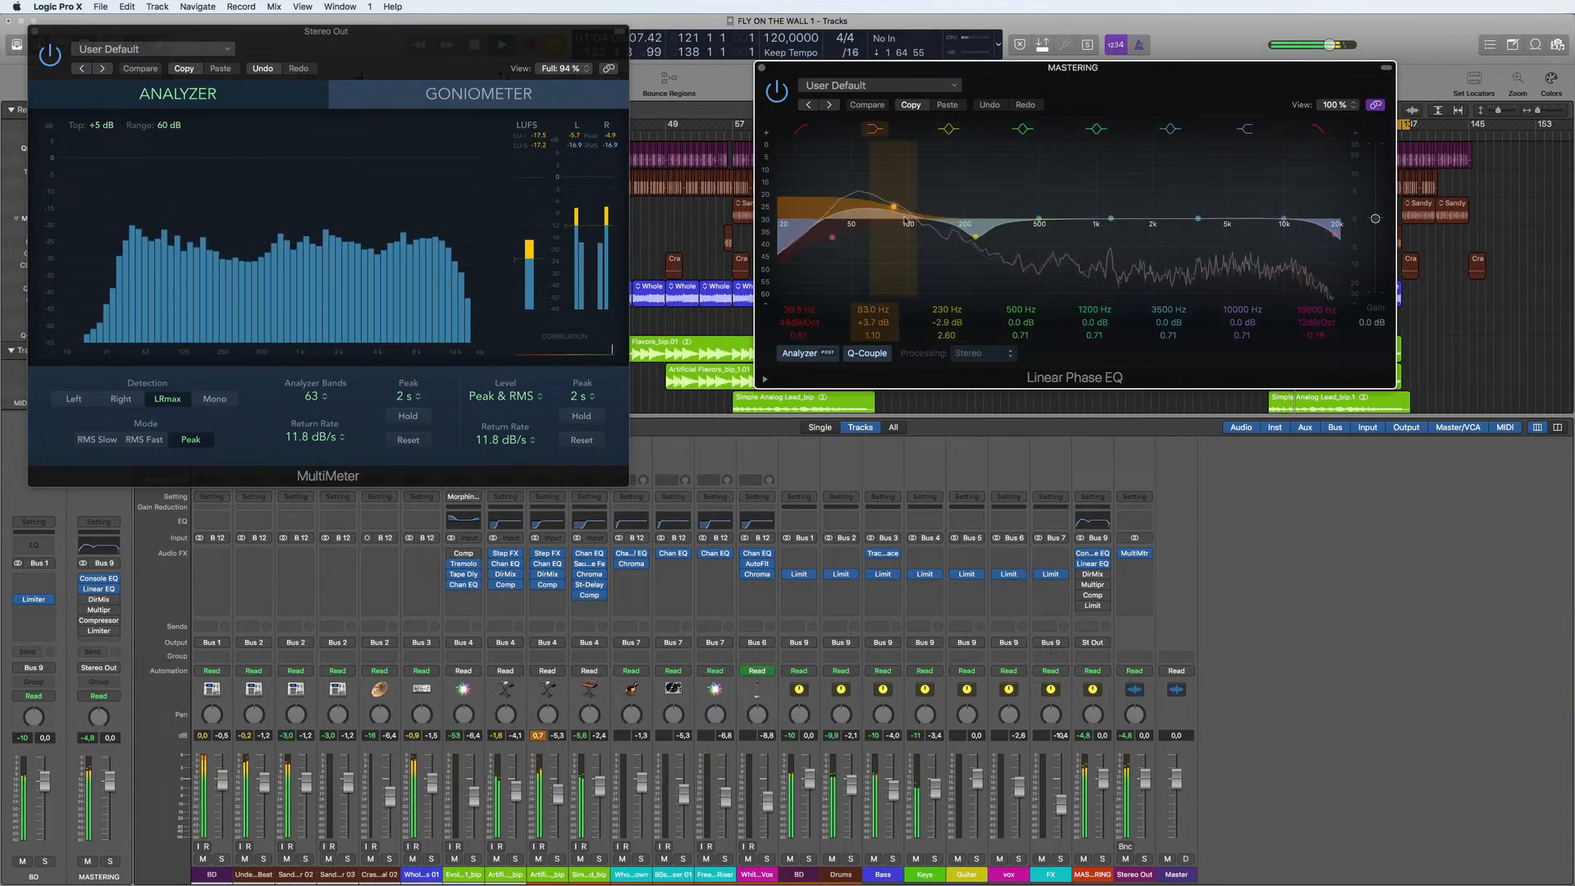
{"action": "left_click_drag", "start_coordinate": [873, 323], "coordinate": [873, 329]}
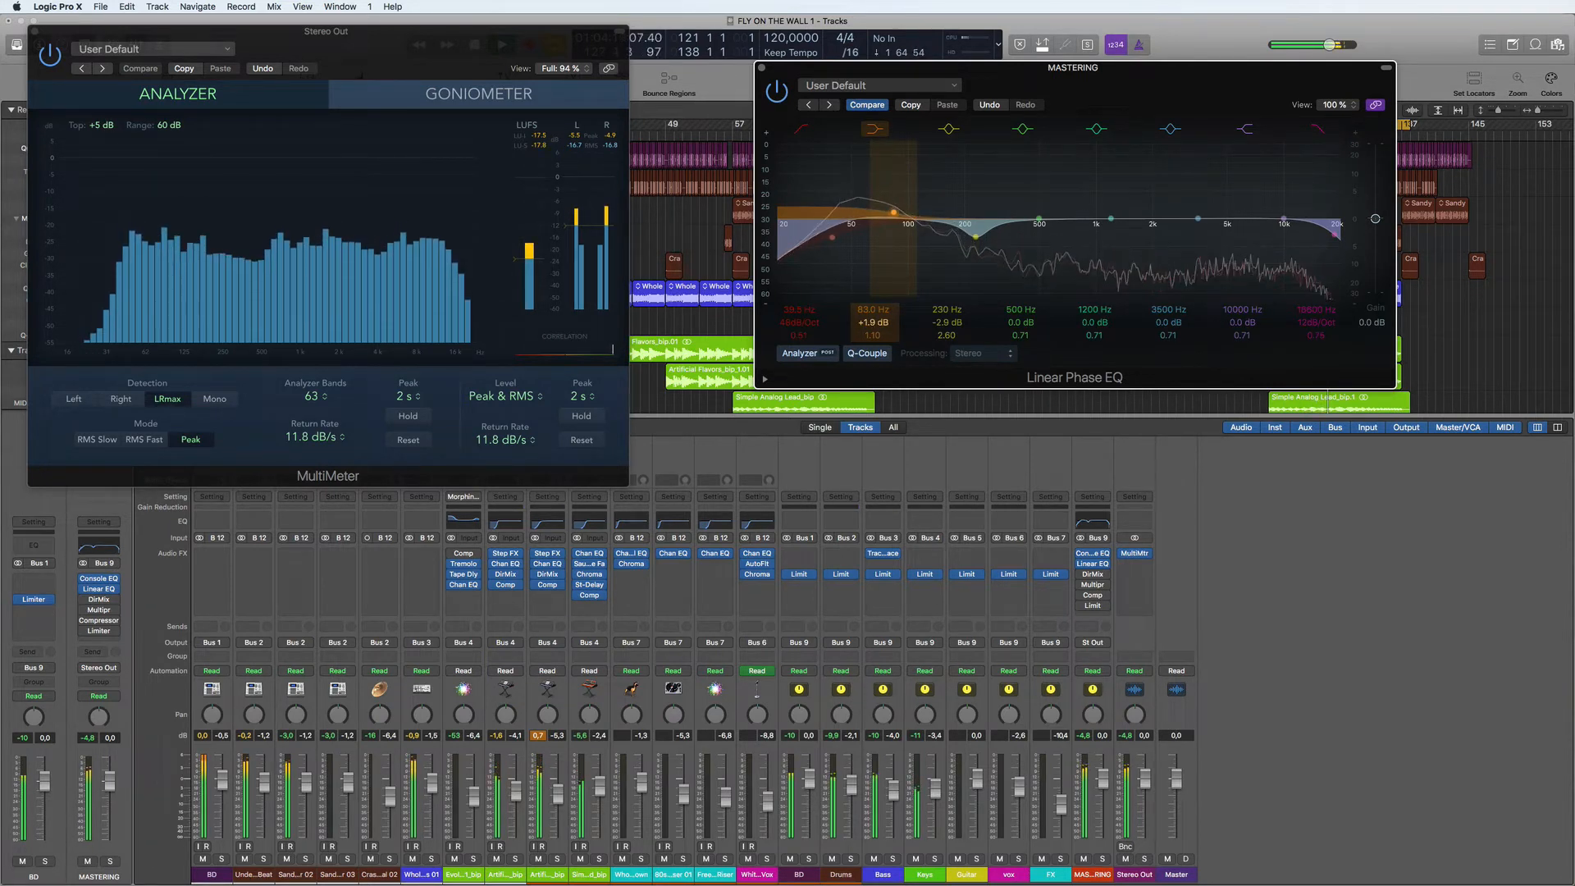
- Turn on the Direction Mixer on the MASTERING channel and try Stereo Spread in its place
{"action": "left_click", "coordinate": [1081, 574]}
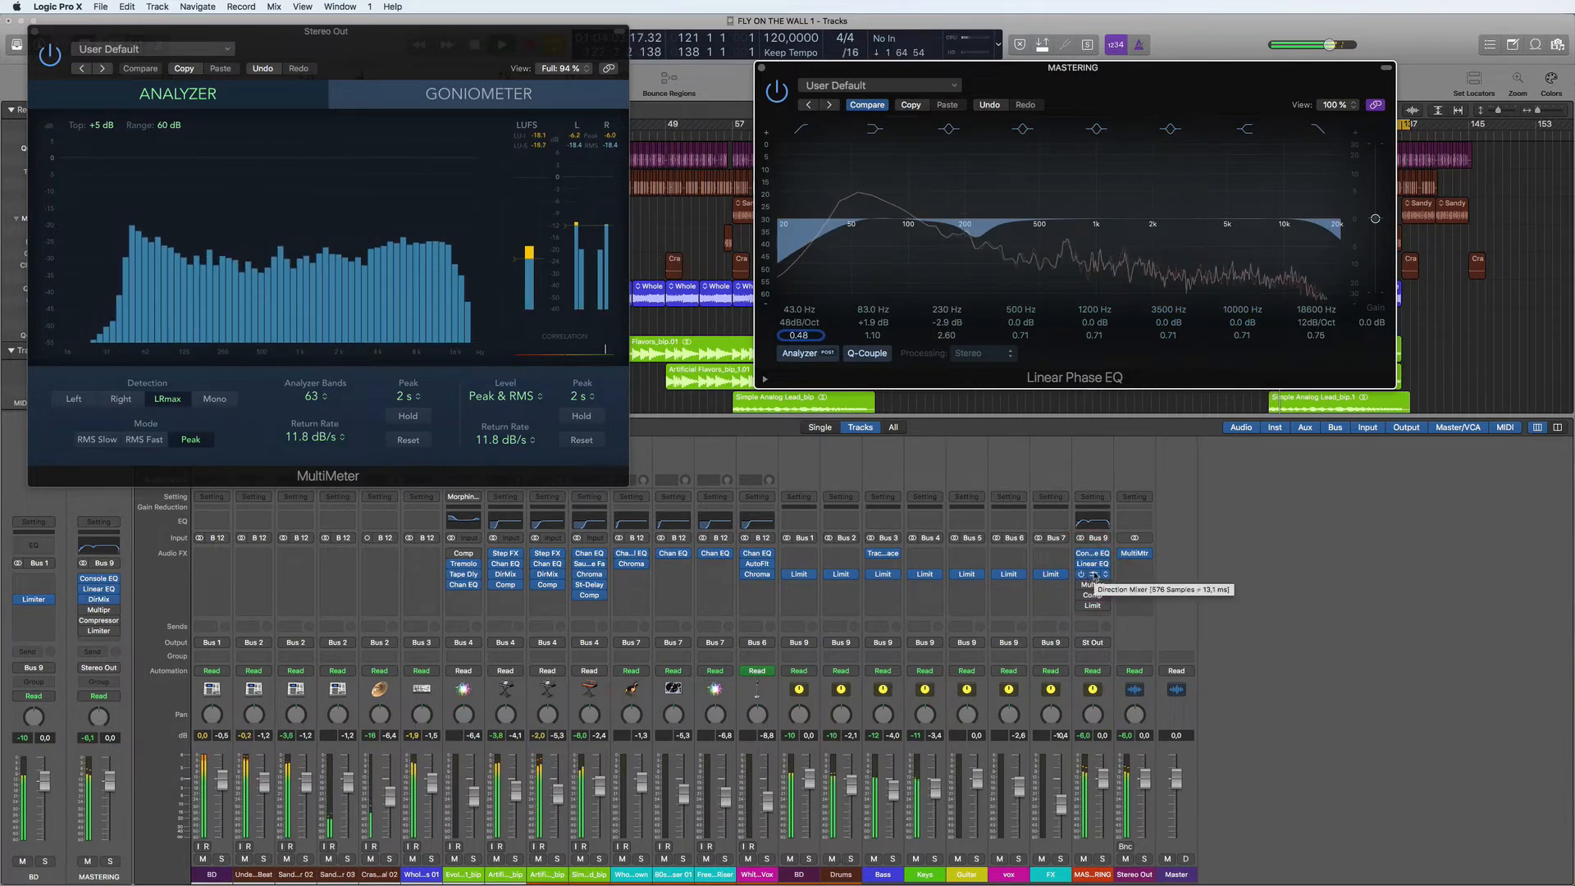
{"action": "left_click", "coordinate": [1093, 576]}
{"action": "left_click", "coordinate": [1103, 575]}
{"action": "left_click", "coordinate": [1318, 738]}
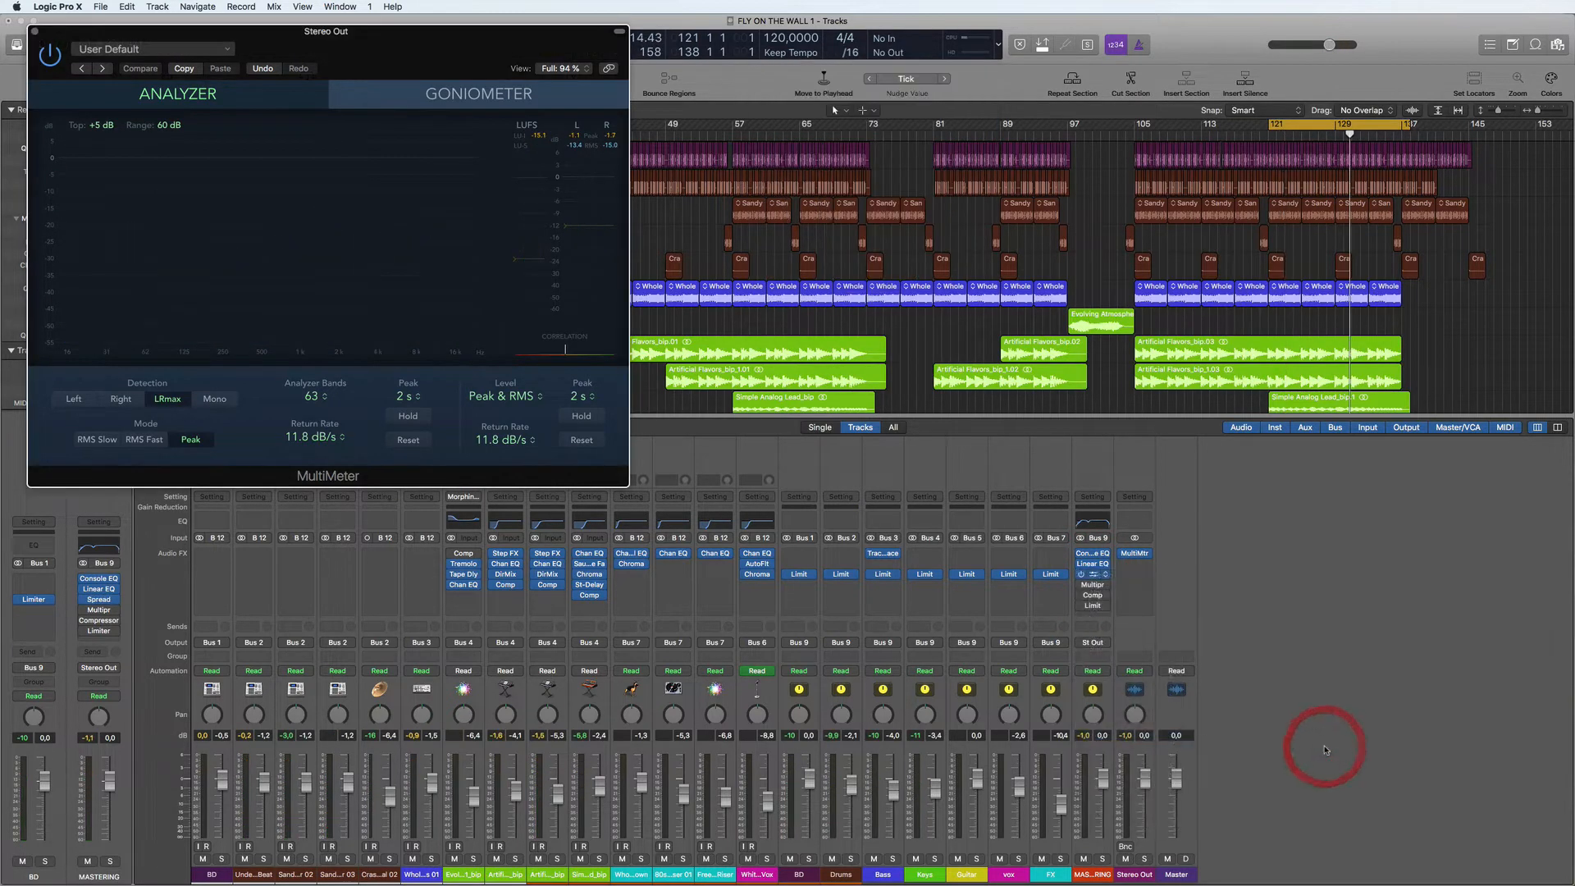
- Remove the Direction Mixer from the MASTERING channel's inserts and restart playback of the cycled section
{"action": "left_click", "coordinate": [1106, 576]}
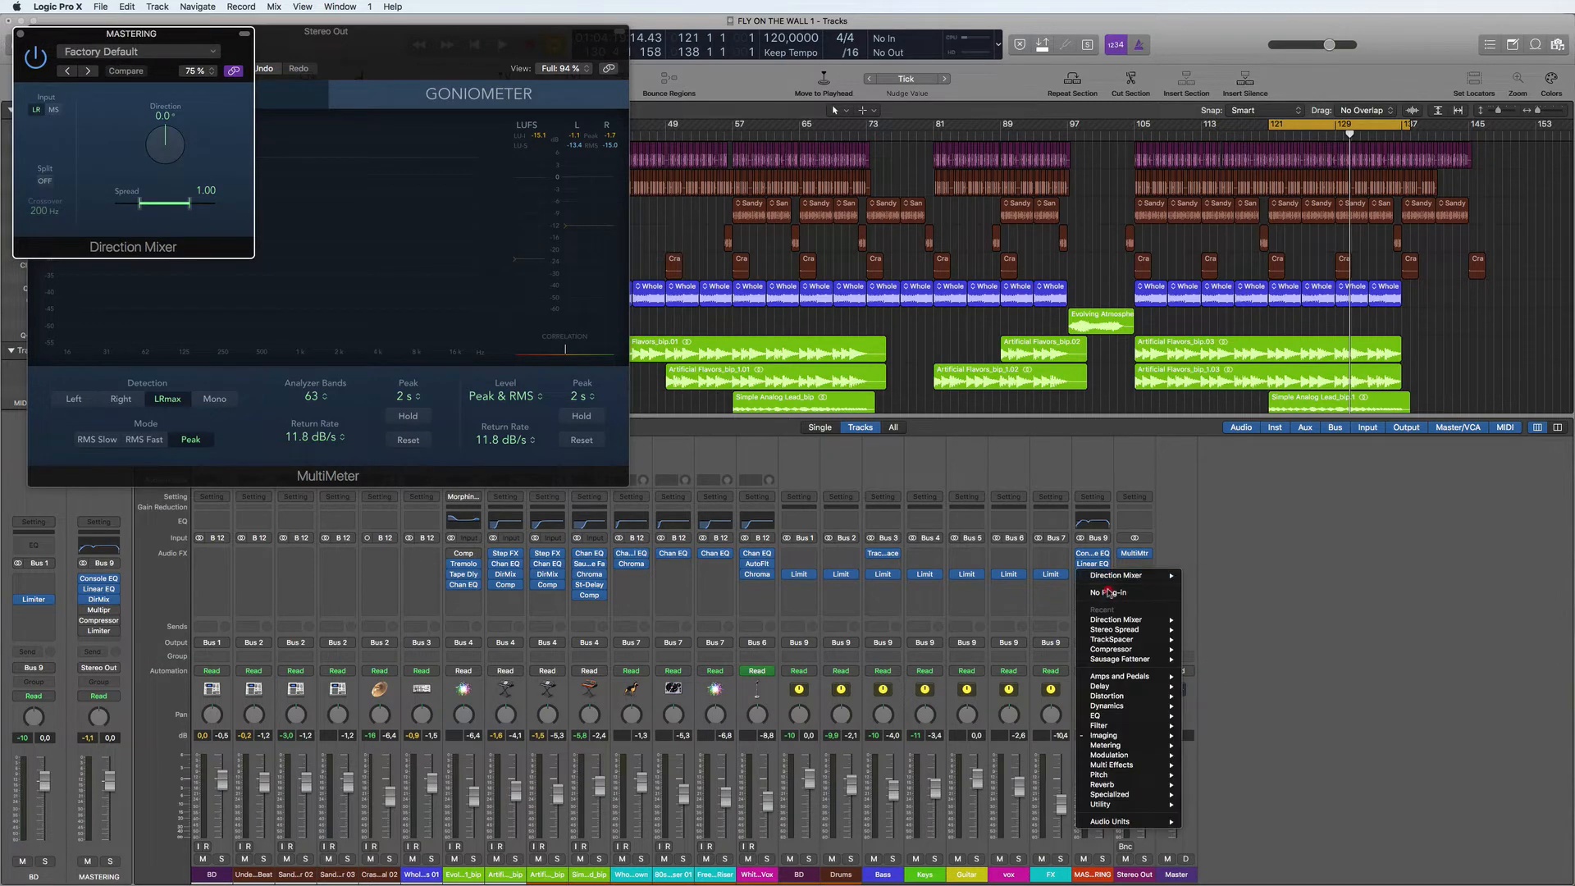
{"action": "left_click", "coordinate": [1108, 598]}
{"action": "key", "text": "space"}
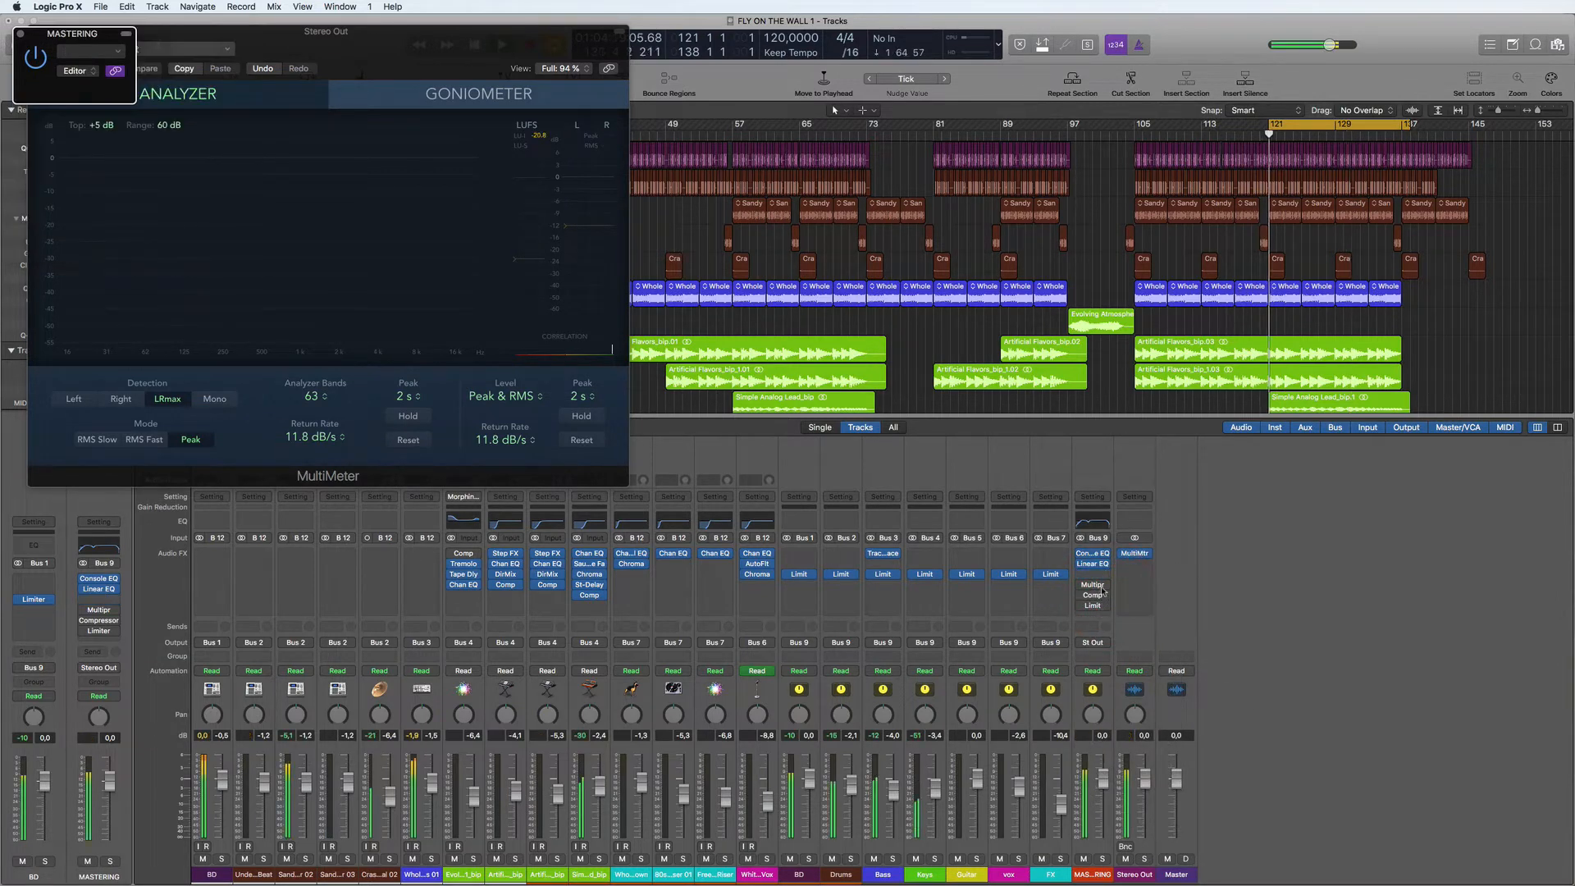
- Turn on the Multipressor on the MASTERING channel, compare the sound with and without it, and close its window
{"action": "left_click", "coordinate": [1093, 584]}
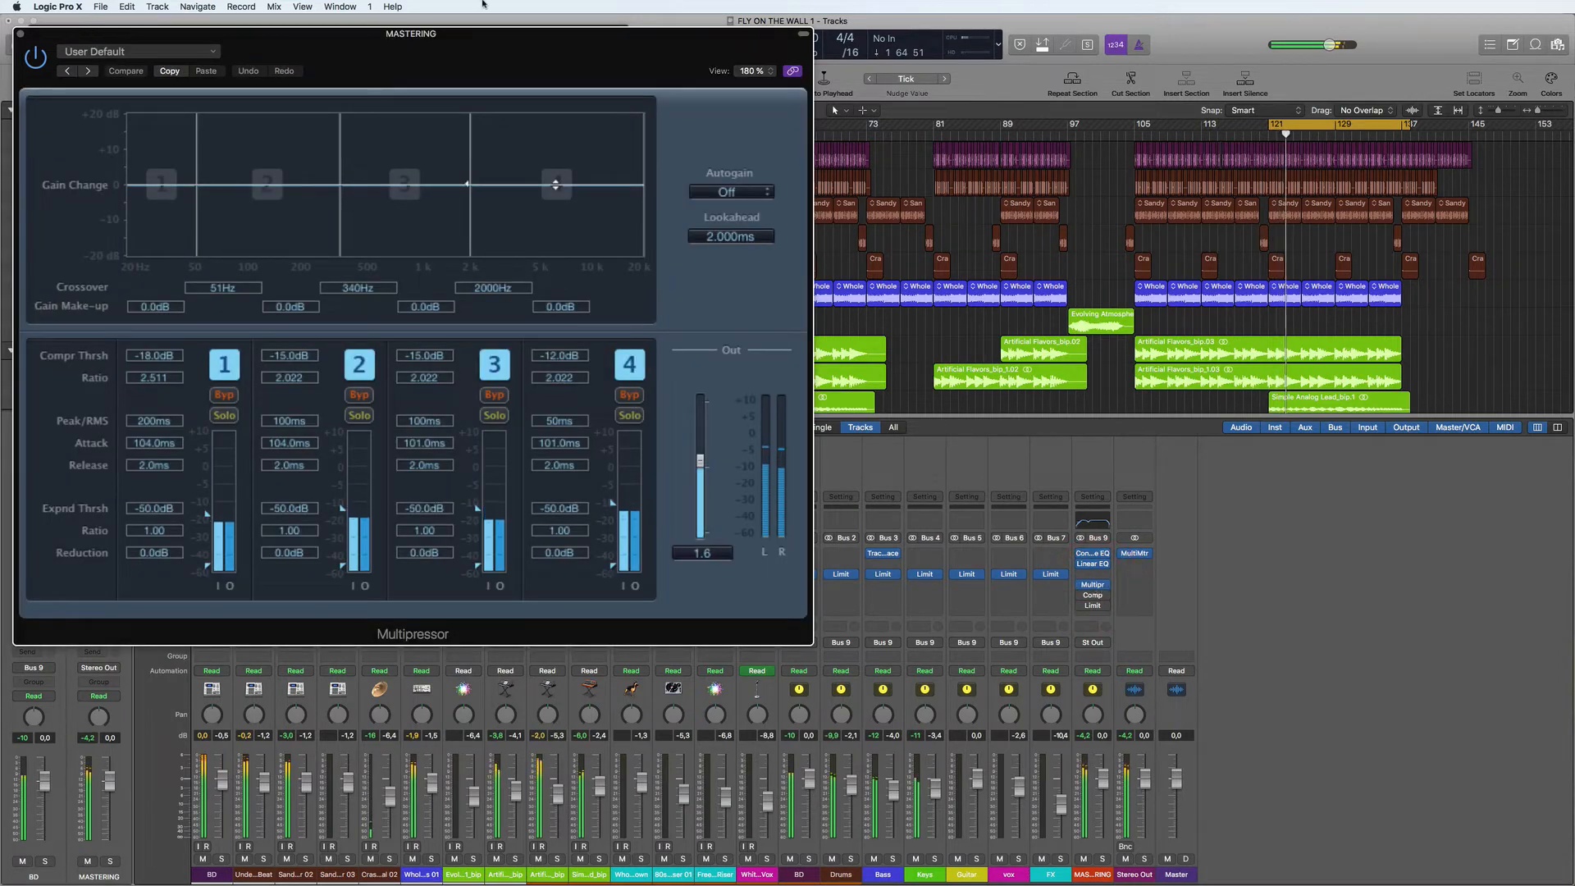
{"action": "left_click_drag", "start_coordinate": [539, 61], "coordinate": [1234, 102]}
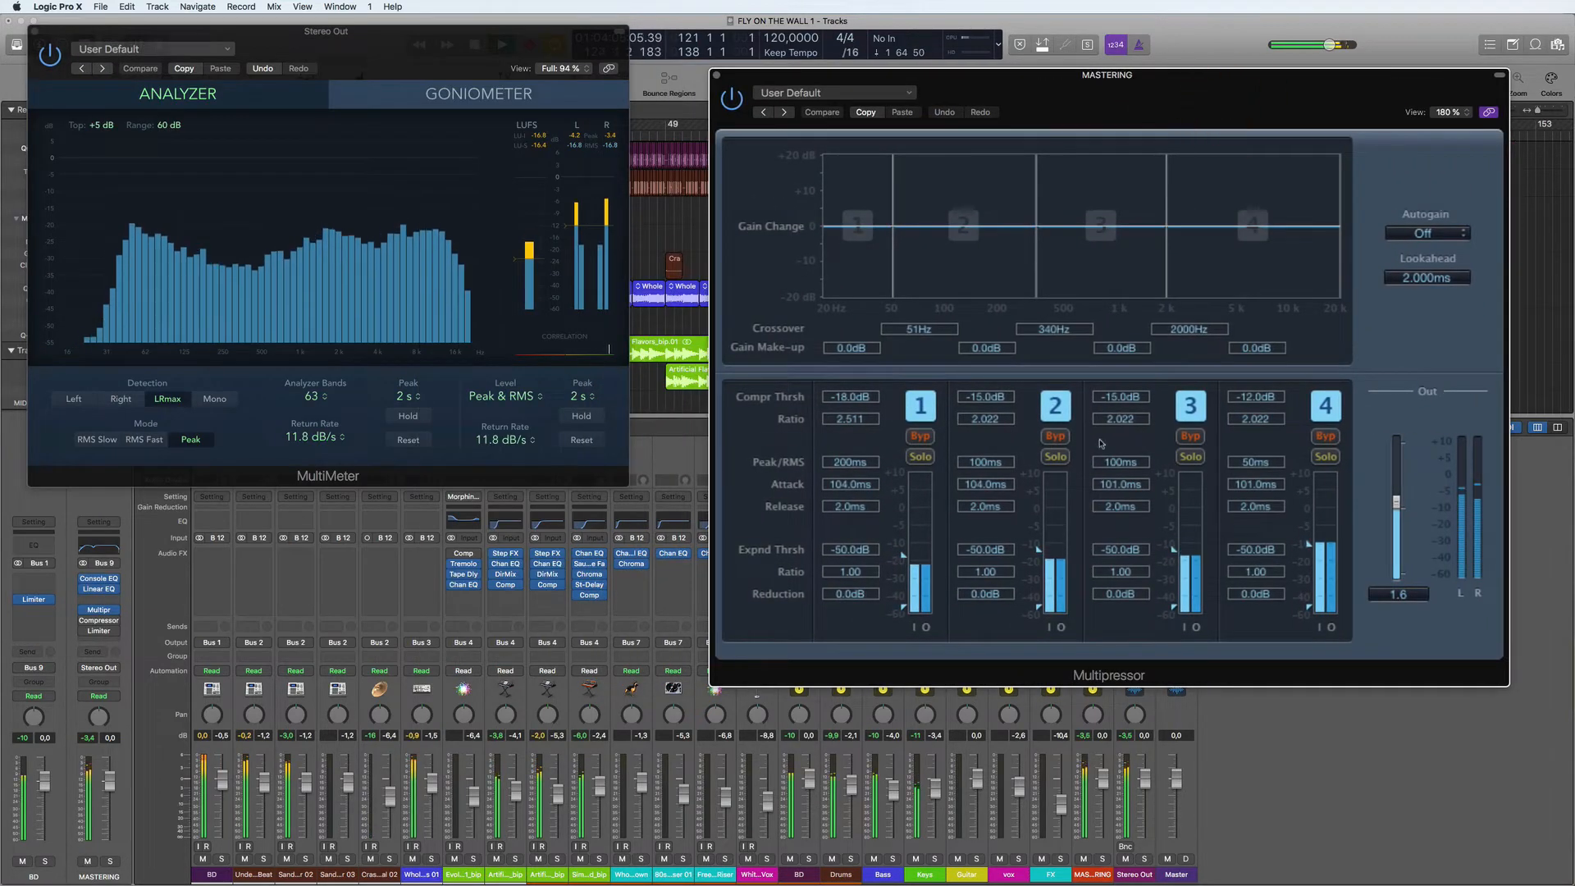
{"action": "left_click", "coordinate": [732, 100]}
{"action": "left_click", "coordinate": [732, 99]}
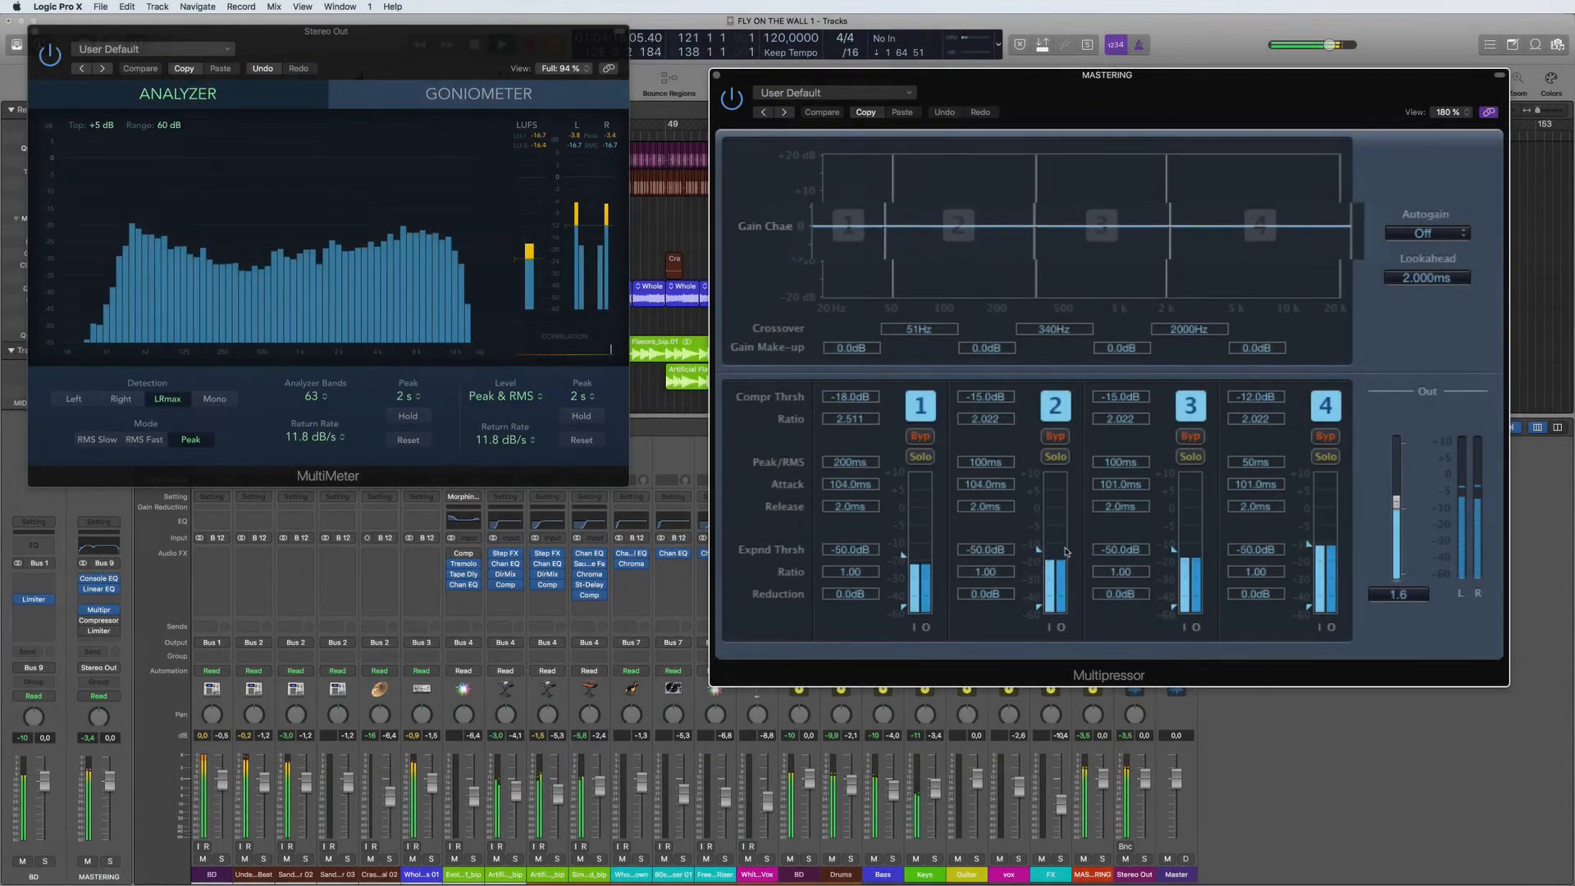
{"action": "key", "text": "super+w"}
- Turn on the Vintage Opto Compressor on the MASTERING channel, check its effect beside the MultiMeter, and close it
{"action": "left_click", "coordinate": [1094, 594]}
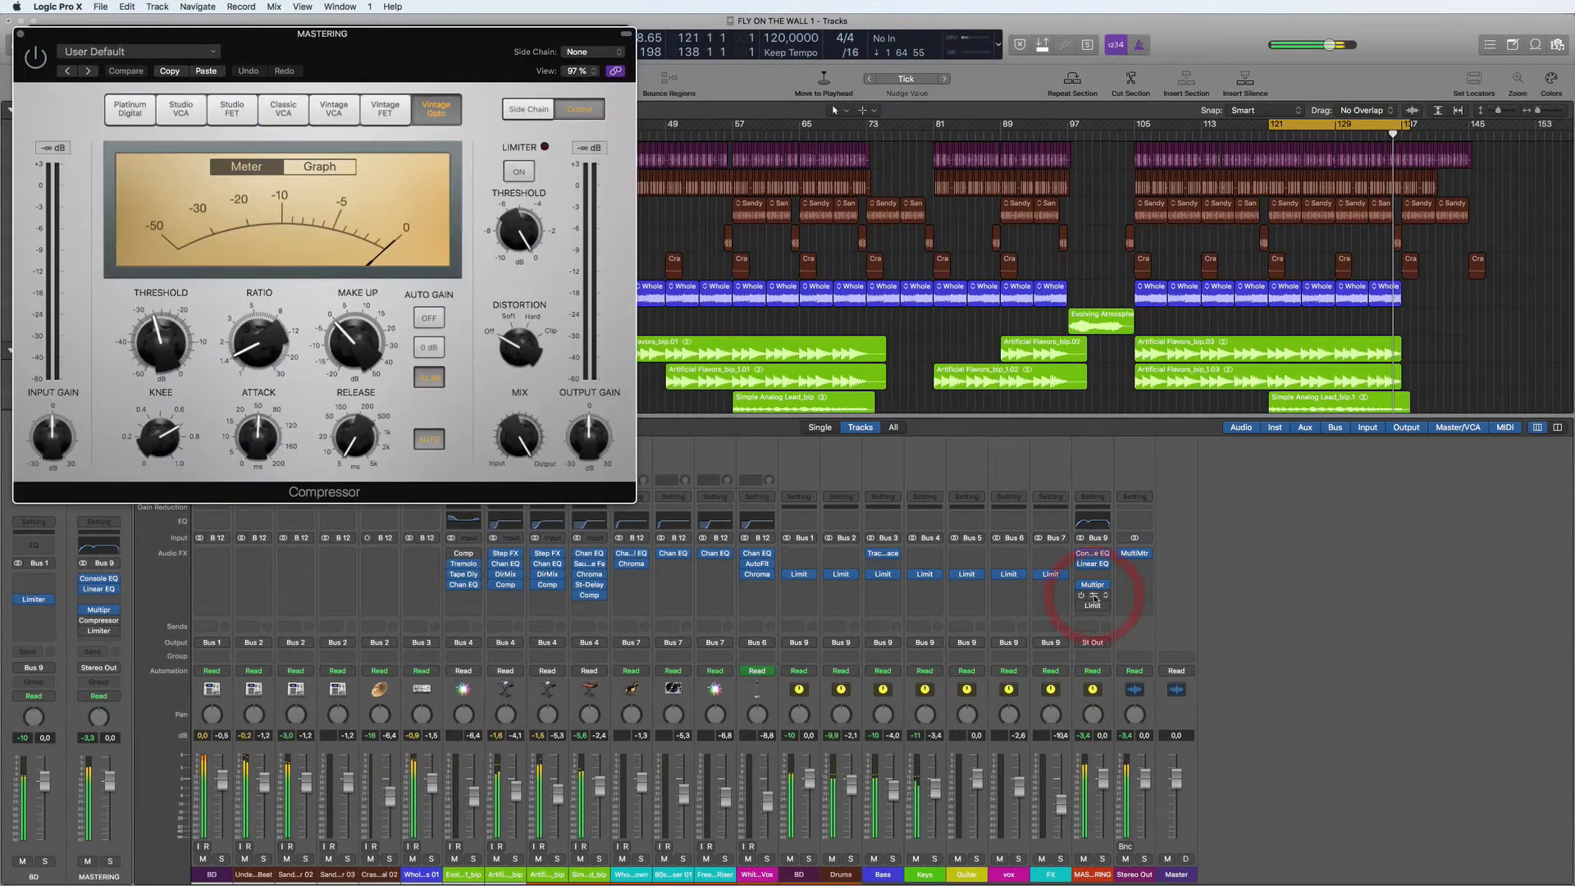
{"action": "left_click", "coordinate": [35, 59]}
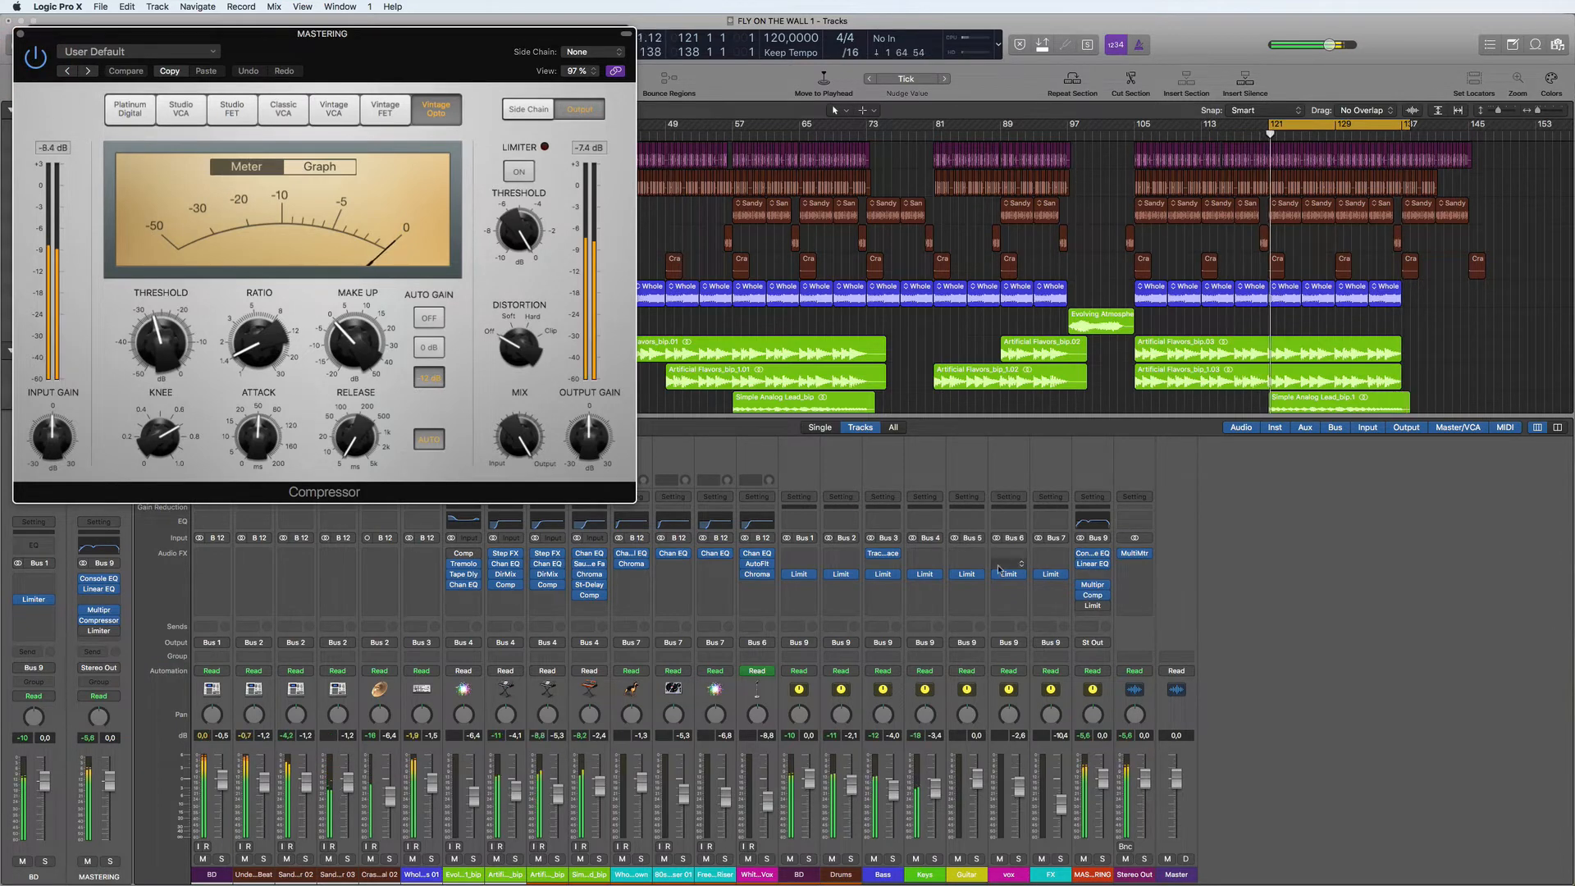
{"action": "left_click_drag", "start_coordinate": [408, 54], "coordinate": [1232, 109]}
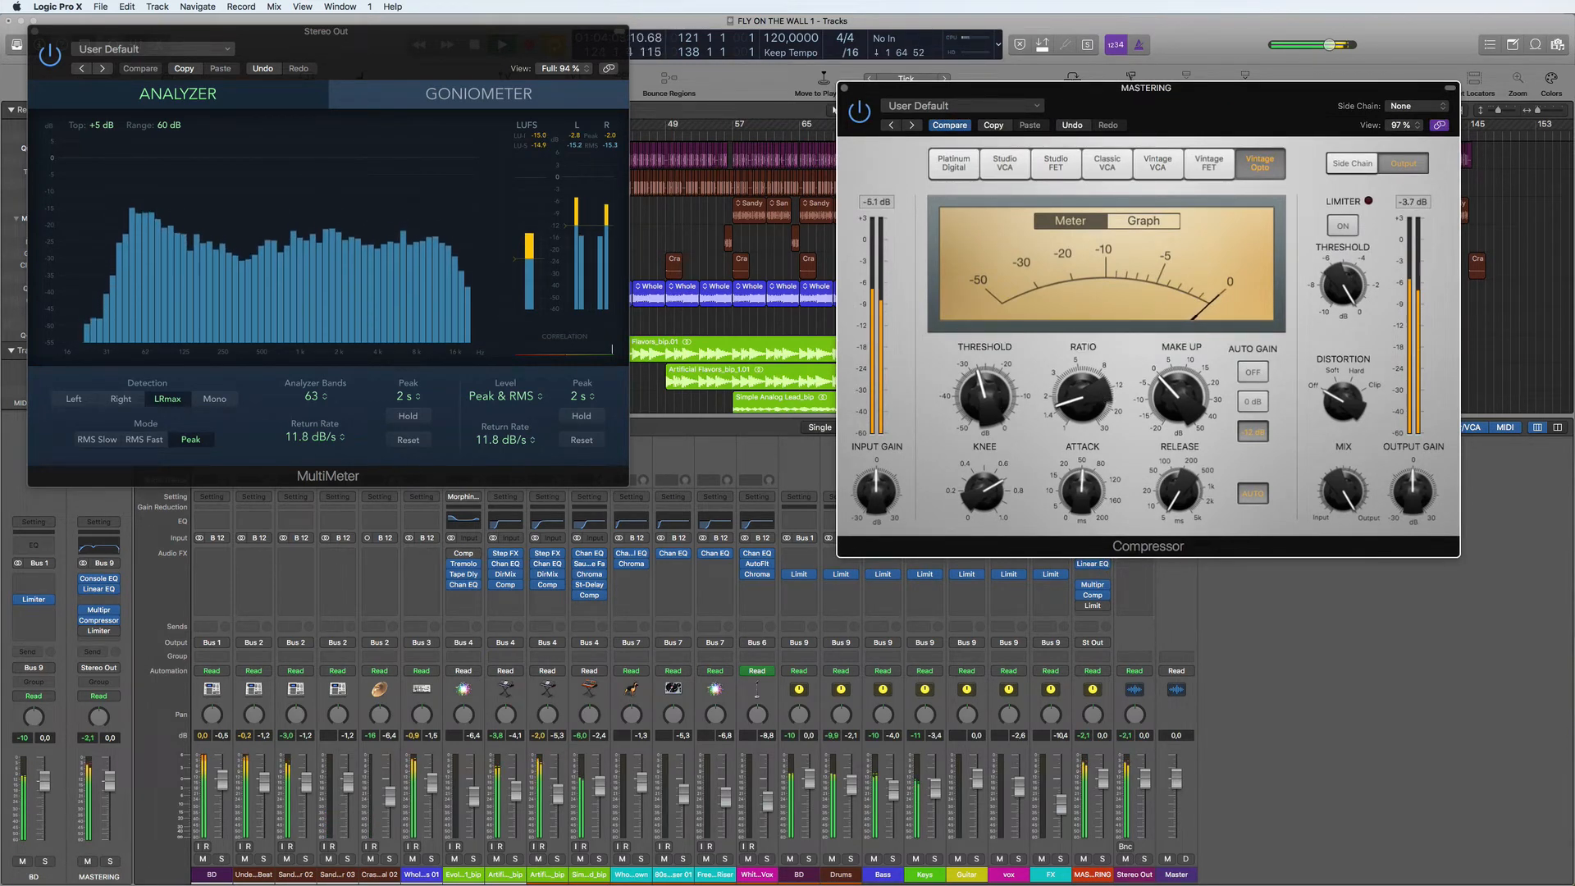
{"action": "mouse_move", "coordinate": [984, 396]}
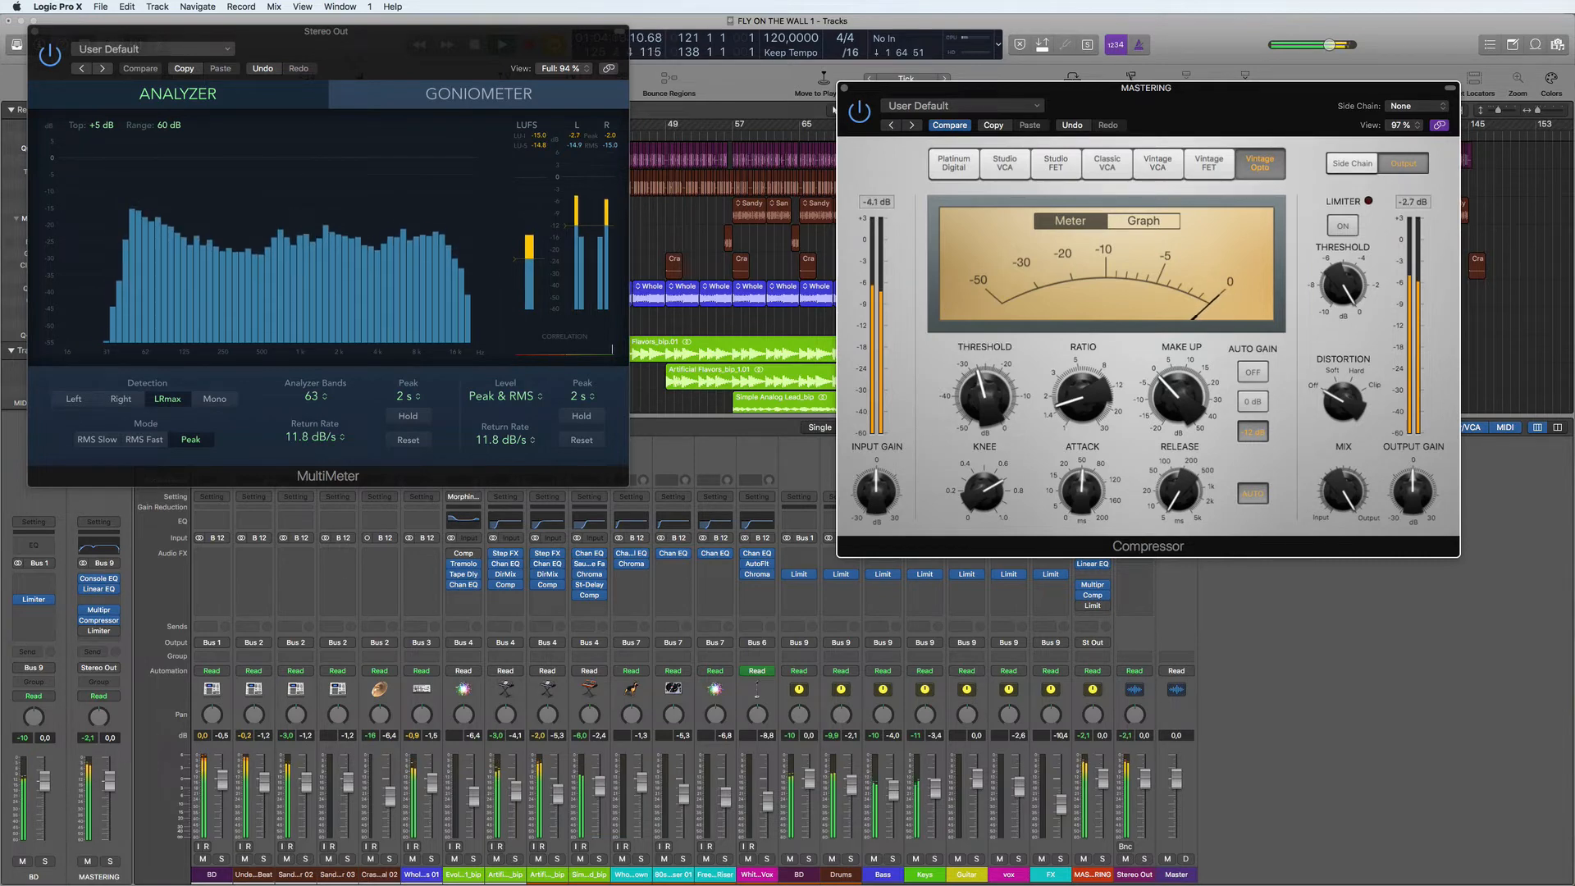
{"action": "left_click", "coordinate": [845, 87]}
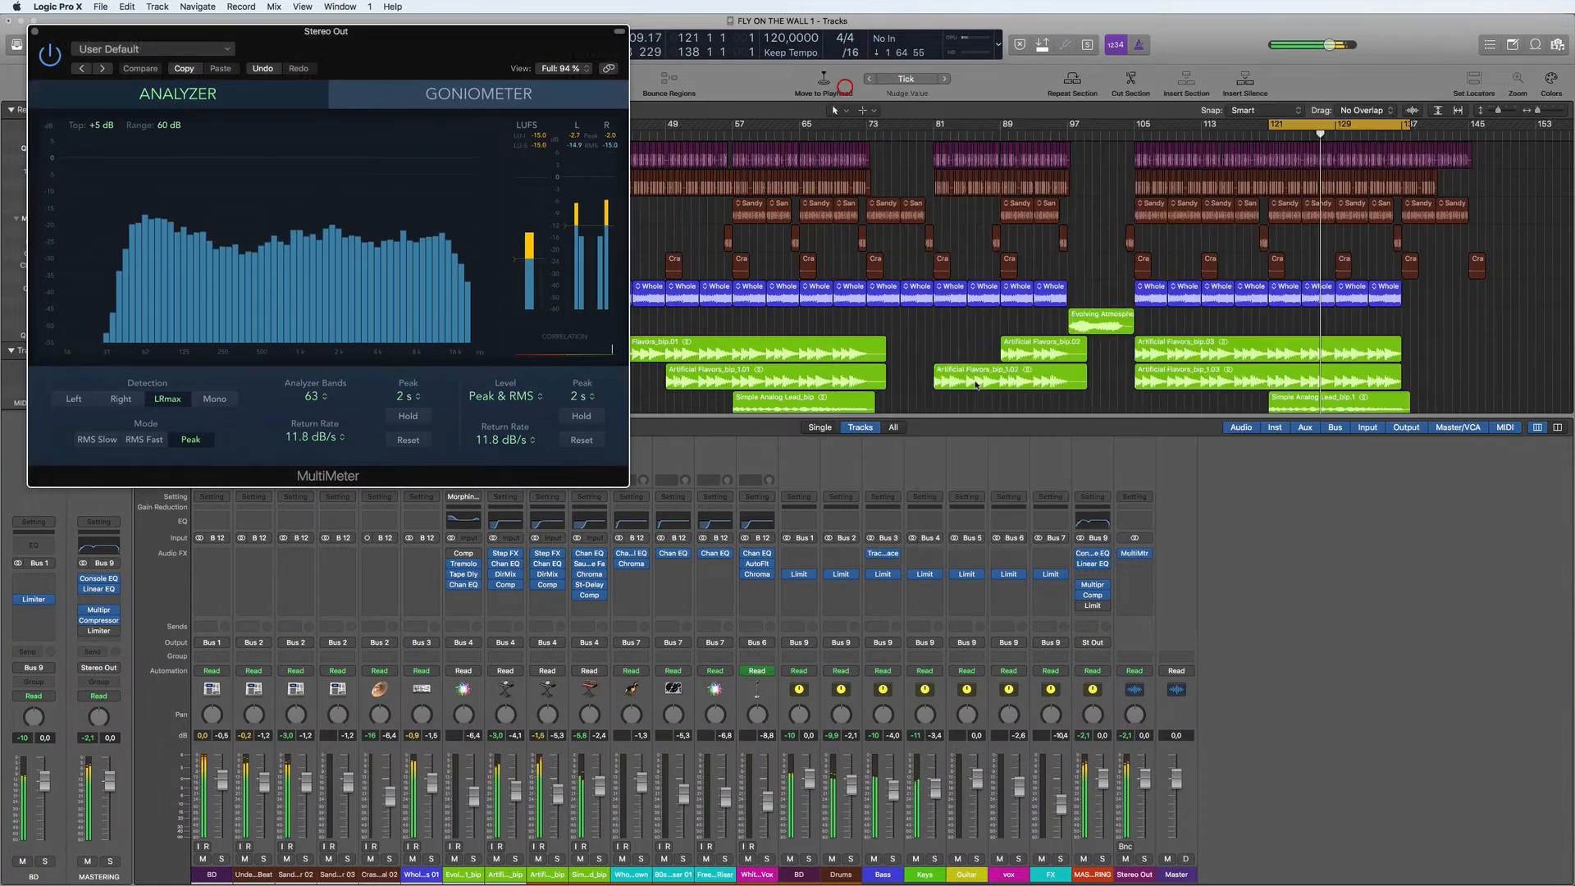
- Reset the MASTERING Limiter's gain to 0.0 dB and run playback with the Limiter turned on
{"action": "left_click", "coordinate": [1094, 606]}
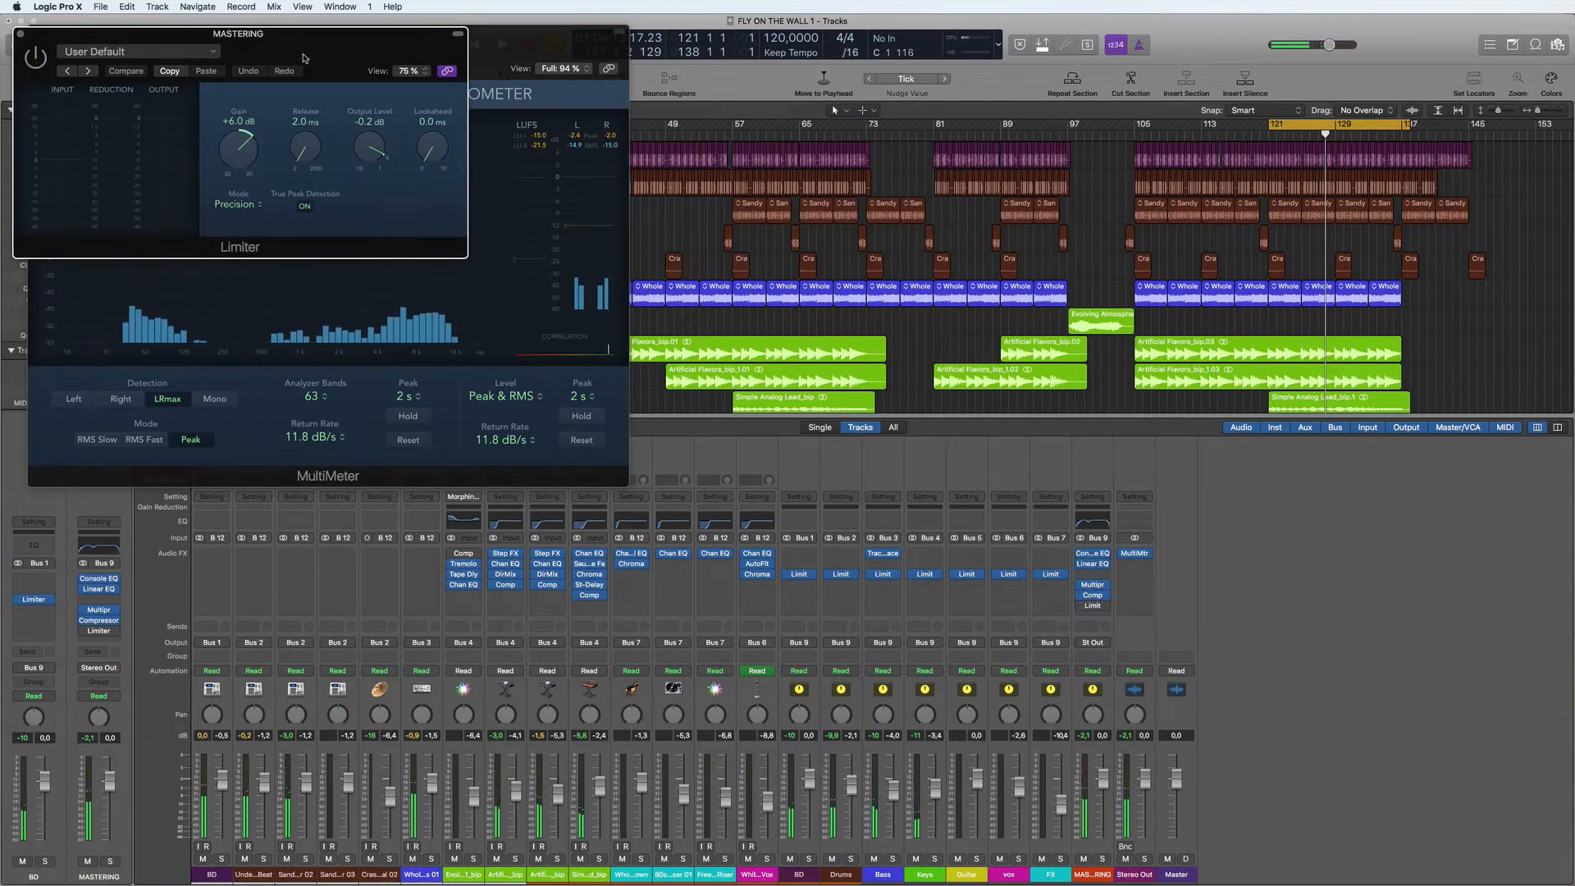
{"action": "left_click_drag", "start_coordinate": [305, 52], "coordinate": [1118, 187]}
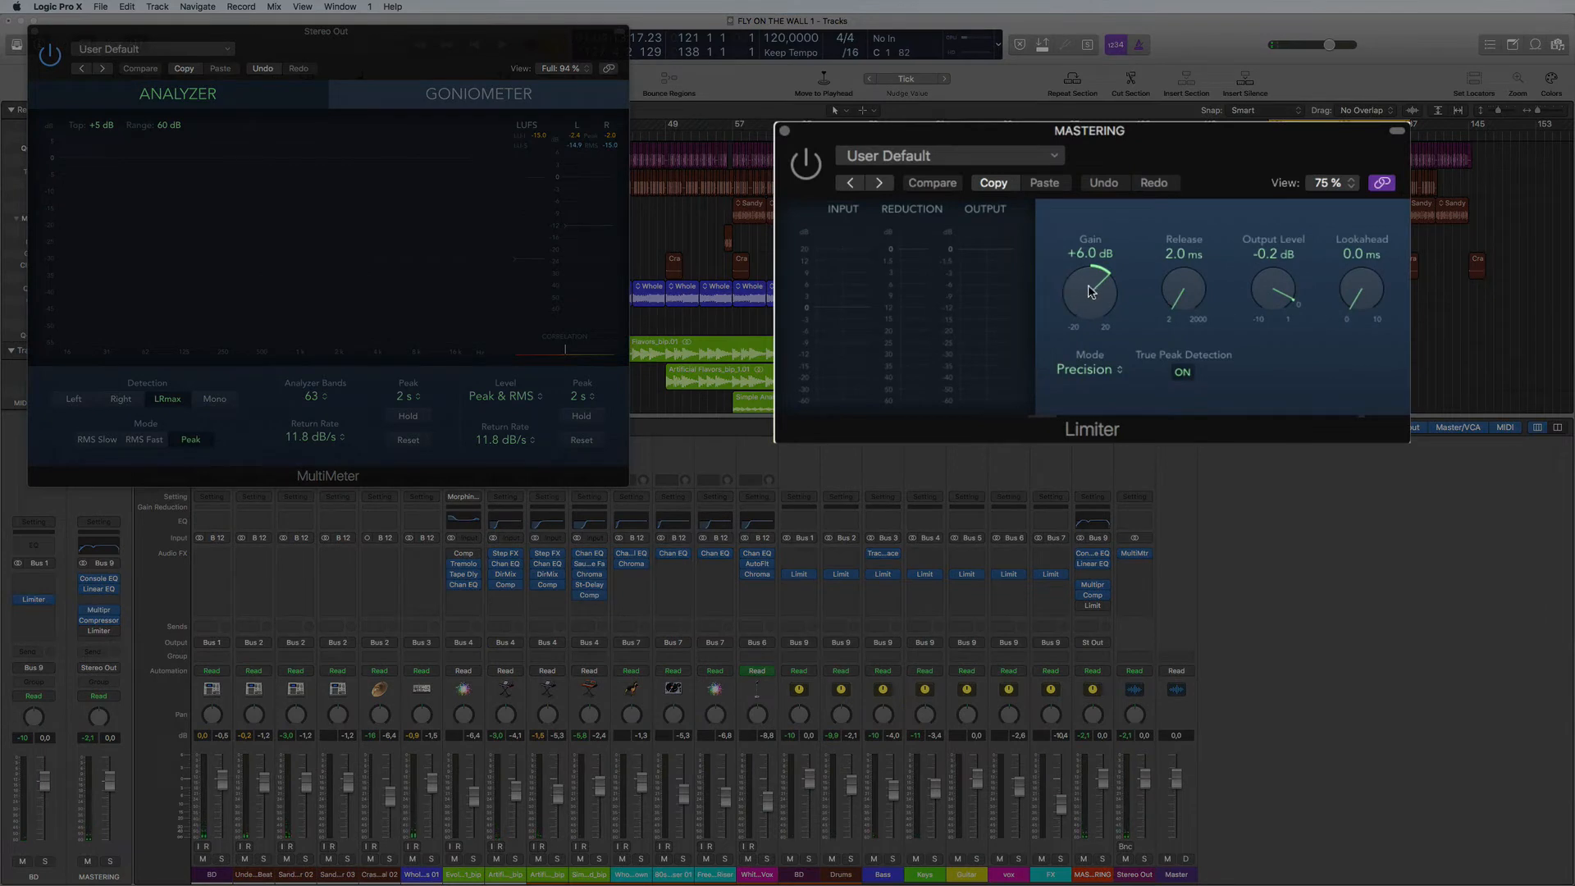
{"action": "left_click_drag", "start_coordinate": [1089, 292], "coordinate": [1085, 328]}
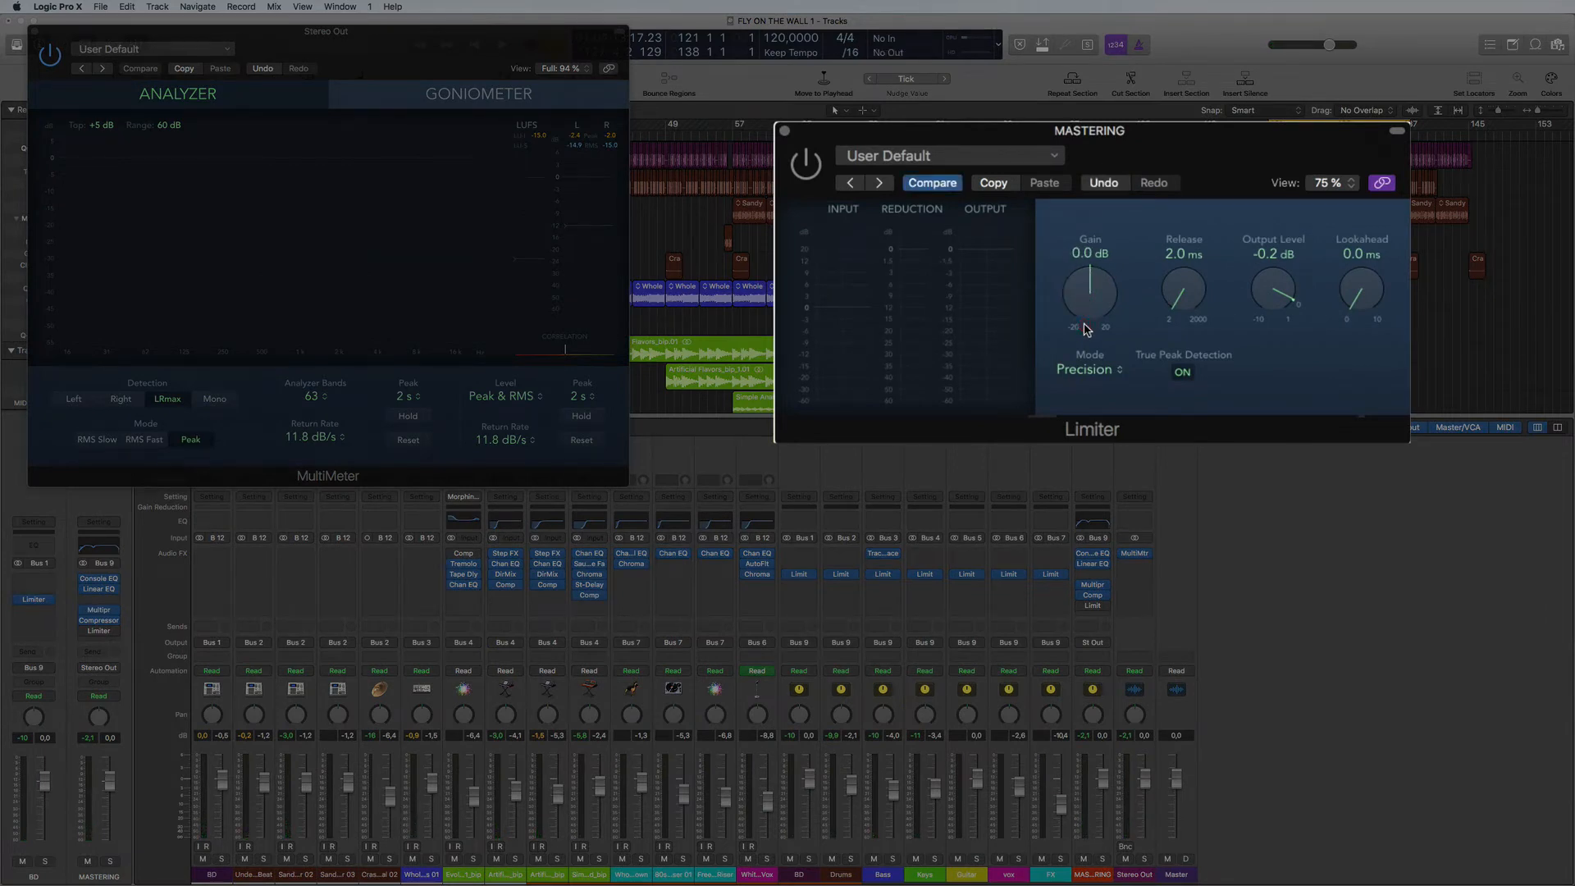
{"action": "key", "text": "space"}
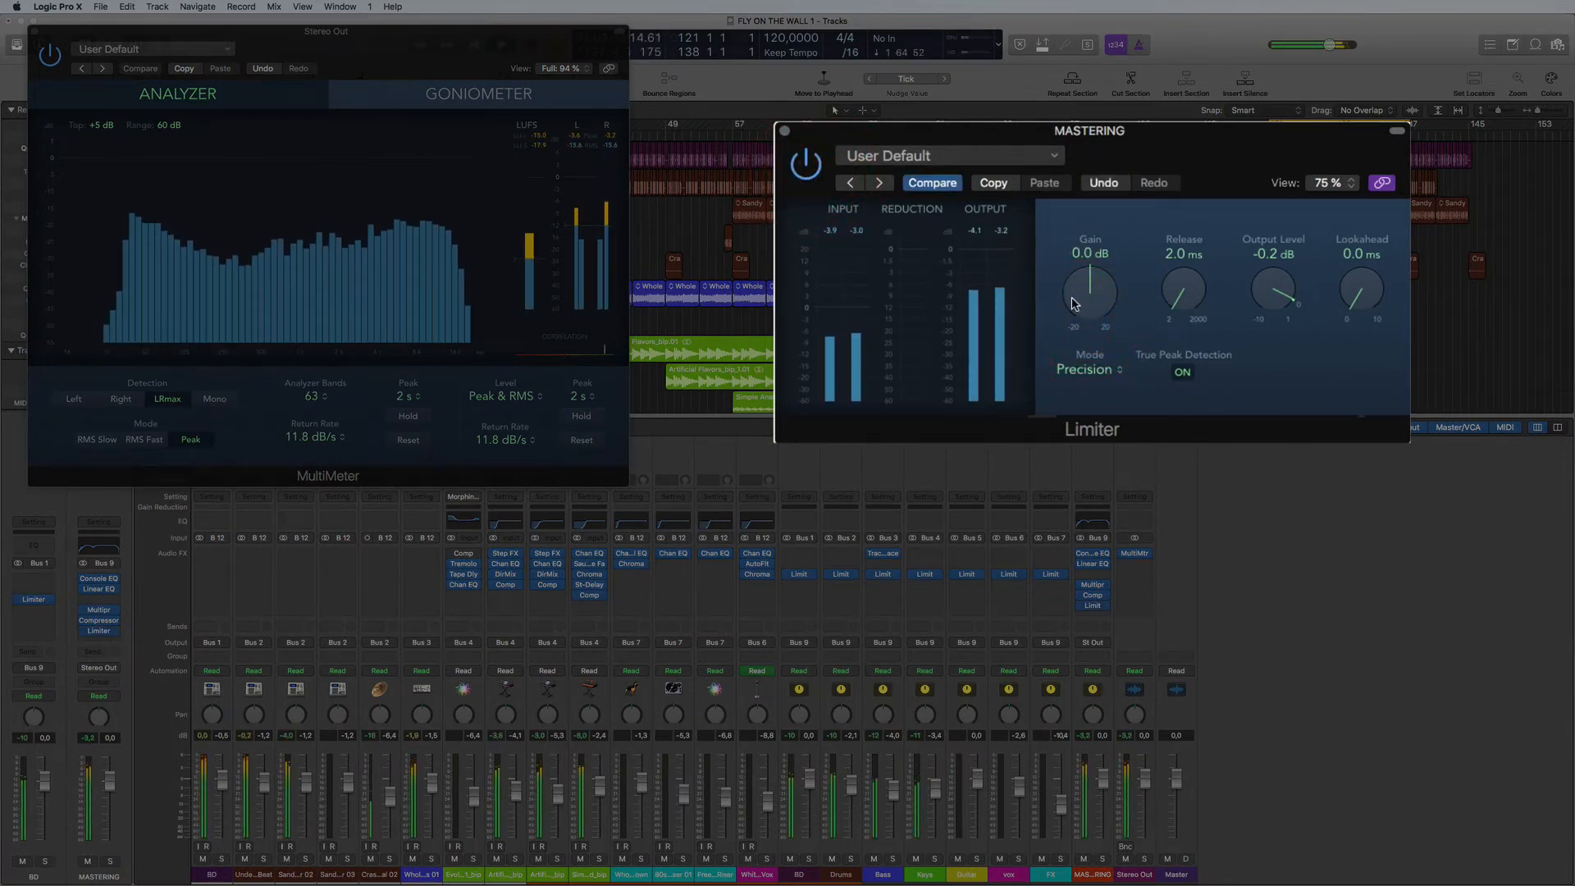
- Raise the MASTERING Limiter's gain in stages to +5.5 dB against the LUFS meter, and lower the Drums bus fader to -4.2 dB
{"action": "left_click_drag", "start_coordinate": [1072, 303], "coordinate": [1077, 285]}
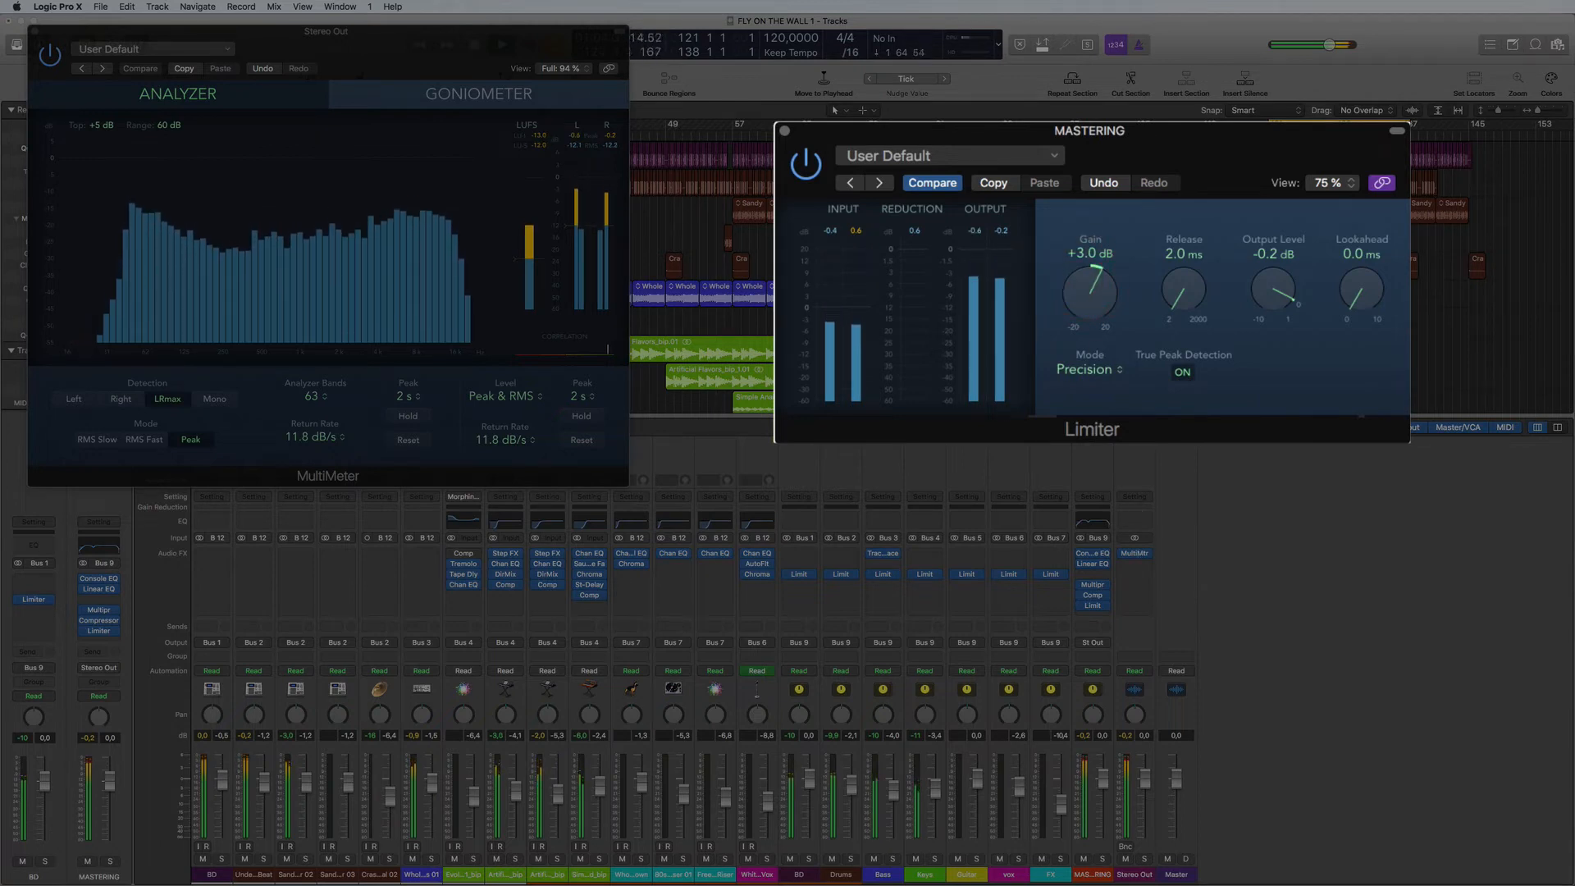
{"action": "left_click_drag", "start_coordinate": [1077, 294], "coordinate": [1079, 279]}
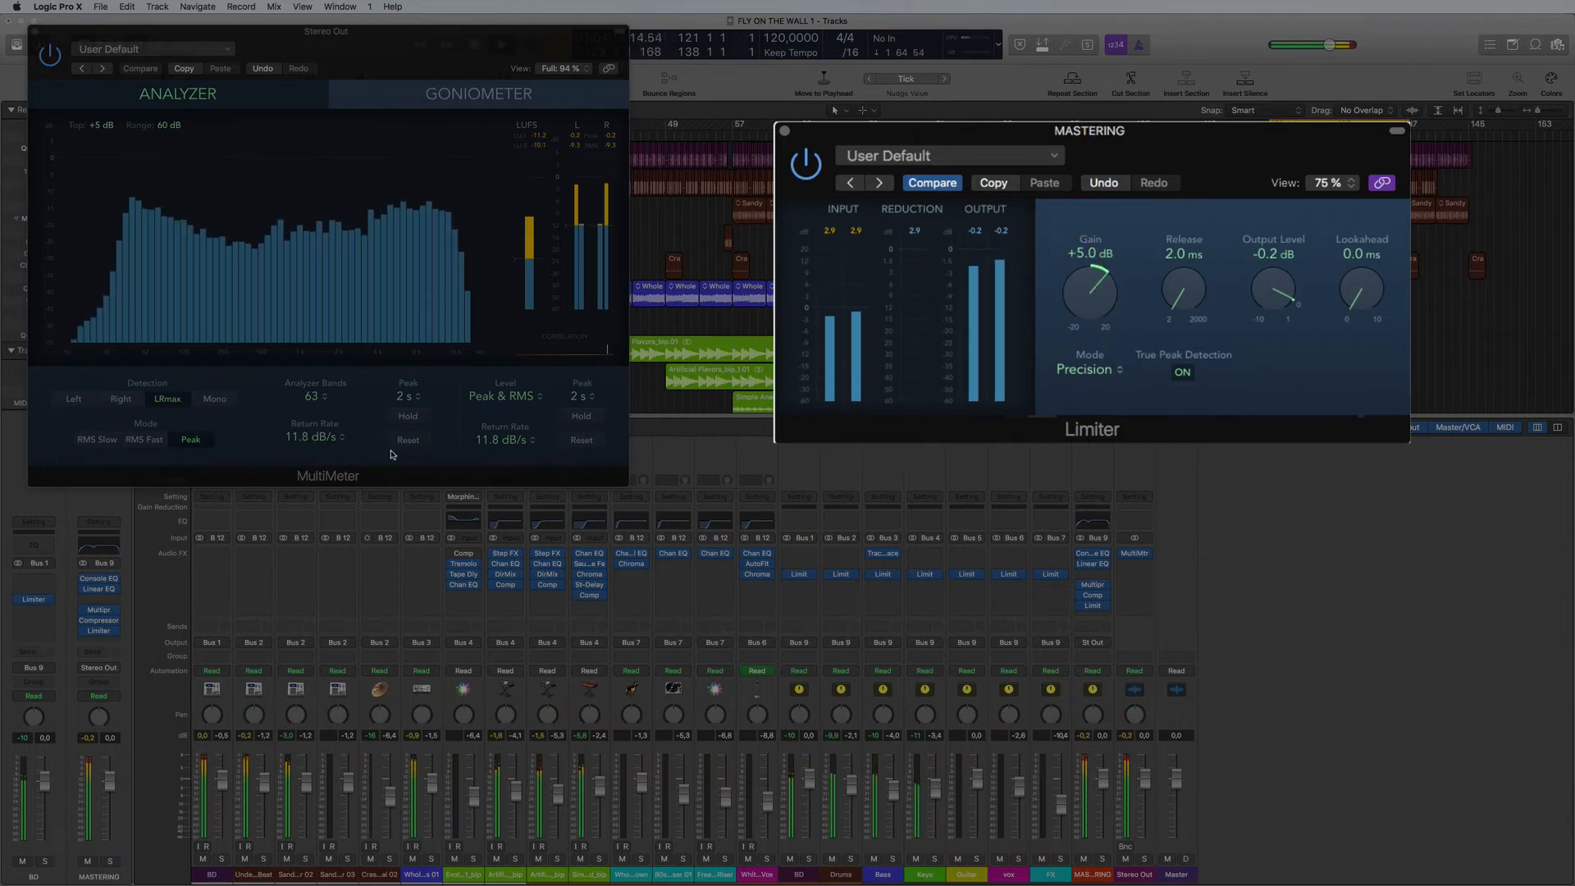
{"action": "left_click", "coordinate": [543, 150]}
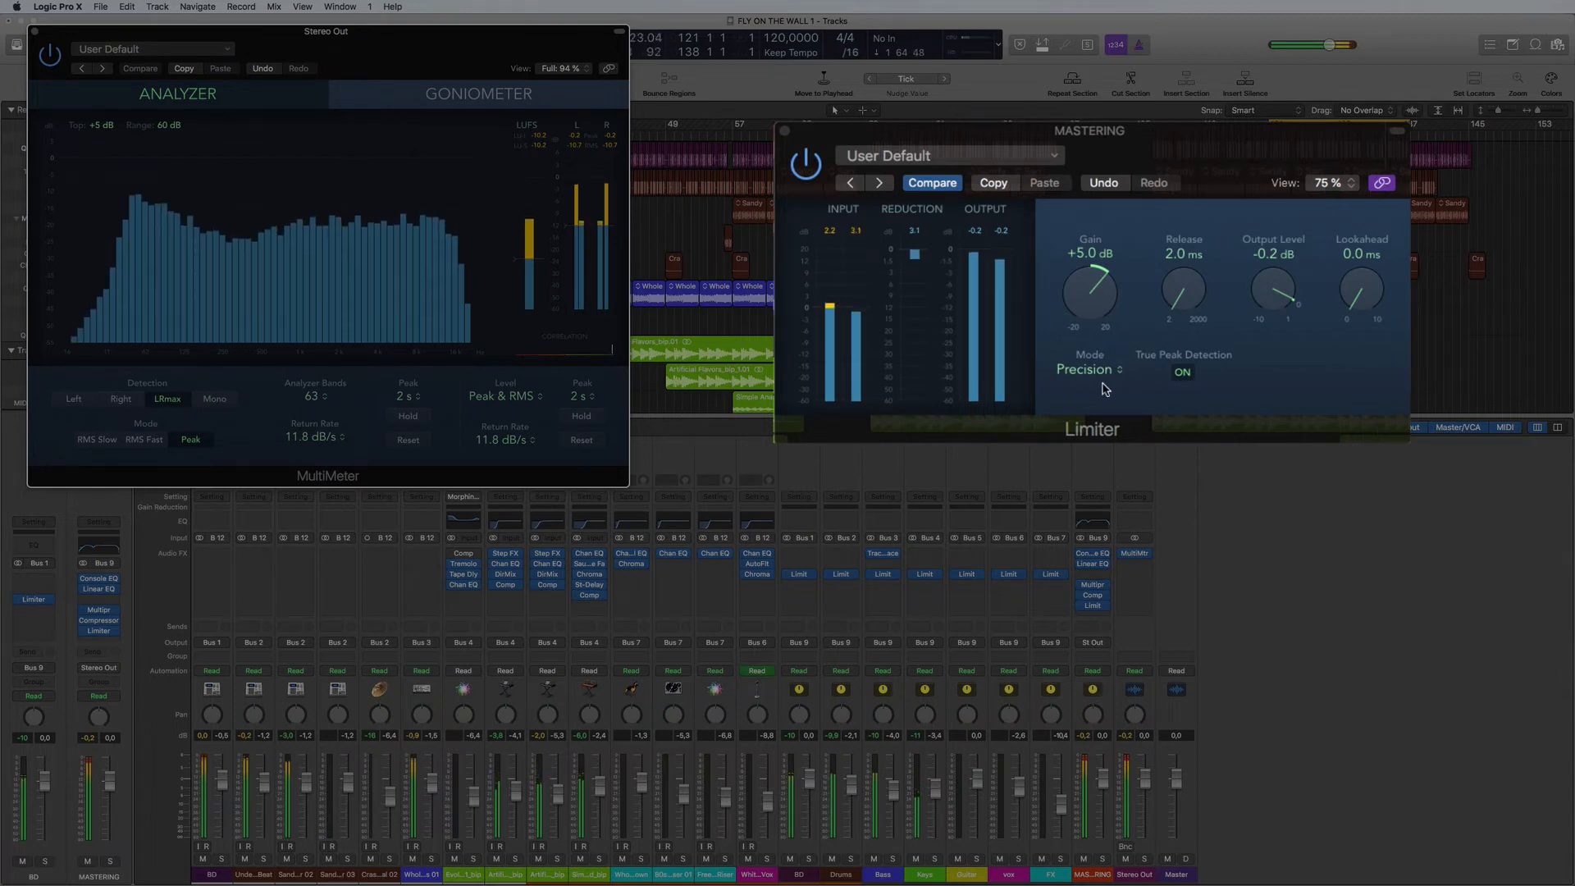
{"action": "left_click", "coordinate": [1097, 295]}
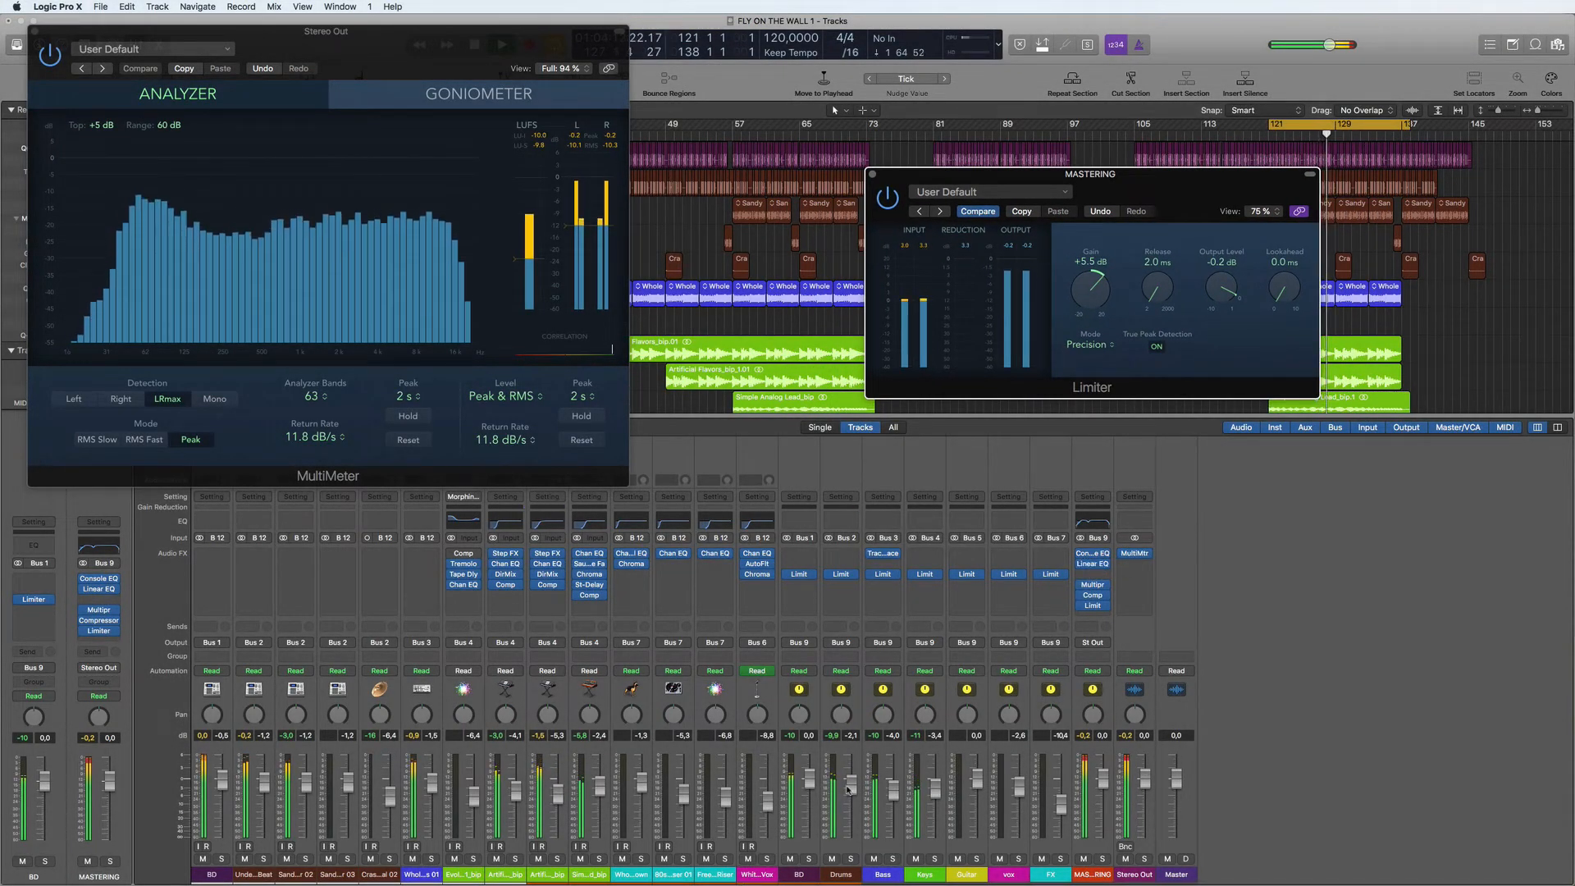
{"action": "left_click", "coordinate": [850, 792]}
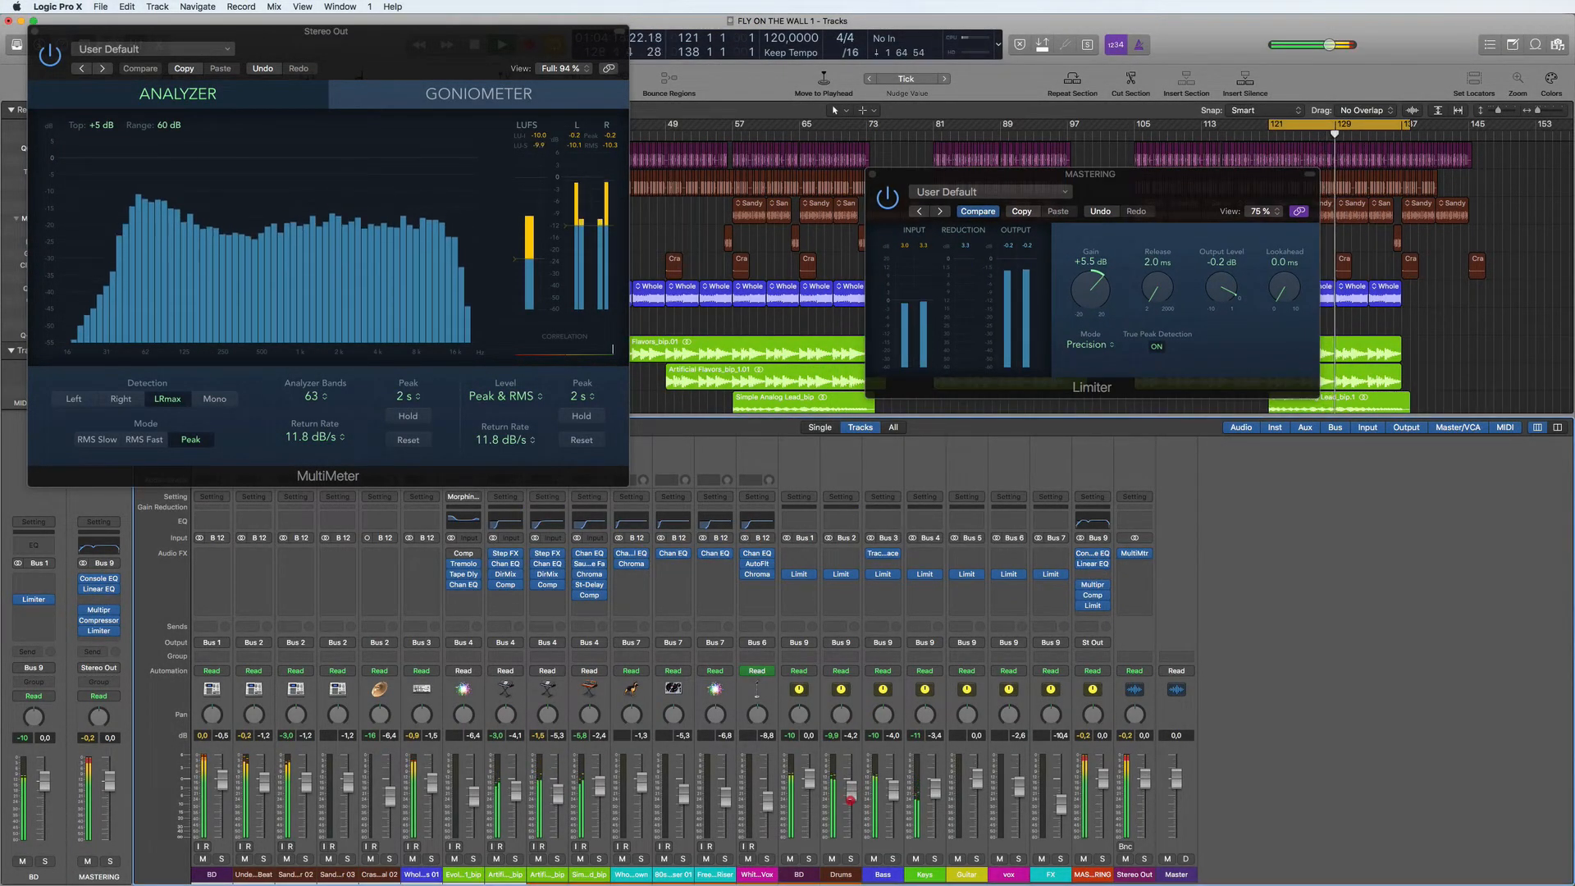
- Review the MASTERING Linear Phase EQ, set the Vintage Console EQ's high gain to 1.6 dB, and close its window
{"action": "left_click", "coordinate": [1090, 565]}
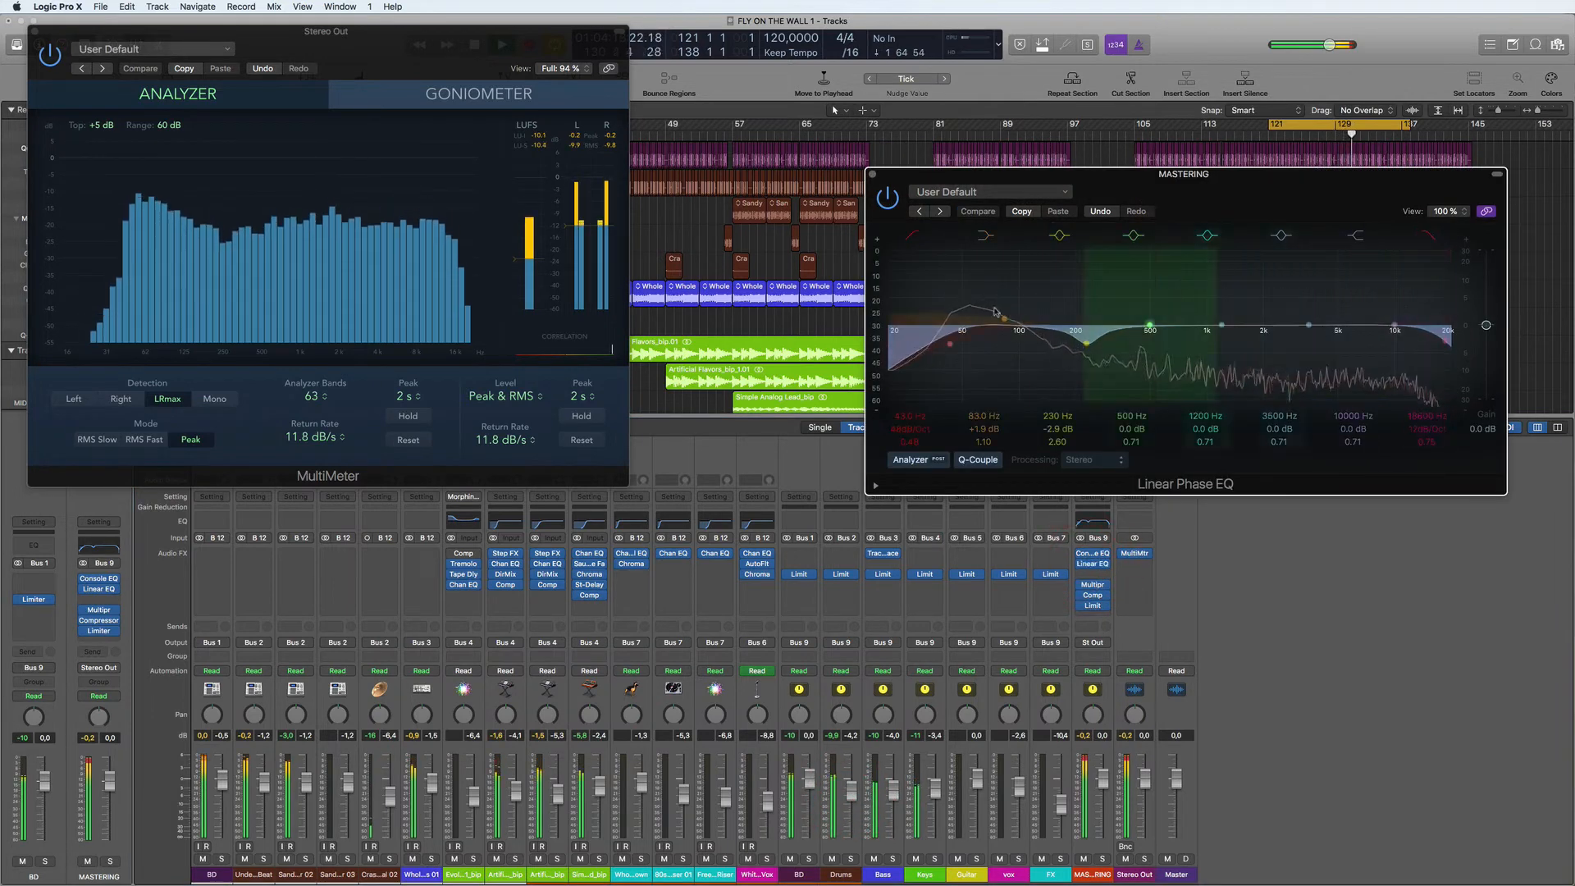
{"action": "left_click", "coordinate": [1092, 555]}
{"action": "left_click", "coordinate": [1310, 357]}
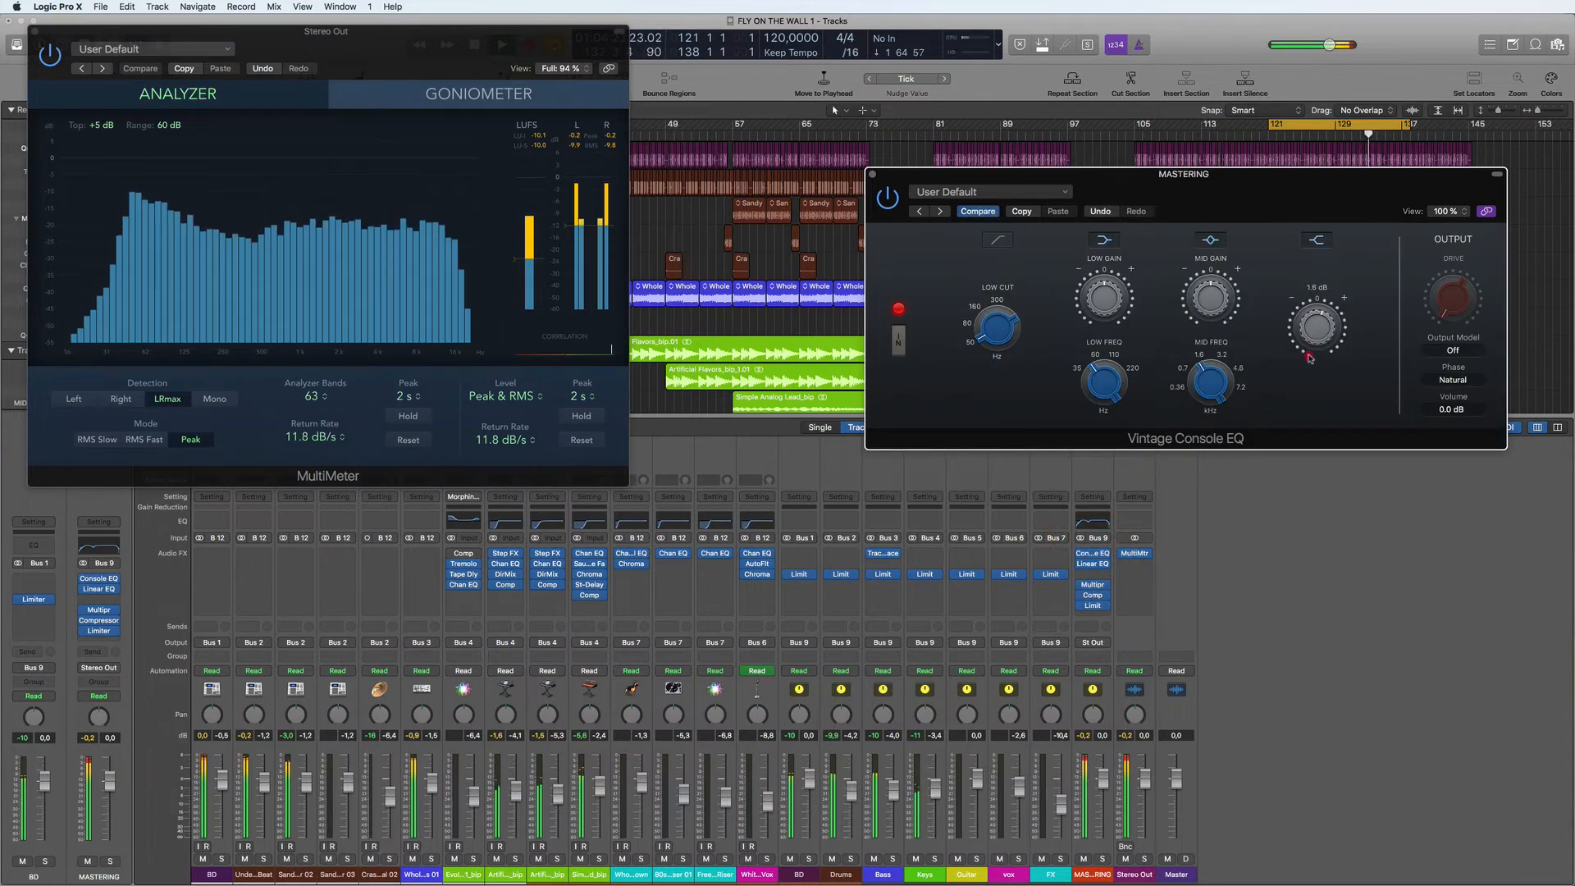
{"action": "mouse_move", "coordinate": [1311, 358]}
{"action": "left_mouse_down"}
{"action": "mouse_move", "coordinate": [1328, 465]}
{"action": "mouse_move", "coordinate": [1304, 378]}
{"action": "left_mouse_up"}
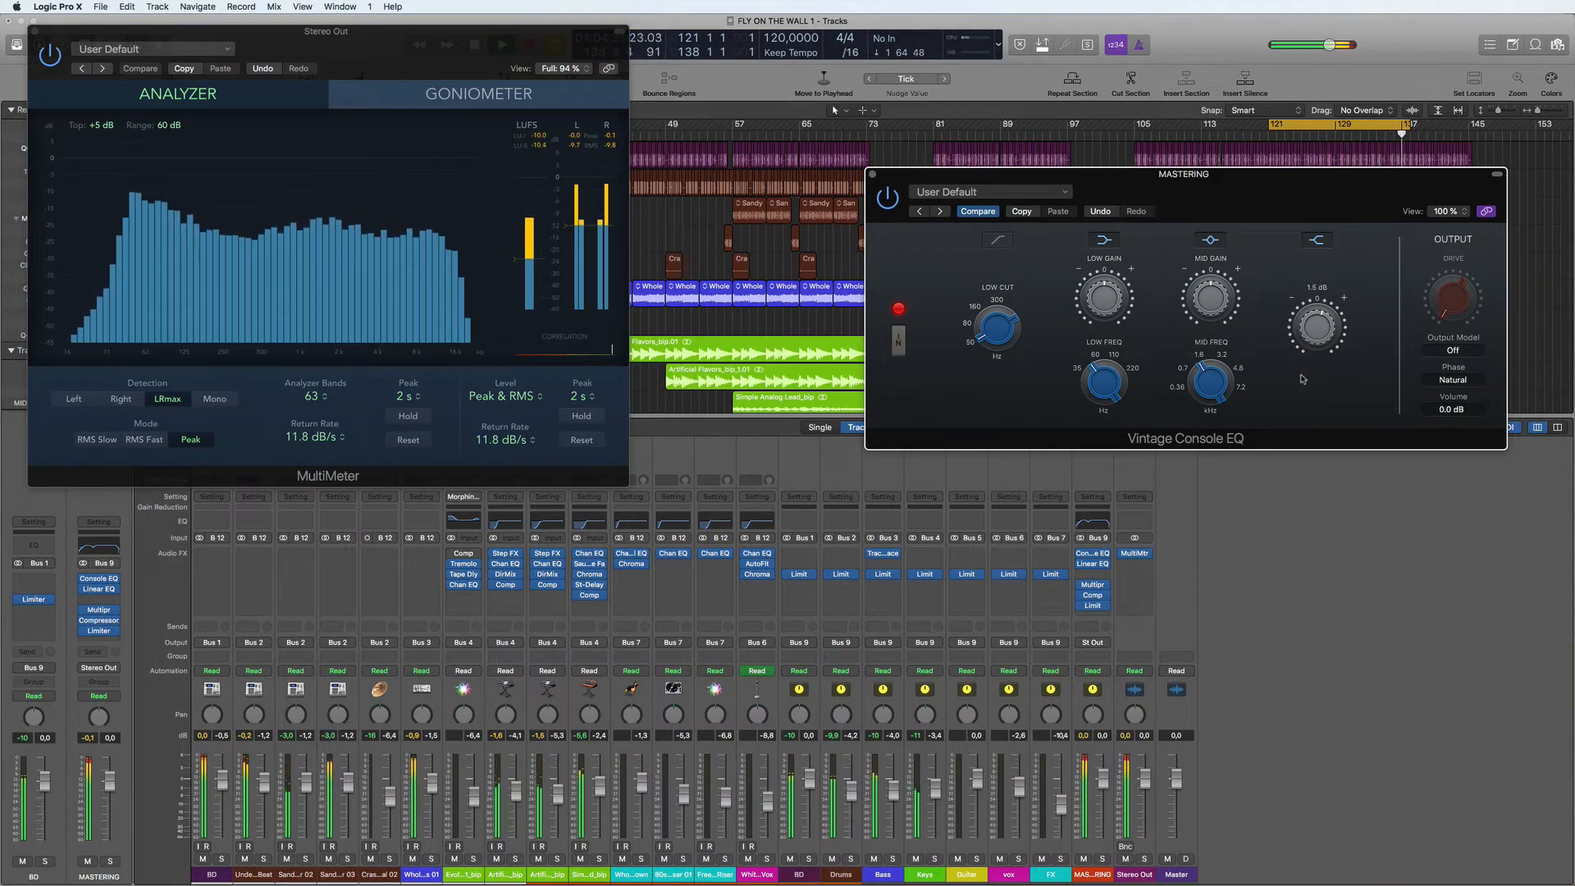
{"action": "left_click", "coordinate": [1303, 377]}
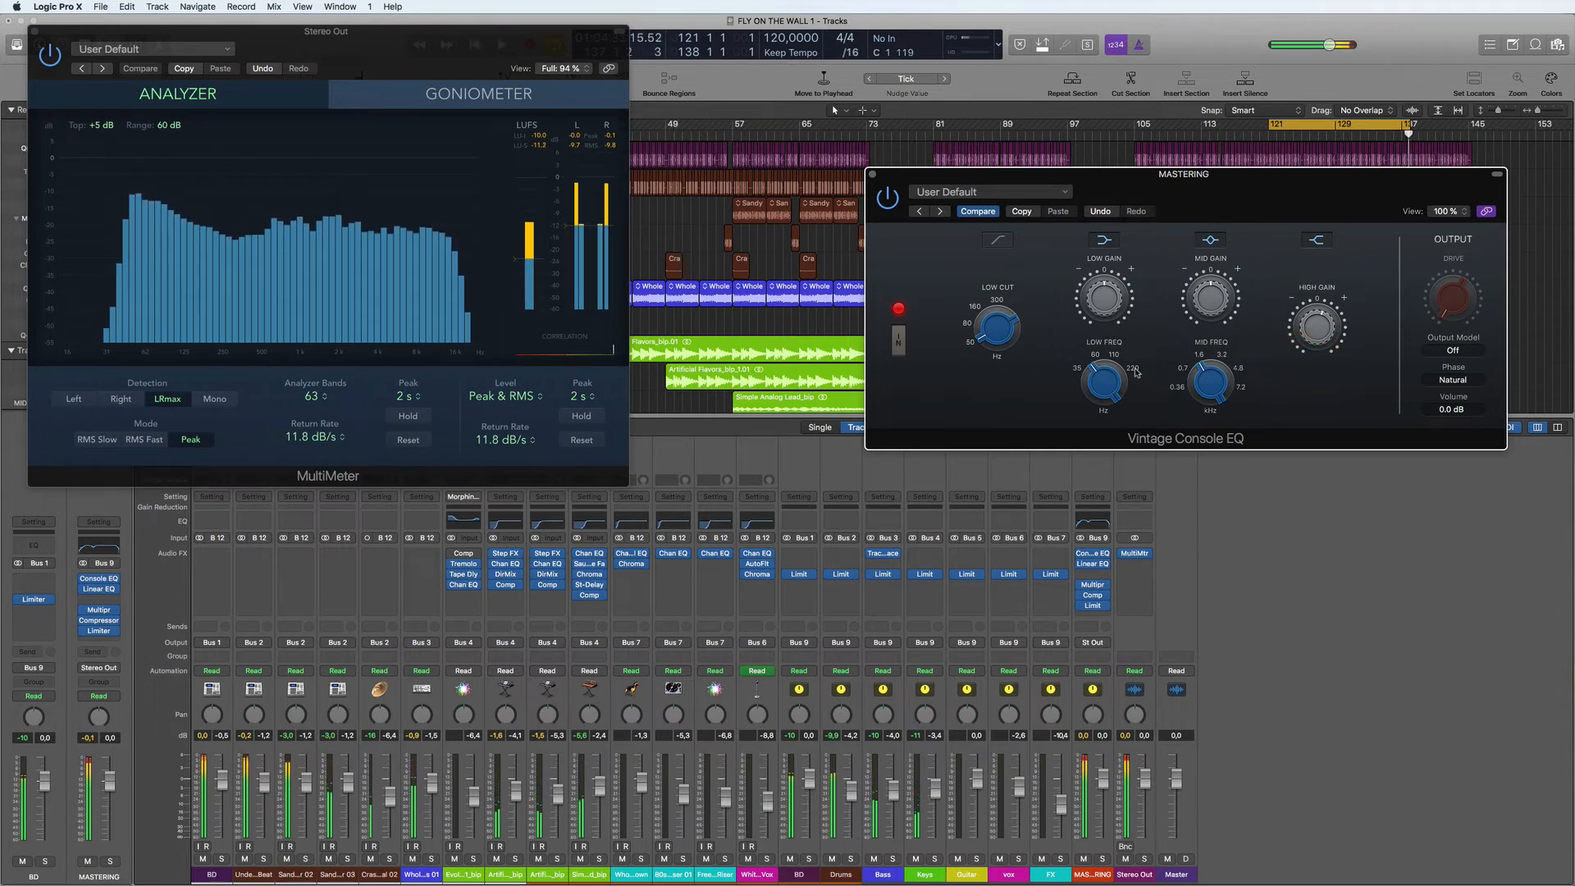
{"action": "left_click", "coordinate": [1316, 334]}
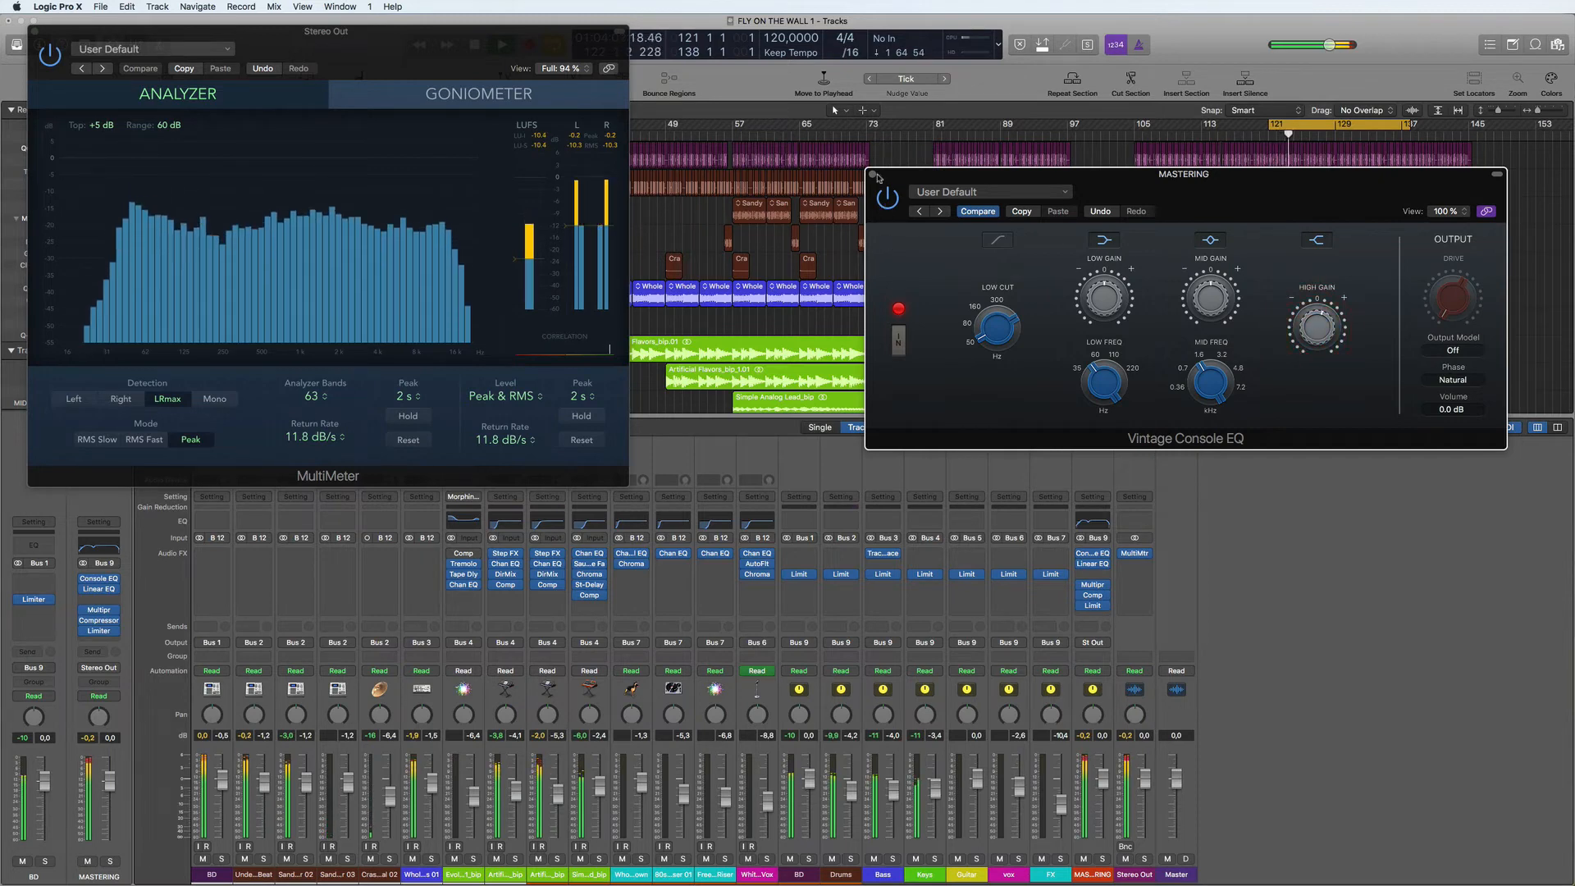
{"action": "left_click", "coordinate": [874, 175]}
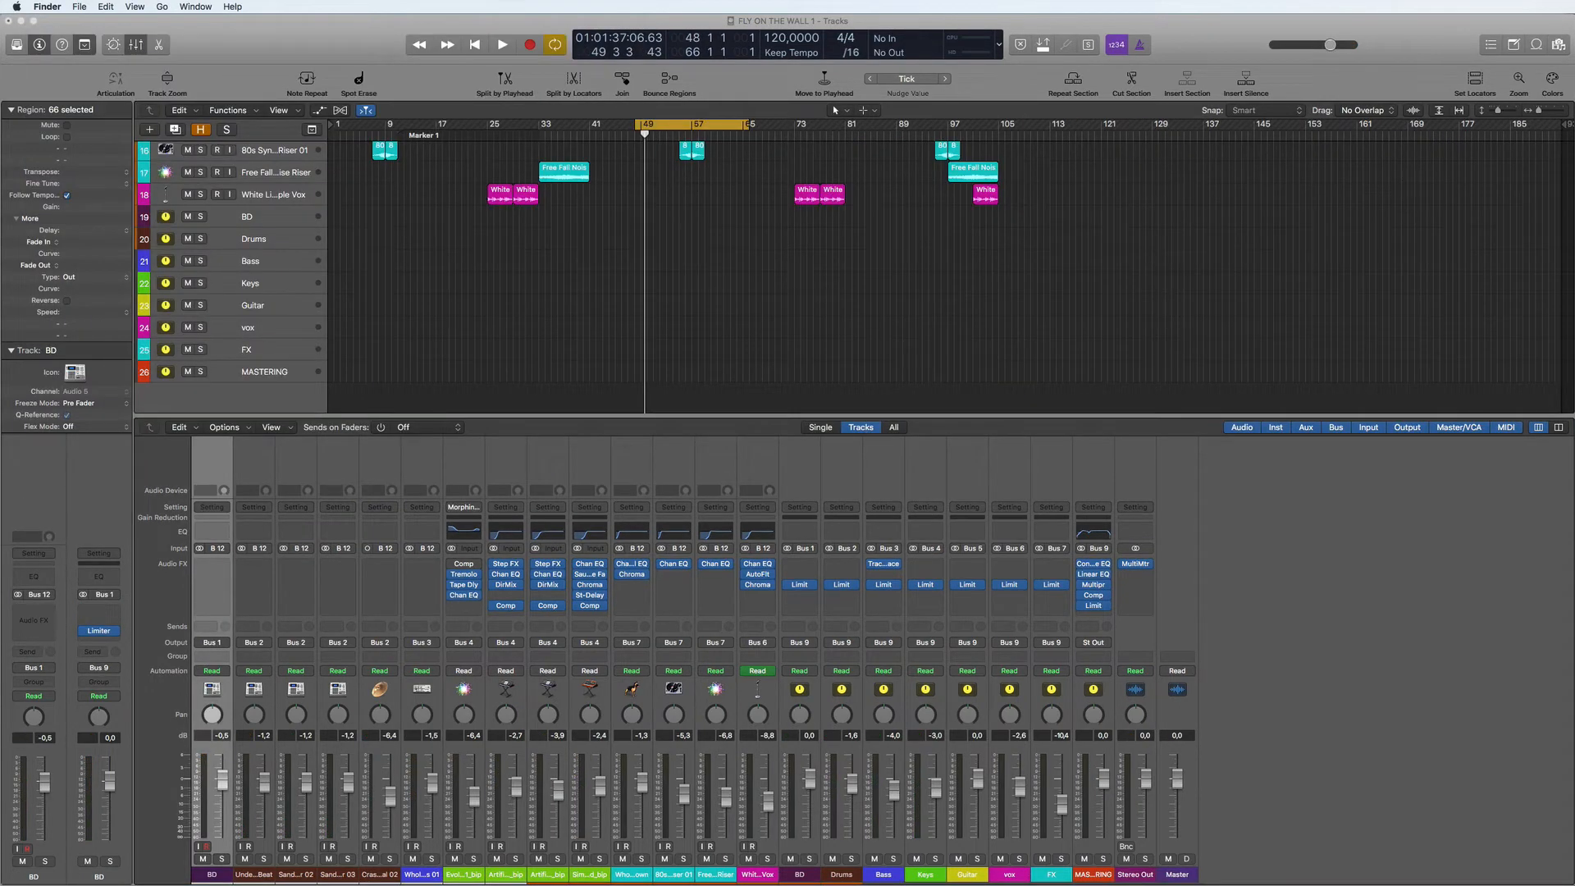
- Import the Vanishing Point (Mastered) audio file at bar 1 on a new track and move that track above all others
{"action": "left_click_drag", "start_coordinate": [1574, 427], "coordinate": [281, 393]}
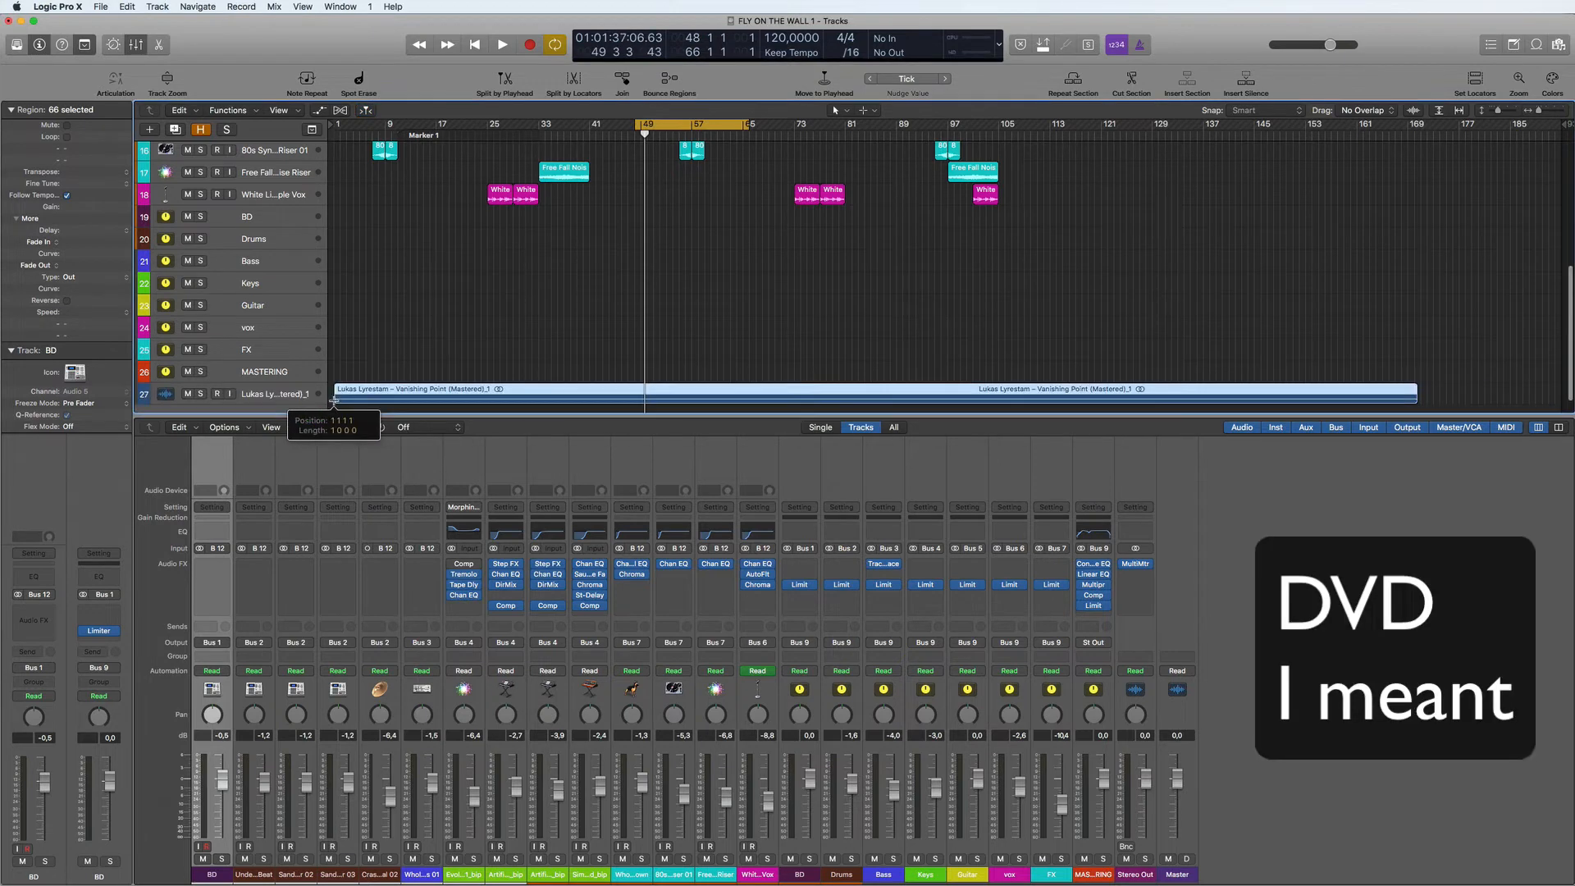
{"action": "left_click", "coordinate": [276, 391]}
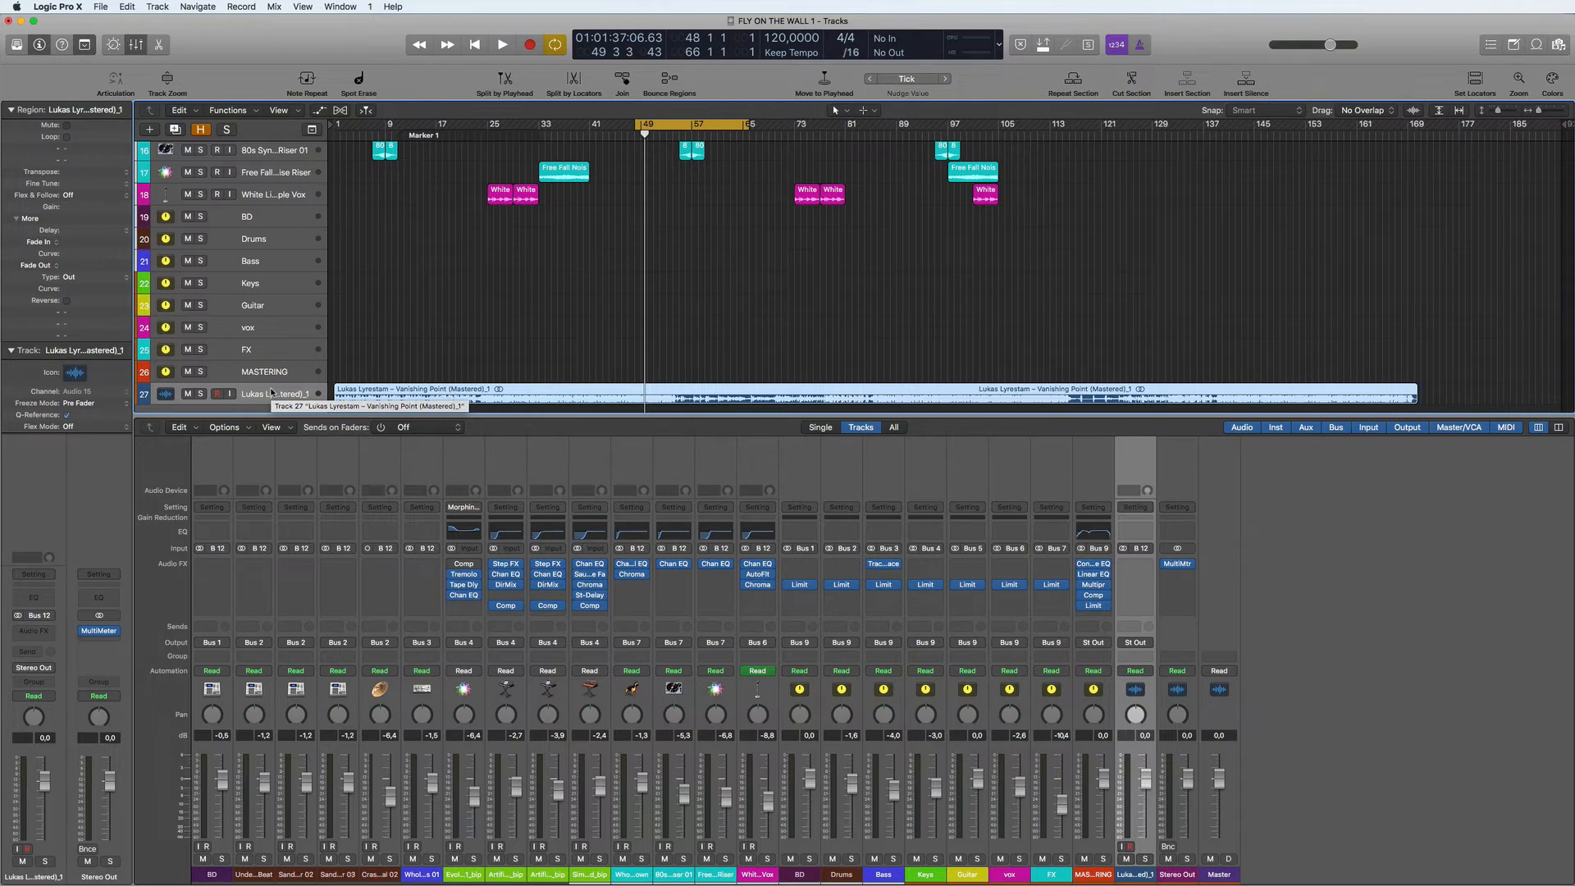
{"action": "scroll", "coordinate": [271, 393], "scroll_direction": "up", "scroll_amount": 3}
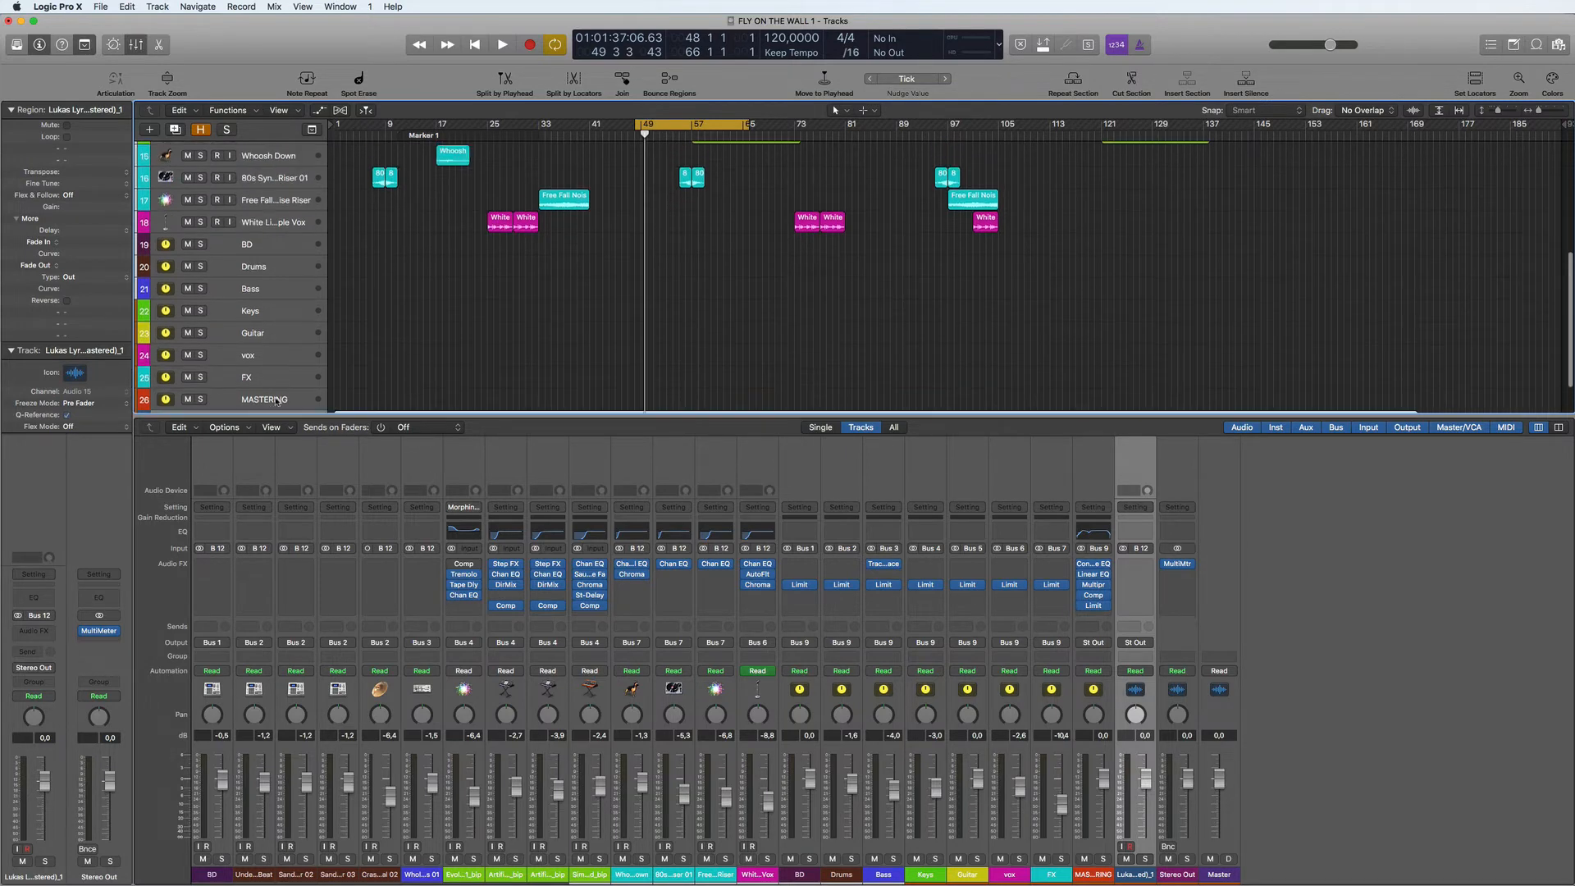
{"action": "scroll", "coordinate": [266, 381], "scroll_direction": "down", "scroll_amount": 4}
{"action": "scroll", "coordinate": [263, 373], "scroll_direction": "up", "scroll_amount": 10}
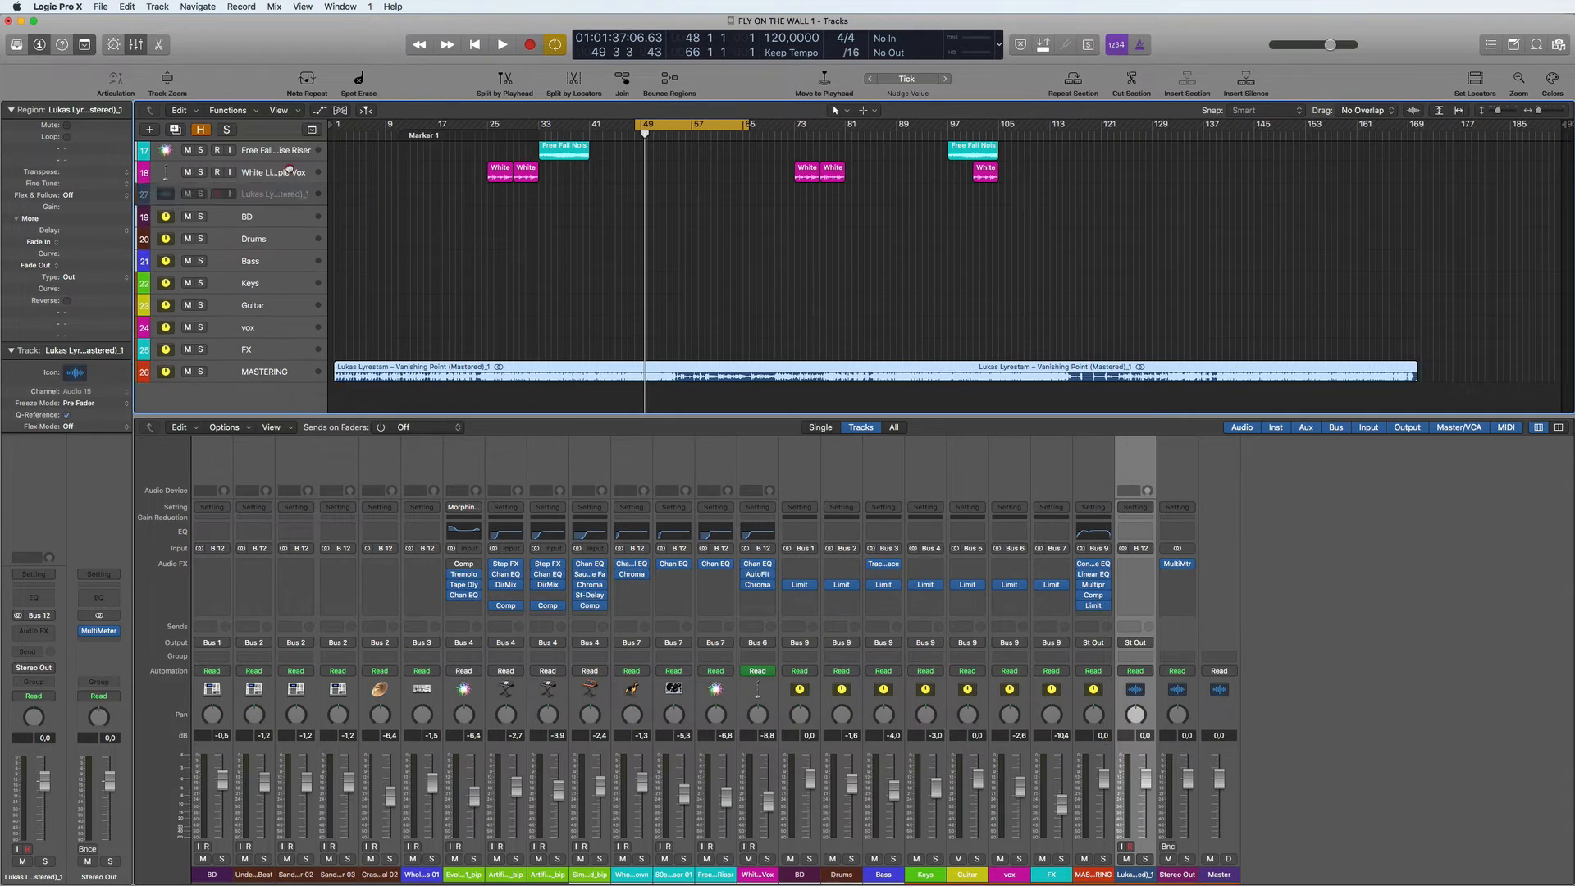
{"action": "left_click_drag", "start_coordinate": [284, 129], "coordinate": [280, 151]}
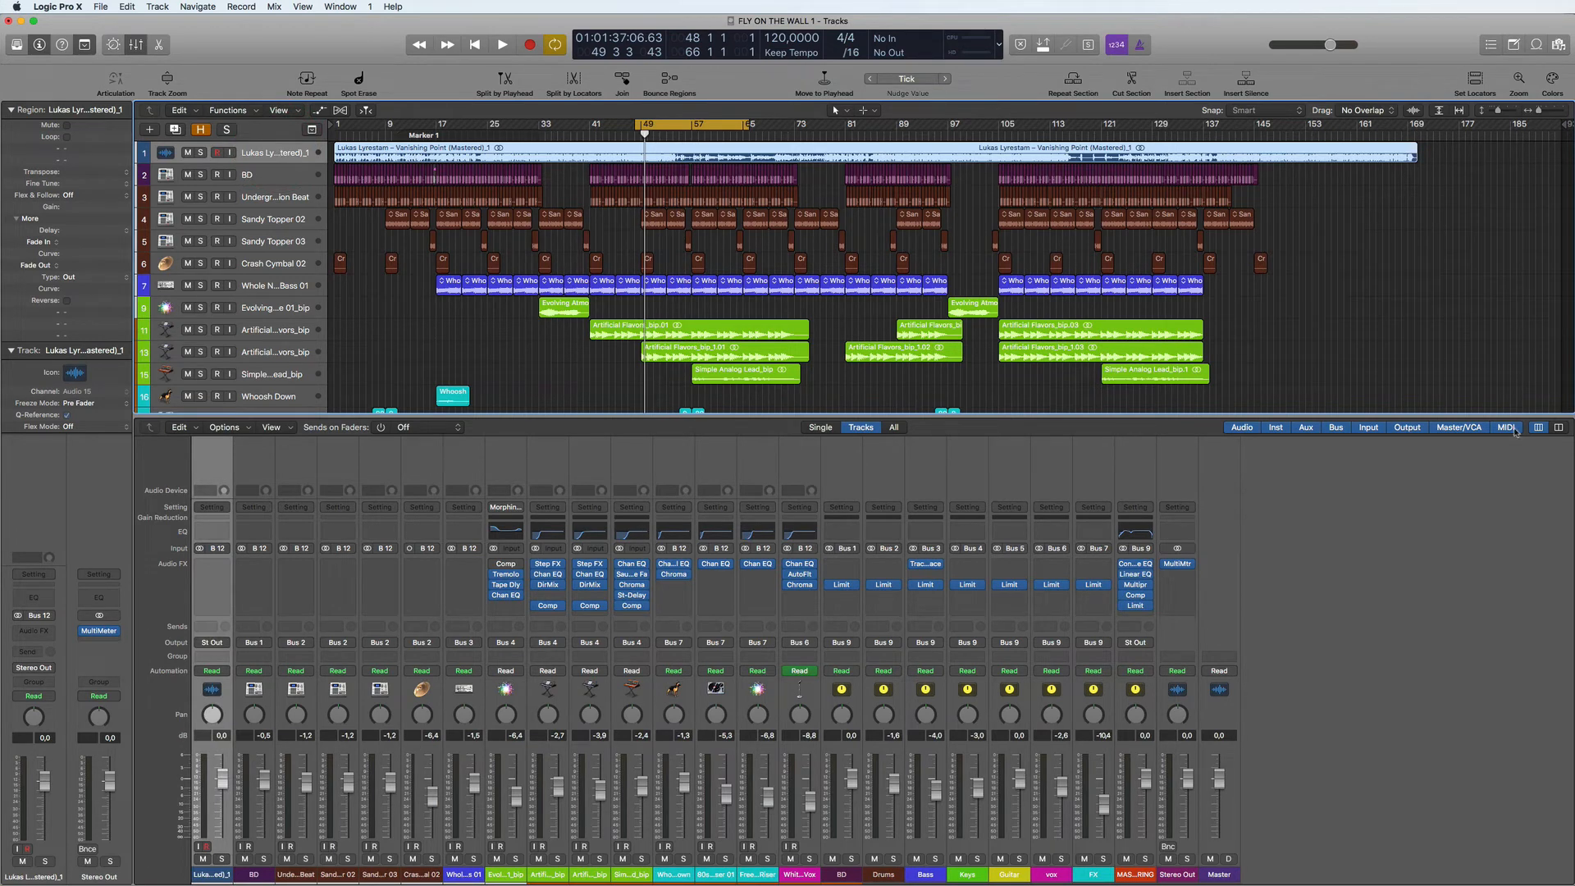
- Mute the Vanishing Point (Mastered) reference track
{"action": "scroll", "coordinate": [533, 164], "scroll_direction": "down", "scroll_amount": 5}
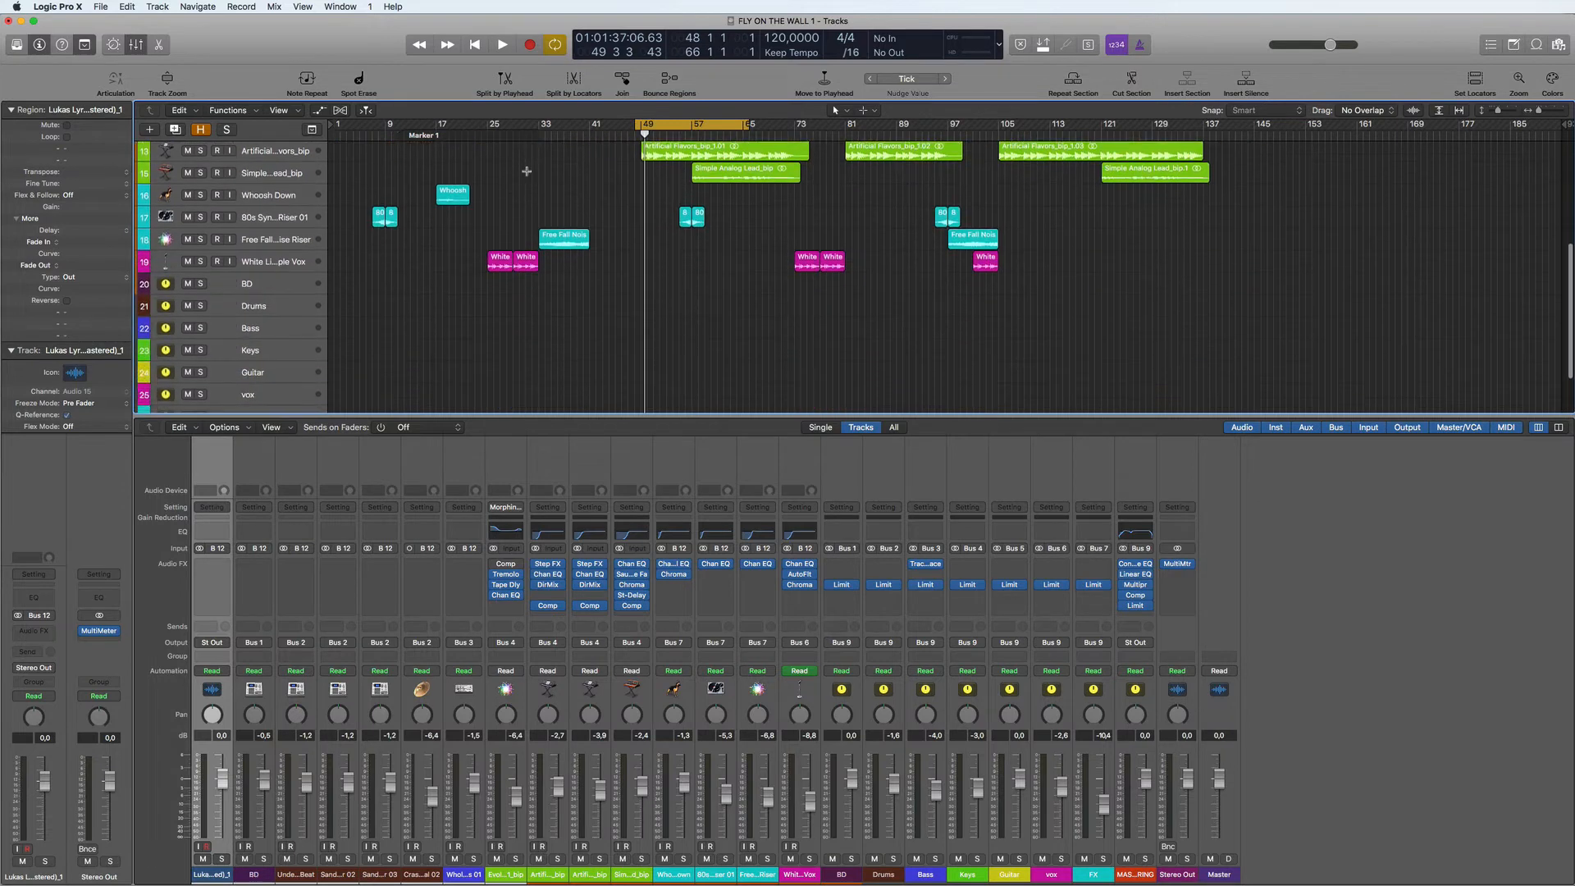
{"action": "scroll", "coordinate": [529, 168], "scroll_direction": "up", "scroll_amount": 5}
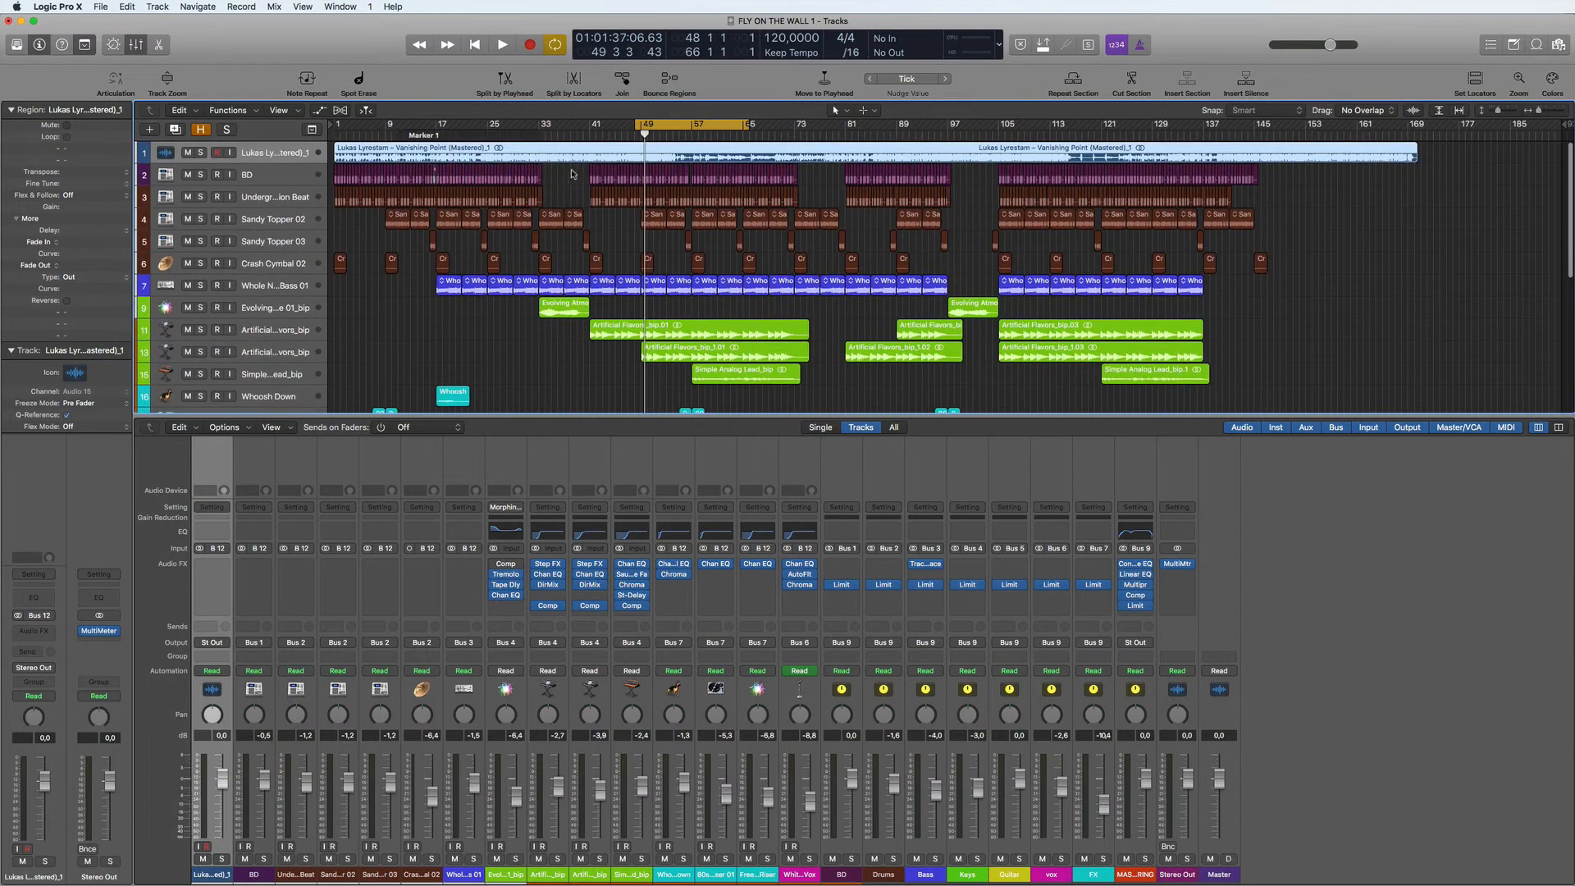
{"action": "left_click", "coordinate": [265, 154]}
{"action": "key", "text": "ctrl+m"}
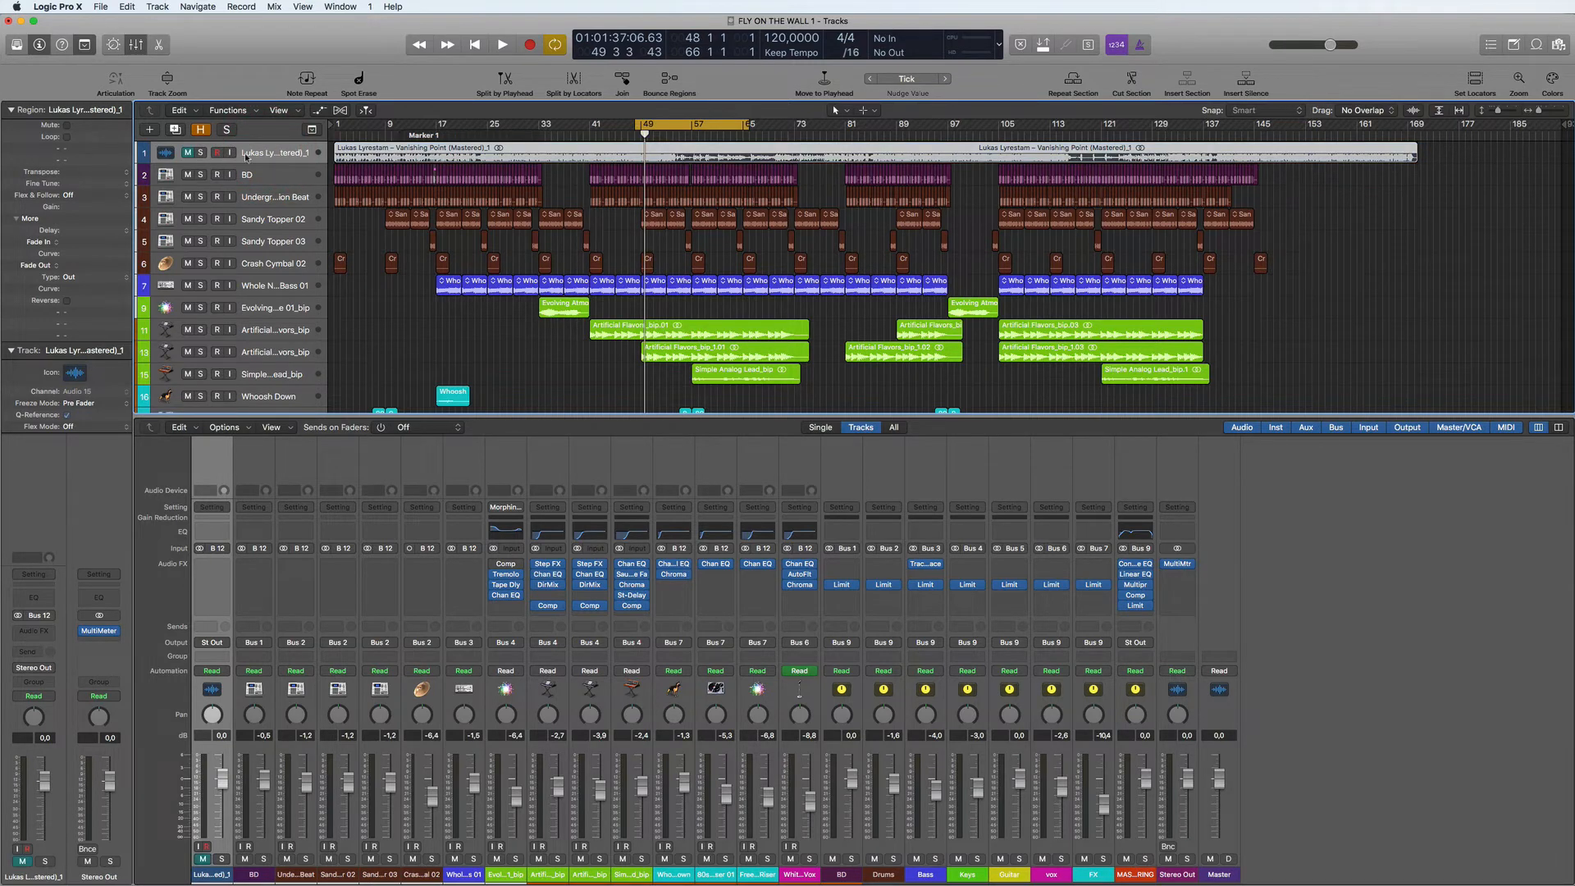
- Compare the mastered reference track with the mix by ear, soloing it during playback and then returning to the mix
{"action": "left_click", "coordinate": [201, 154]}
{"action": "key", "text": "space"}
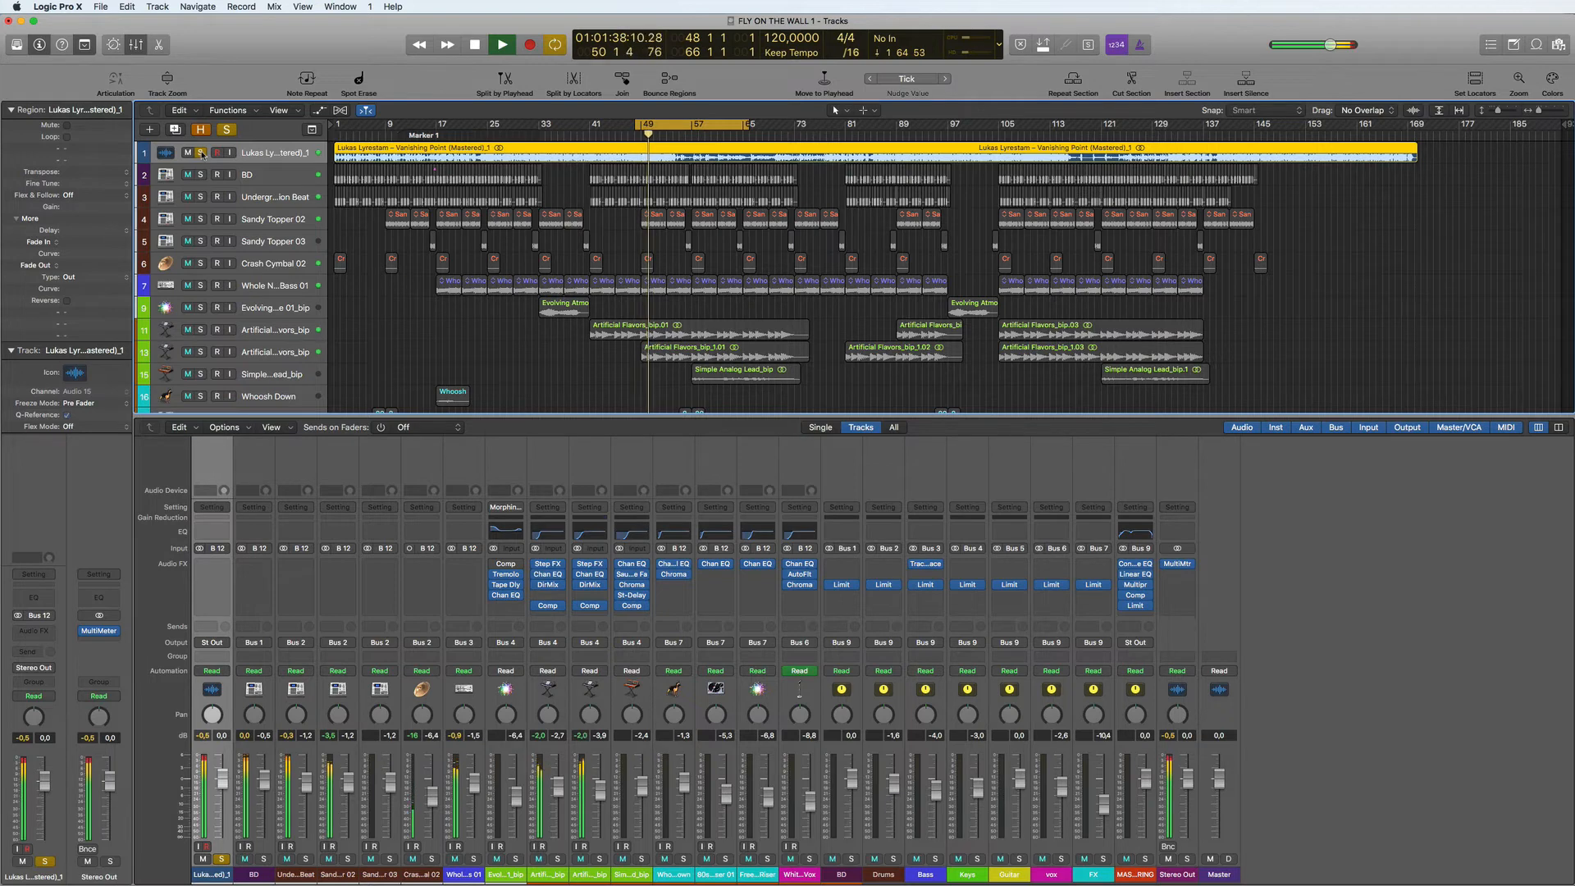
{"action": "left_click", "coordinate": [201, 153]}
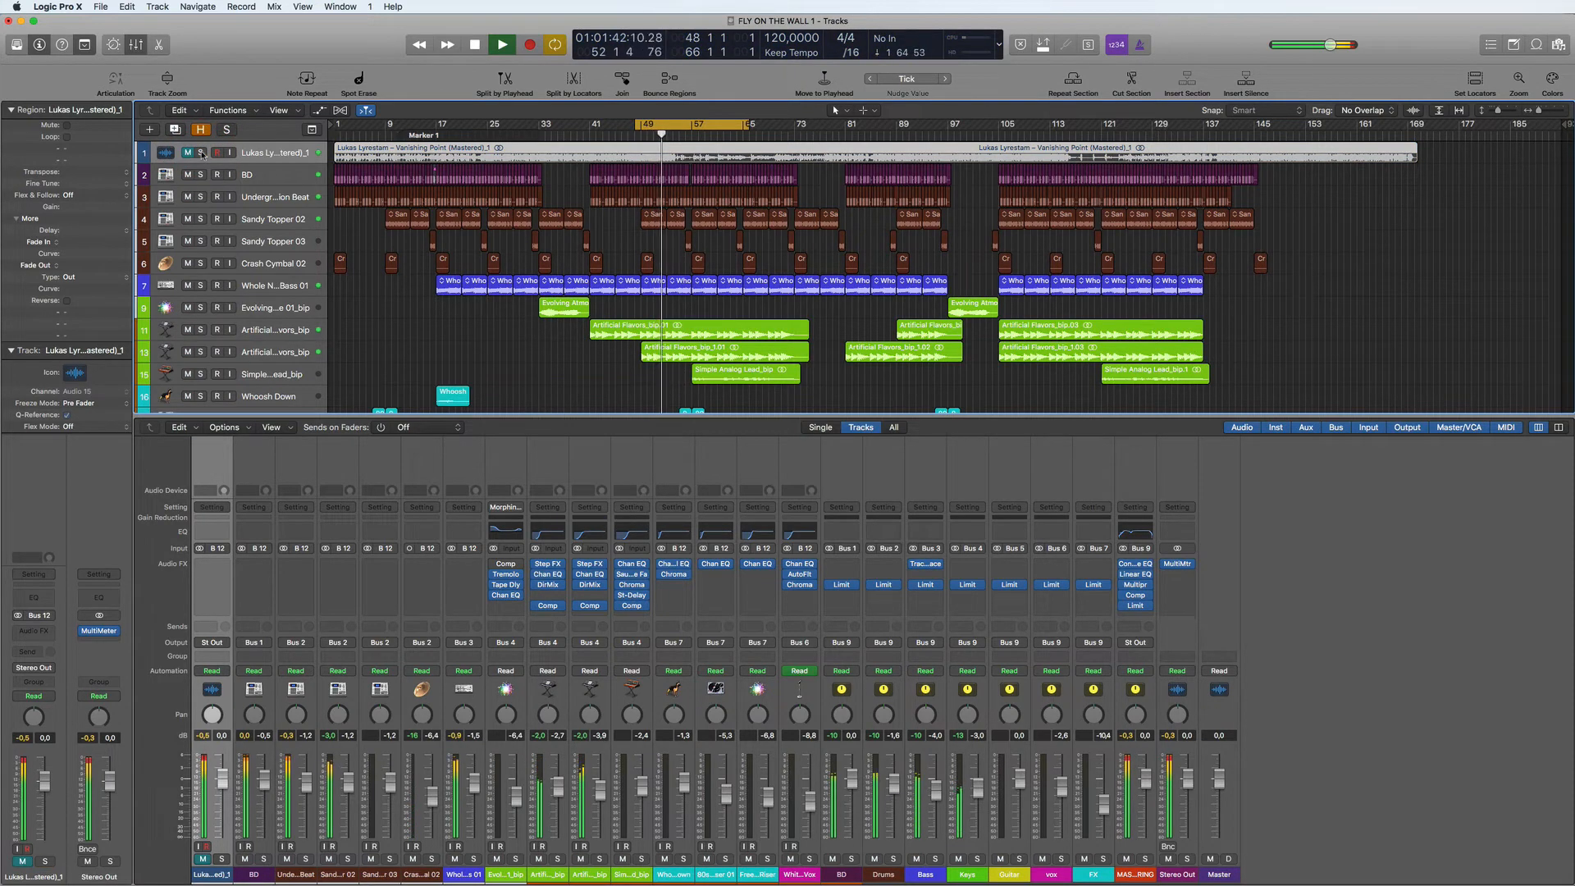
{"action": "key", "text": "space"}
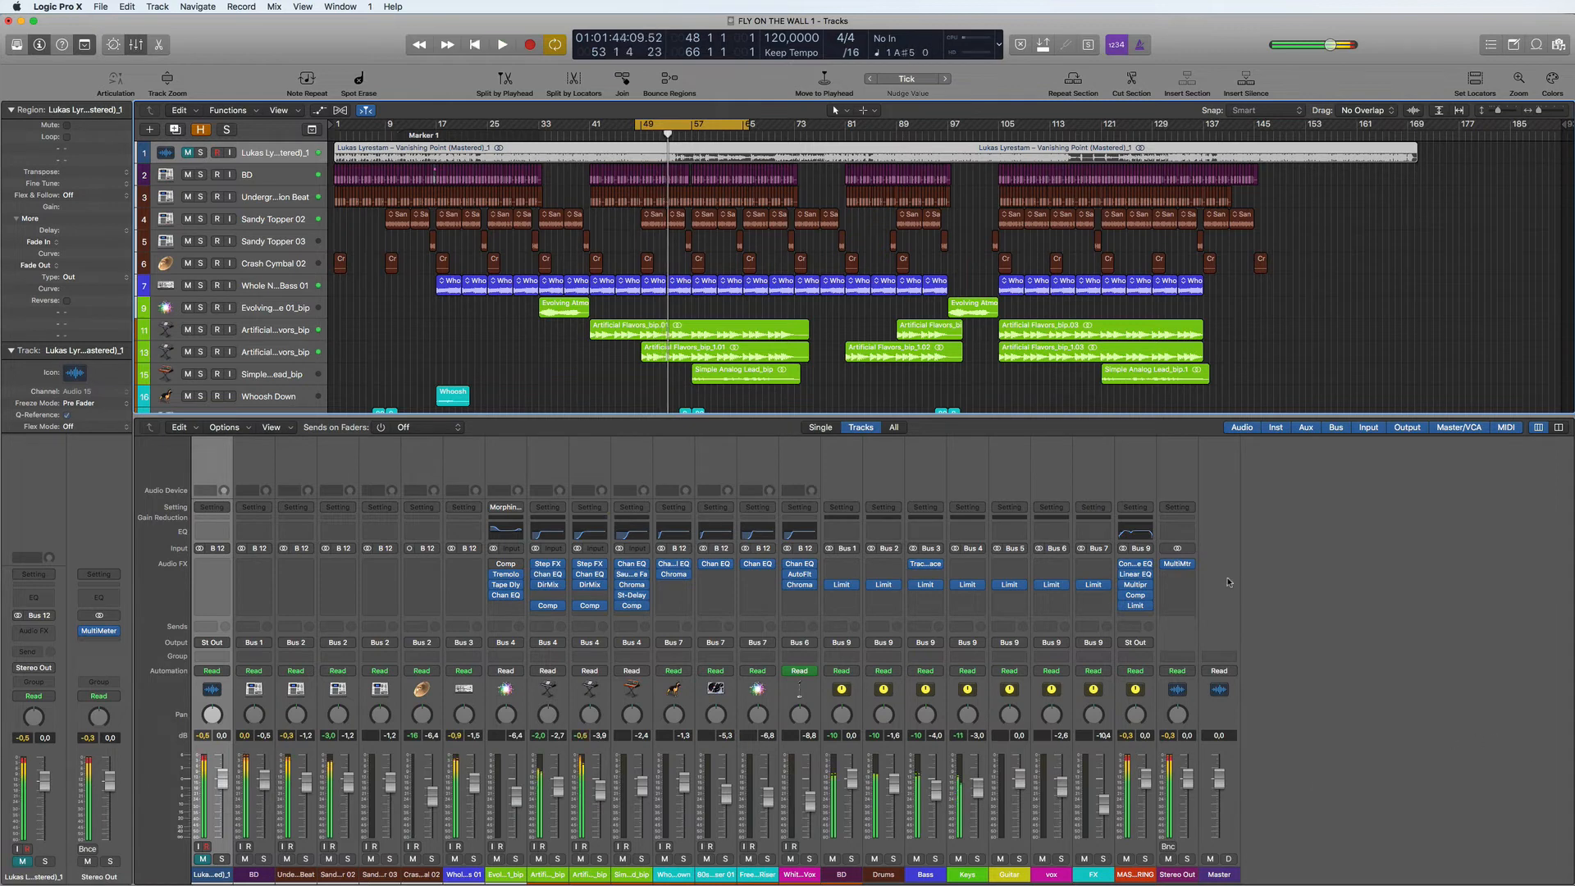
- Open the Stereo Out MultiMeter beside the tracks and compare the levels of the mix with those of the soloed reference track
{"action": "left_click", "coordinate": [1182, 566]}
{"action": "left_click_drag", "start_coordinate": [449, 47], "coordinate": [1386, 46]}
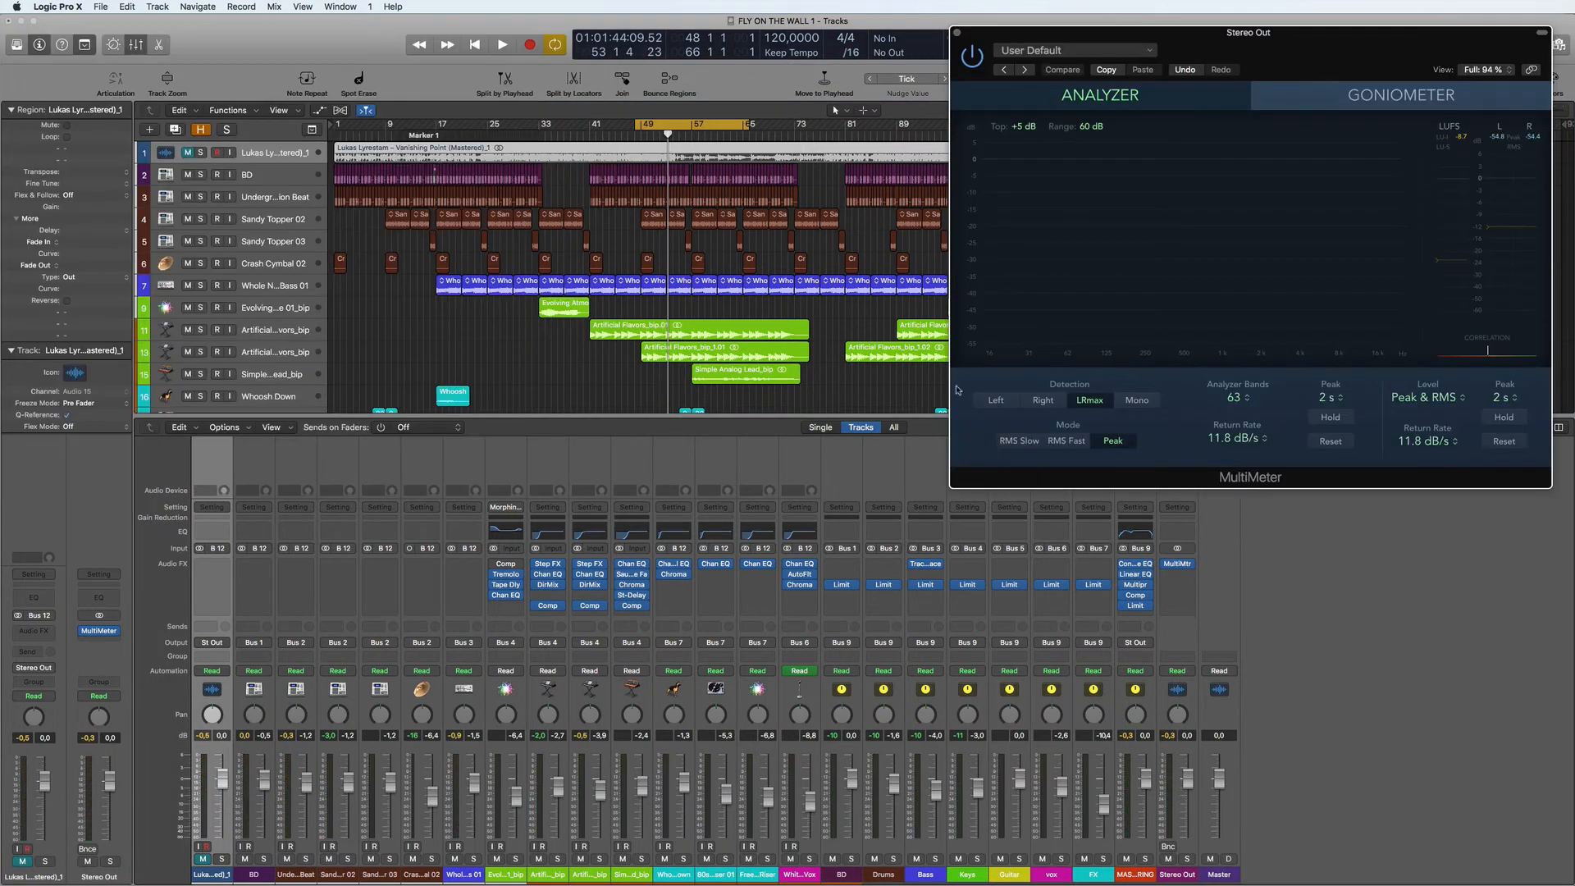
{"action": "key", "text": "space"}
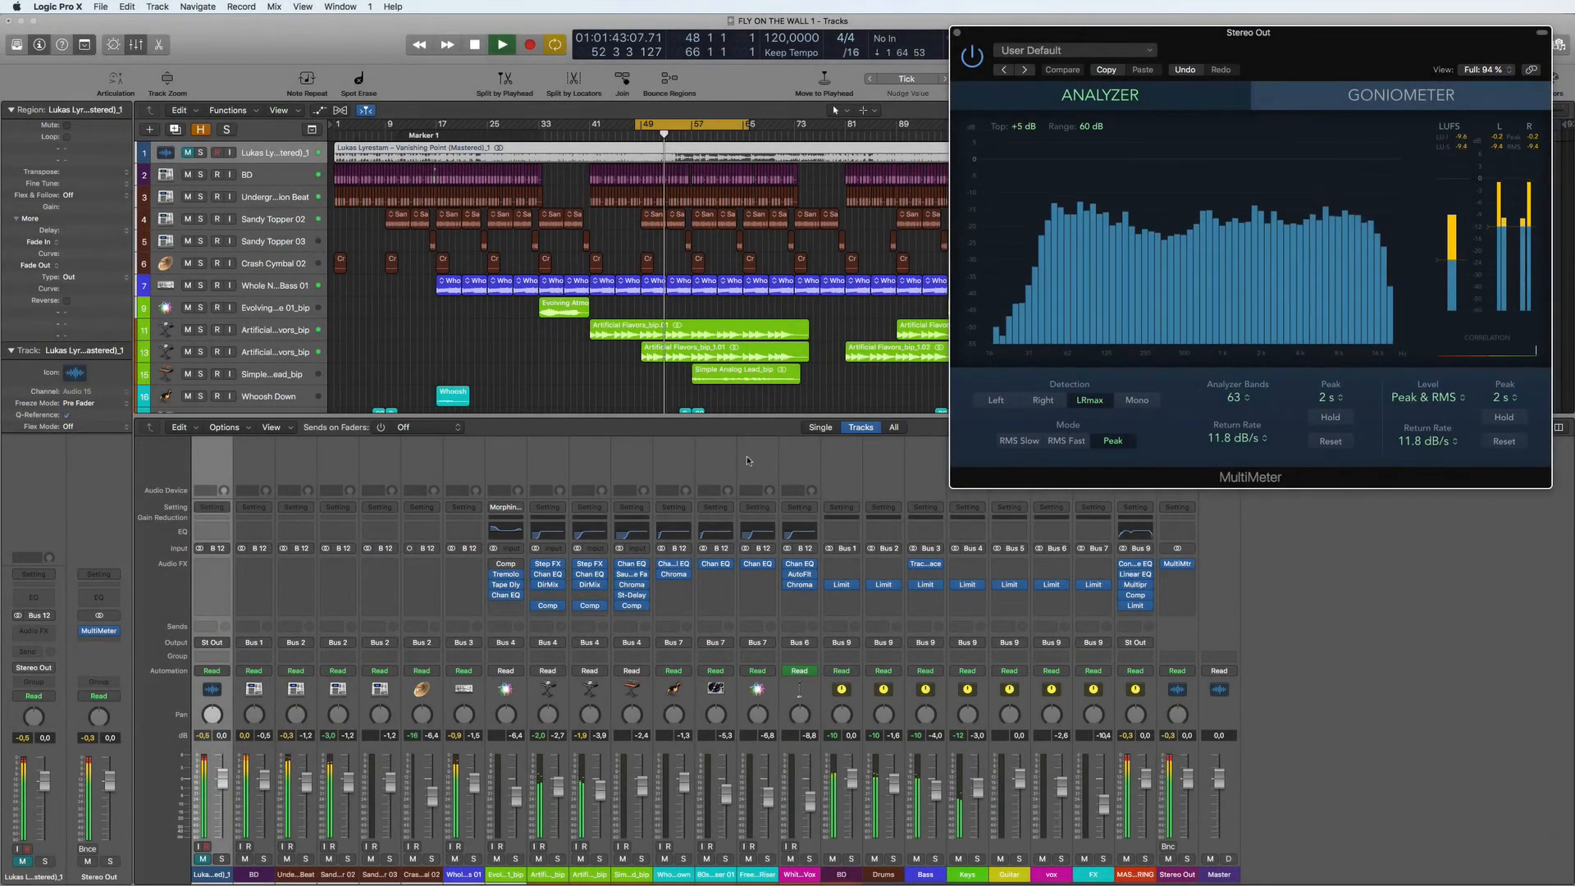
{"action": "key", "text": "space"}
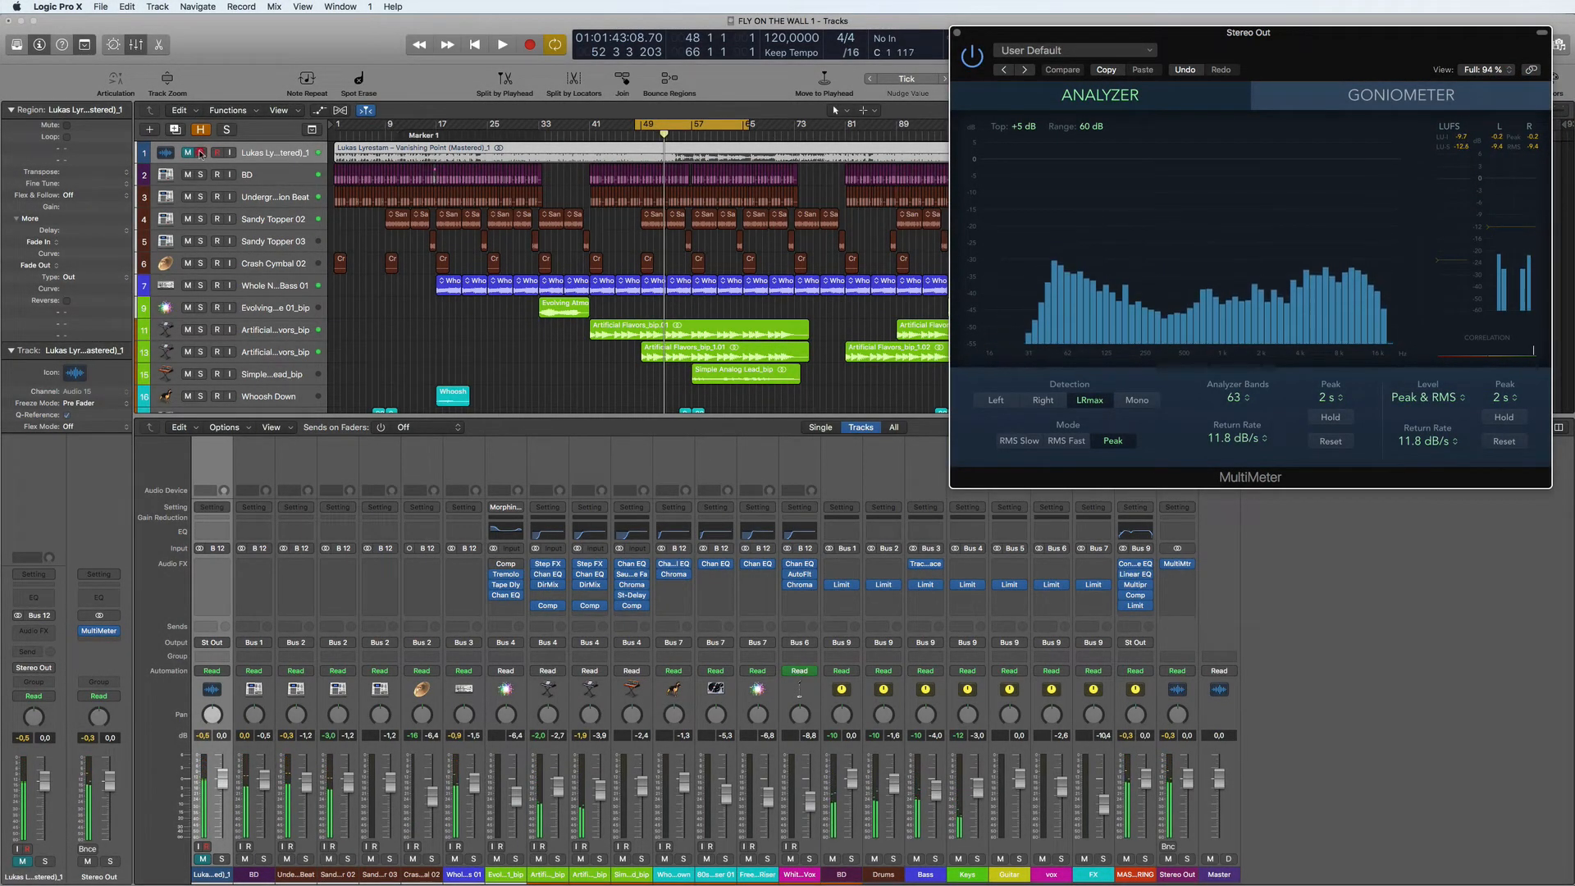
{"action": "left_click", "coordinate": [201, 153]}
{"action": "key", "text": "space"}
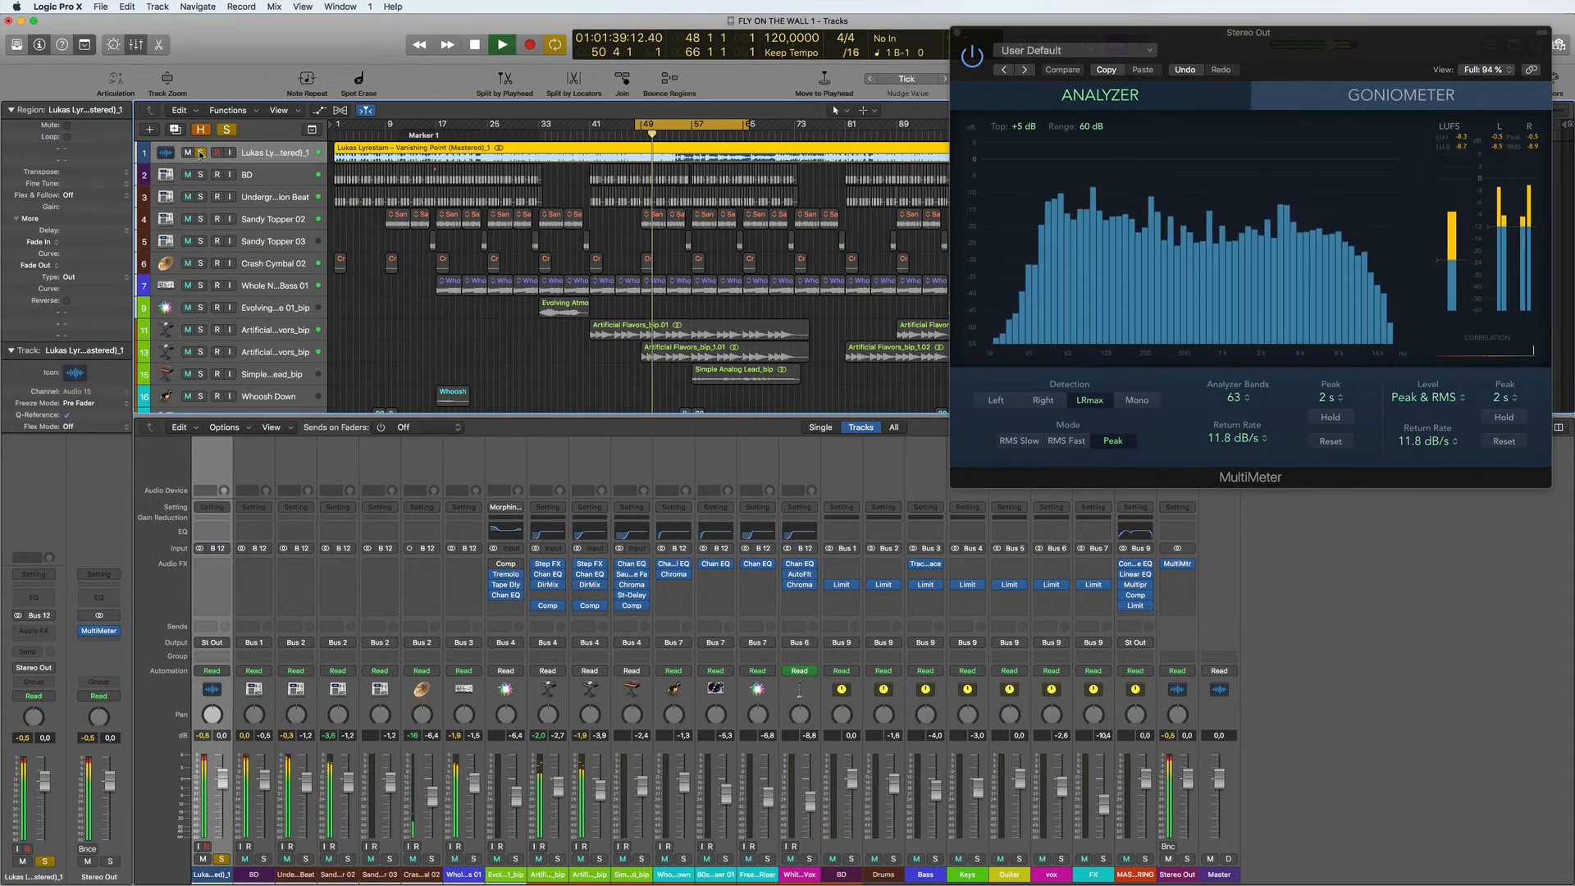
{"action": "left_click", "coordinate": [201, 152]}
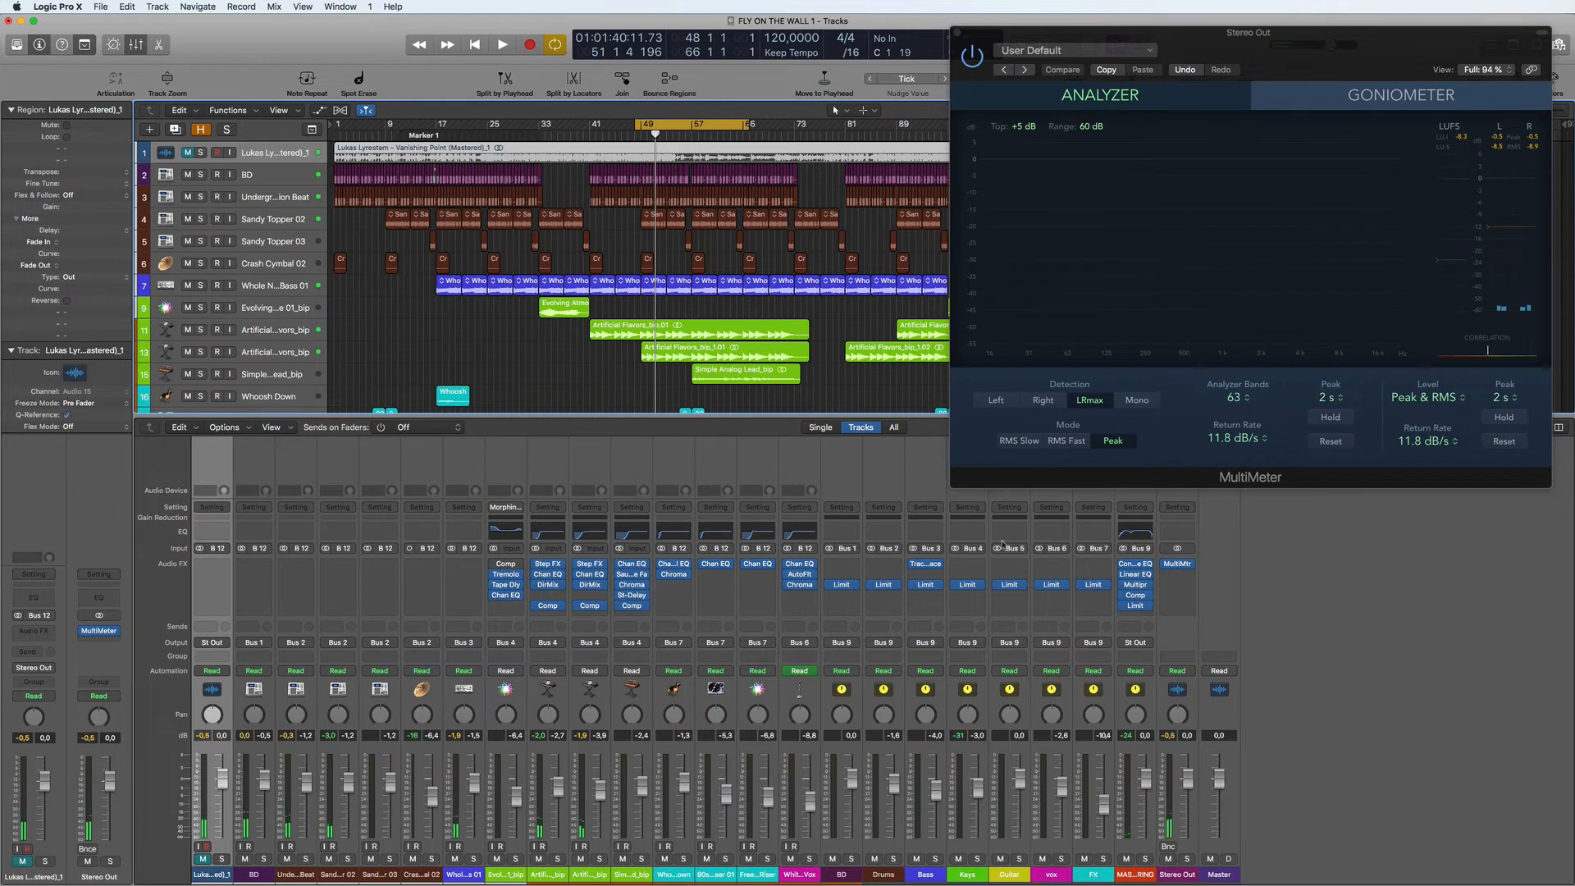
- Set the low shelf band of the MASTERING Linear Phase EQ to 82 Hz and +2.5 dB during playback
{"action": "left_click", "coordinate": [1136, 565]}
{"action": "key", "text": "space"}
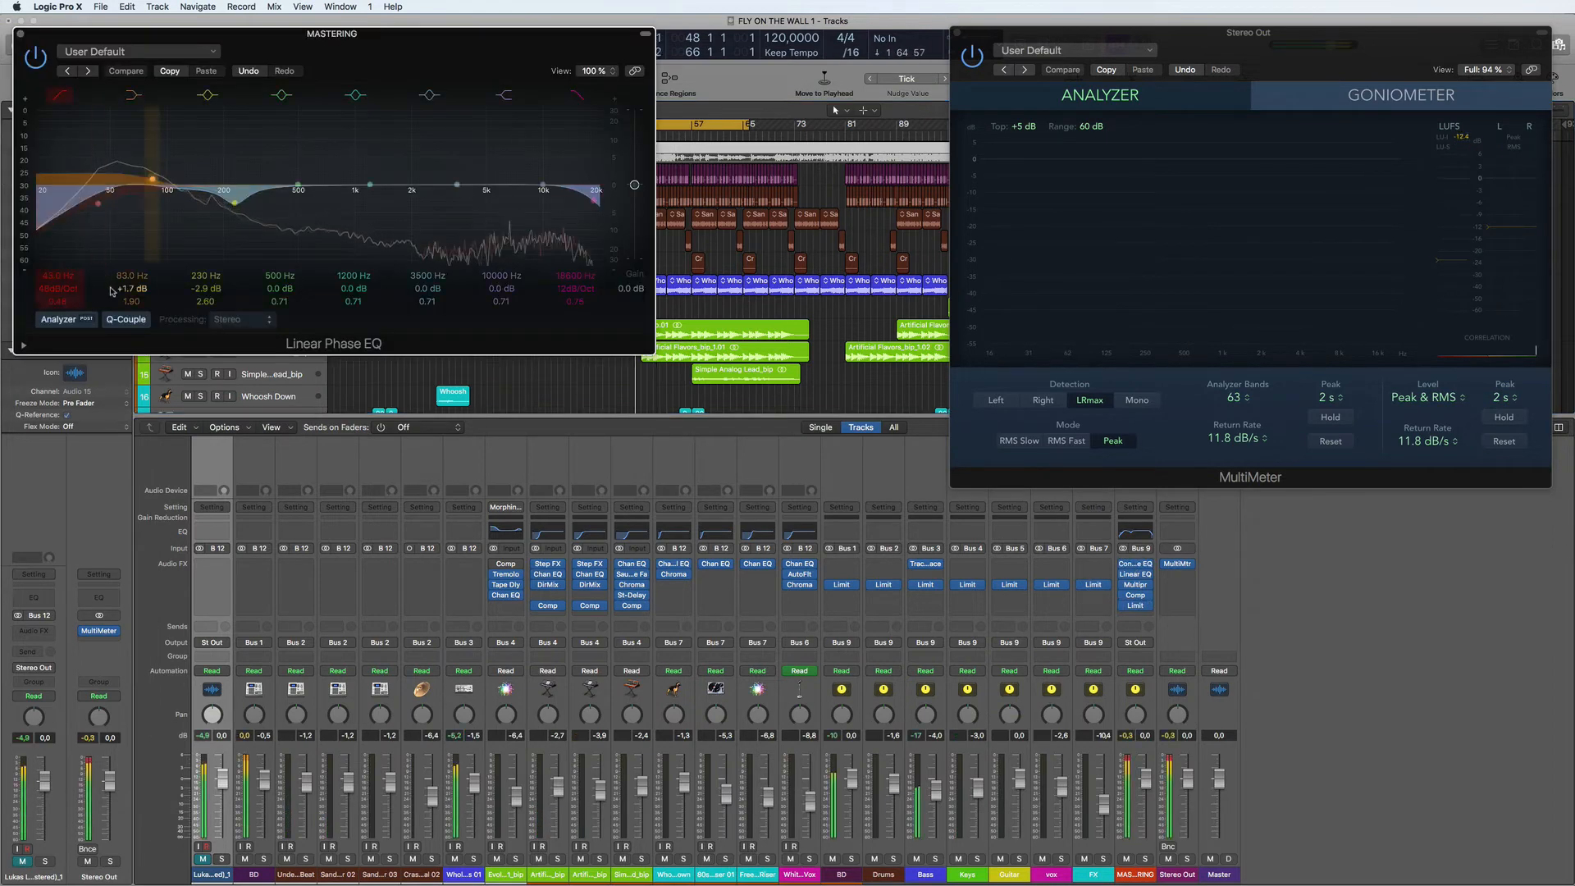
{"action": "left_click_drag", "start_coordinate": [159, 175], "coordinate": [151, 174]}
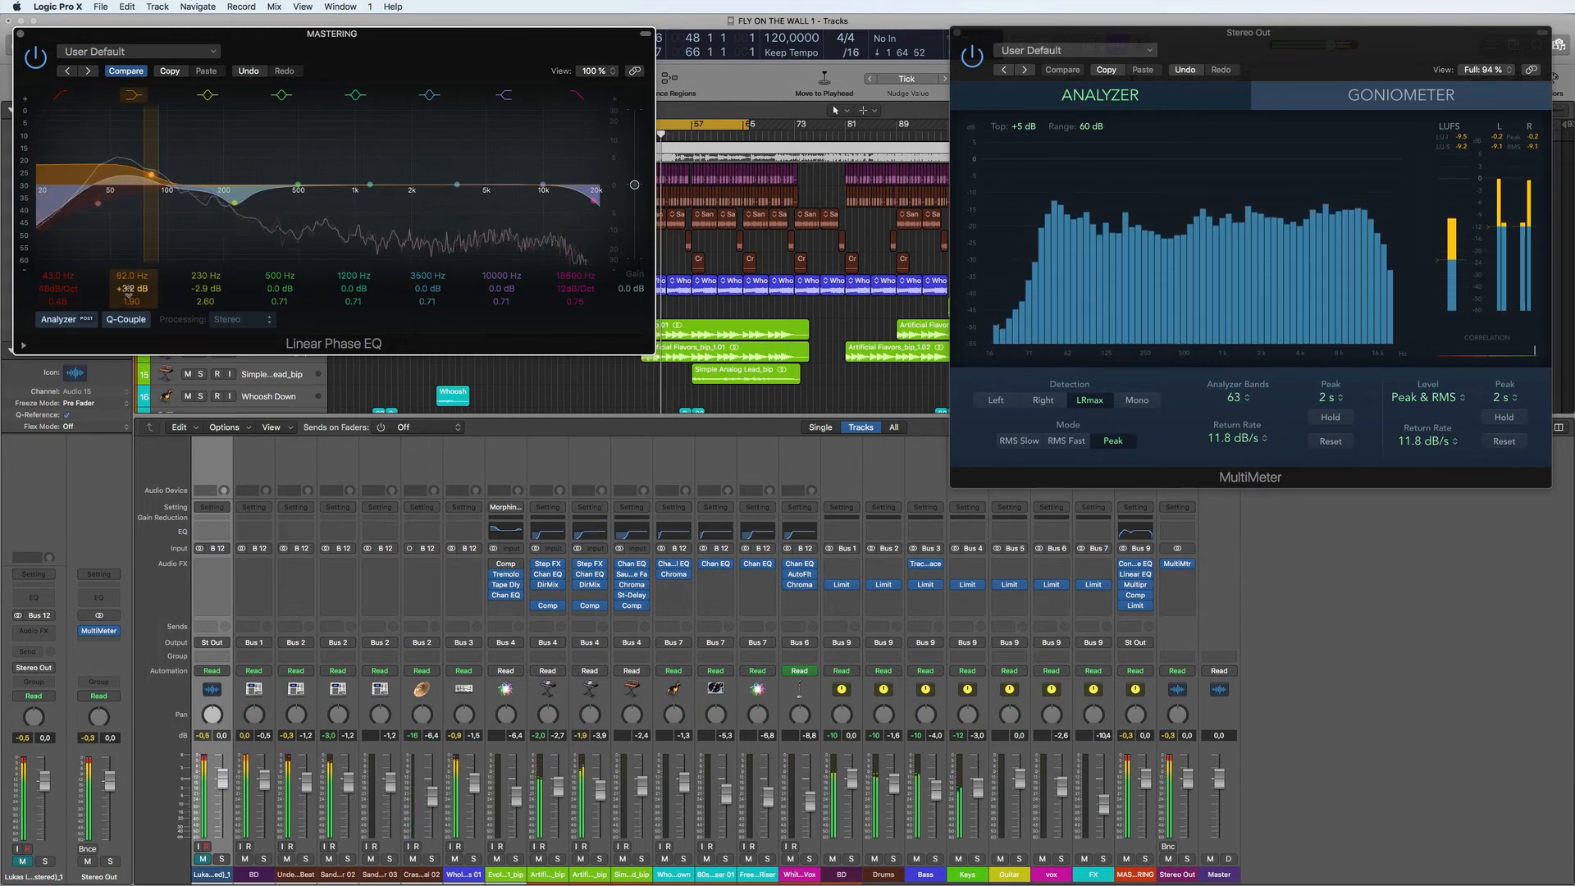
{"action": "left_click_drag", "start_coordinate": [129, 289], "coordinate": [129, 310]}
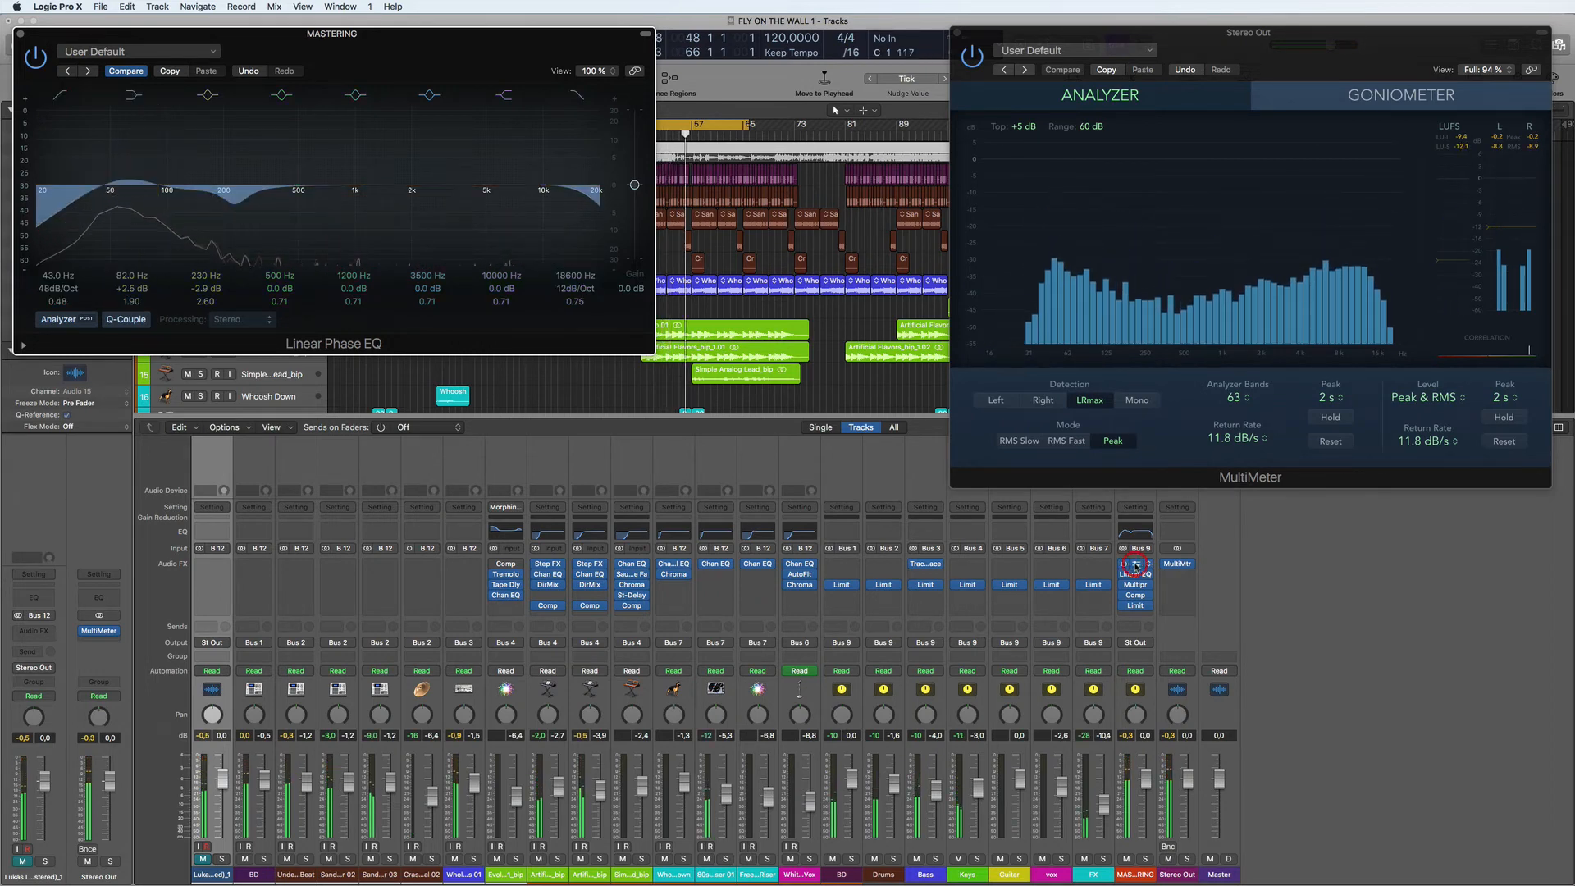
- Fine-tune the high gain of the MASTERING Vintage Console EQ during playback and move its window clear of the track list
{"action": "left_click", "coordinate": [1134, 564]}
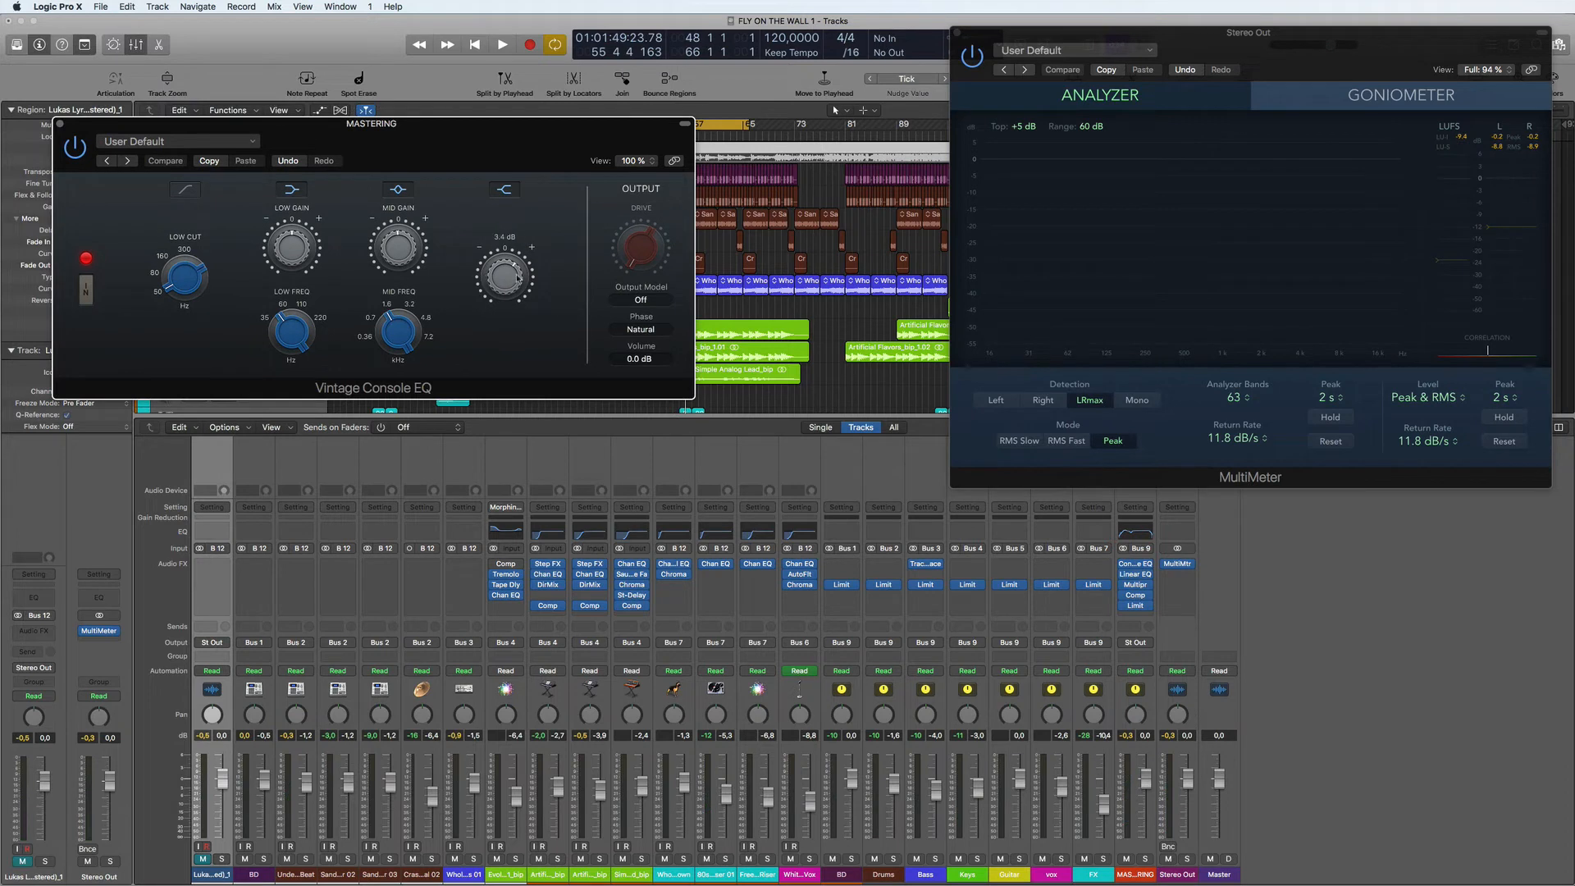
{"action": "key", "text": "space"}
{"action": "left_click_drag", "start_coordinate": [504, 276], "coordinate": [505, 273]}
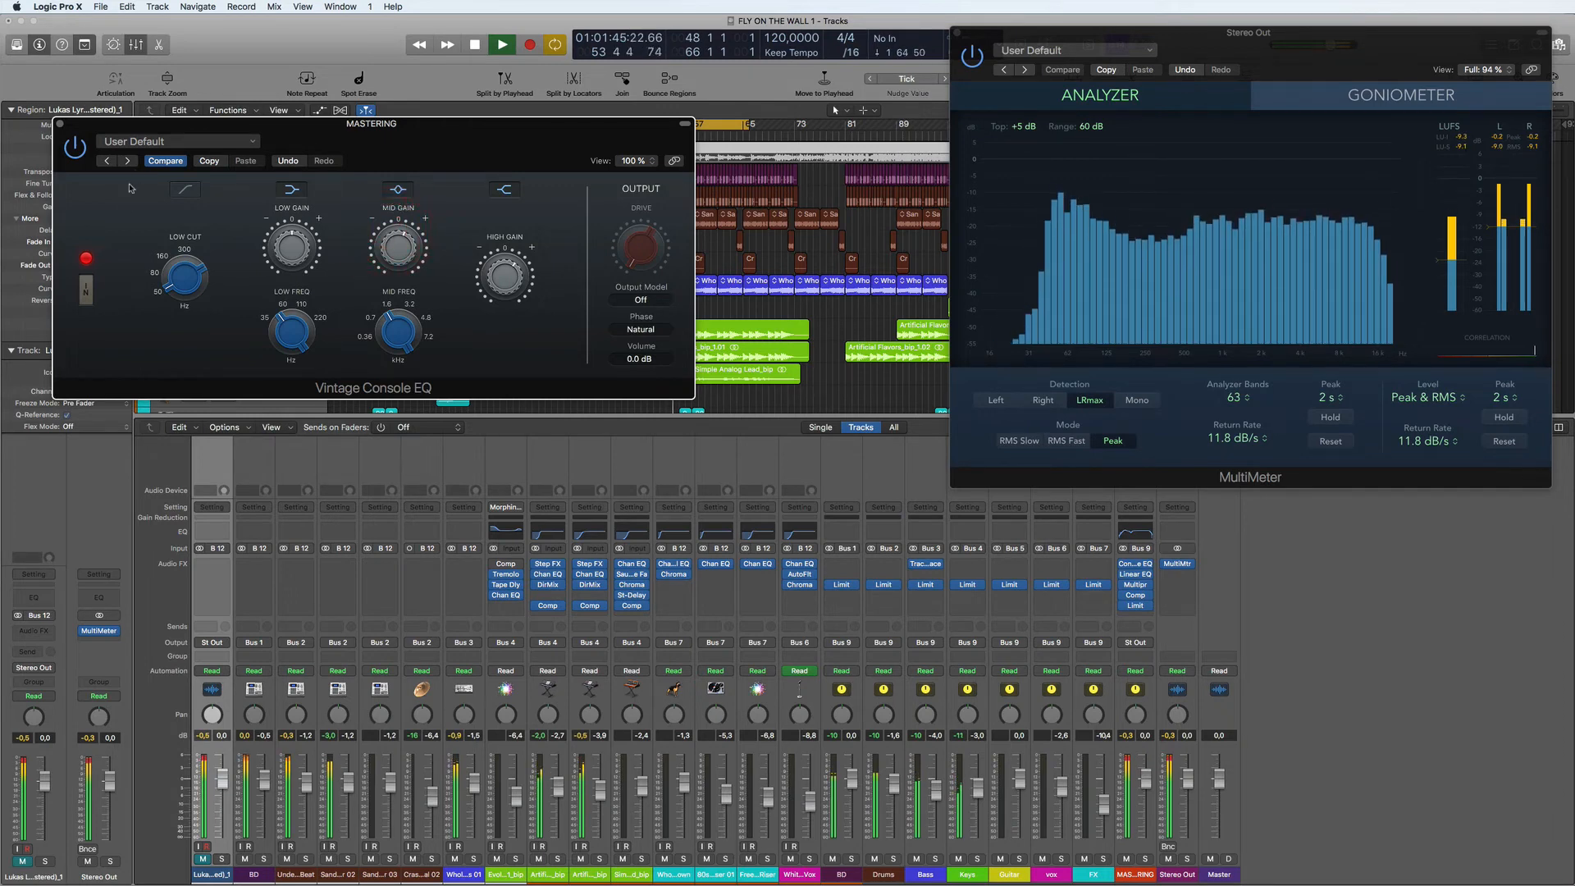
{"action": "left_click_drag", "start_coordinate": [360, 114], "coordinate": [421, 270]}
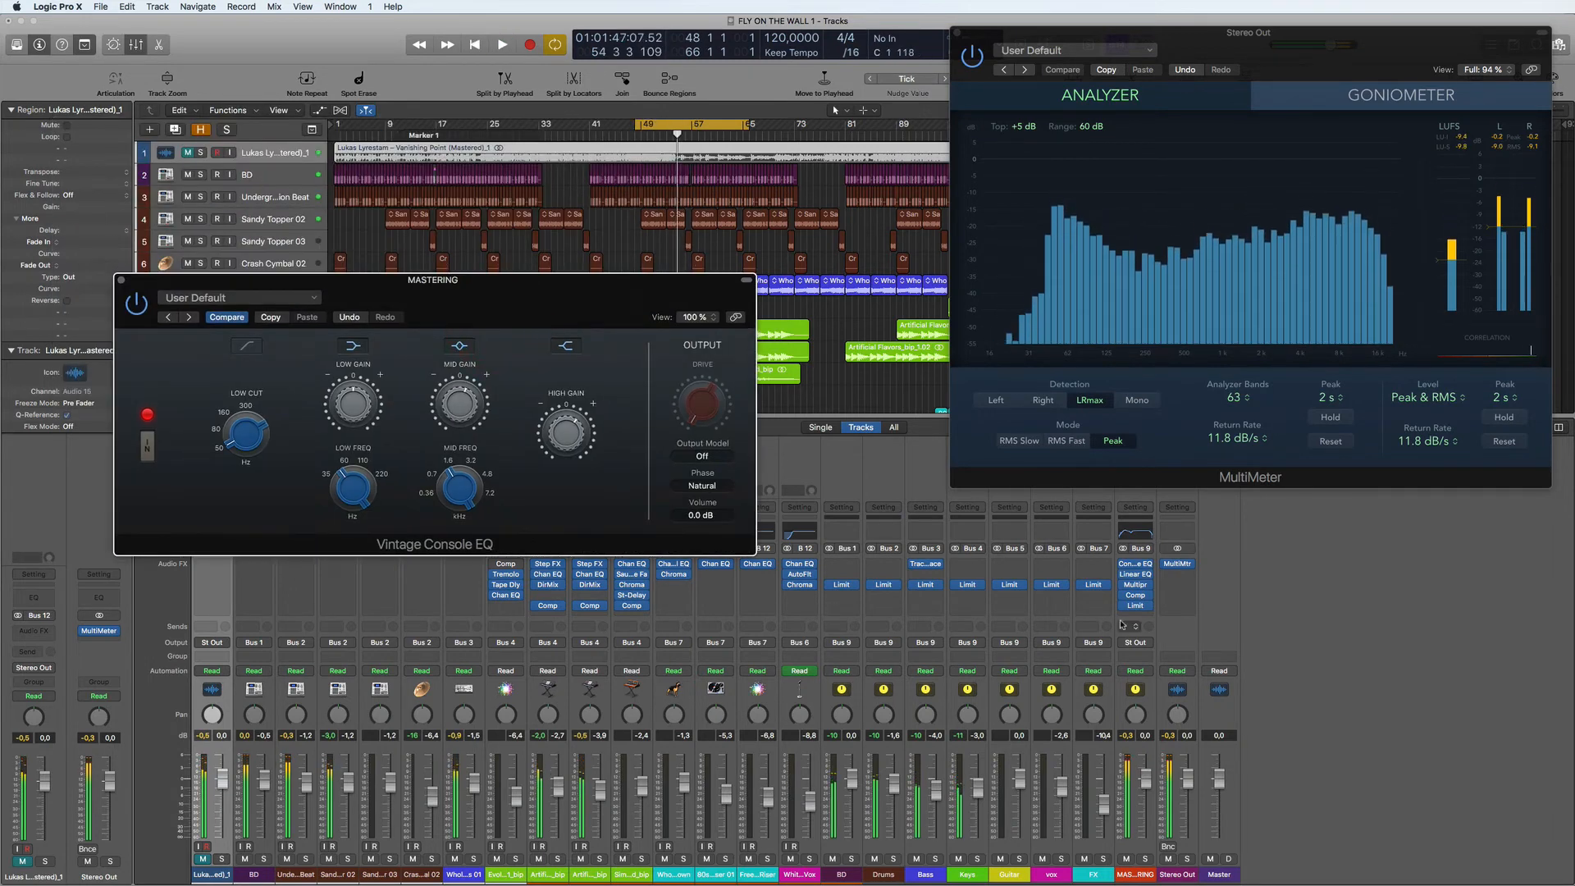
- Stop playback and review the MASTERING Compressor and Multipressor settings
{"action": "key", "text": "space"}
{"action": "left_click", "coordinate": [1135, 595]}
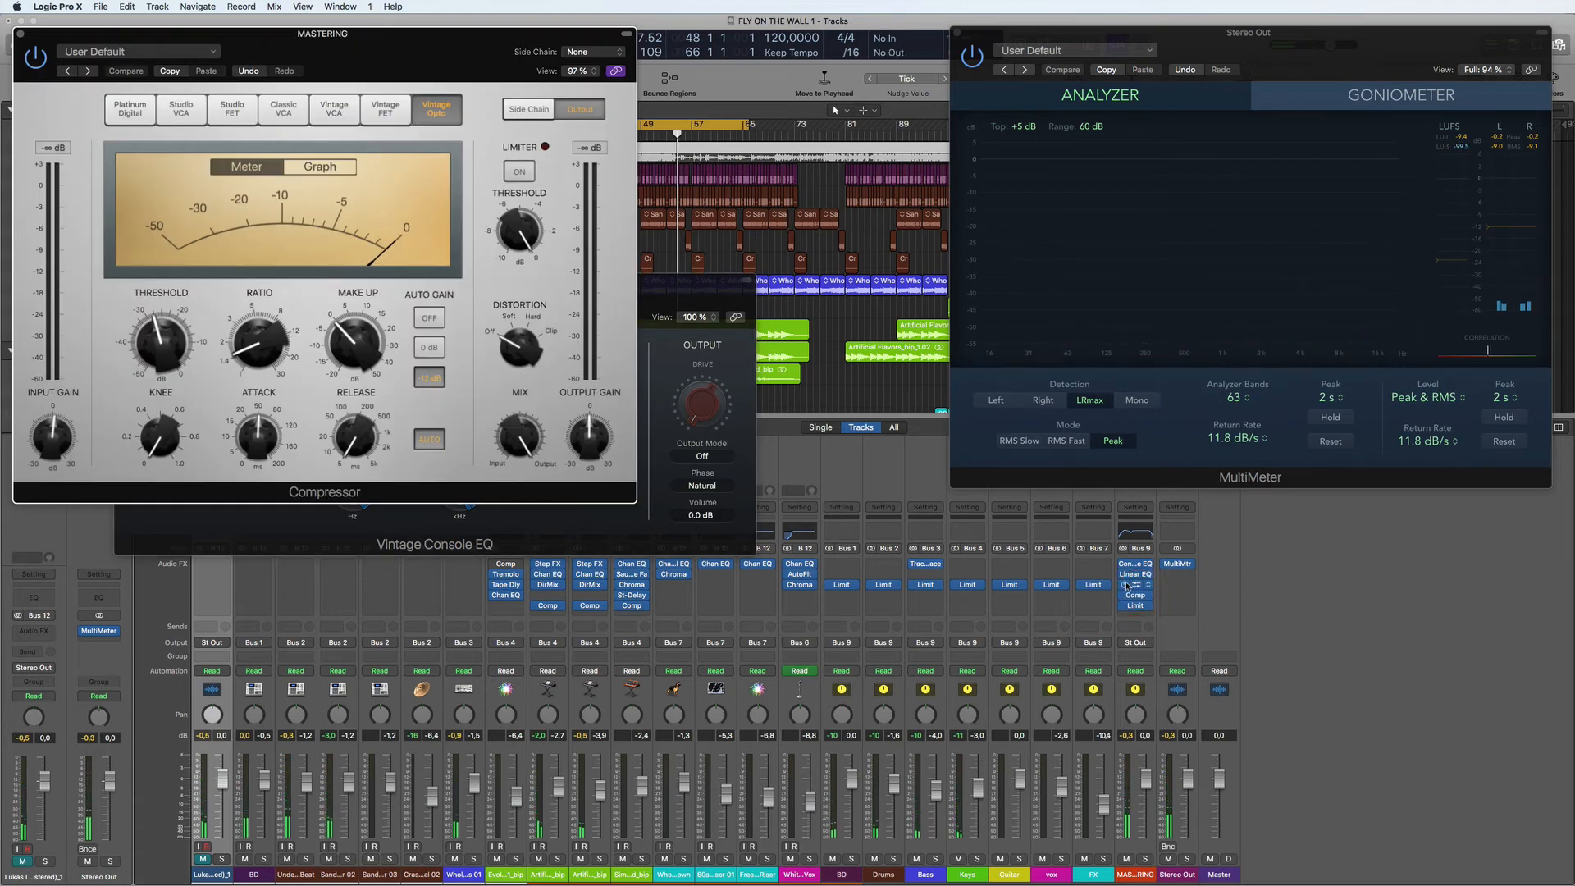
{"action": "left_click", "coordinate": [1137, 585]}
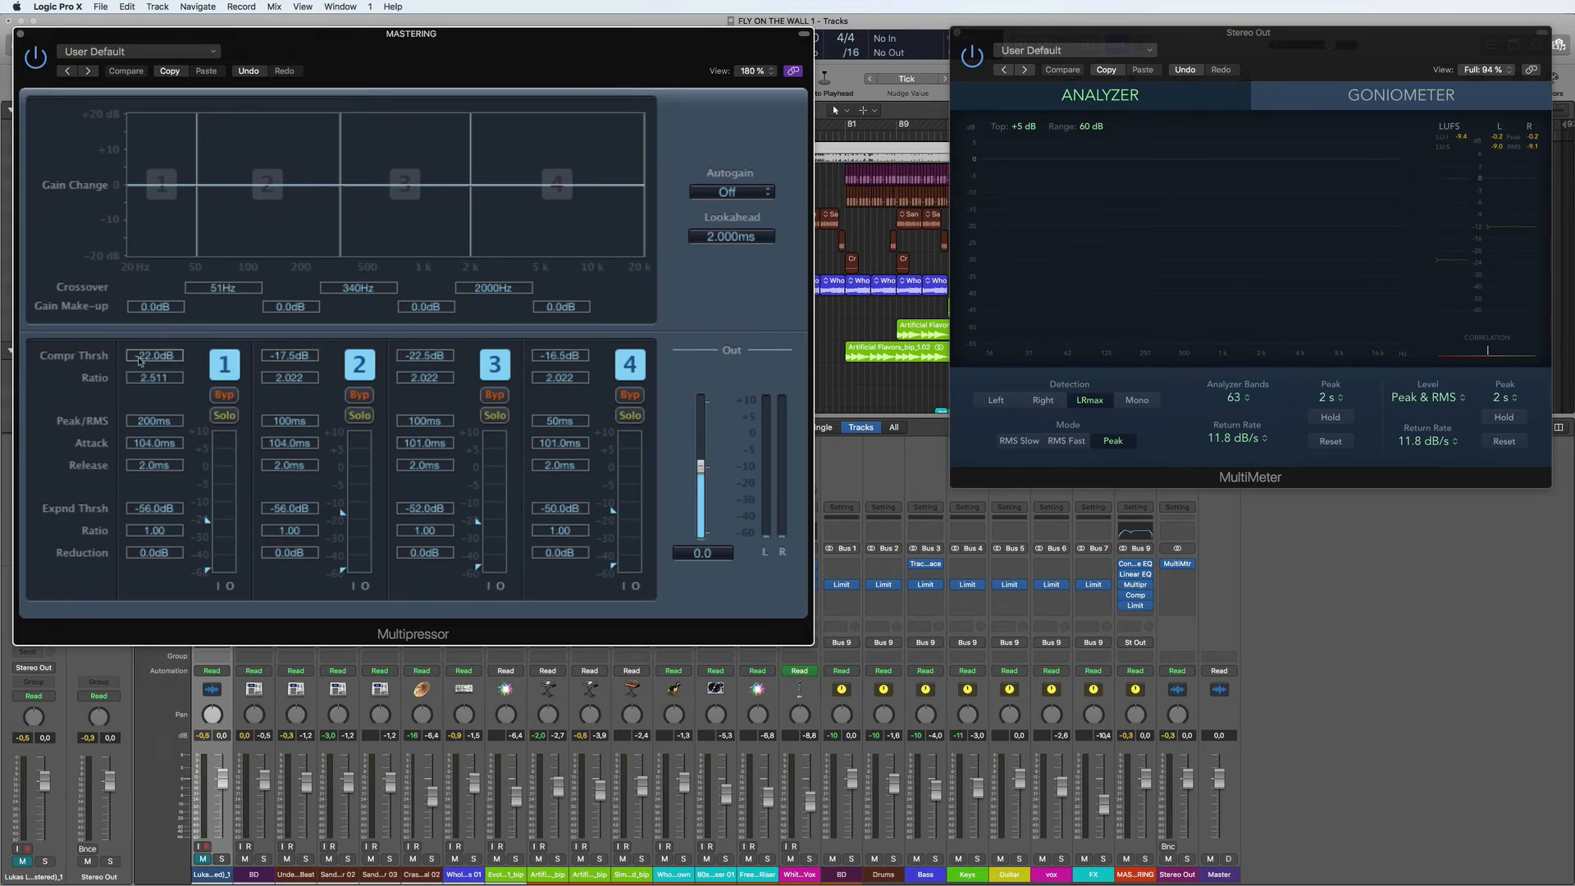
{"action": "left_click", "coordinate": [20, 35]}
- Set the MASTERING Limiter's gain to +6.0 dB during playback, and close the Limiter and Vintage Console EQ windows
{"action": "left_click", "coordinate": [1135, 607]}
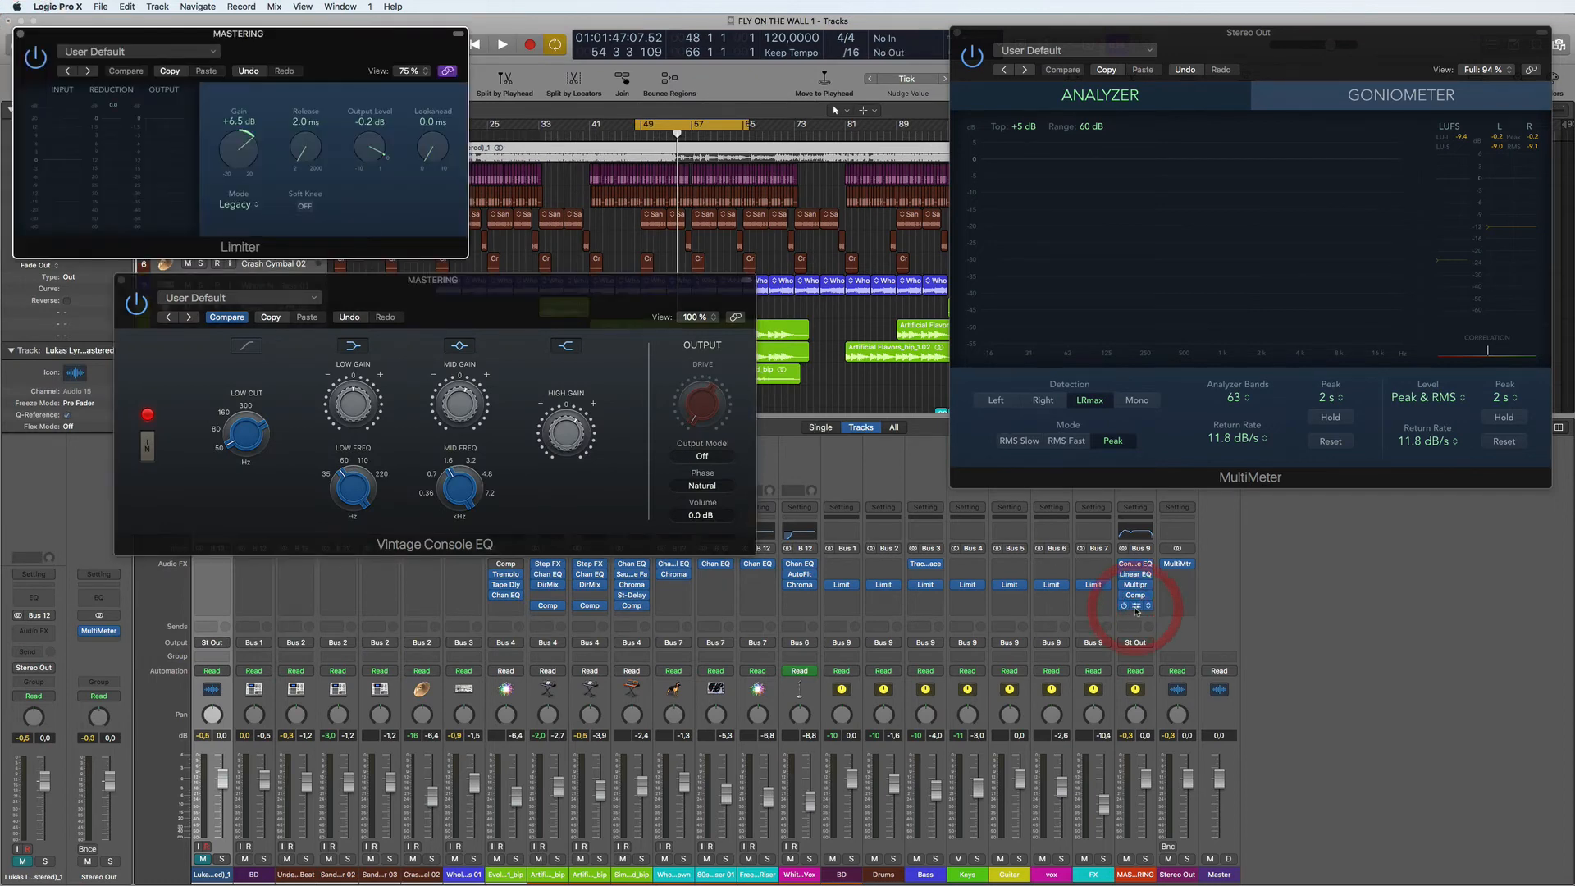
{"action": "key", "text": "space"}
{"action": "left_click_drag", "start_coordinate": [224, 148], "coordinate": [240, 150]}
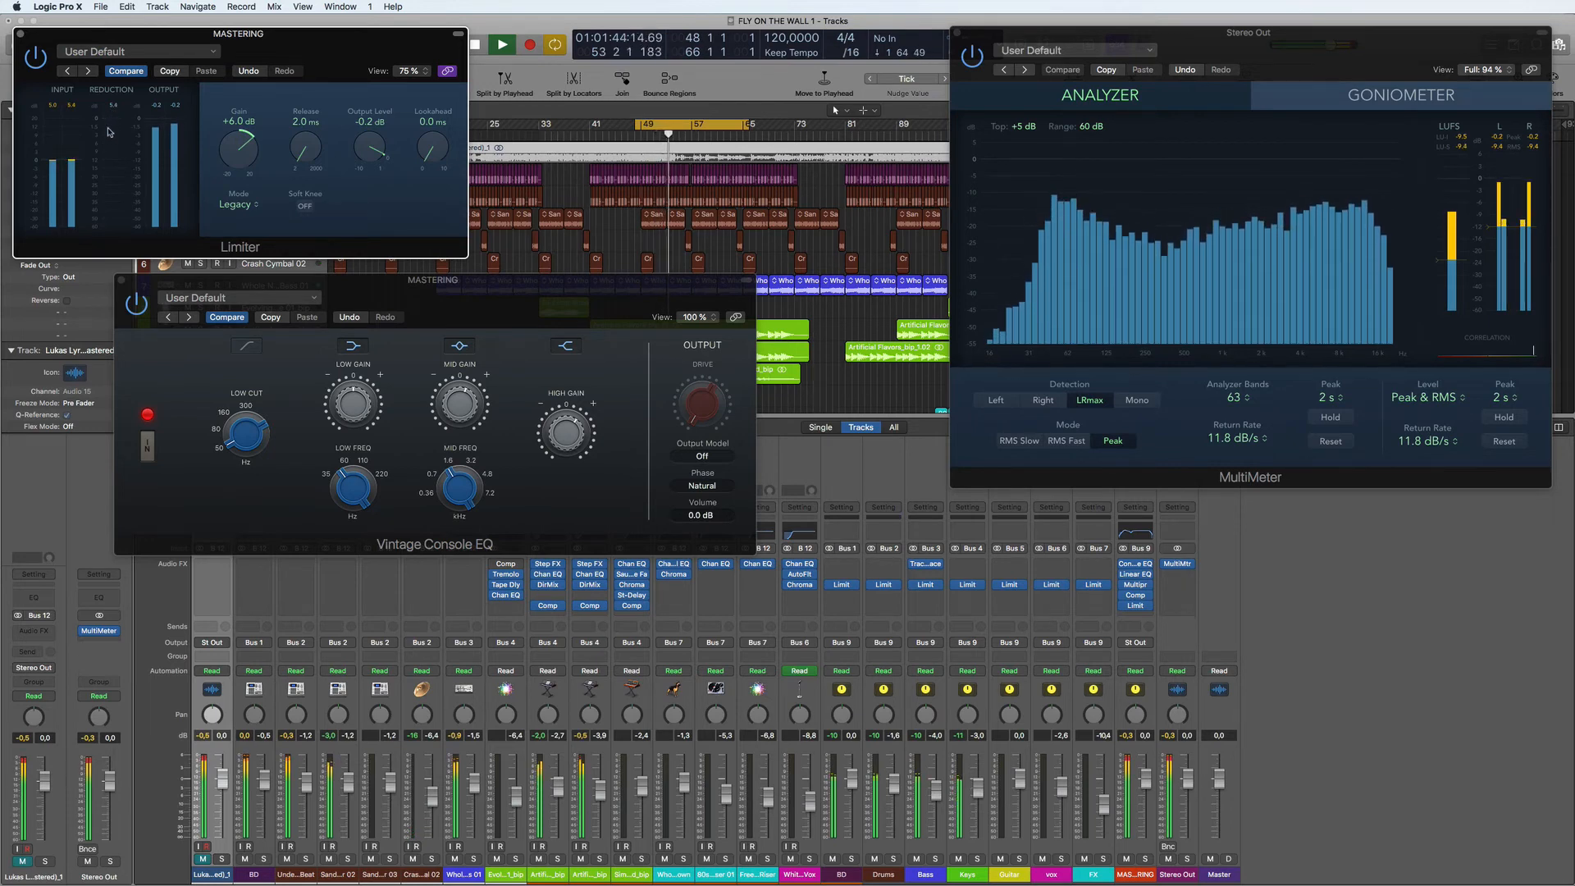
{"action": "left_click", "coordinate": [20, 34]}
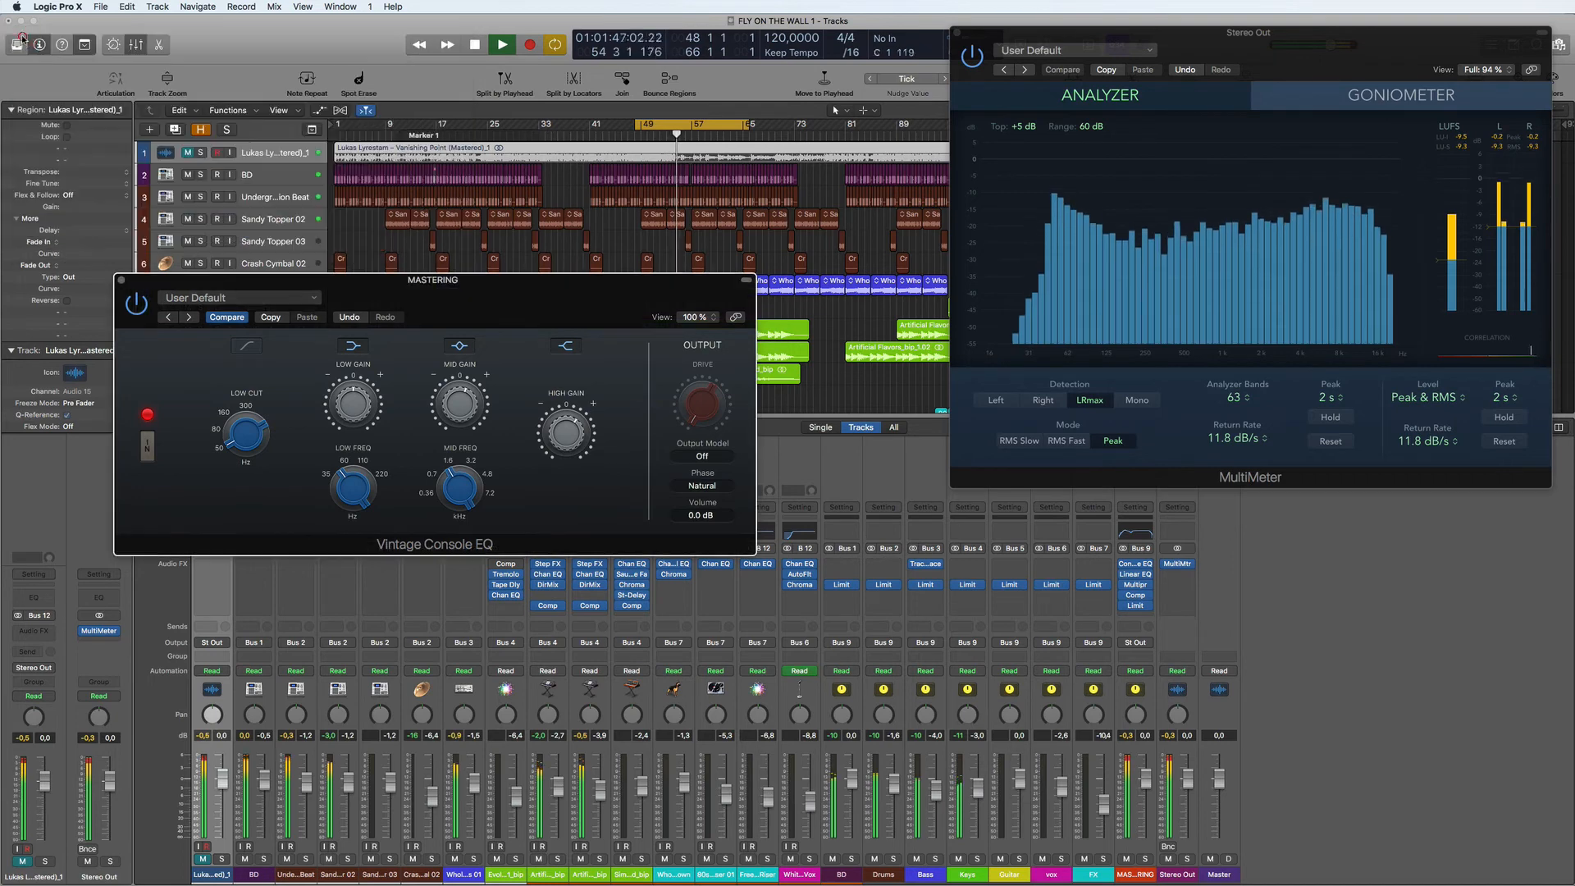
{"action": "left_click", "coordinate": [120, 280]}
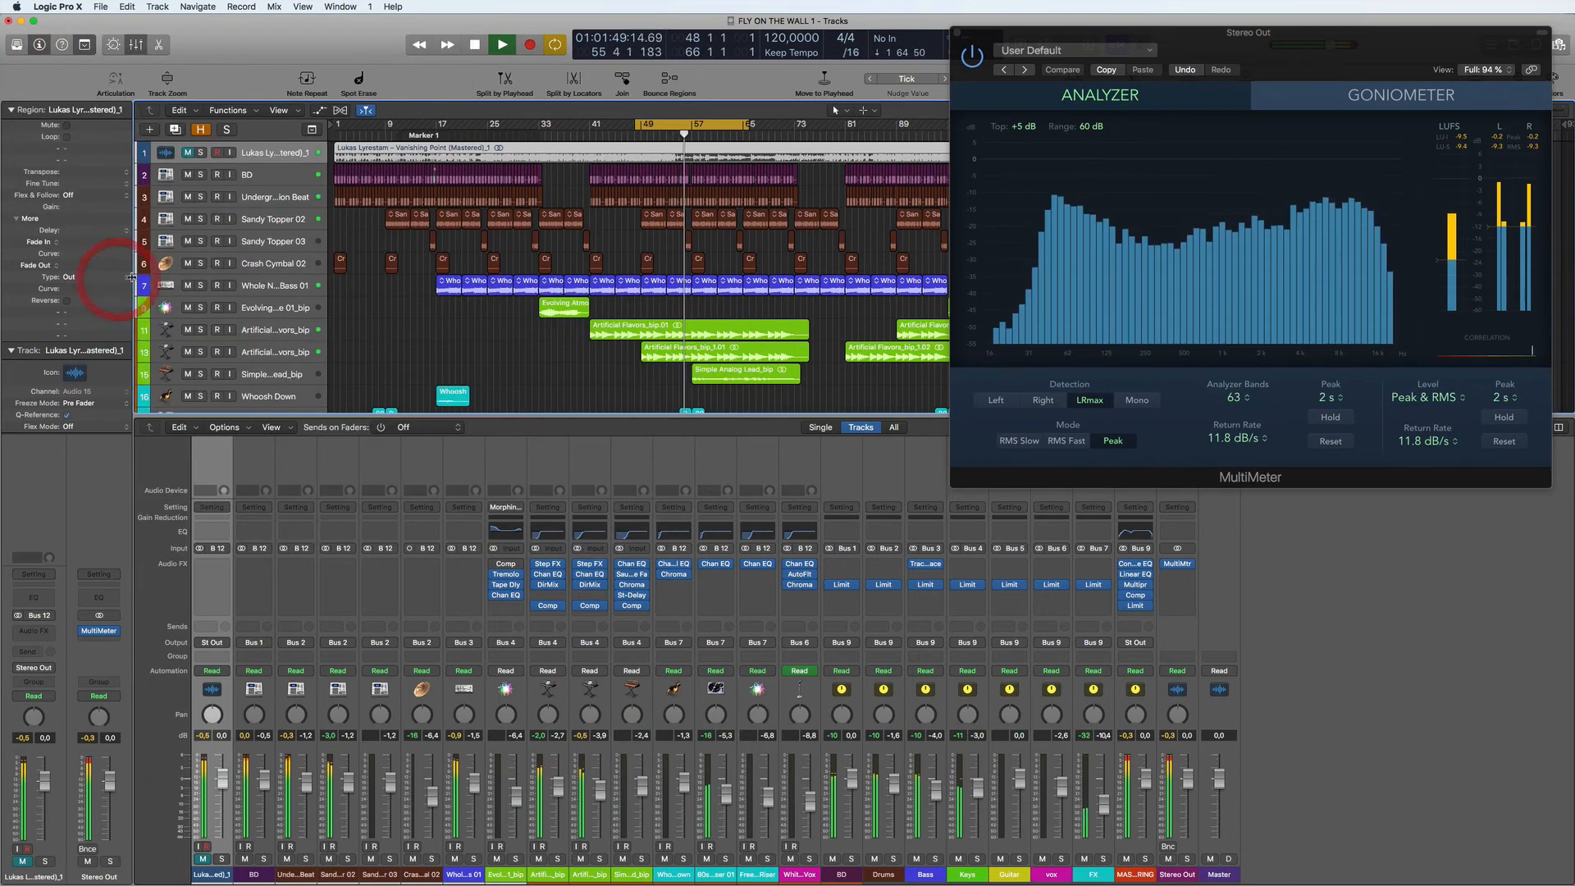
- Check the RMS levels of the soloed reference against the mix on the MultiMeter, stop playback, and close the meter
{"action": "left_click", "coordinate": [201, 152]}
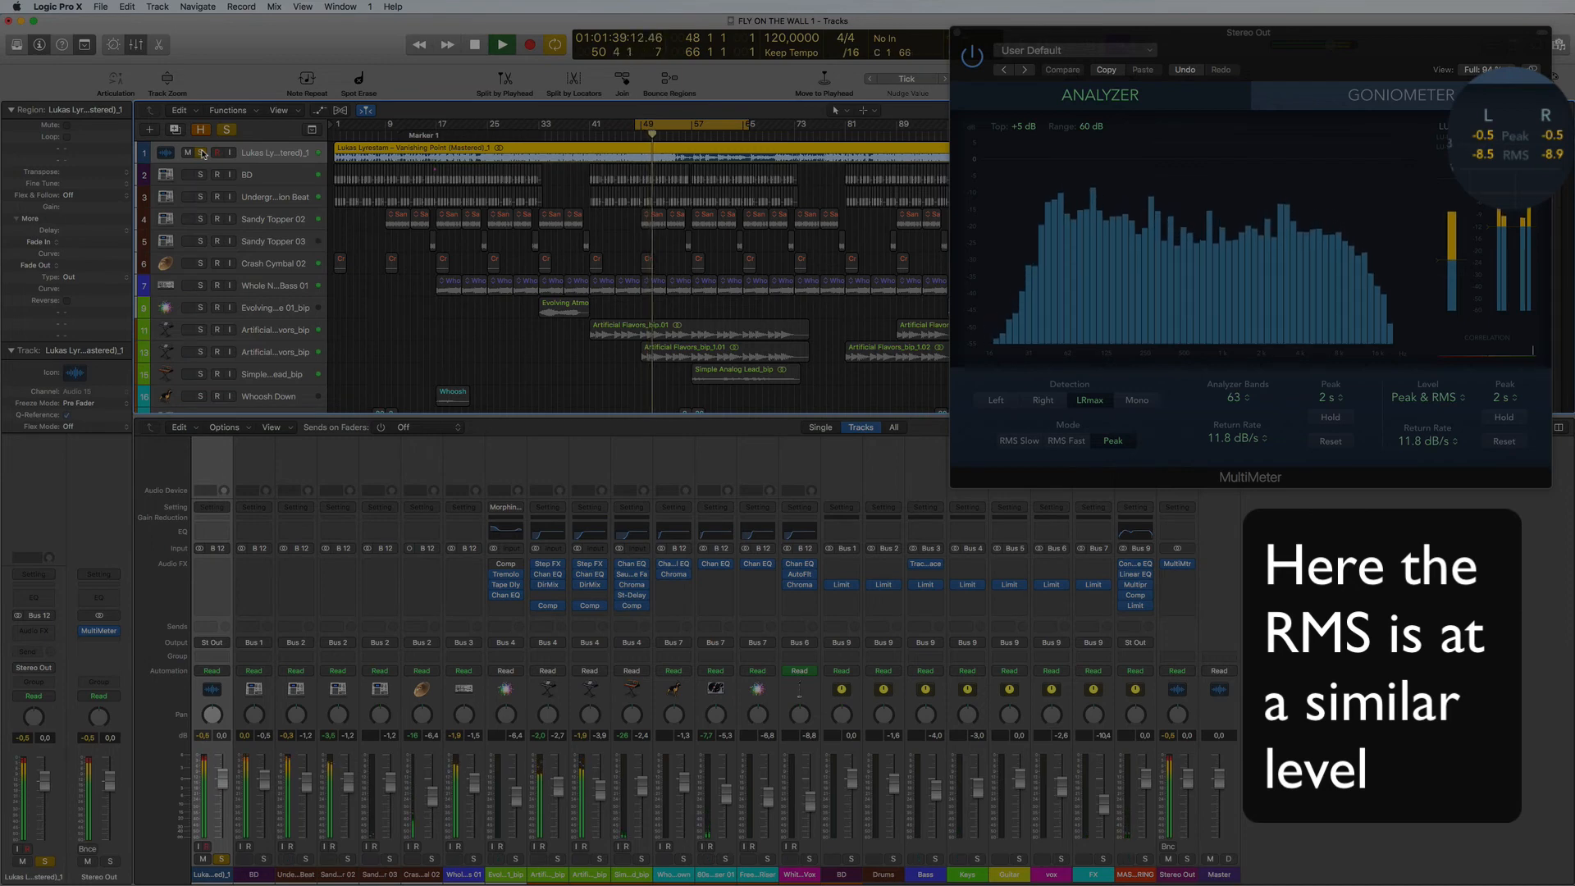
{"action": "left_click", "coordinate": [201, 154]}
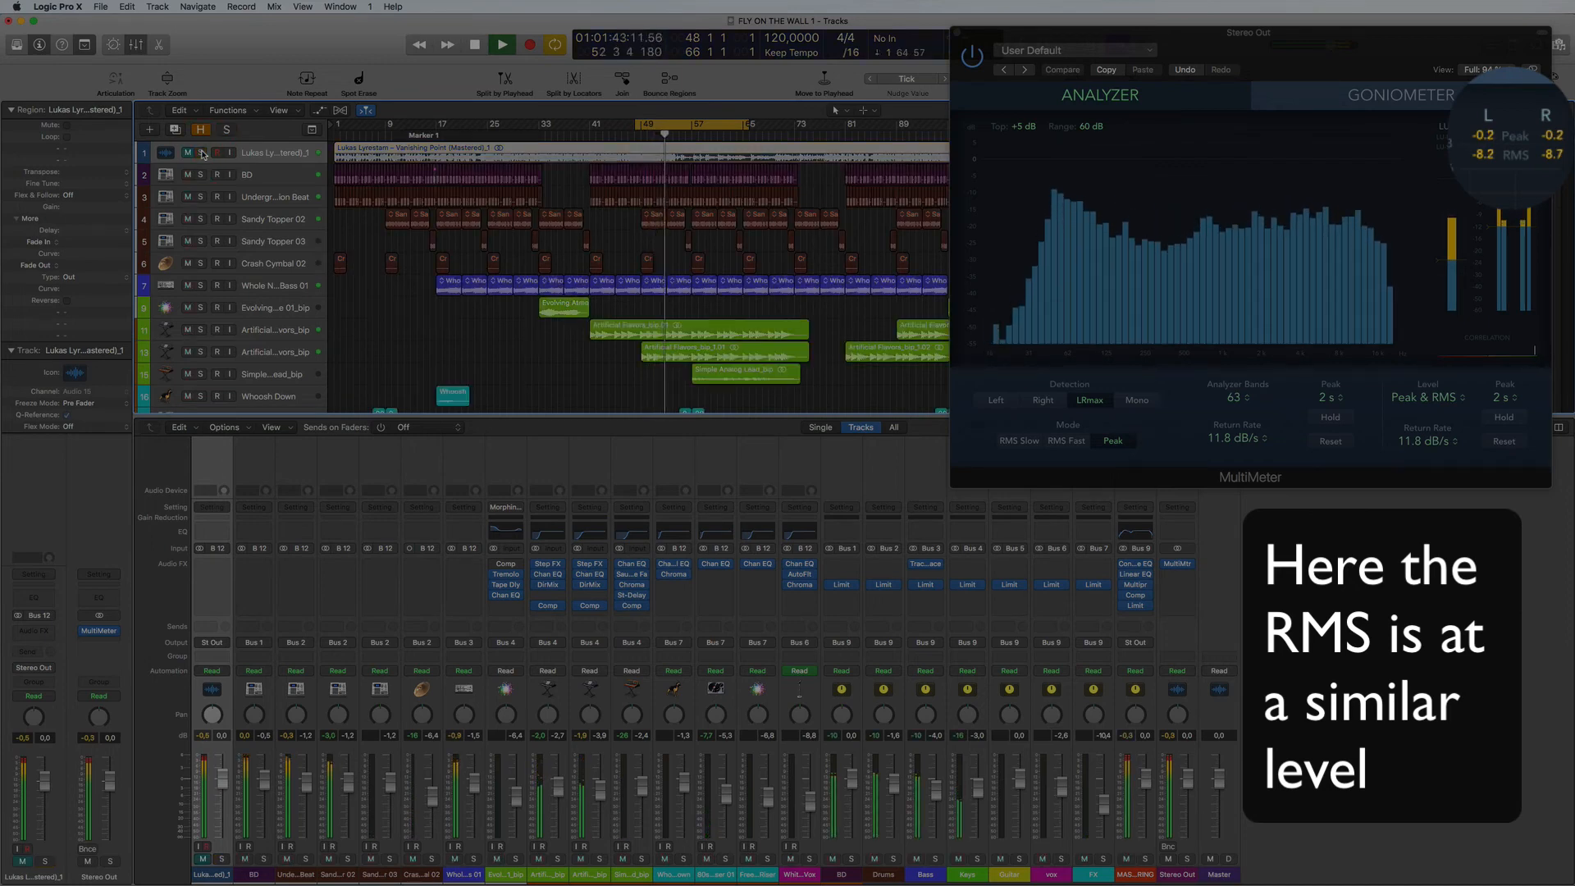
{"action": "key", "text": "space"}
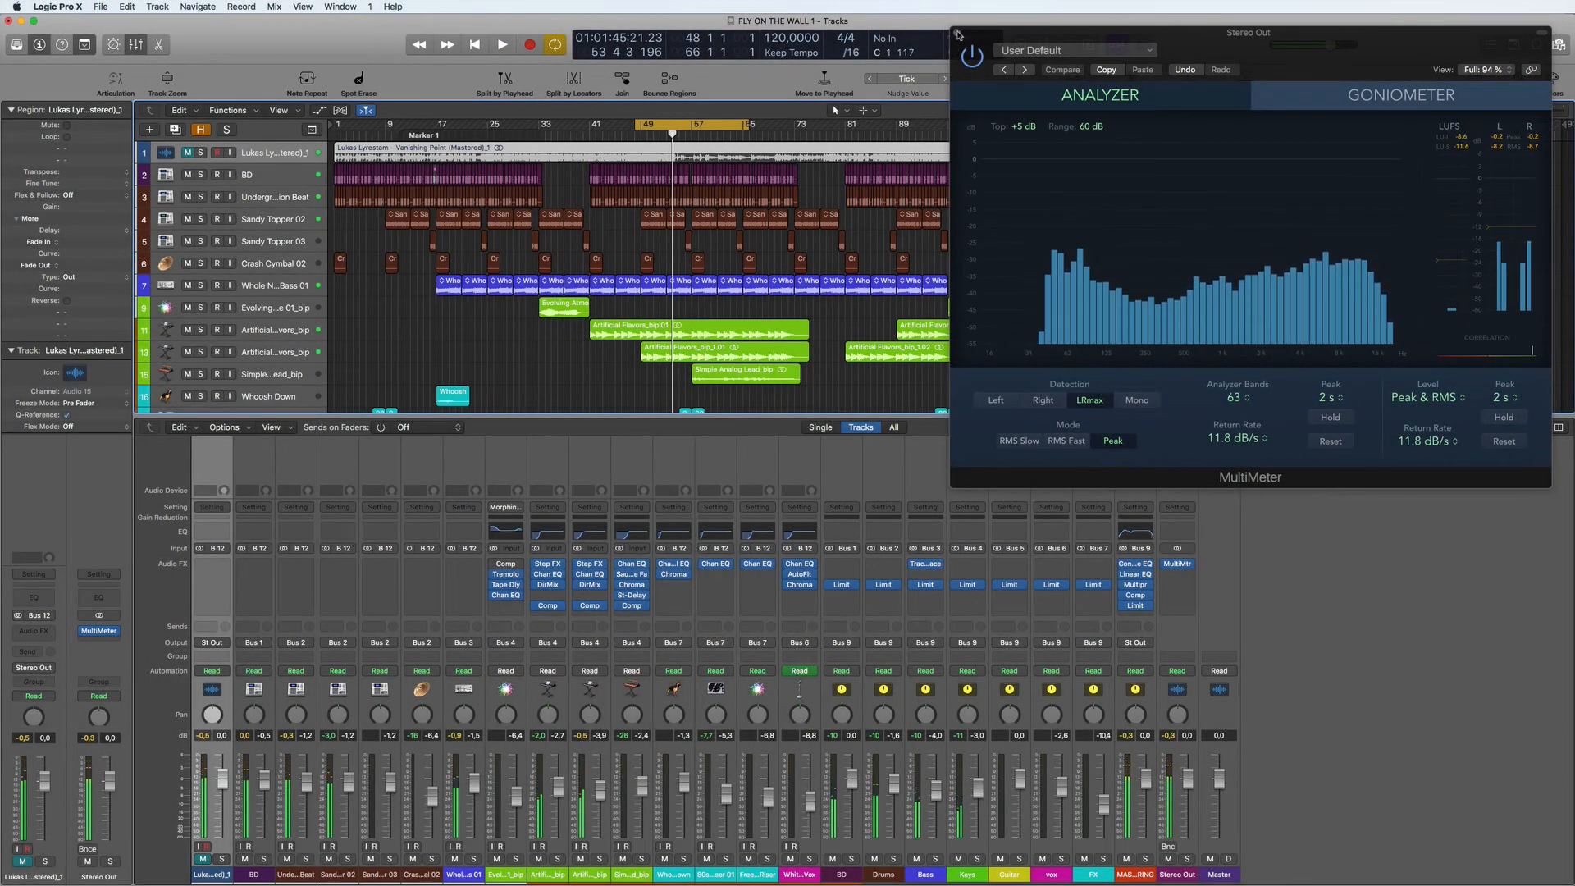
{"action": "left_click", "coordinate": [957, 34]}
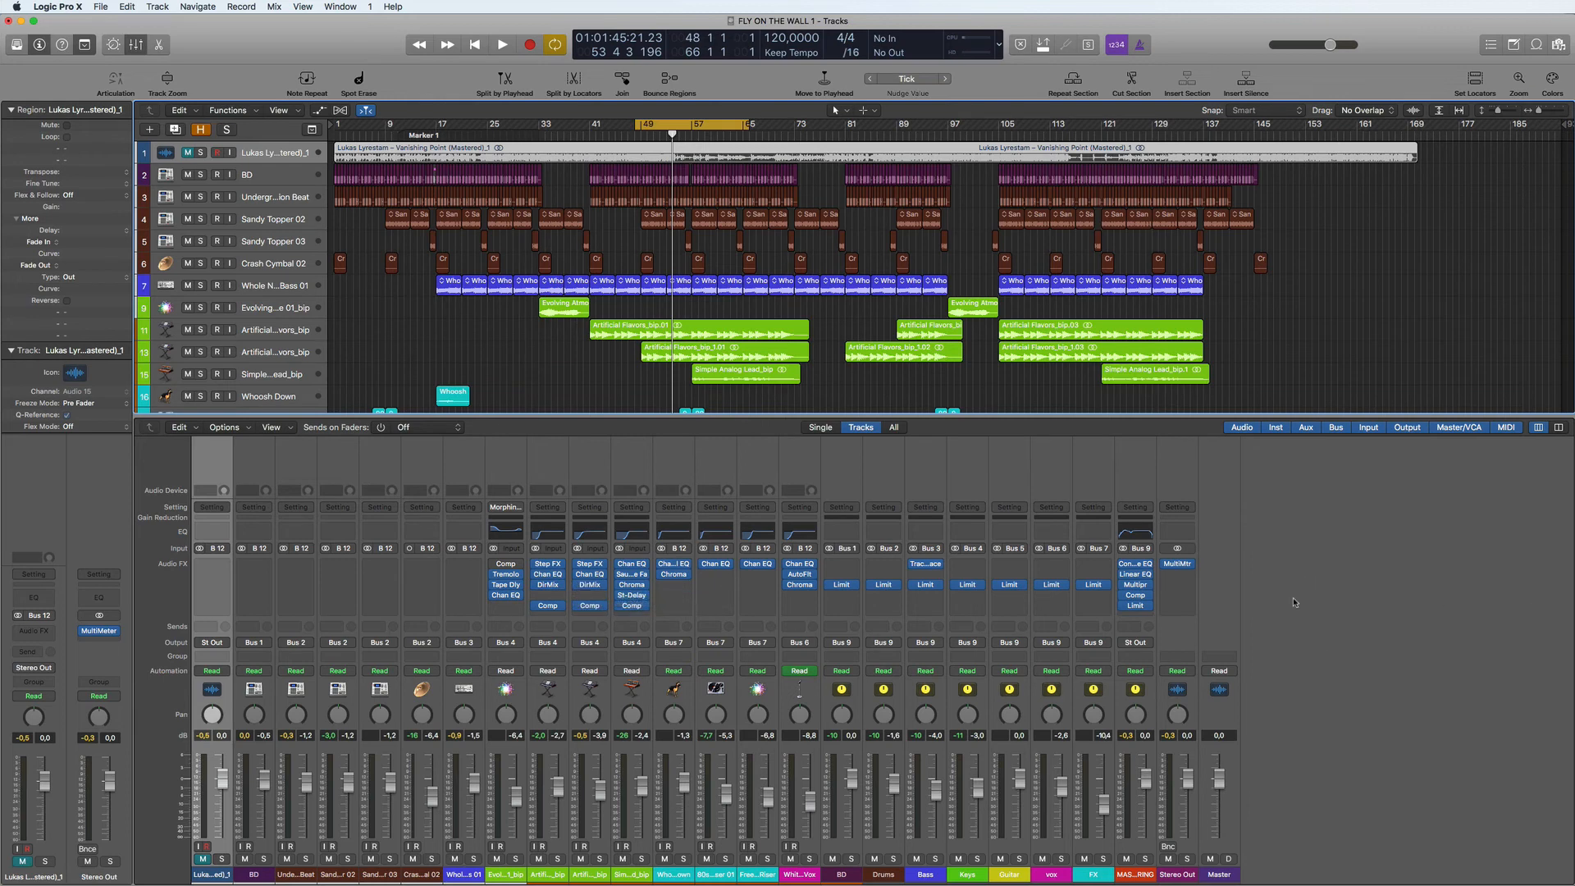
{"action": "scroll", "coordinate": [1257, 319], "scroll_direction": "down", "scroll_amount": 6}
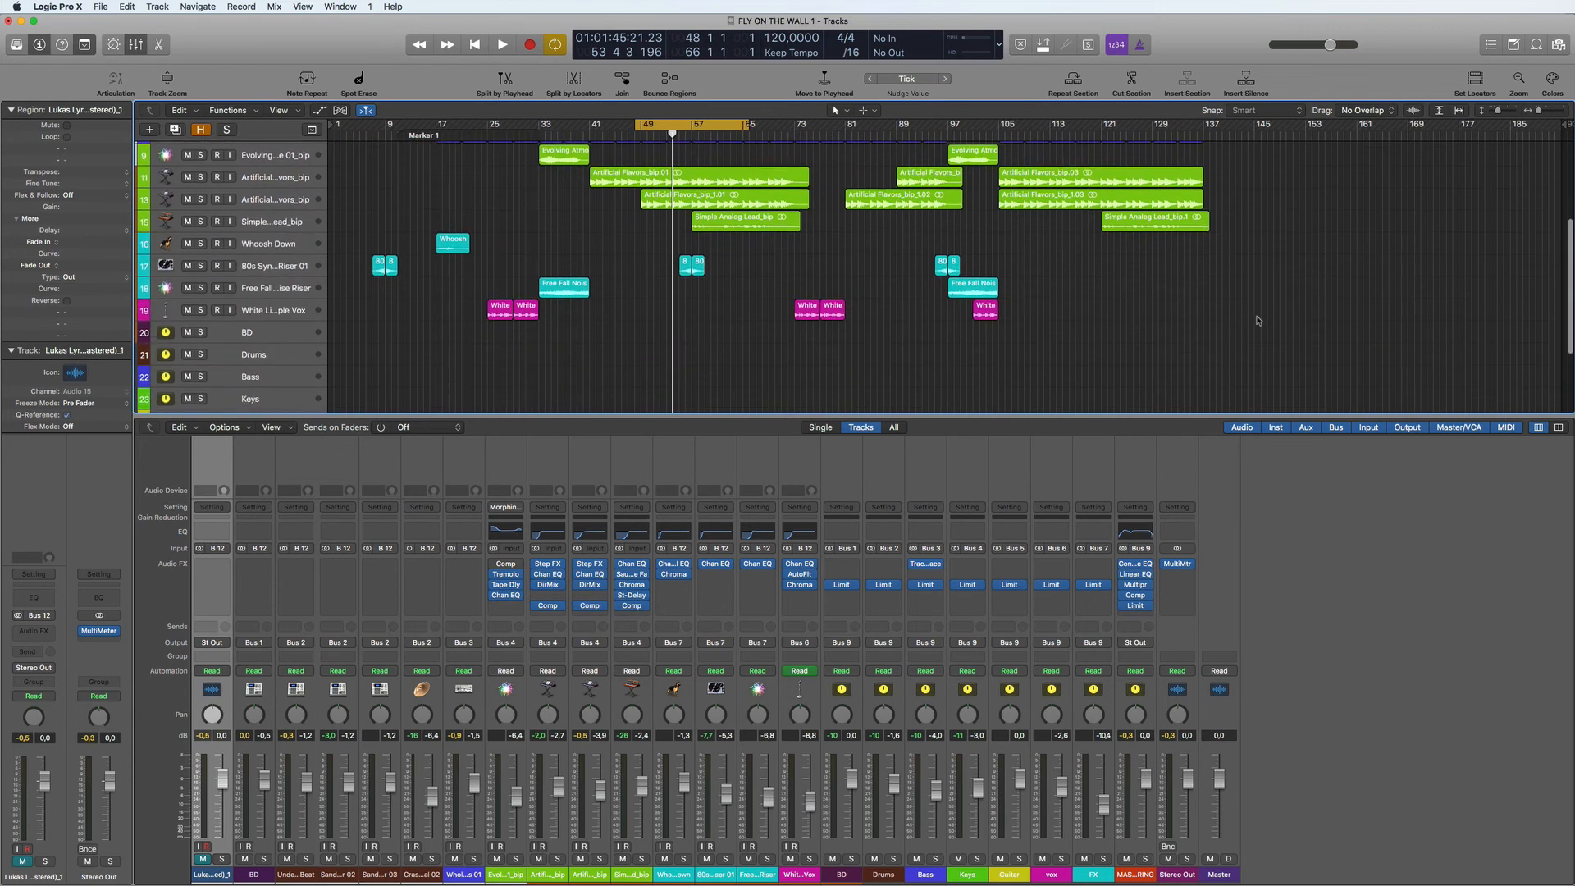
{"action": "scroll", "coordinate": [1257, 320], "scroll_direction": "up", "scroll_amount": 6}
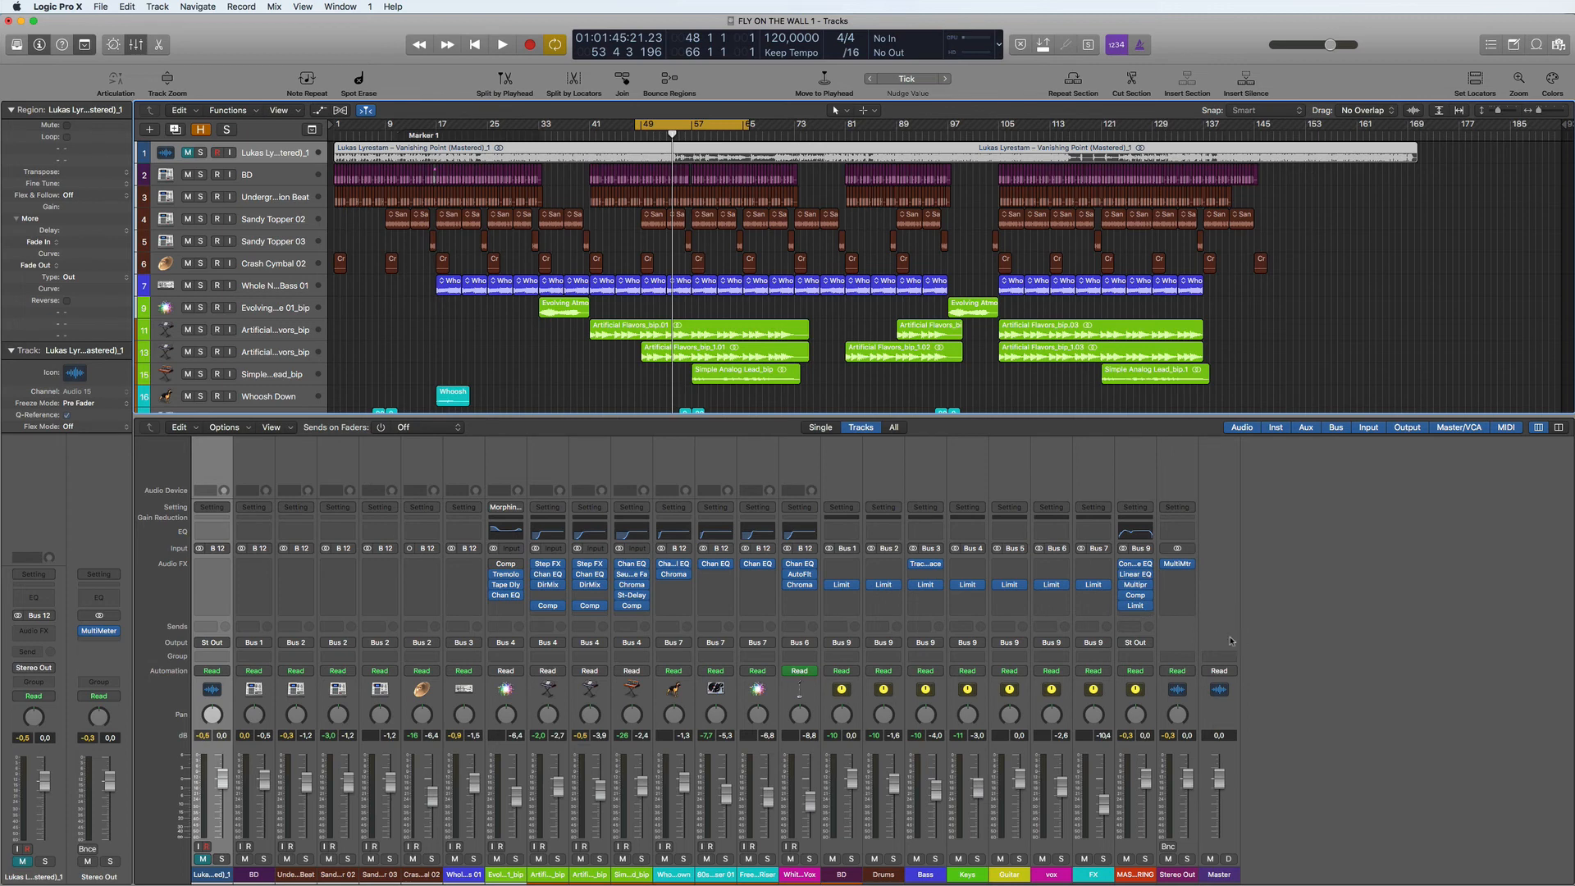
- Bypass all MASTERING plug-ins, play the mix without them, and re-enable them to hear the difference
{"action": "left_click_drag", "start_coordinate": [1124, 605], "coordinate": [1122, 566]}
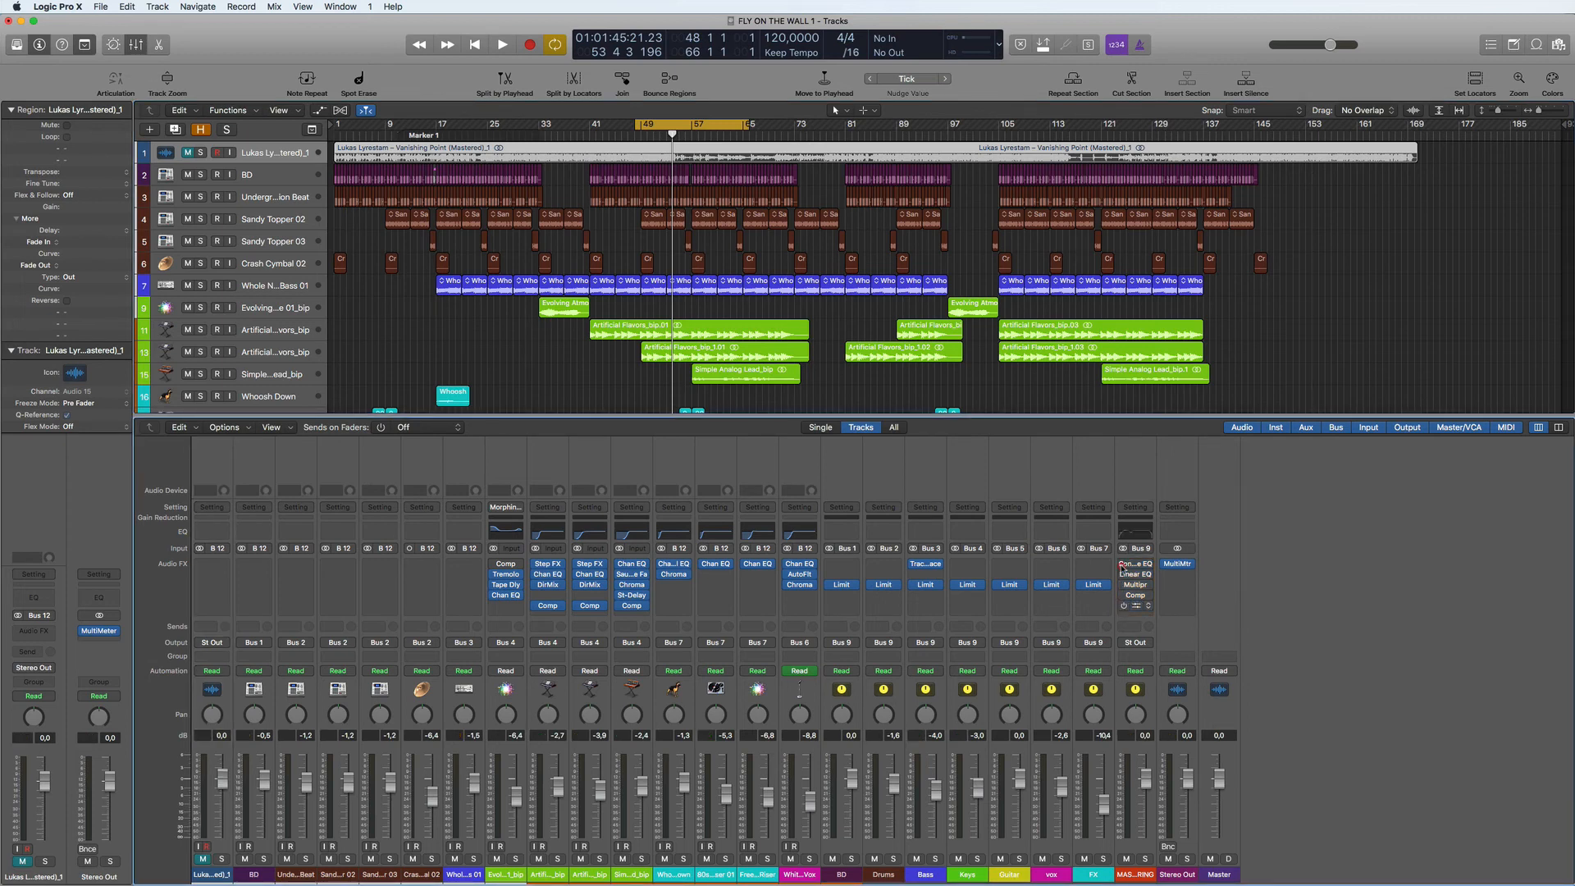
{"action": "key", "text": "space"}
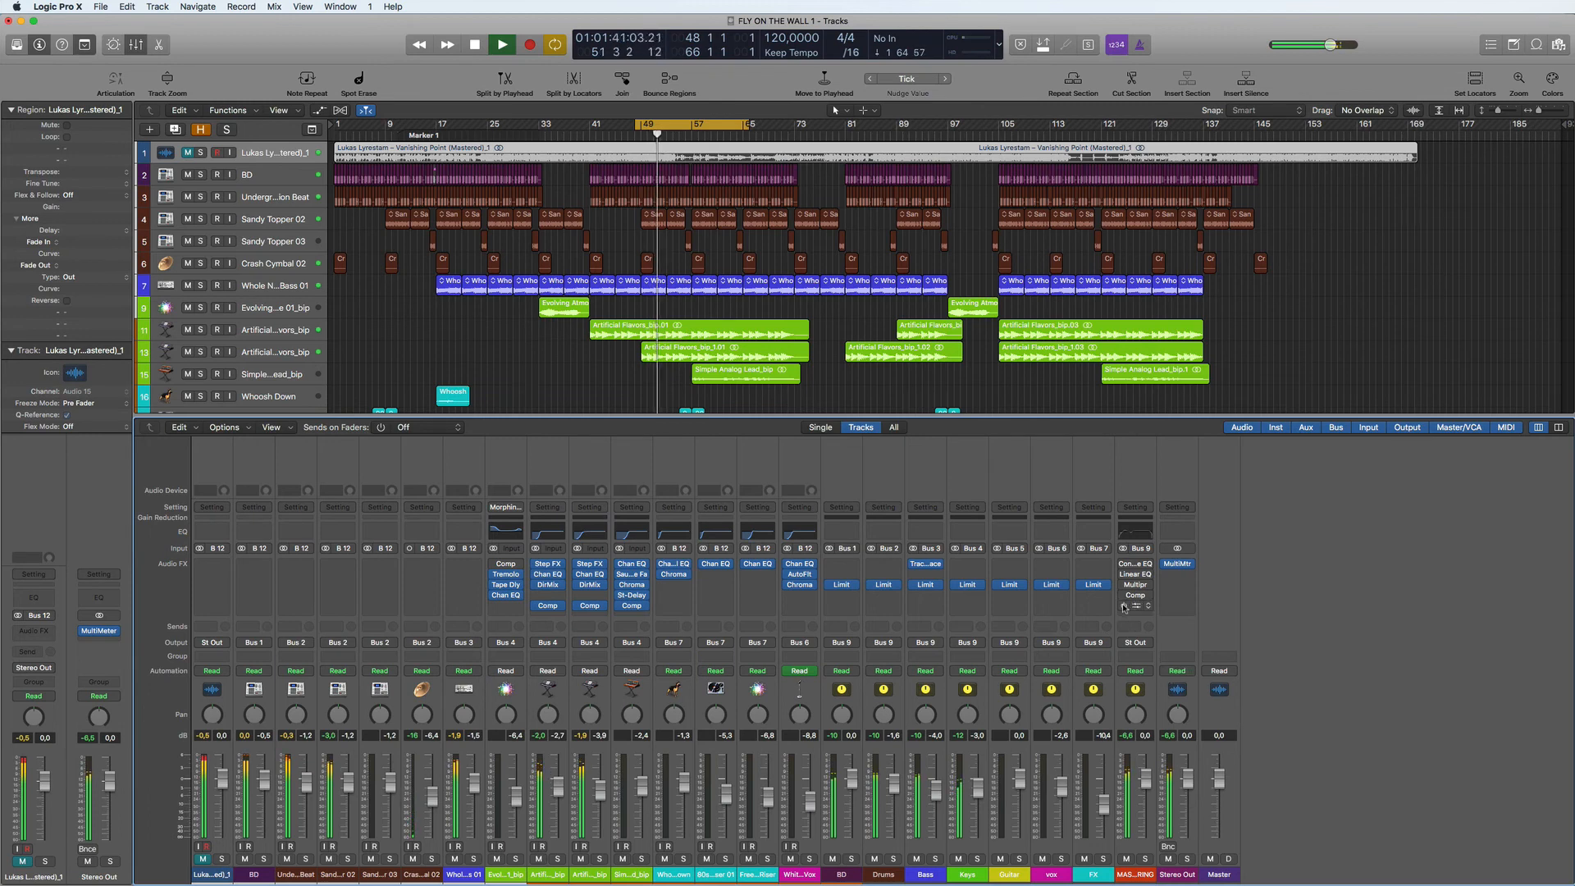
{"action": "left_click_drag", "start_coordinate": [1124, 565], "coordinate": [1123, 608]}
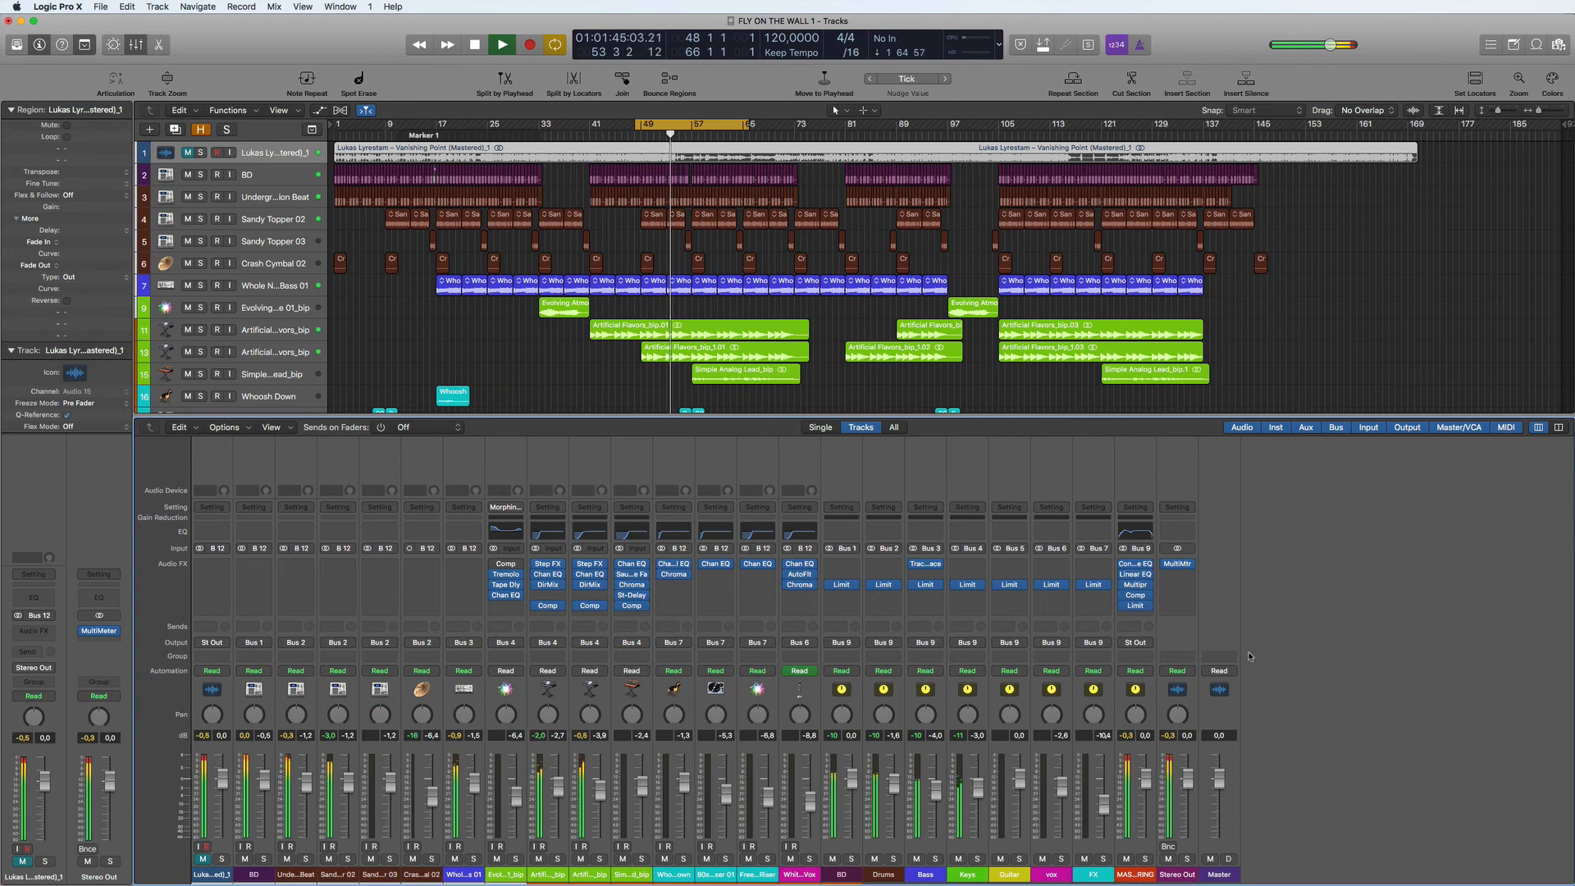
- Reopen the Stereo Out MultiMeter for a final level comparison of mix and soloed reference, then stop playback and close it
{"action": "left_click", "coordinate": [1178, 565]}
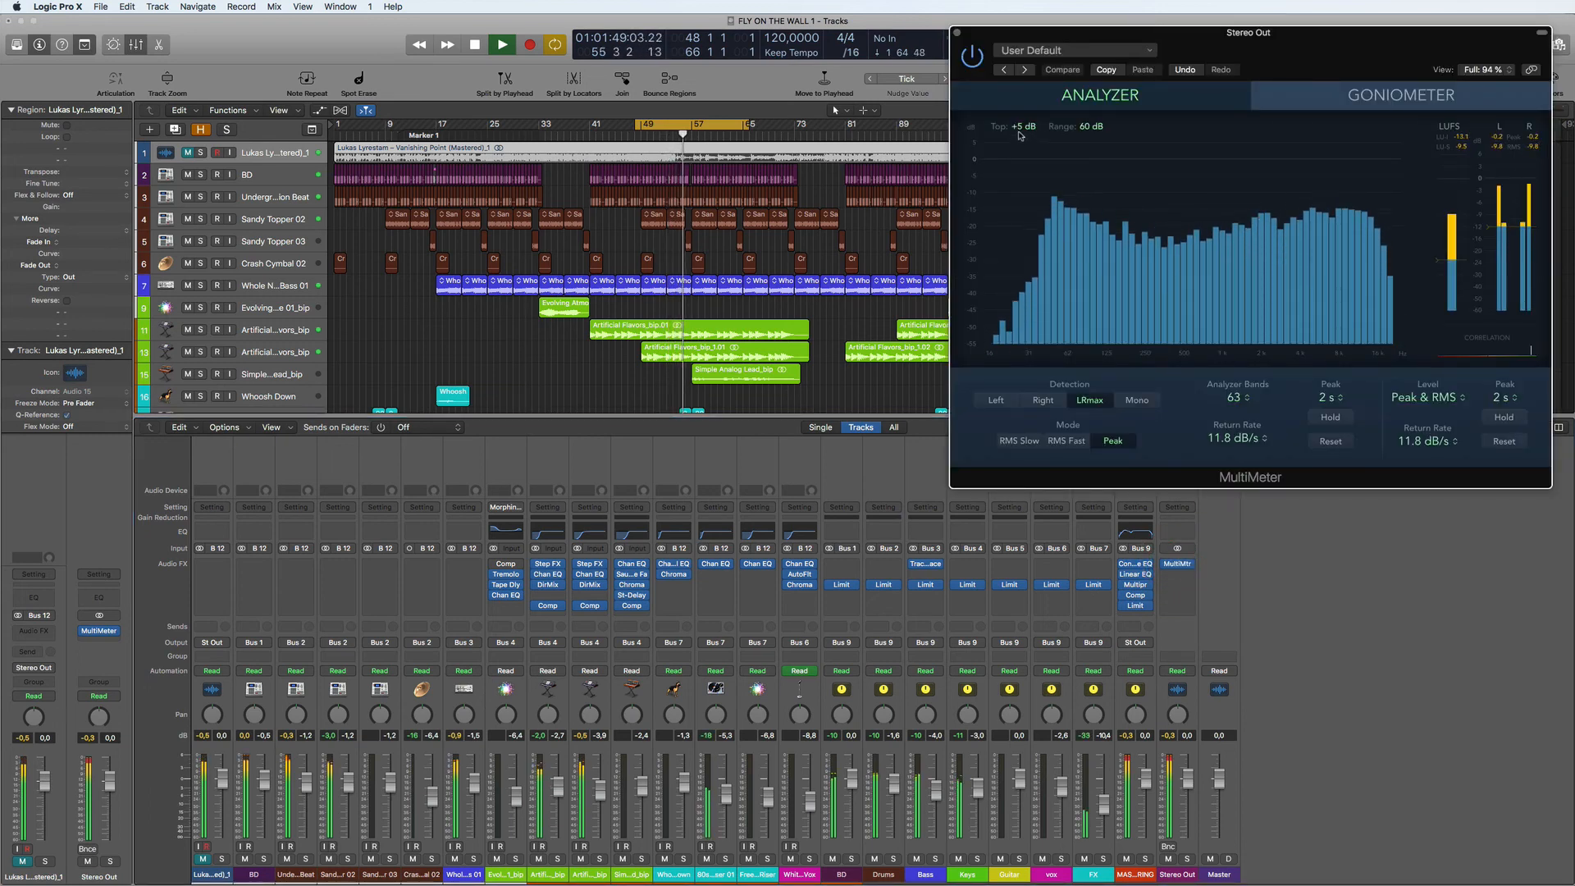
{"action": "left_click_drag", "start_coordinate": [1354, 43], "coordinate": [1201, 41]}
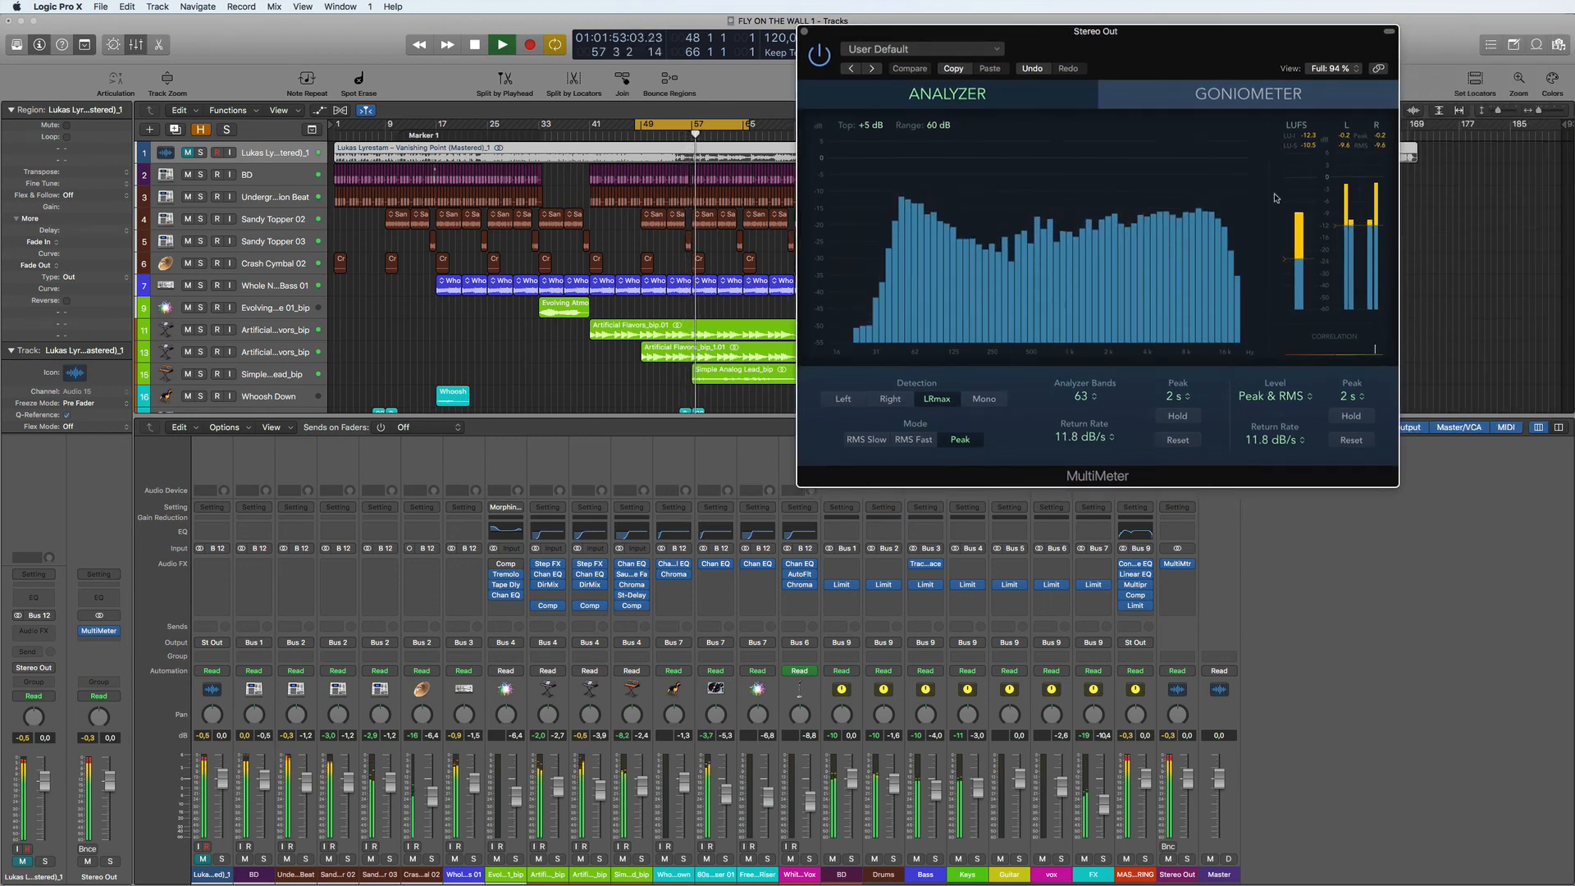
{"action": "left_click", "coordinate": [202, 155]}
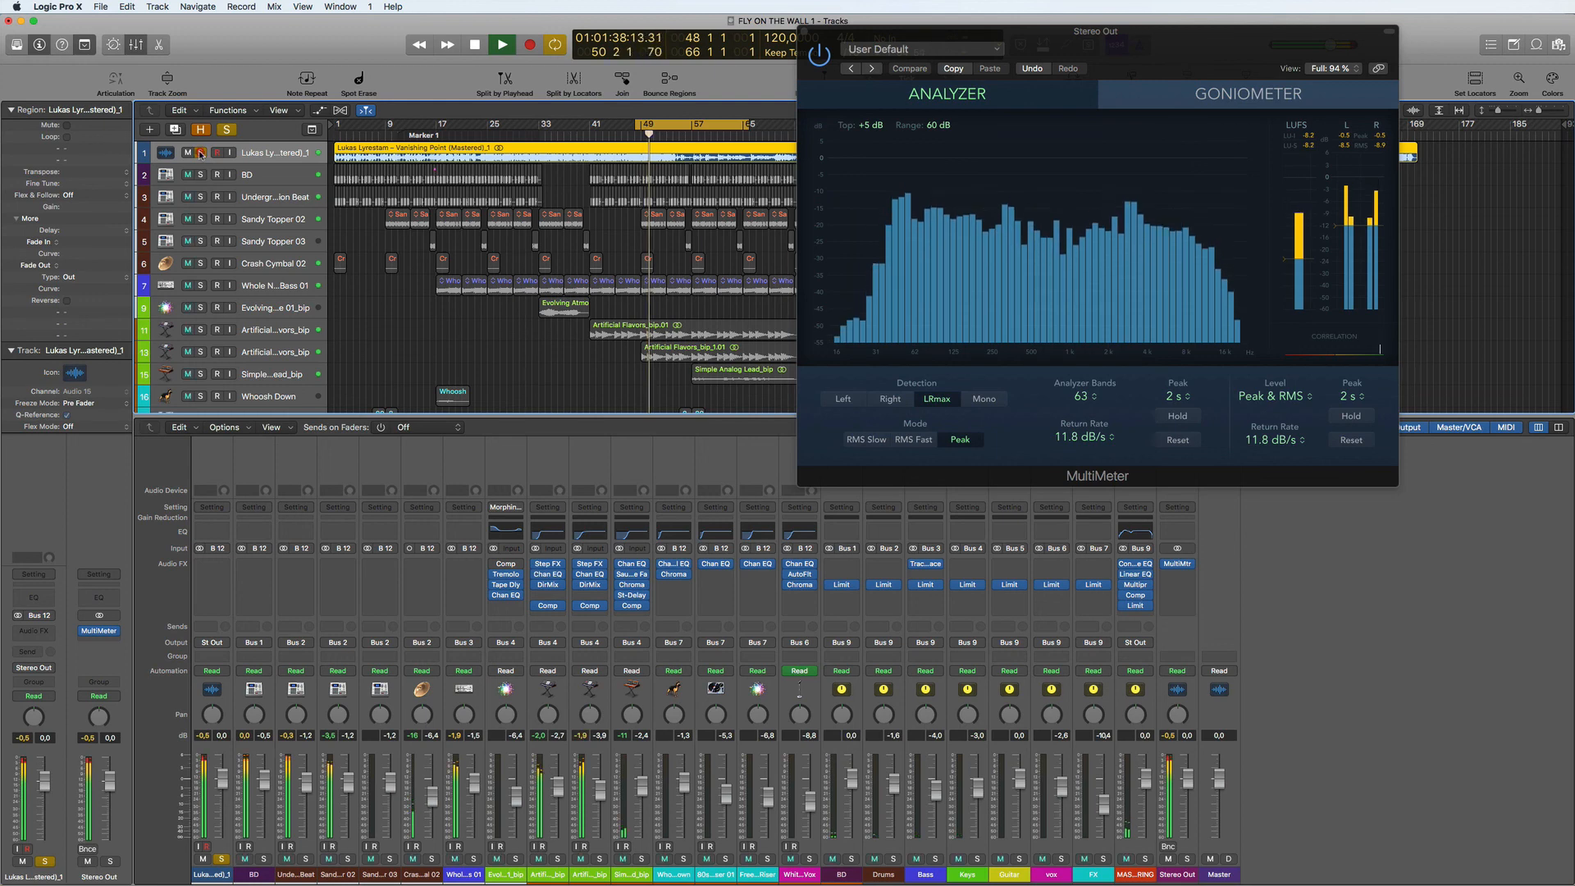
{"action": "left_click", "coordinate": [202, 154]}
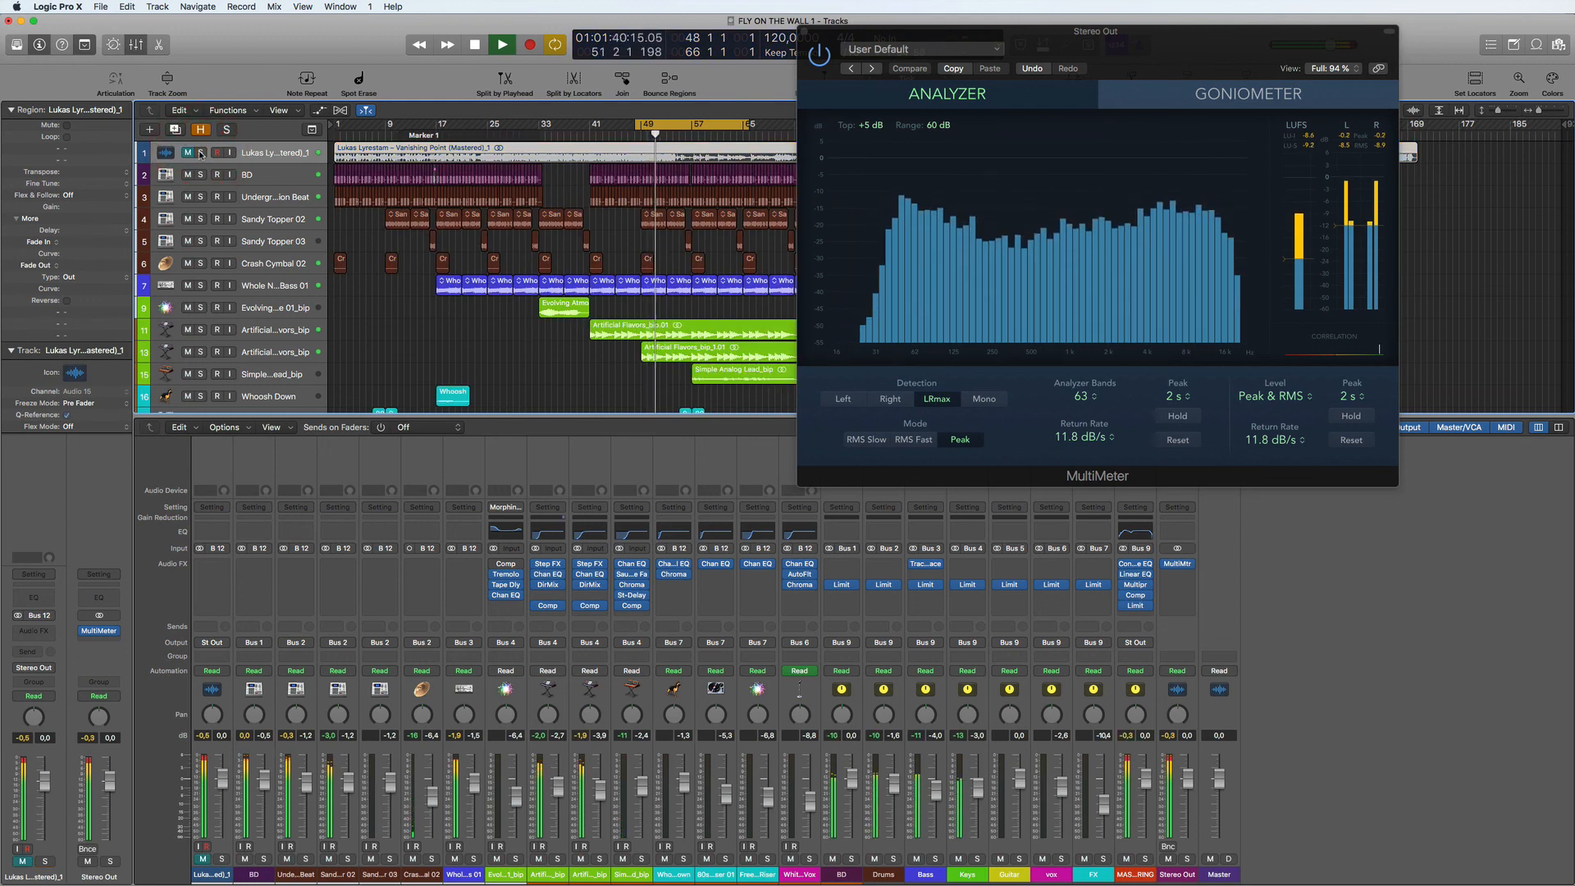
{"action": "key", "text": "space"}
{"action": "left_click", "coordinate": [804, 31]}
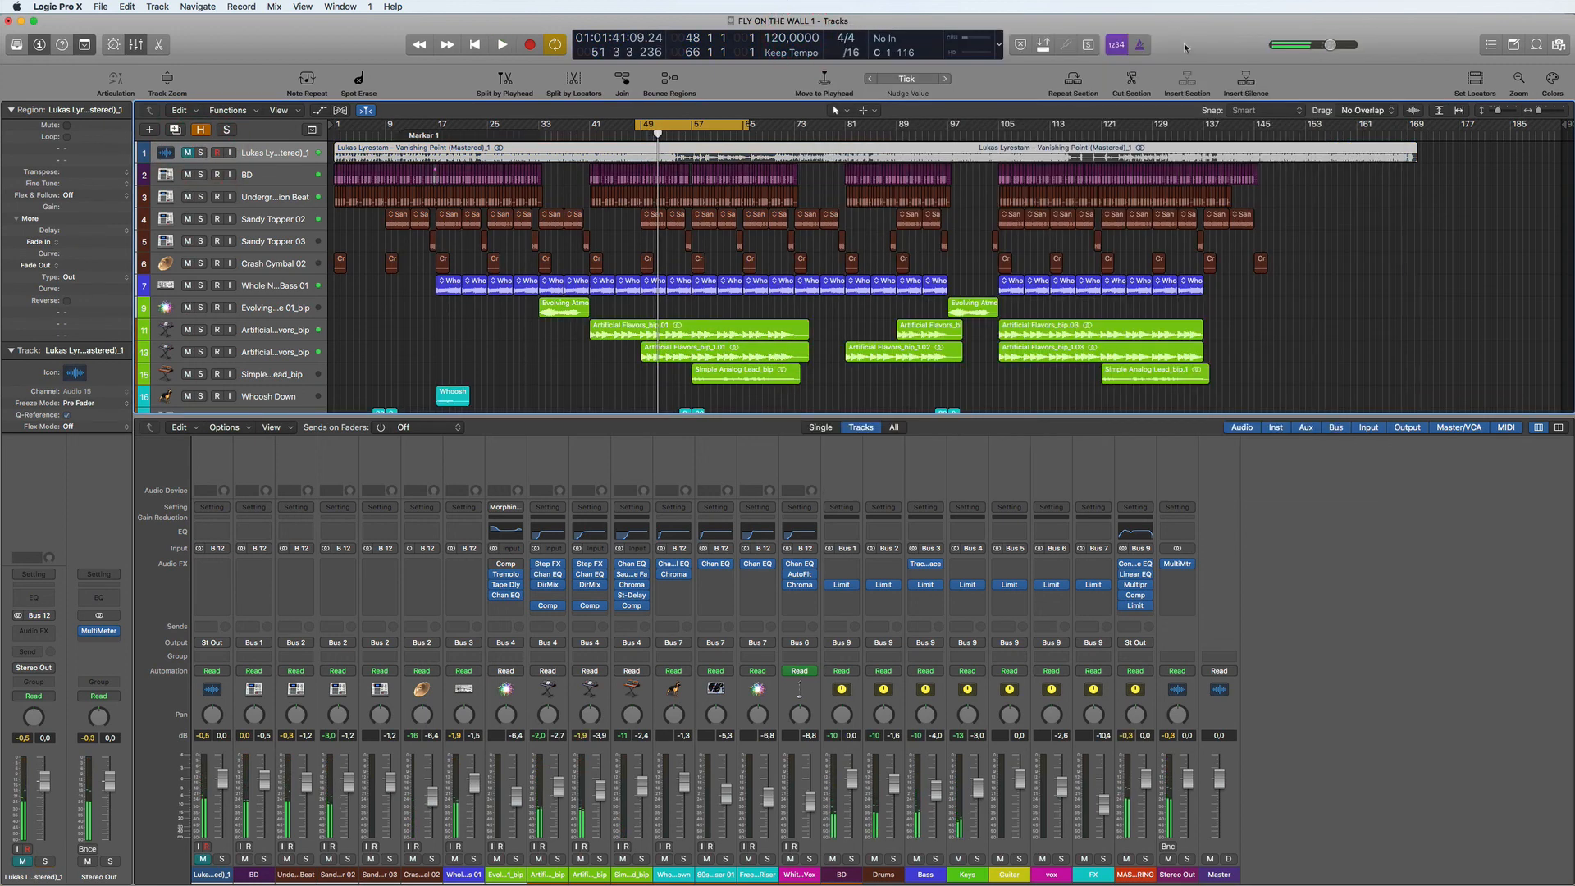
{"action": "left_click", "coordinate": [1185, 47]}
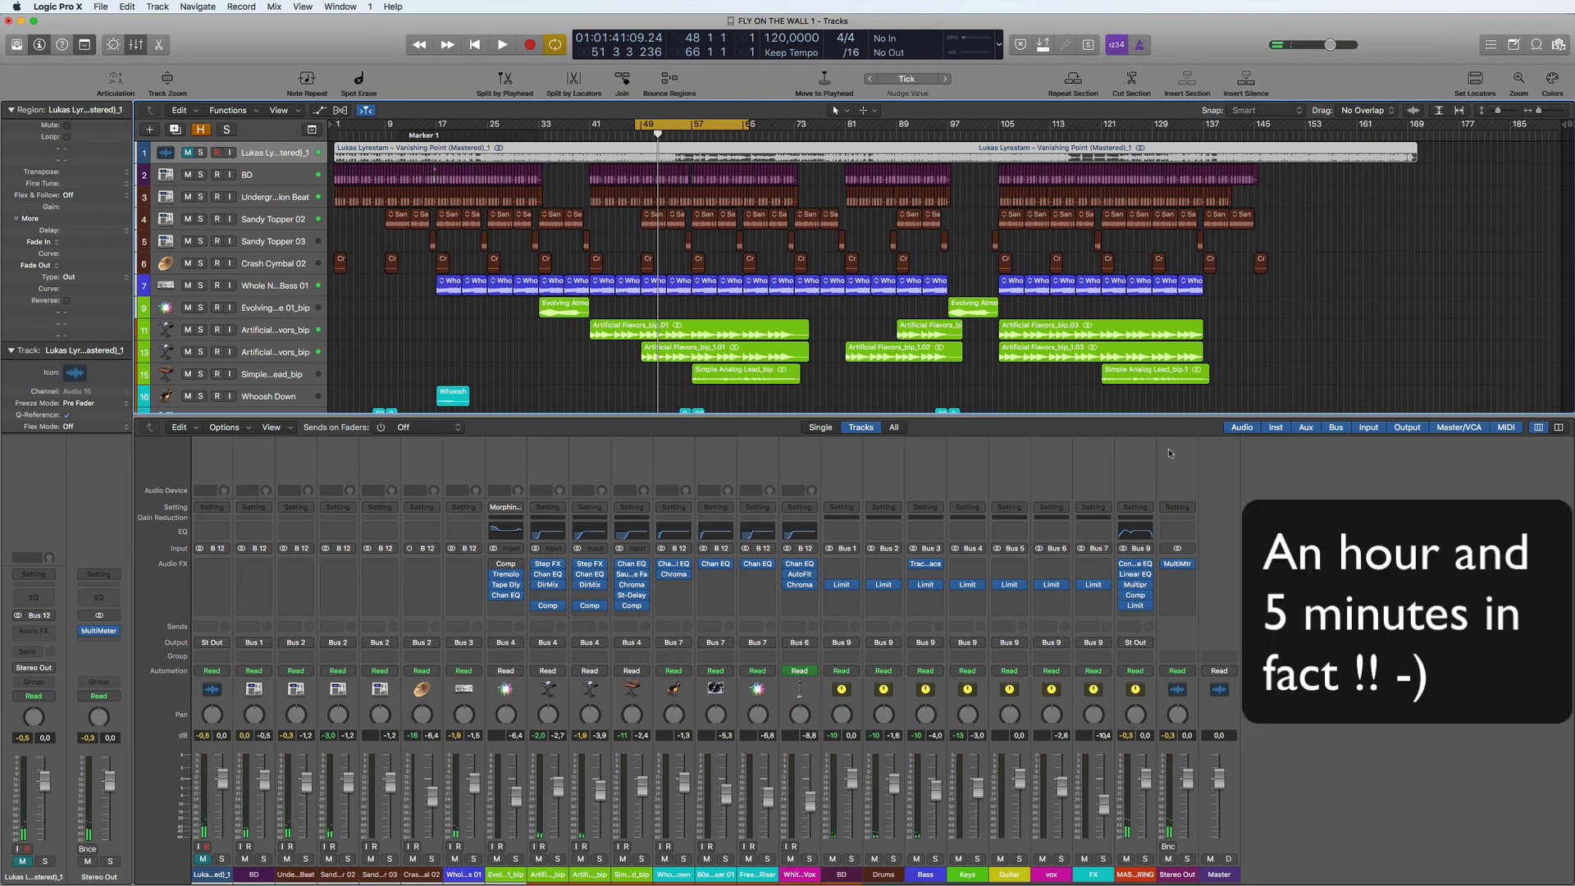